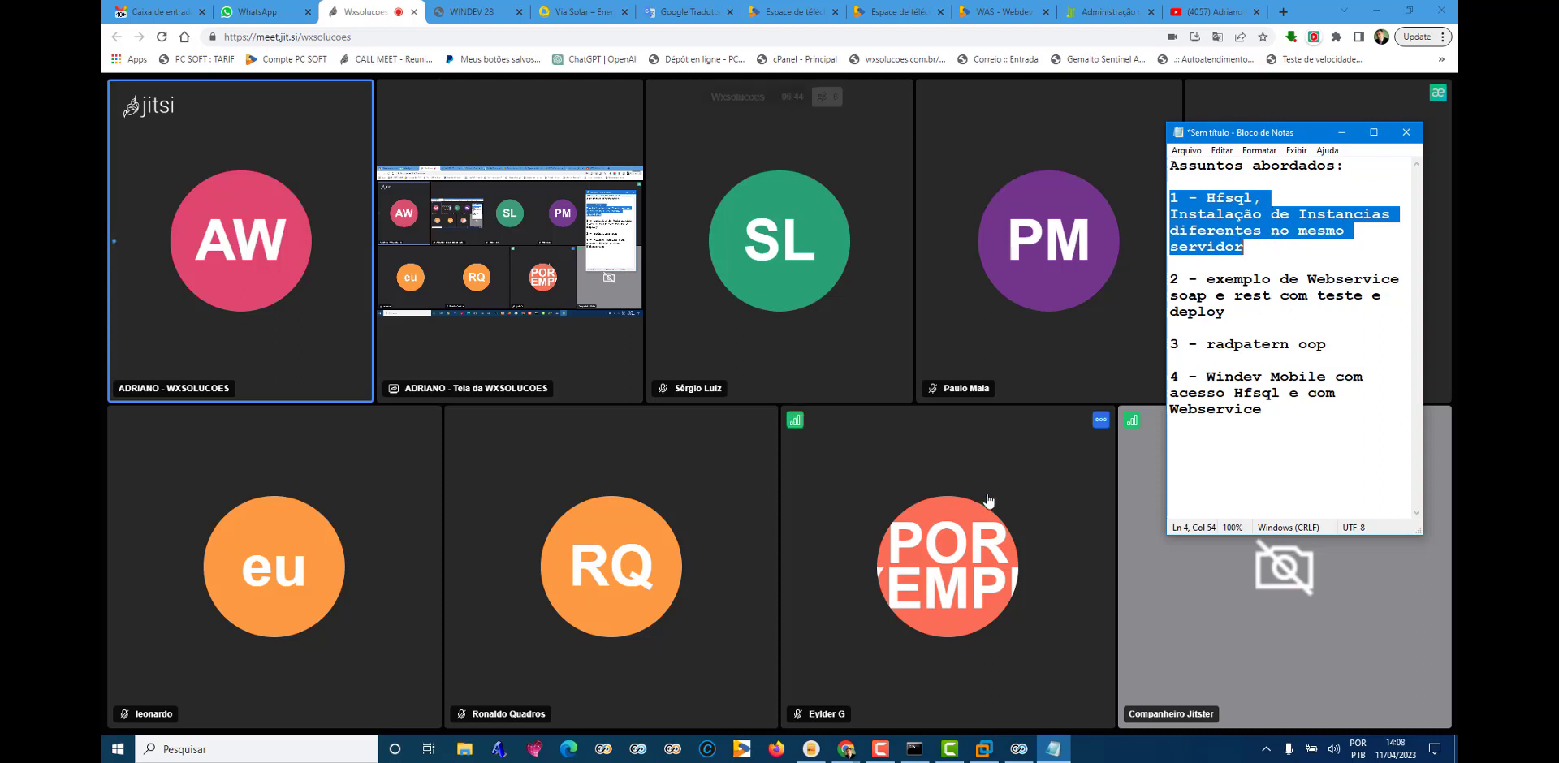
# Bring up the WINSERVER2022_A VM in VMware Workstation and capture input into it.
pyautogui.click(985, 749)
pyautogui.click(958, 694)
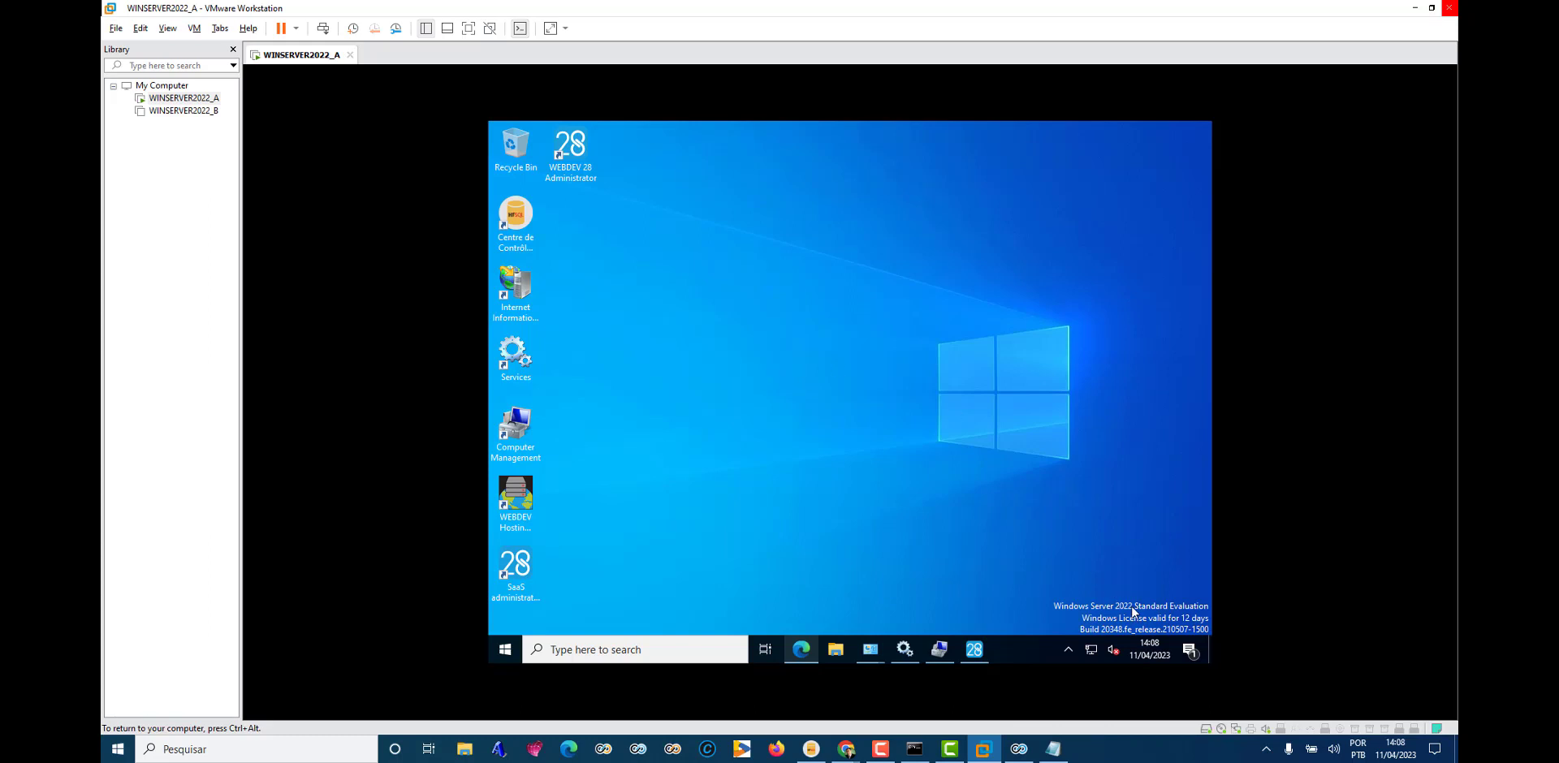
pyautogui.click(972, 650)
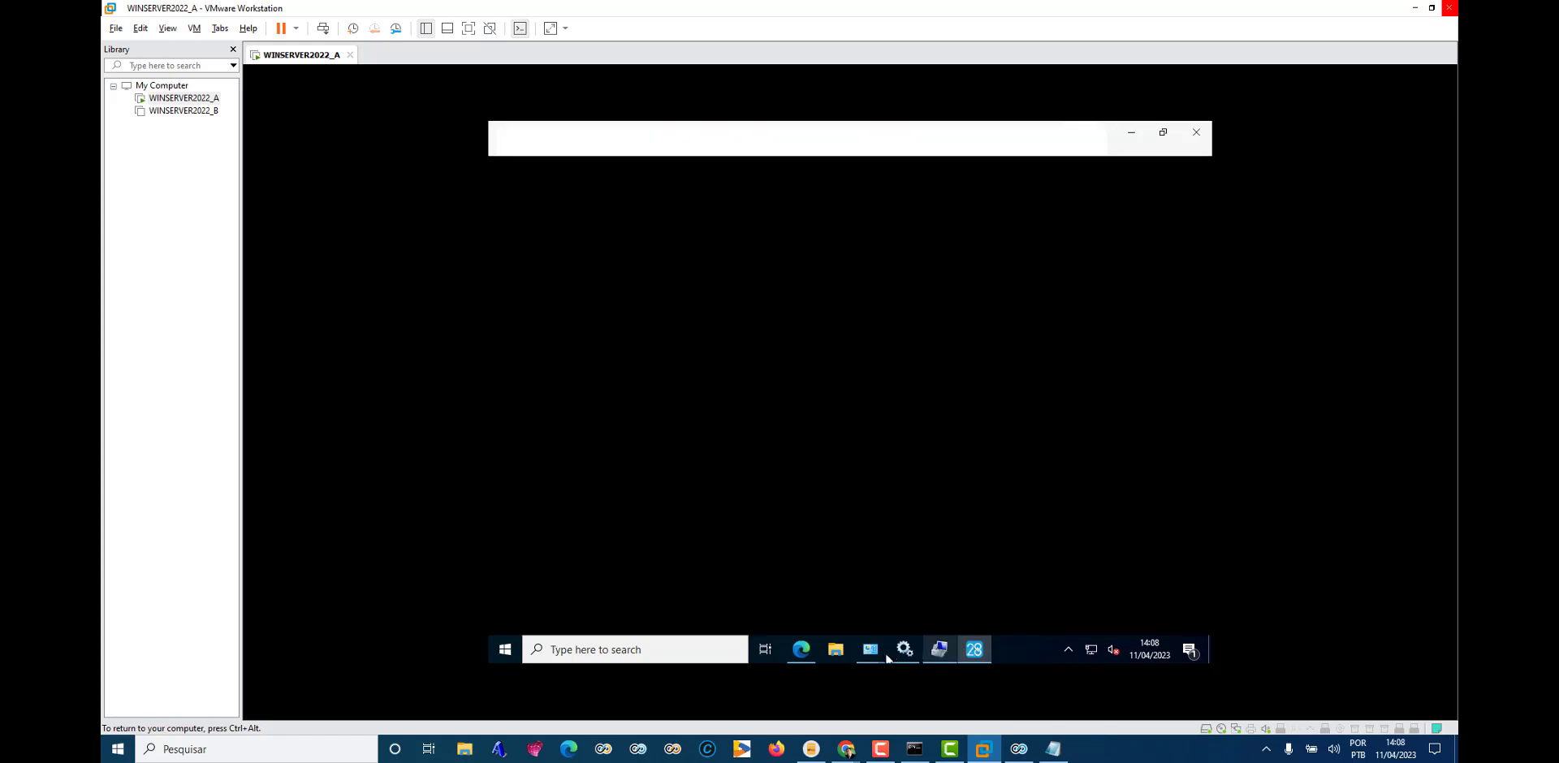
pyautogui.moveTo(872, 660)
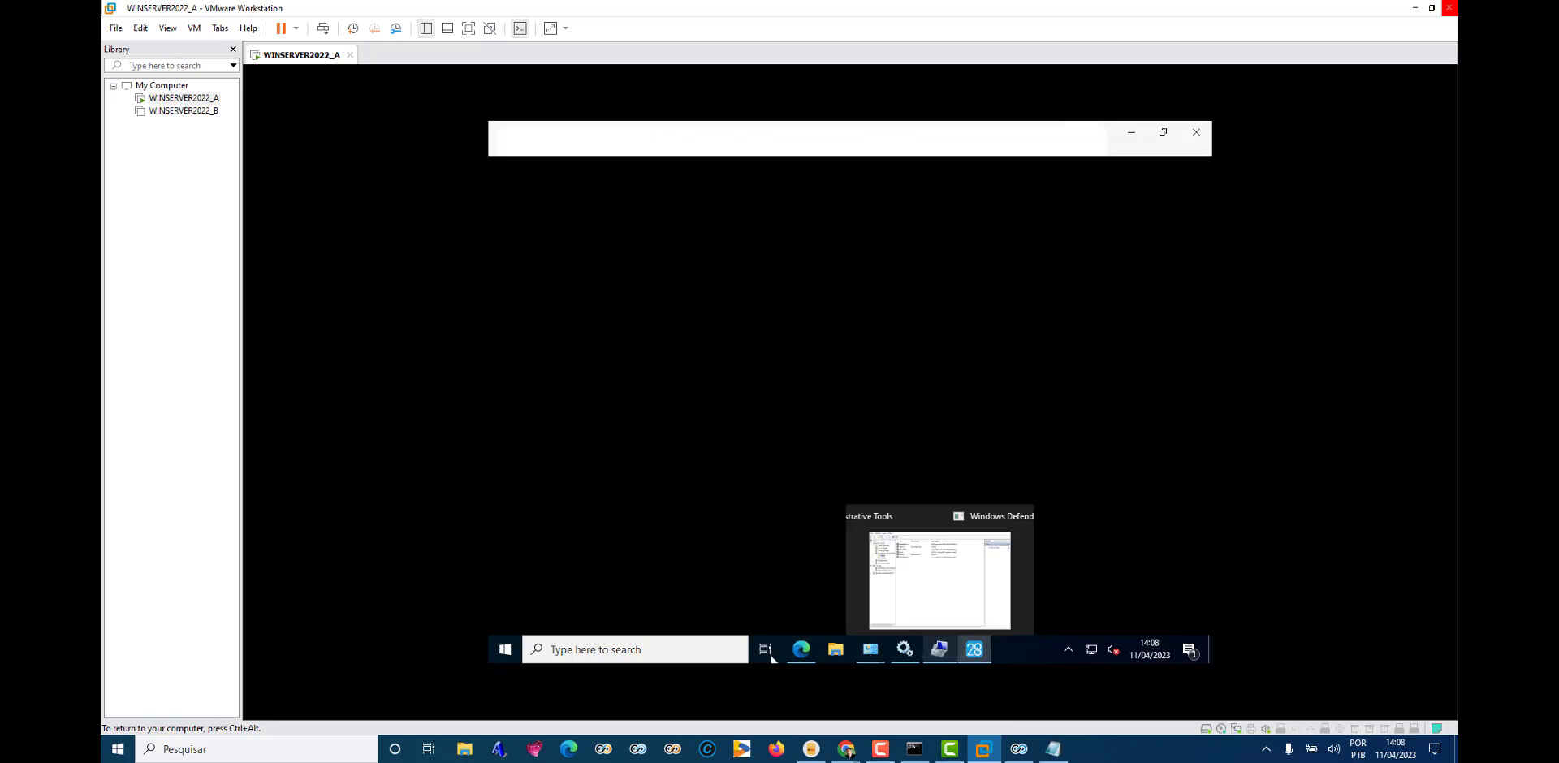
pyautogui.moveTo(804, 654)
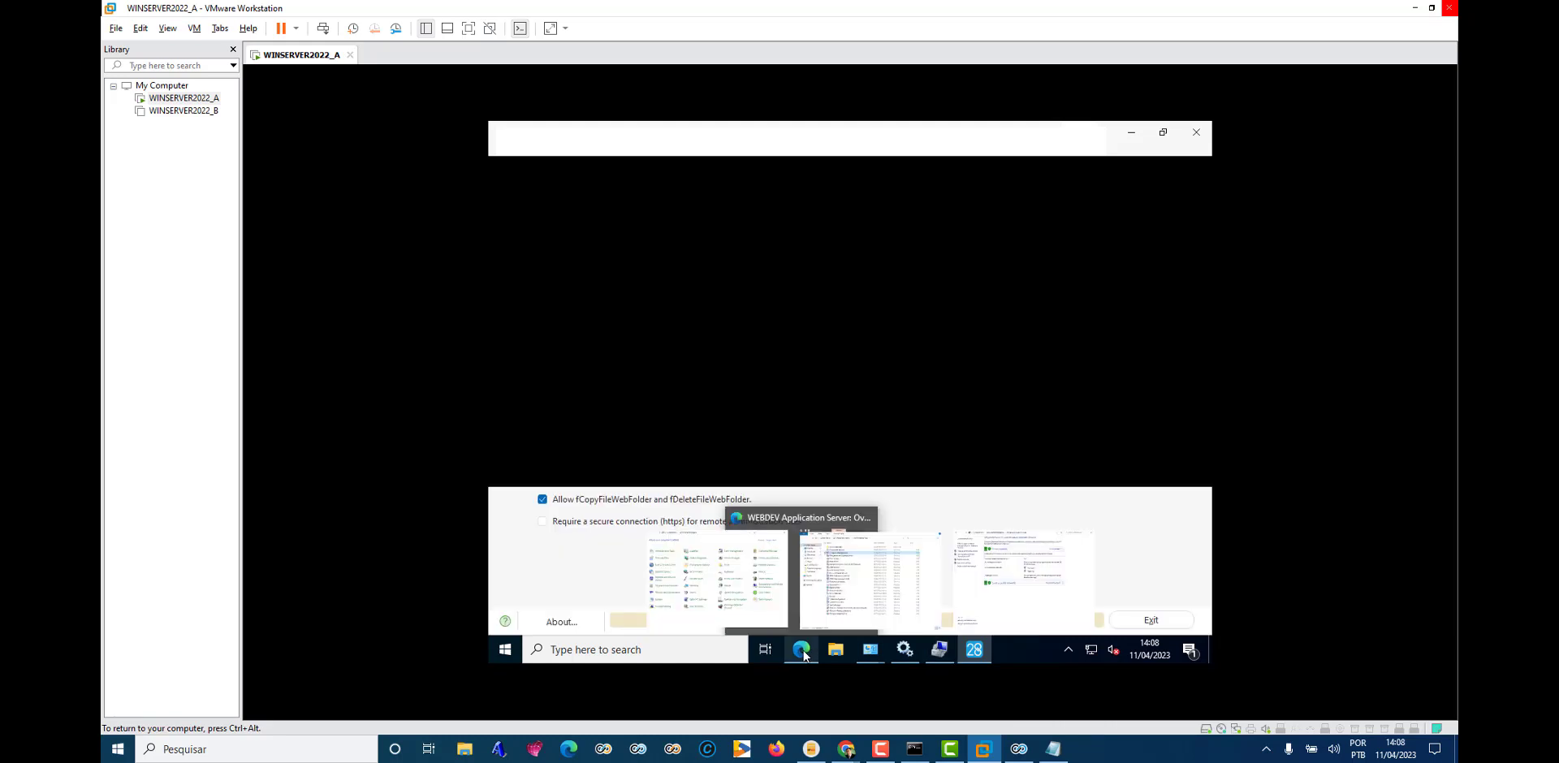
pyautogui.click(845, 580)
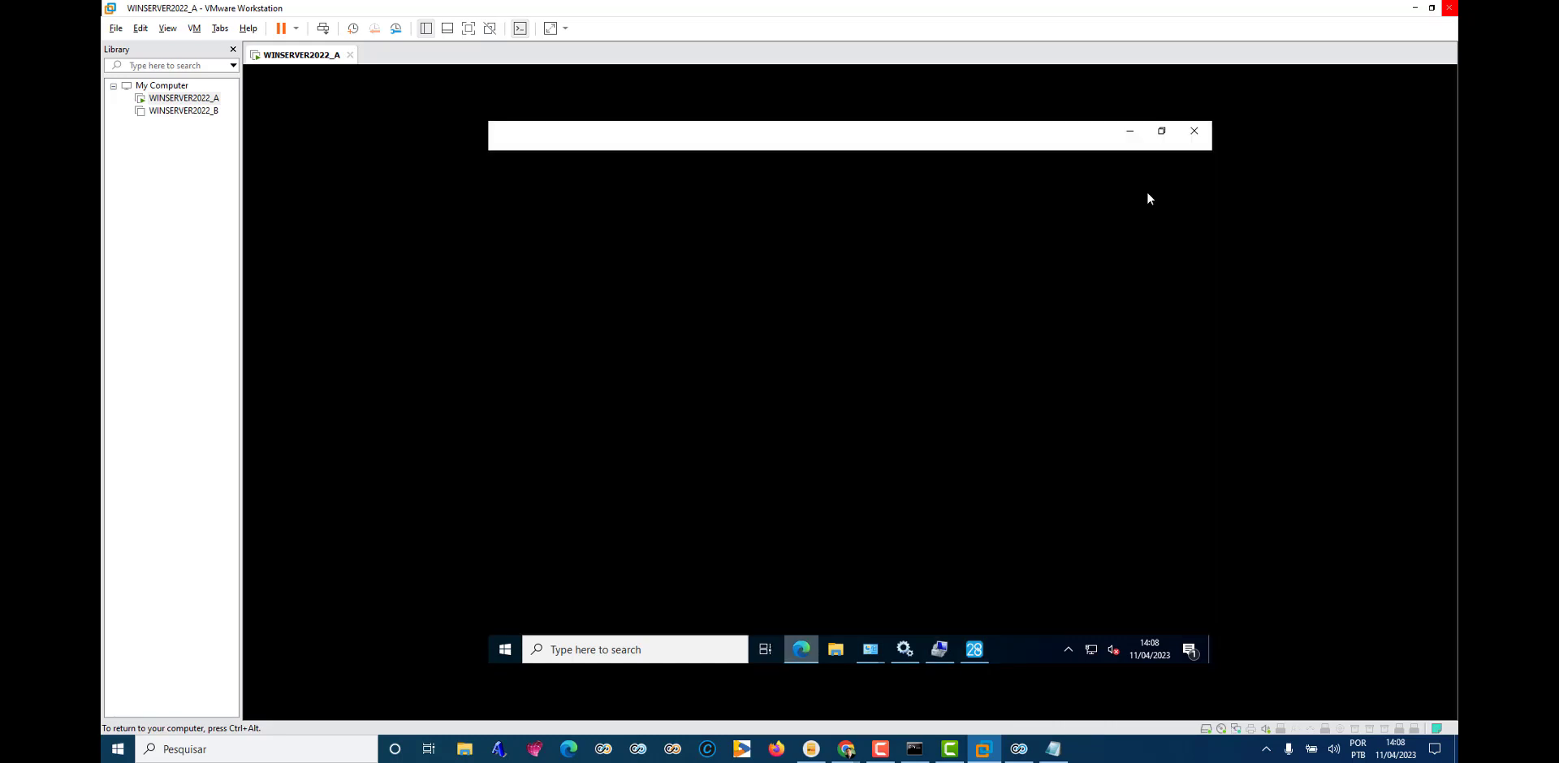
pyautogui.click(1131, 133)
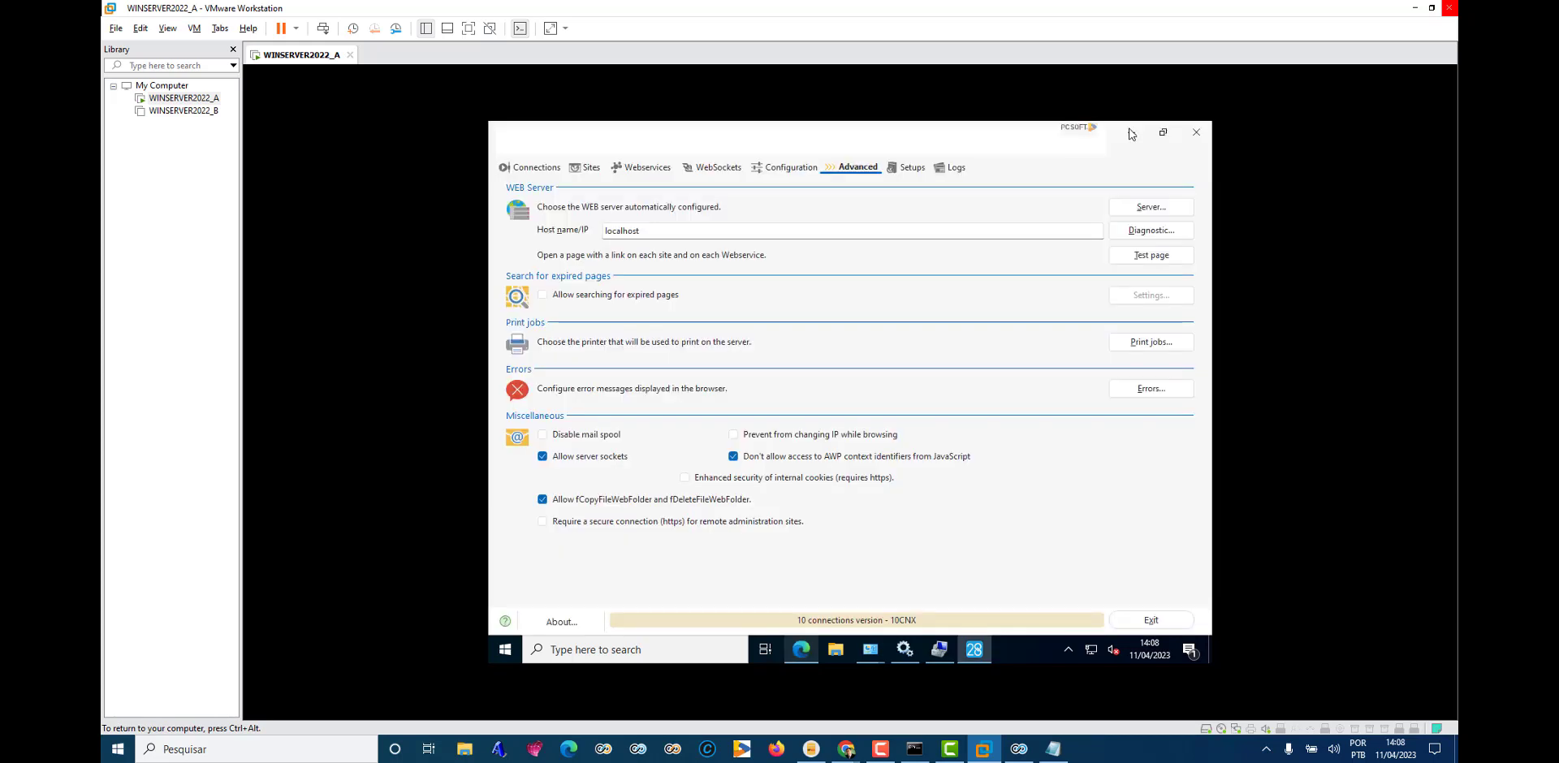
pyautogui.click(1131, 133)
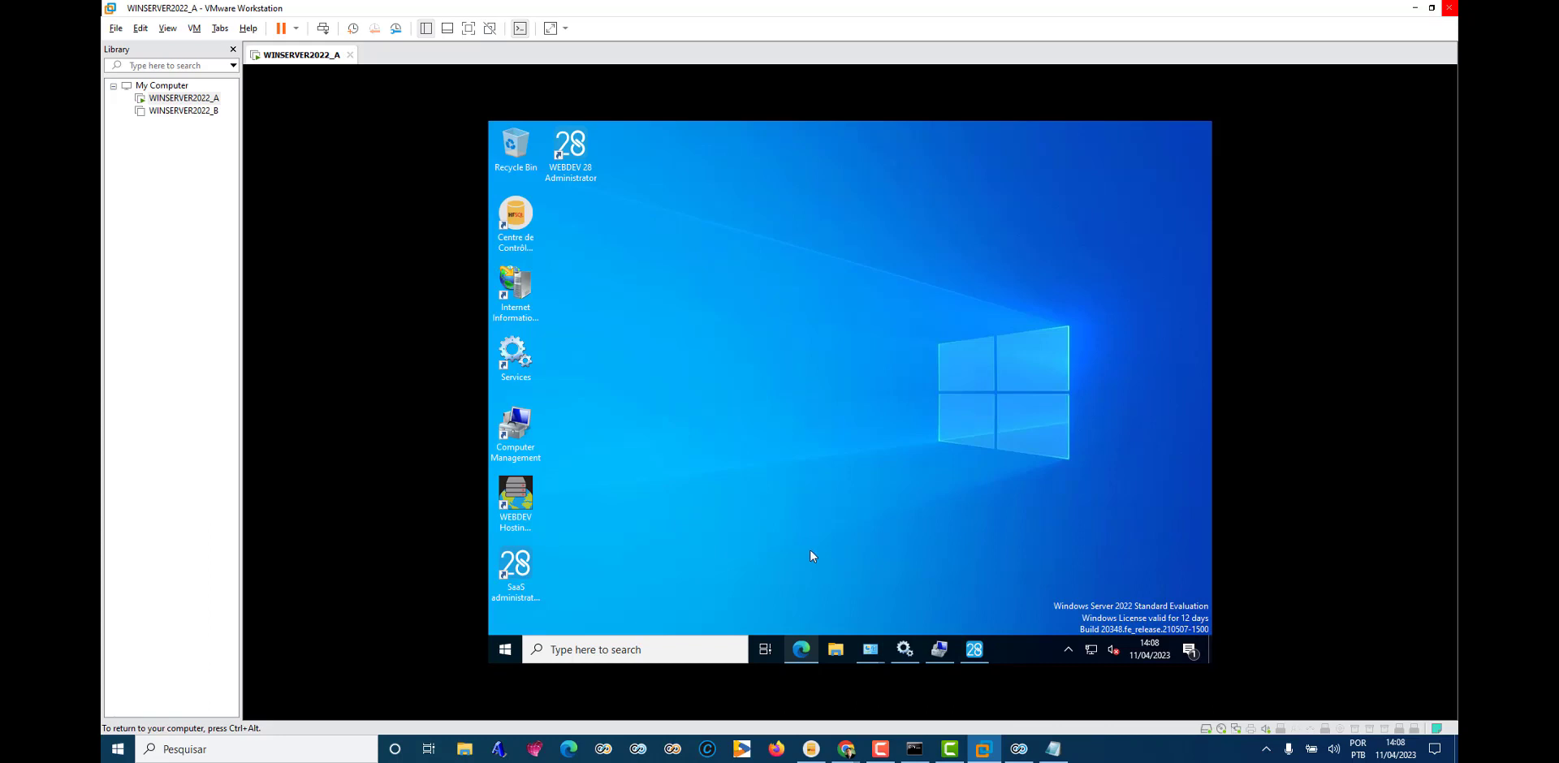
# Browse C:\Hfsql, Instancia_boller and its BDD folder in File Explorer, then return to C:\Hfsql.
pyautogui.click(836, 651)
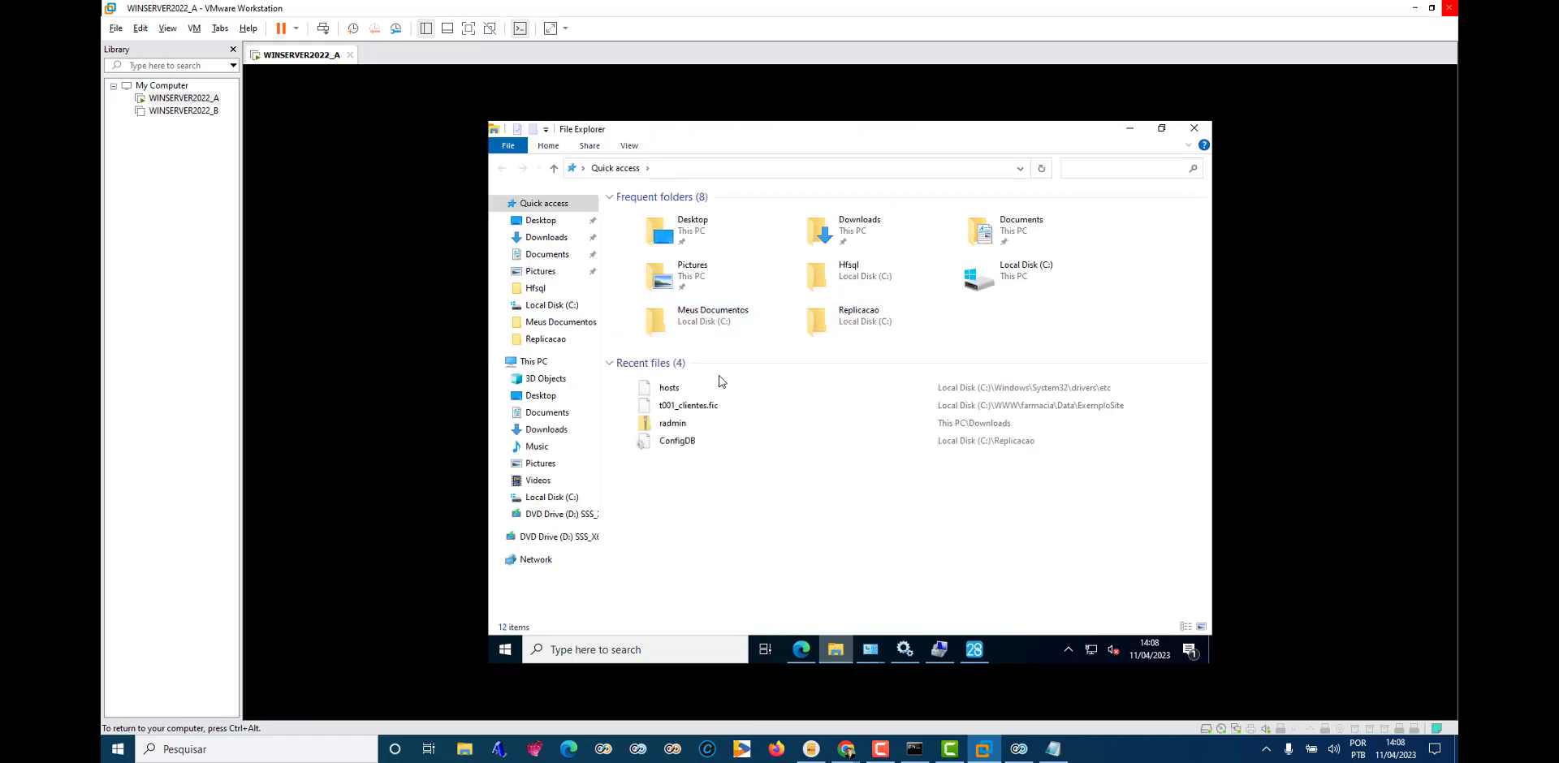
pyautogui.click(536, 289)
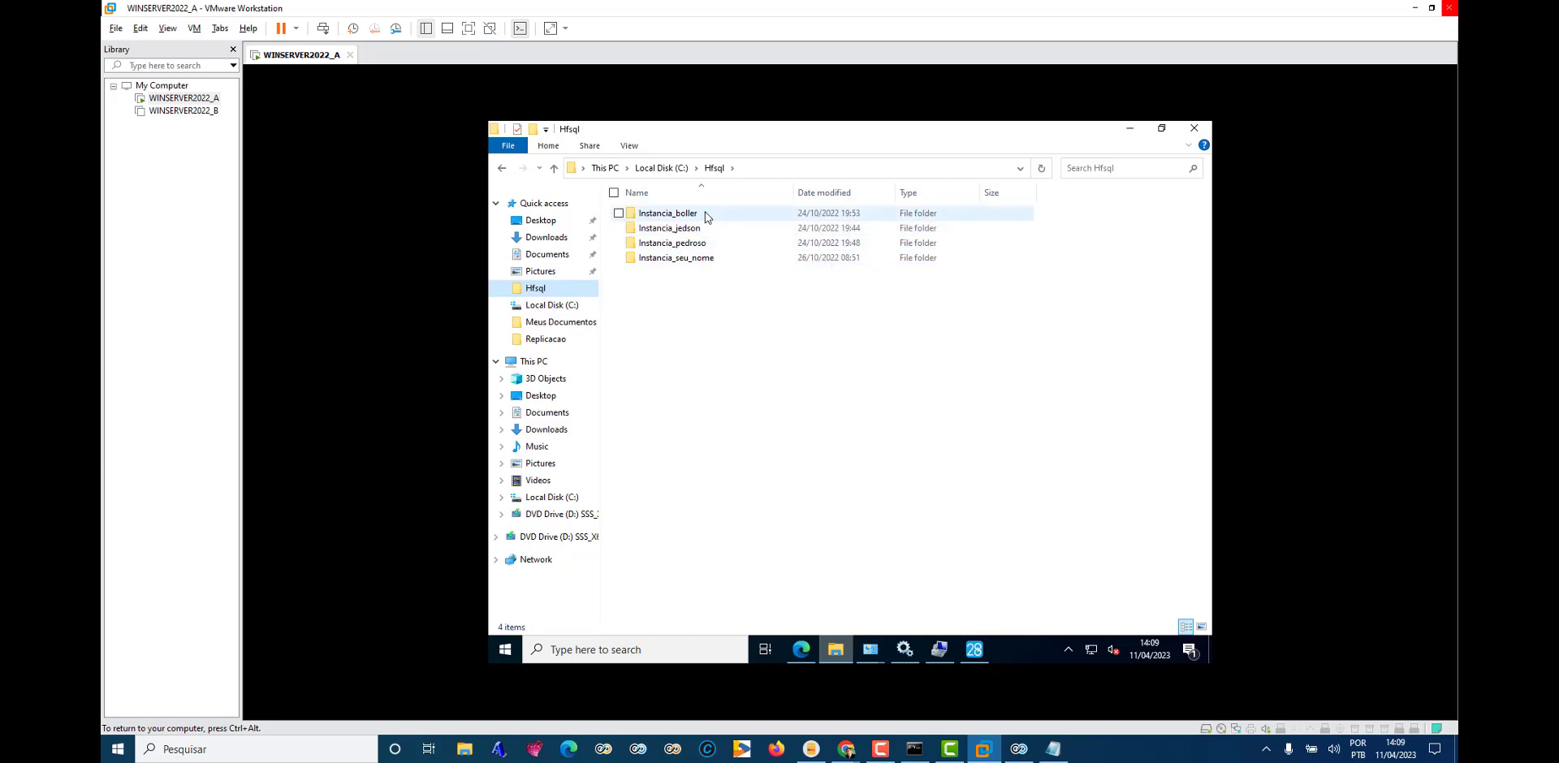
pyautogui.click(706, 217)
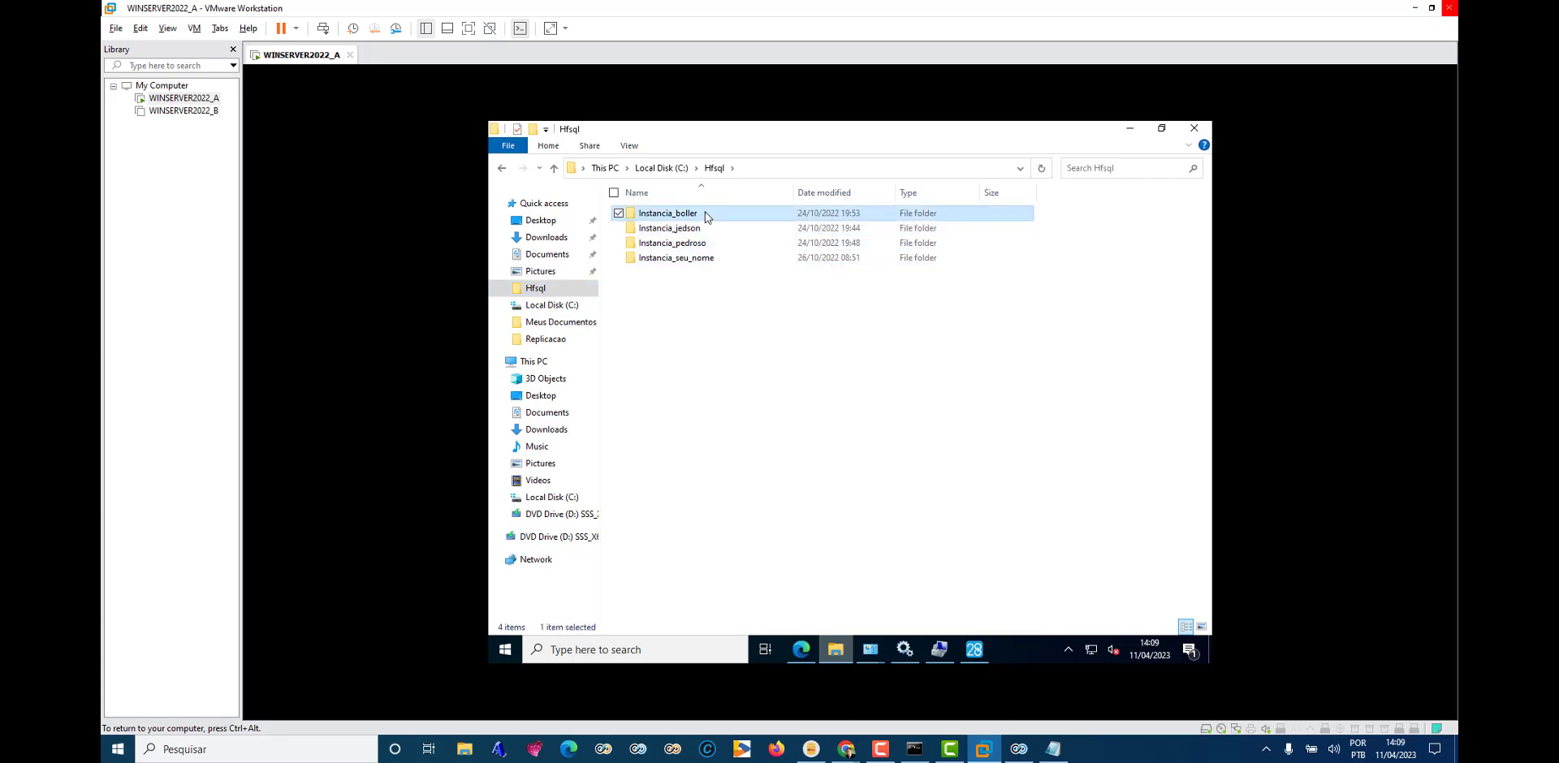
pyautogui.doubleClick(706, 217)
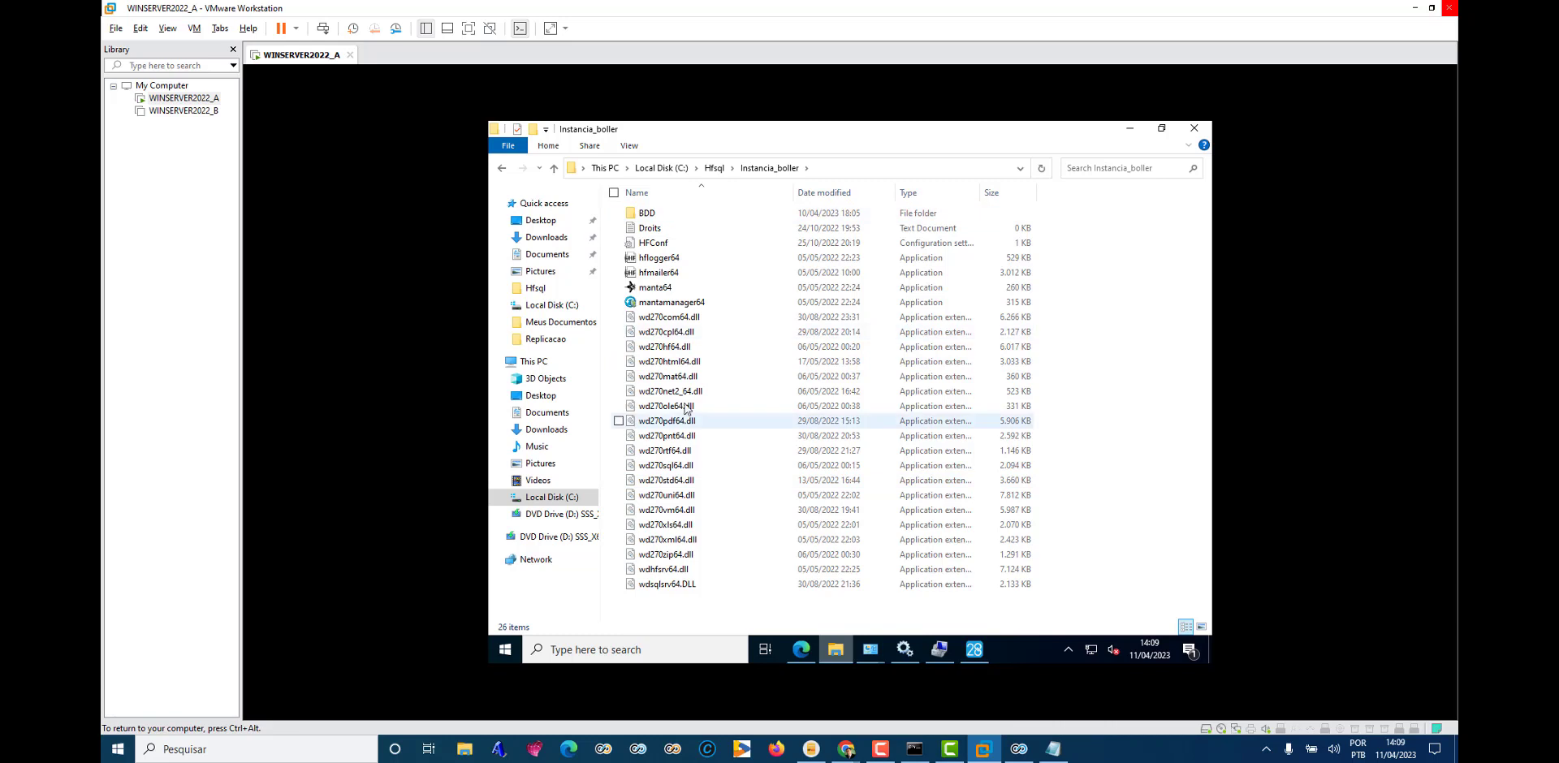
pyautogui.doubleClick(653, 213)
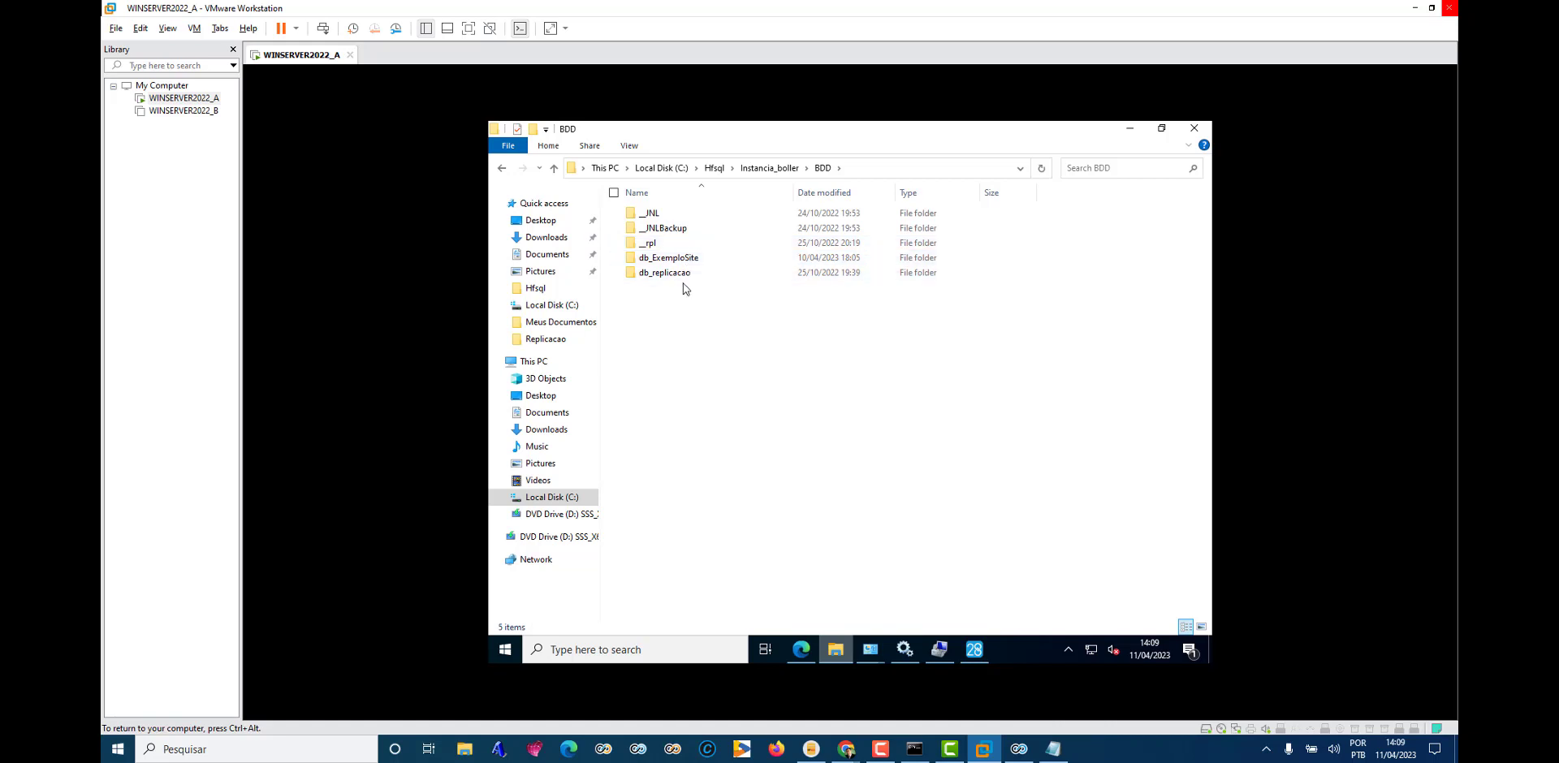
pyautogui.click(705, 169)
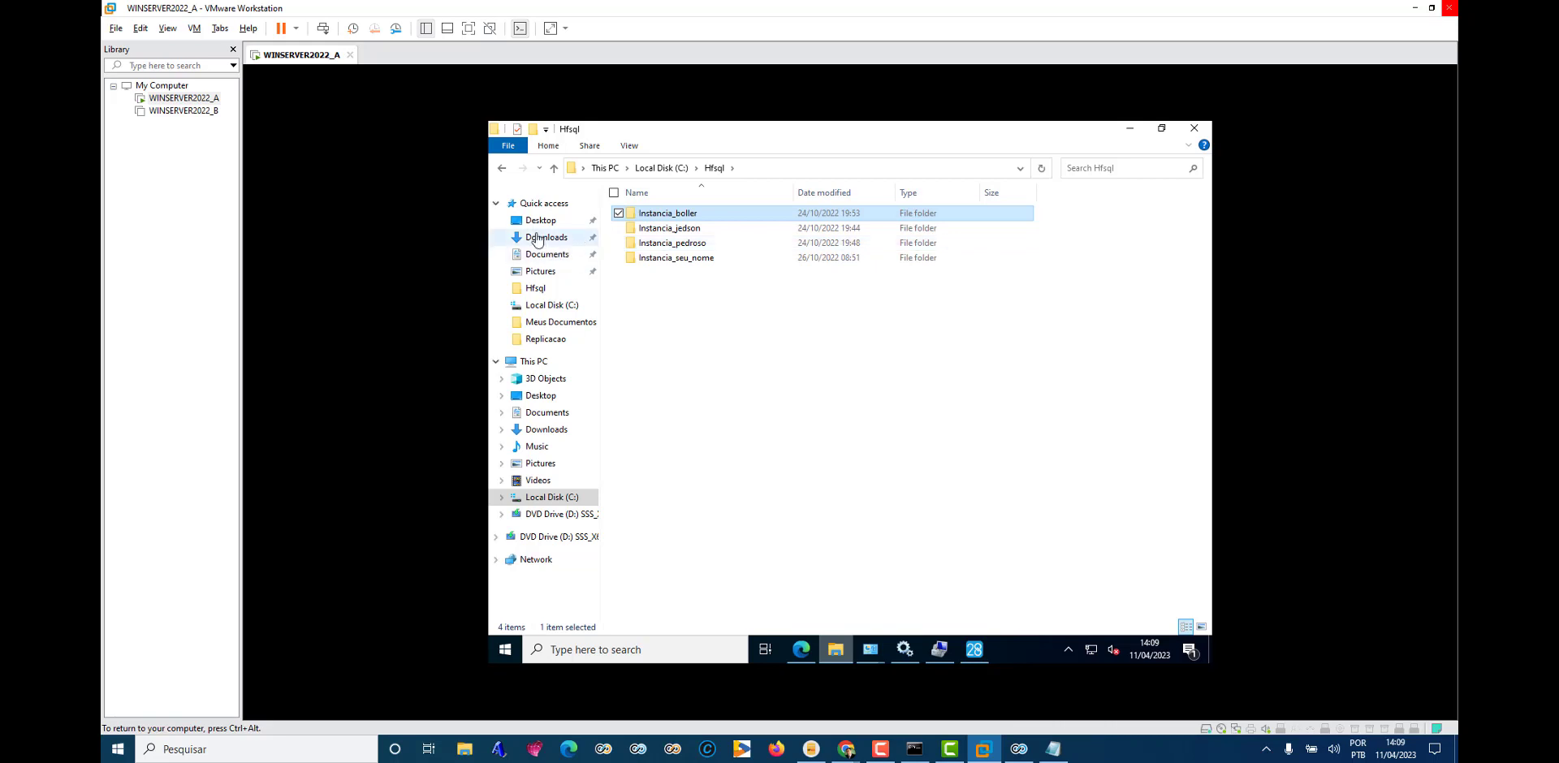
# Open Downloads > PC SOFT > Serveur HFSQL 27 - Installation - 104, then minimize File Explorer.
pyautogui.click(537, 238)
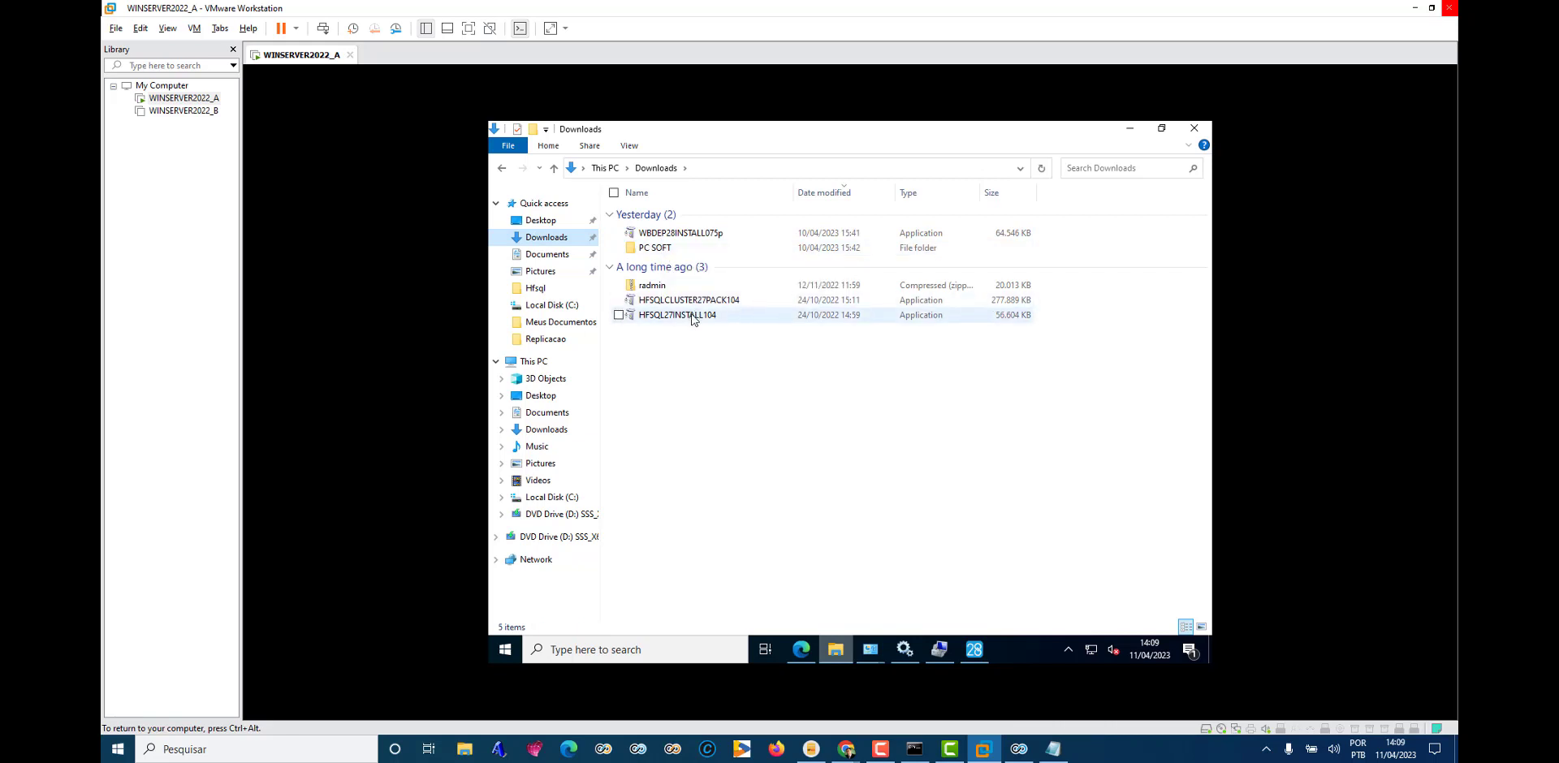
pyautogui.click(681, 251)
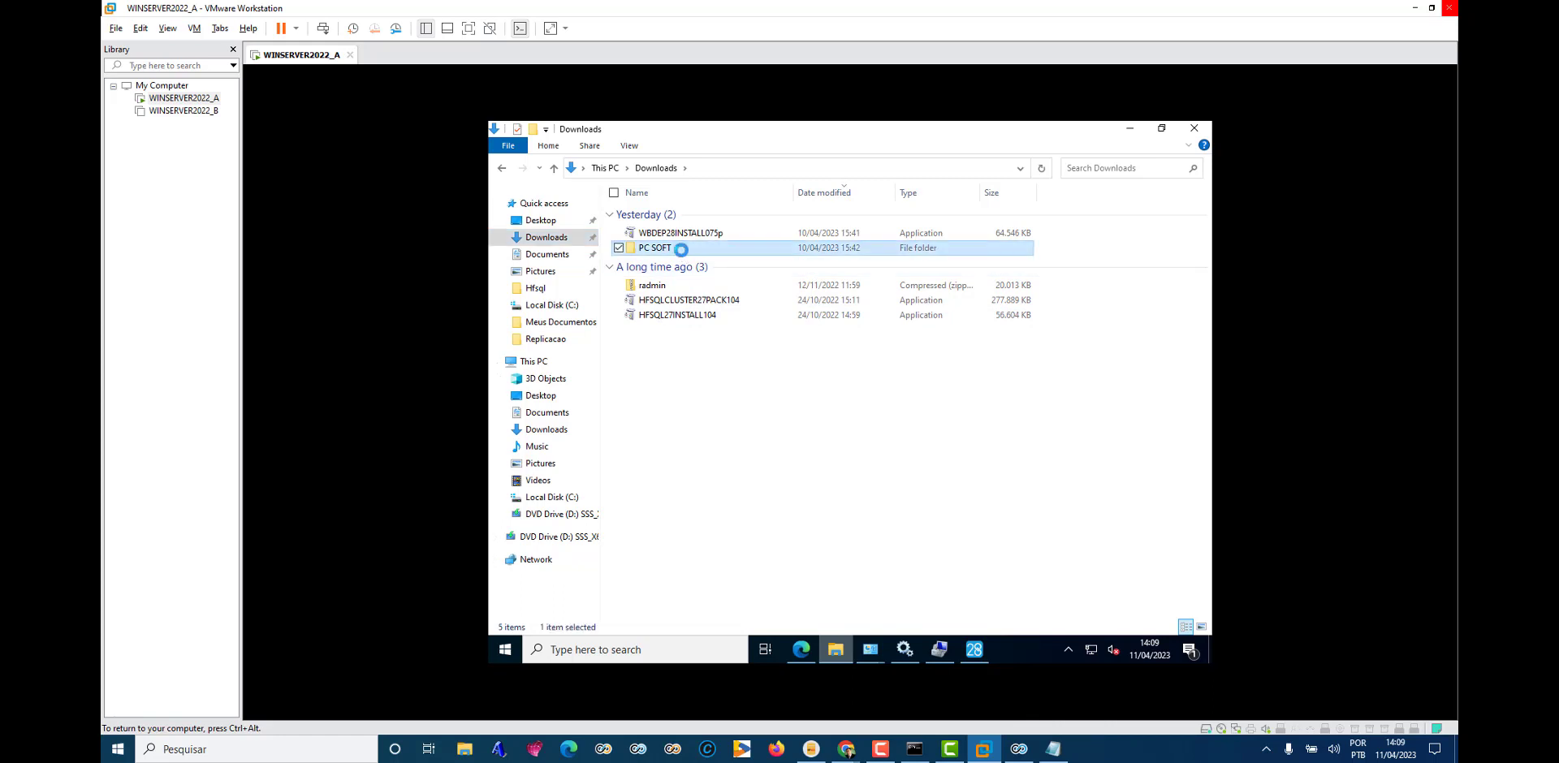
pyautogui.doubleClick(680, 250)
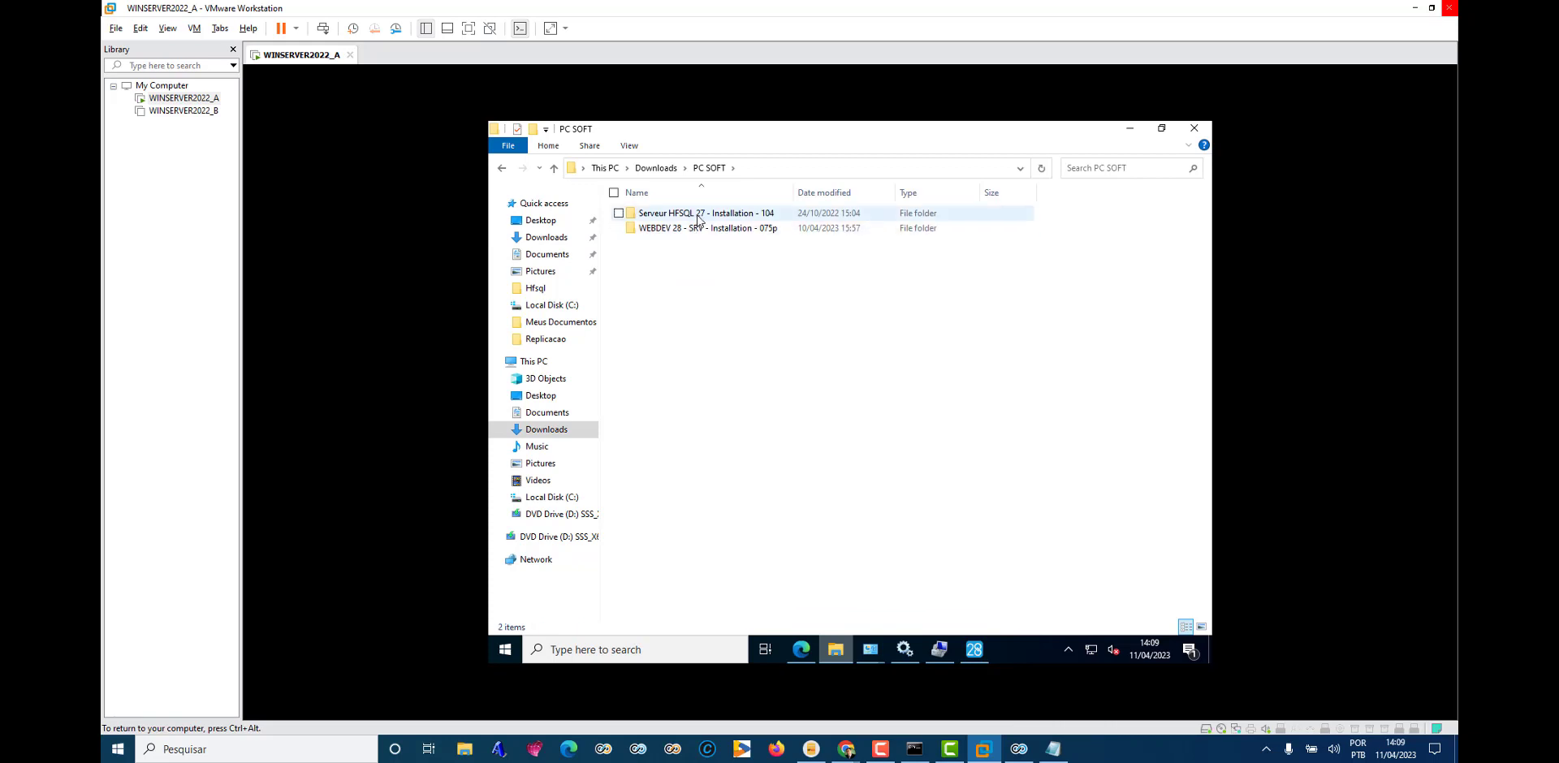
pyautogui.click(699, 220)
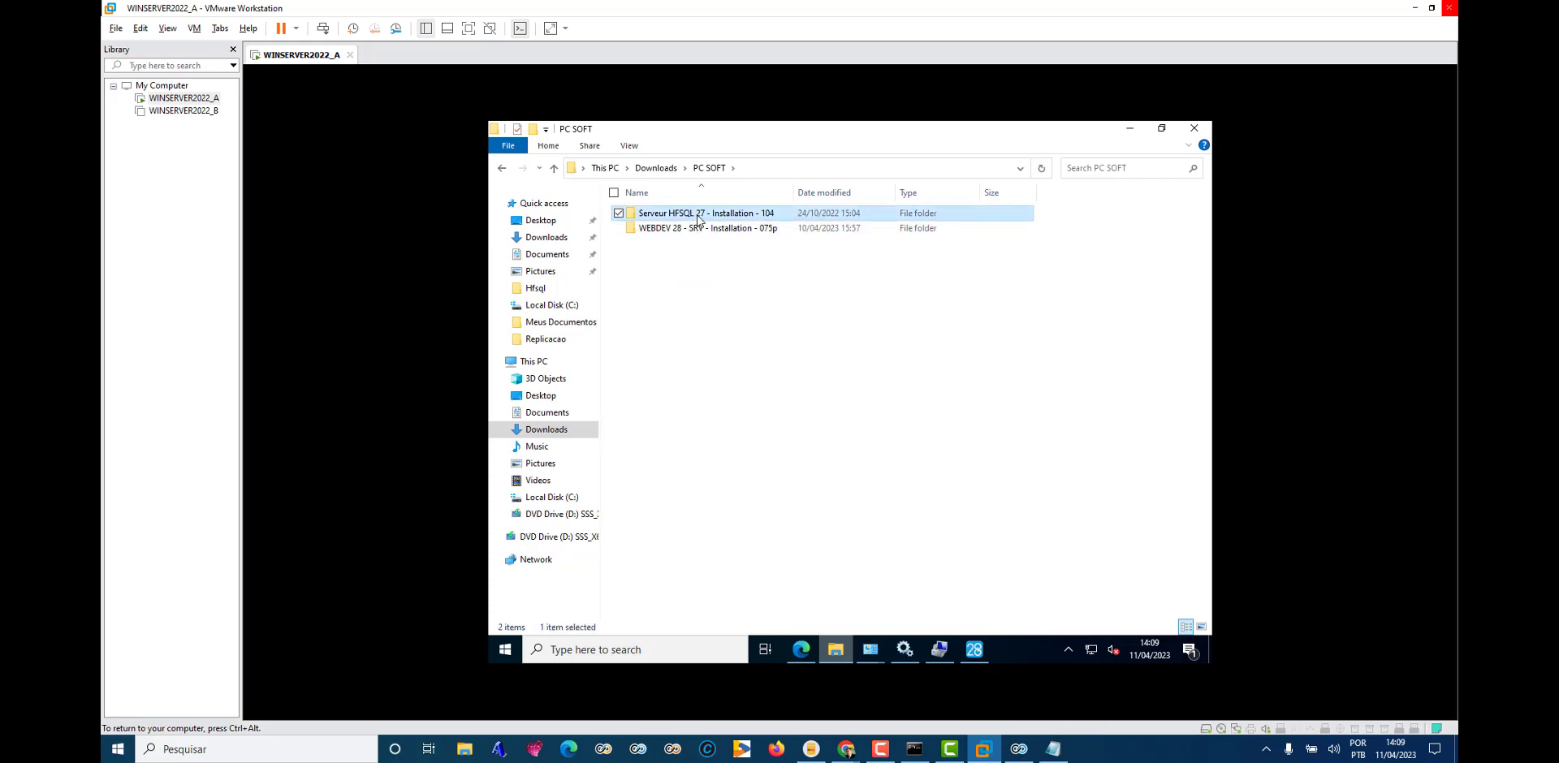
pyautogui.click(698, 215)
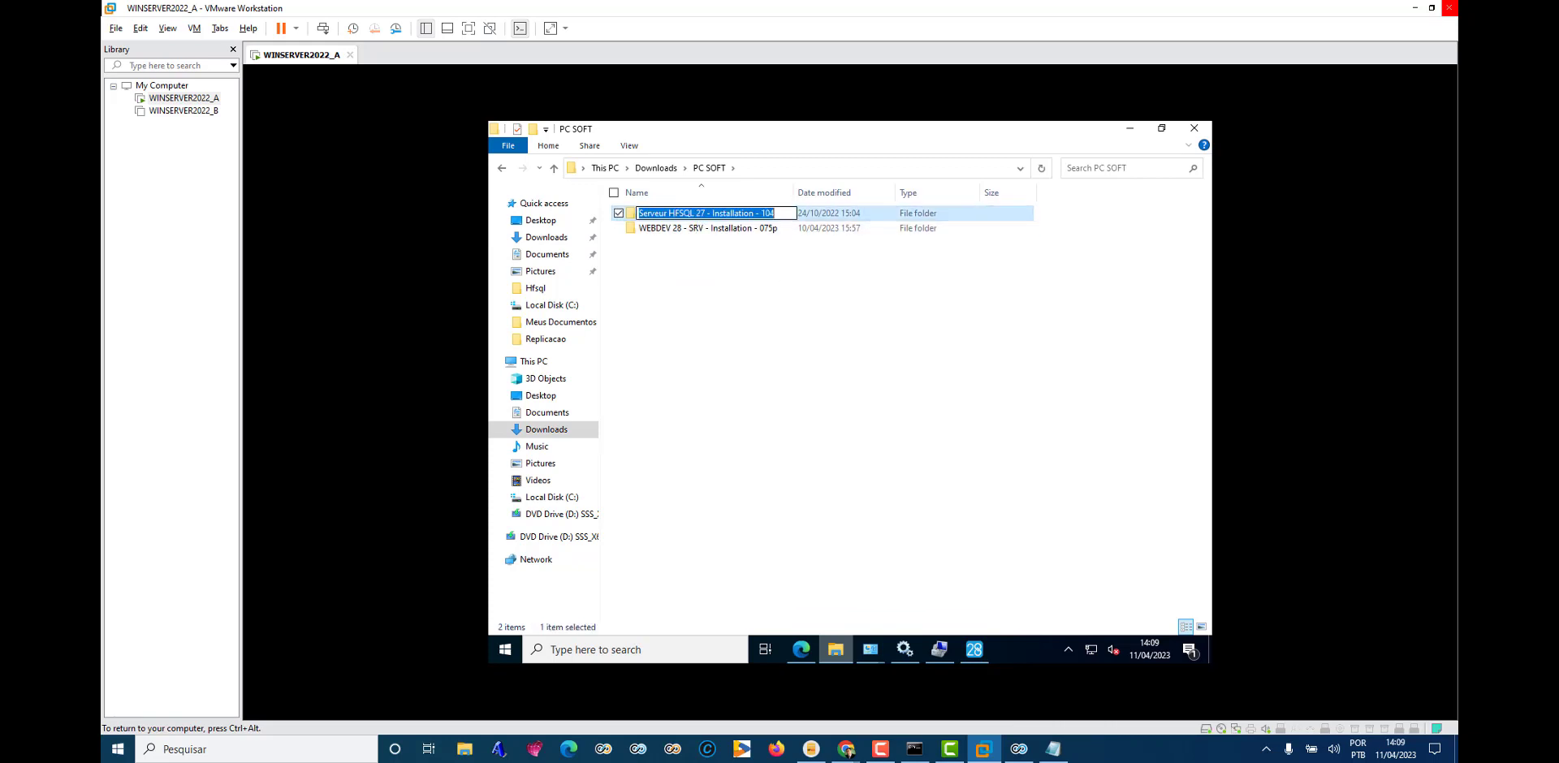
pyautogui.click(759, 232)
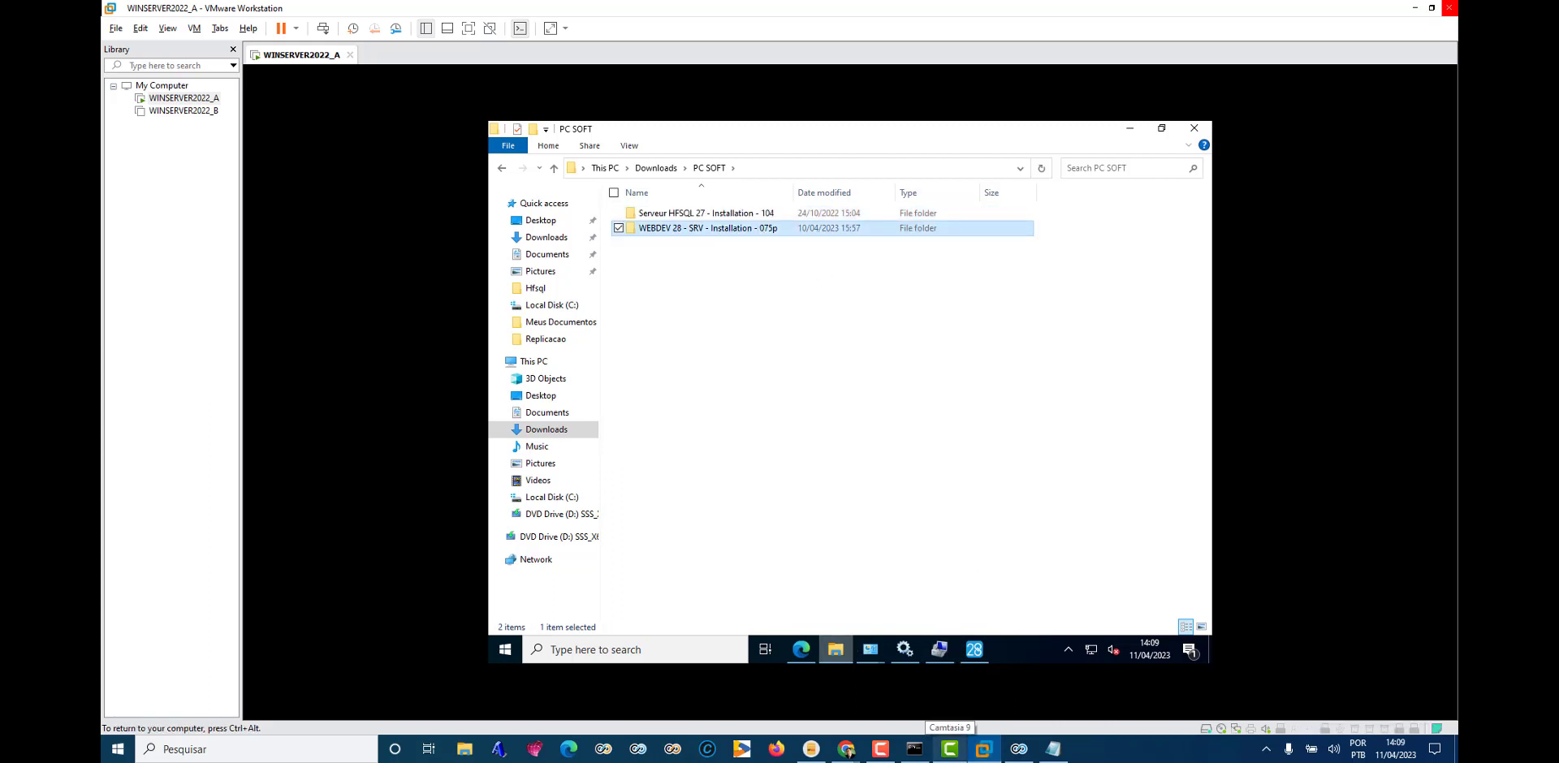
pyautogui.doubleClick(753, 215)
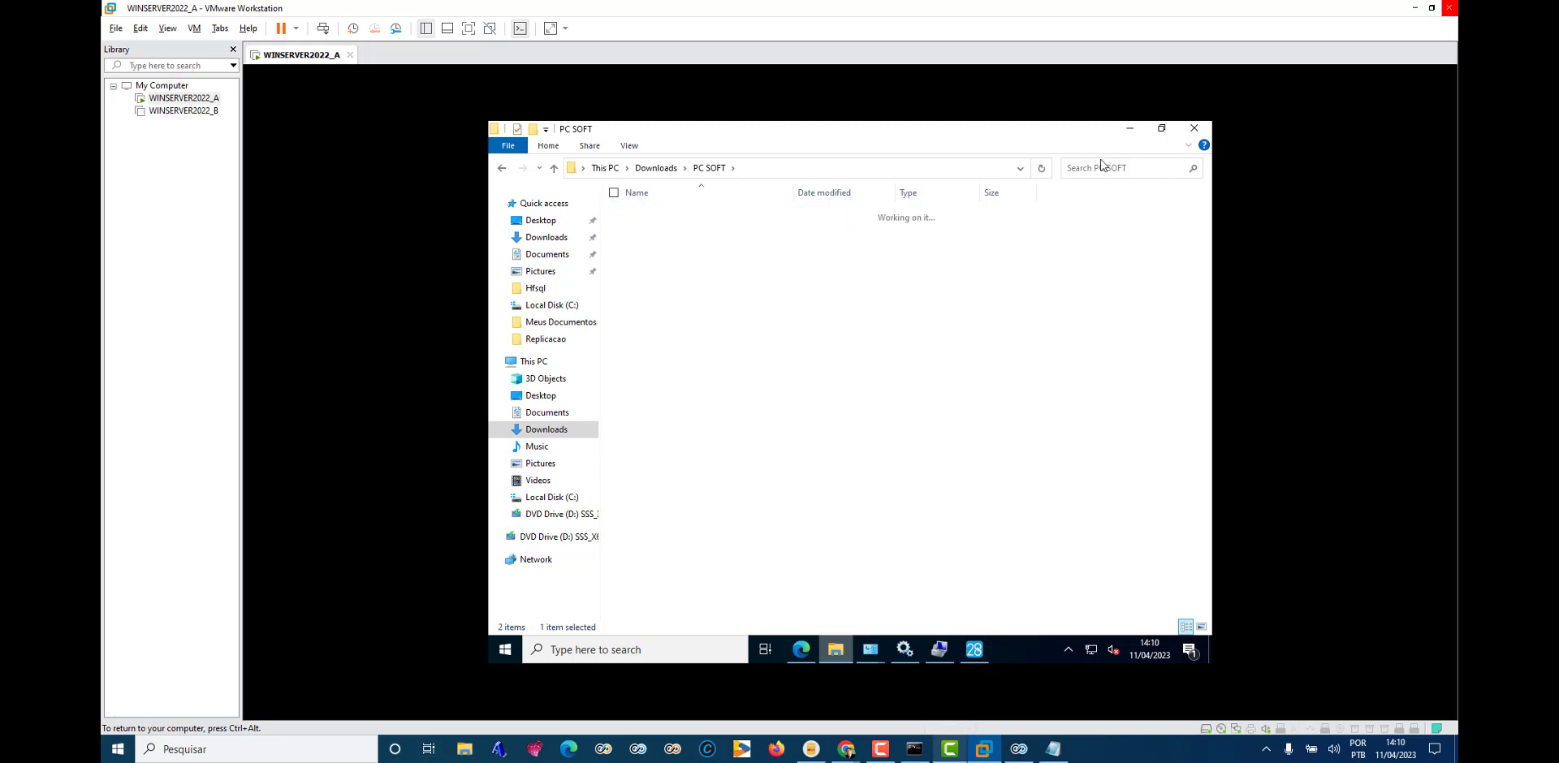
pyautogui.click(1138, 130)
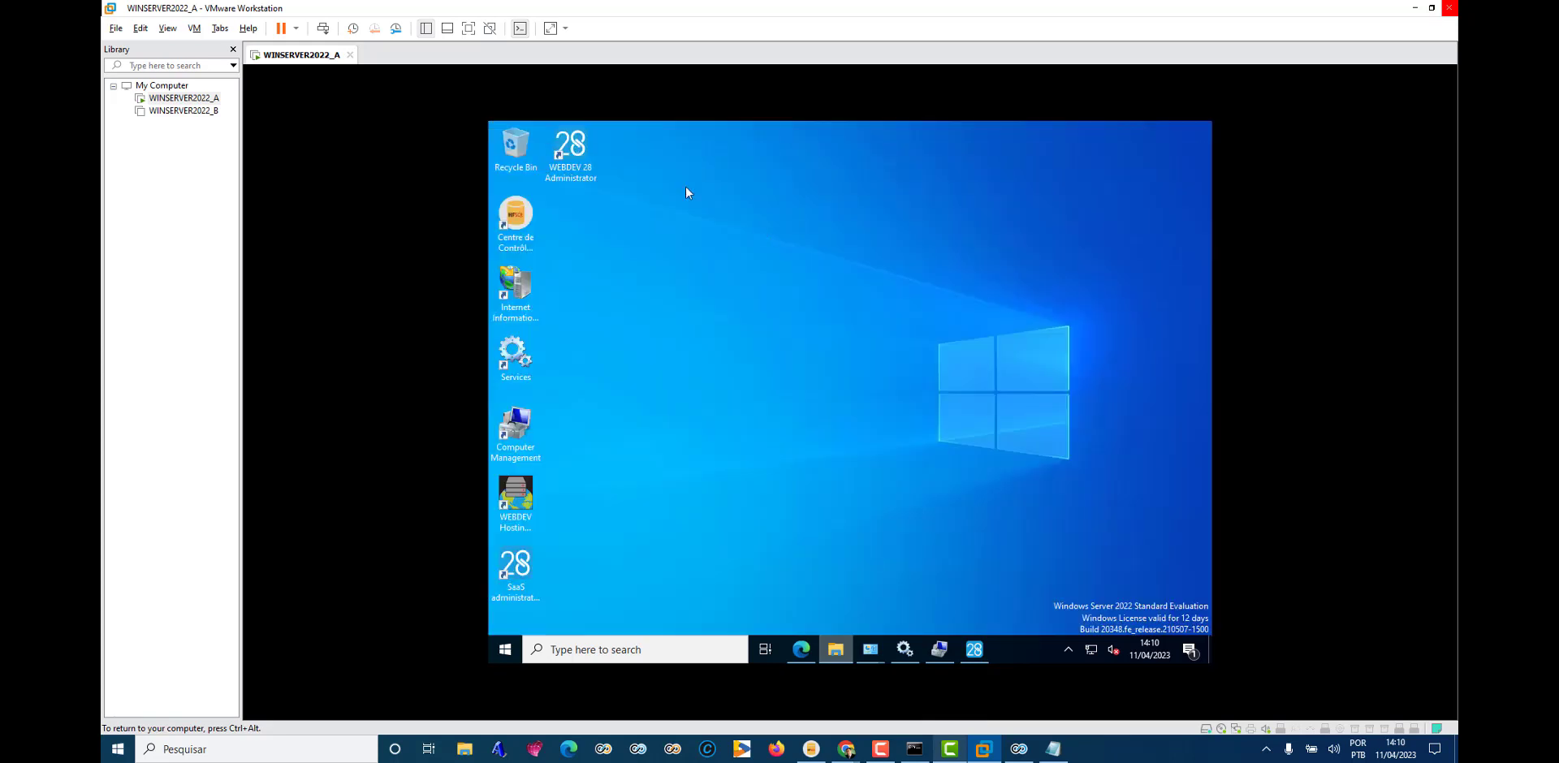
pyautogui.doubleClick(523, 231)
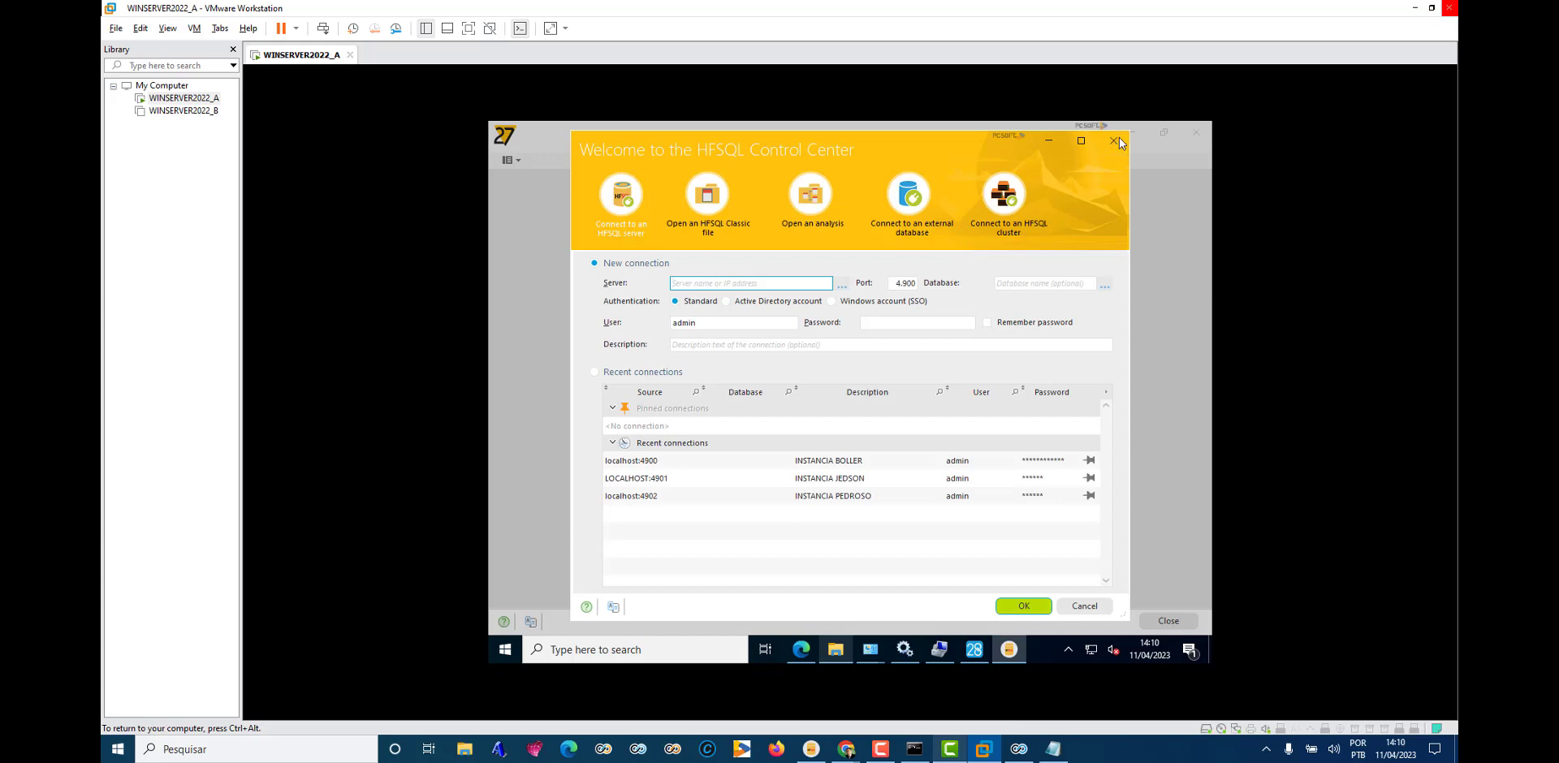
pyautogui.click(1114, 142)
pyautogui.click(1181, 148)
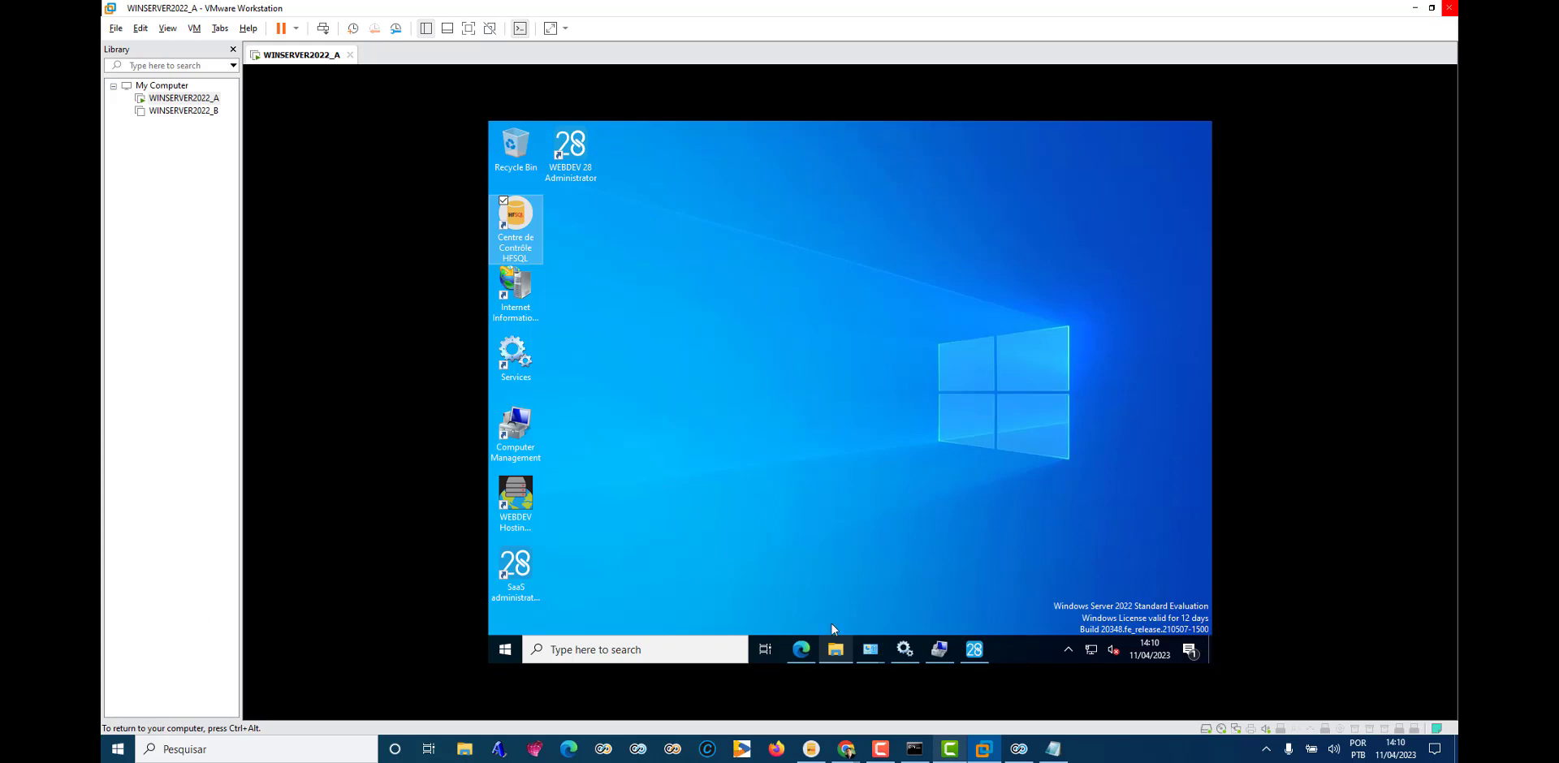
pyautogui.click(801, 648)
pyautogui.click(800, 649)
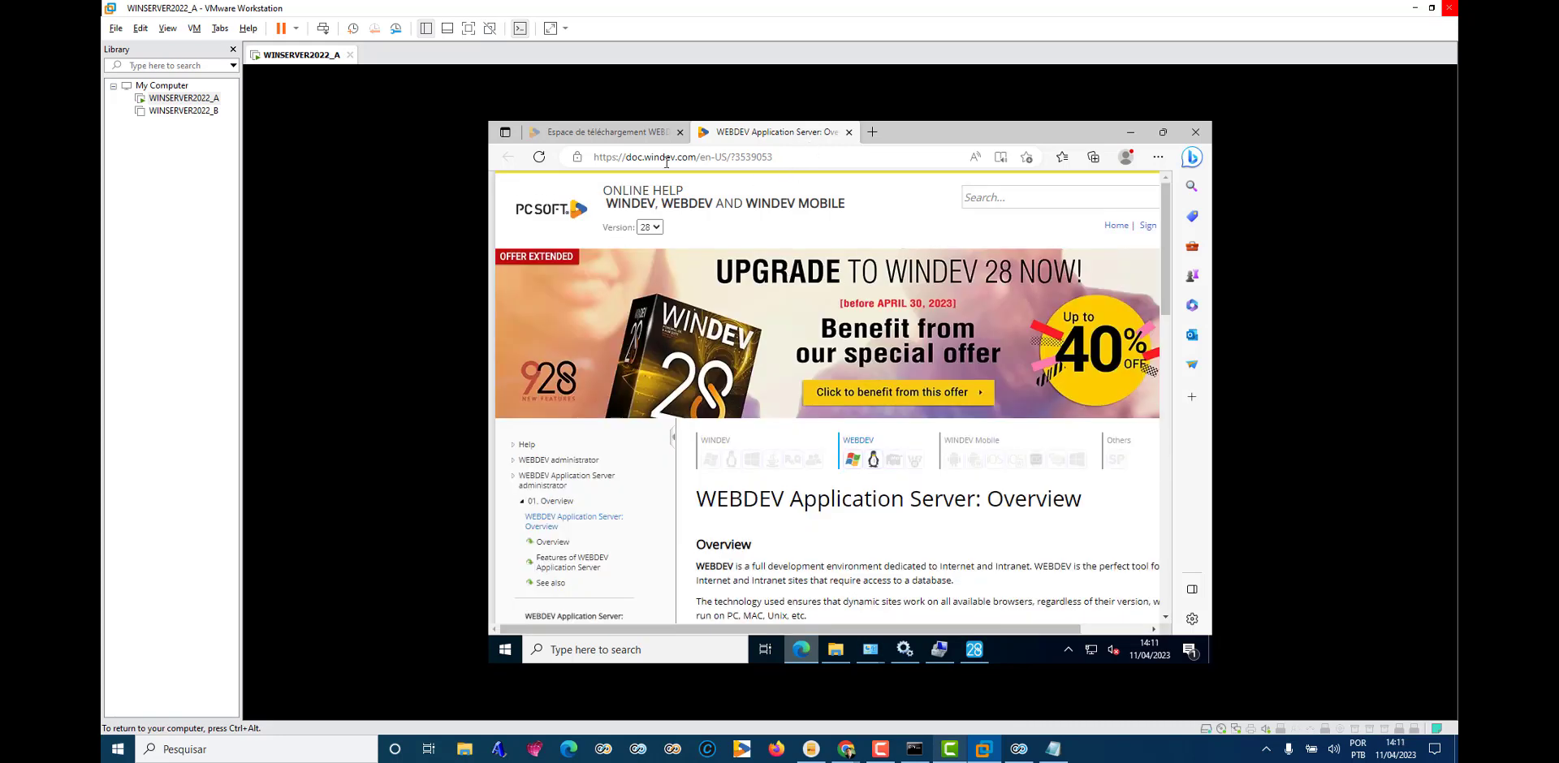
pyautogui.click(601, 134)
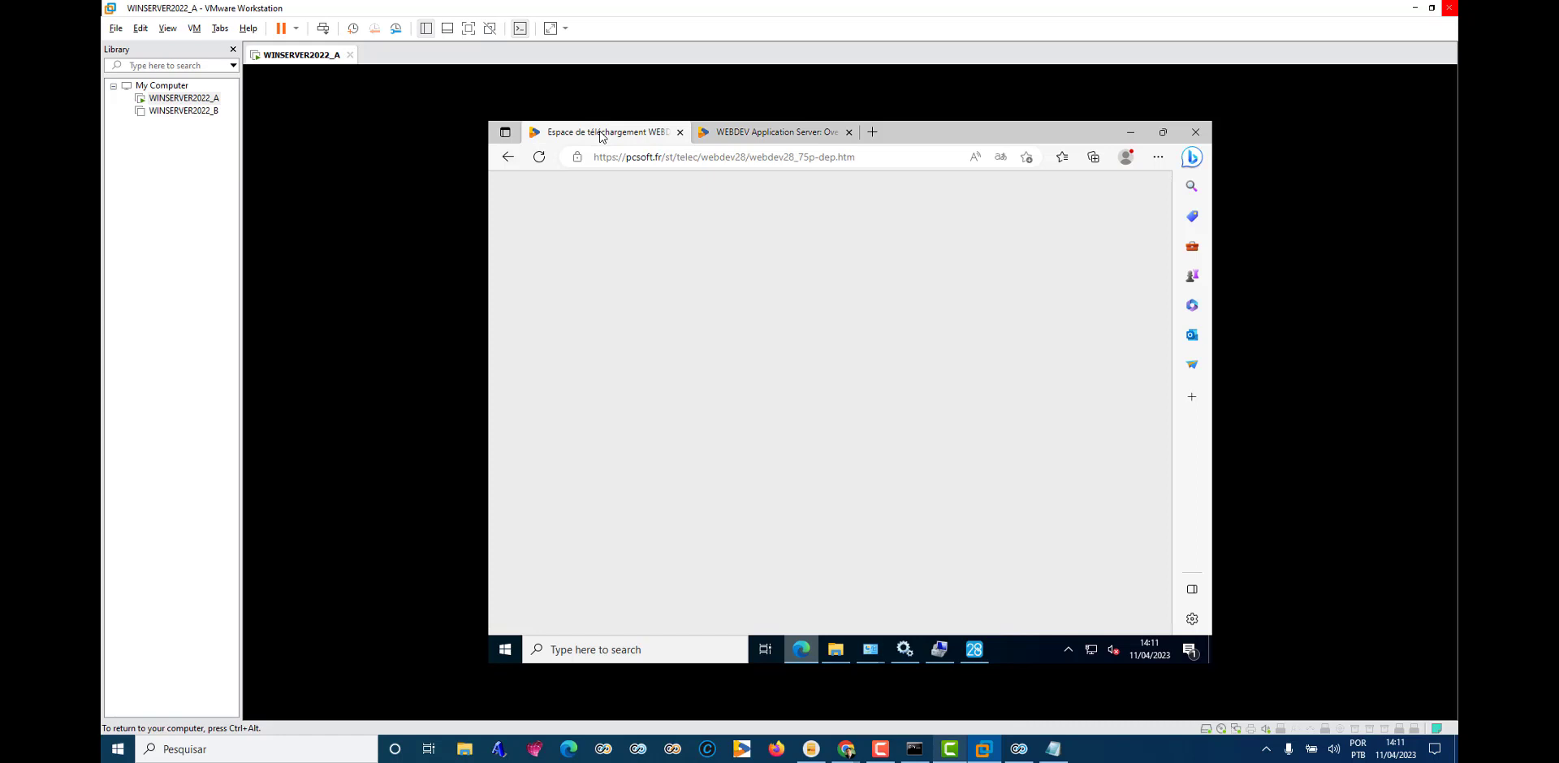
# Go to the pcsoft.fr home page via the address bar autocomplete.
pyautogui.click(889, 162)
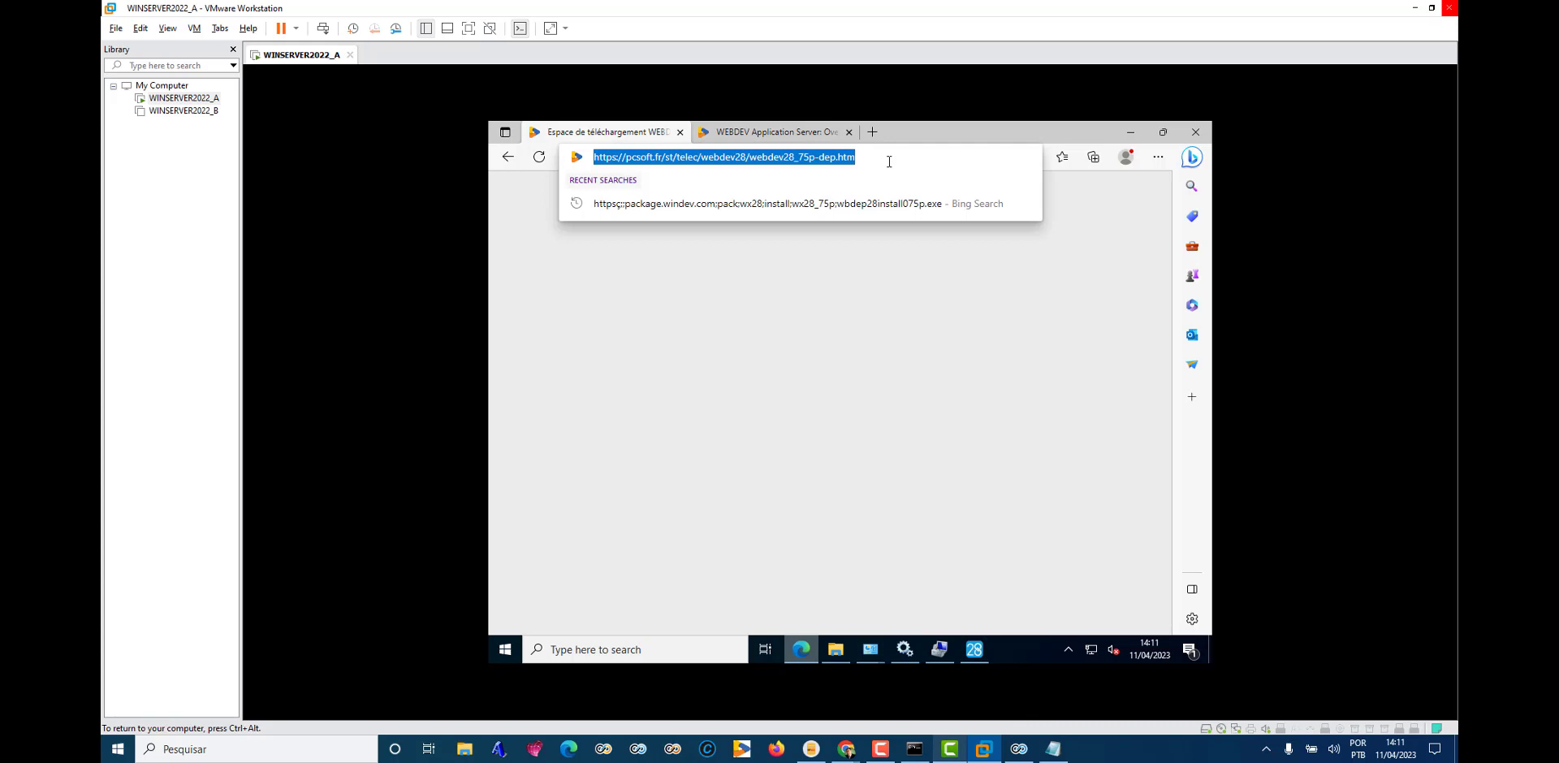
pyautogui.write('pcso')
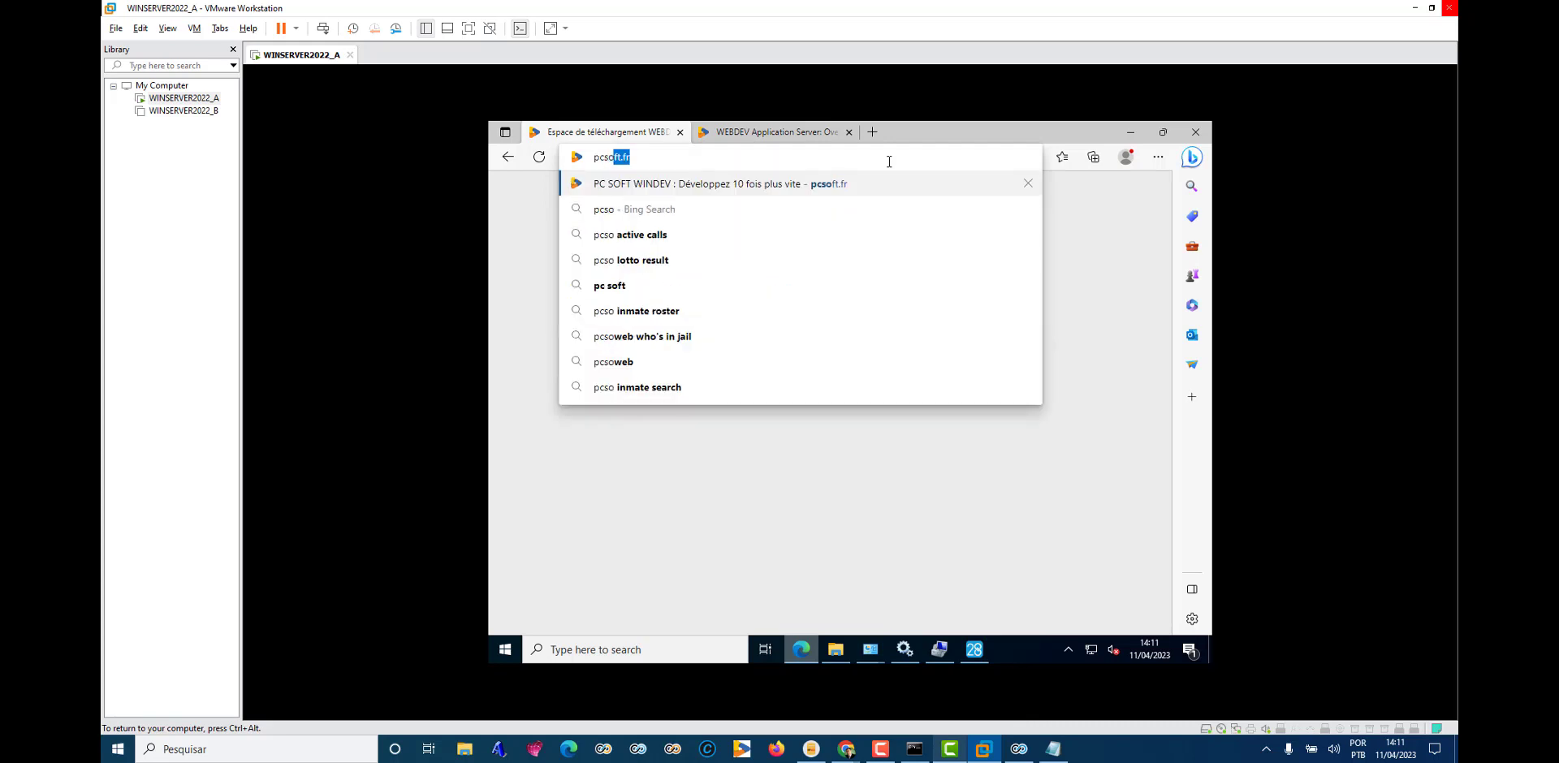
pyautogui.press('Return')
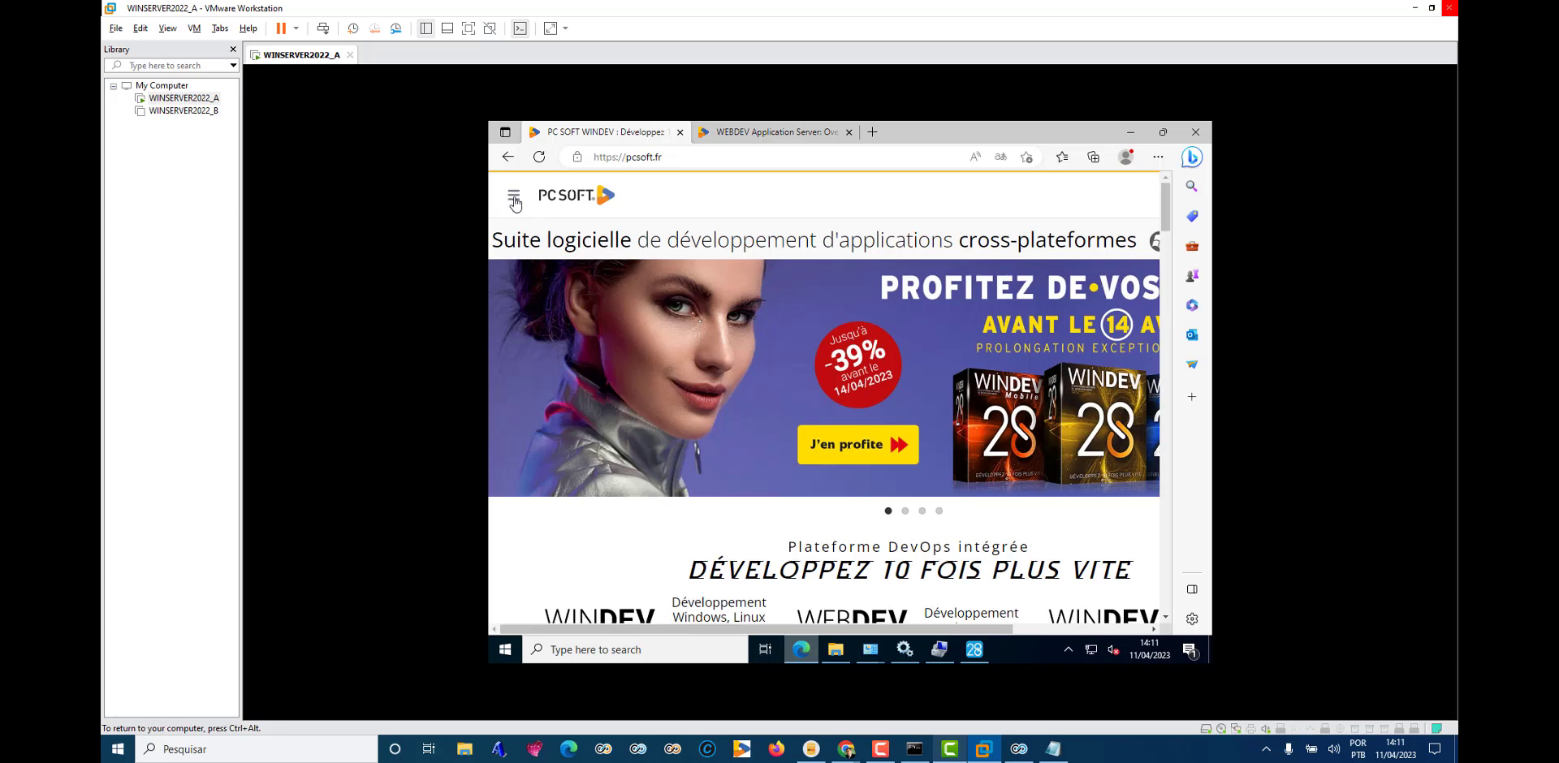
# Open Télécharger > Espace de téléchargement from the PC SOFT site menu.
pyautogui.click(514, 197)
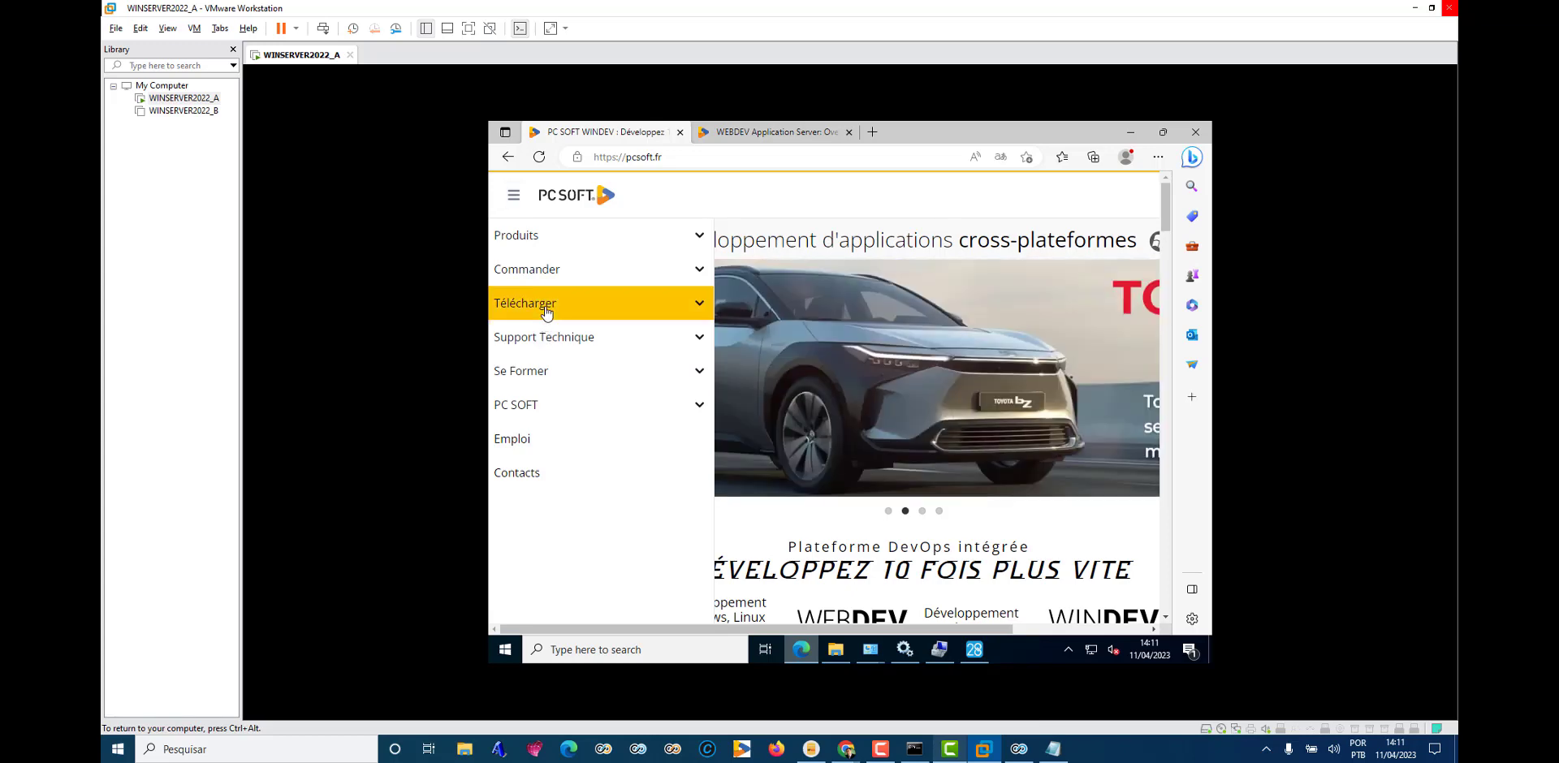
pyautogui.click(546, 313)
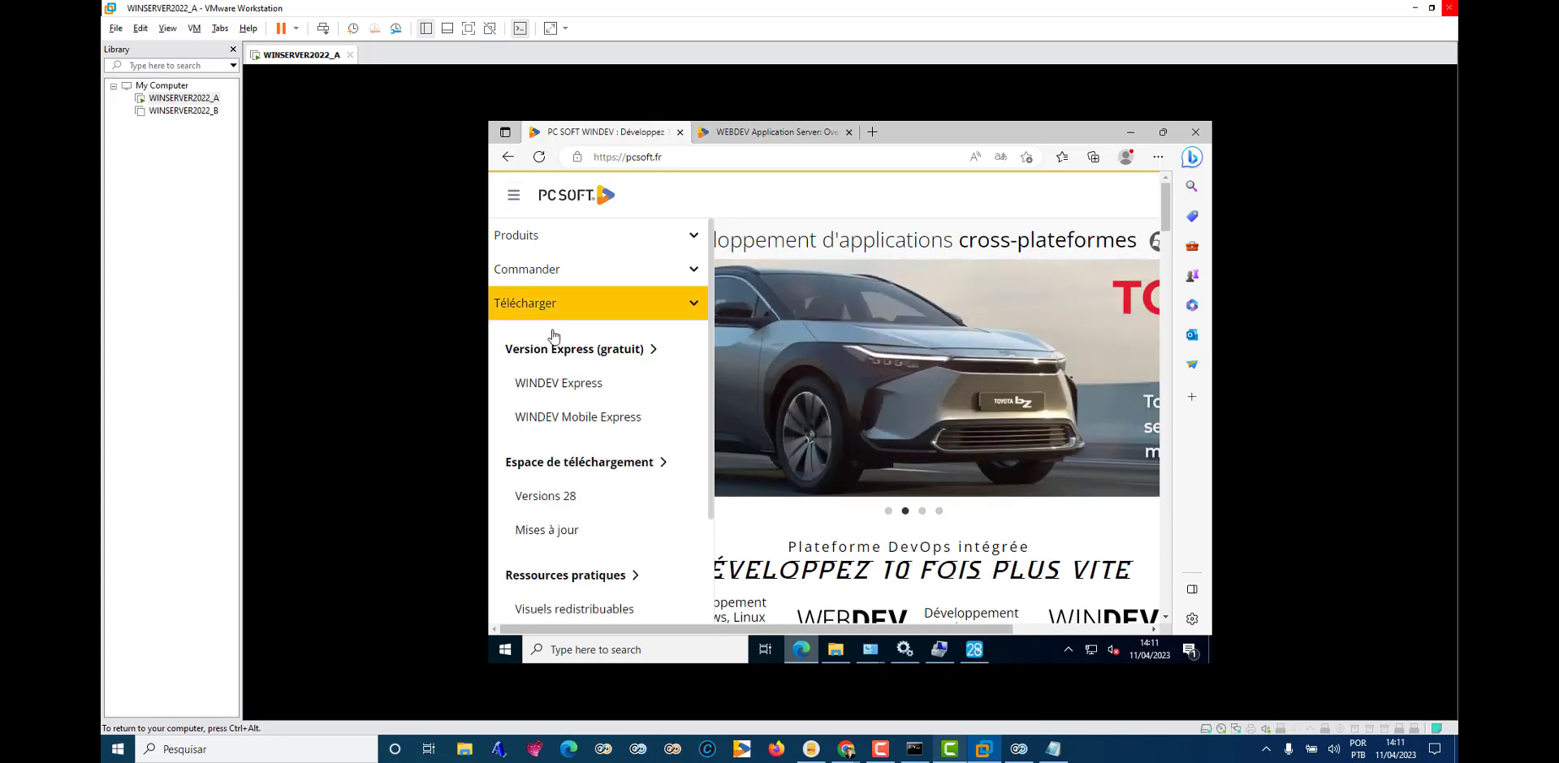
pyautogui.click(558, 505)
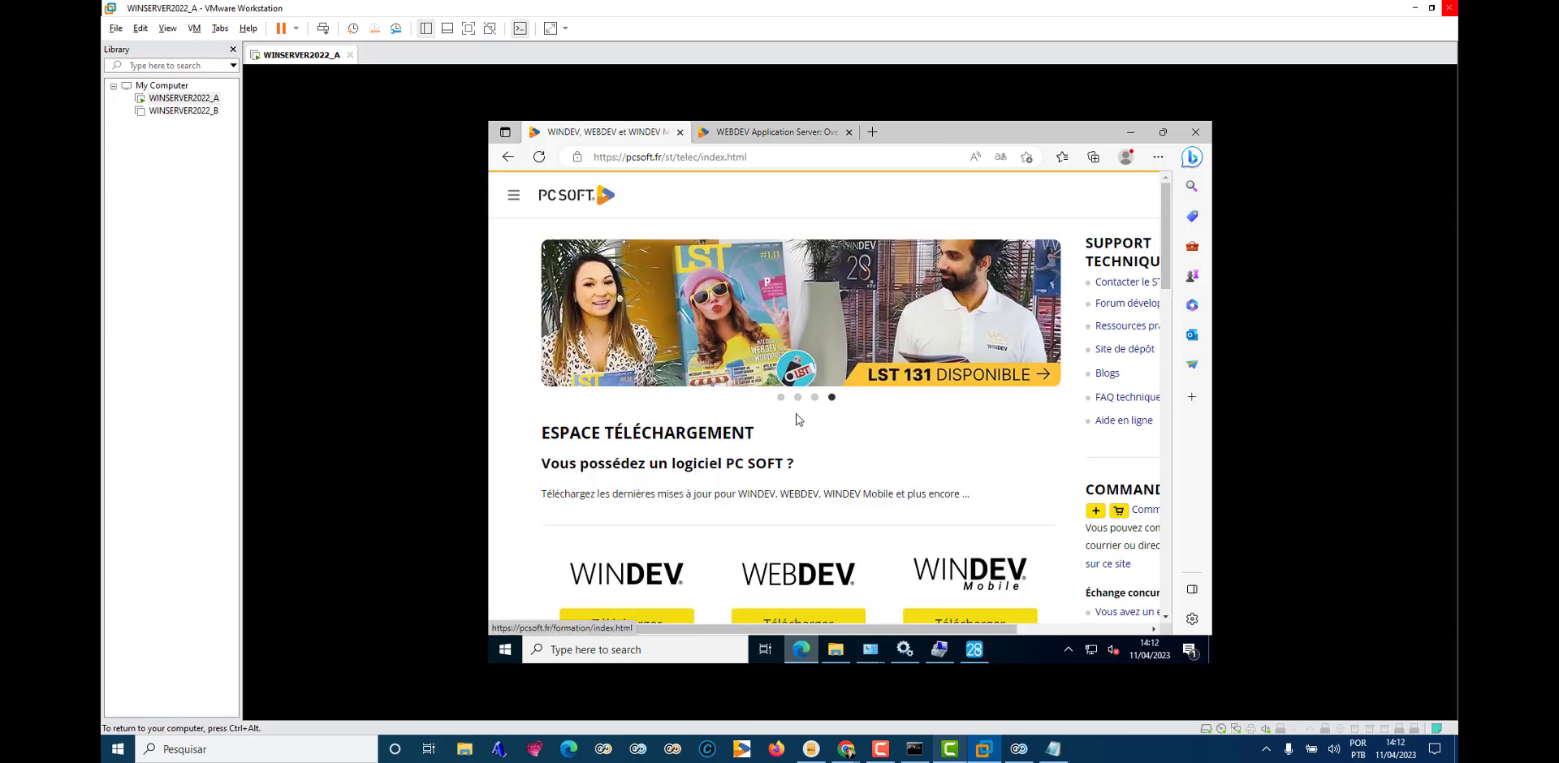
# Open the Serveur HFSQL 28 link under HFSQL Client/Serveur.
pyautogui.scroll(-2, 795, 413)
pyautogui.scroll(-2, 796, 419)
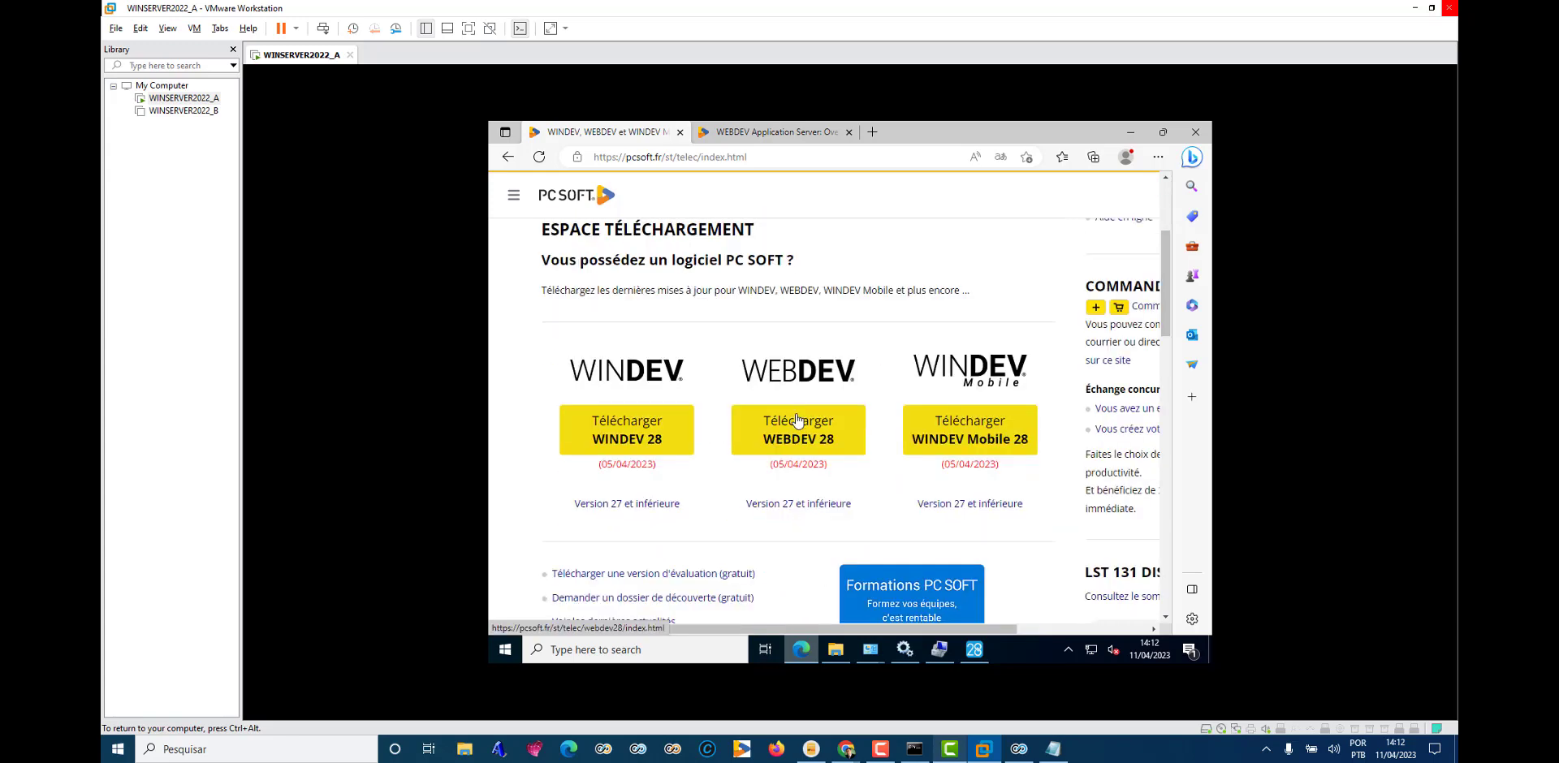
pyautogui.scroll(-3, 799, 420)
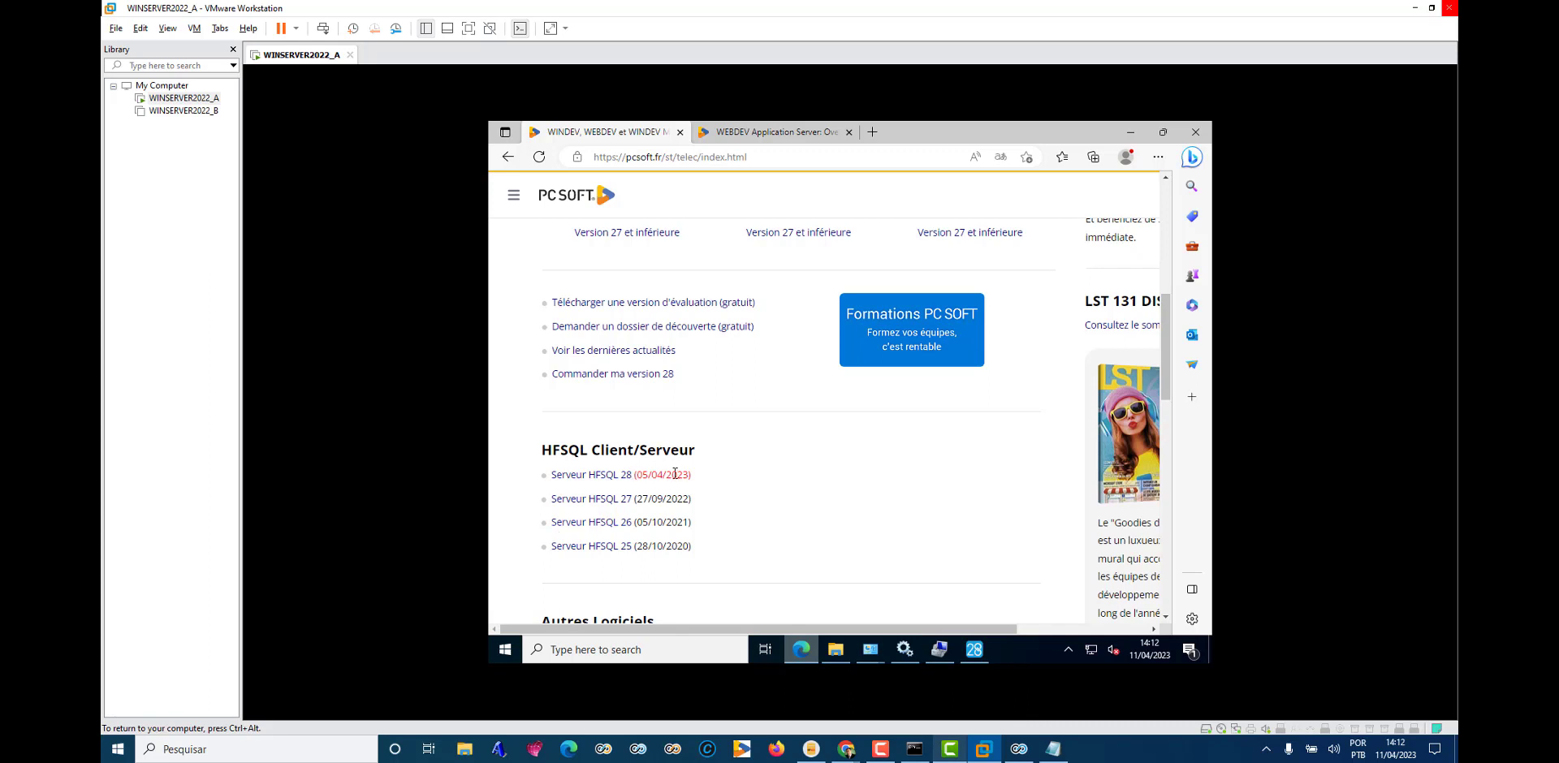
pyautogui.click(603, 483)
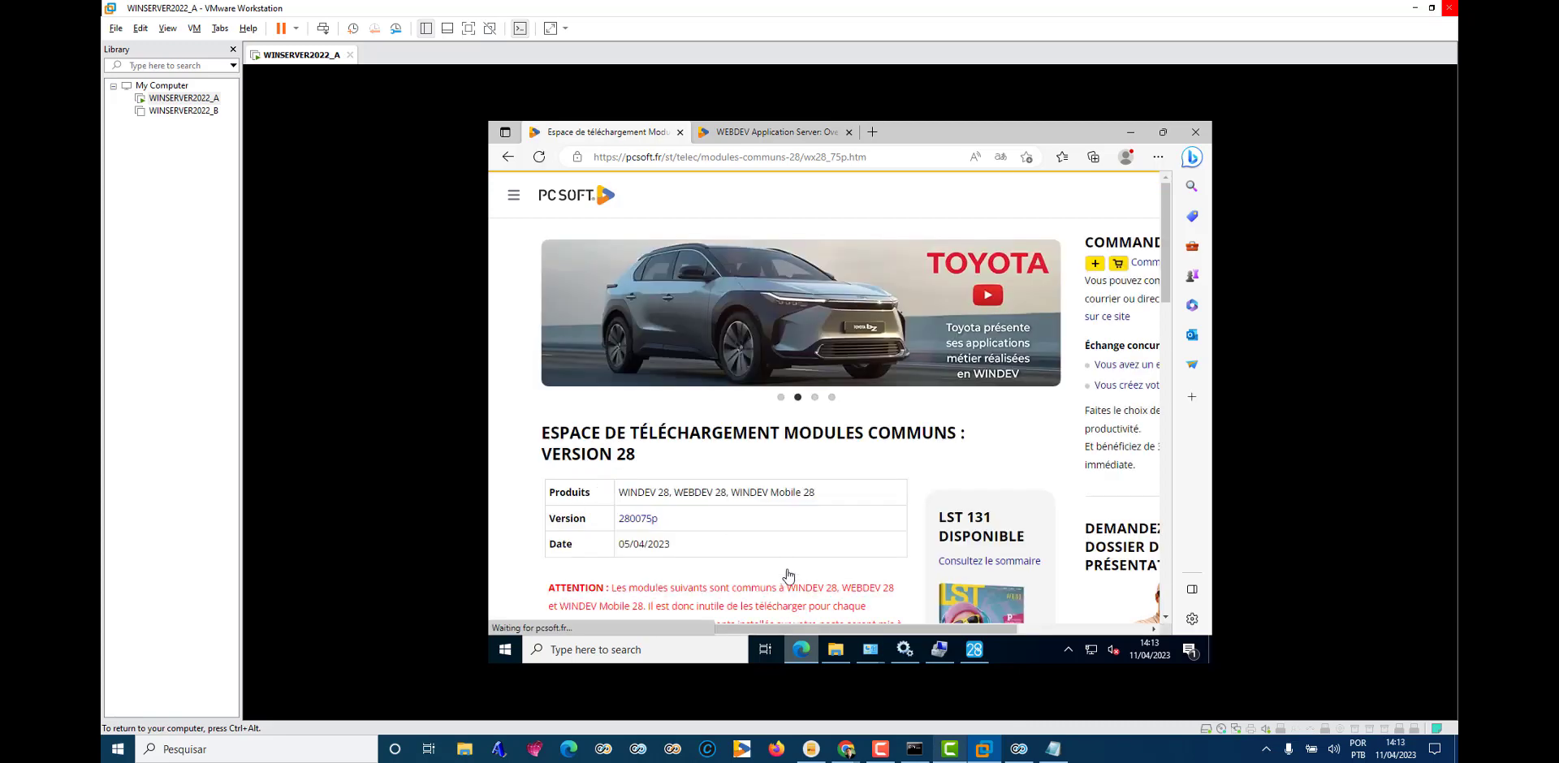
# Scroll down the Version 28 common-modules page to the HFSQL download table.
pyautogui.scroll(-3, 788, 575)
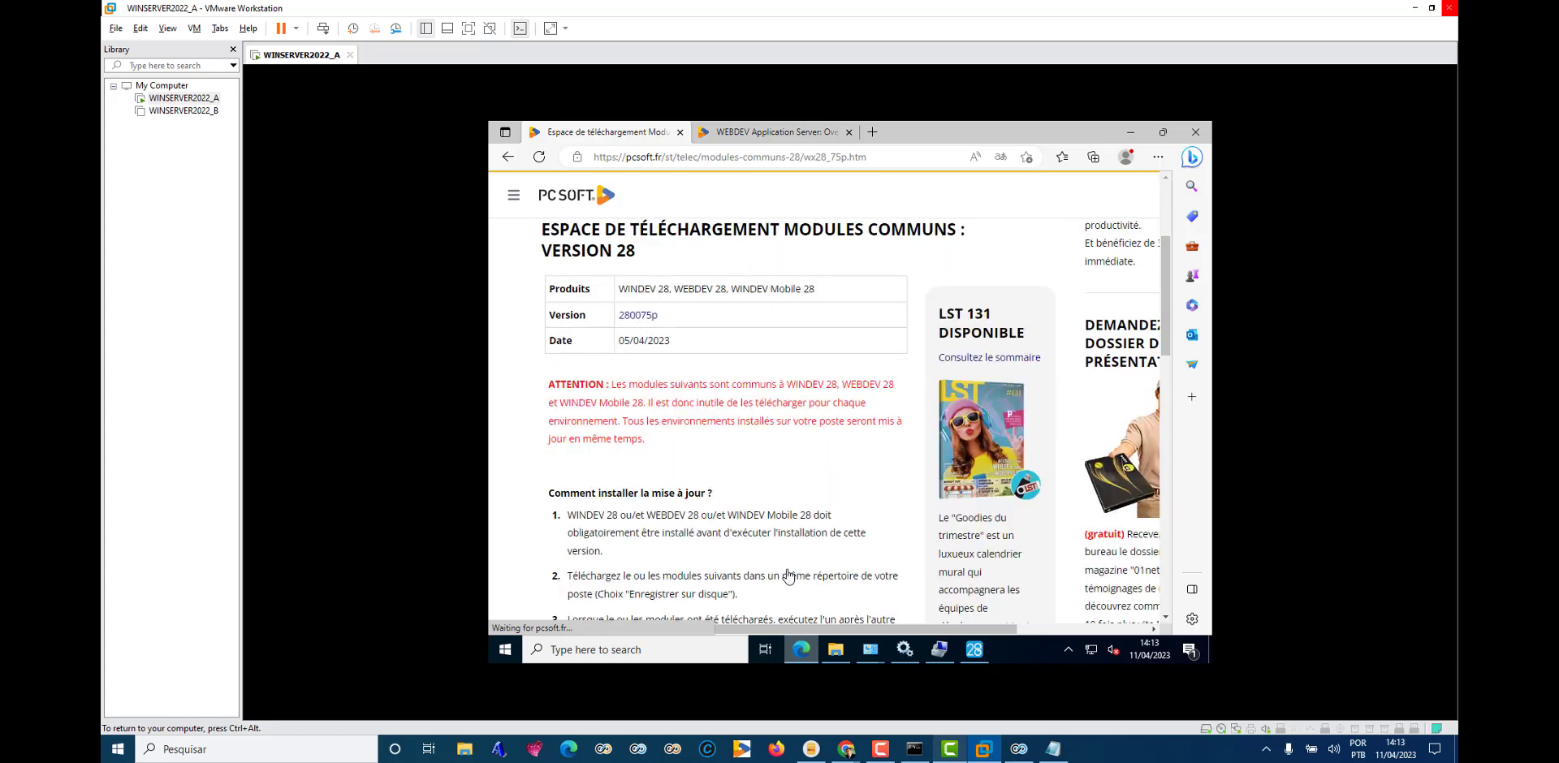
pyautogui.scroll(-3, 788, 575)
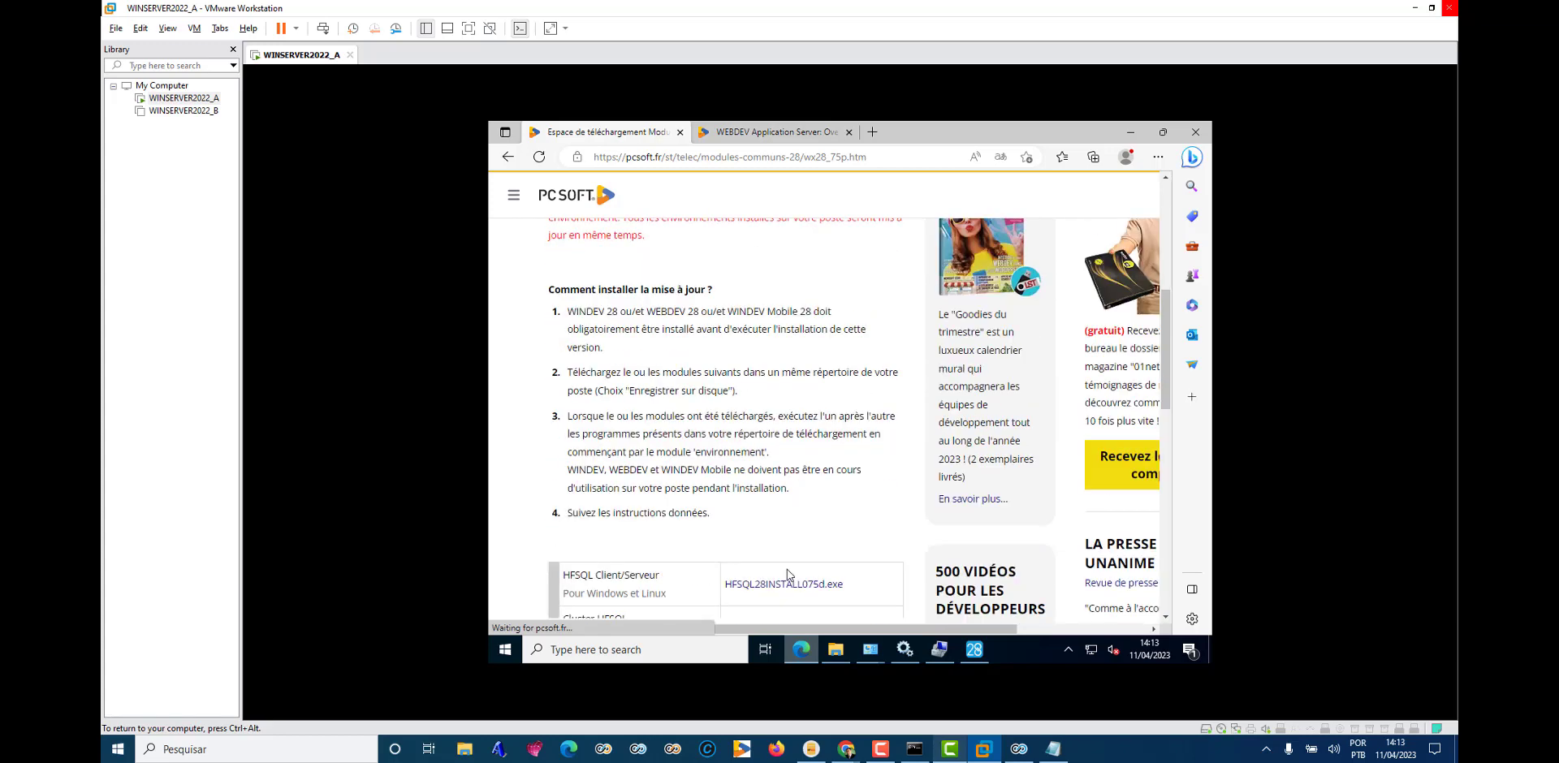
pyautogui.scroll(-2, 787, 575)
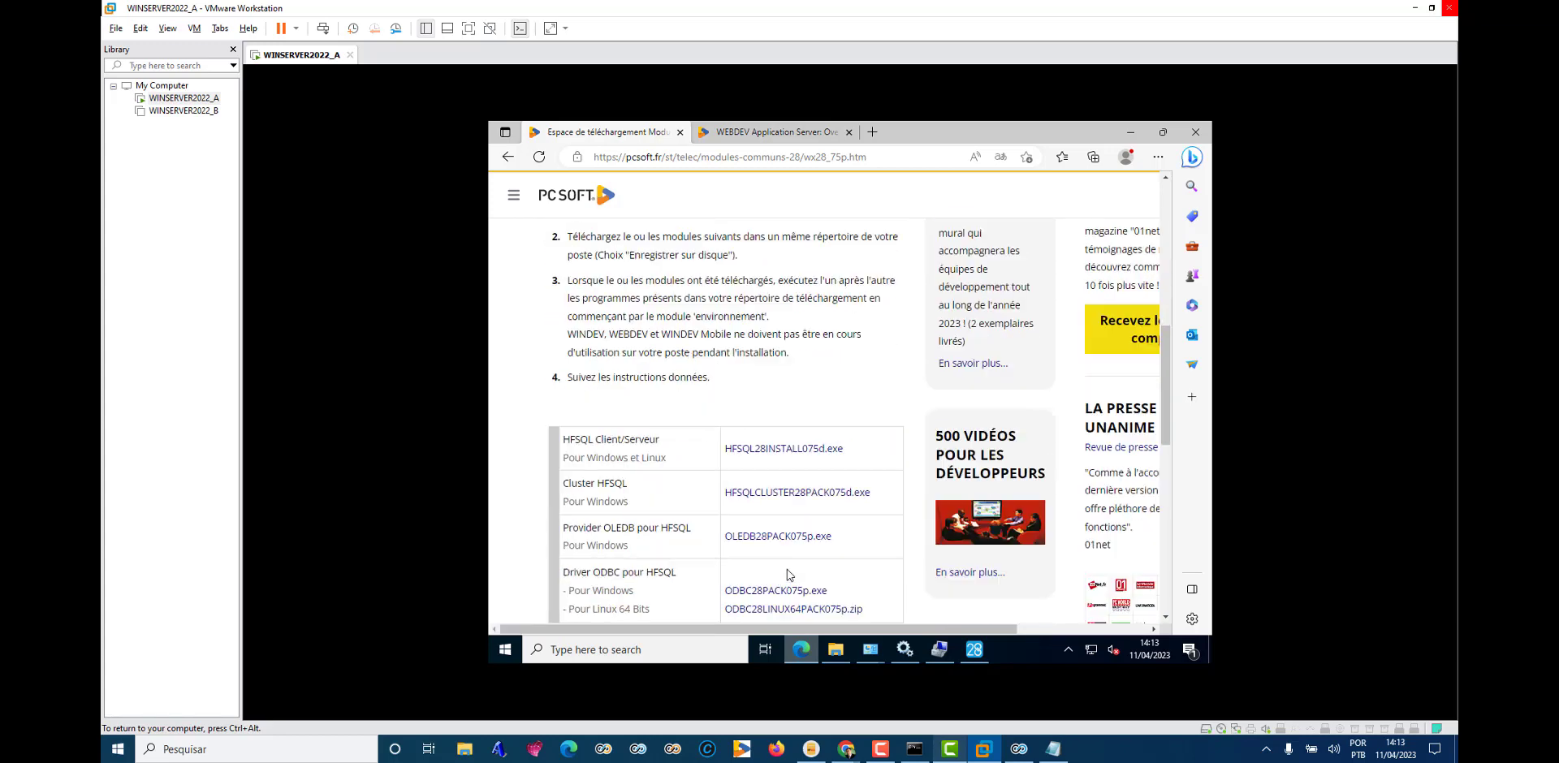
pyautogui.scroll(-1, 787, 573)
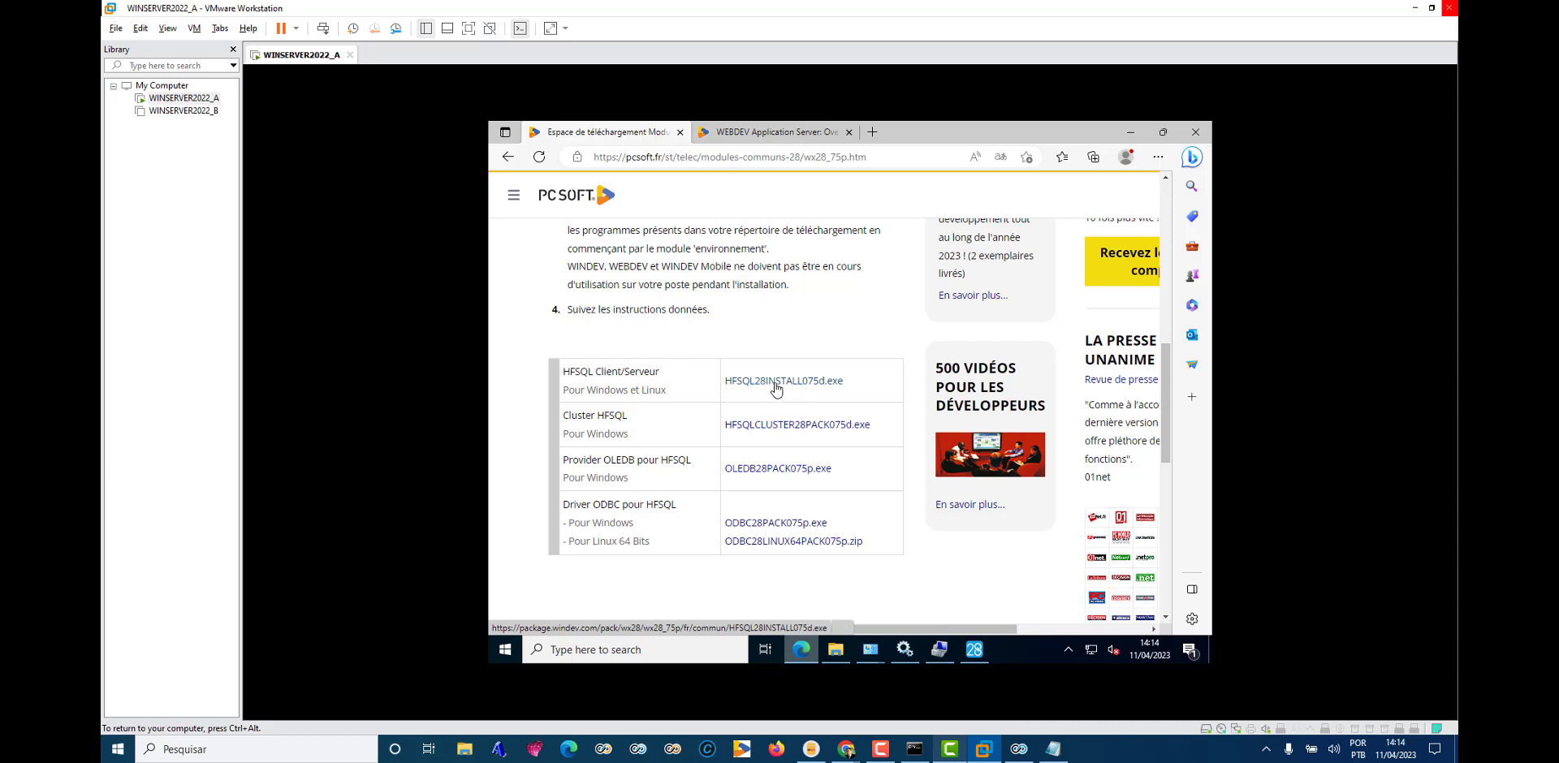
# Download HFSQL28INSTALL075d.exe and bring the Notepad topics notes forward.
pyautogui.click(833, 390)
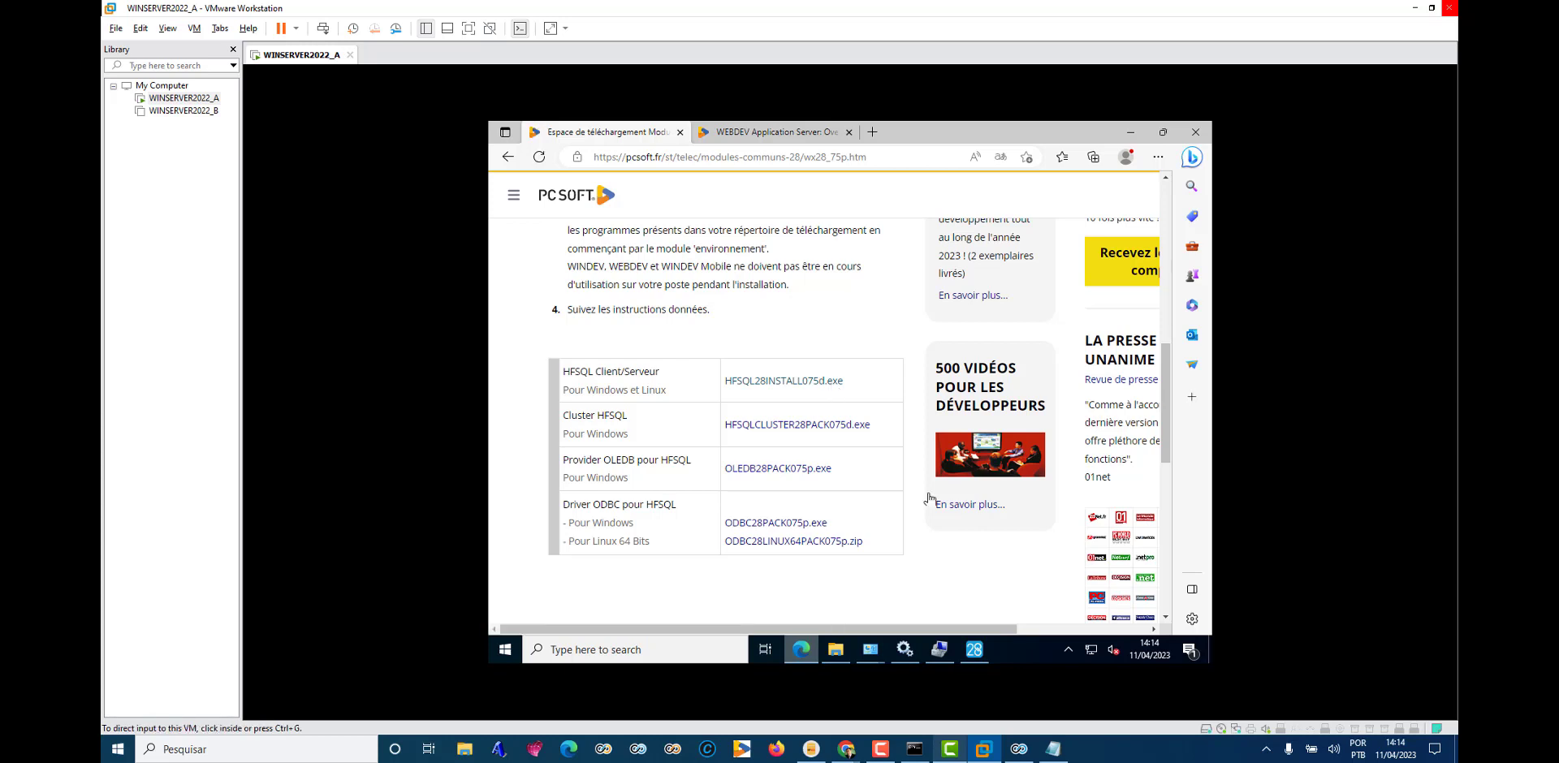
pyautogui.click(1053, 749)
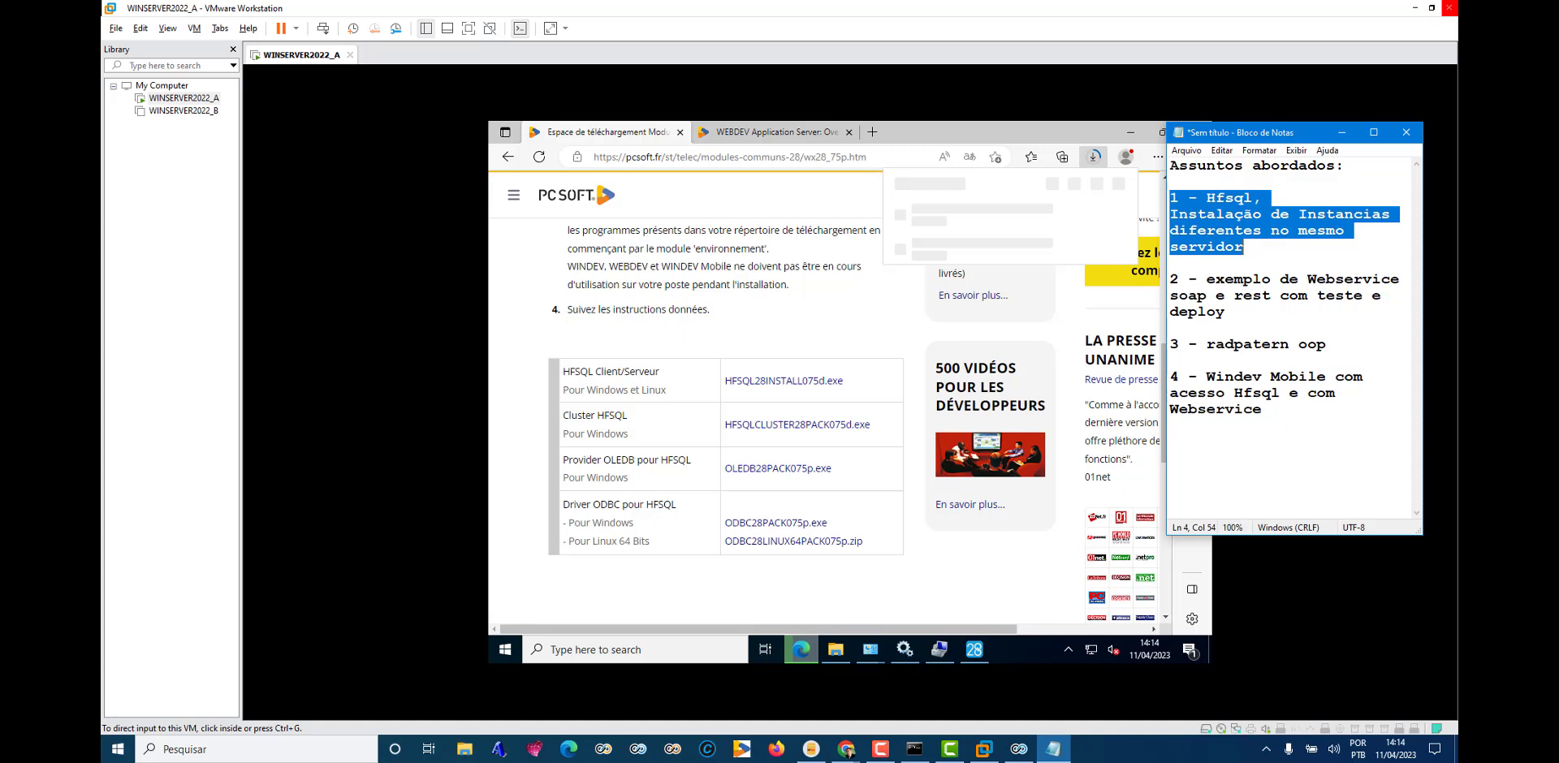
# Append 'local e remoto' after 'deploy' in the Webservice topic.
pyautogui.click(1169, 328)
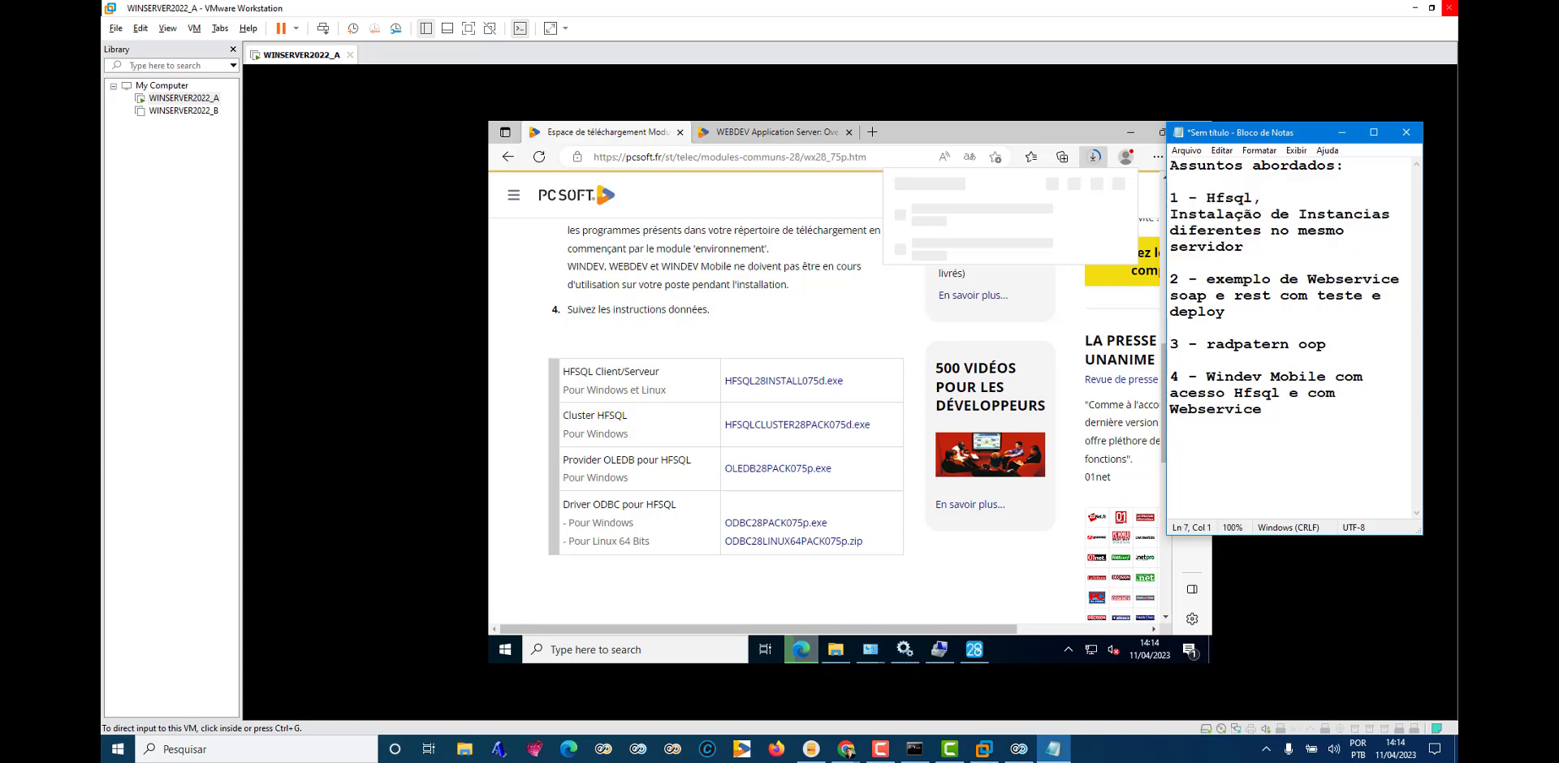
pyautogui.press('Left')
pyautogui.write('local e remoto')
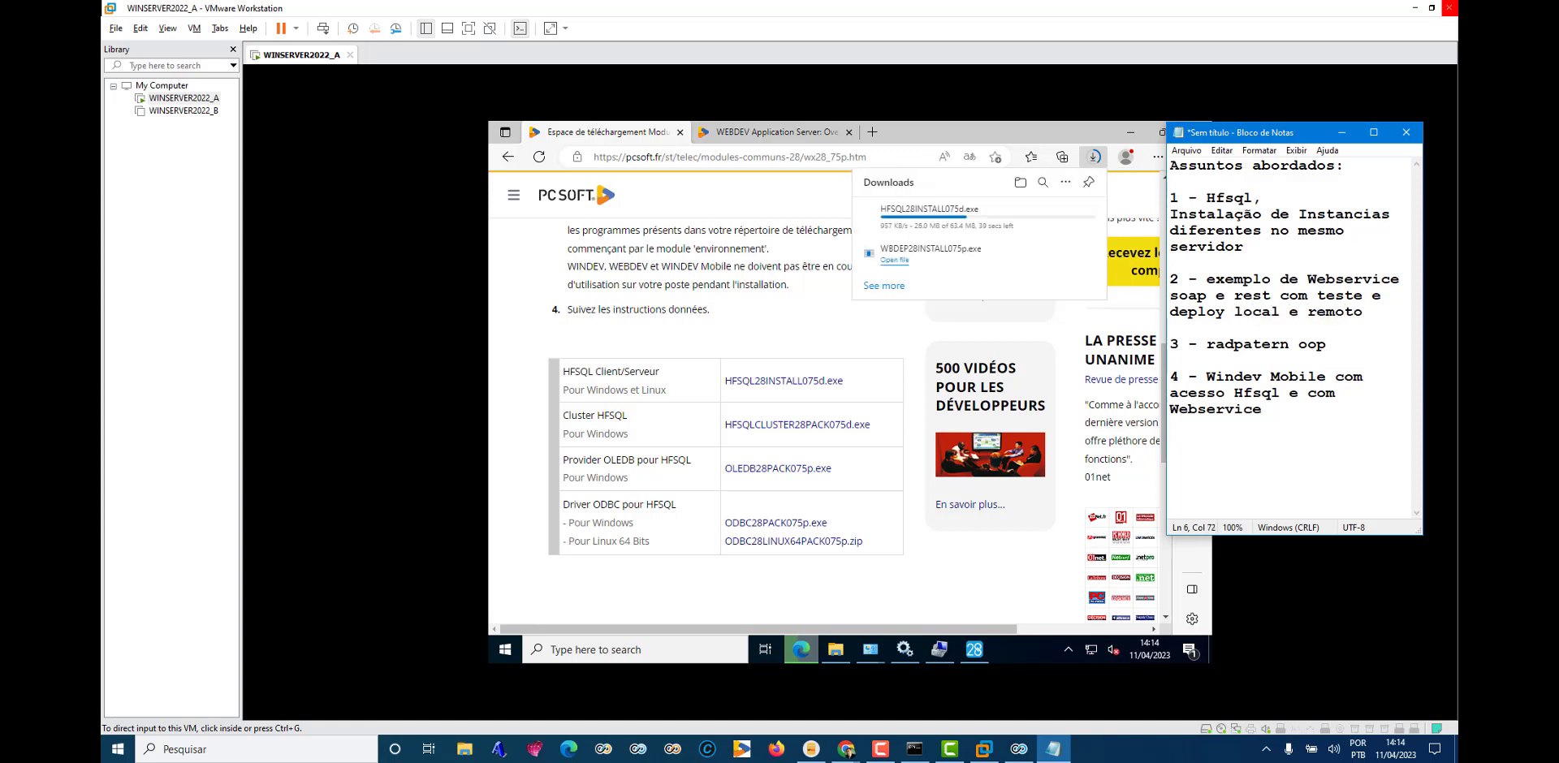
pyautogui.click(1326, 345)
# Make topic 4 read 'acesso direto do Hfsql e/ou com Webservice soap e rest'.
pyautogui.click(1263, 409)
pyautogui.click(1234, 393)
pyautogui.write('dite')
pyautogui.press('BackSpace')
pyautogui.press('BackSpace')
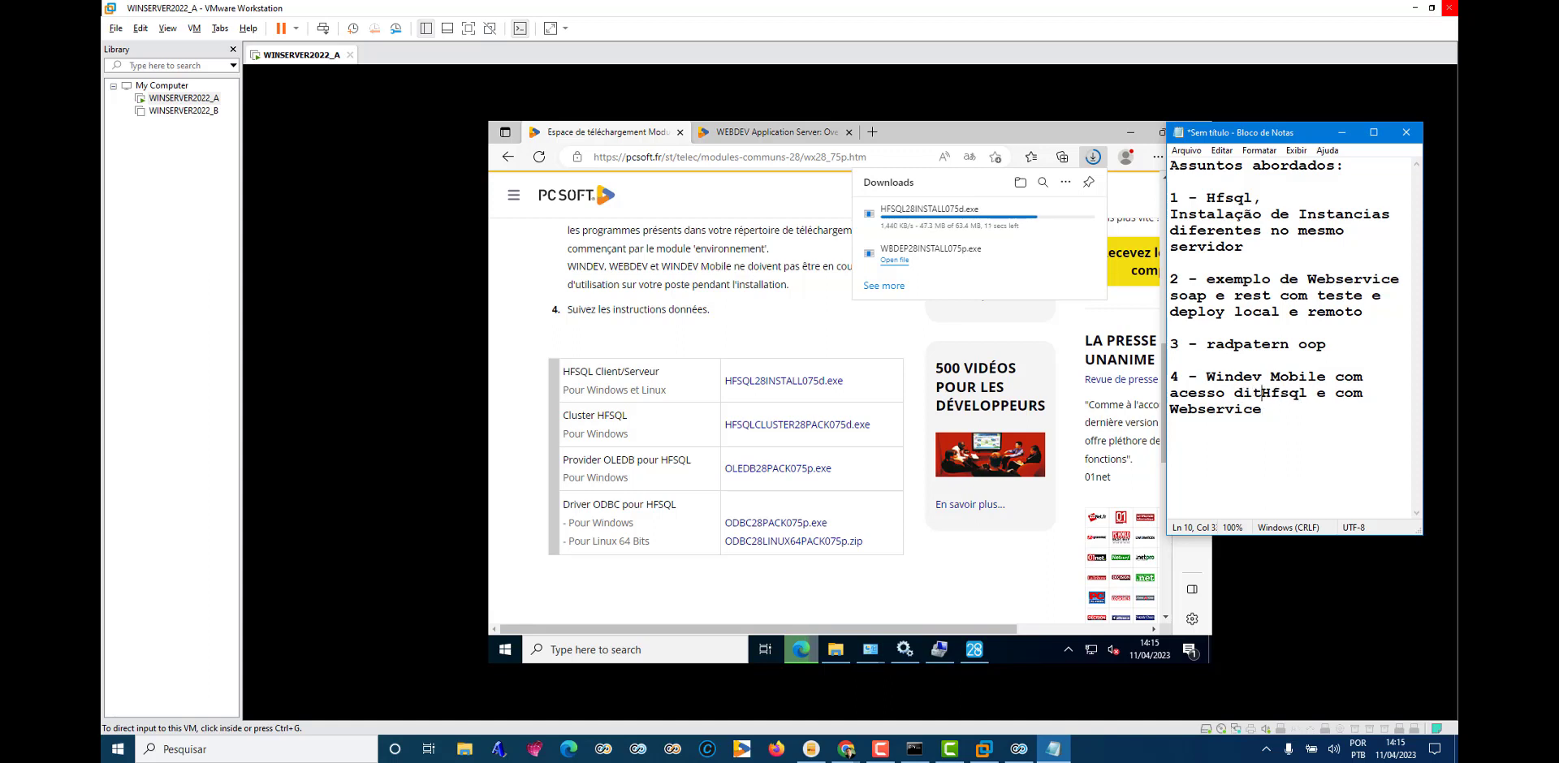
pyautogui.write('reto do')
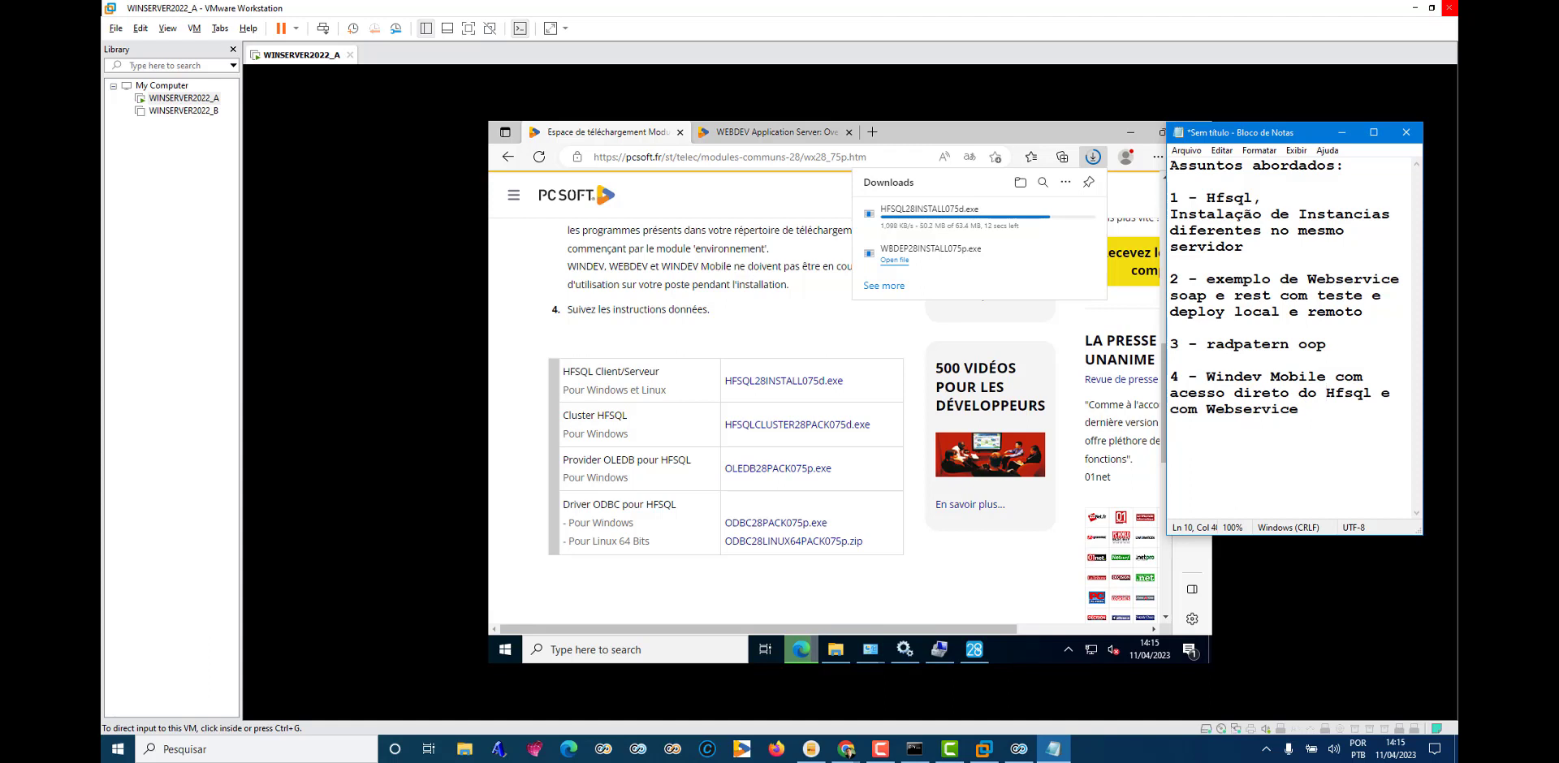
pyautogui.click(1390, 393)
pyautogui.write('/ou')
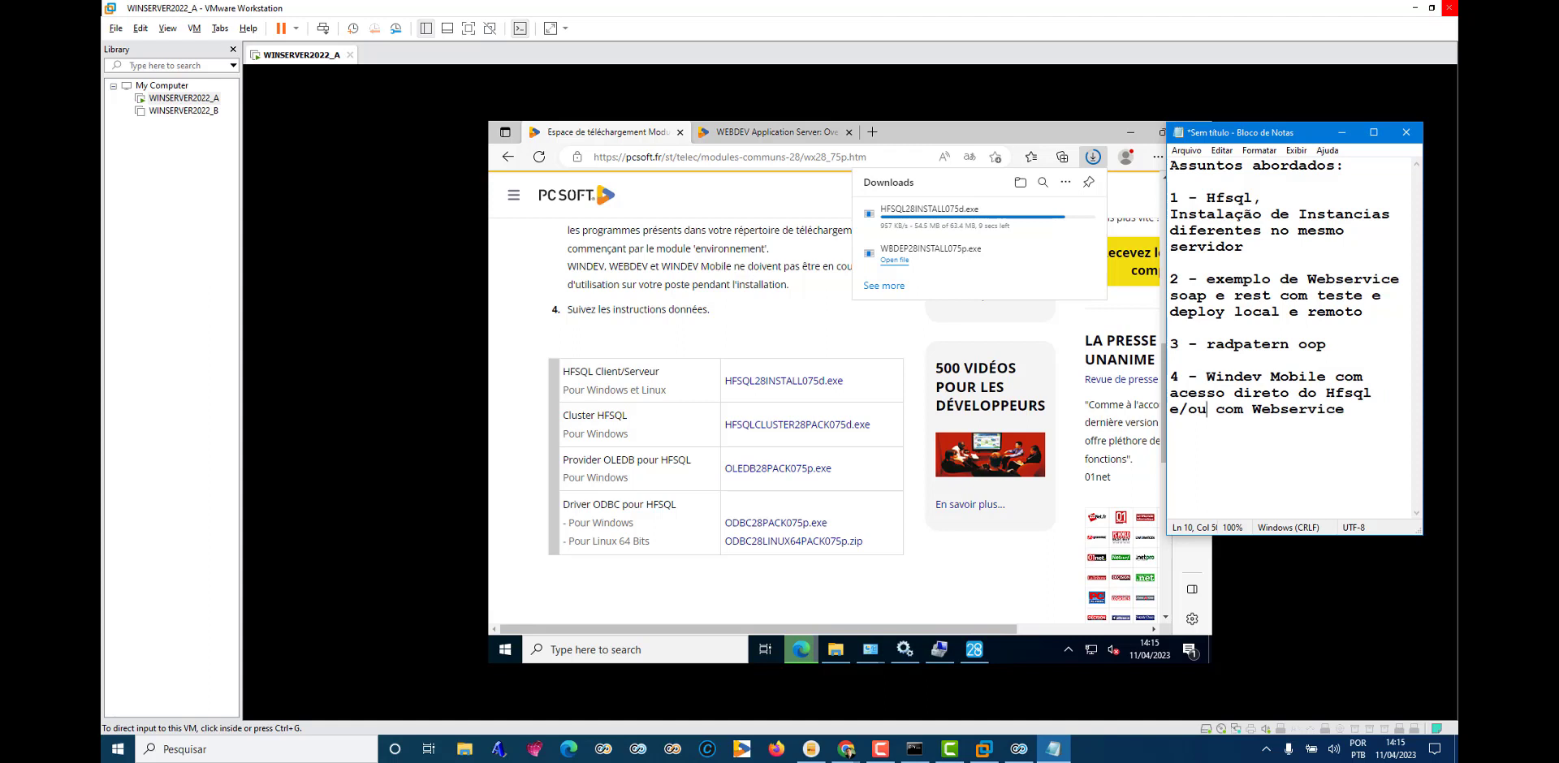
pyautogui.write(' com Webservice soap res')
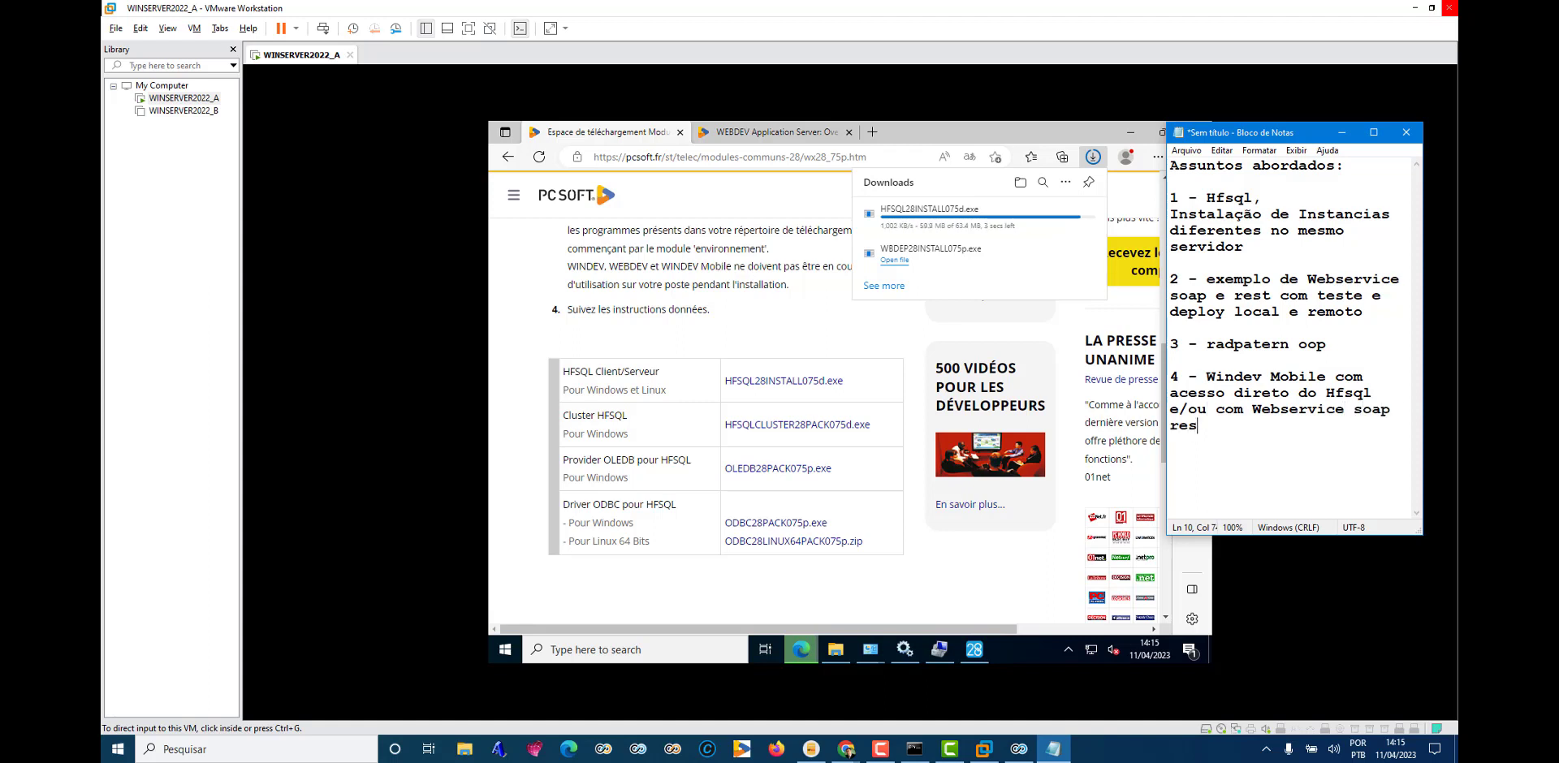
pyautogui.write('t')
pyautogui.write('e')
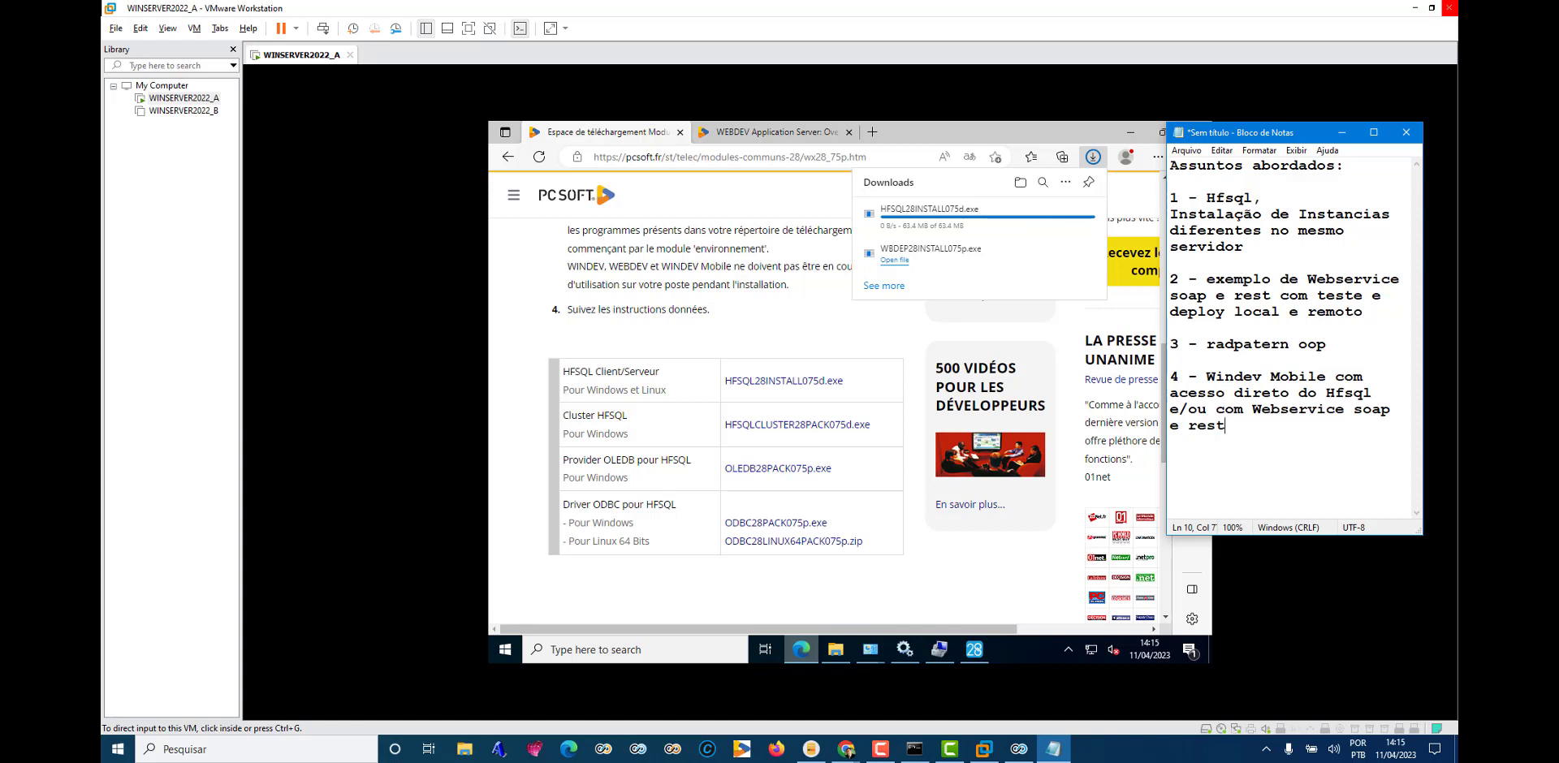
pyautogui.click(1244, 246)
# Return to Edge in the VM, let HFSQL28INSTALL075d.exe finish downloading, and open it.
pyautogui.click(1224, 425)
pyautogui.click(1014, 224)
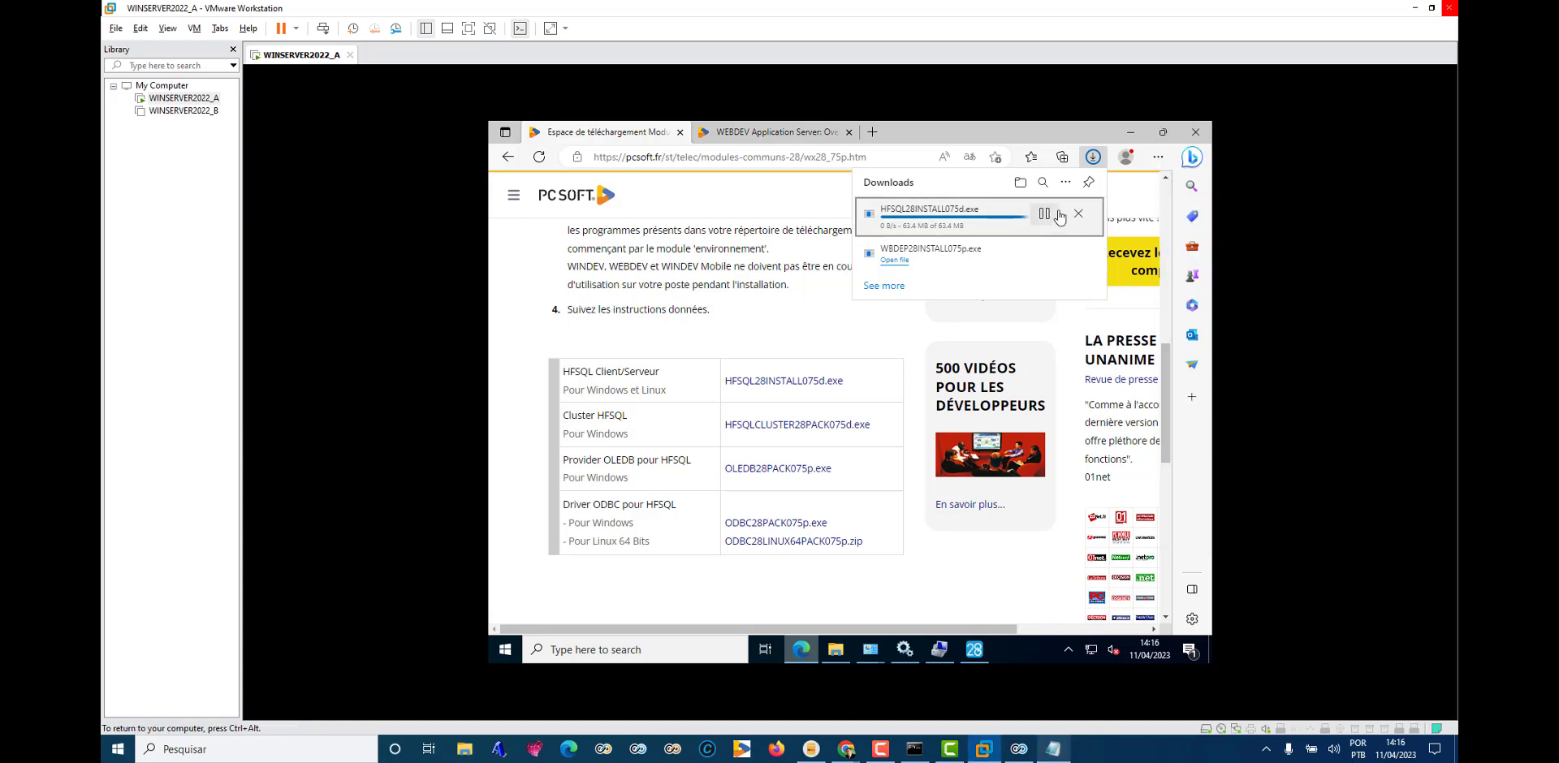
pyautogui.click(1045, 220)
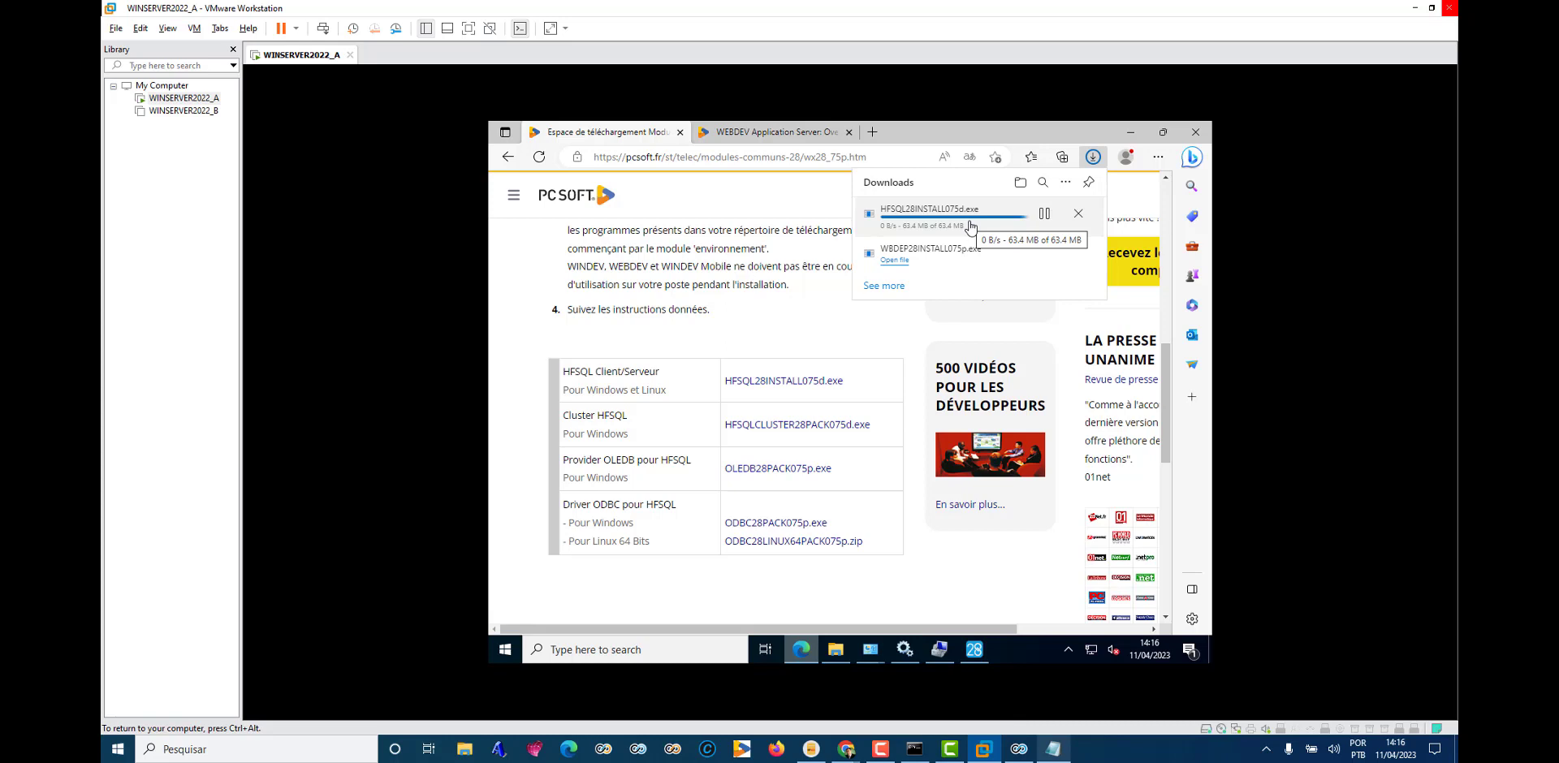
pyautogui.click(909, 223)
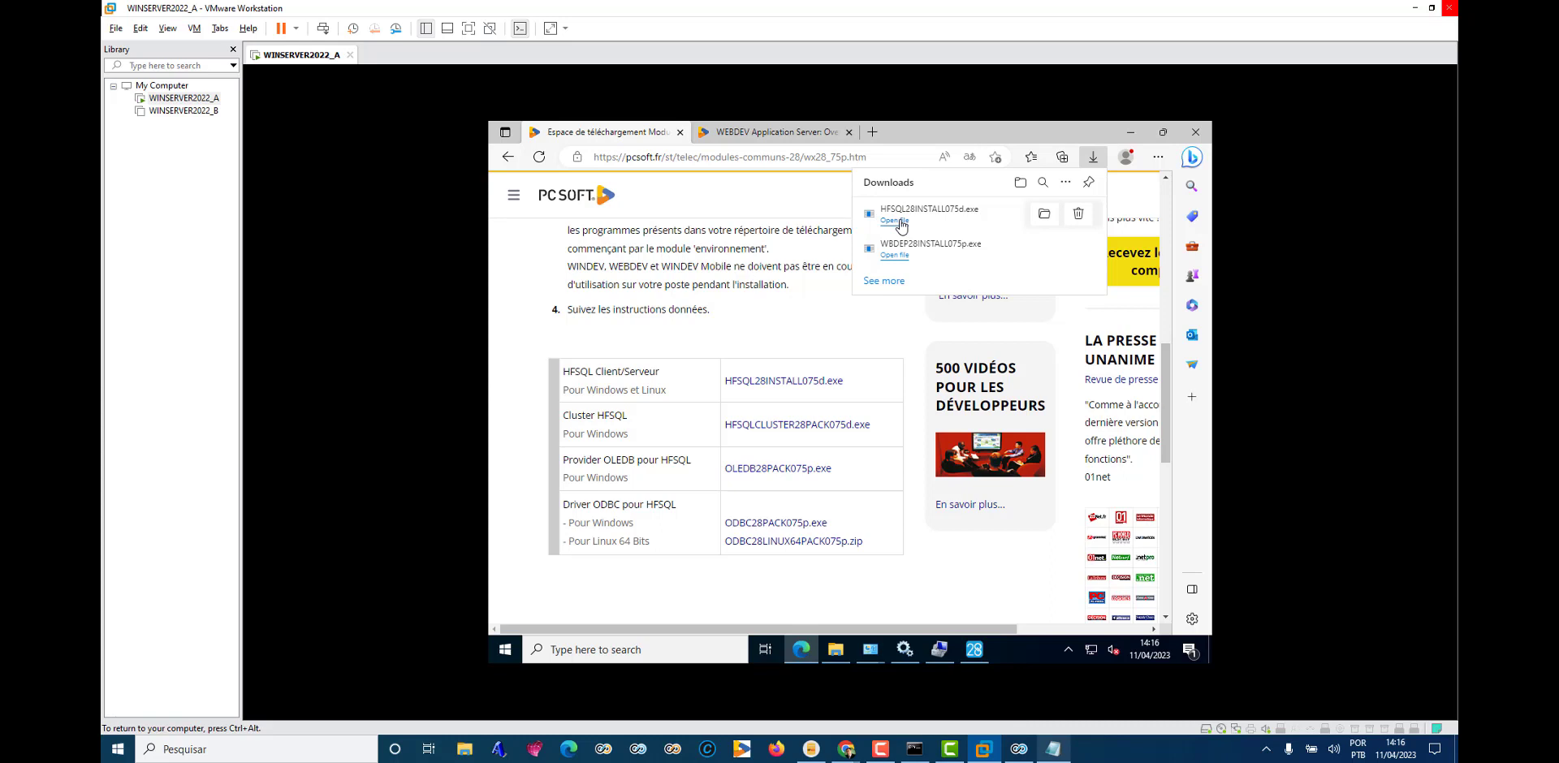
pyautogui.click(900, 226)
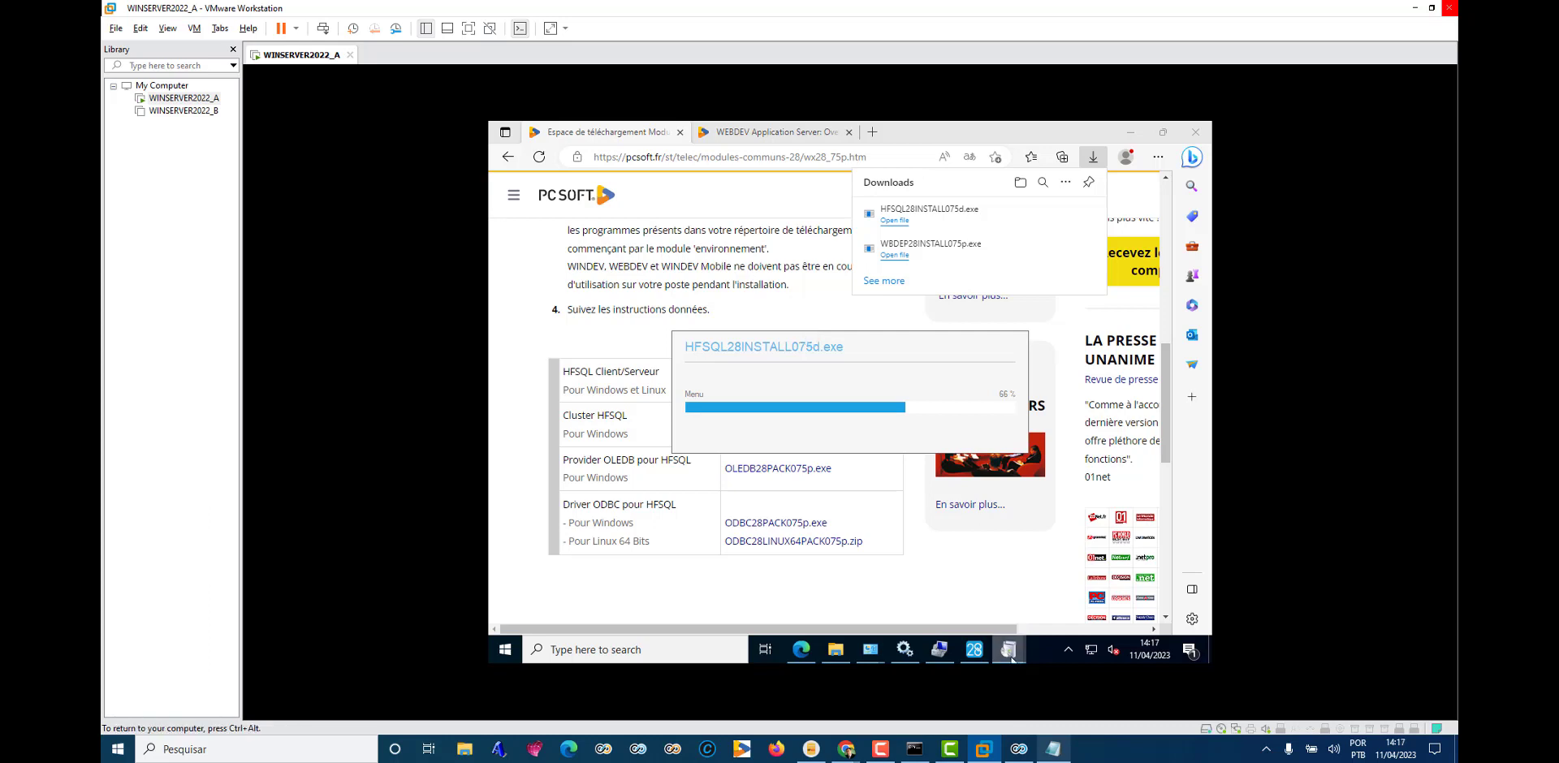
pyautogui.moveTo(1011, 659)
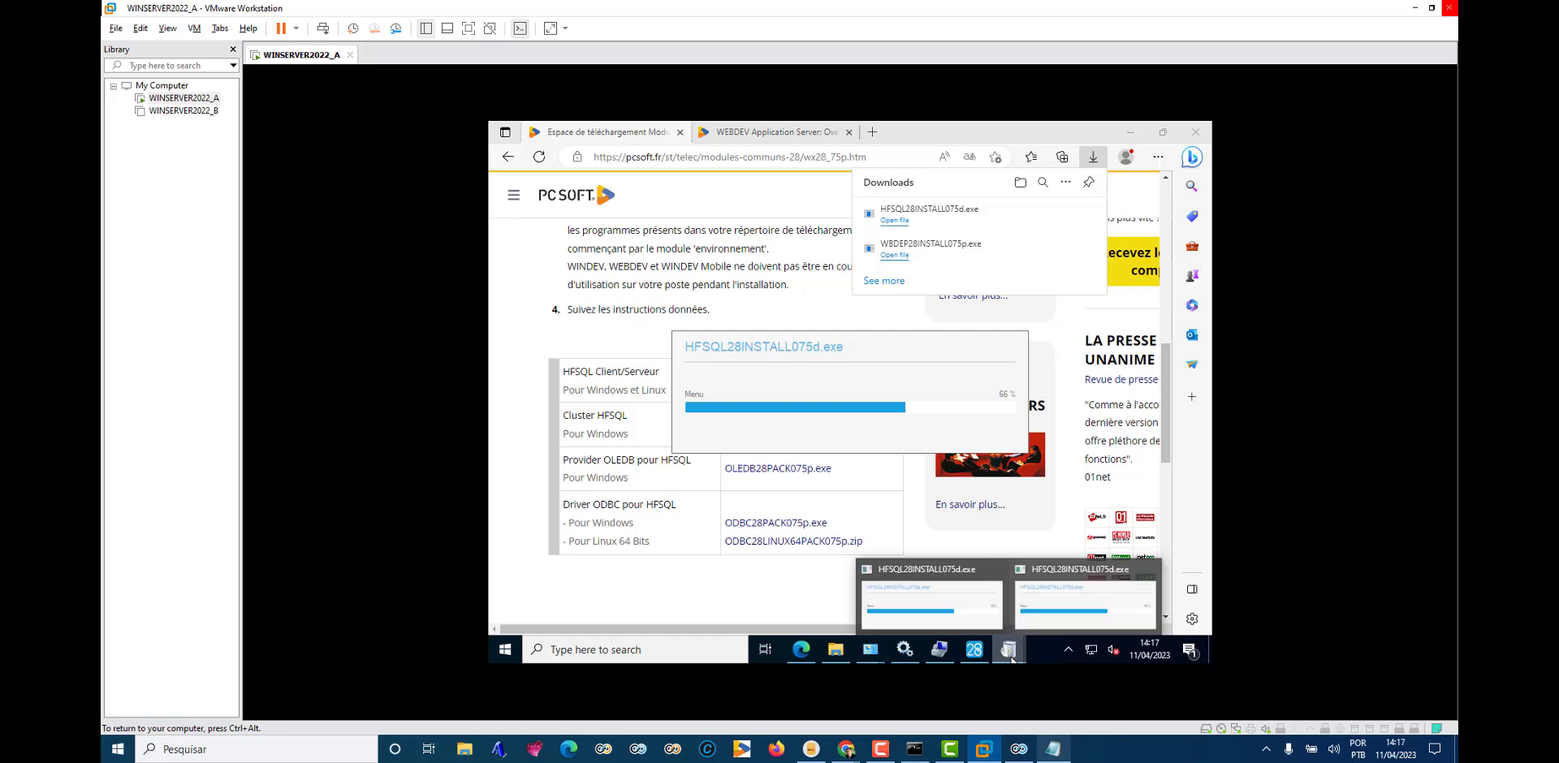
pyautogui.click(997, 570)
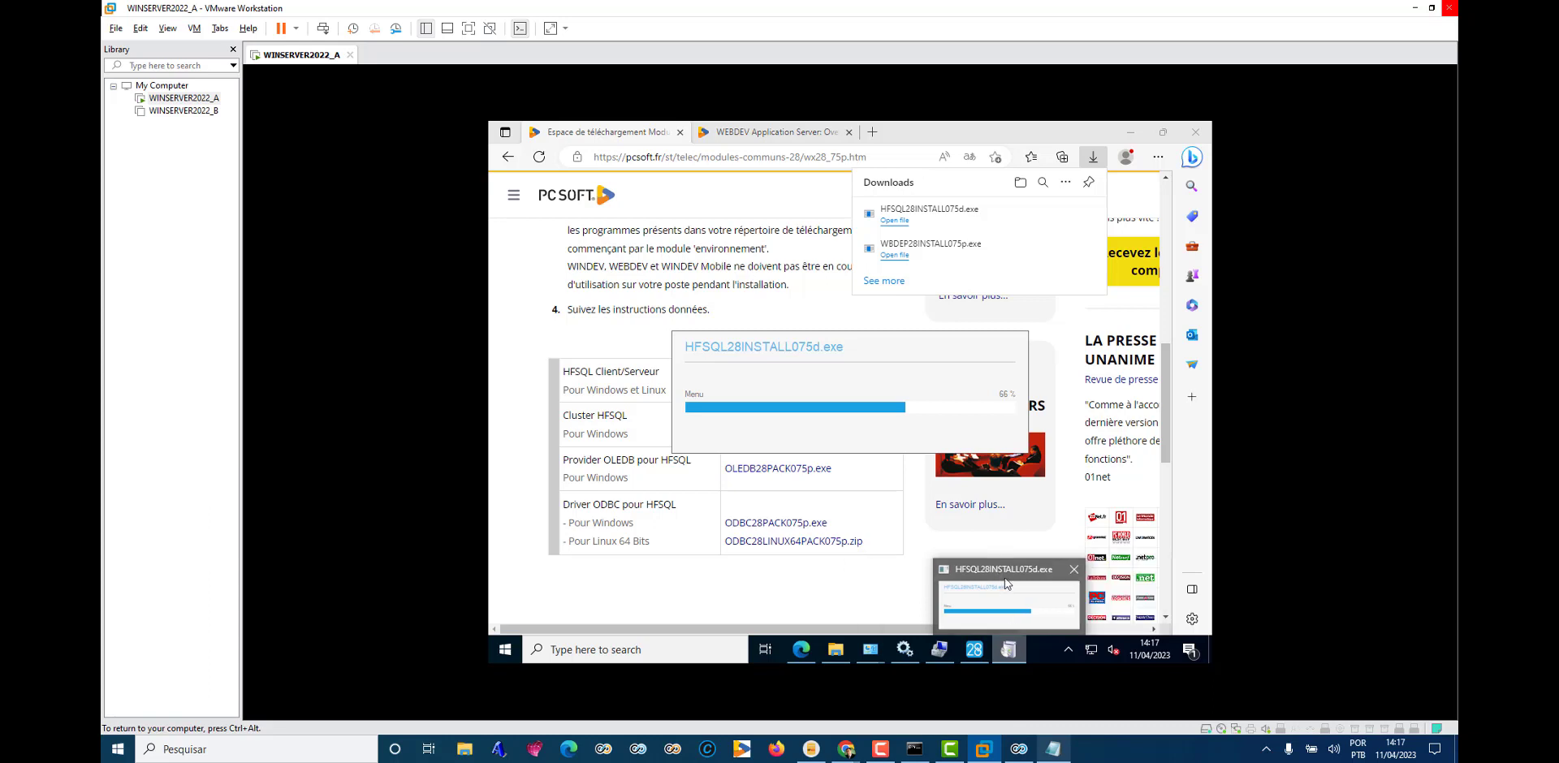
pyautogui.click(1006, 582)
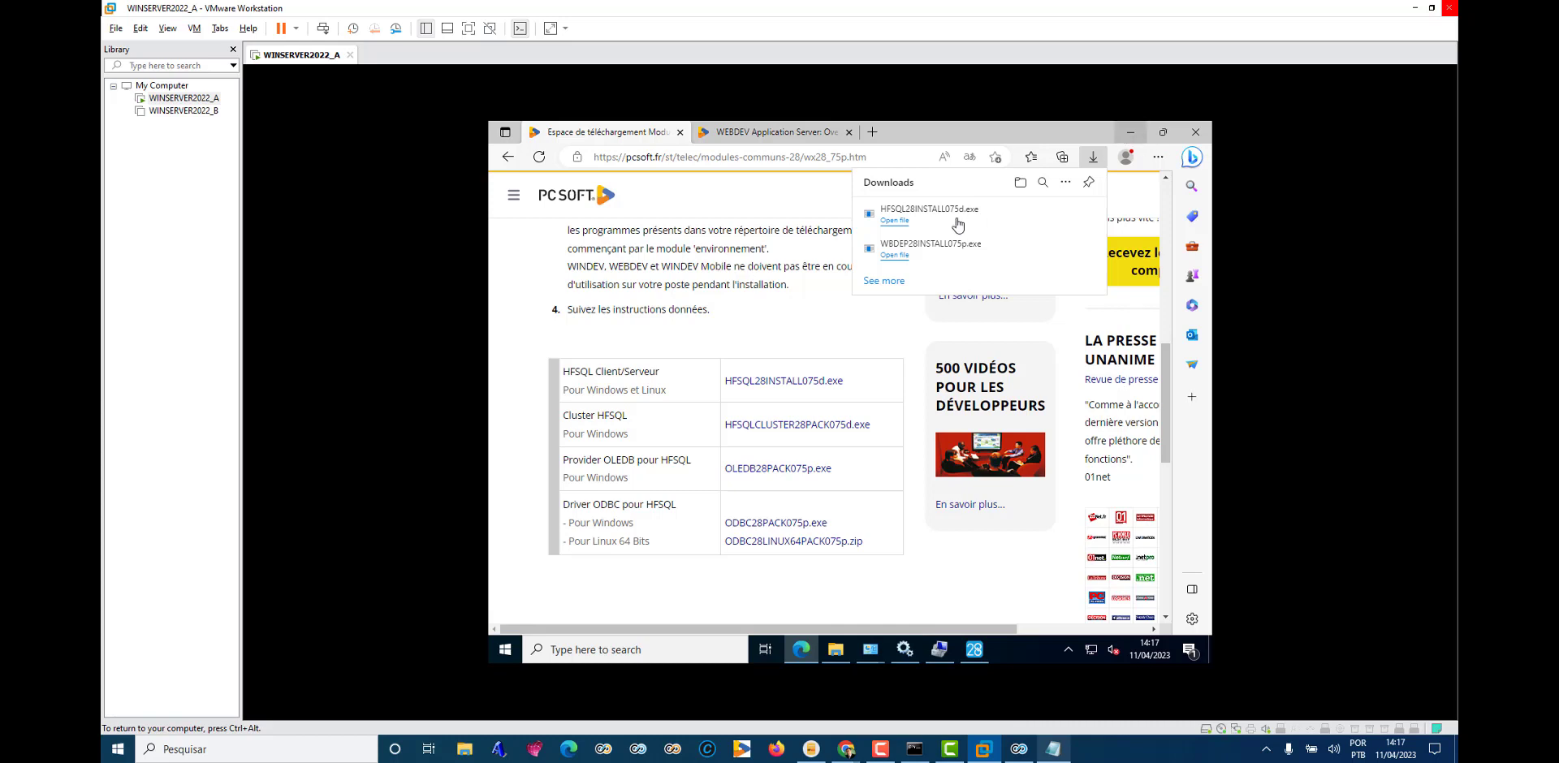
# Run HFSQL28INSTALL075d.exe again to reach the Serveur HFSQL 28 download-and-preparation step.
pyautogui.click(900, 220)
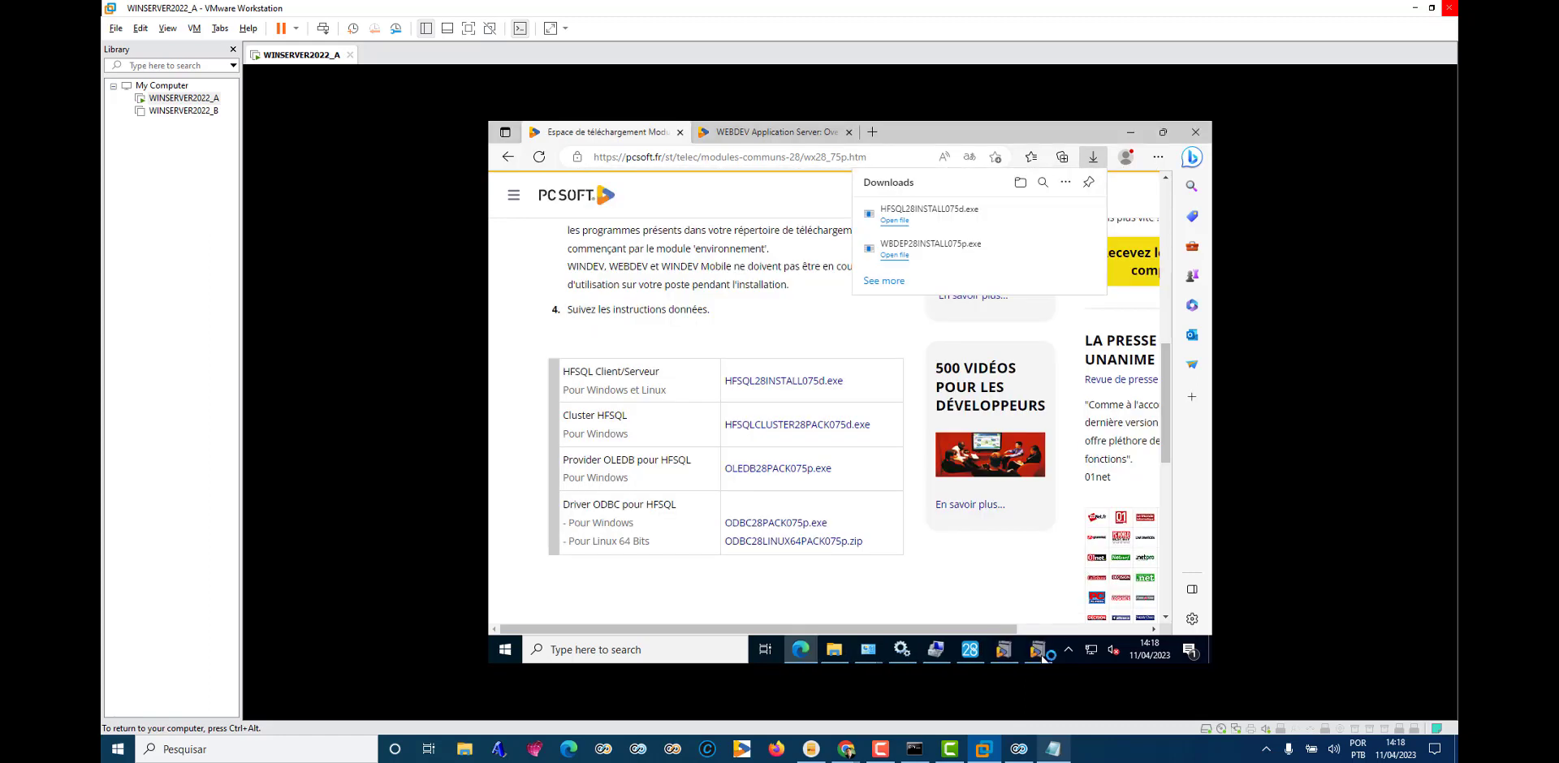
pyautogui.moveTo(1040, 653)
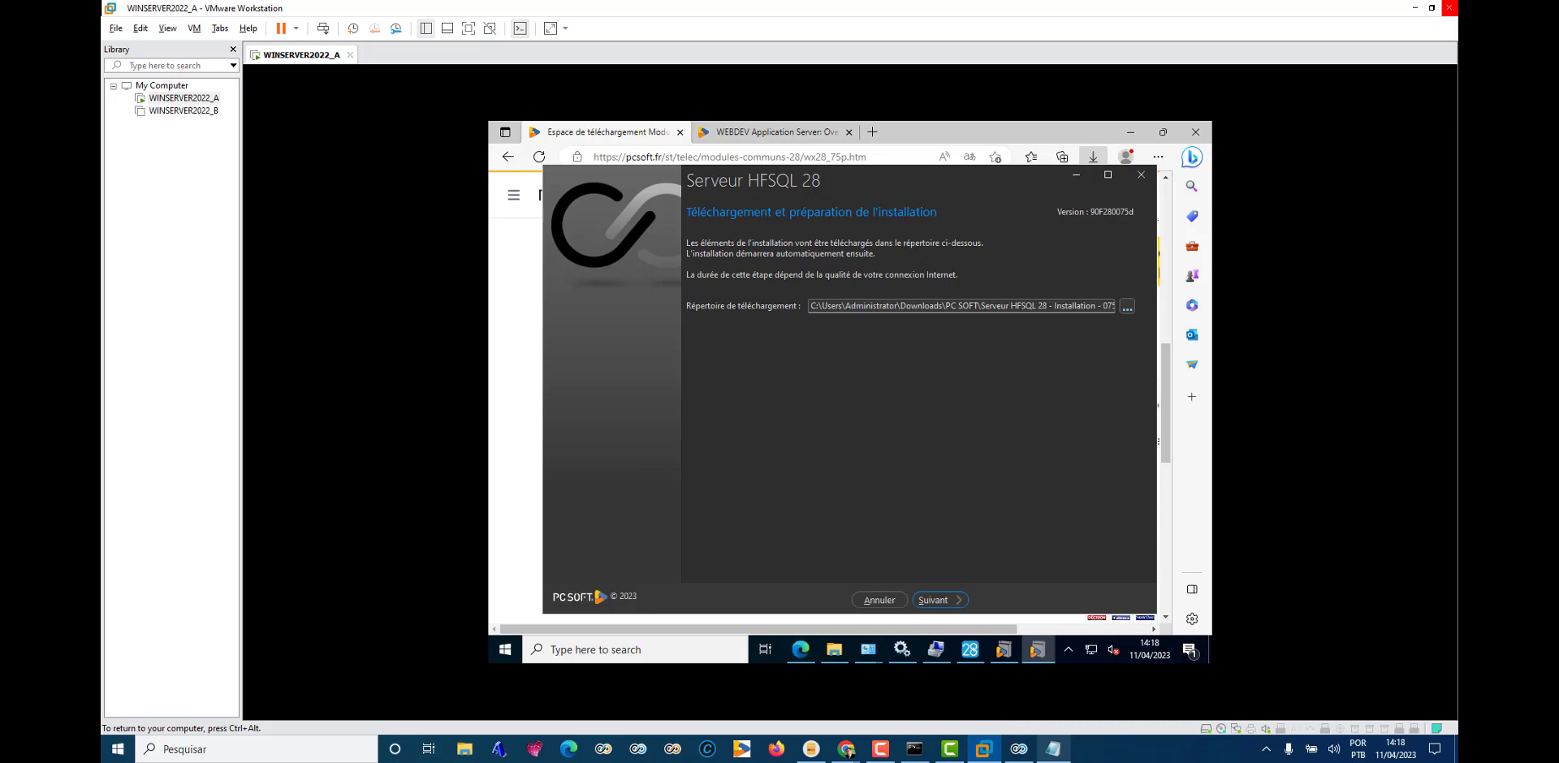
# Start the 348 Mo HFSQL pack download, then bring the duplicate installer windows forward.
pyautogui.click(942, 601)
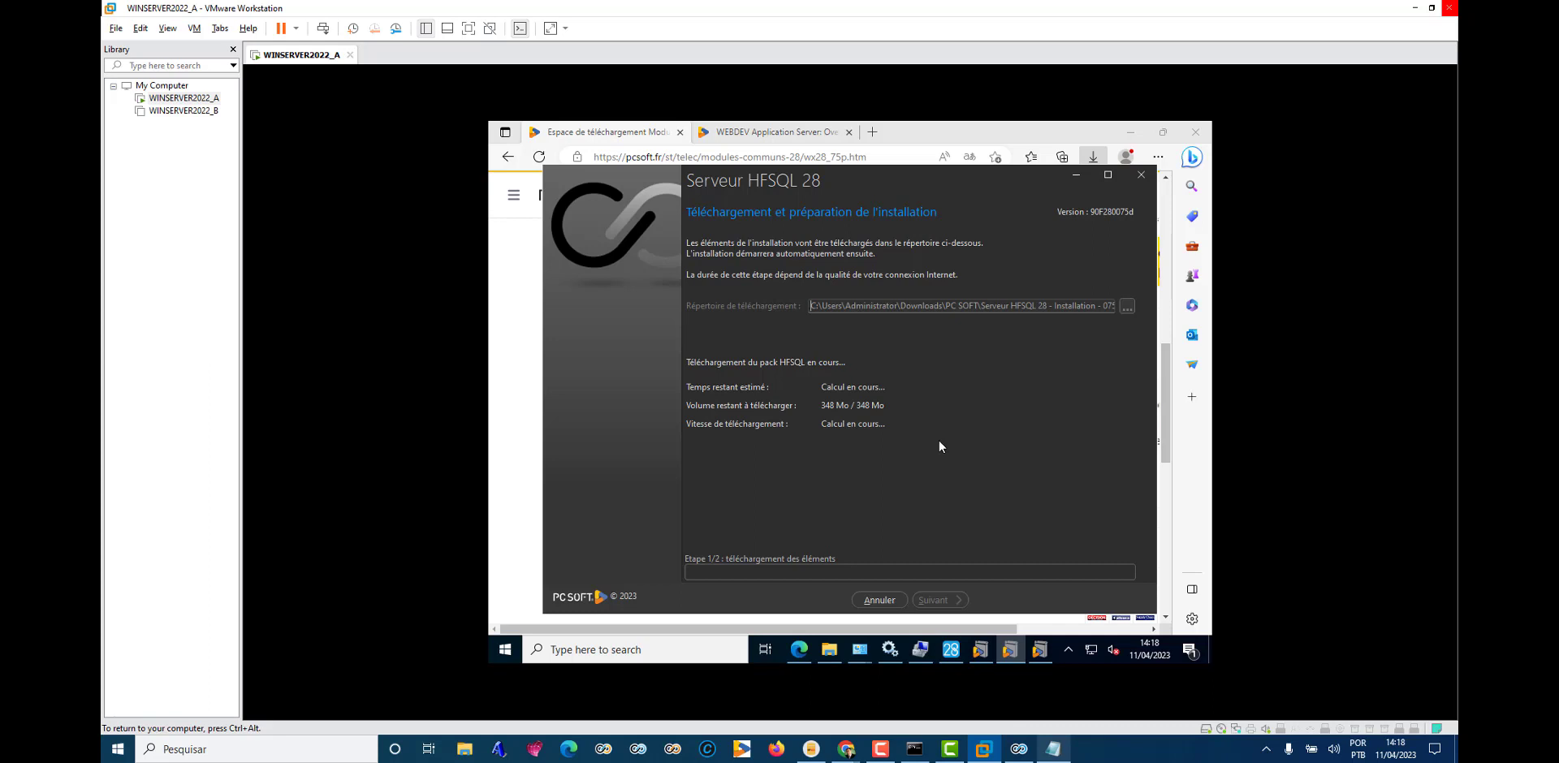
pyautogui.click(978, 650)
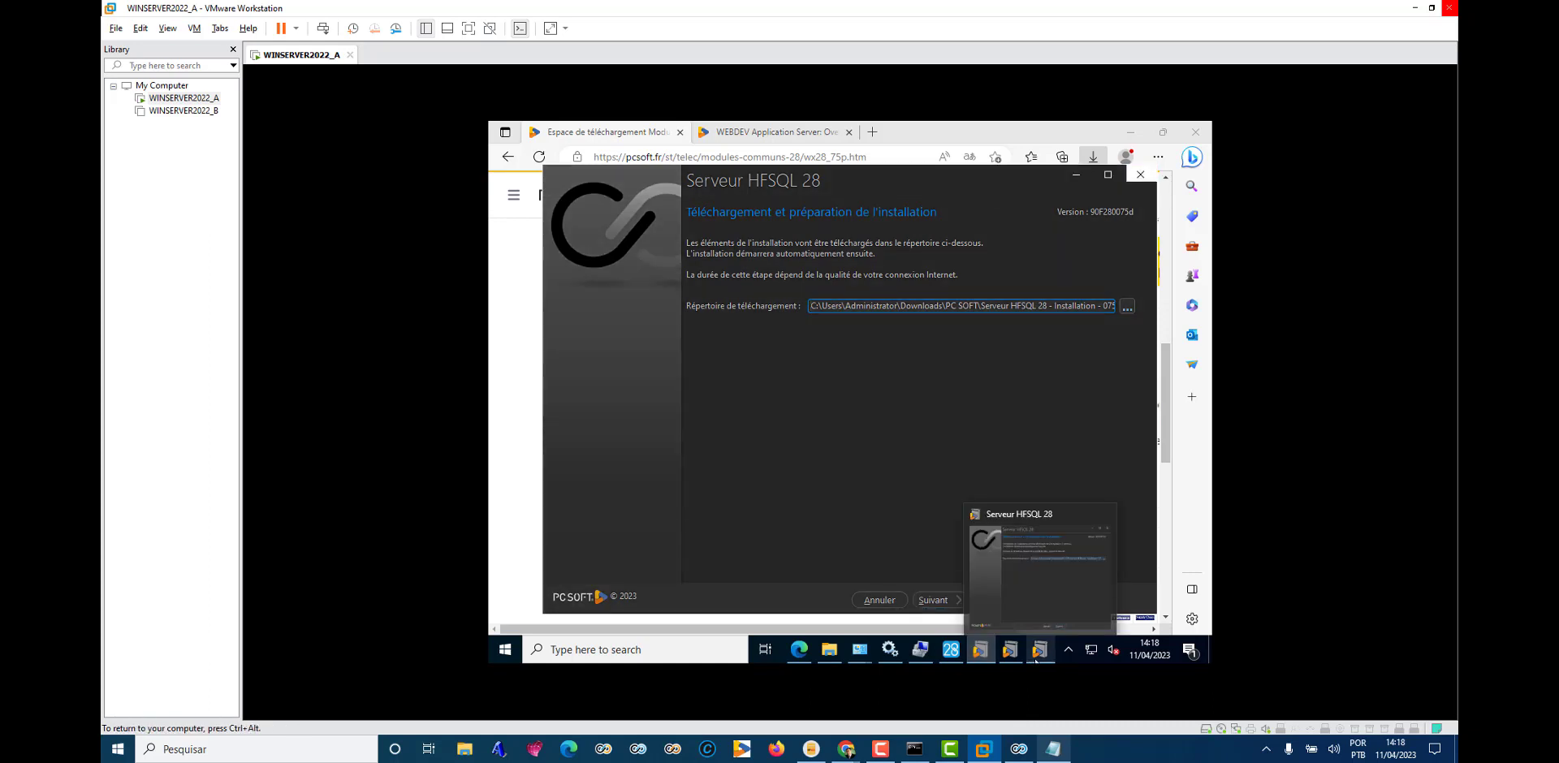
pyautogui.click(1037, 653)
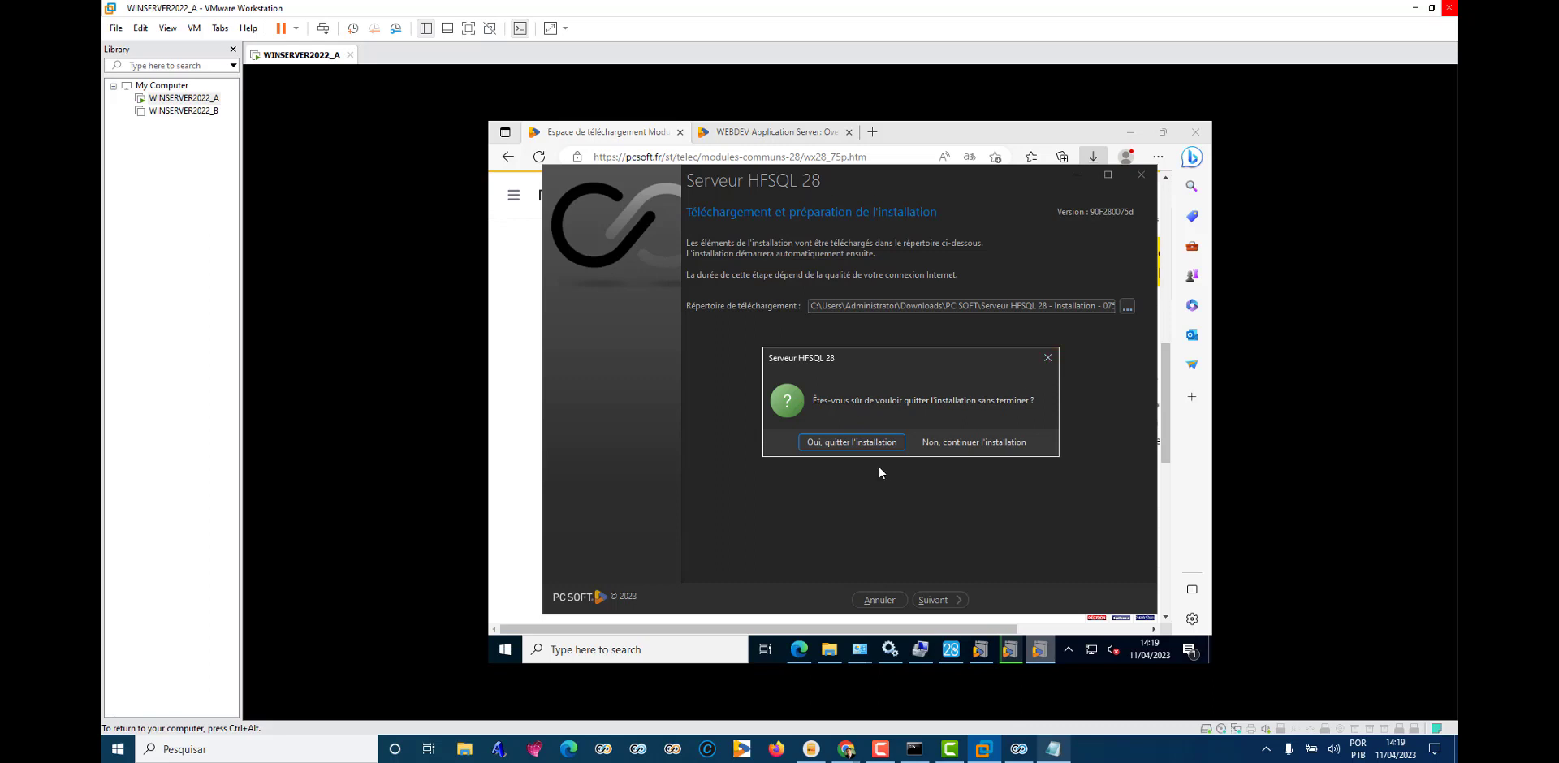
# Confirm 'Oui, quitter l'installation' in both duplicate installers, then bring up the Jitsi meeting in Chrome.
pyautogui.click(862, 442)
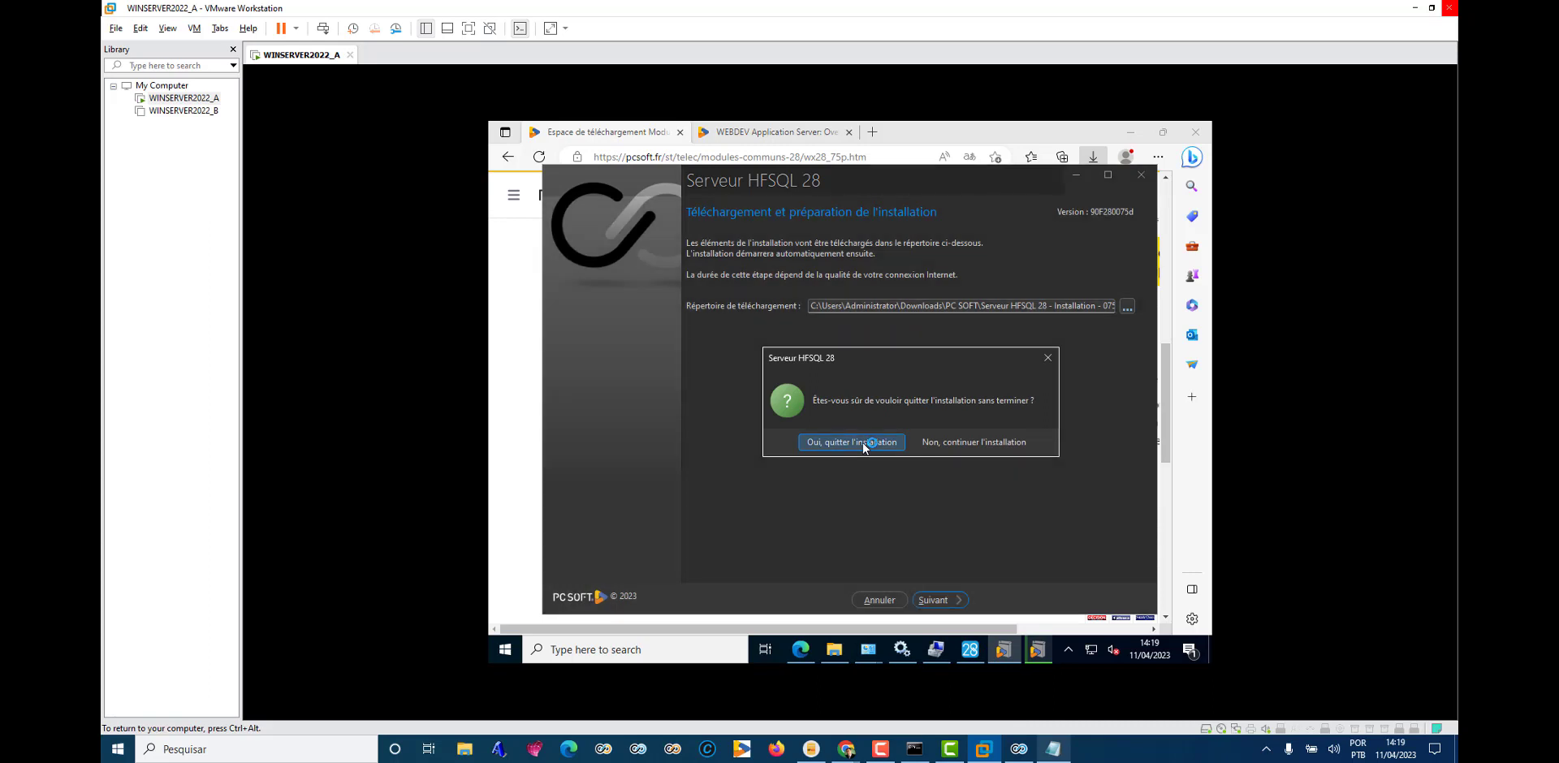
pyautogui.click(862, 442)
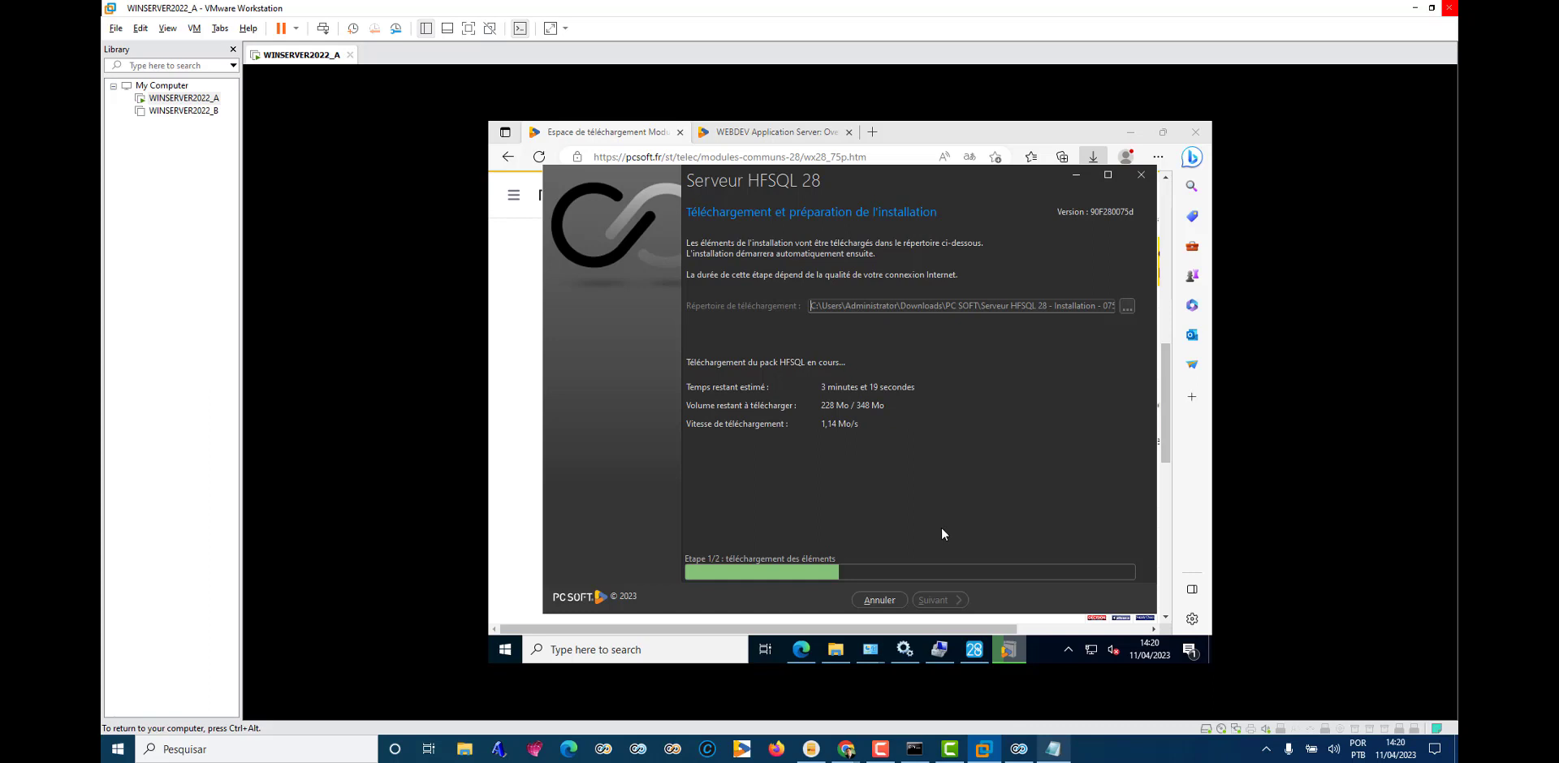
pyautogui.click(846, 749)
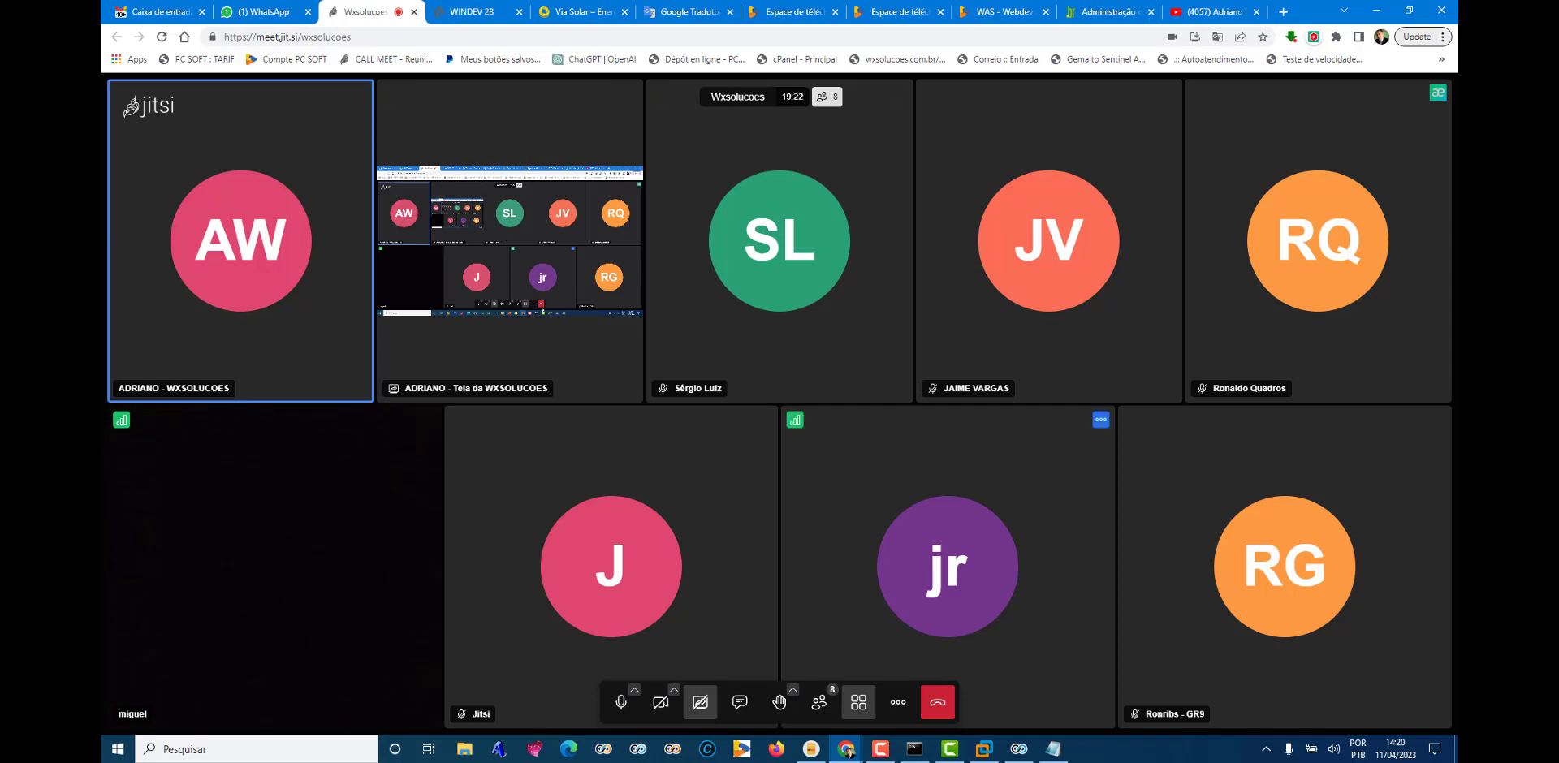
# Switch back to the VMware window and capture input with Ctrl+G to follow the pack download.
pyautogui.moveTo(914, 749)
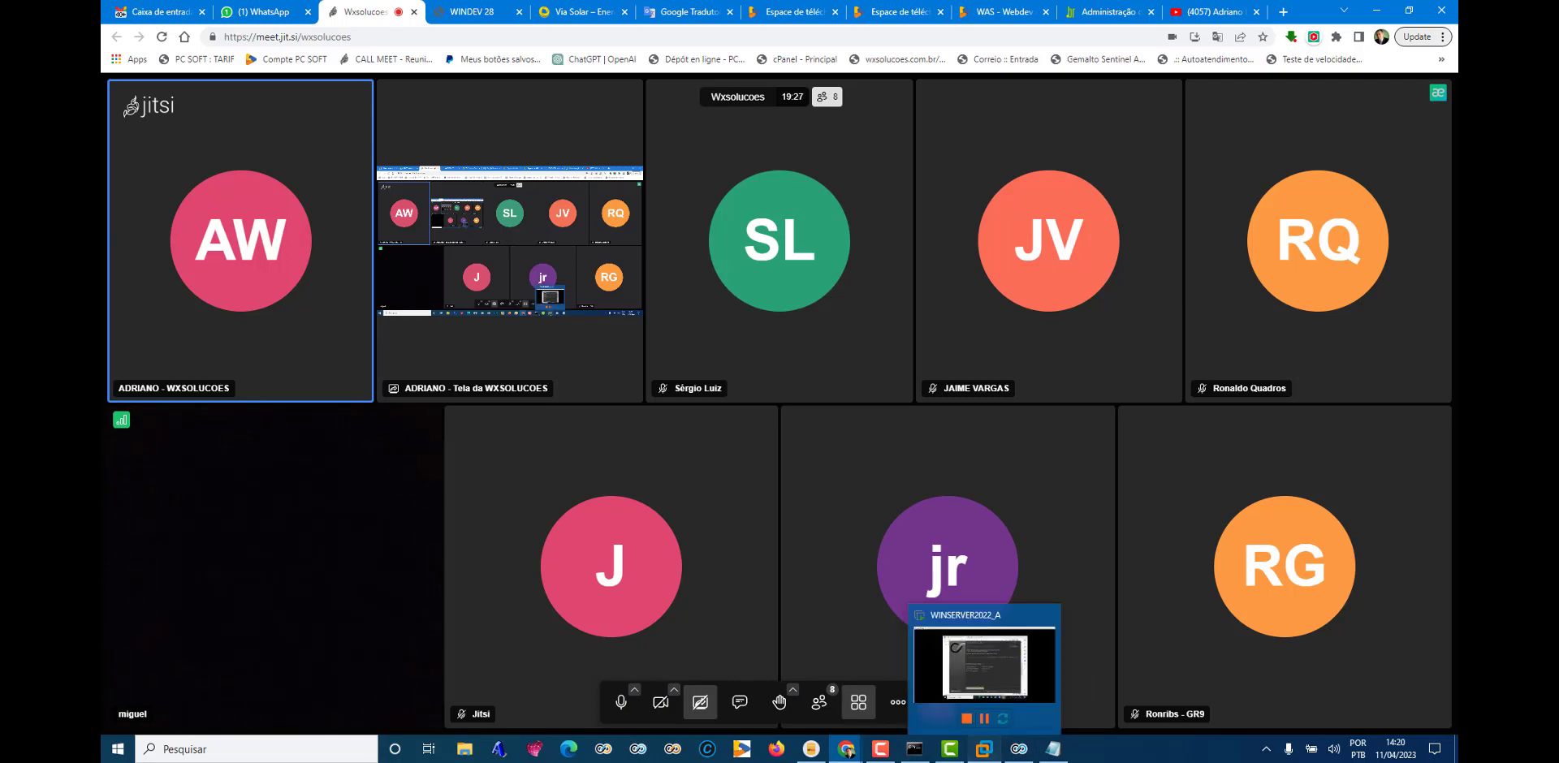
pyautogui.click(984, 748)
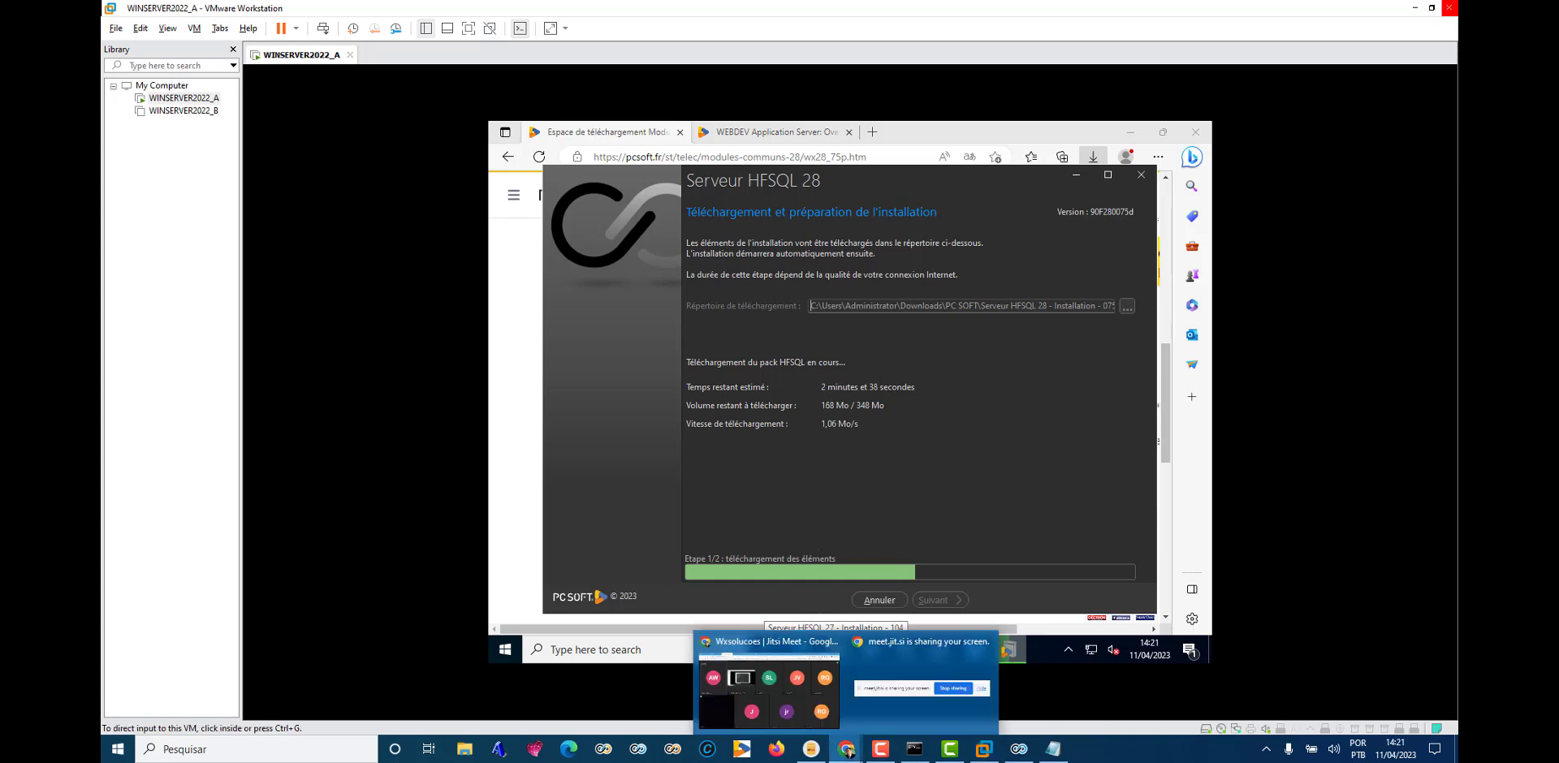
pyautogui.click(847, 751)
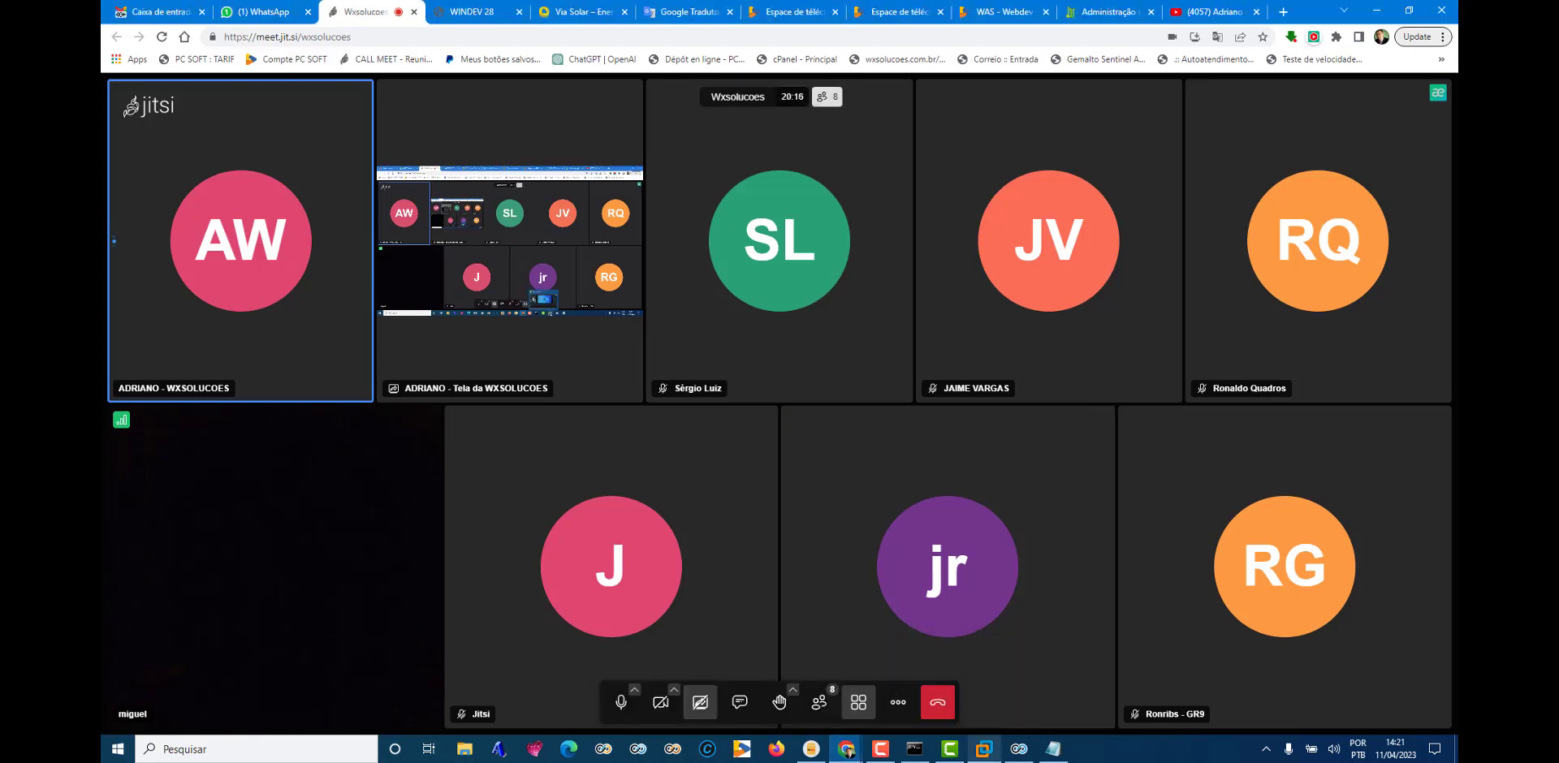
pyautogui.click(983, 749)
pyautogui.hotkey('ctrl', 'g')
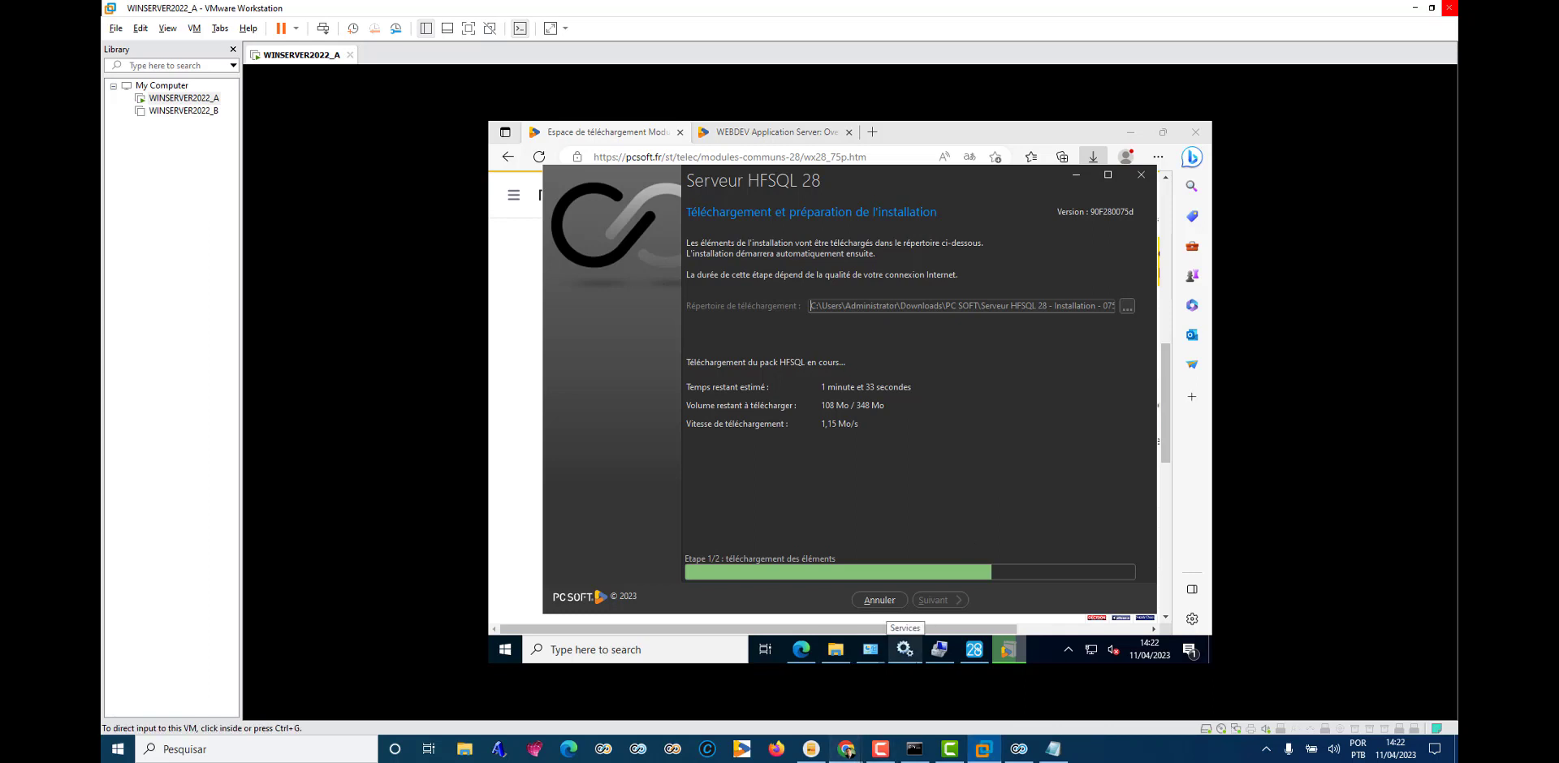
# Bring Chrome to the front on the host and switch to the WhatsApp Web tab.
pyautogui.click(849, 752)
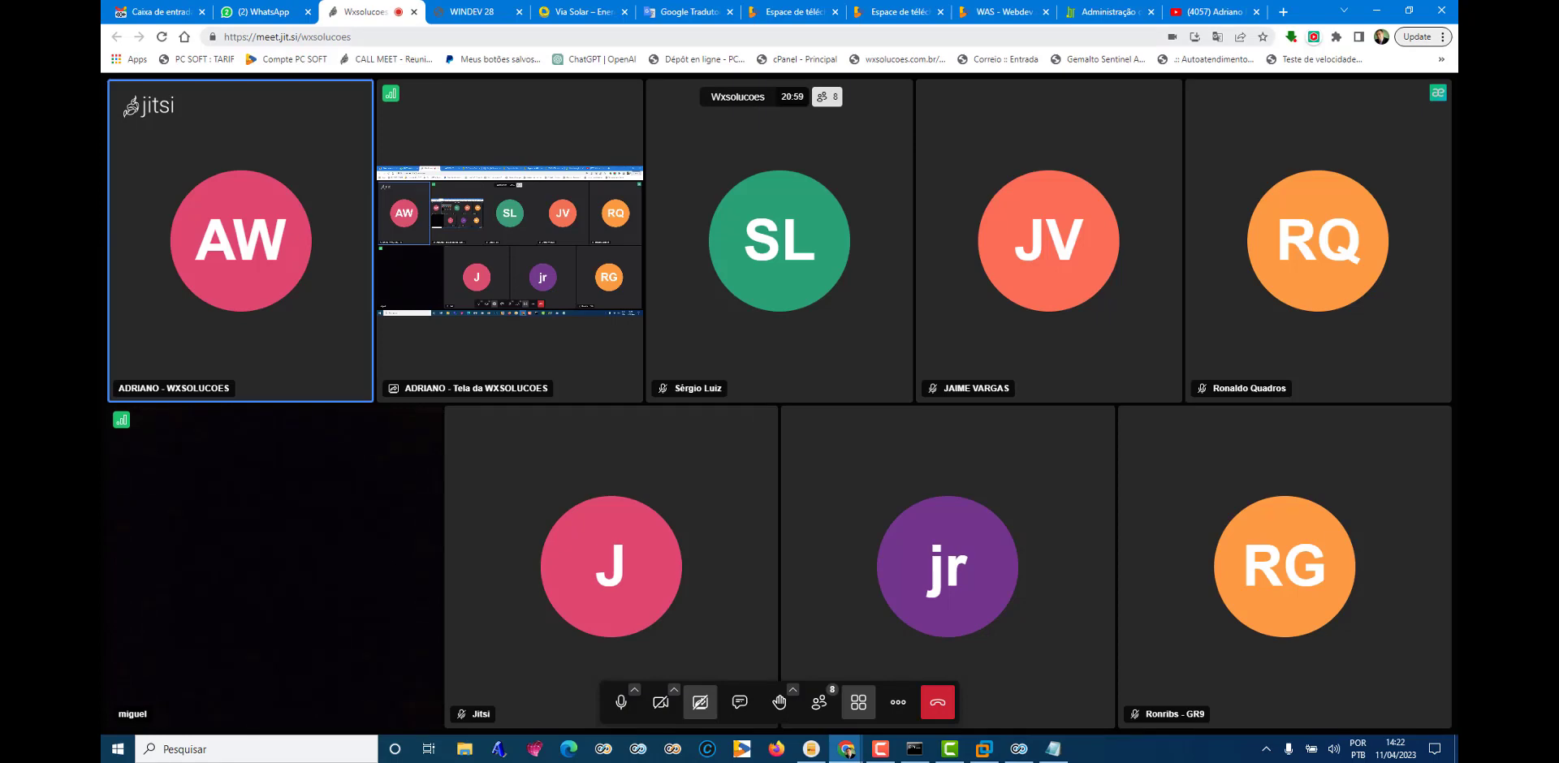
pyautogui.hotkey('ctrl', '2')
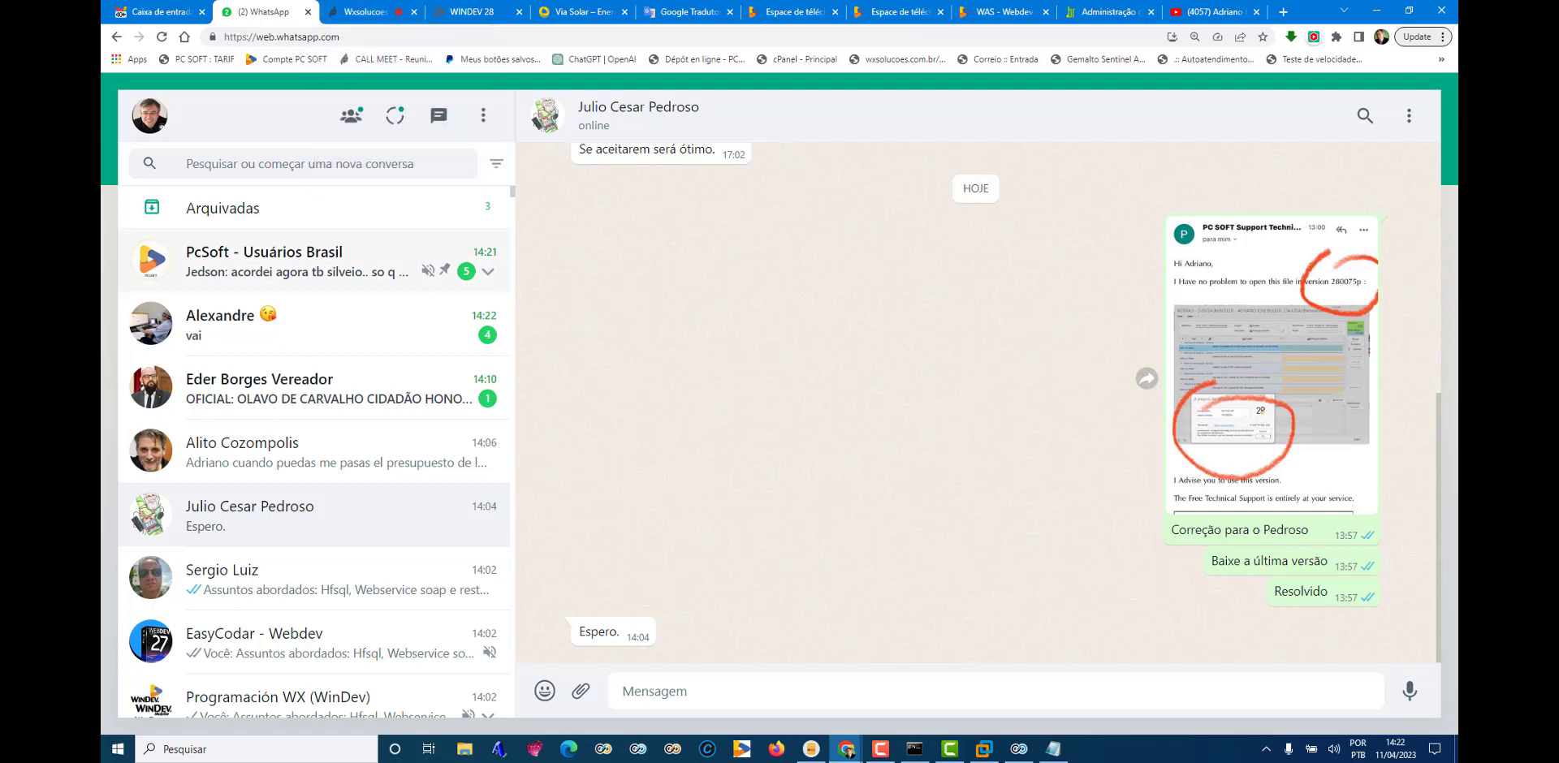
# Open the PcSoft - Usuários Brasil group chat, then return to the VMware window.
pyautogui.click(325, 261)
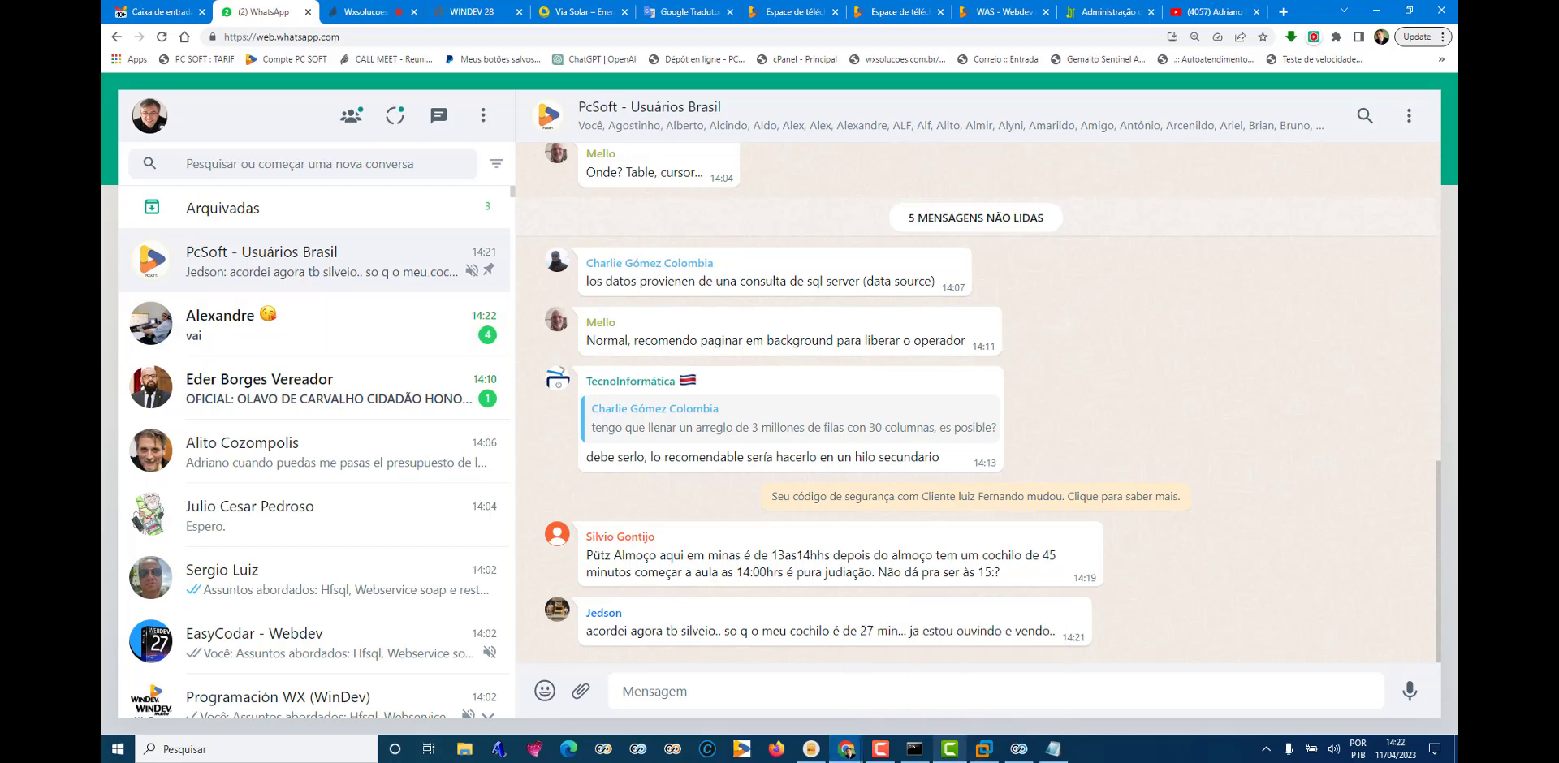
pyautogui.click(984, 748)
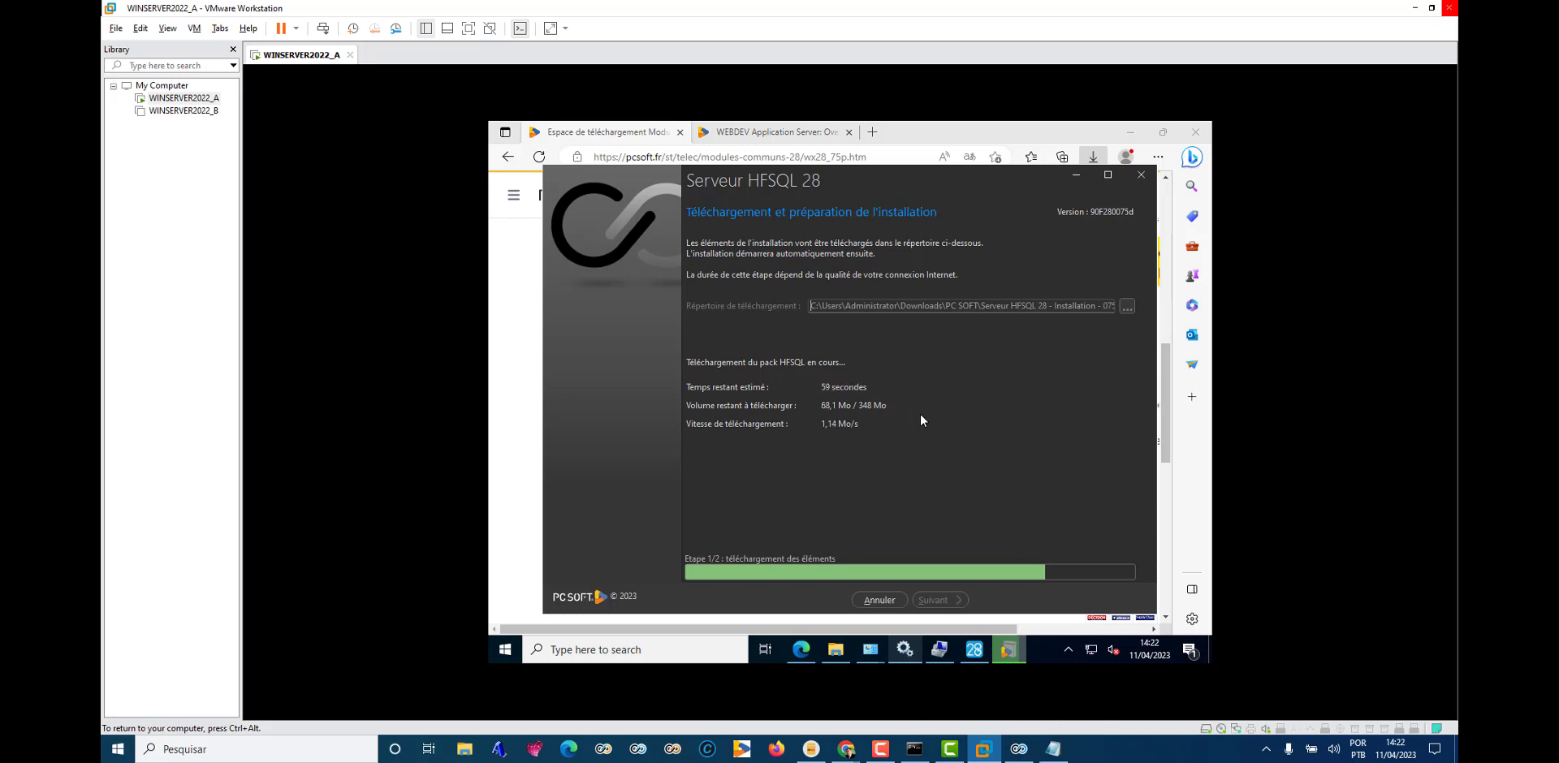
# Minimize the HFSQL 28 installer and select the PC SOFT download page URL in Edge.
pyautogui.click(899, 158)
pyautogui.click(899, 157)
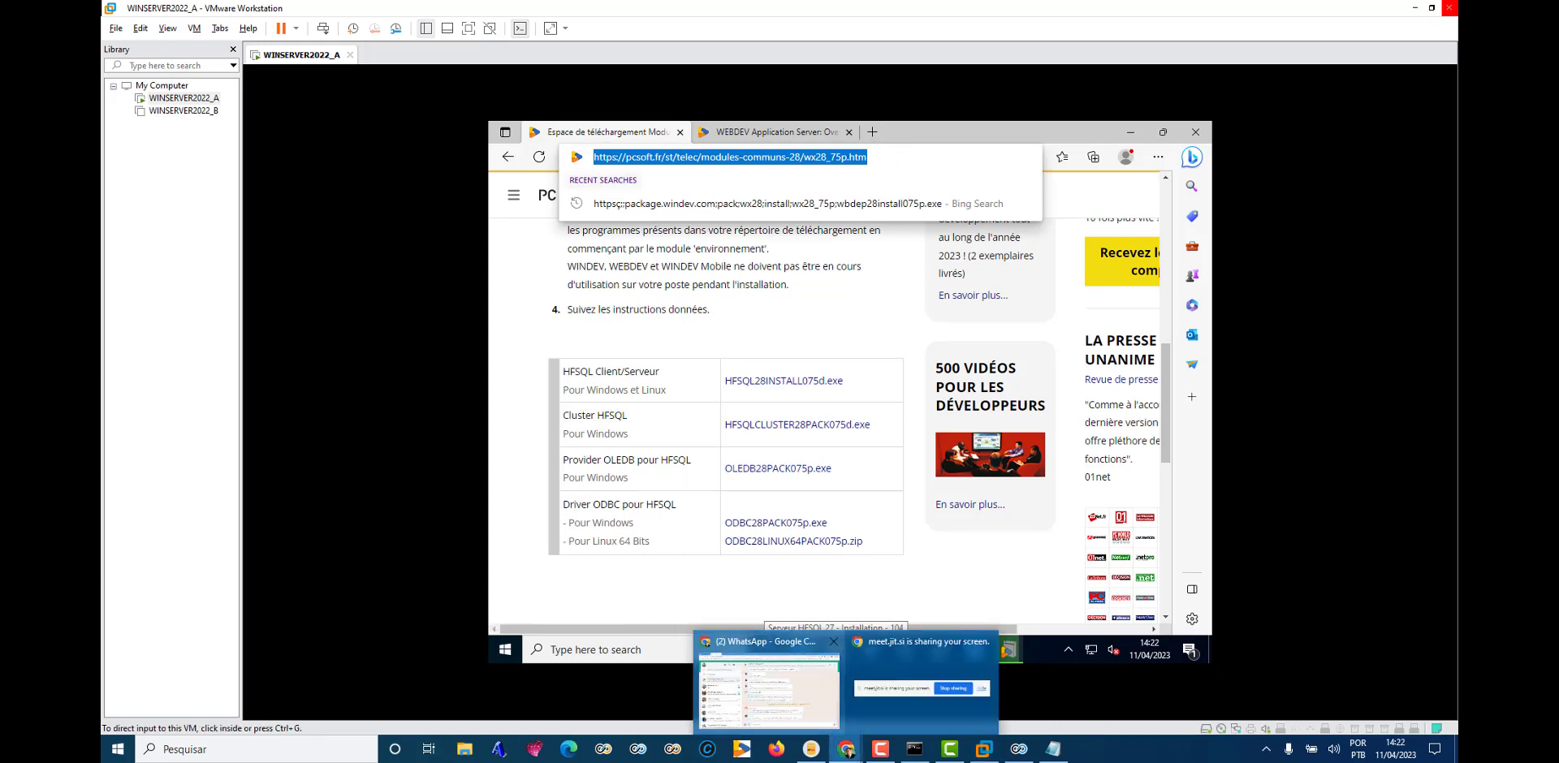
# Paste the copied message into the Jitsi meeting chat, then clear the drafted text.
pyautogui.click(847, 750)
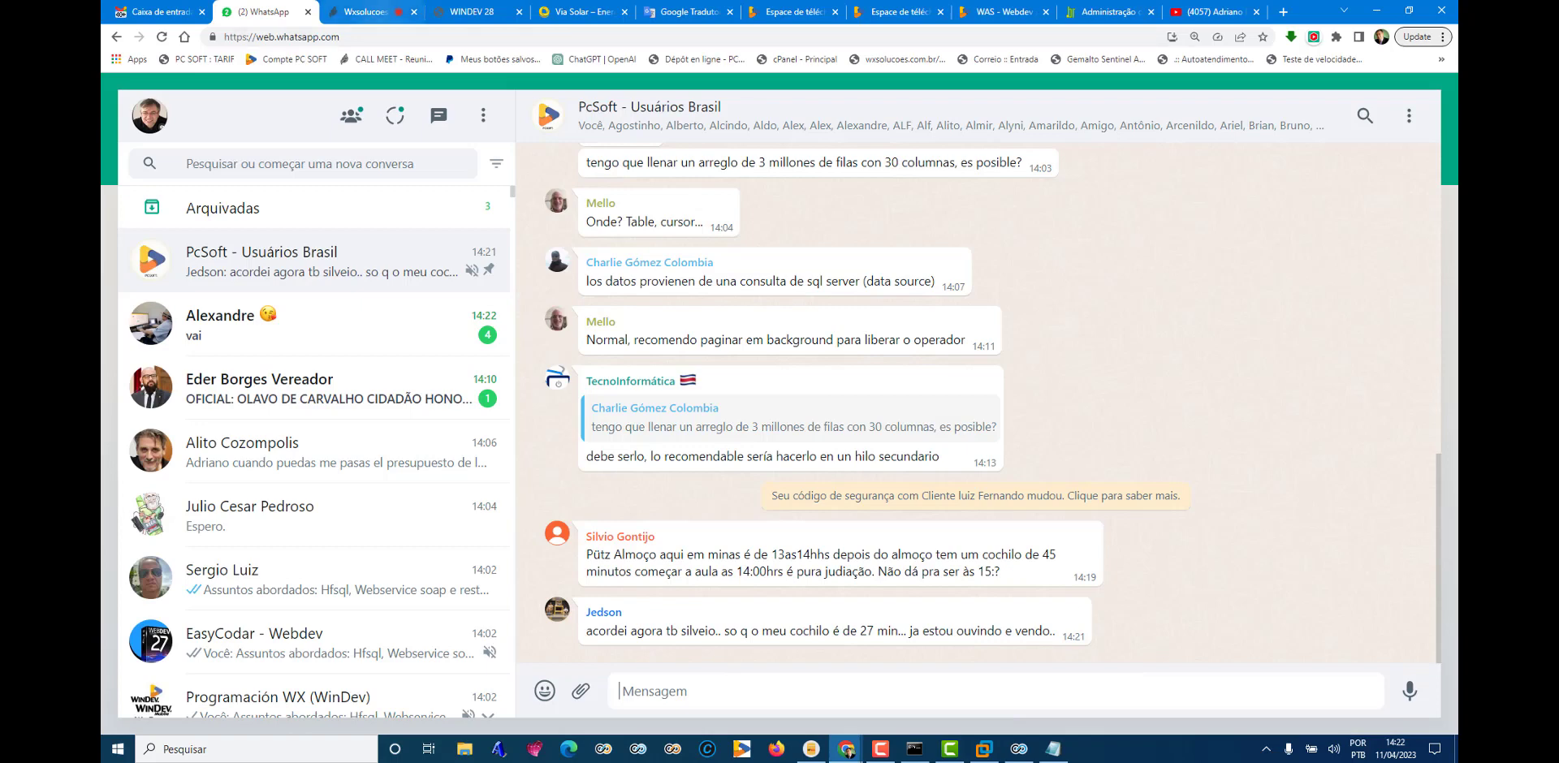
pyautogui.hotkey('ctrl', 'Tab')
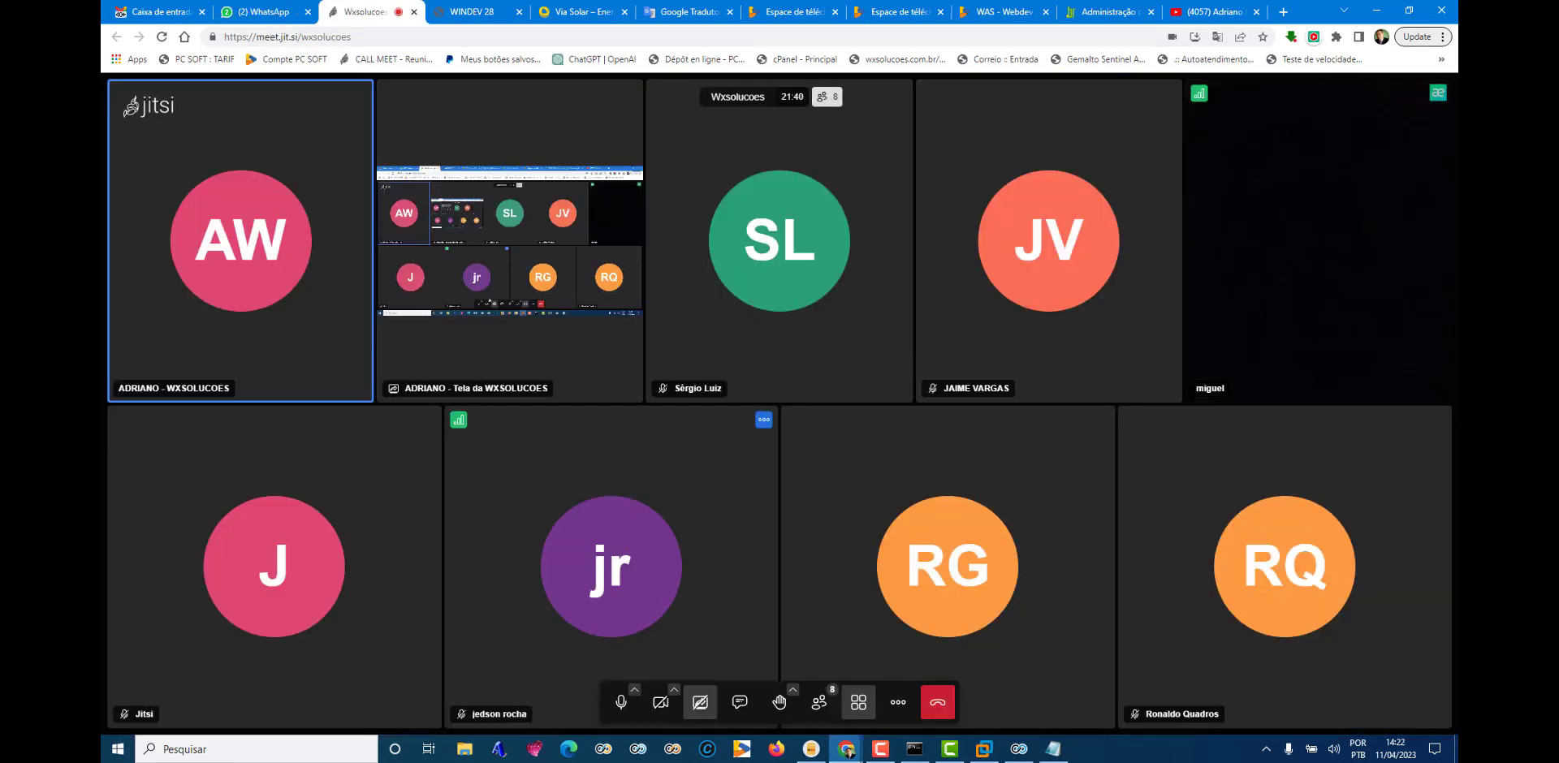
pyautogui.press('c')
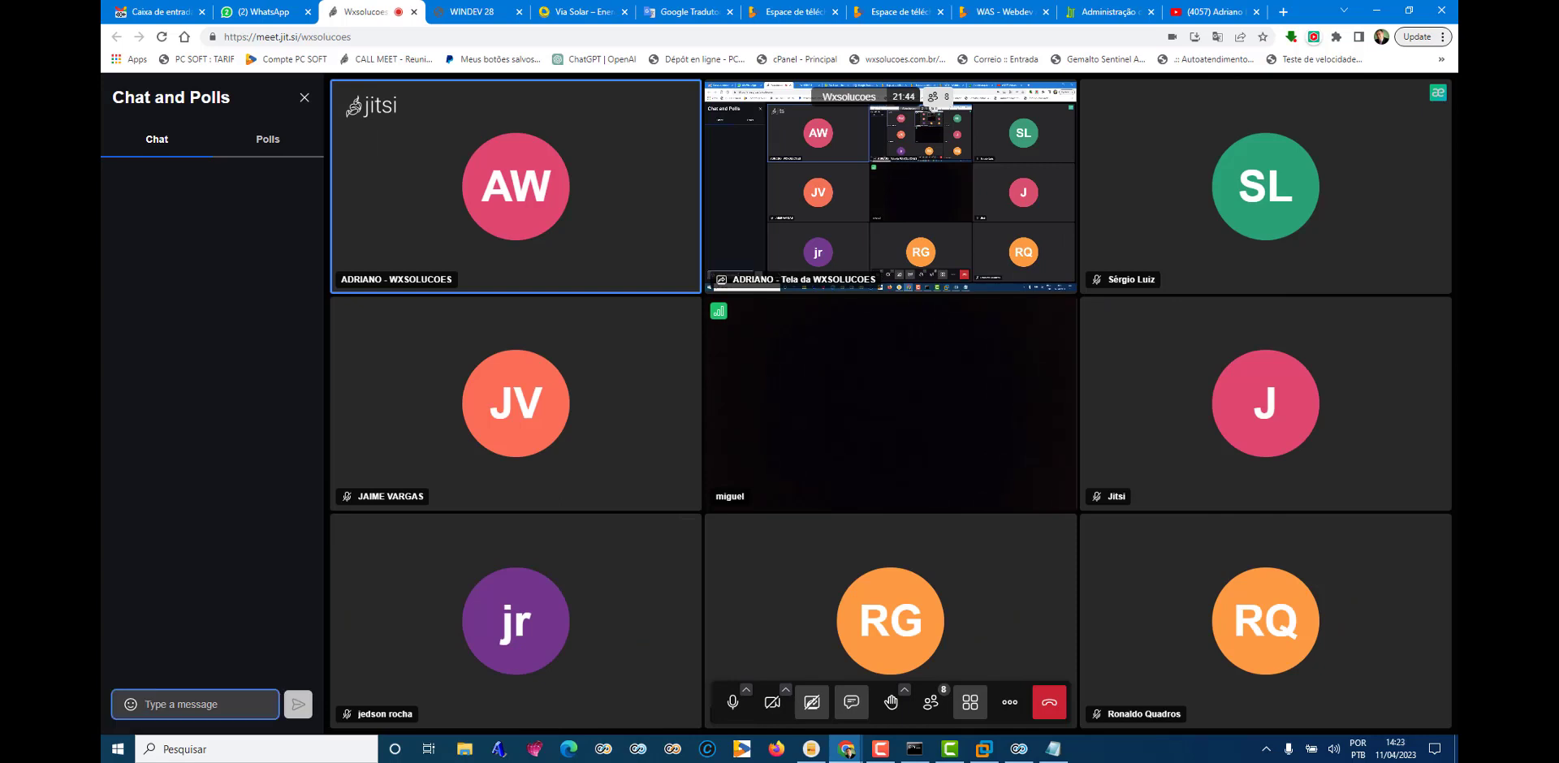
pyautogui.write('Hfsql, Webservice soap e rest, site, deploy, radpatern oop, Mobile com acesso Hfsql e com Webservice')
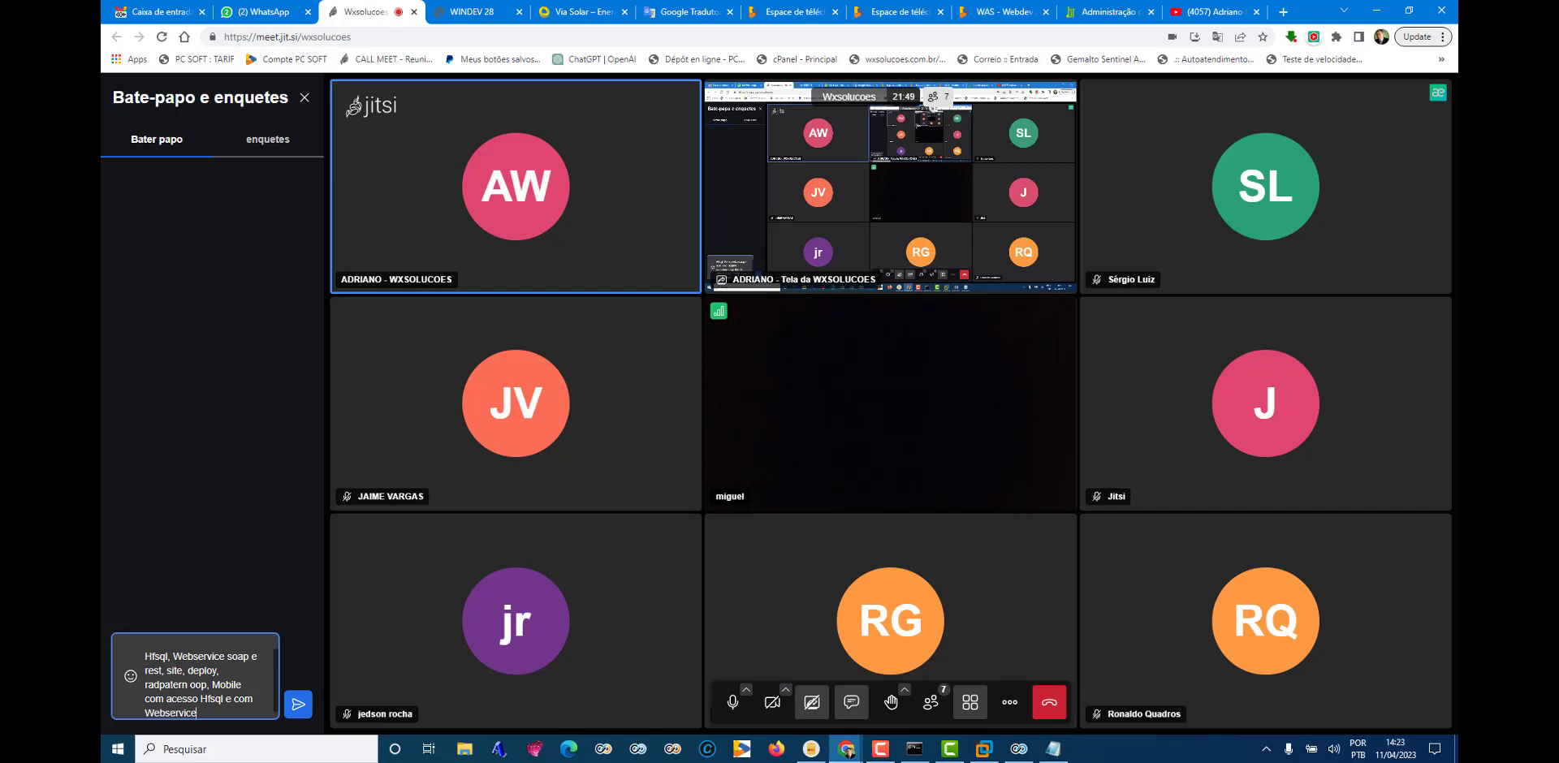
pyautogui.hotkey('ctrl', 'a')
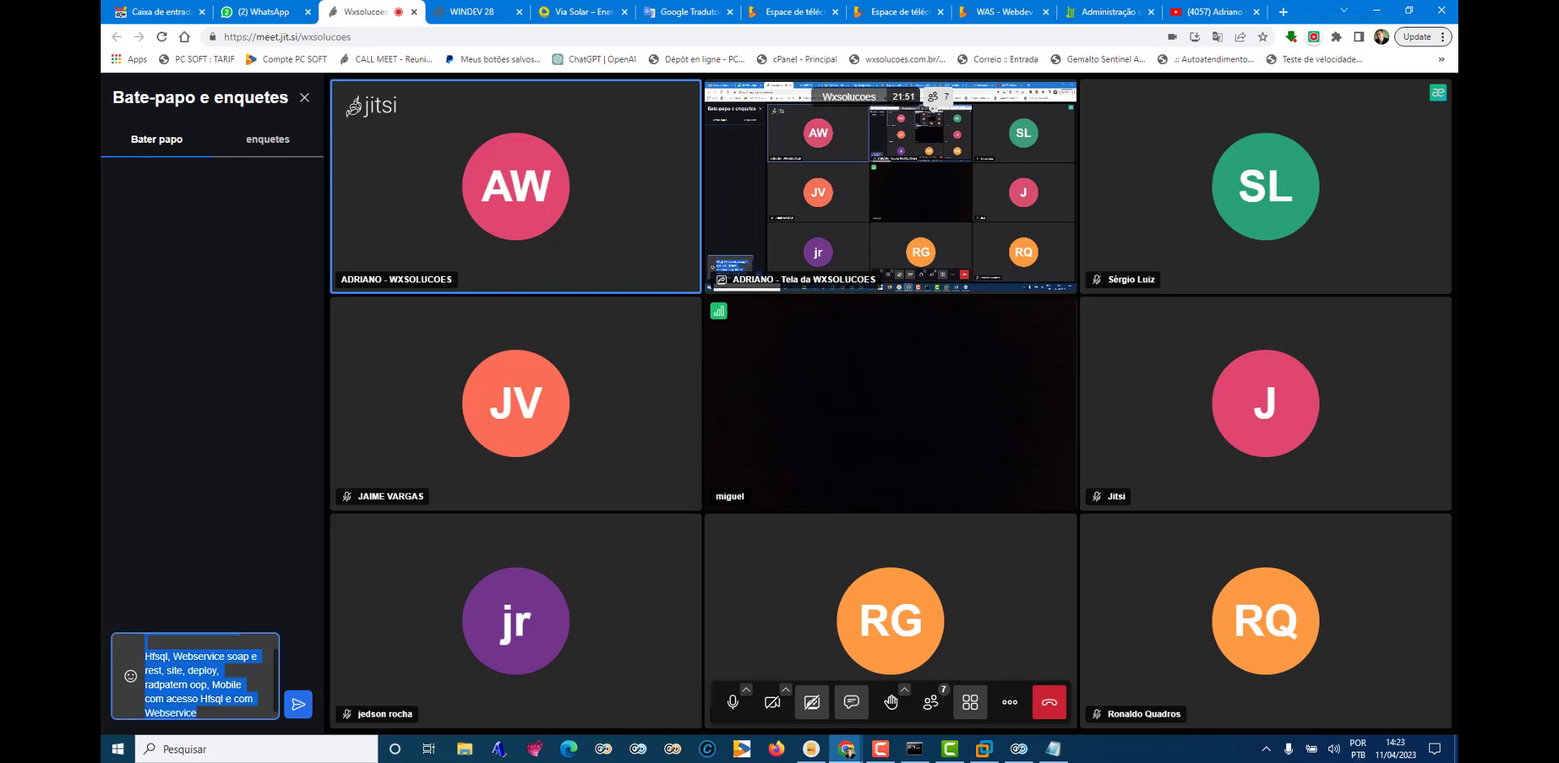
pyautogui.press('BackSpace')
# Return to the VMware Workstation window showing the PC SOFT download page.
pyautogui.moveTo(520, 552)
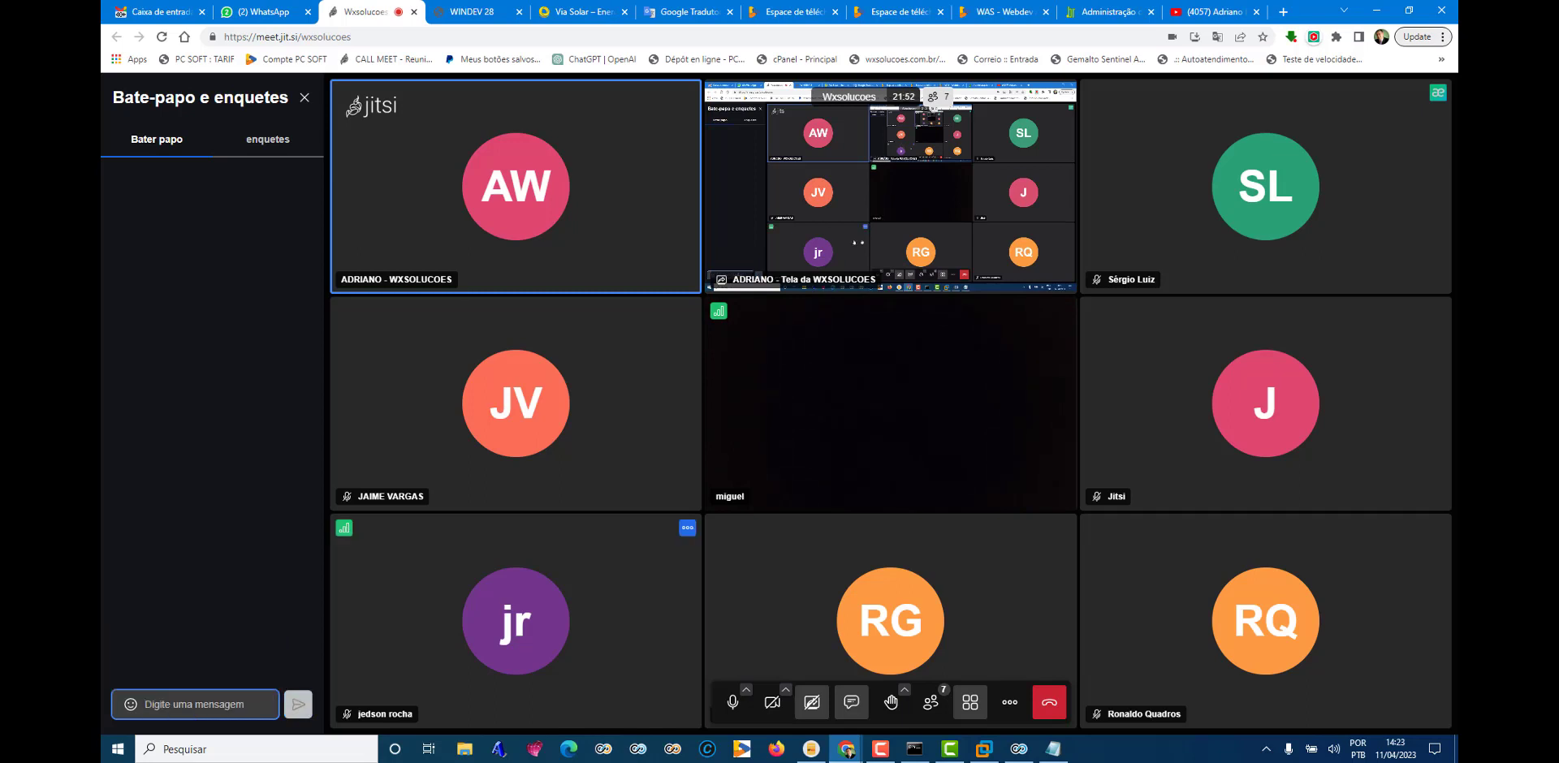
pyautogui.moveTo(848, 752)
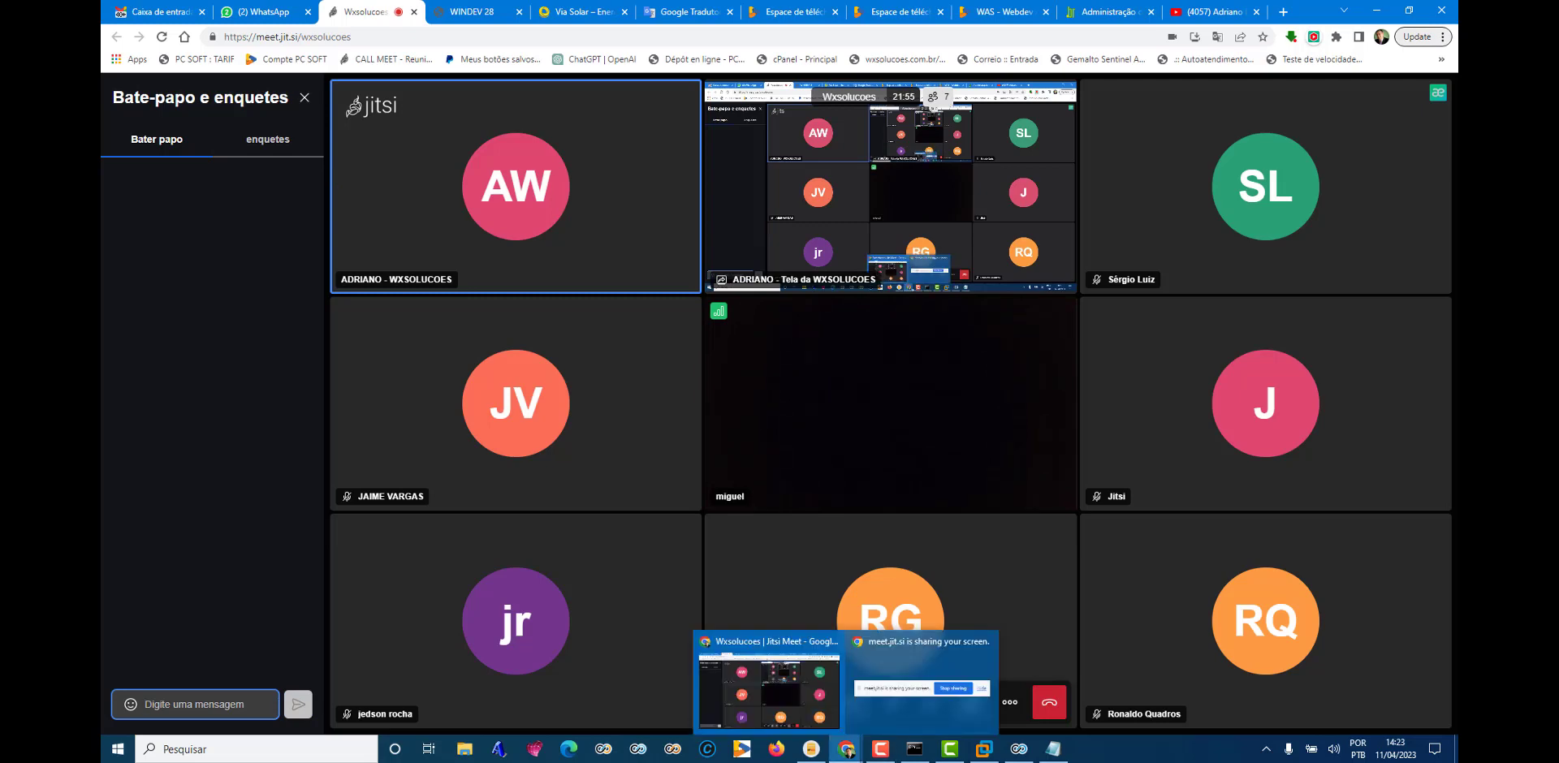
pyautogui.click(984, 749)
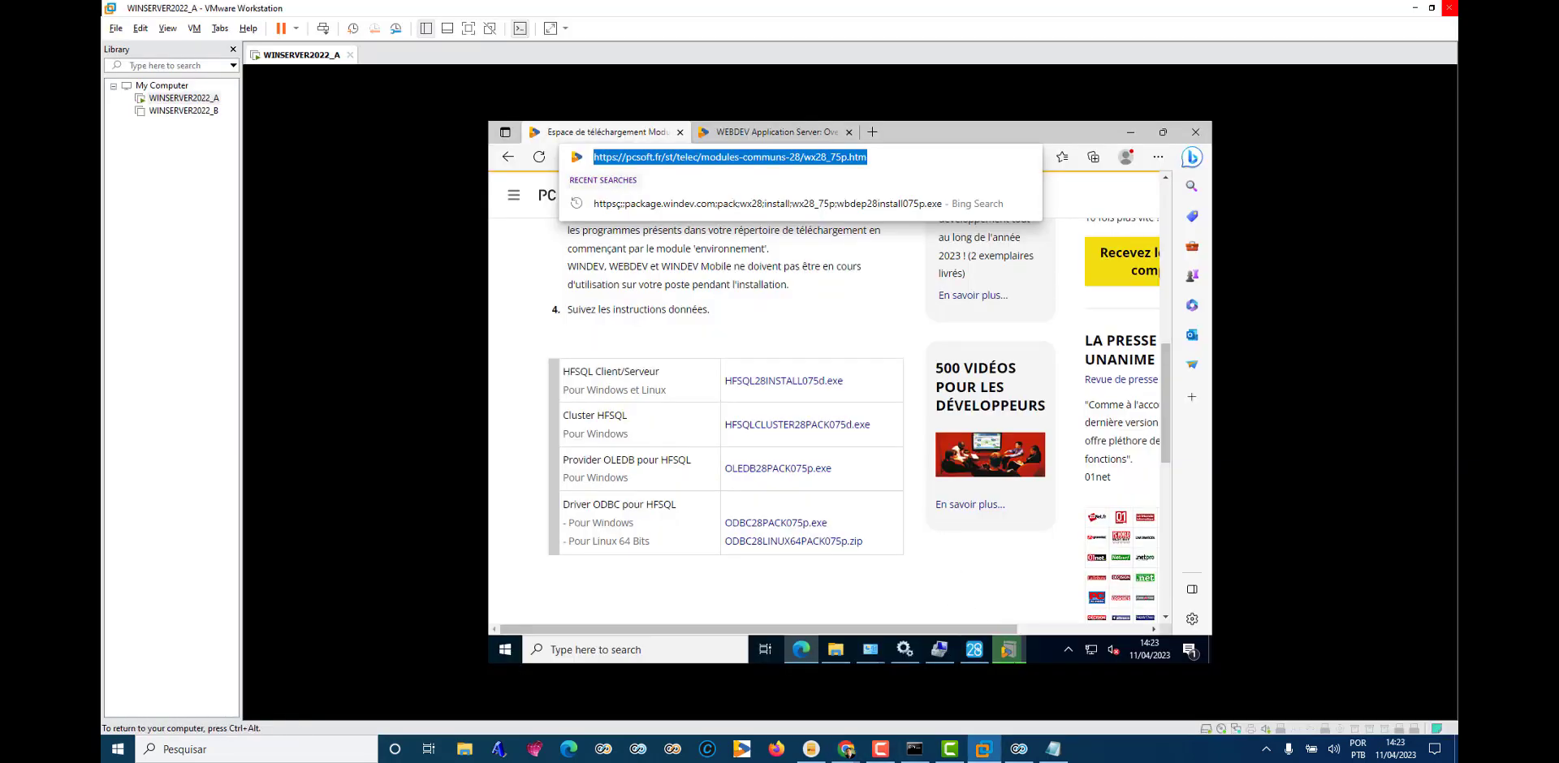
# Bring the HFSQL 28 installer, now at its Licence step, to the front of the guest desktop.
pyautogui.click(1011, 651)
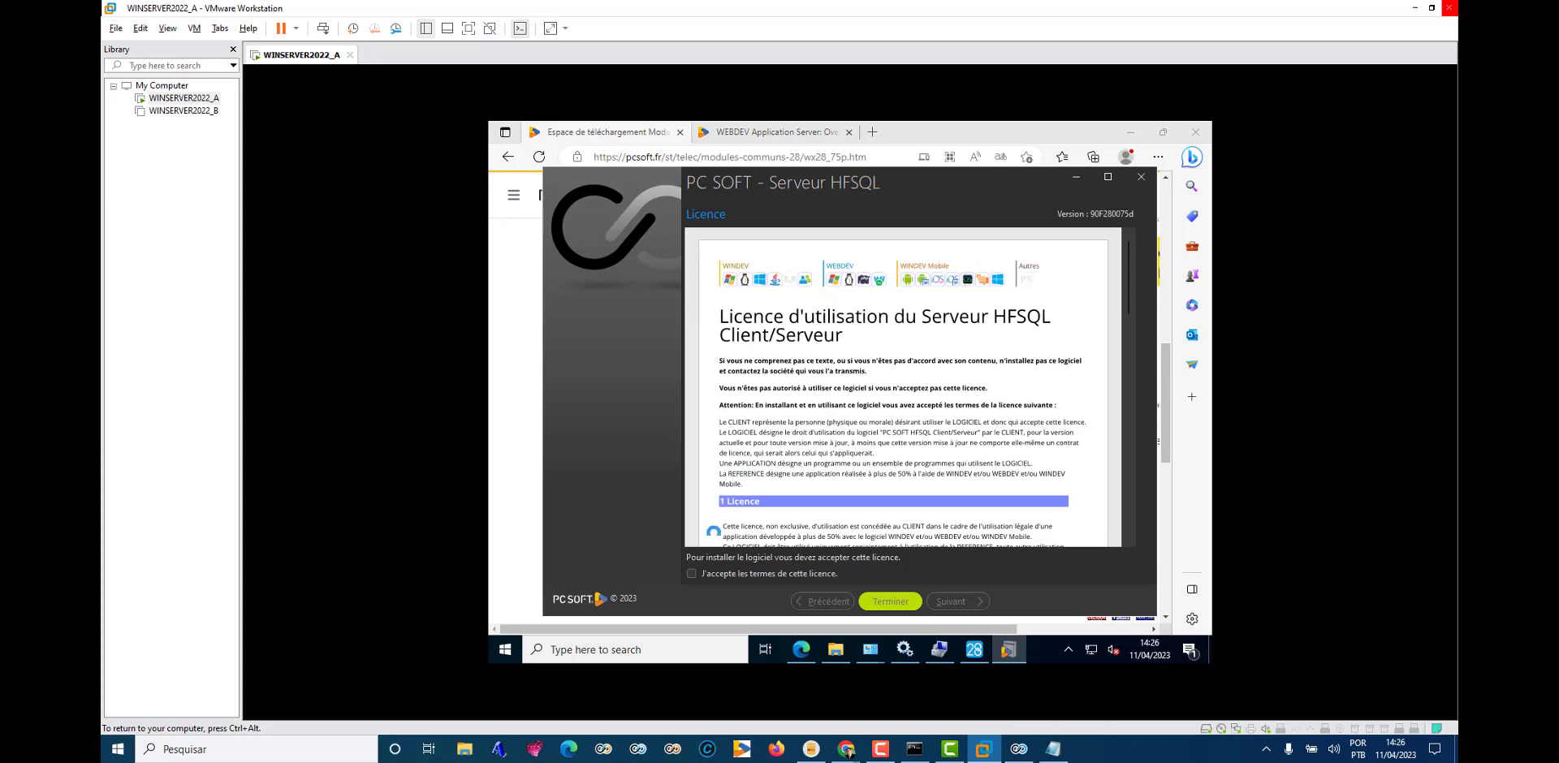
# Tick 'J'accepte les termes de cette licence' and advance to the installation platform choice.
pyautogui.click(691, 573)
pyautogui.click(691, 573)
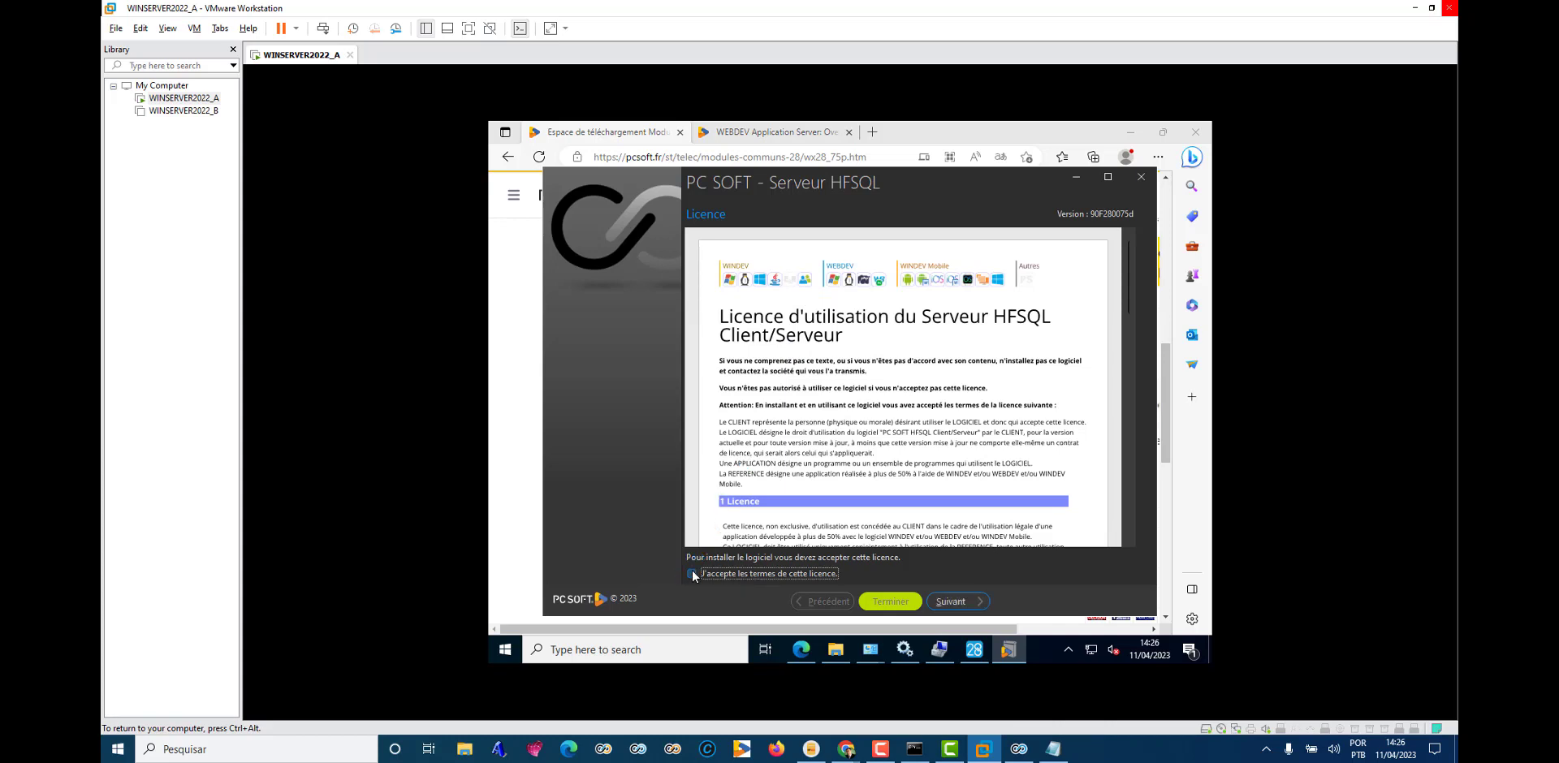
pyautogui.click(952, 602)
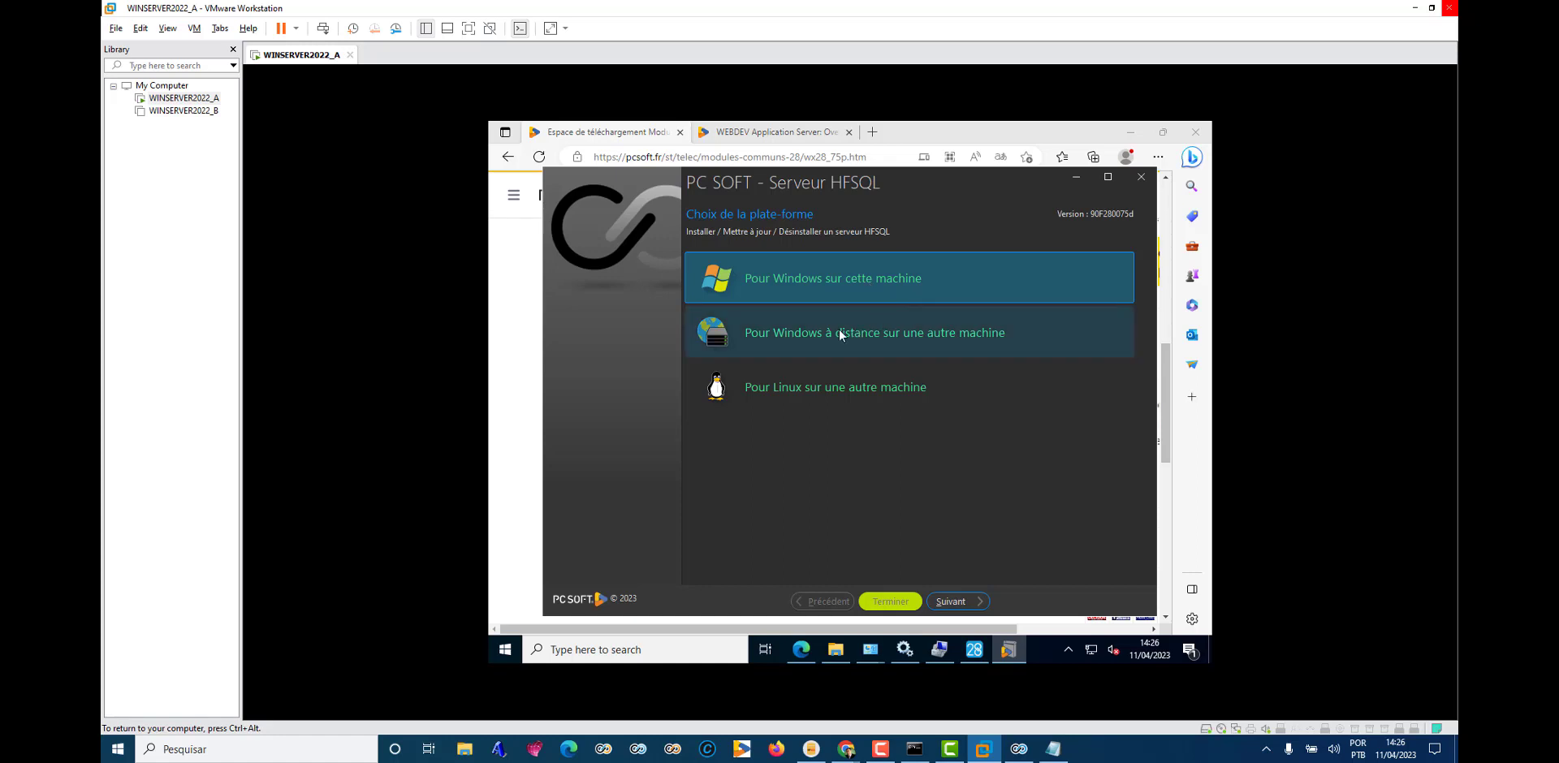
# Continue the installation with 'Pour Windows sur cette machine' selected.
pyautogui.click(955, 600)
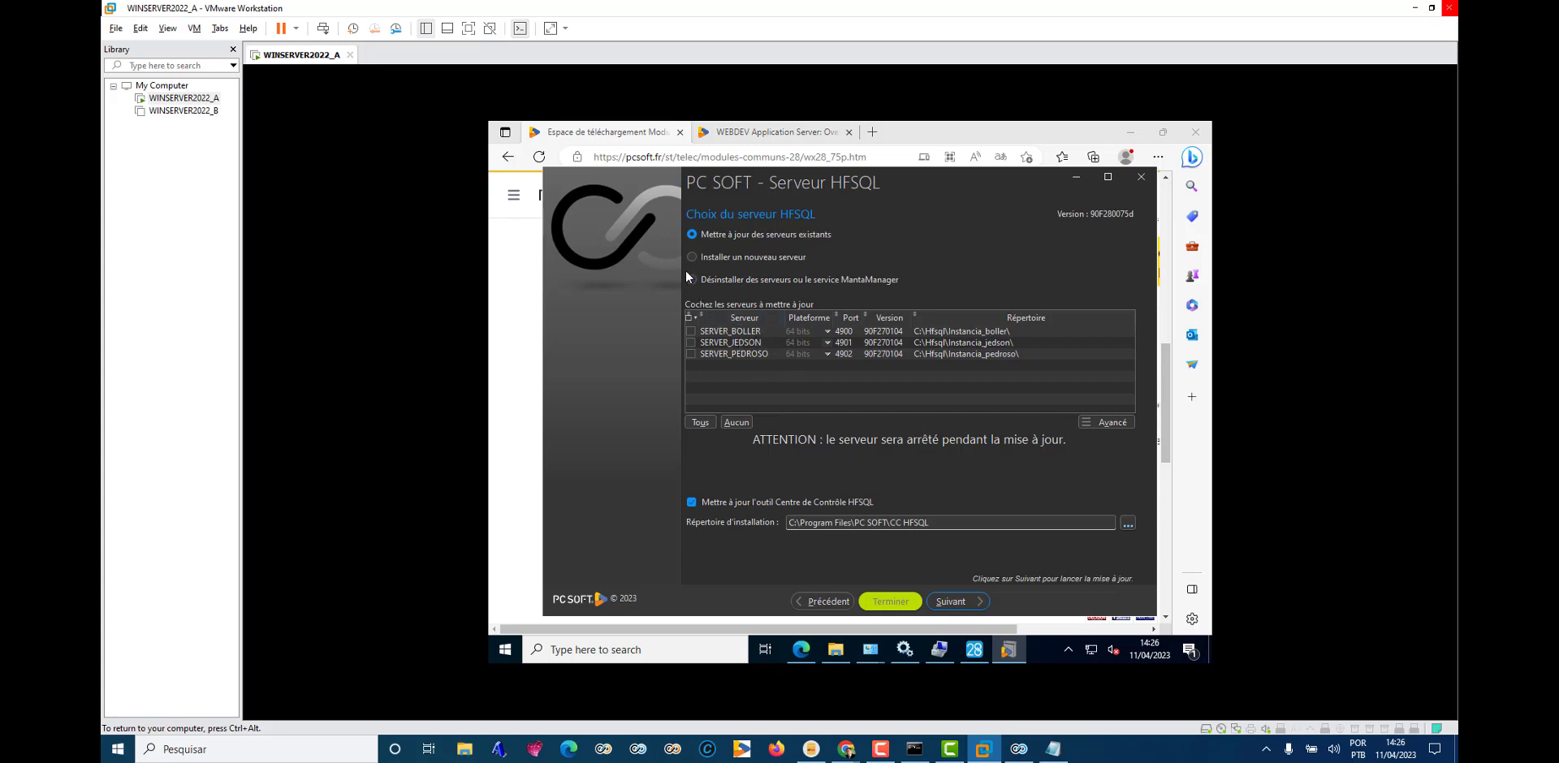
# Check all three existing servers (ports 4900–4902) for update and proceed to connection settings.
pyautogui.click(696, 422)
pyautogui.click(946, 524)
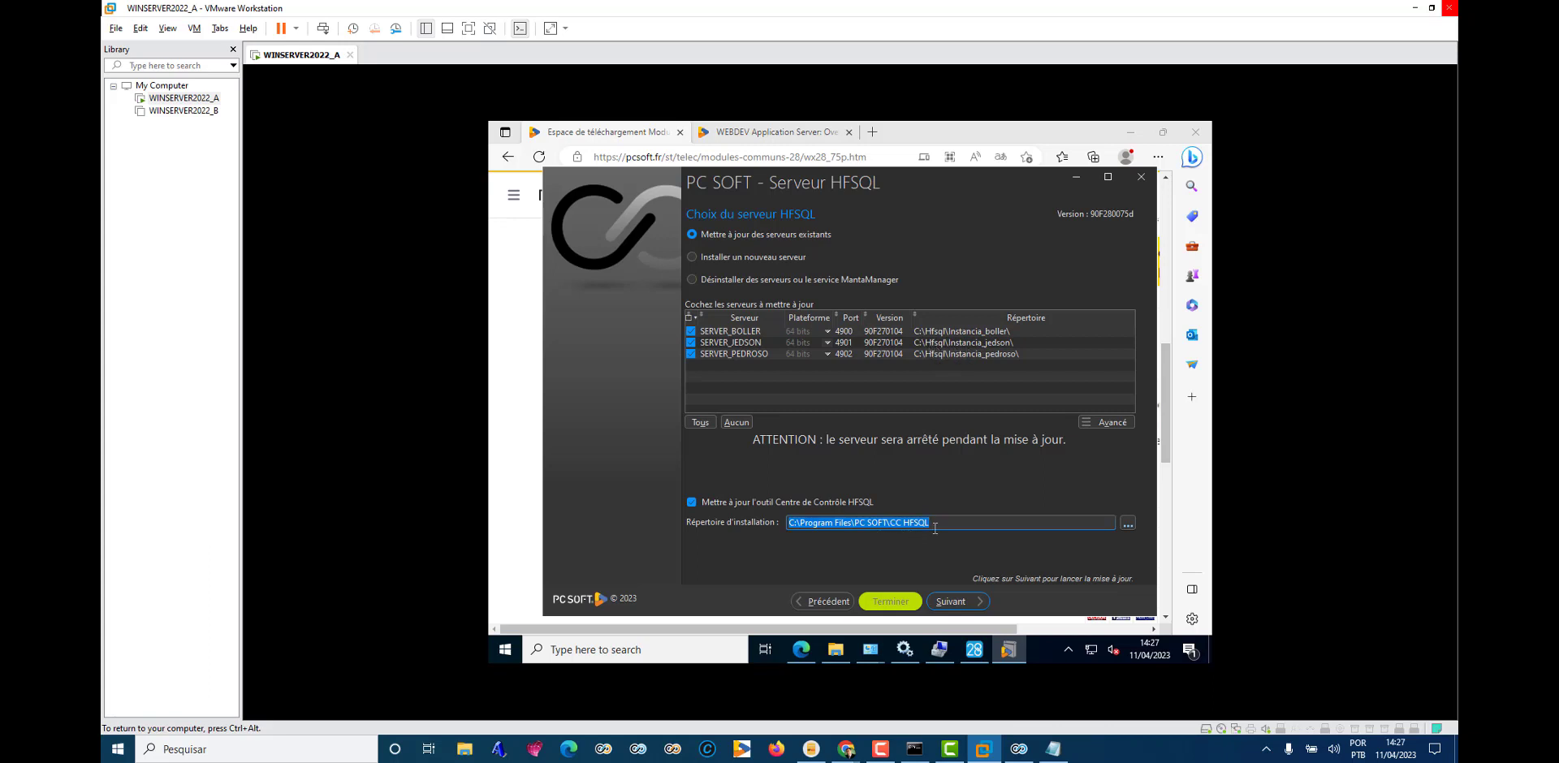
pyautogui.click(965, 610)
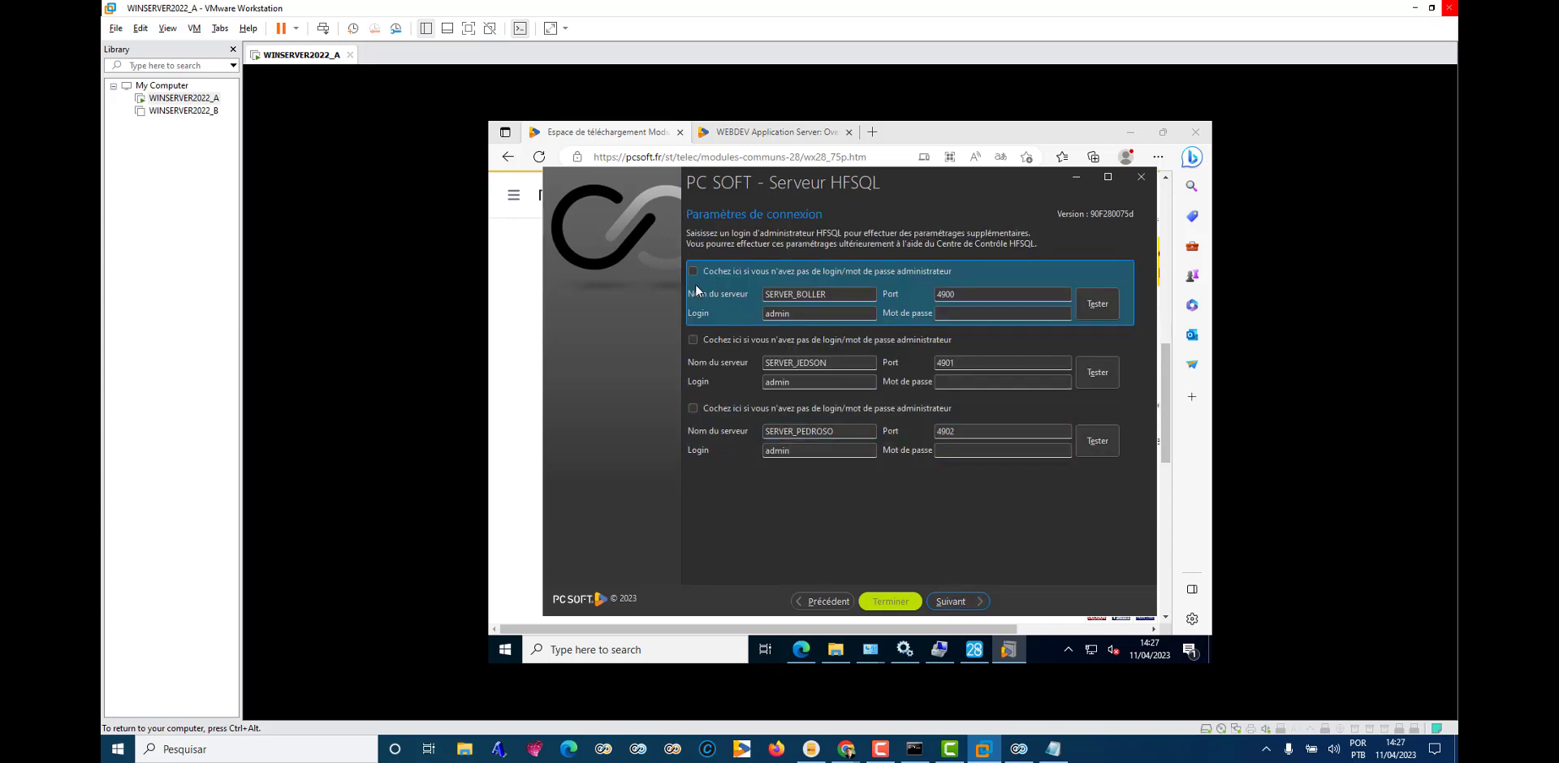
# Dismiss the connection error, tick 'no login' for servers 4900, 4901 and 4902, and start the update.
pyautogui.click(979, 605)
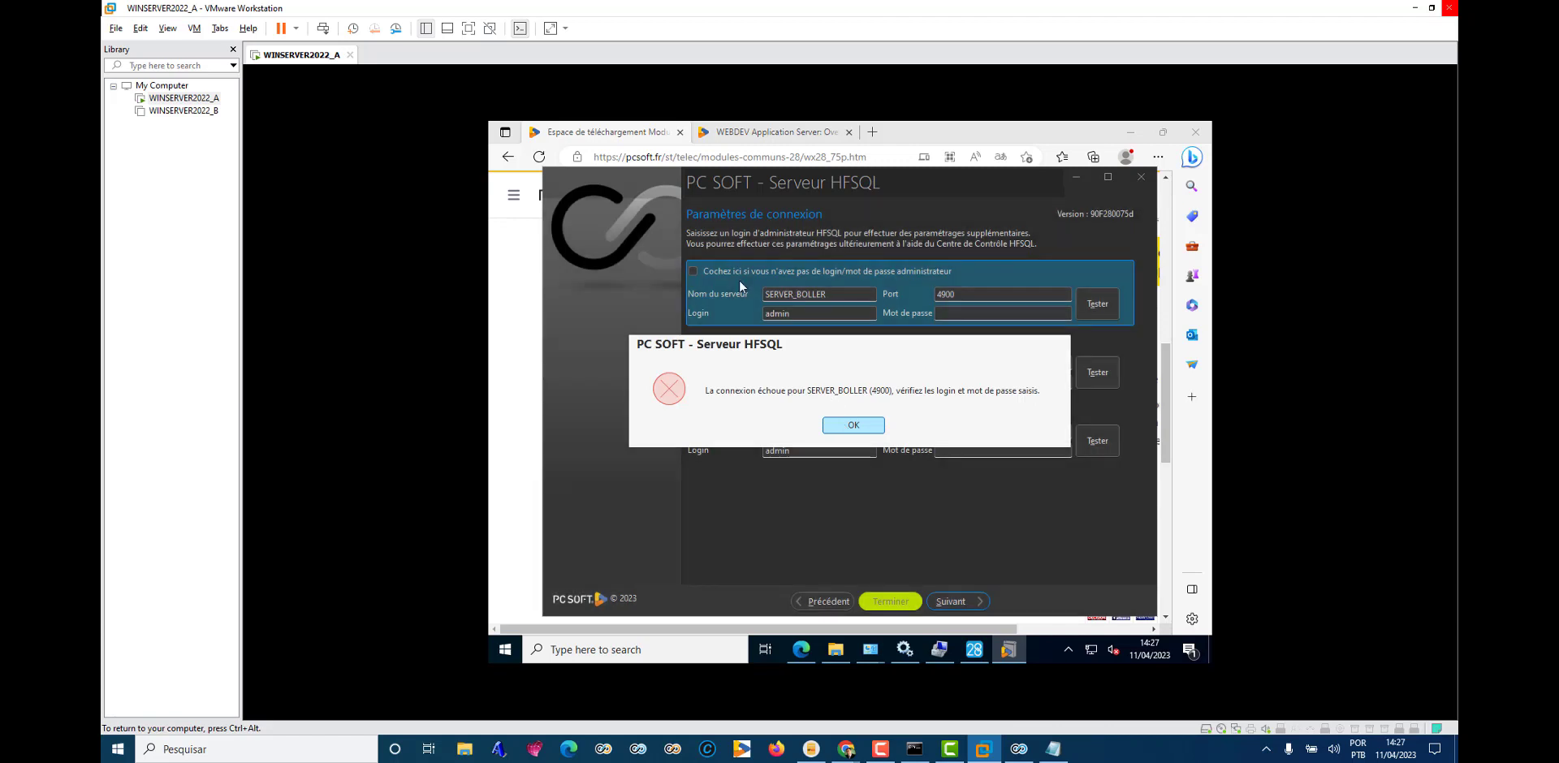
pyautogui.press('Return')
pyautogui.click(691, 272)
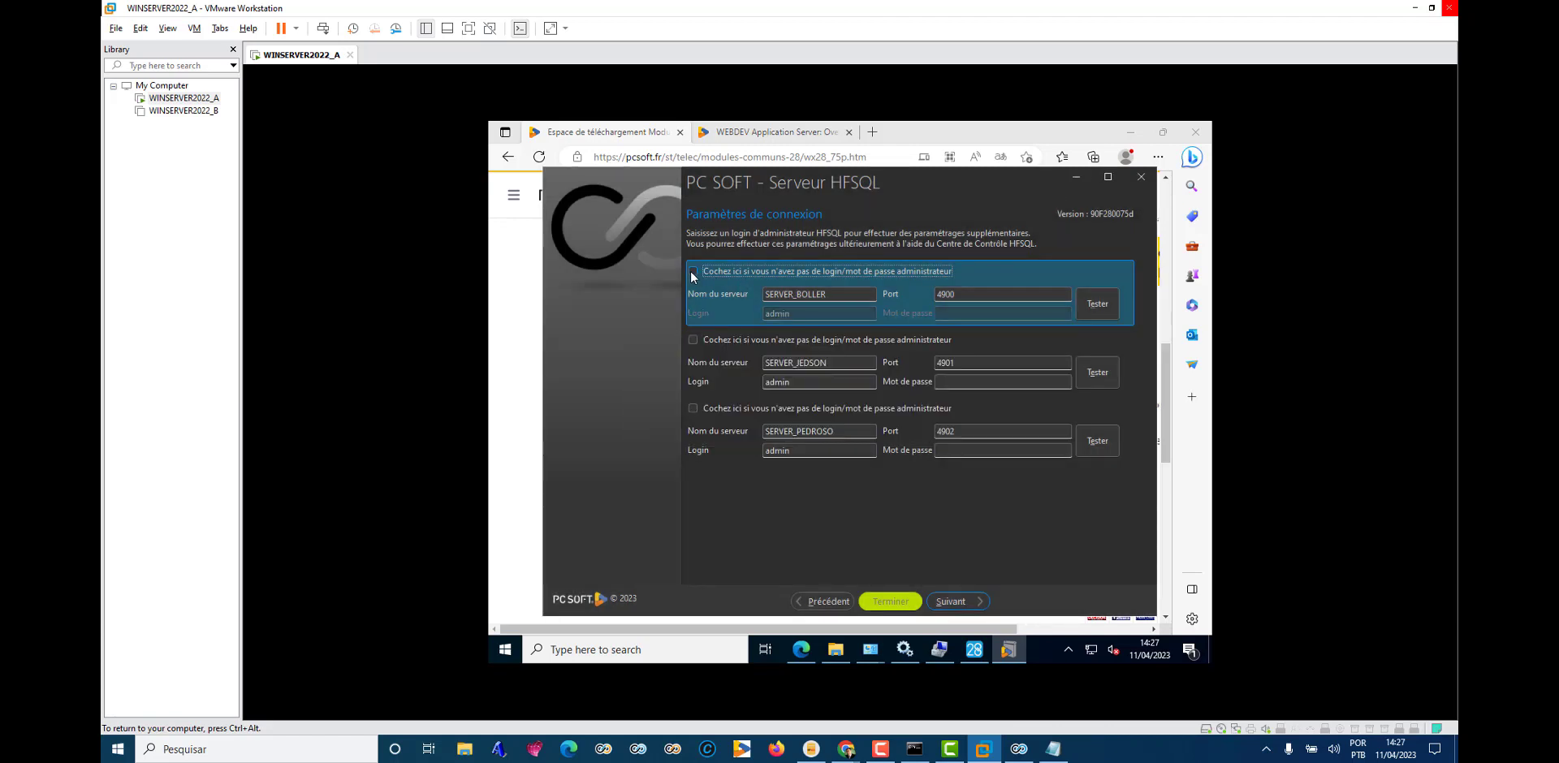
pyautogui.click(694, 341)
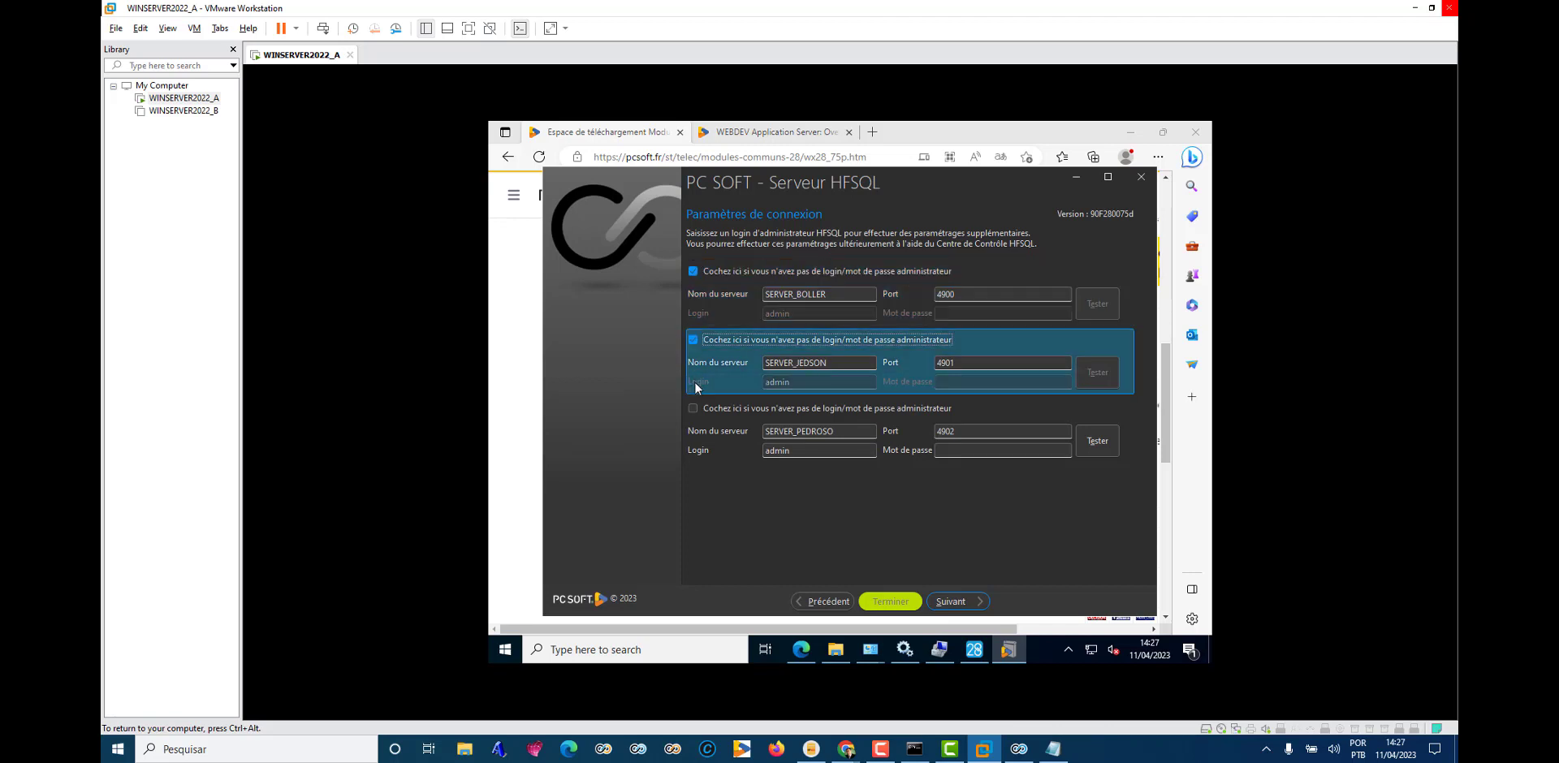
pyautogui.click(693, 409)
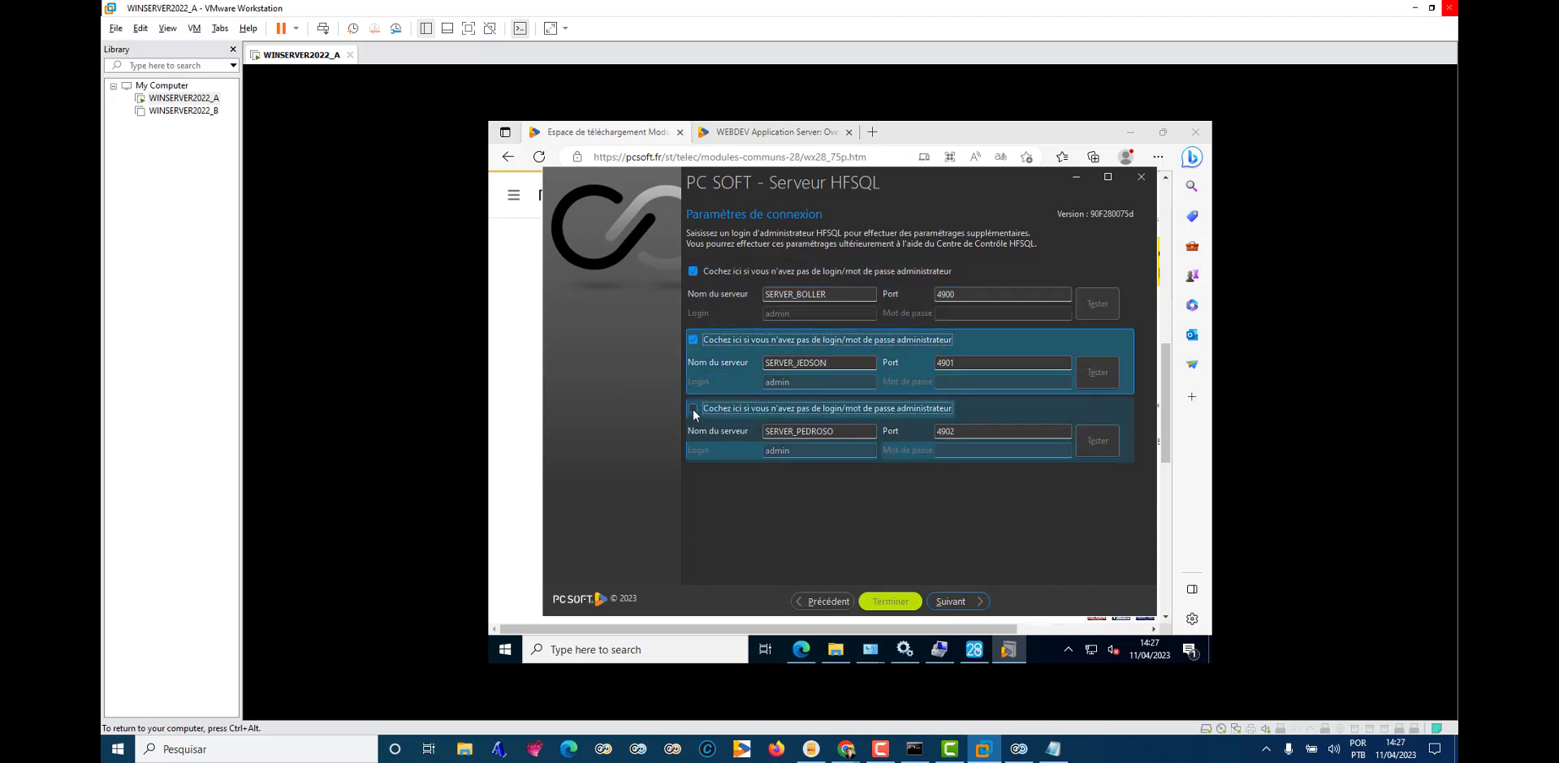
pyautogui.click(955, 602)
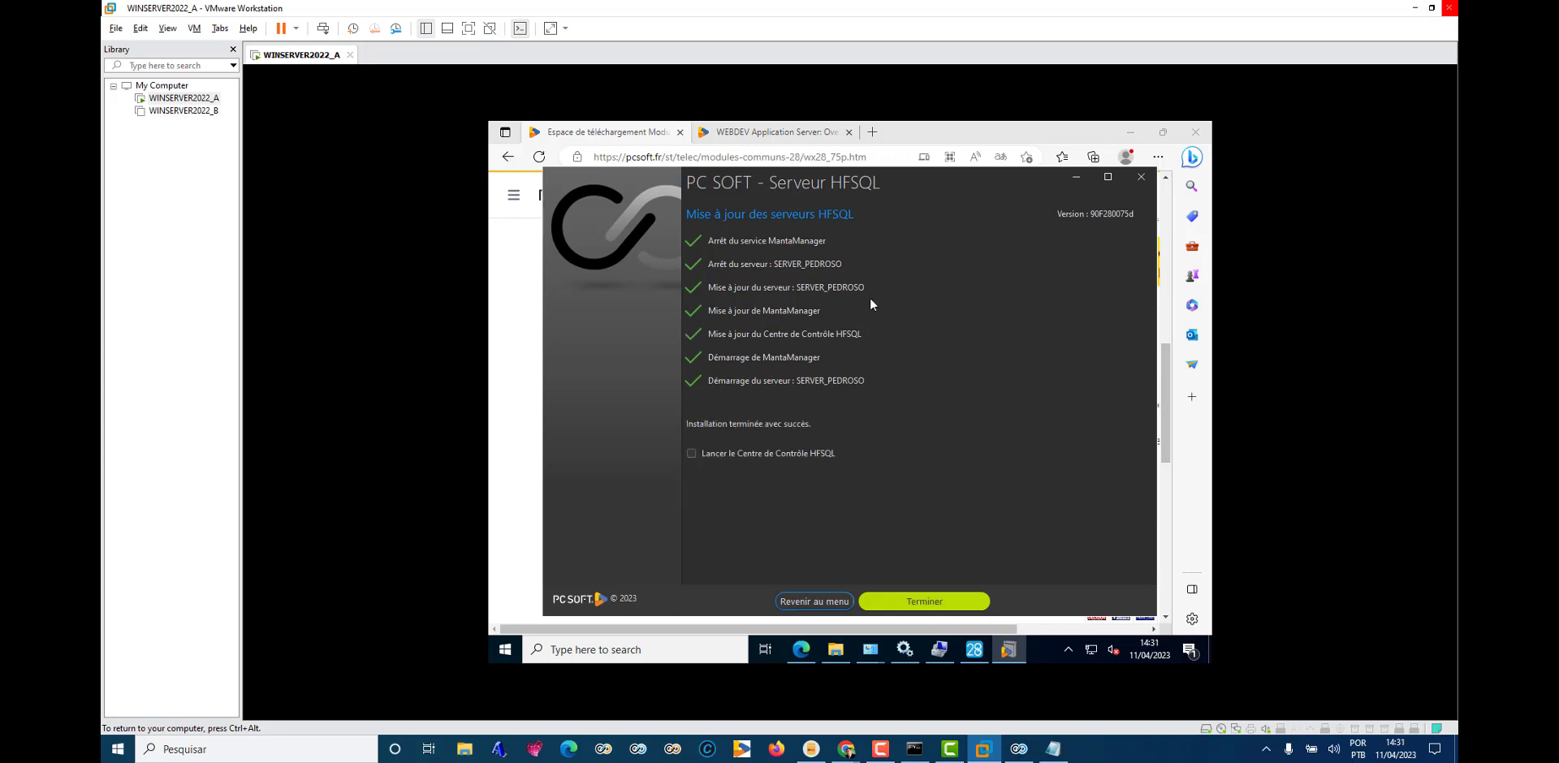
# Tick 'Lancer le Centre de Contrôle HFSQL' and close the installer with Terminer.
pyautogui.click(759, 456)
pyautogui.click(912, 605)
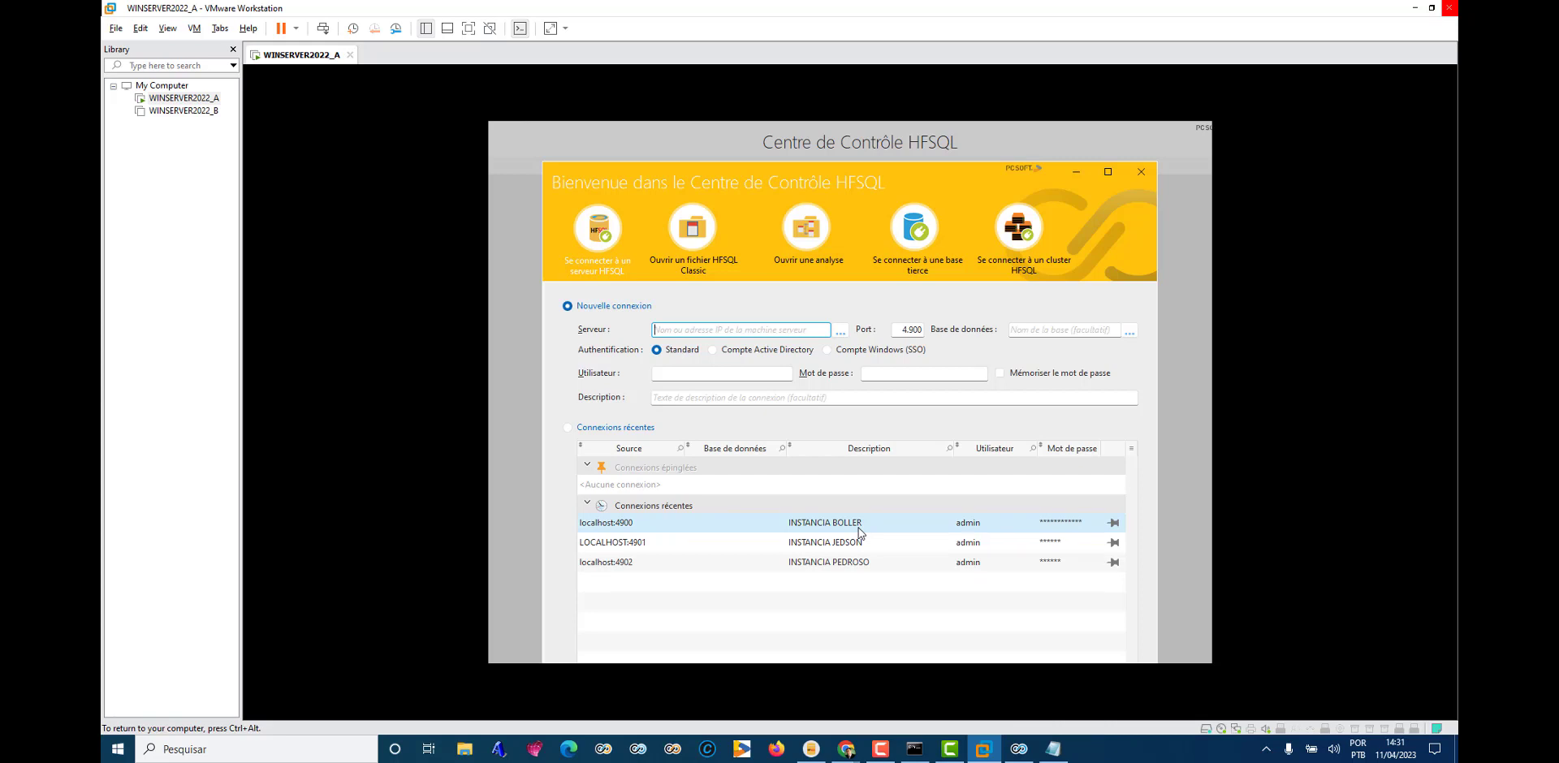
# Open the recent localhost:4900 connection to reach the SERVER_BOLLER dashboard.
pyautogui.click(859, 528)
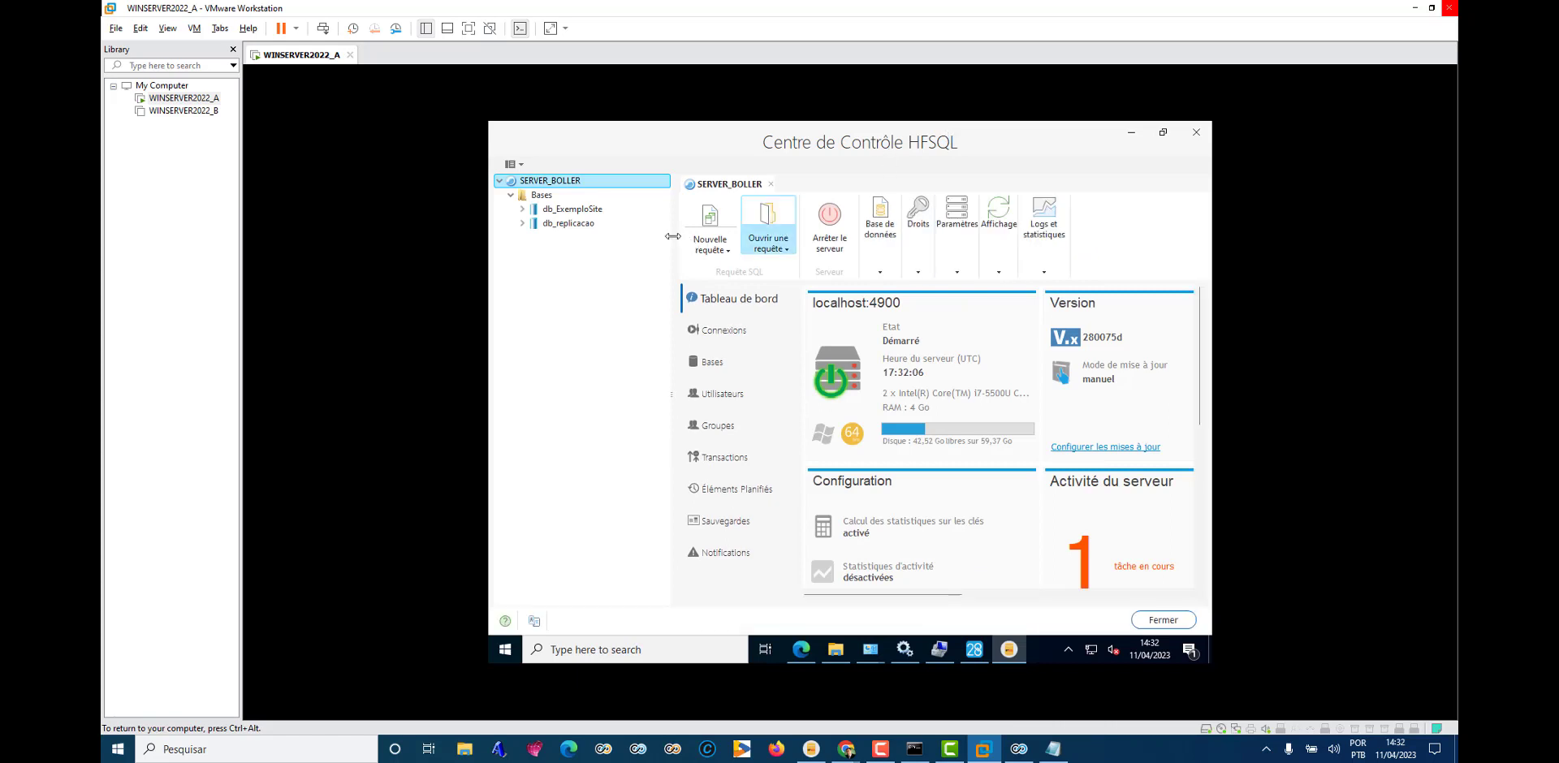
# Use the Traduire button to choose English as the Control Center language.
pyautogui.click(533, 623)
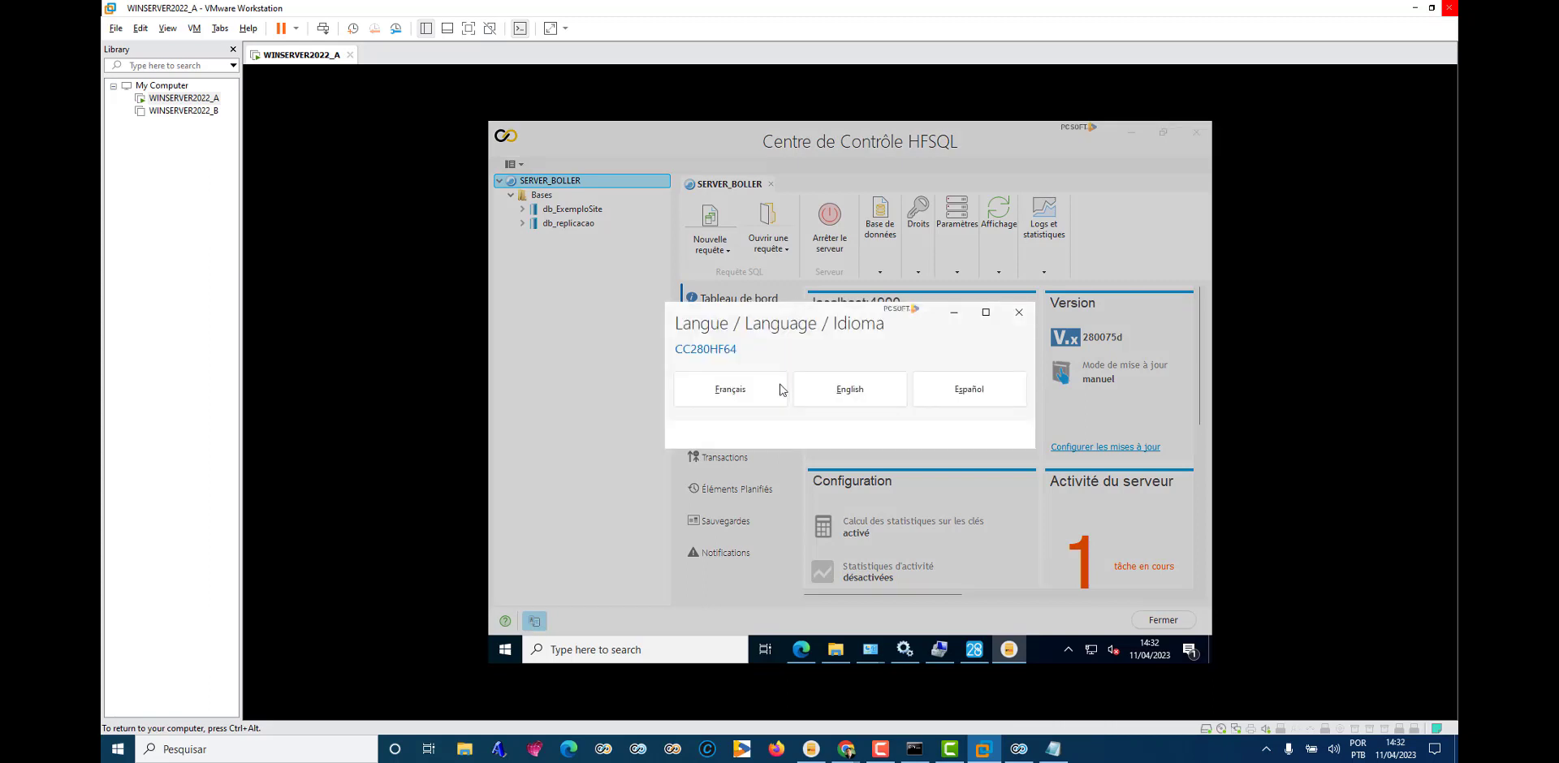
pyautogui.click(860, 392)
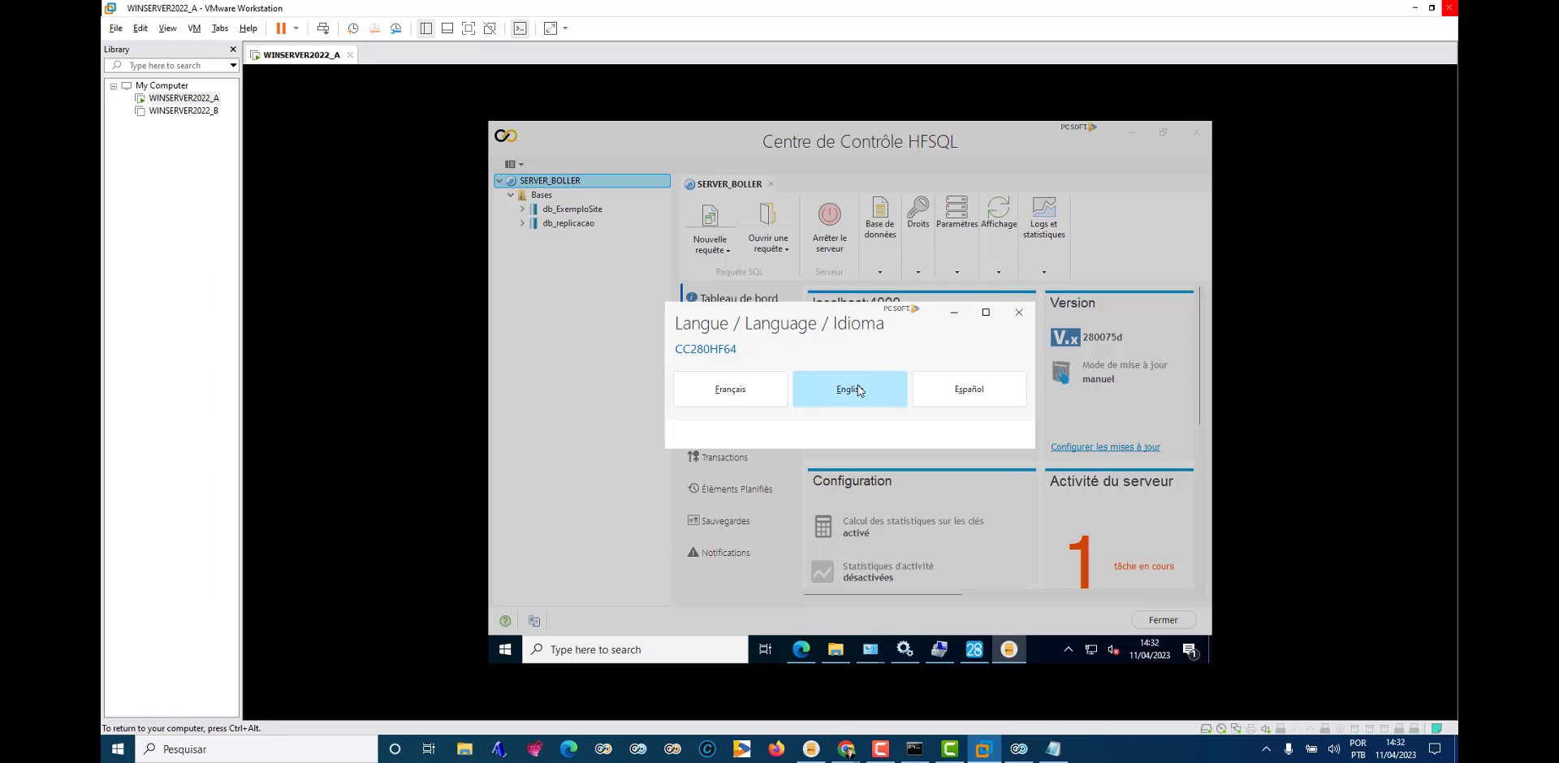
pyautogui.click(860, 391)
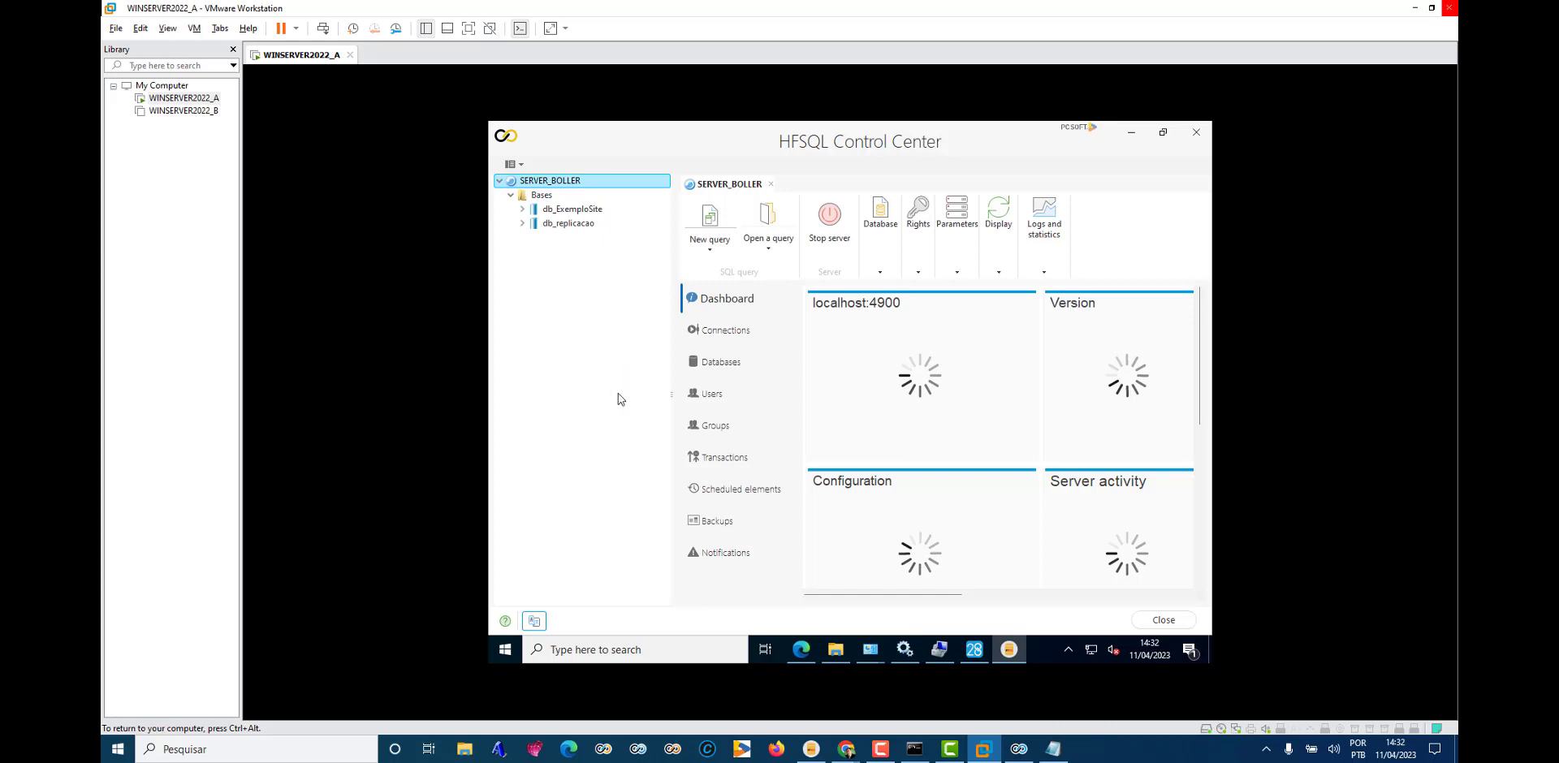
pyautogui.click(504, 623)
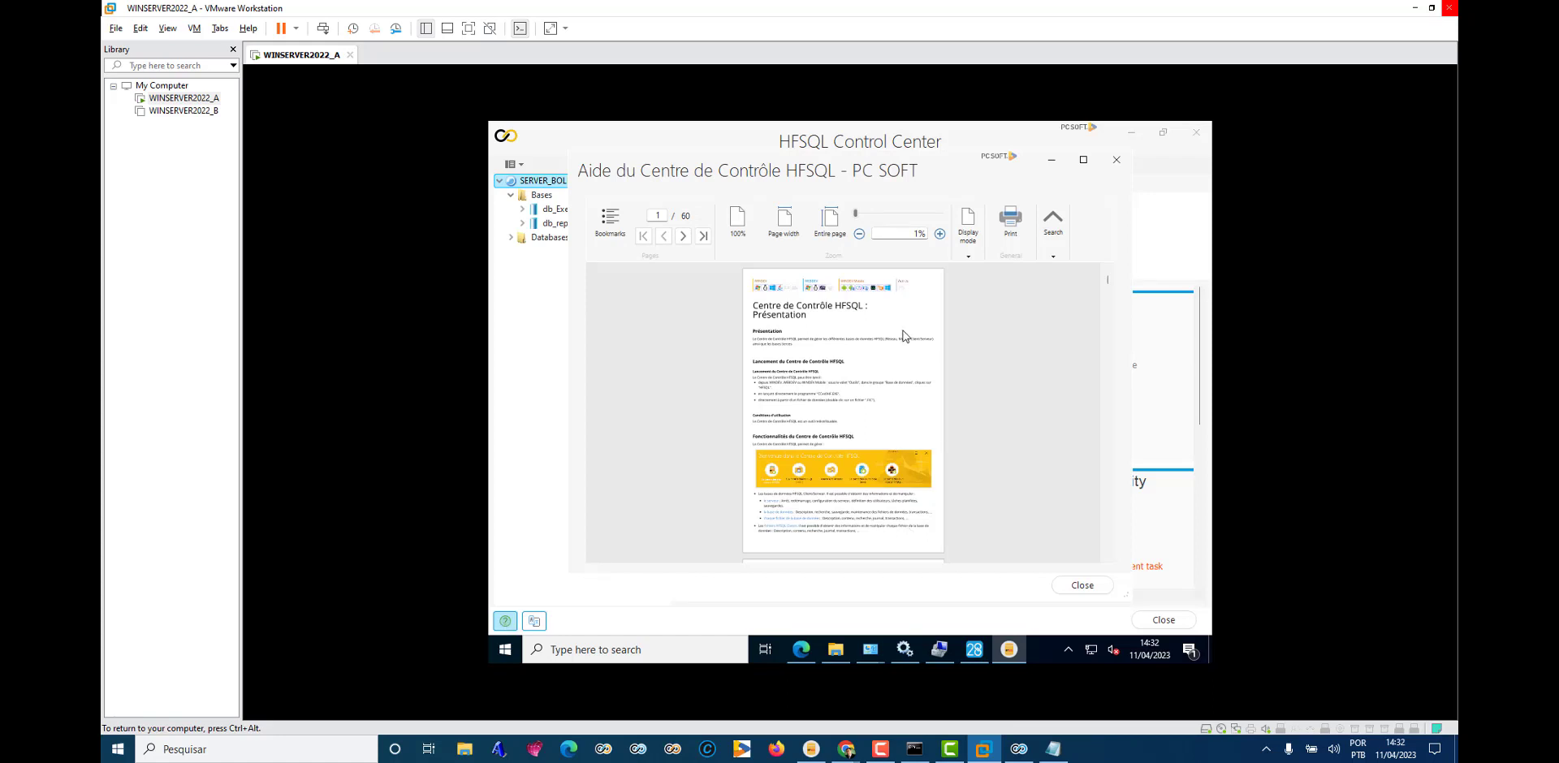
pyautogui.click(1118, 160)
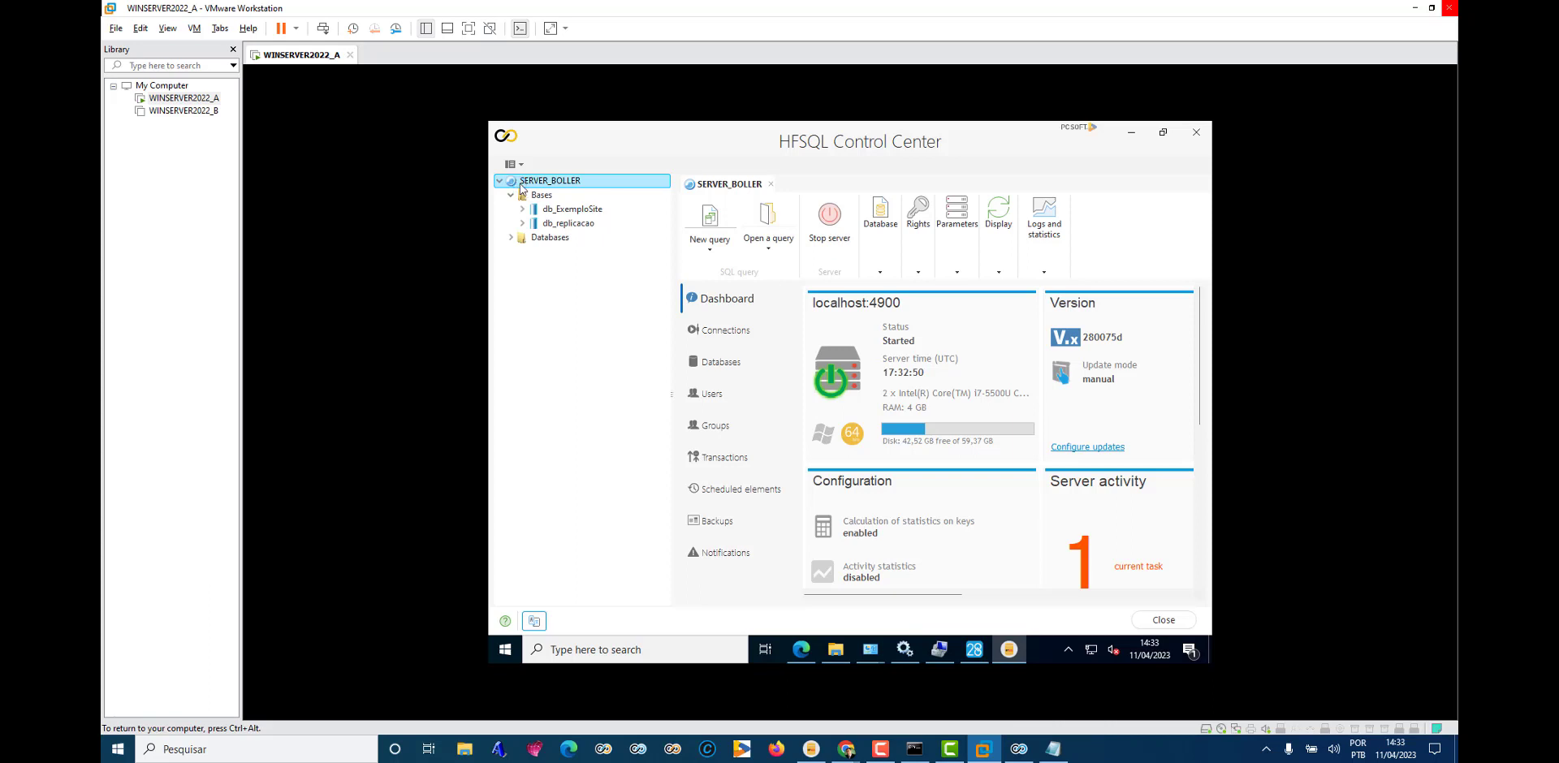
# Open SERVER_BOLLER's Server configuration full-screen and inspect the database and local storage directory paths.
pyautogui.rightClick(511, 184)
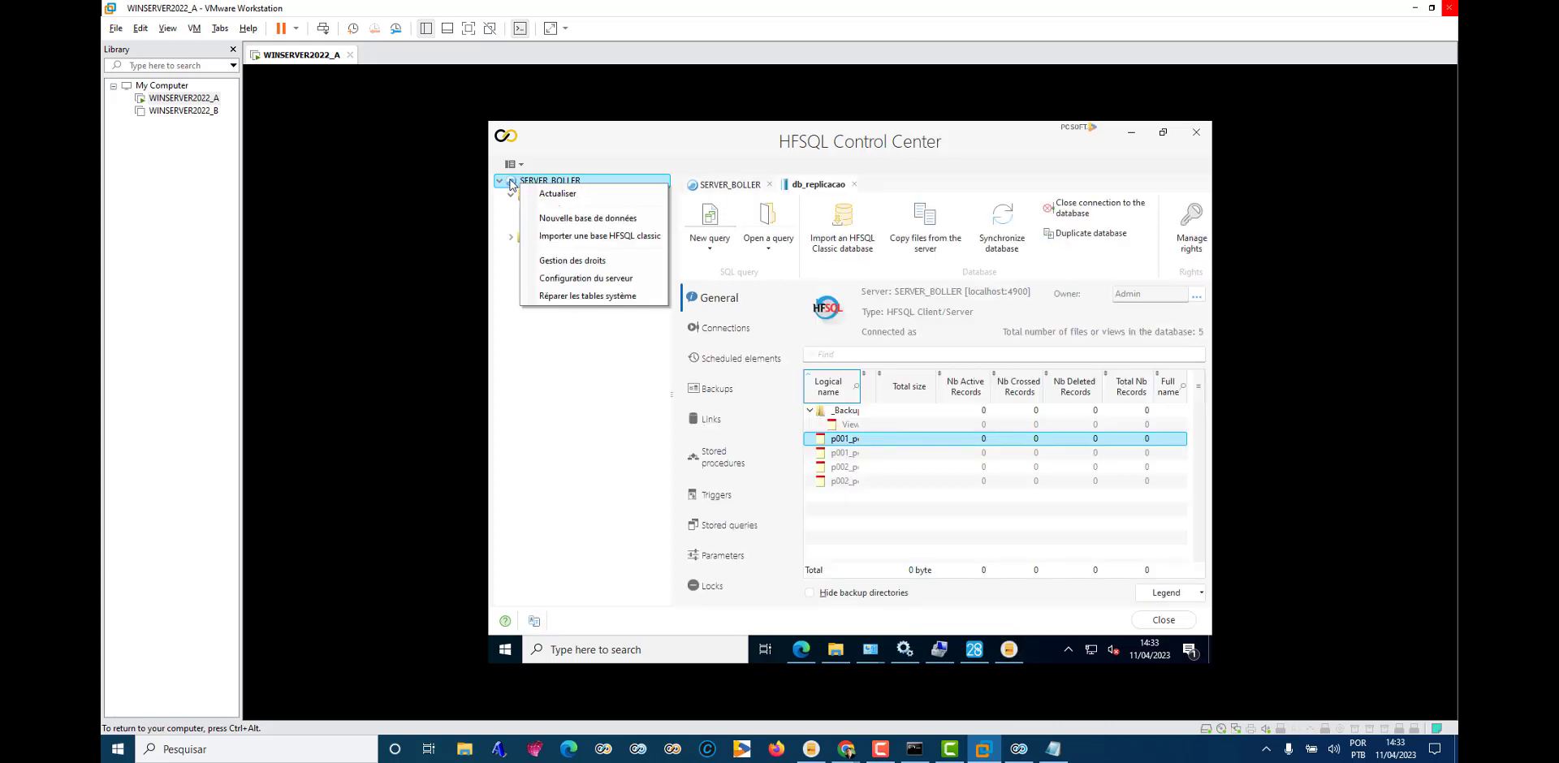
pyautogui.click(585, 279)
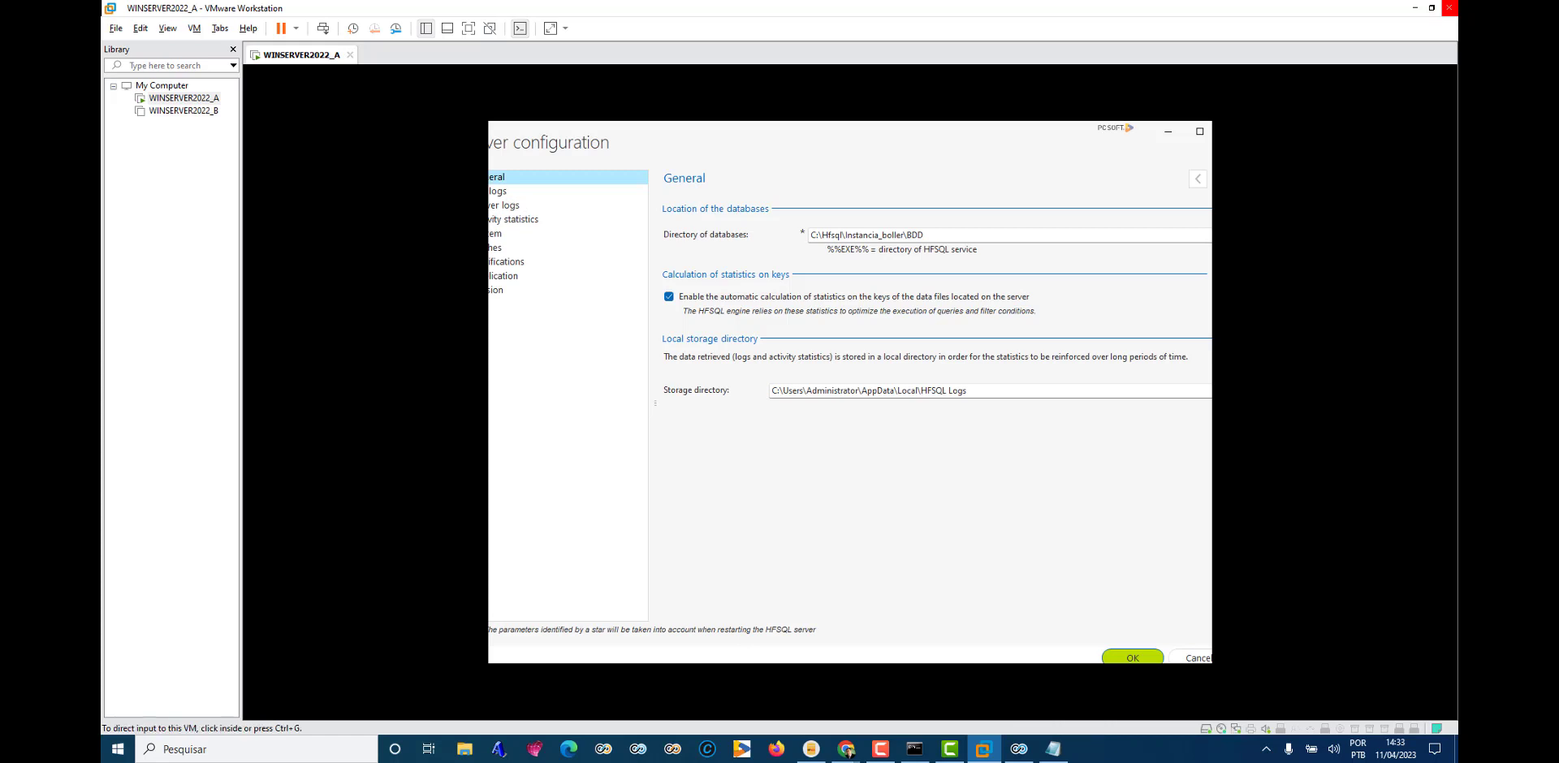
pyautogui.doubleClick(685, 136)
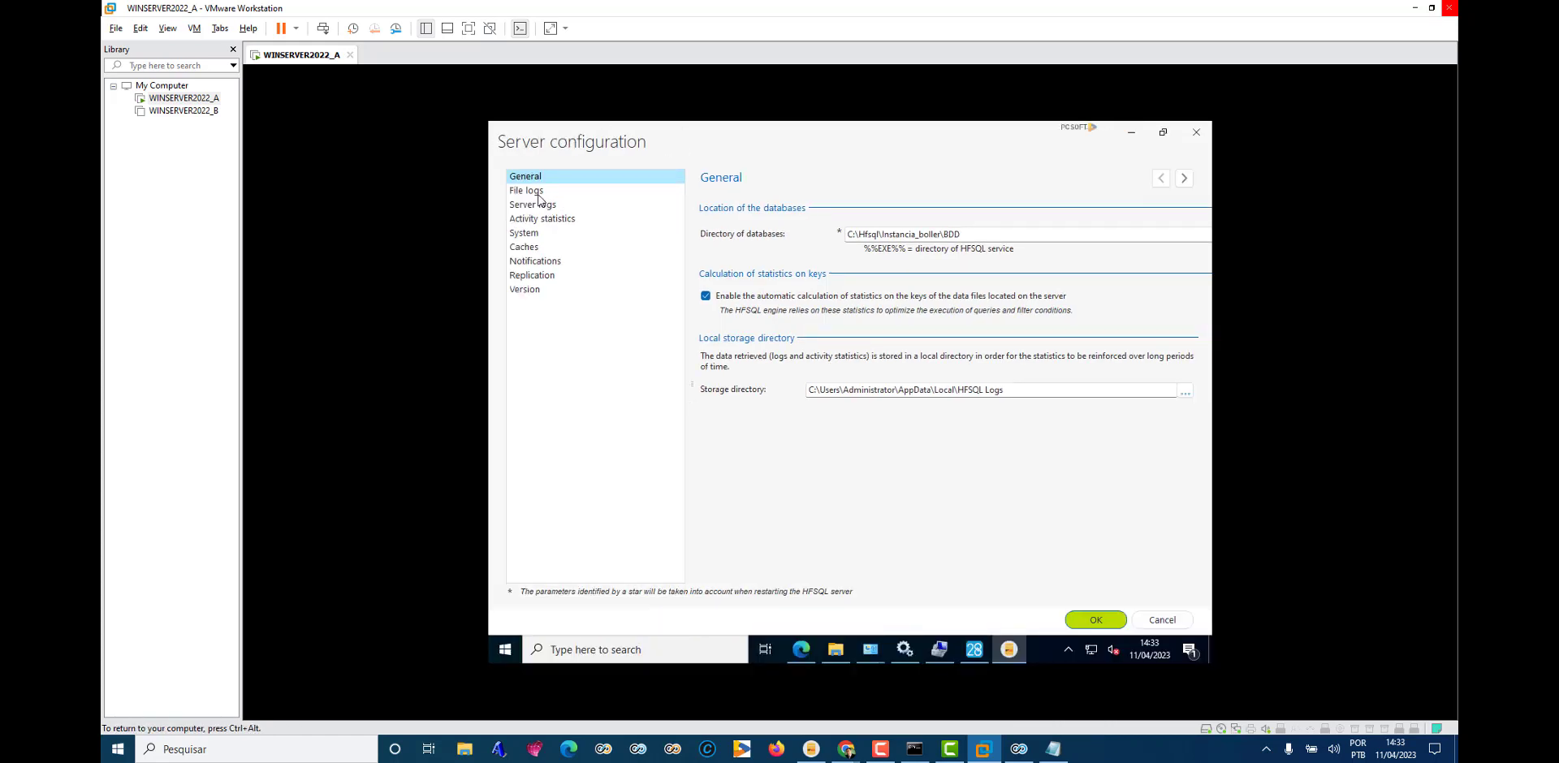
pyautogui.click(905, 234)
pyautogui.doubleClick(972, 234)
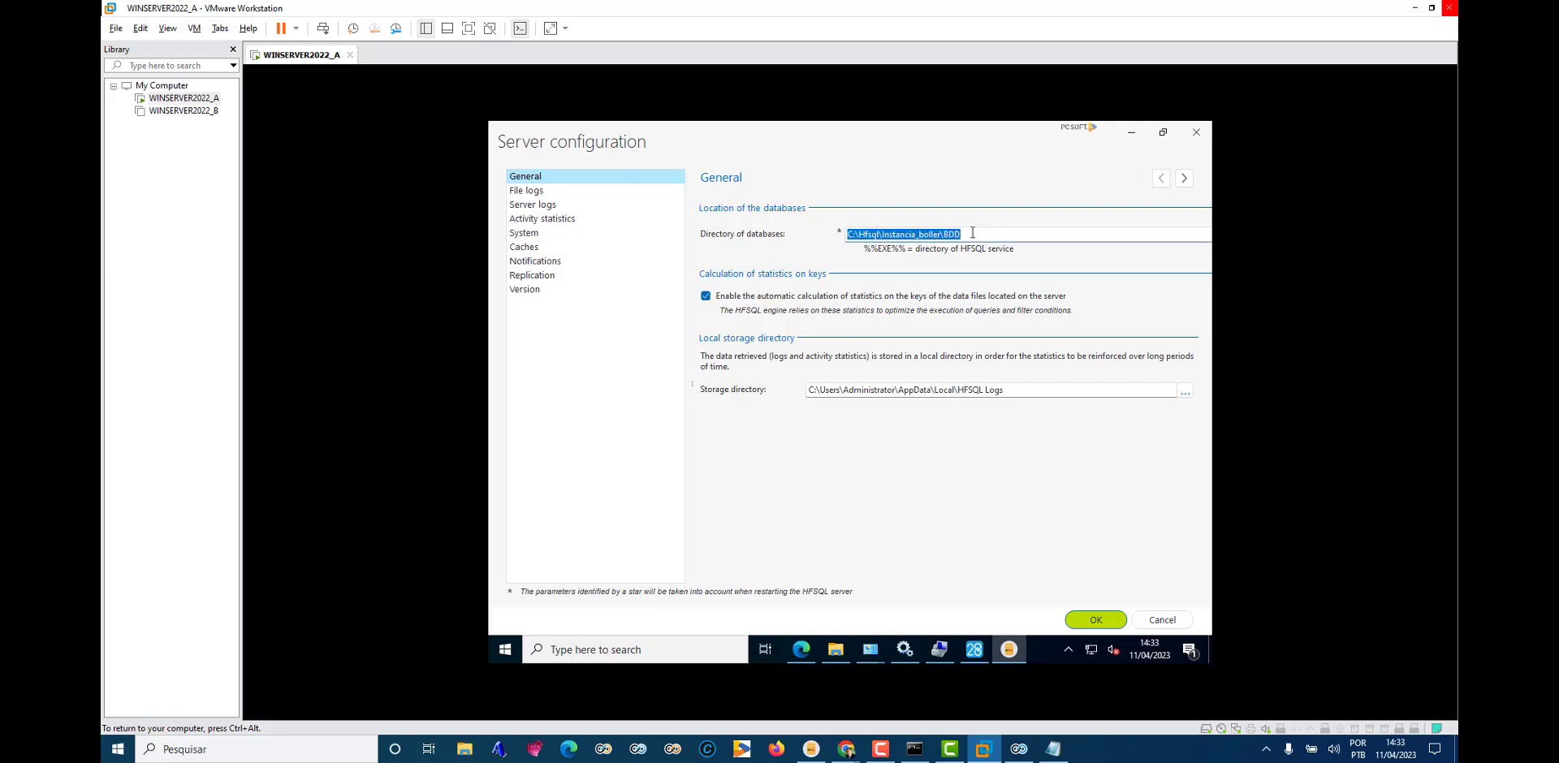
pyautogui.doubleClick(1022, 392)
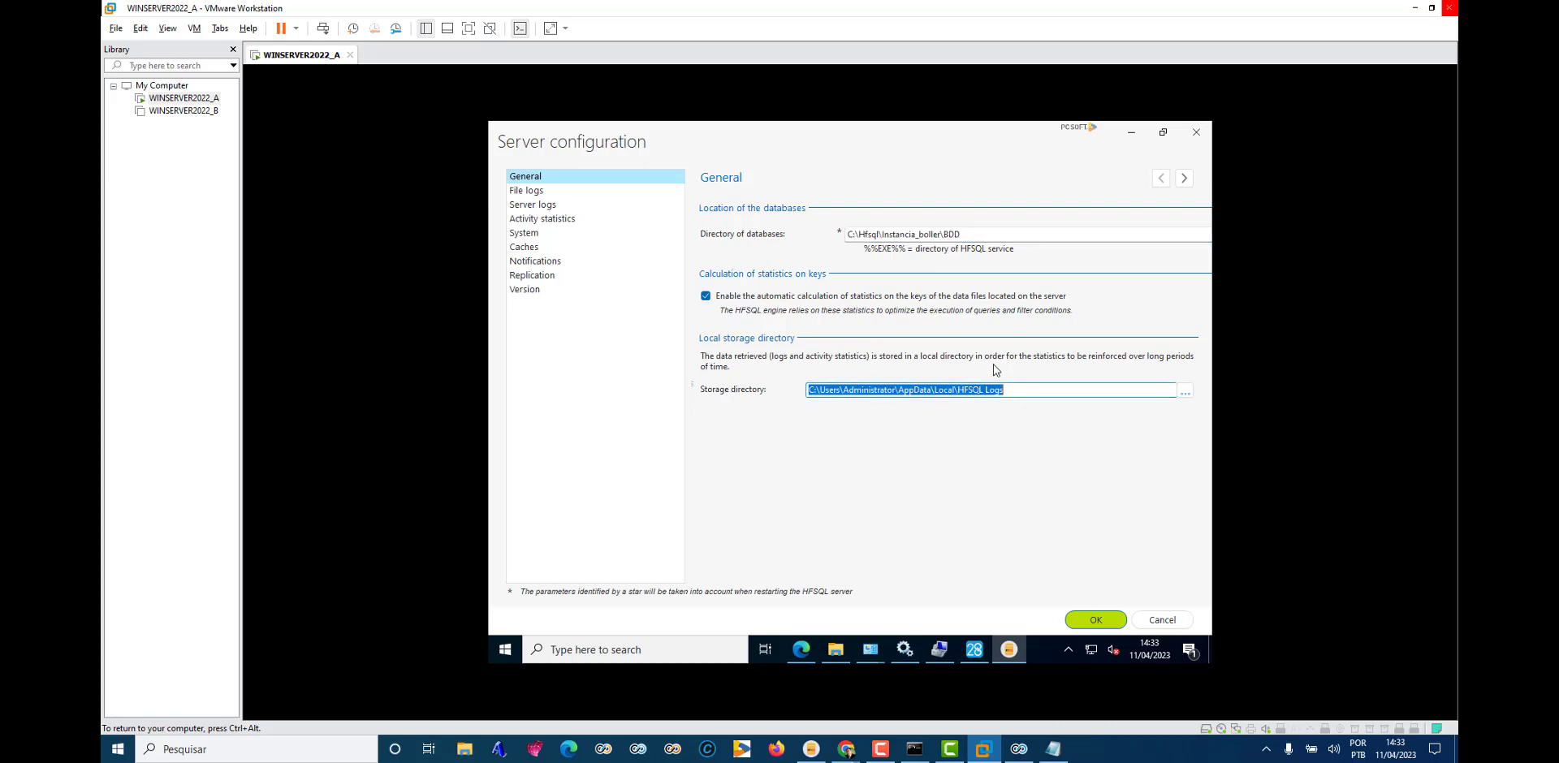
# Review the File logs, Server logs, Activity statistics and System pages, noting listening port 4900.
pyautogui.click(534, 192)
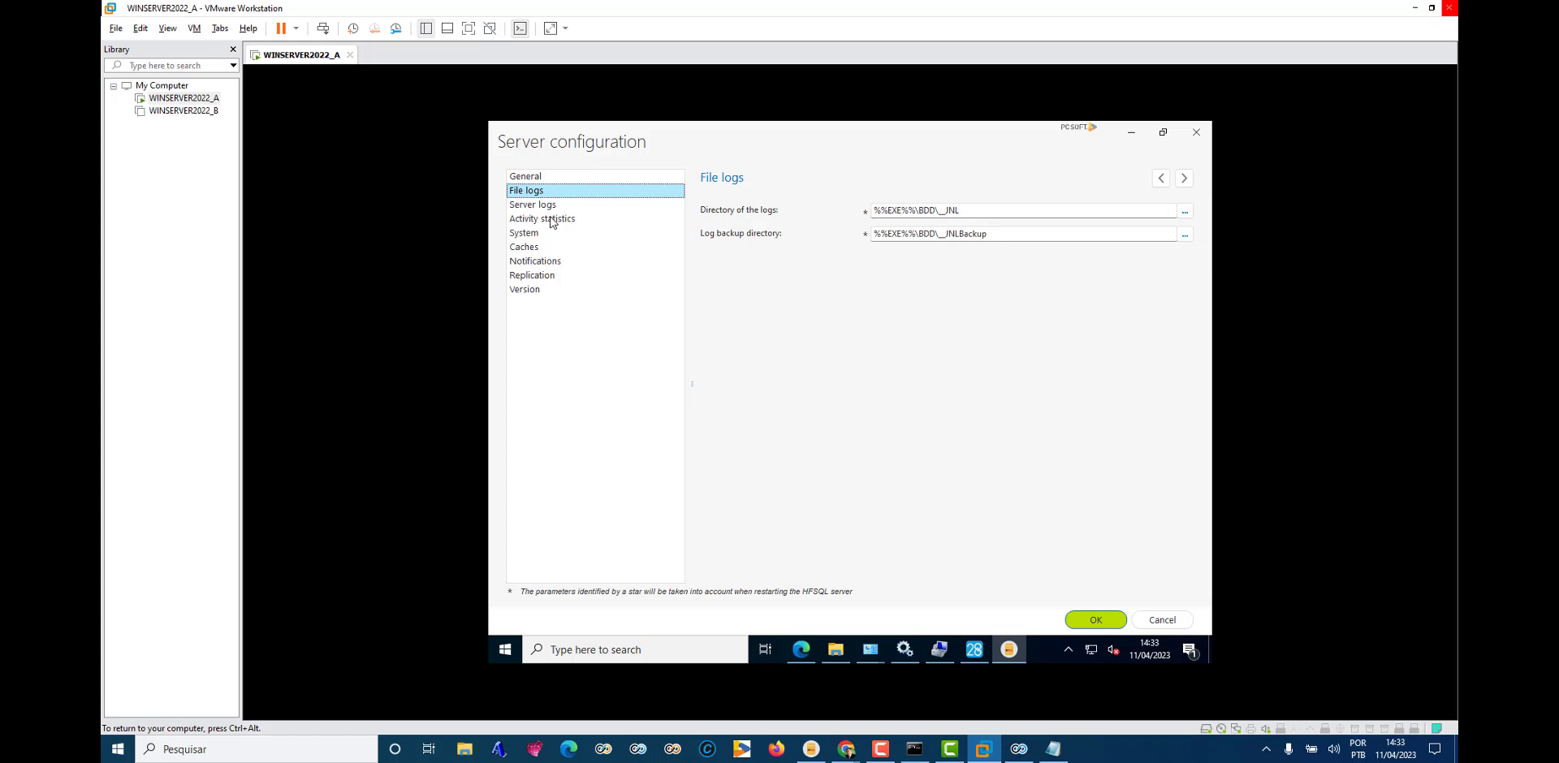
pyautogui.click(549, 213)
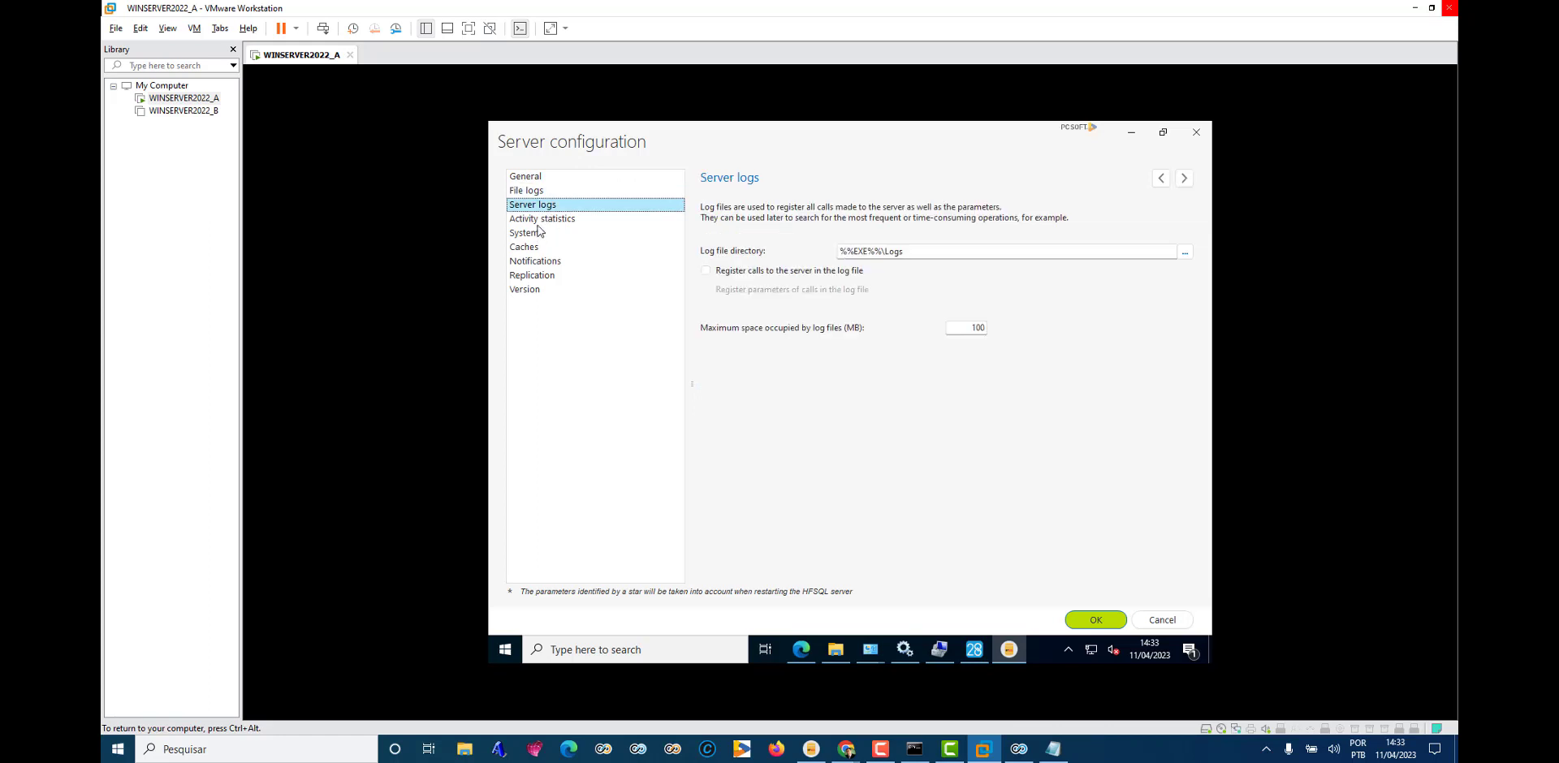
pyautogui.click(538, 225)
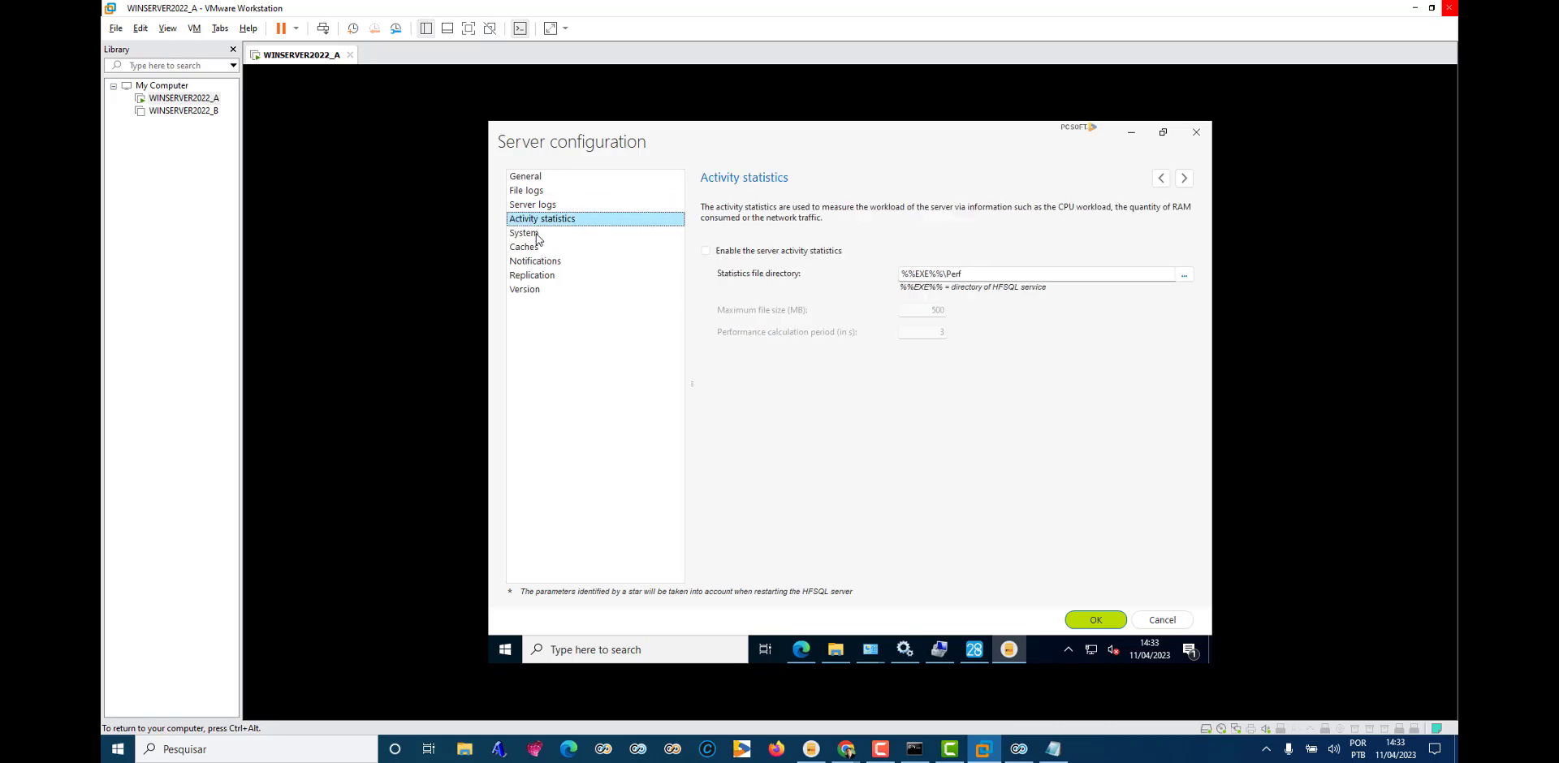
pyautogui.click(536, 235)
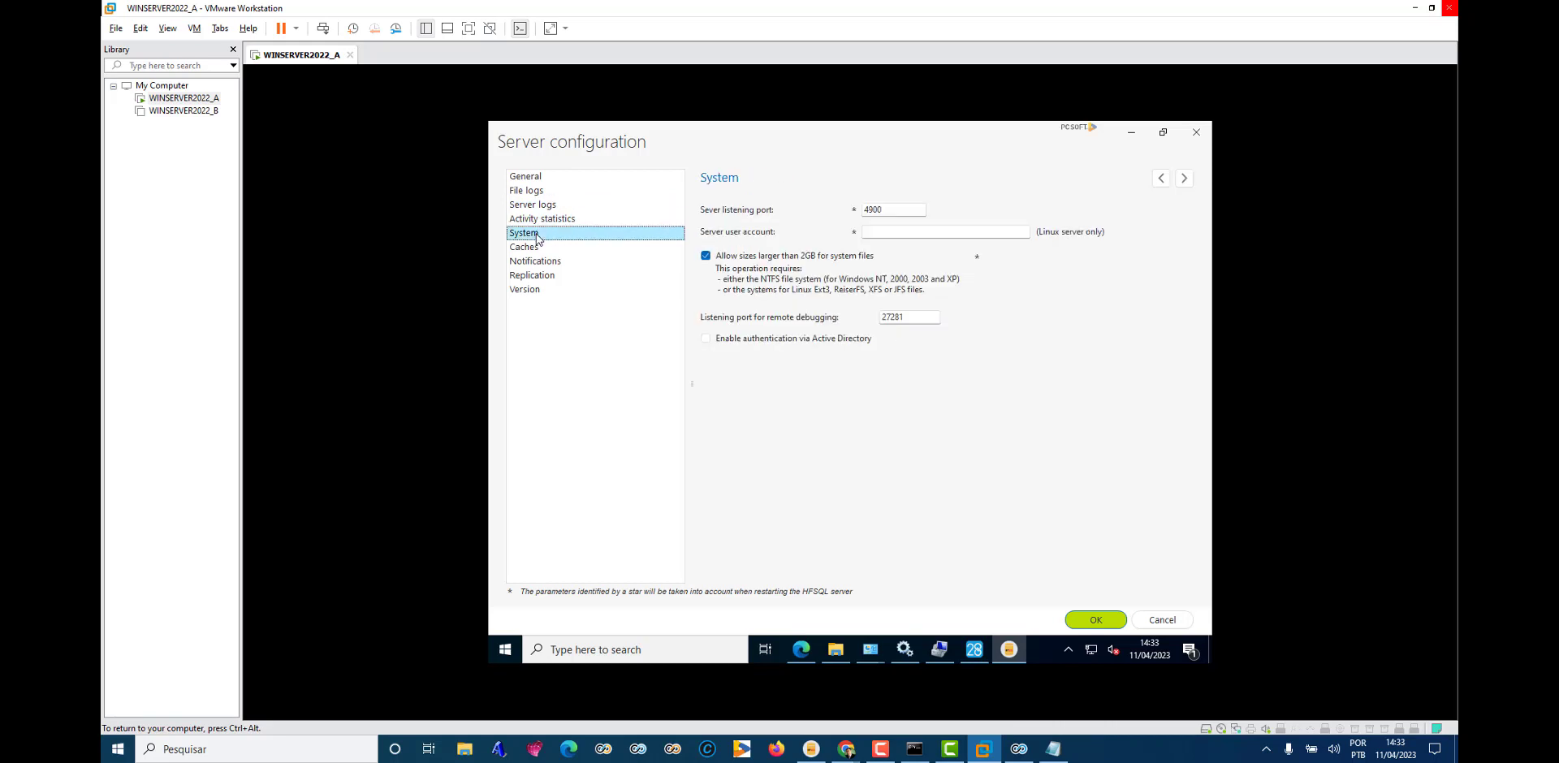
pyautogui.click(886, 210)
# Review the Caches, Notifications, Replication and Version pages.
pyautogui.click(549, 251)
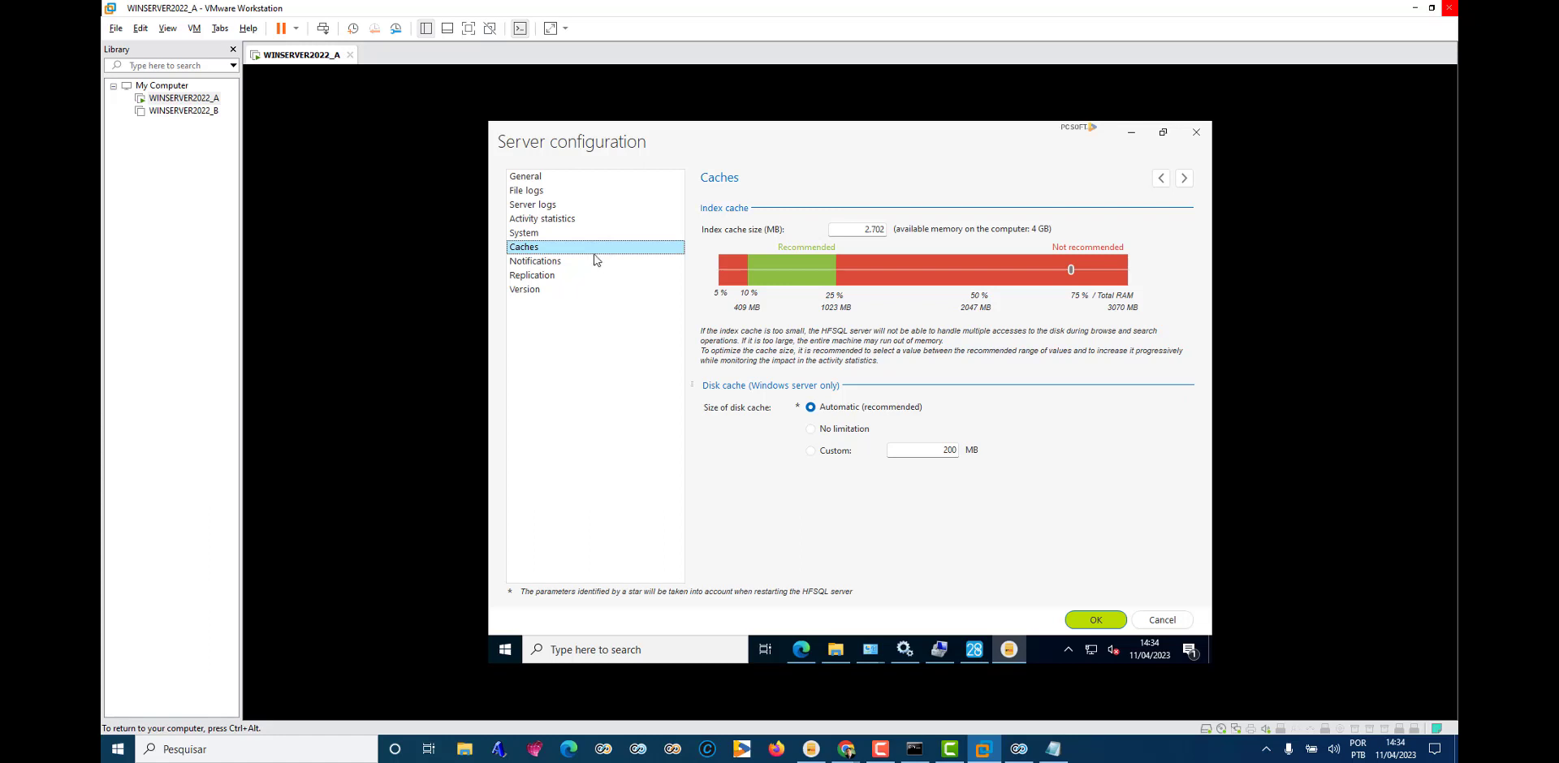
pyautogui.click(553, 265)
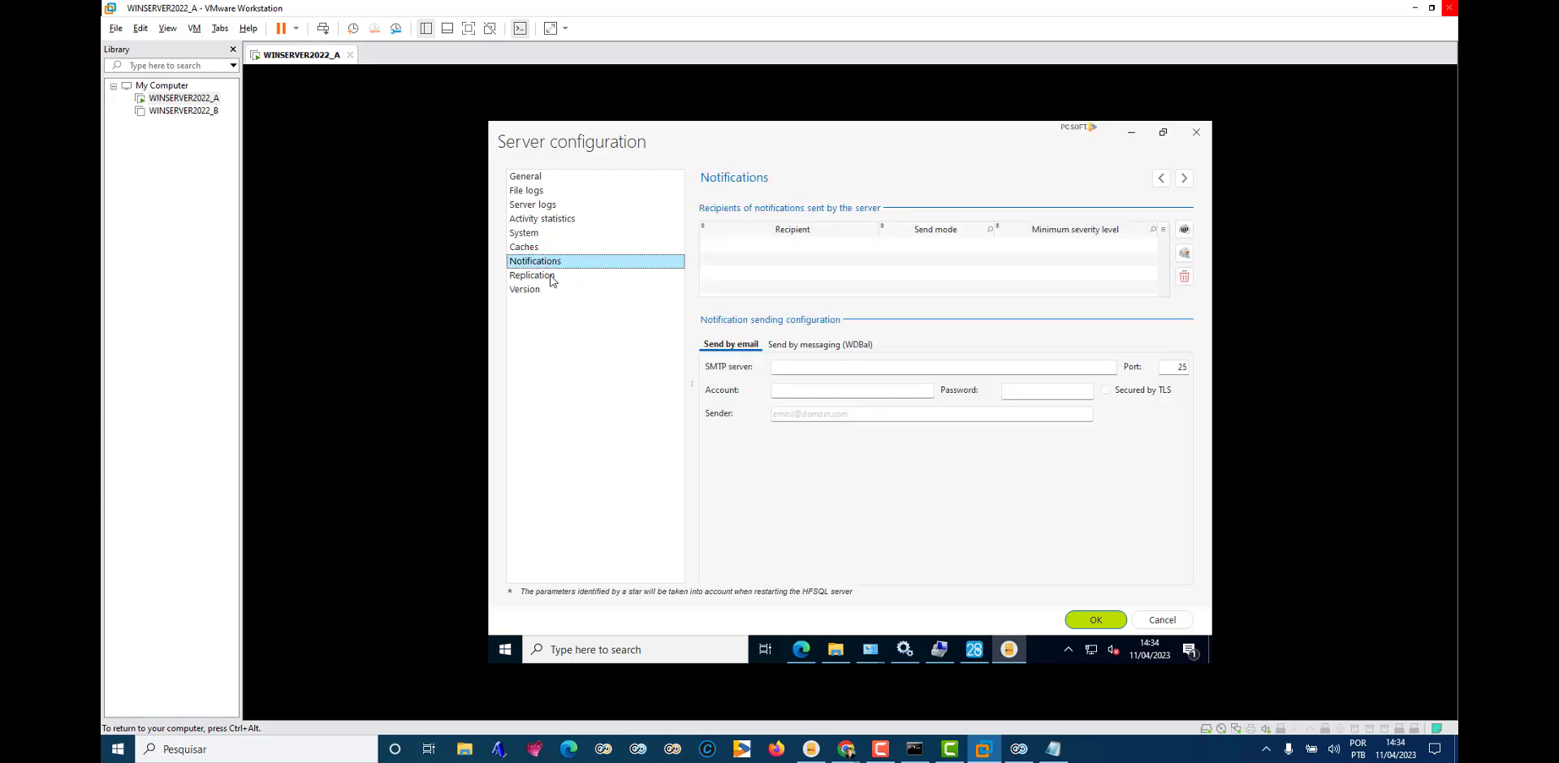
pyautogui.click(551, 280)
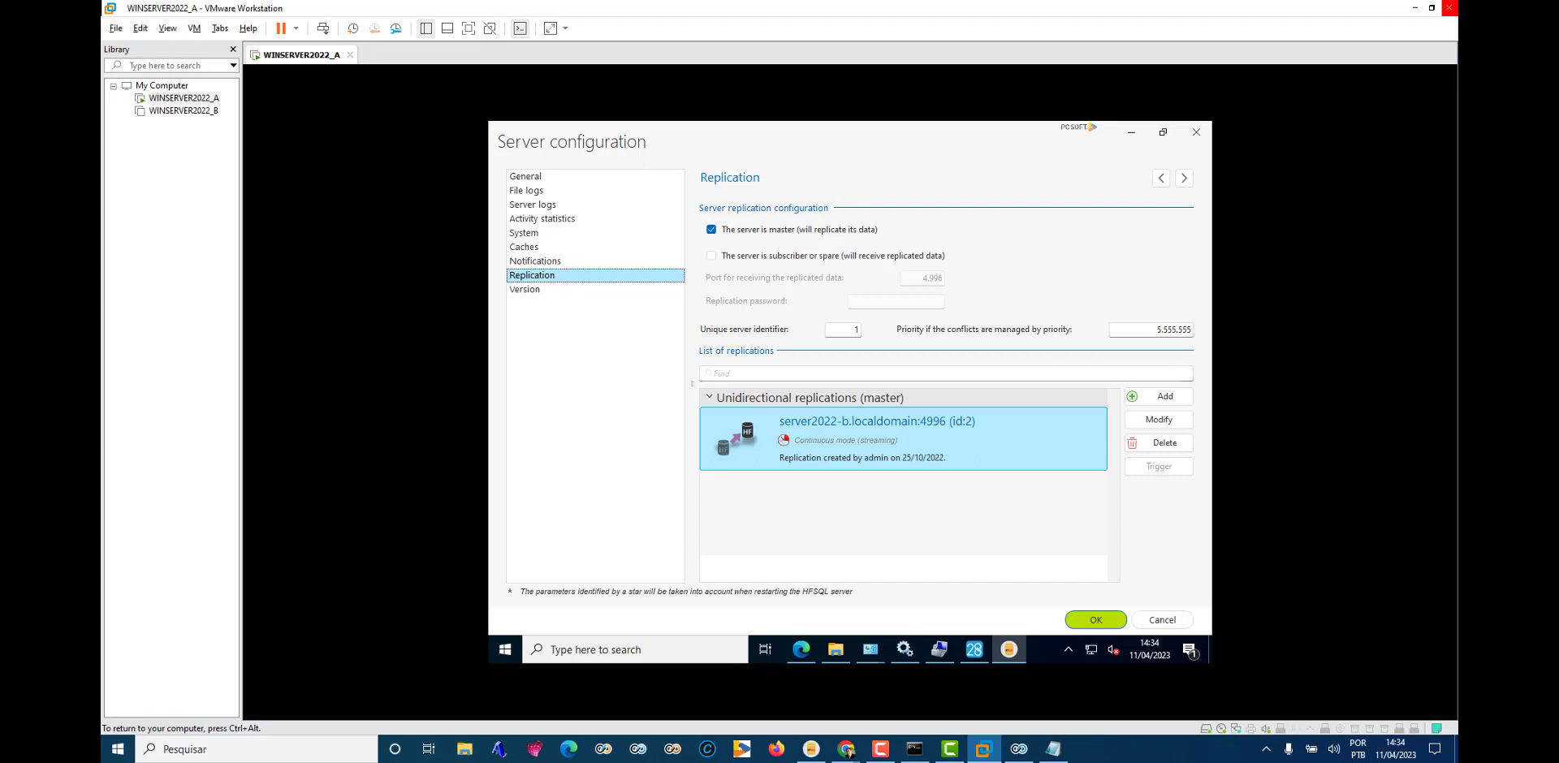
pyautogui.click(556, 297)
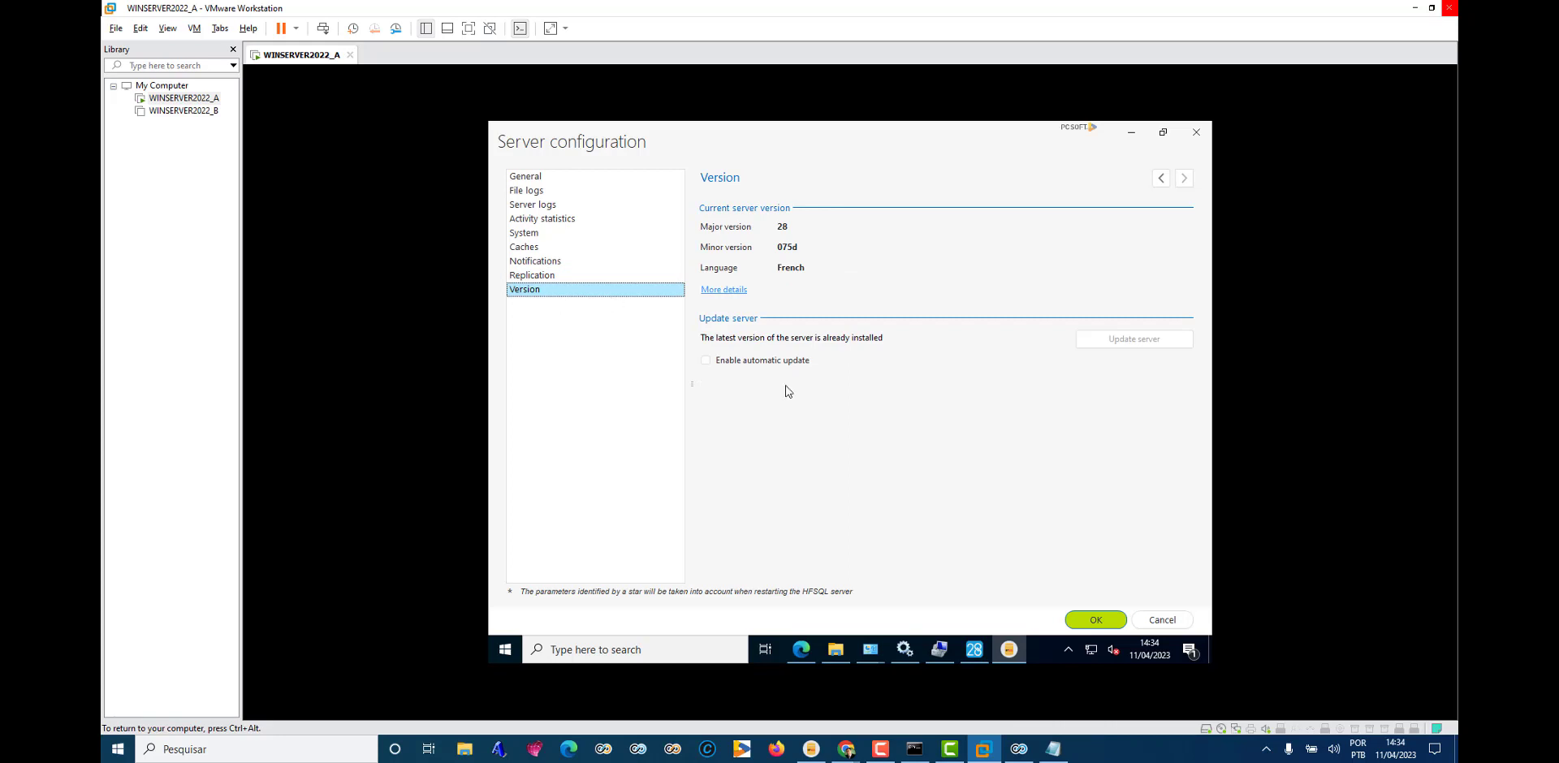
# Enable automatic updates from the PC SOFT update server every Sunday and save with OK.
pyautogui.click(739, 363)
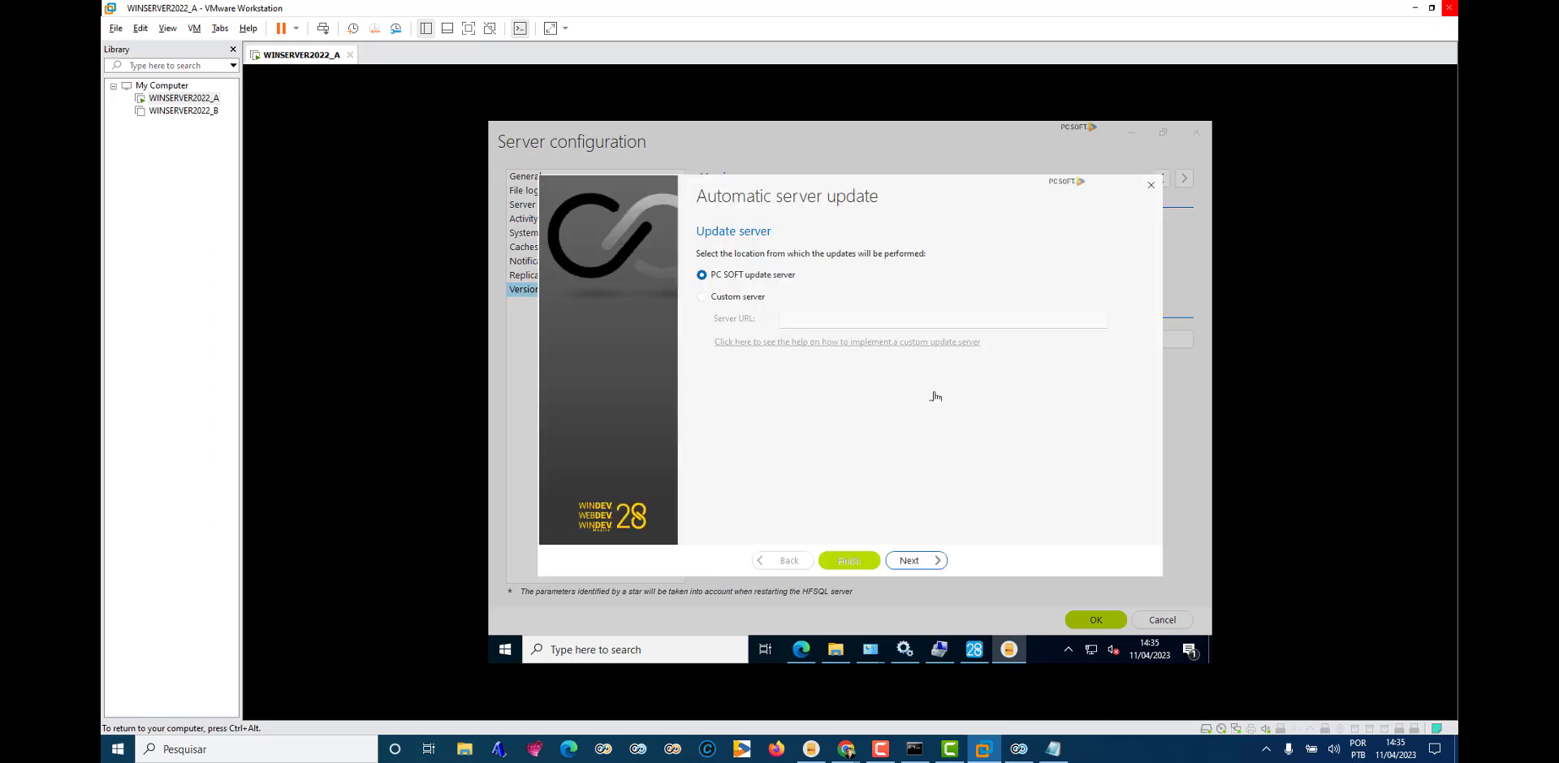
pyautogui.click(921, 567)
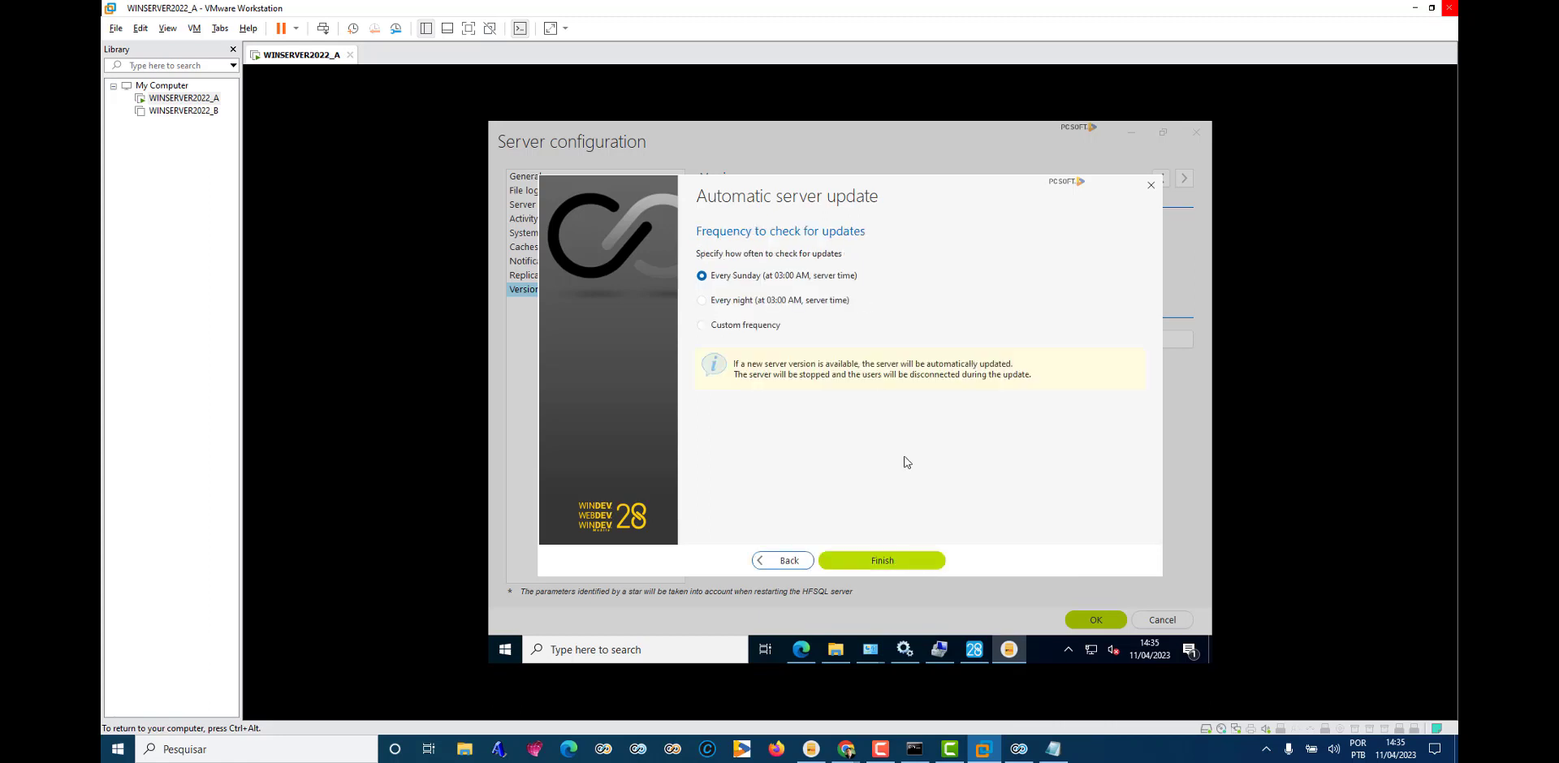
pyautogui.click(897, 562)
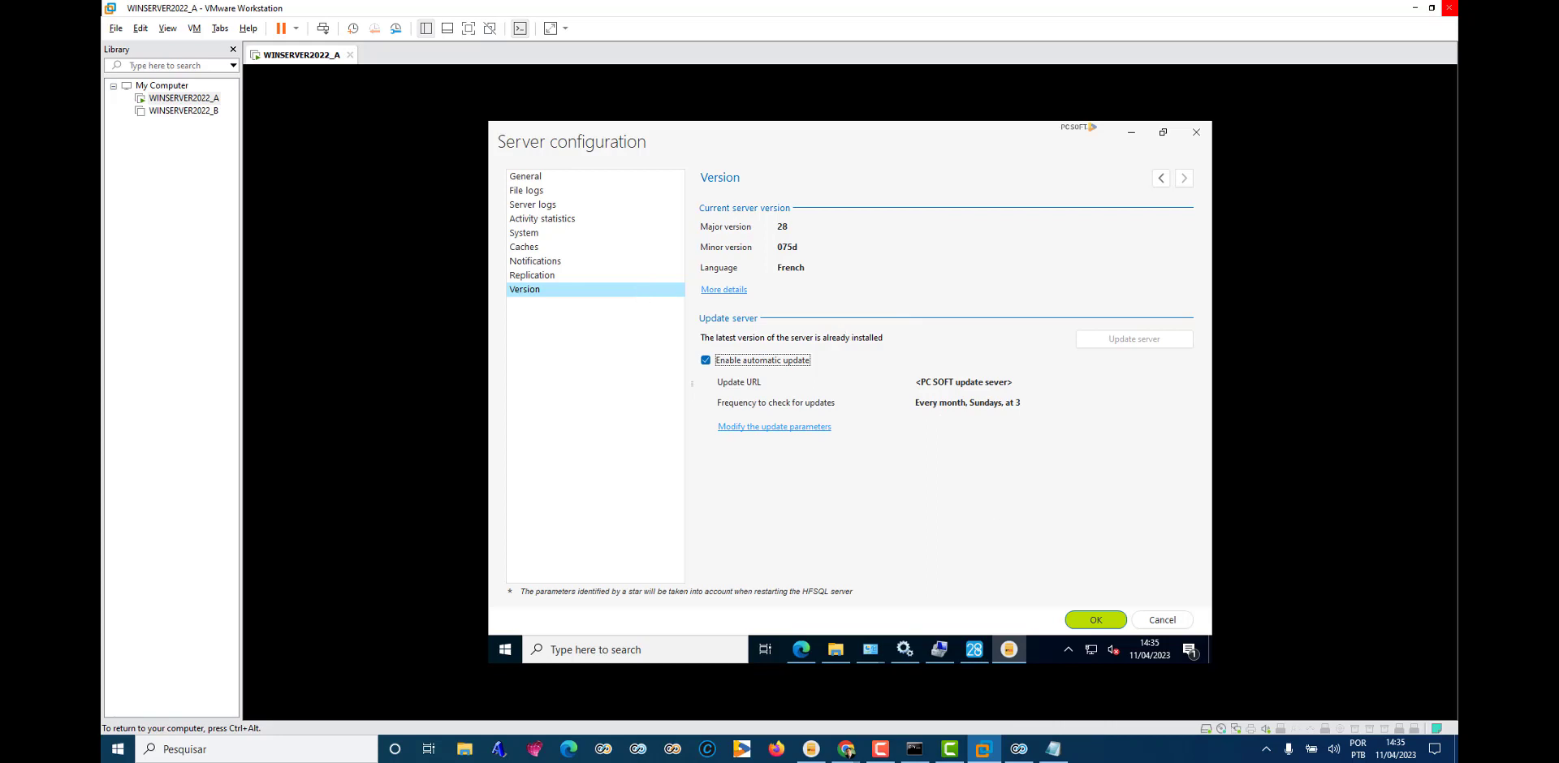
pyautogui.click(1096, 622)
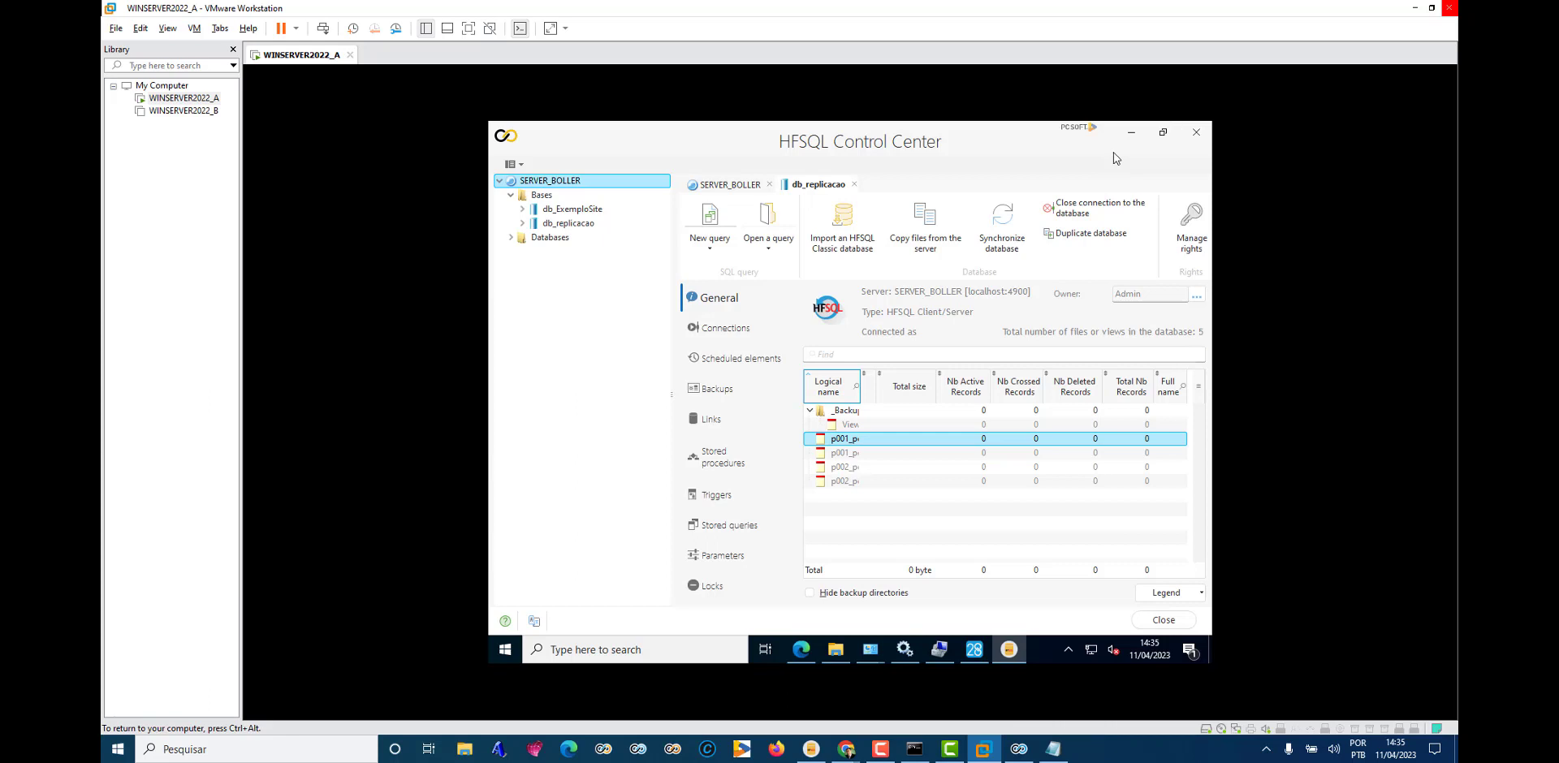
# Close the HFSQL Control Center, minimize Edge, glance at Jitsi in Chrome, then return to the VM.
pyautogui.click(1195, 131)
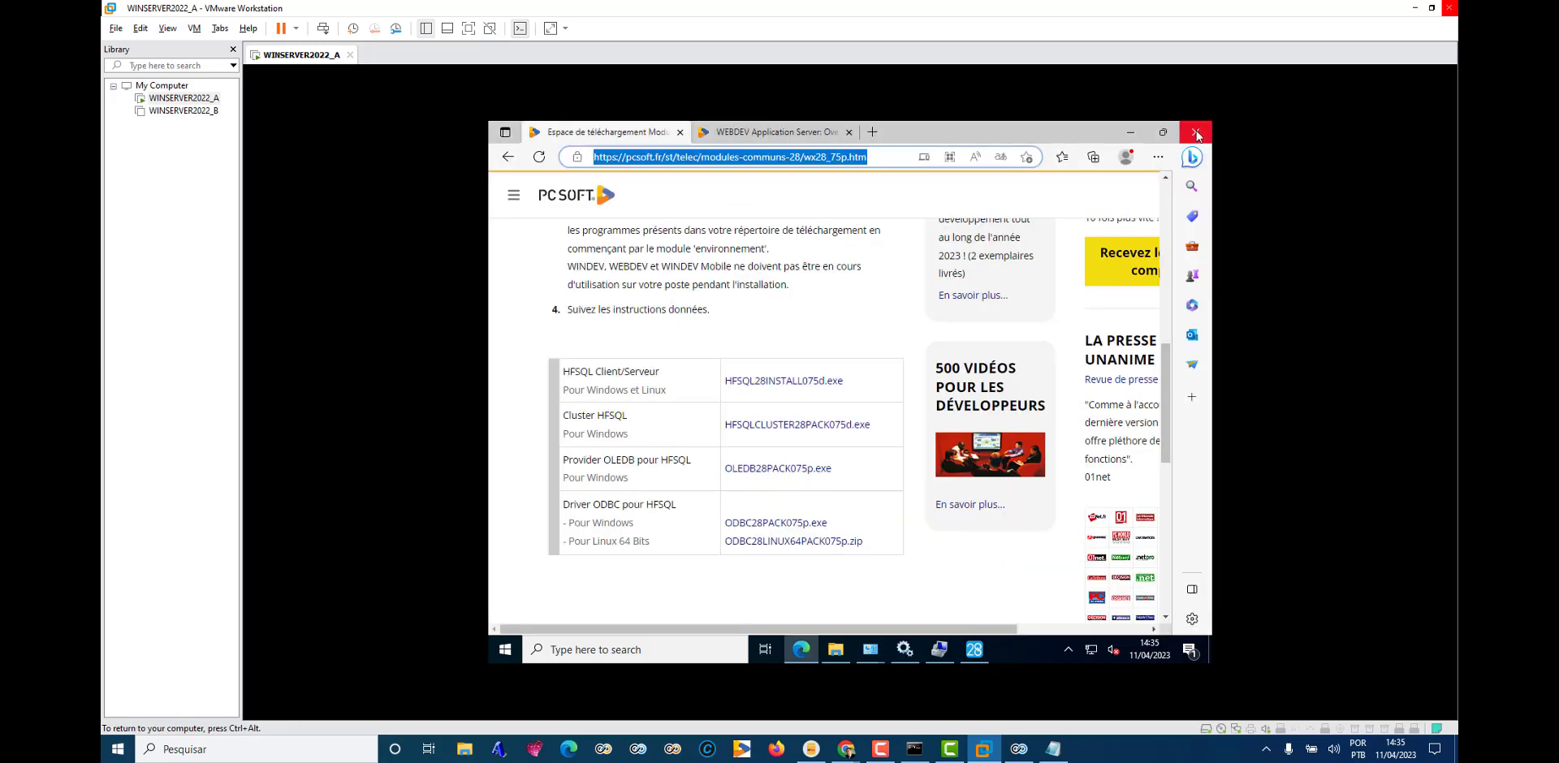
pyautogui.click(1130, 133)
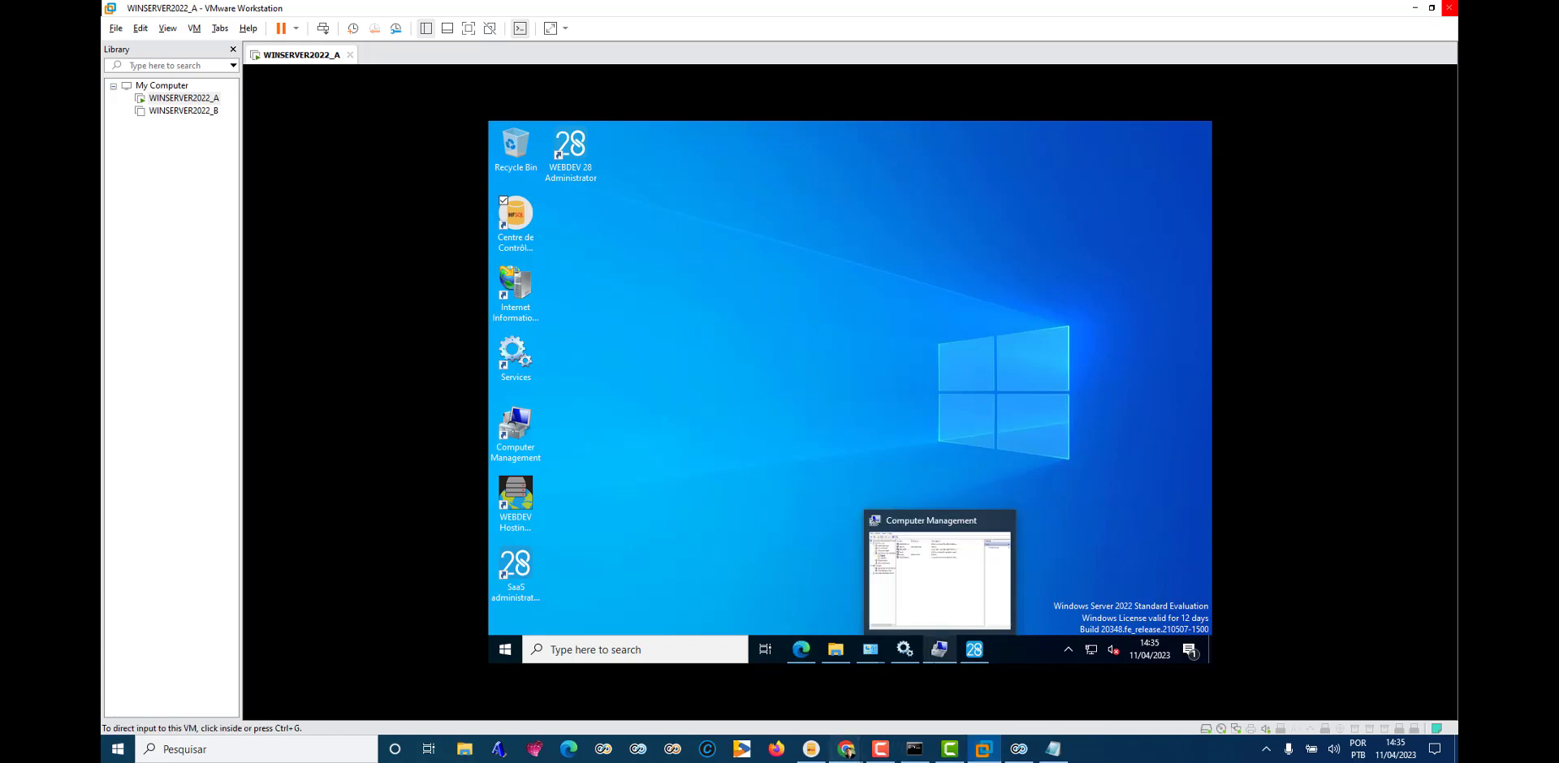
pyautogui.moveTo(847, 750)
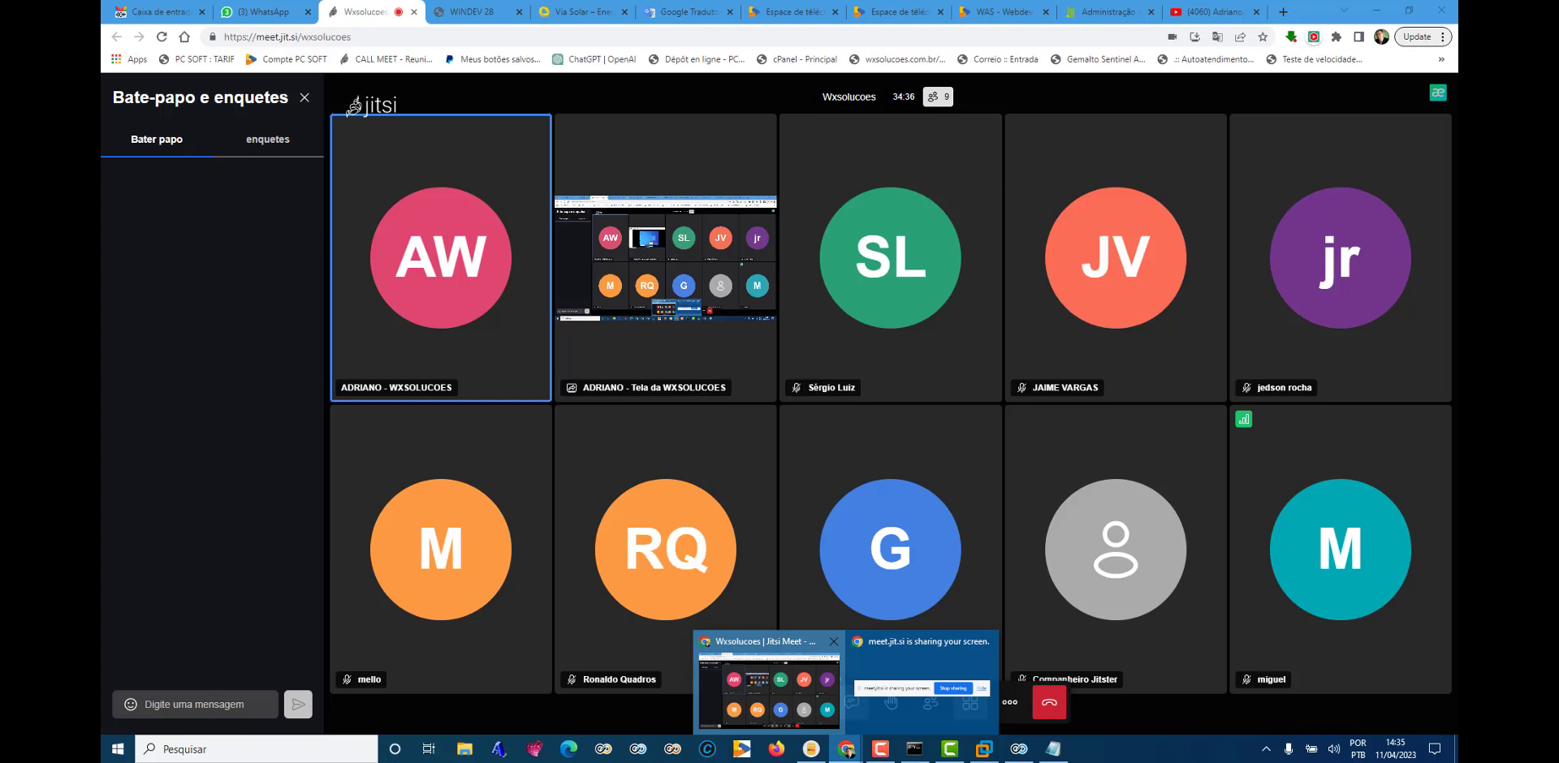
pyautogui.click(769, 687)
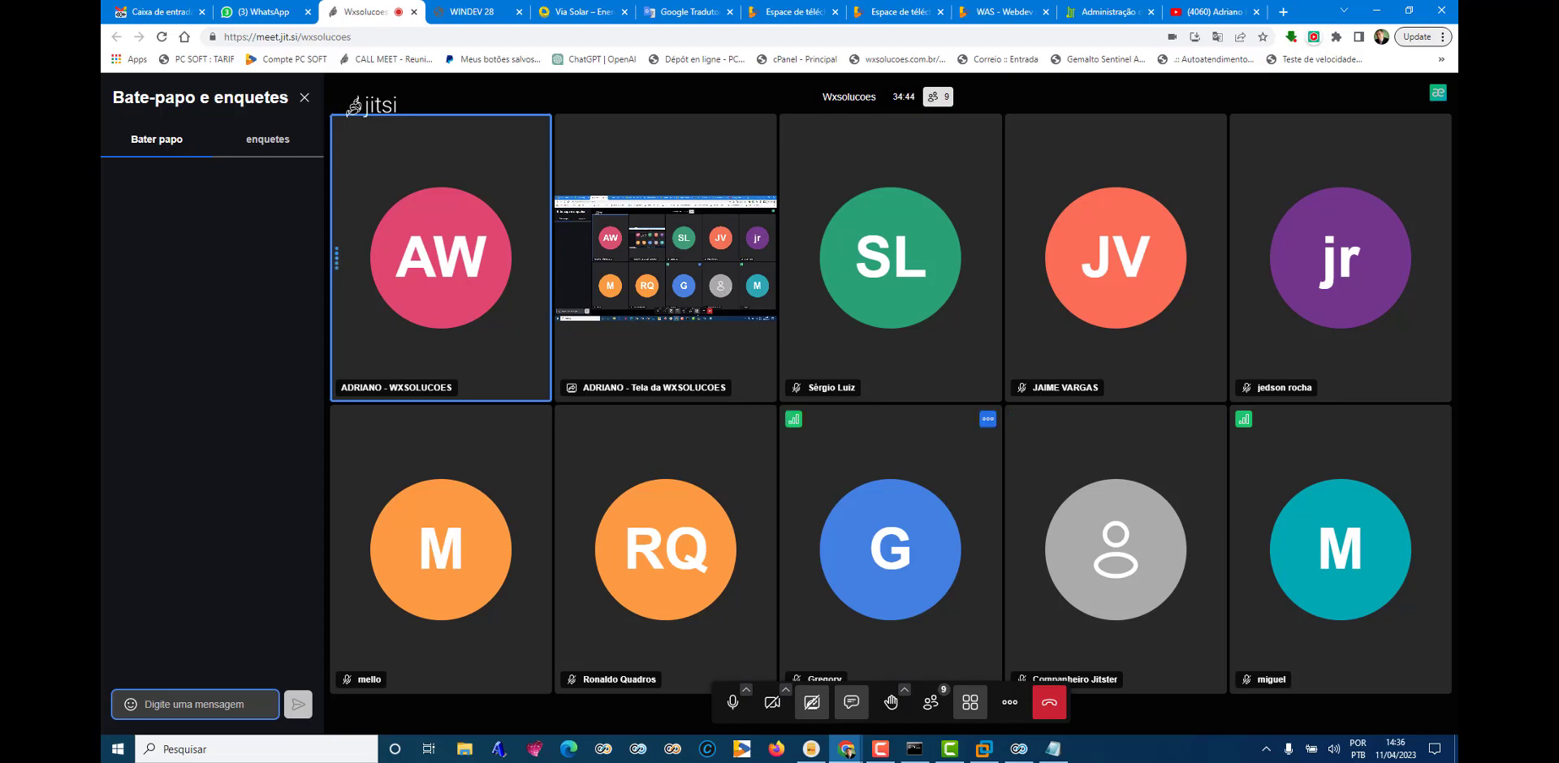
pyautogui.moveTo(984, 749)
pyautogui.click(984, 662)
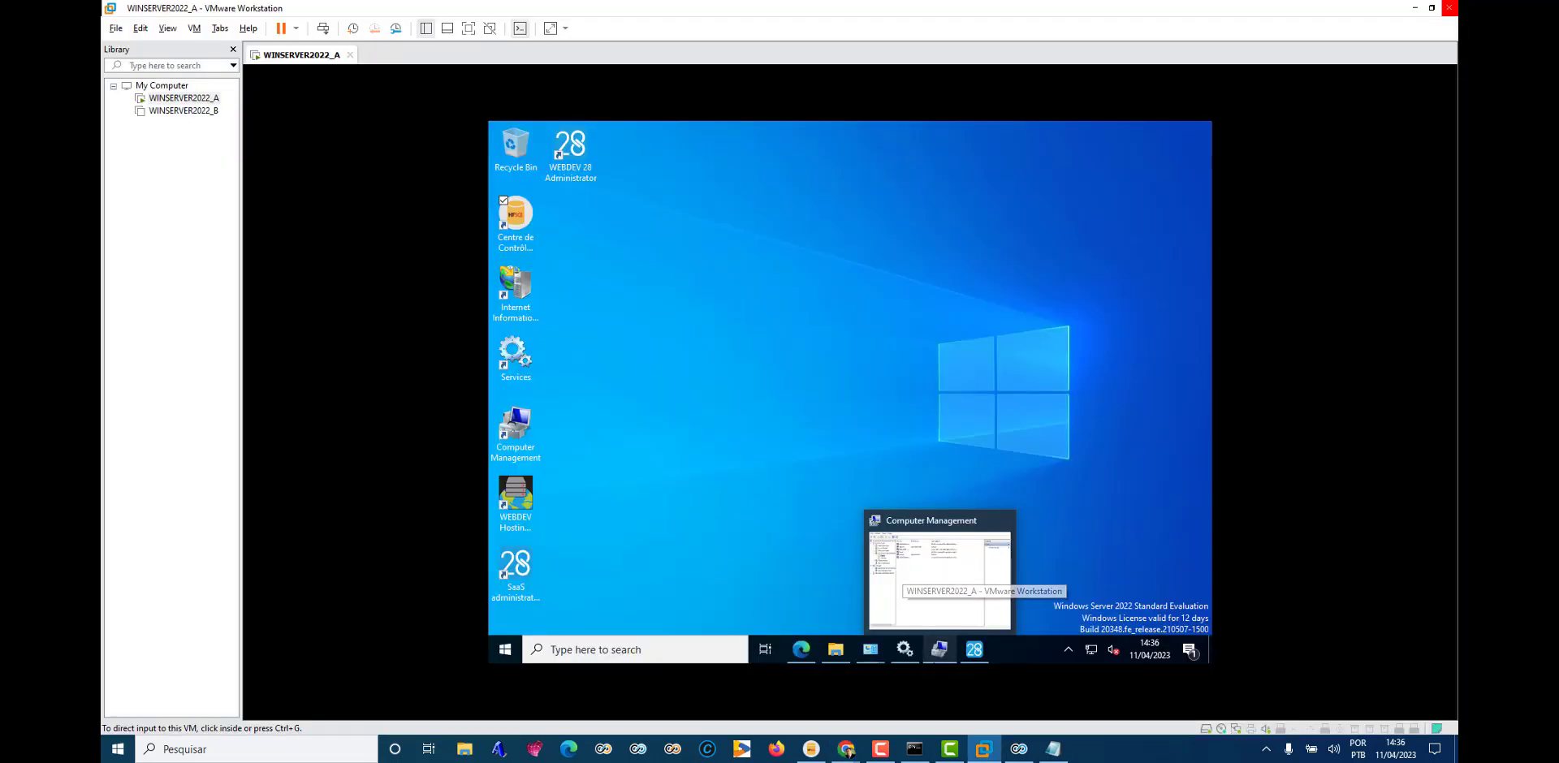
# Browse from PC SOFT downloads into 'Serveur HFSQL 28 - Installation - 075d' and run WX280PACKHFSQLCS.
pyautogui.click(837, 650)
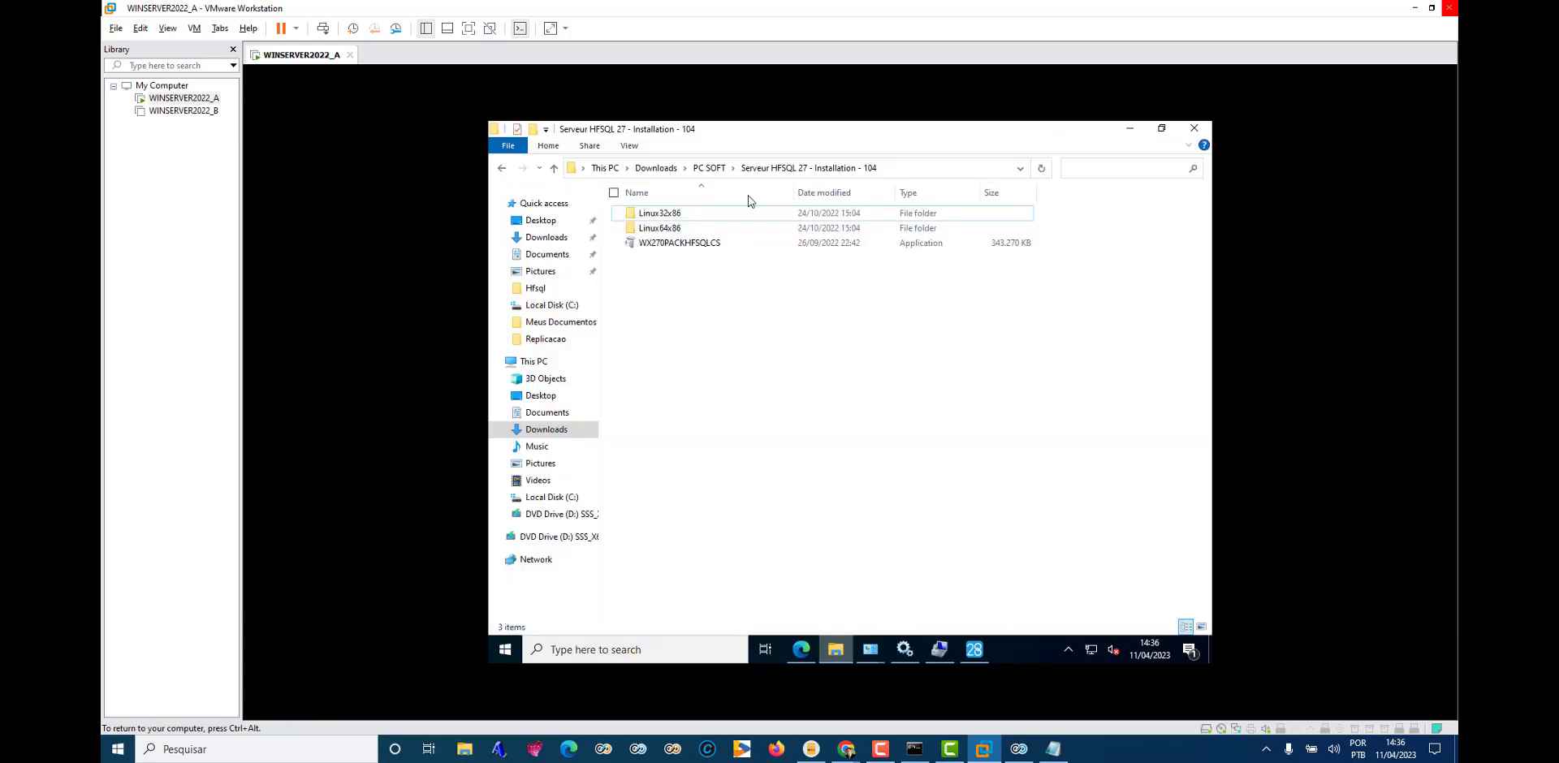
pyautogui.click(703, 168)
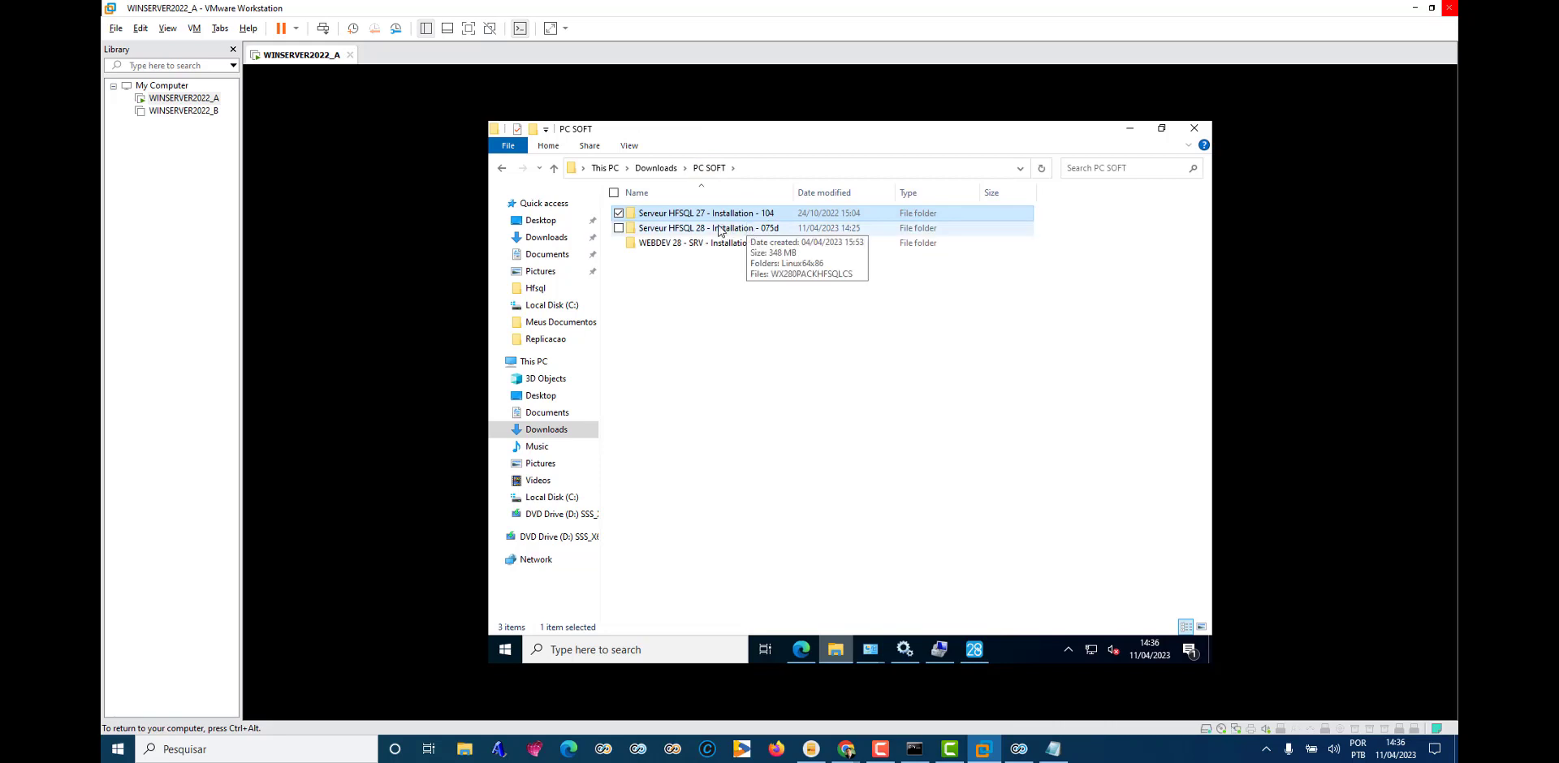
pyautogui.doubleClick(719, 228)
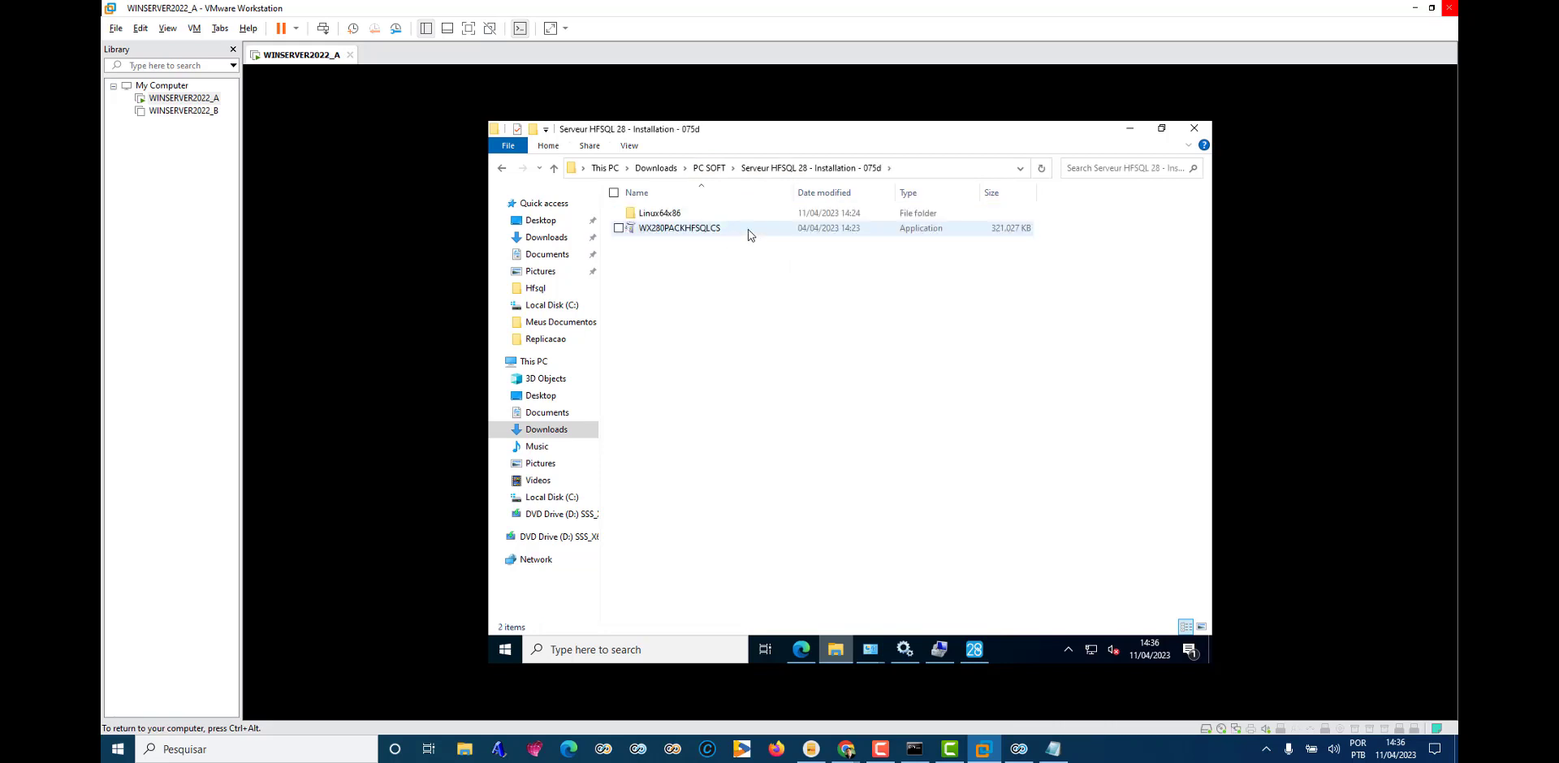
pyautogui.click(748, 229)
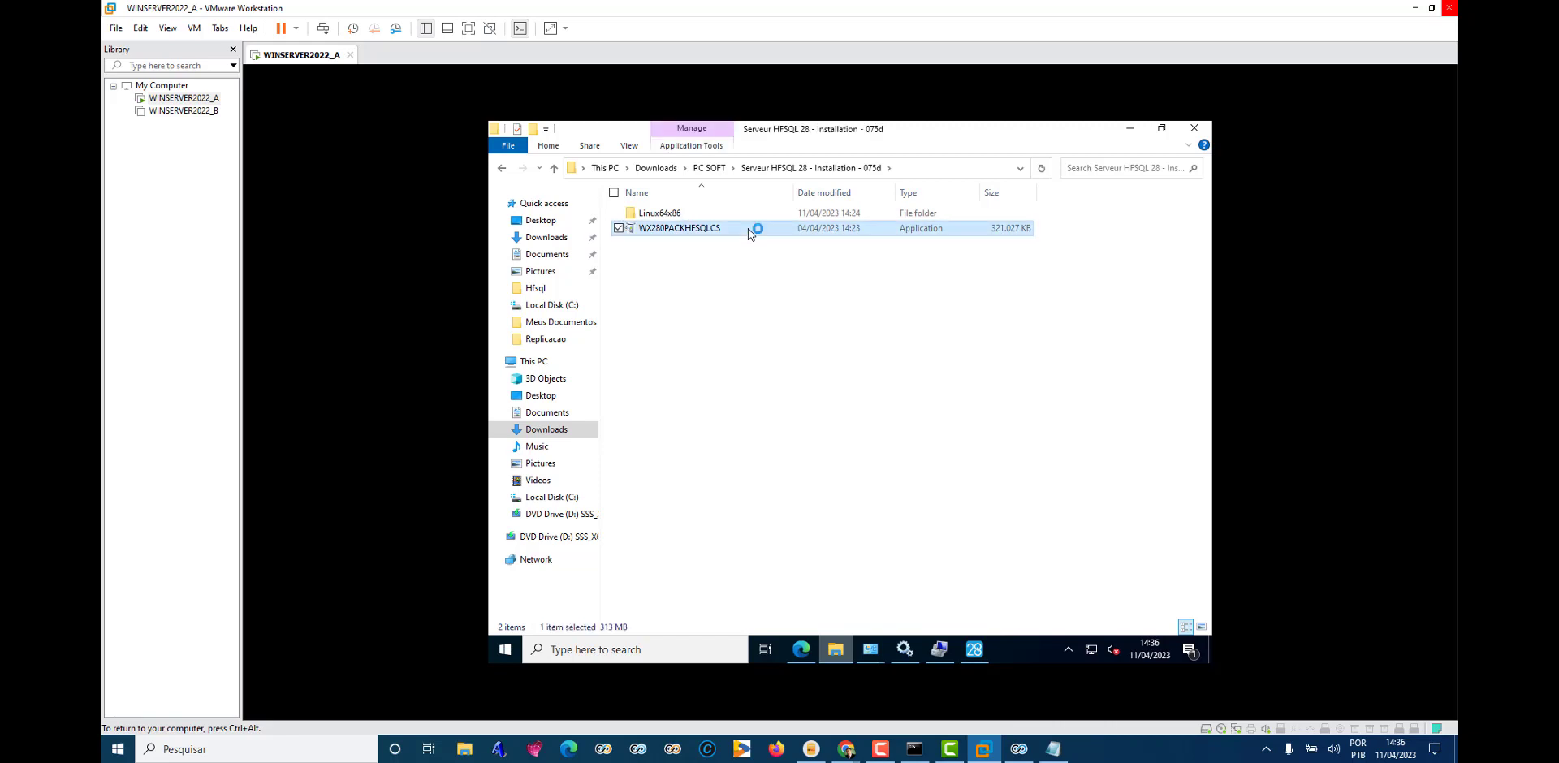
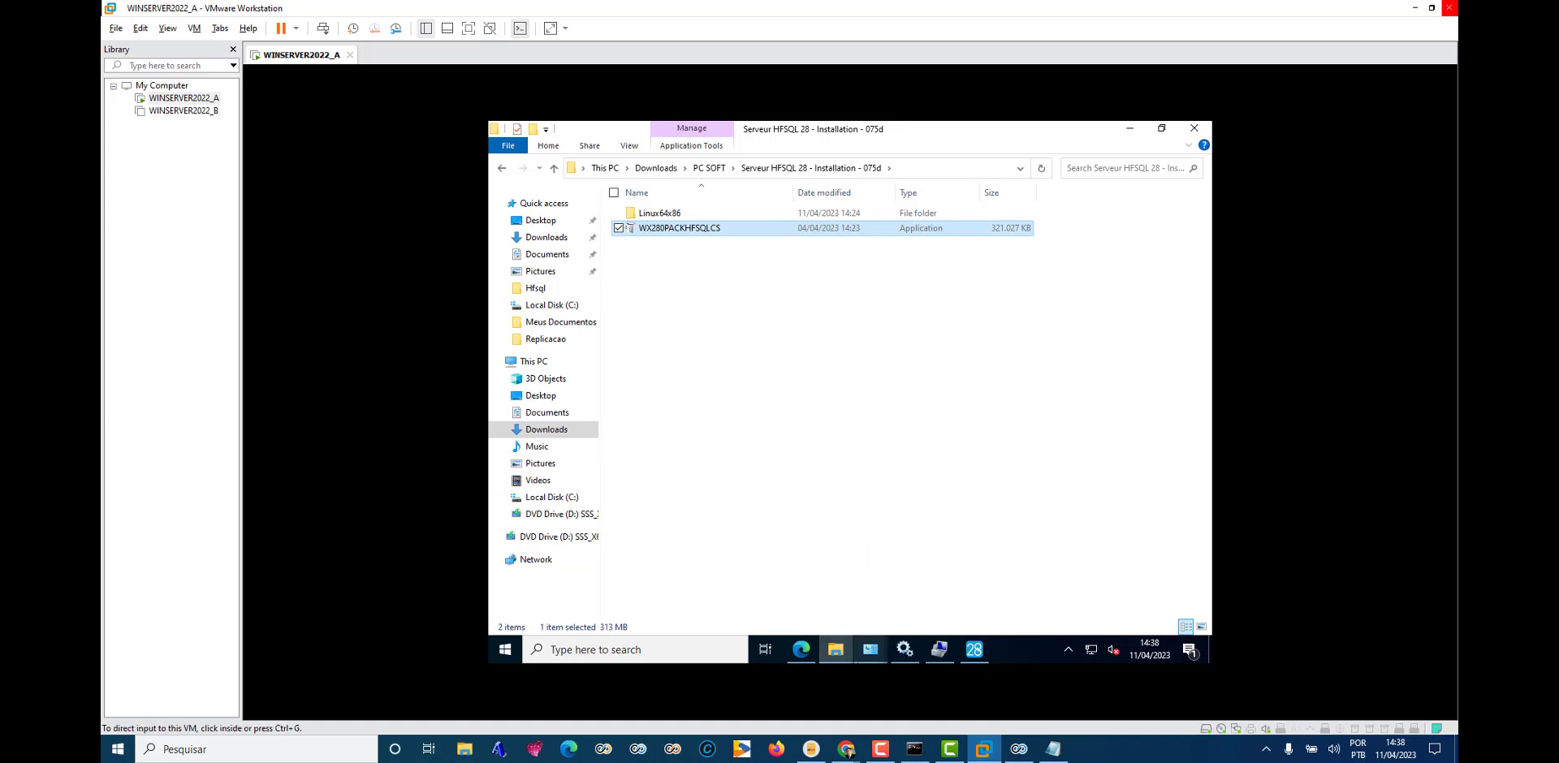
# Close the SERVER_BOLLER dashboard in HFSQL Control Center, leaving the installer's licence page in front.
pyautogui.click(811, 749)
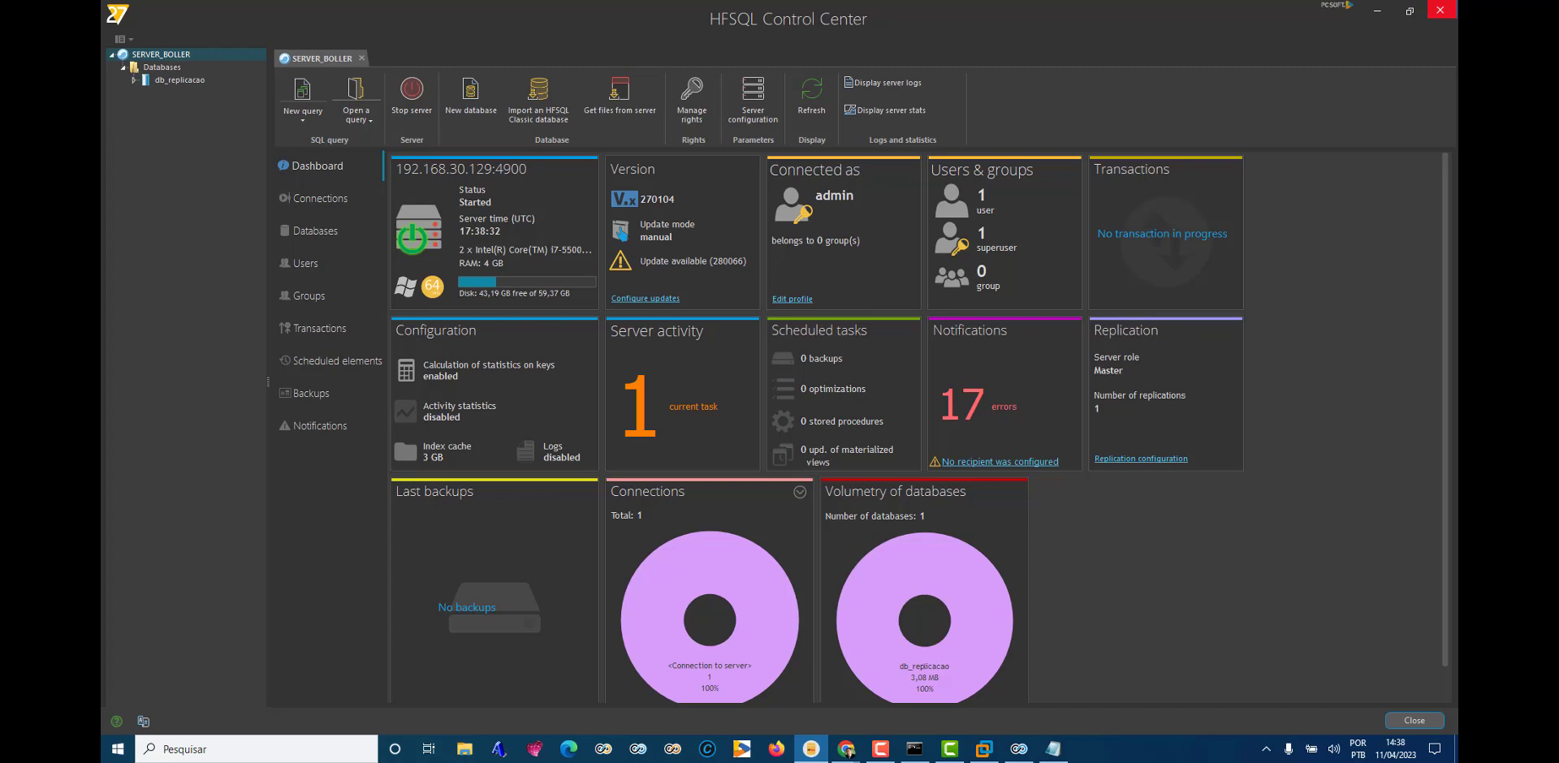
pyautogui.click(1440, 10)
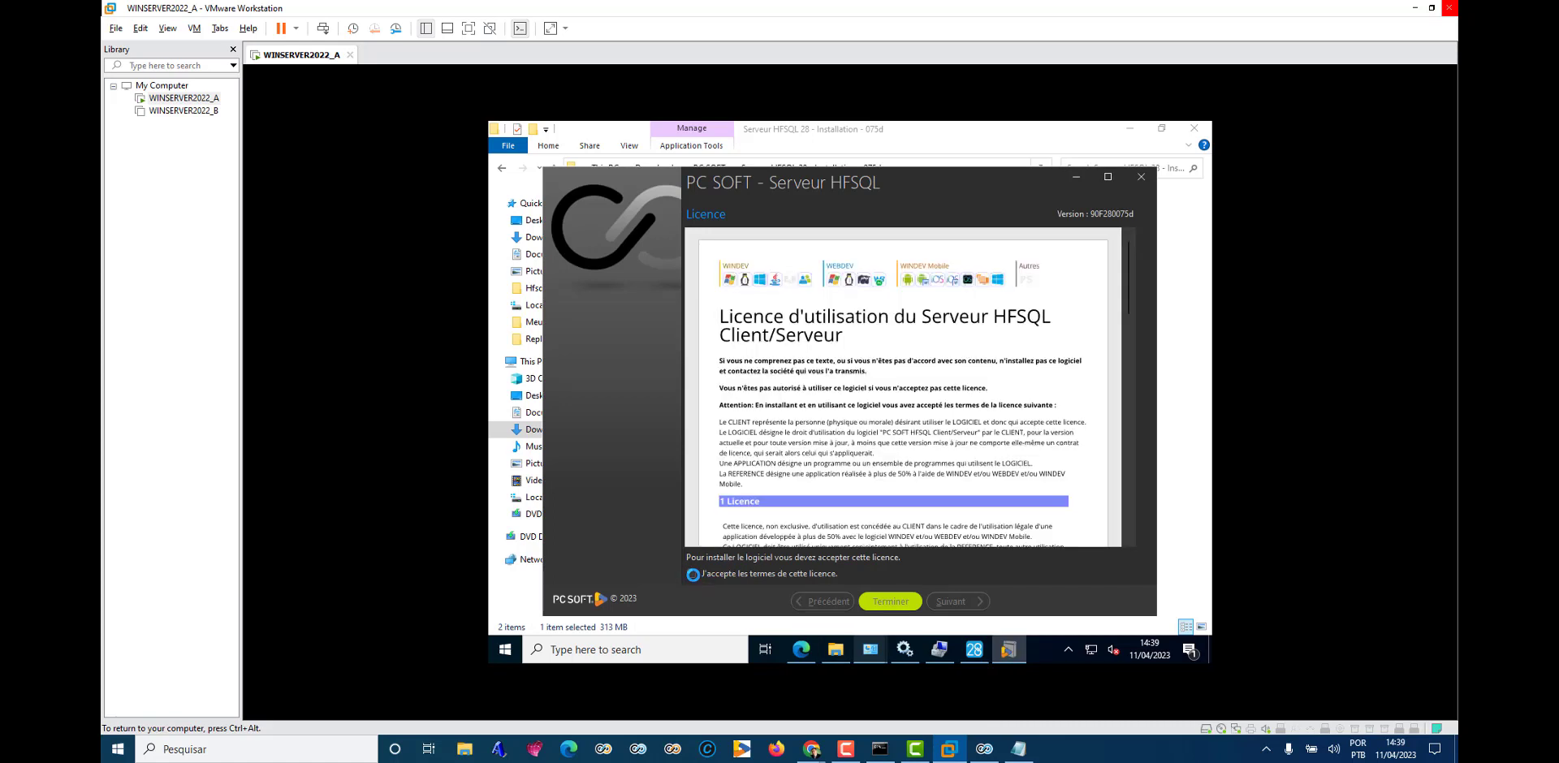
# Accept the licence, choose 'Pour Windows sur cette machine', and select 'Installer un nouveau serveur'.
pyautogui.click(693, 574)
pyautogui.click(950, 601)
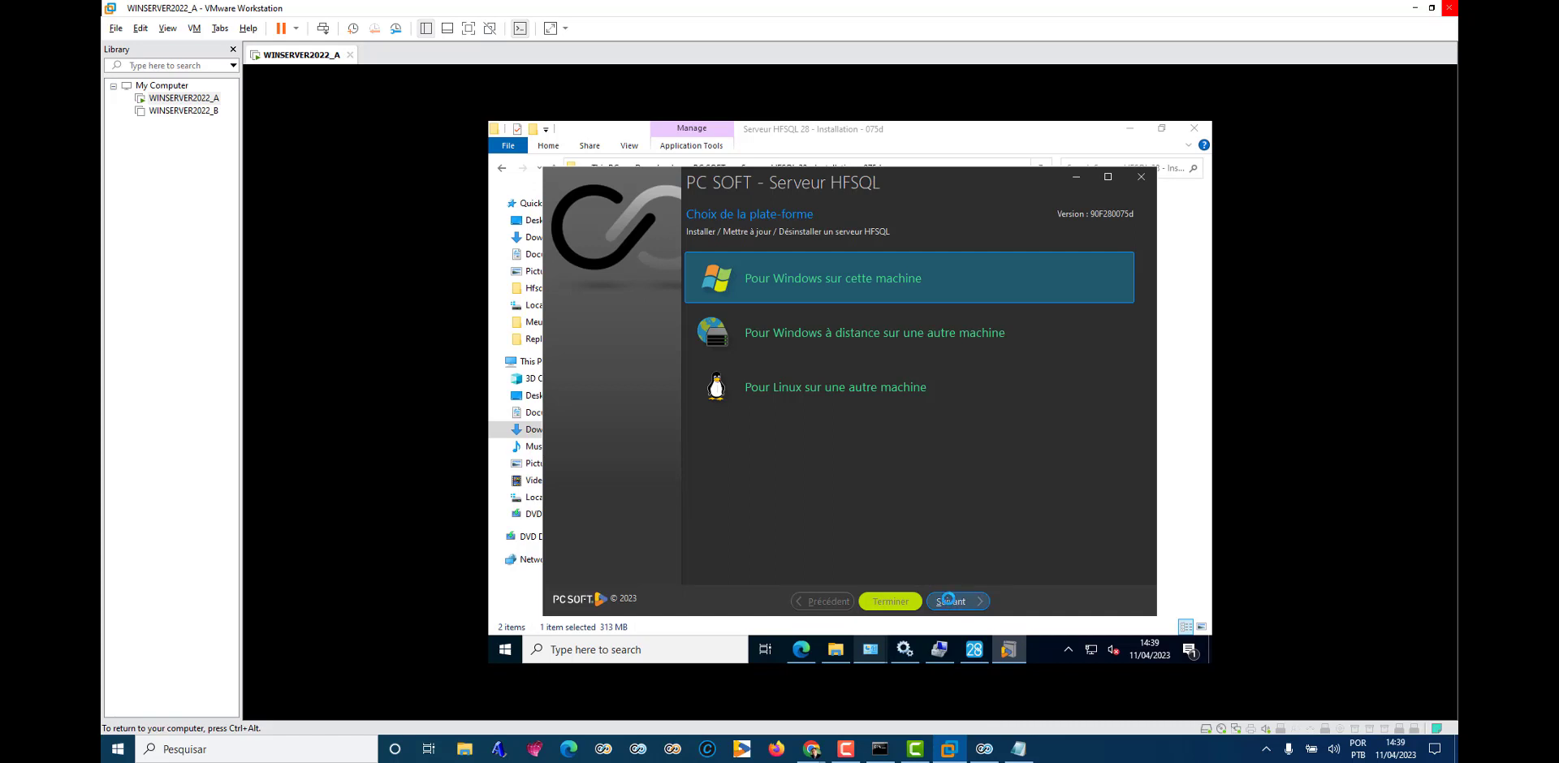
pyautogui.click(951, 601)
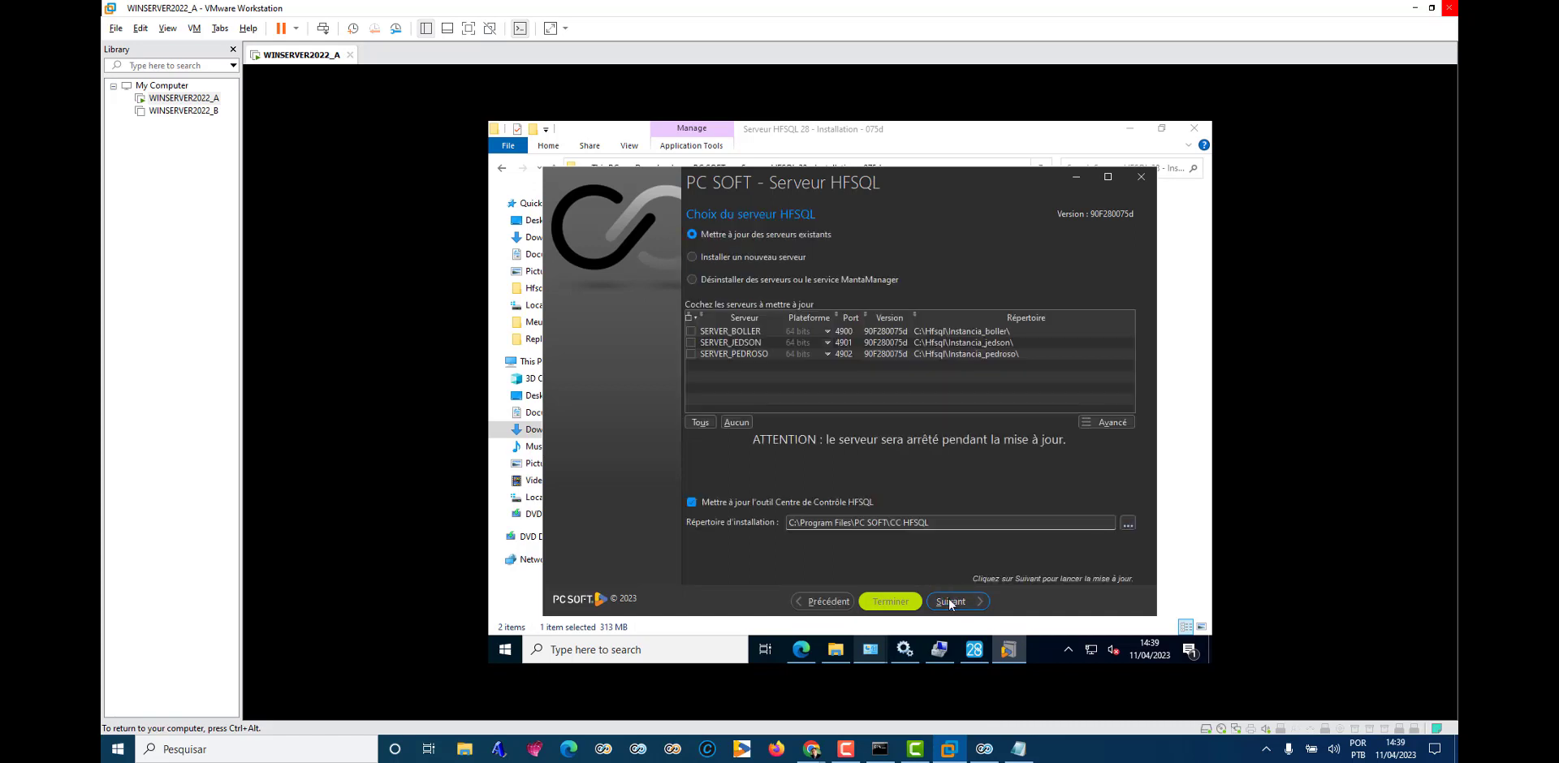
pyautogui.click(768, 259)
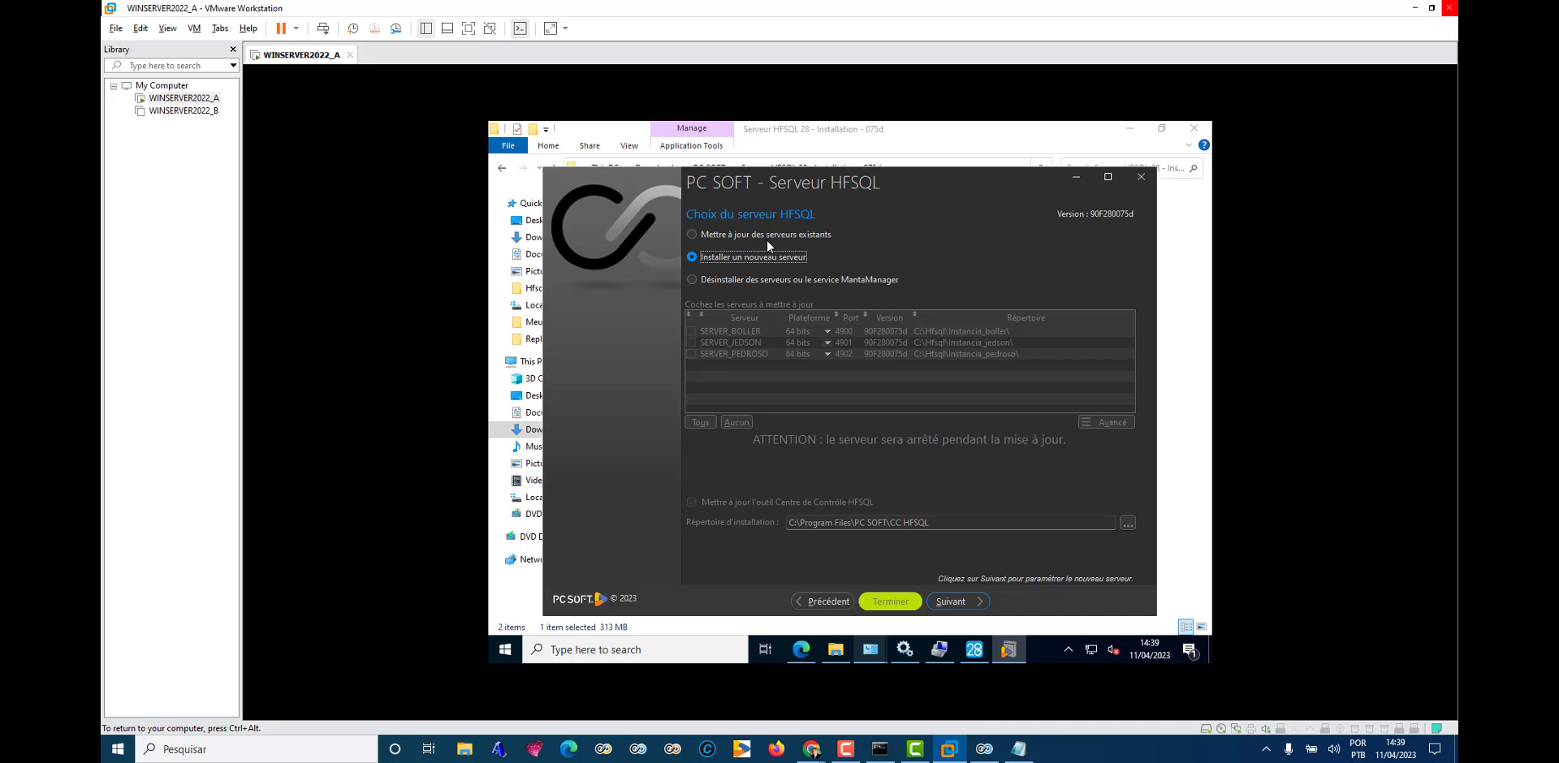
pyautogui.click(764, 235)
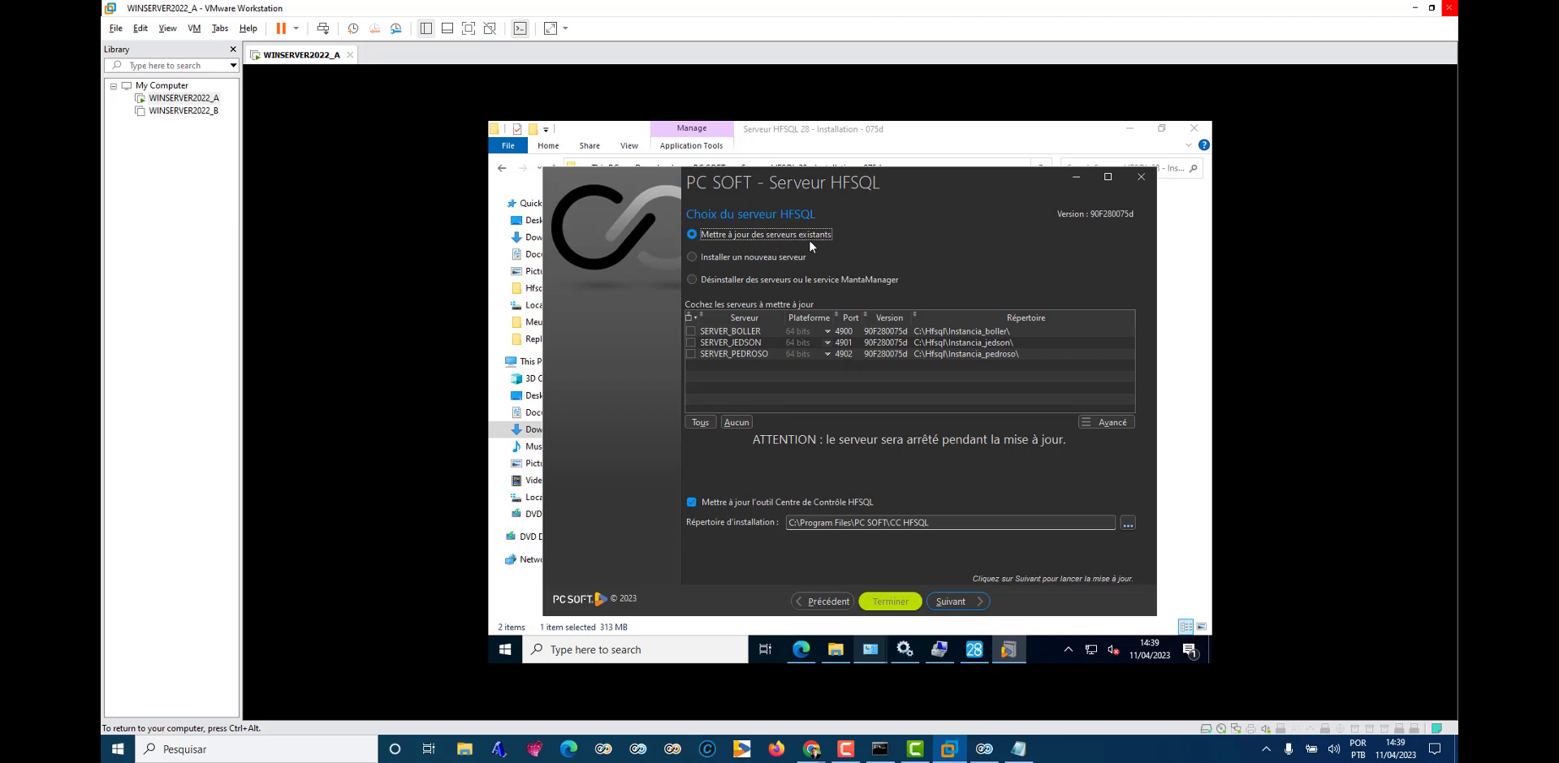
pyautogui.click(747, 259)
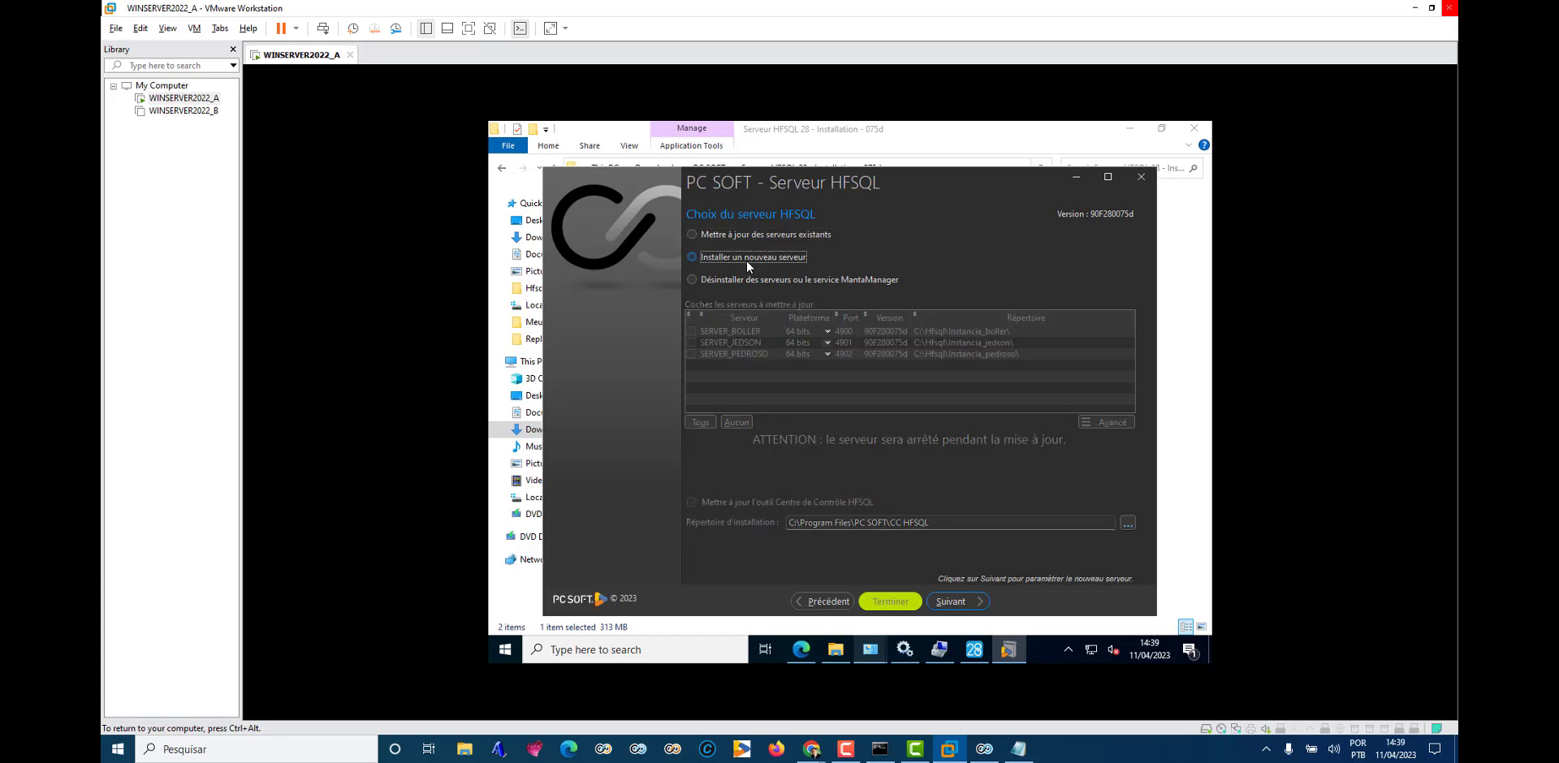
pyautogui.click(958, 603)
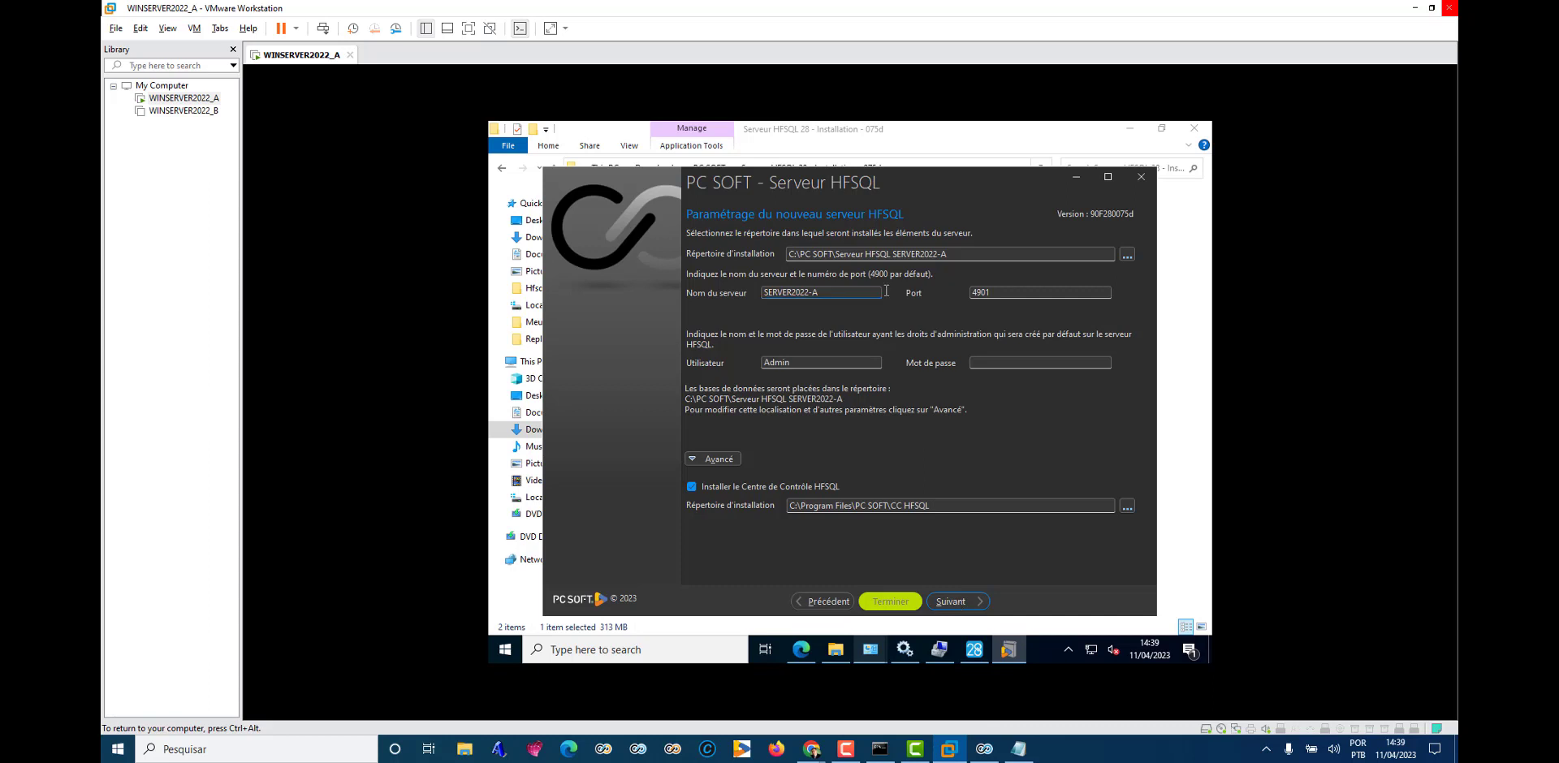
# Change the installation directory to C:\Hfsql\, then switch over to File Explorer.
pyautogui.click(959, 253)
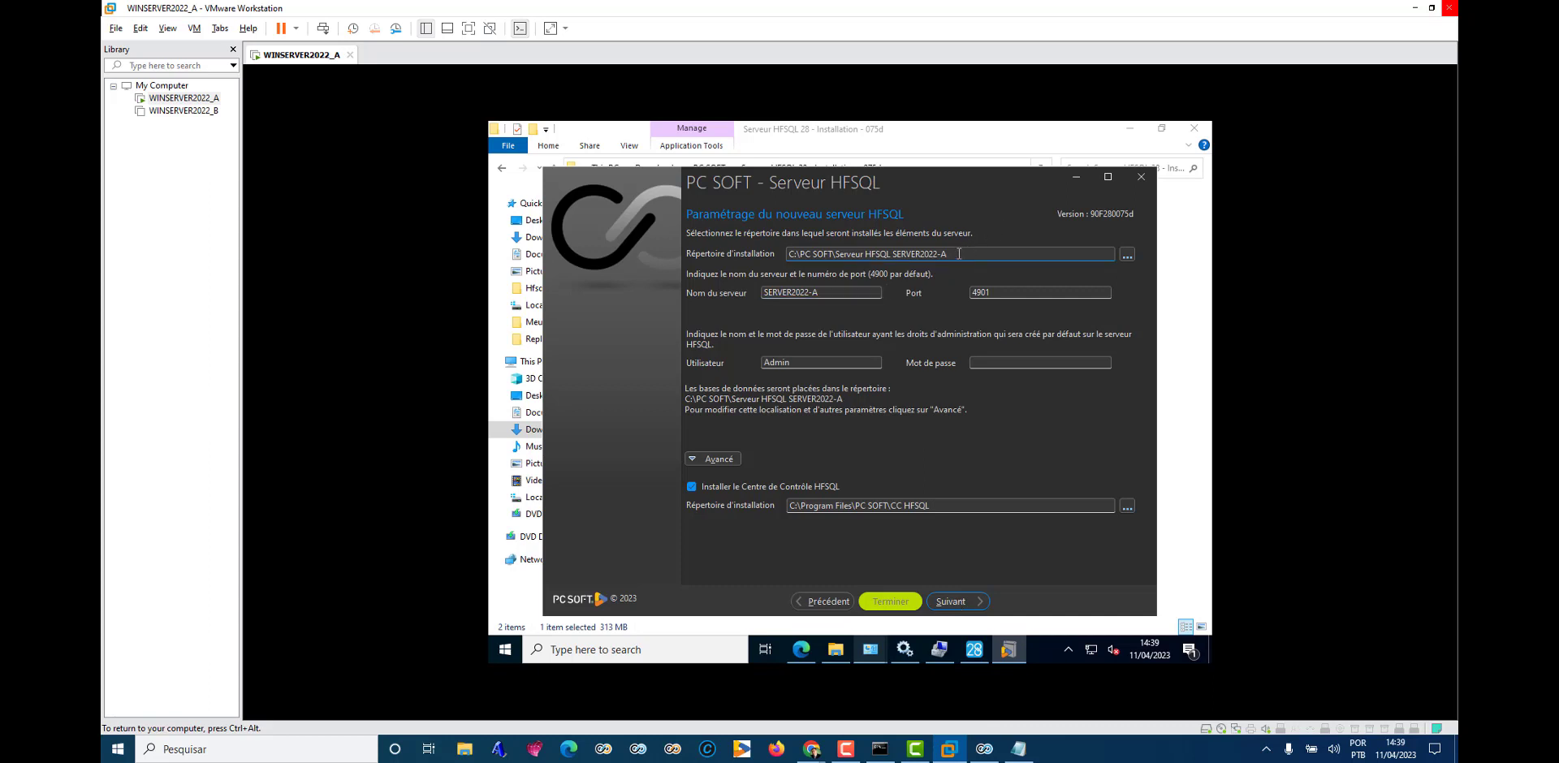
pyautogui.moveTo(959, 254); pyautogui.dragTo(802, 255)
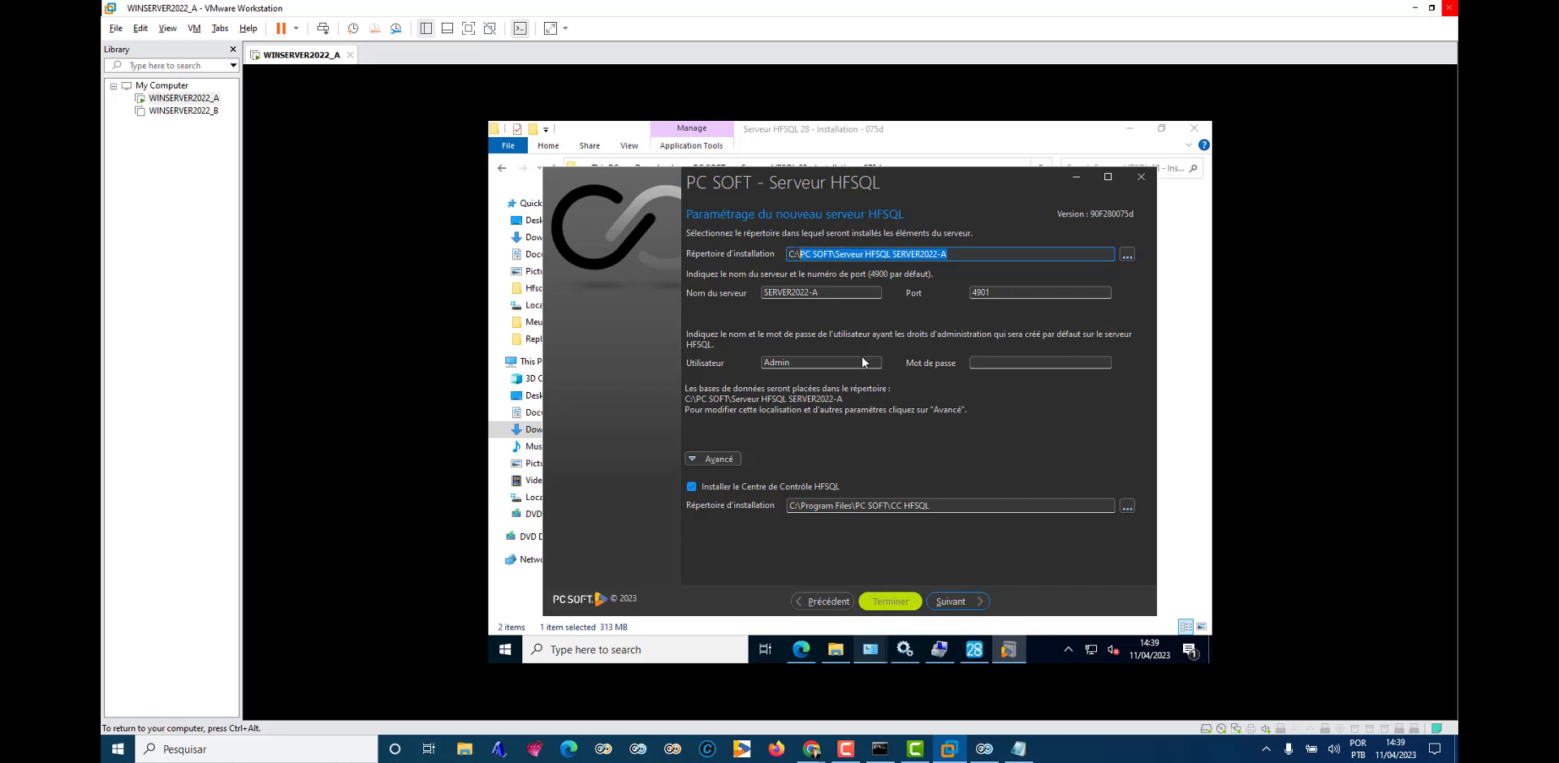
pyautogui.write('Hfsql\\')
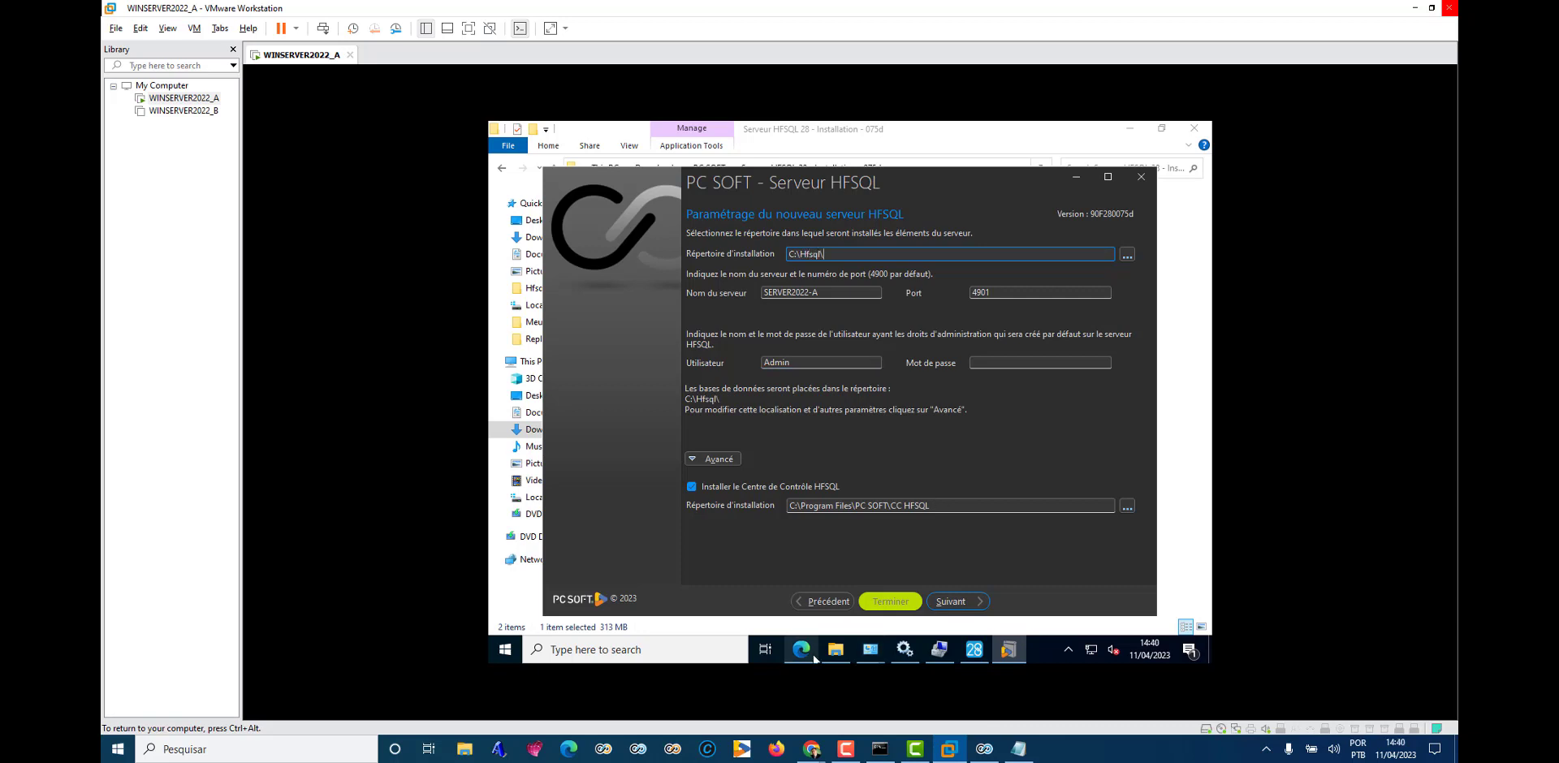
pyautogui.click(844, 654)
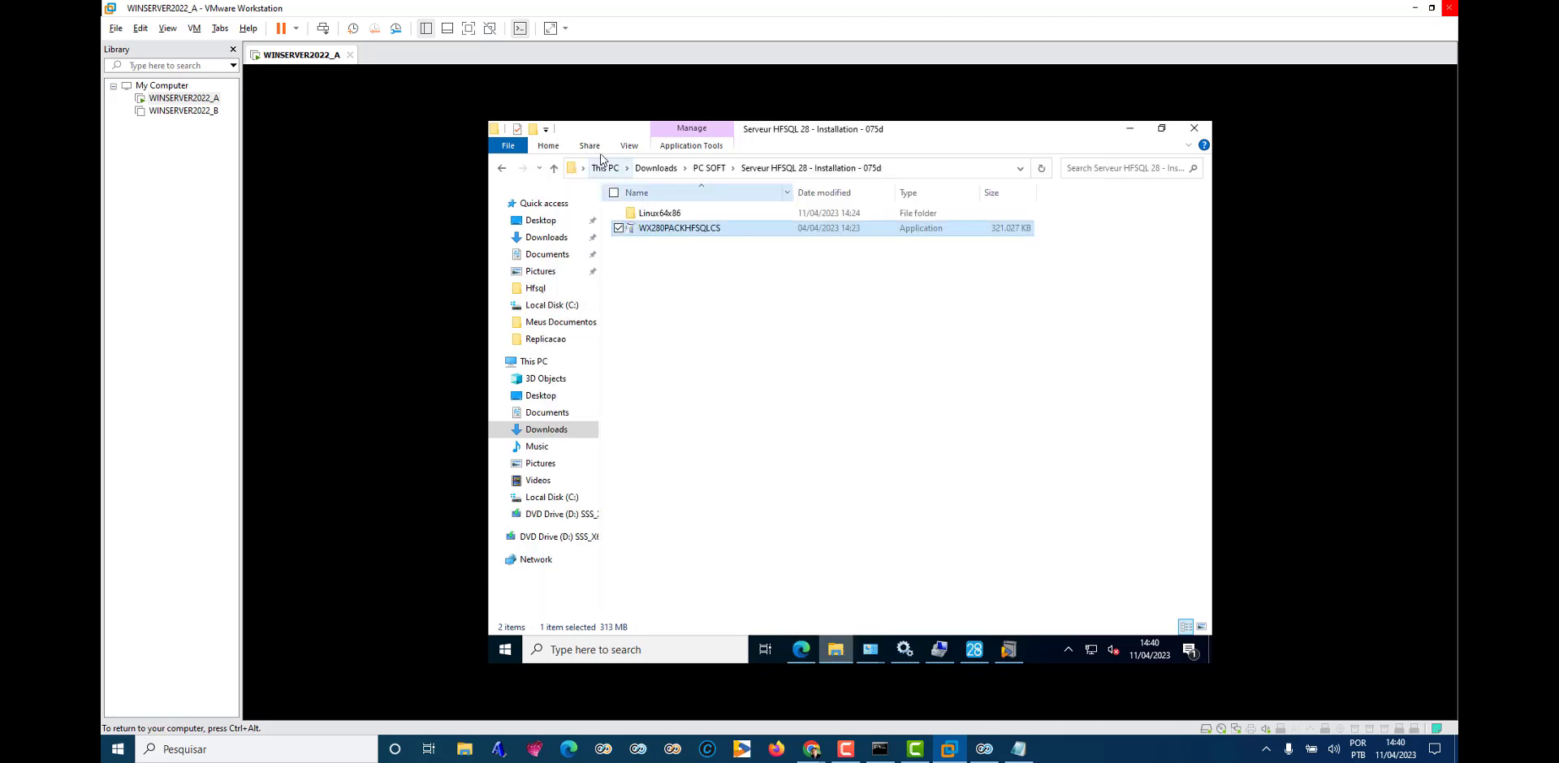
# Browse to C:\Hfsql to view its four instance folders, then return to the installer.
pyautogui.click(551, 310)
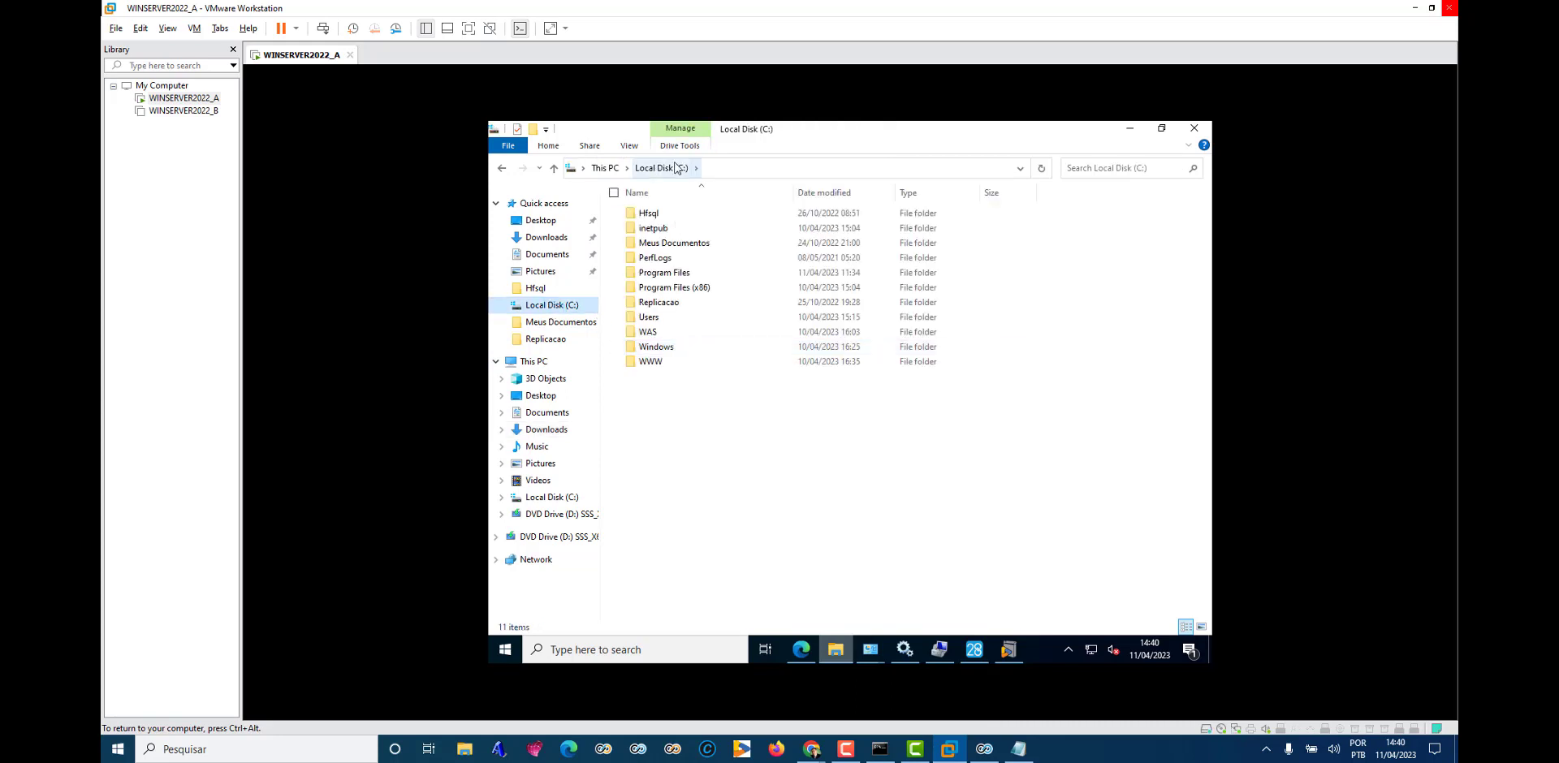
pyautogui.click(649, 215)
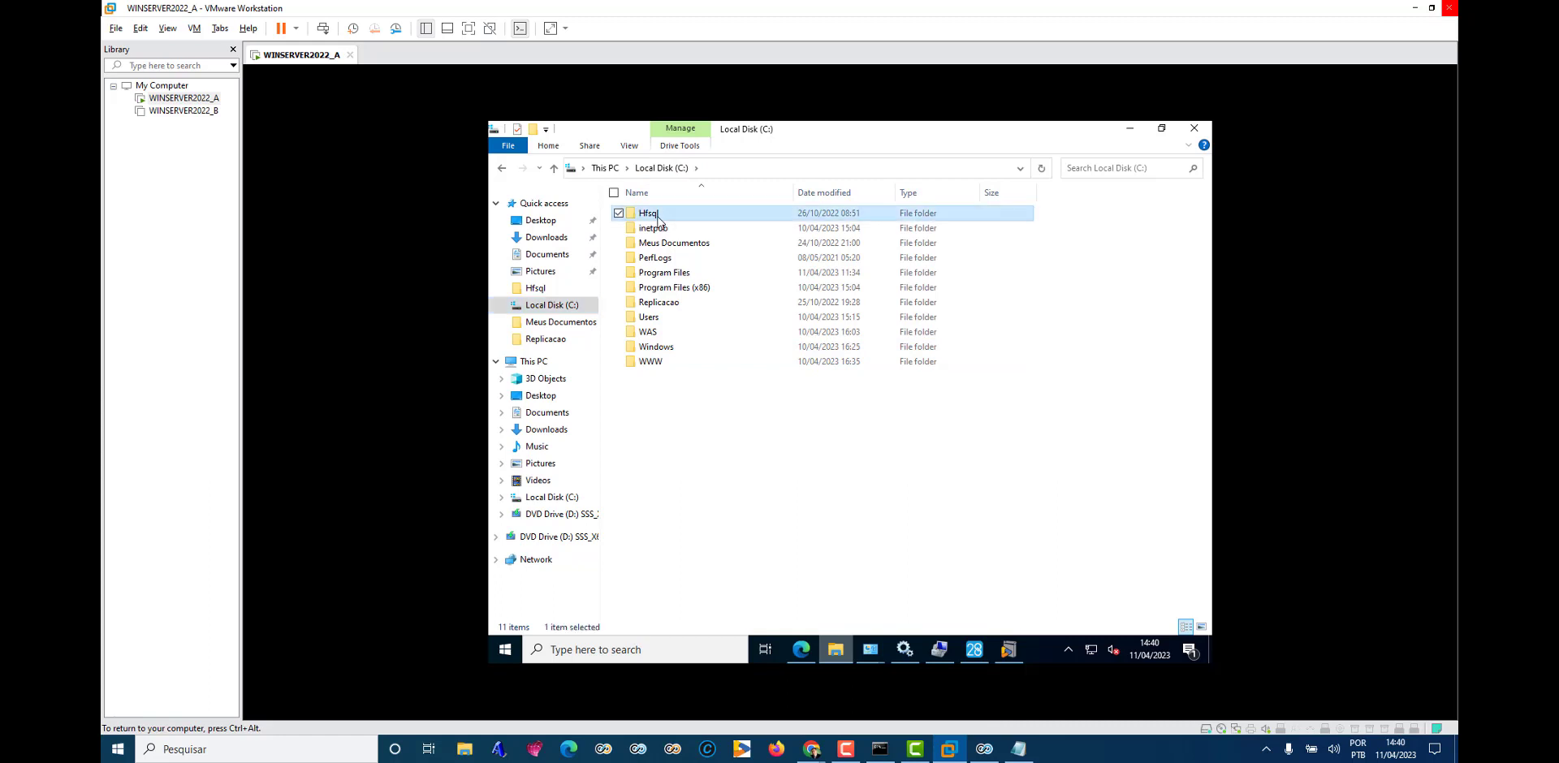
pyautogui.doubleClick(660, 216)
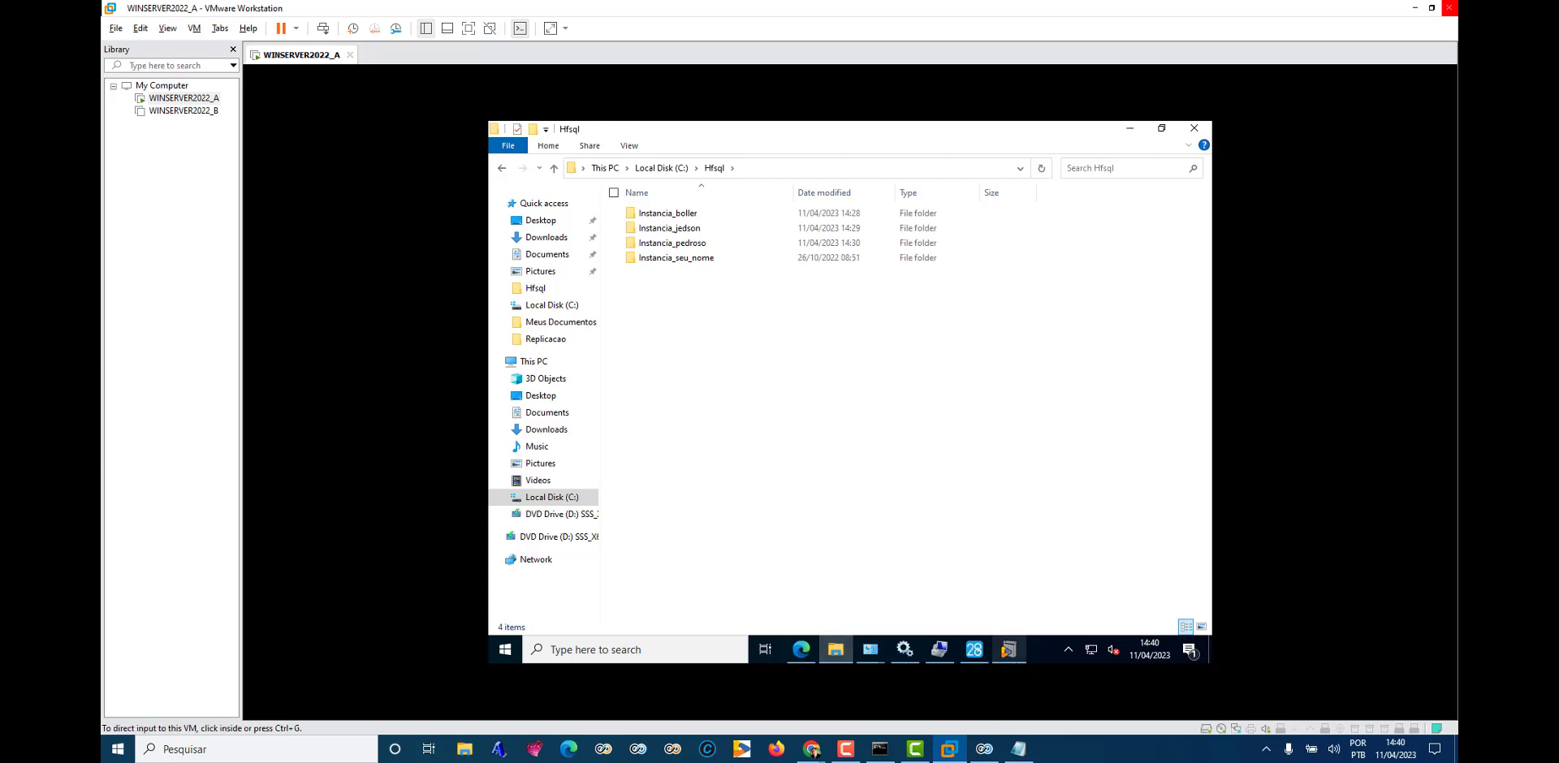
pyautogui.click(1016, 658)
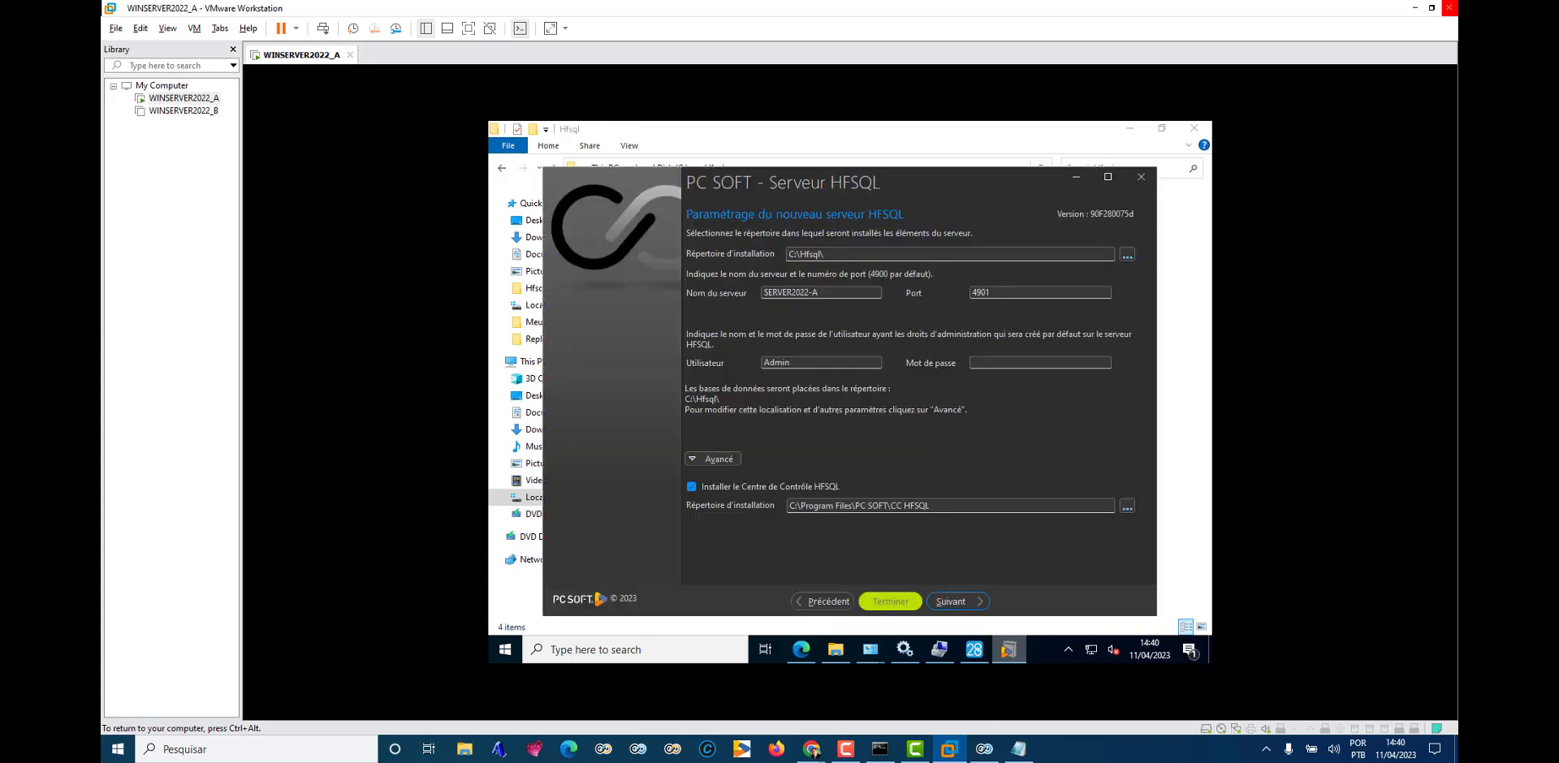
# Set the install directory to C:\Hfsql\Instancia_mello and rename the server to SERVER_MELLO.
pyautogui.click(843, 254)
pyautogui.write('Instanc')
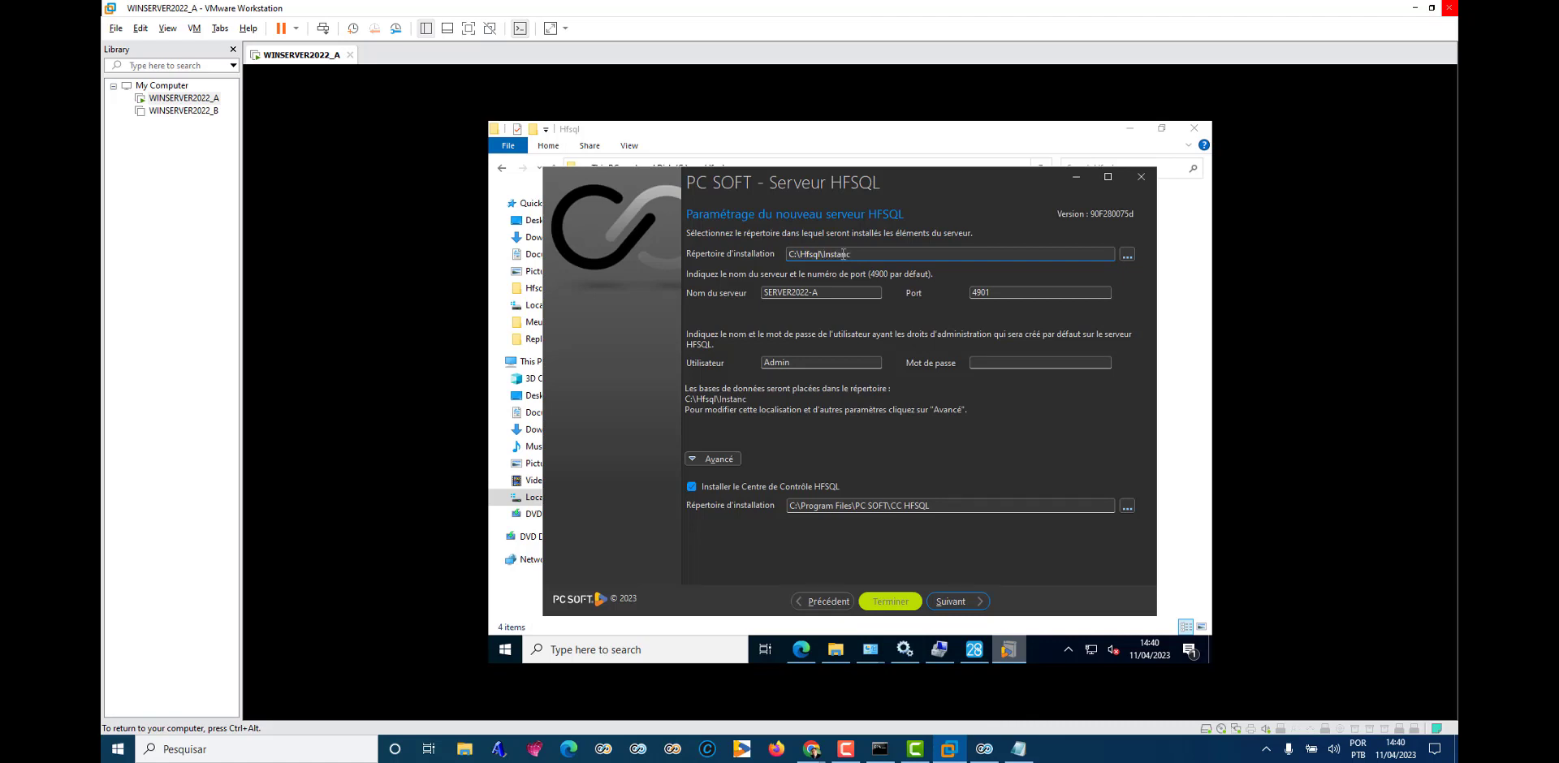
pyautogui.write('ia_mello')
pyautogui.moveTo(813, 292); pyautogui.dragTo(834, 298)
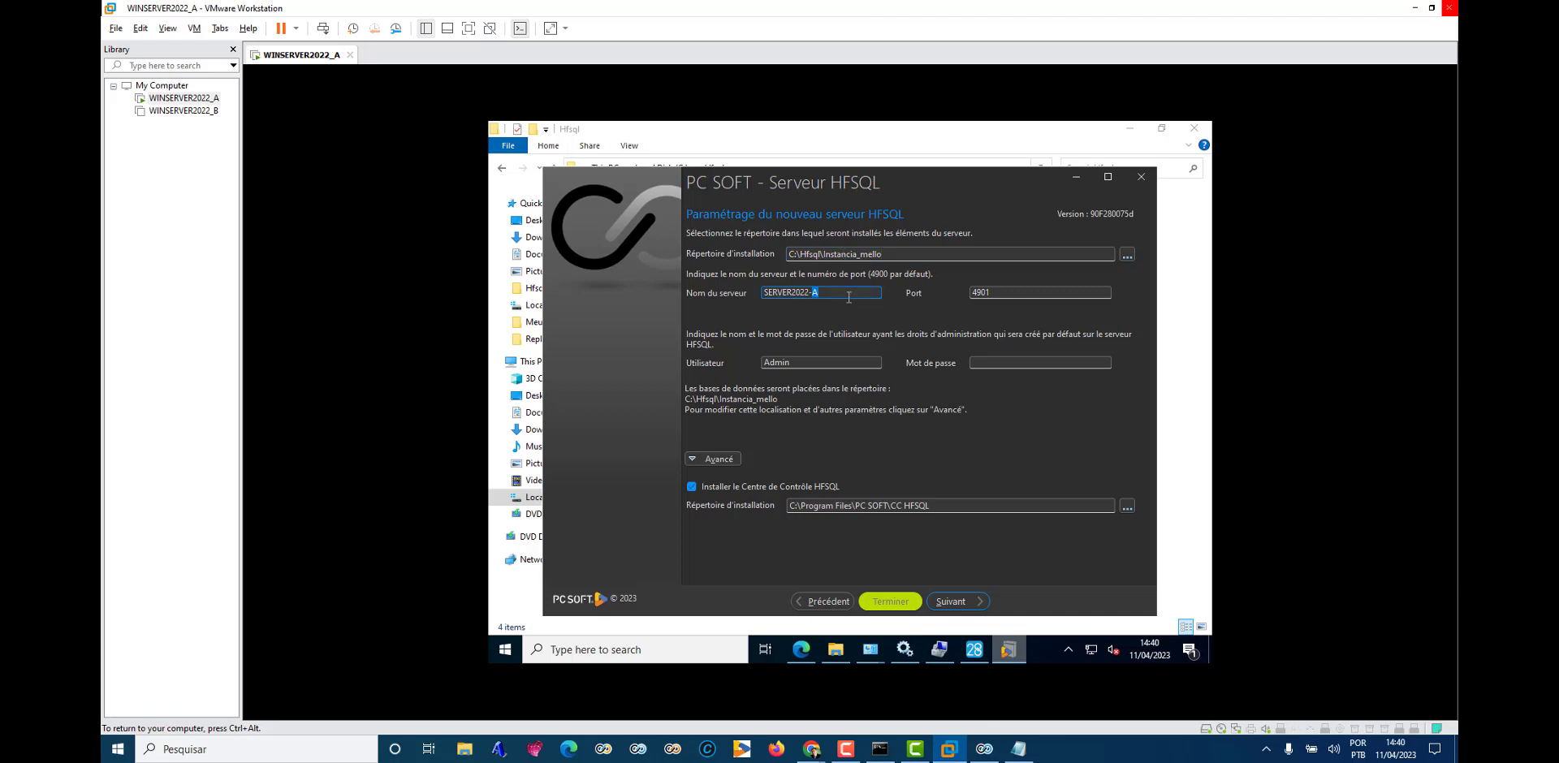
pyautogui.press('BackSpace')
pyautogui.press('BackSpace')
pyautogui.press('BackSpace')
pyautogui.press('BackSpace')
pyautogui.press('BackSpace')
pyautogui.write('_MELLO')
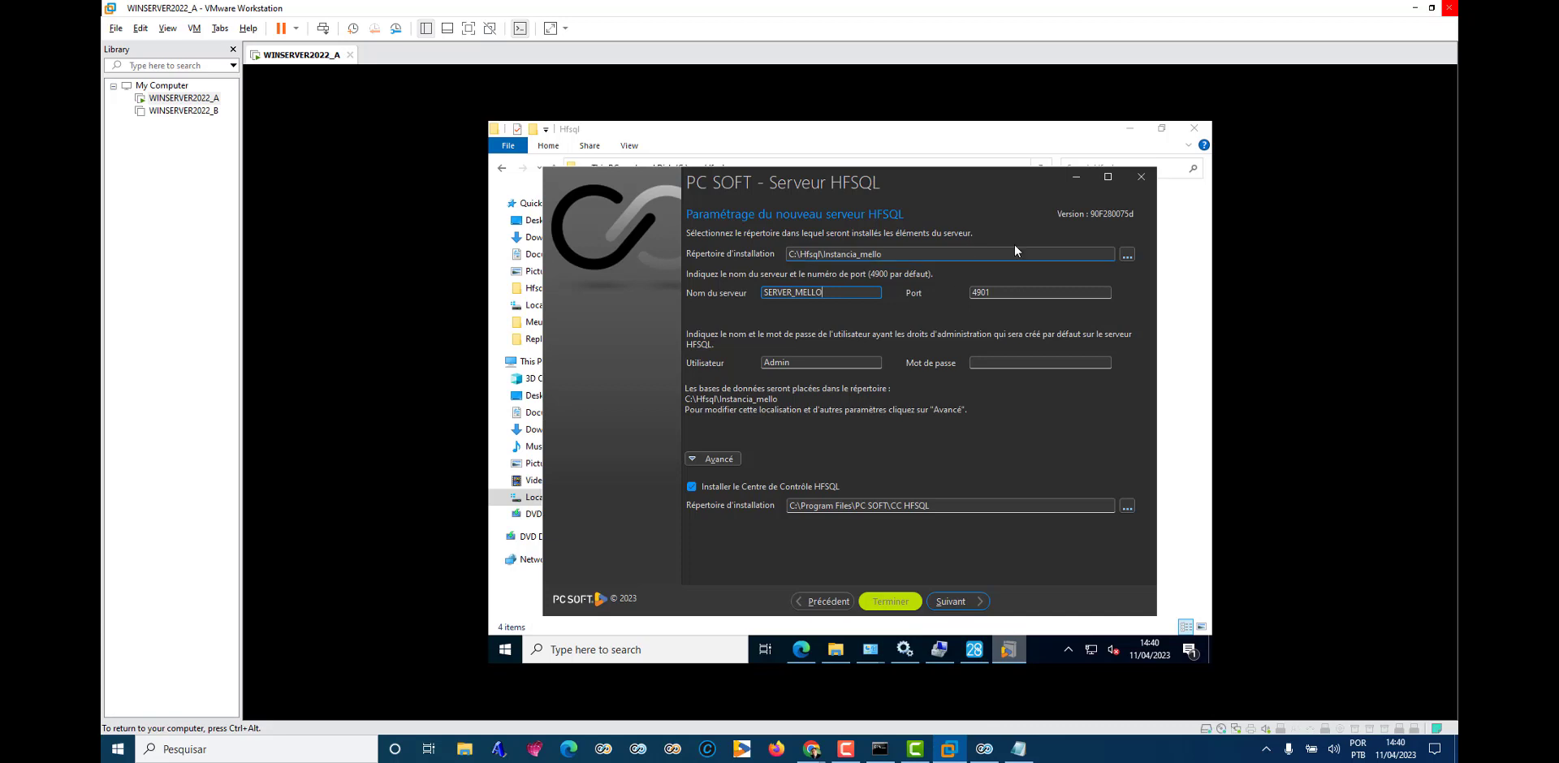
# Set the port to 4903 and enter the administrator password, verifying it with the eye icon.
pyautogui.click(999, 296)
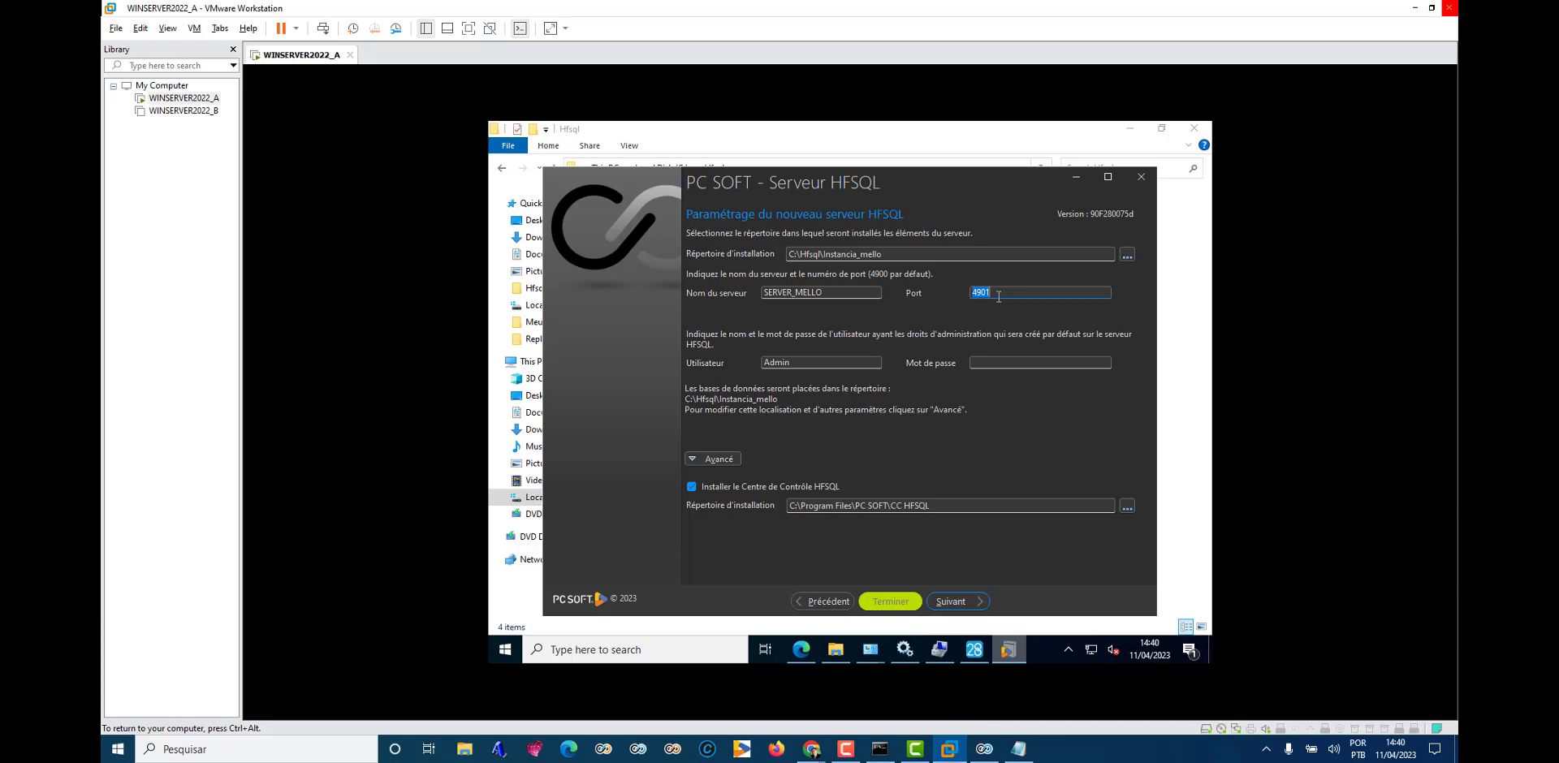
pyautogui.click(999, 297)
pyautogui.click(987, 362)
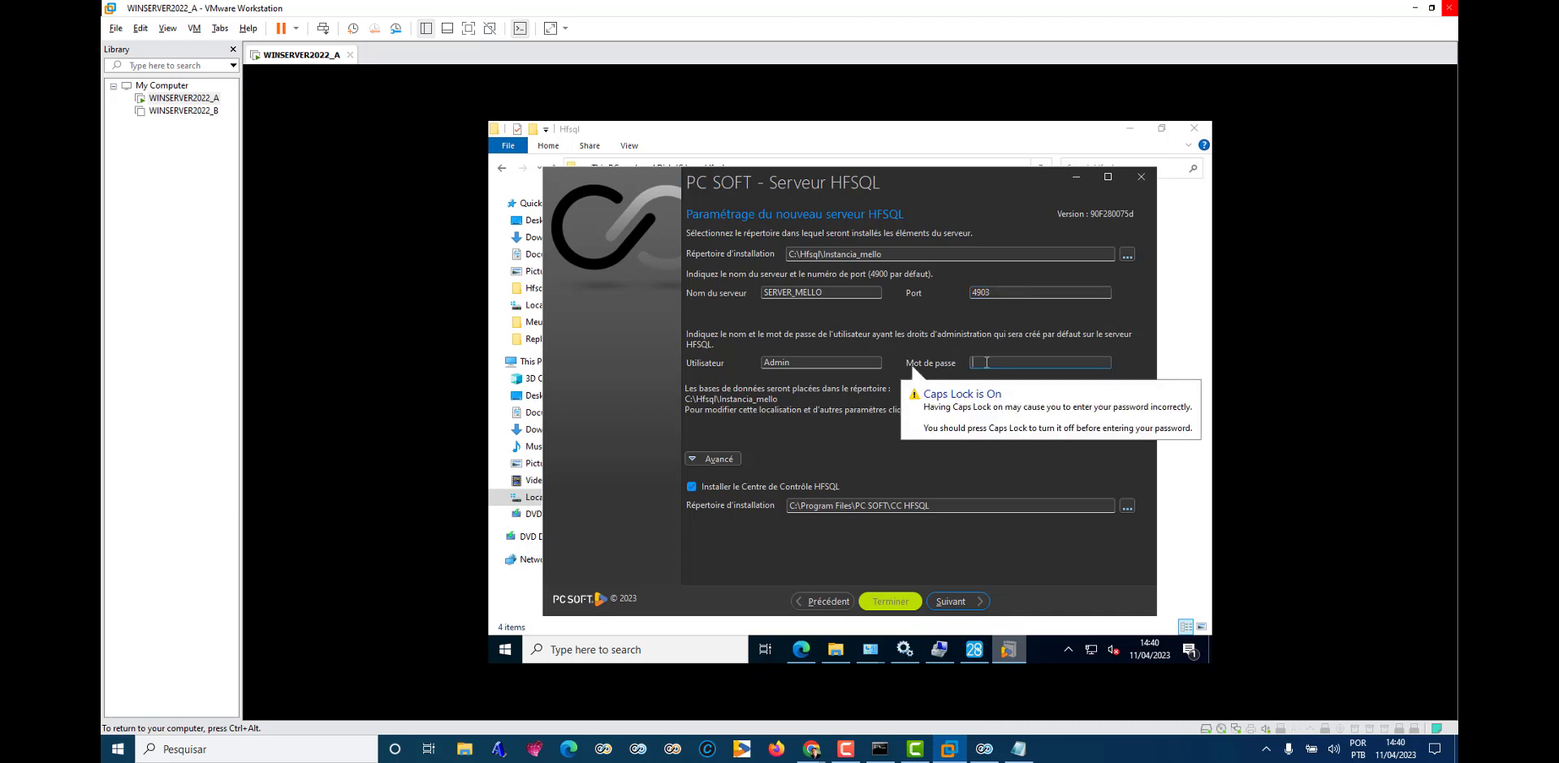
pyautogui.press('capslock')
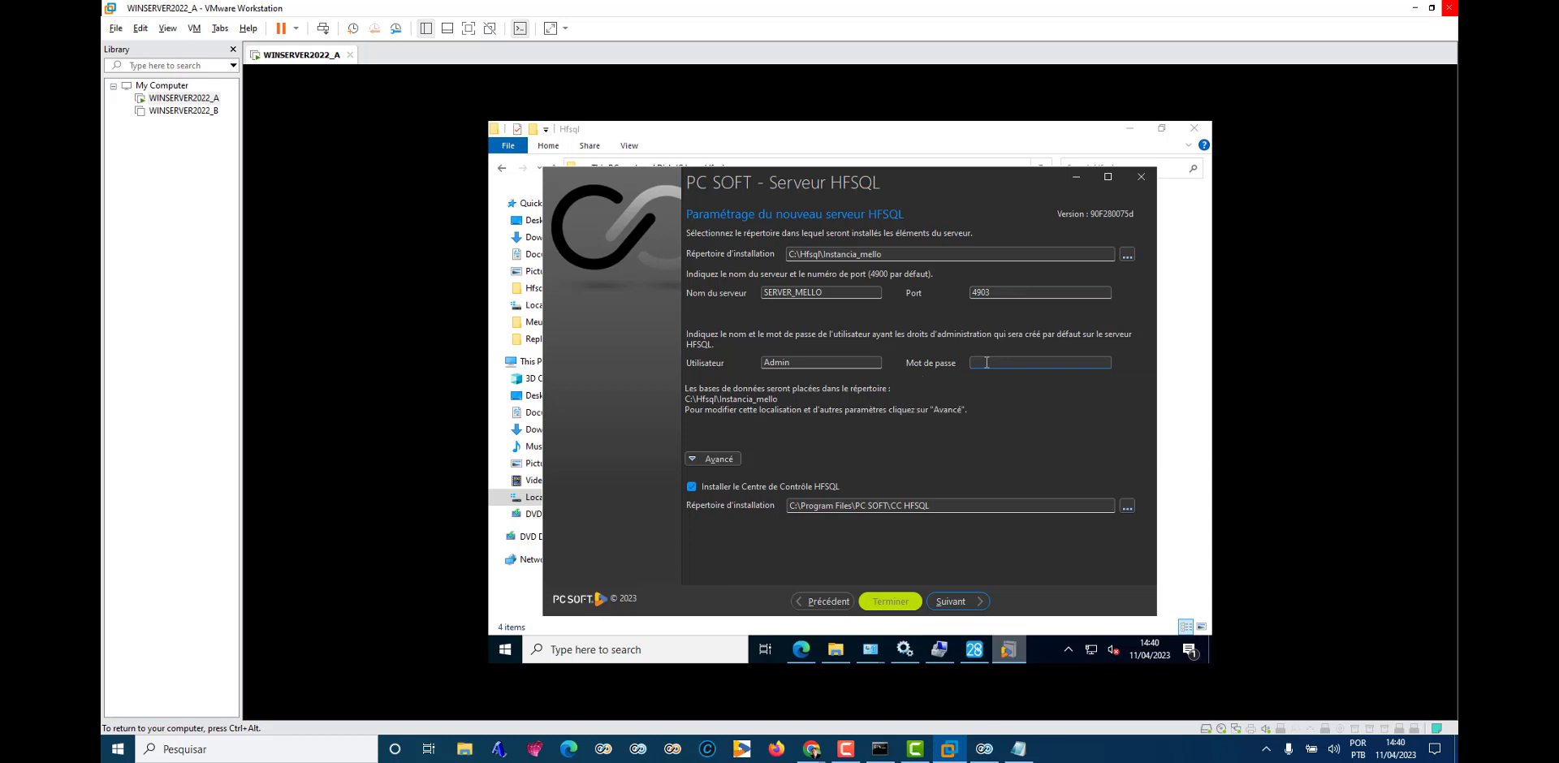
pyautogui.click(1105, 365)
pyautogui.click(1106, 366)
pyautogui.click(713, 460)
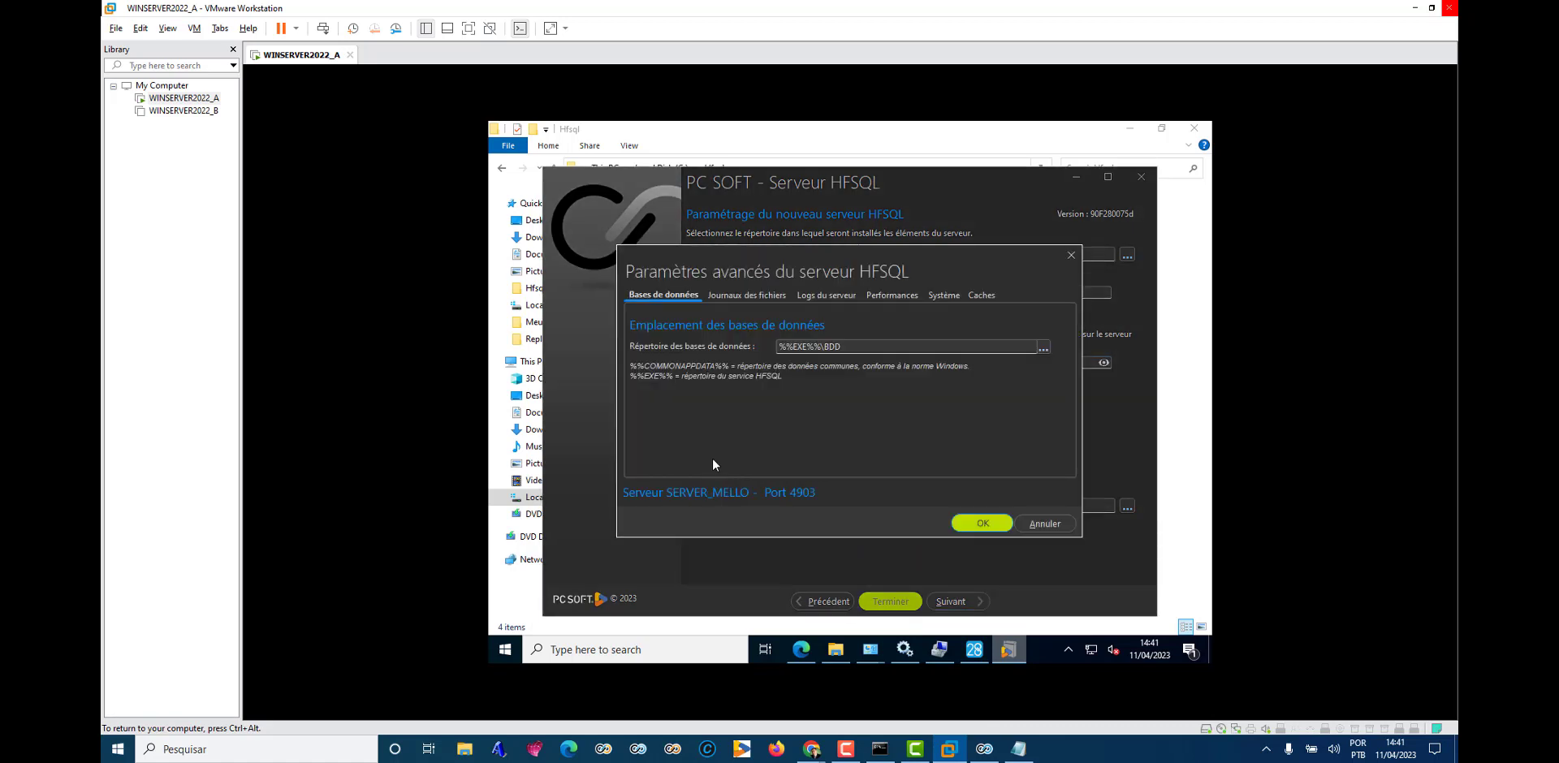
# Review the advanced settings tabs, raise the index cache to 2,457 MB, and apply with OK.
pyautogui.click(843, 347)
pyautogui.click(744, 296)
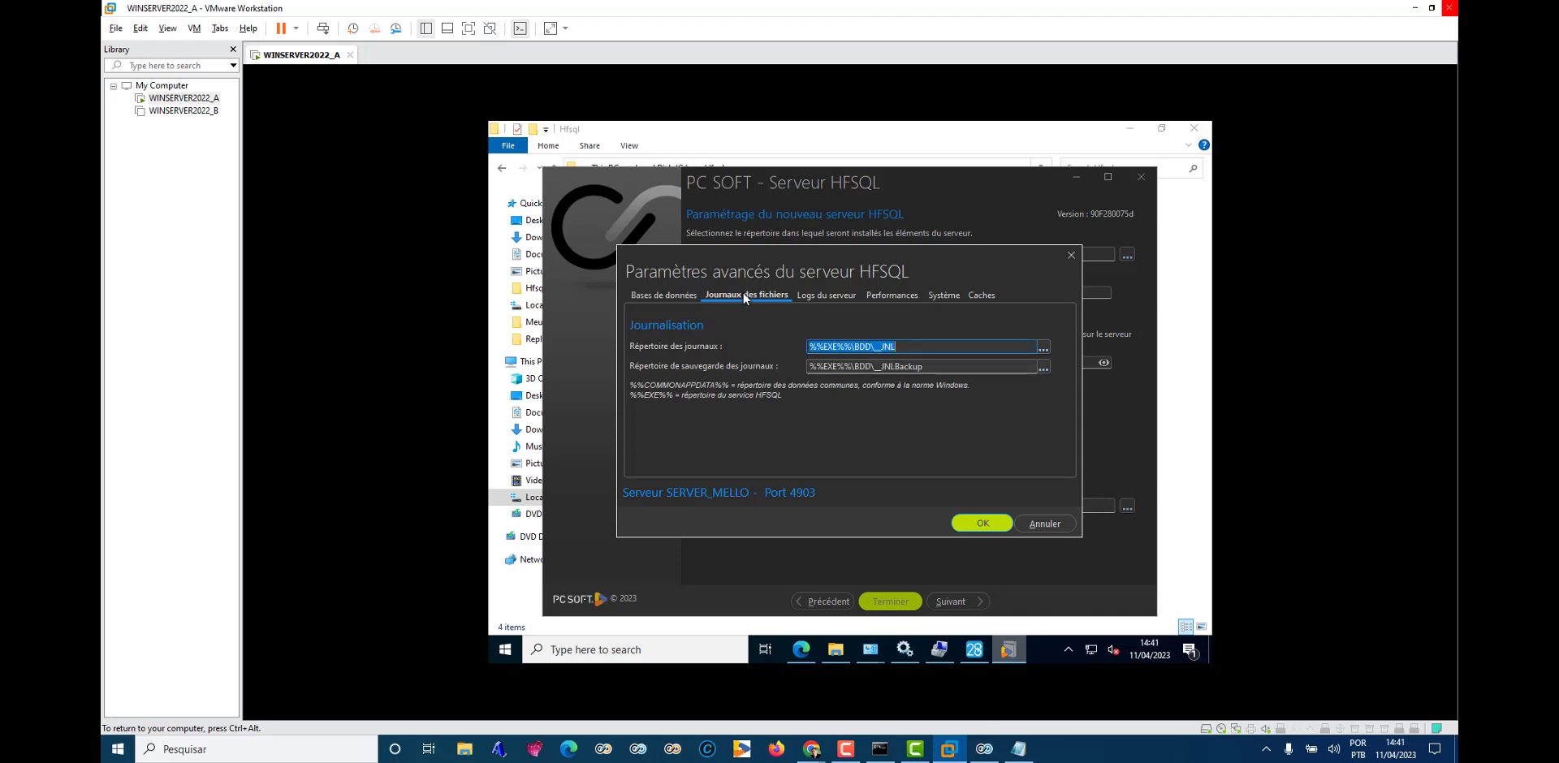
pyautogui.click(836, 295)
pyautogui.click(891, 295)
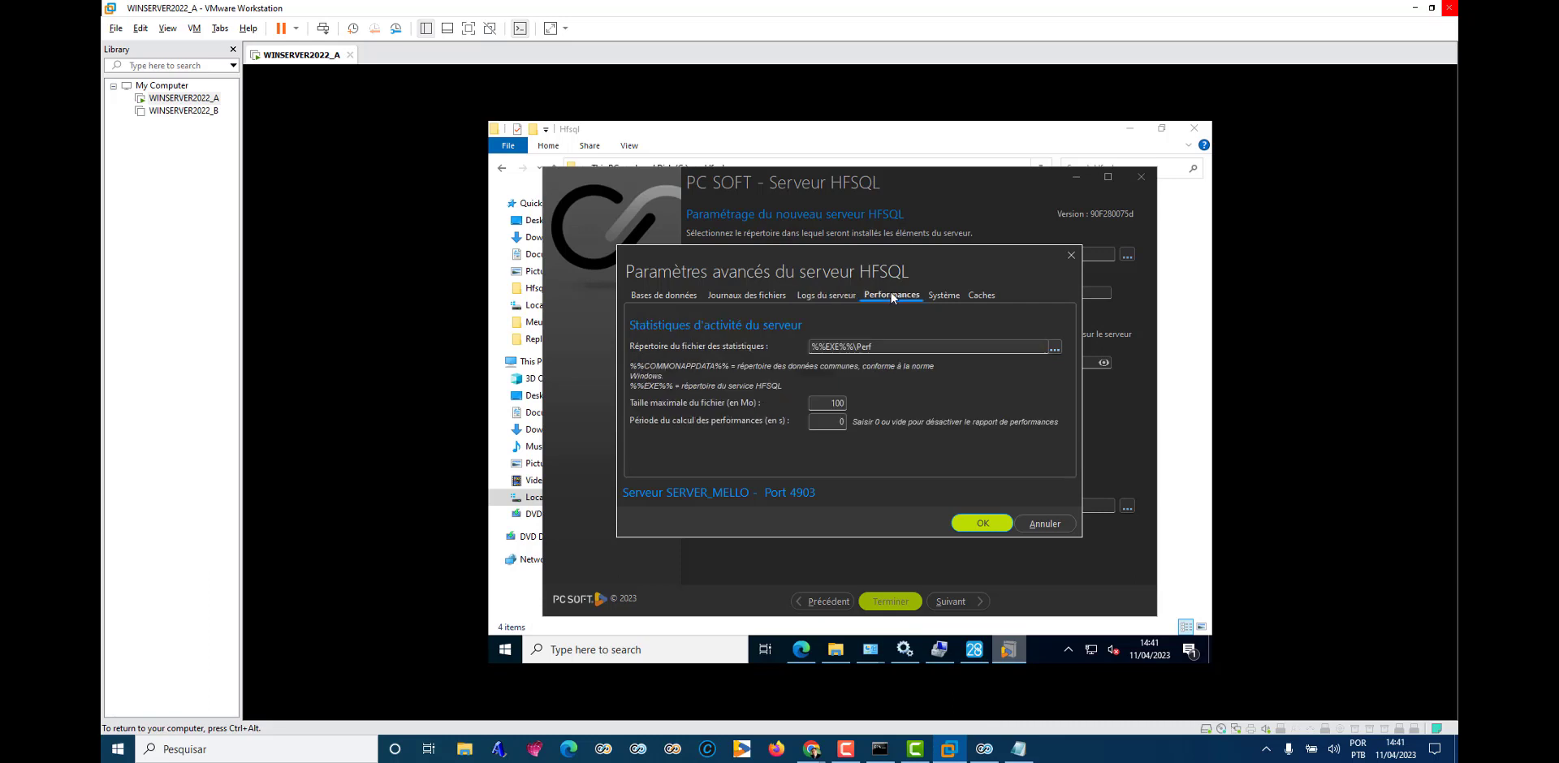
pyautogui.click(945, 296)
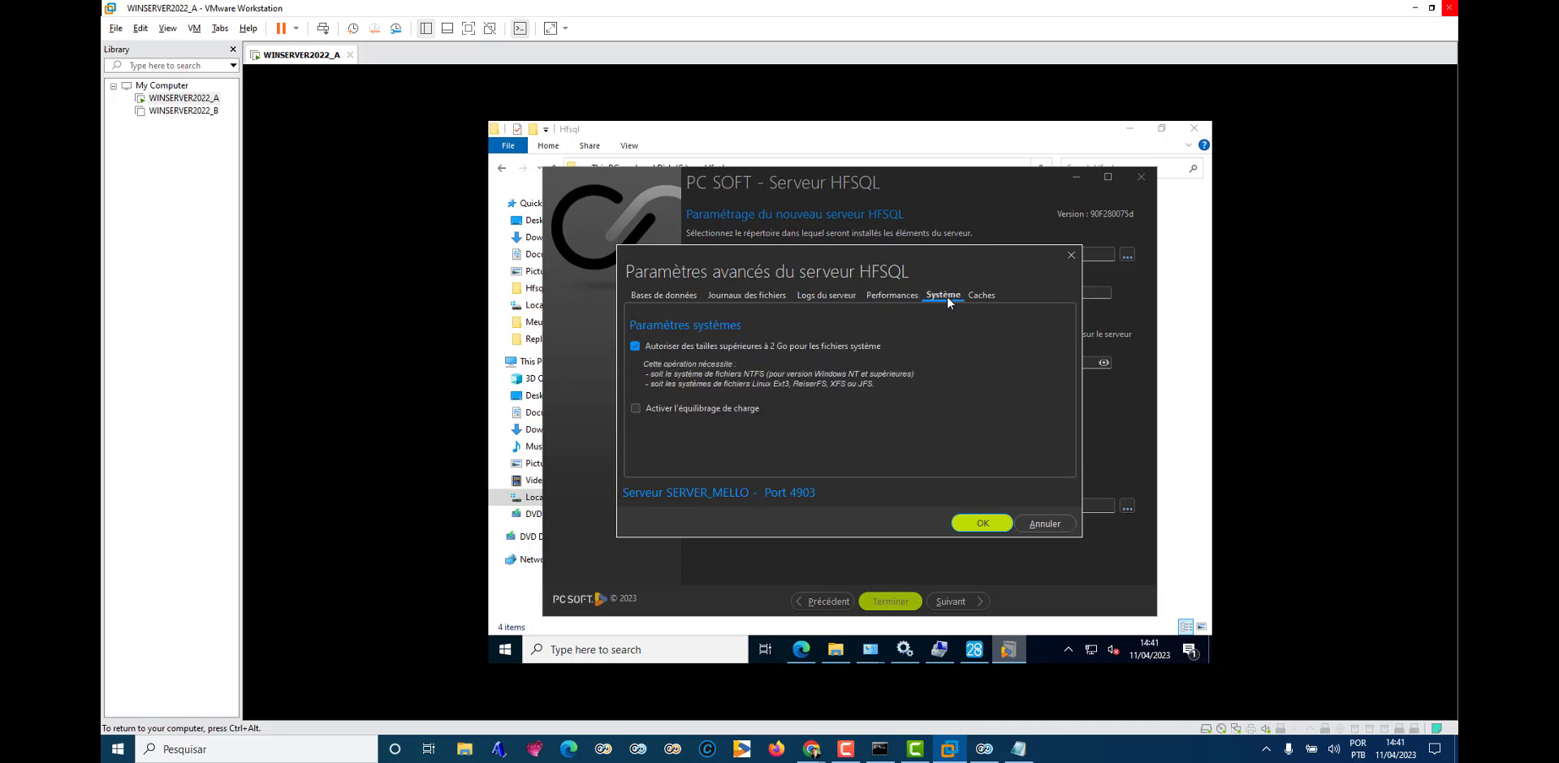
pyautogui.click(977, 297)
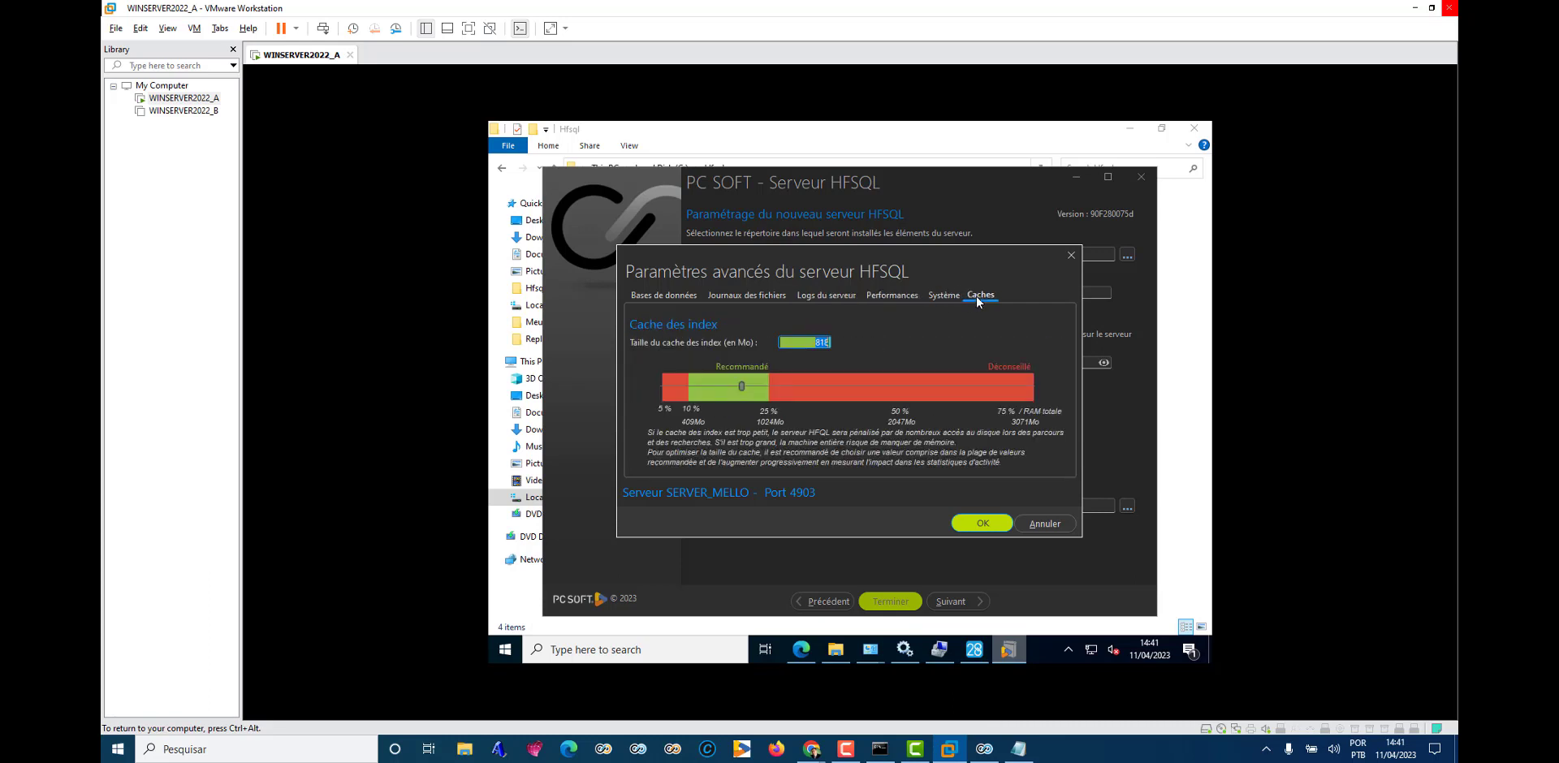
pyautogui.click(741, 389)
pyautogui.click(962, 387)
pyautogui.click(967, 526)
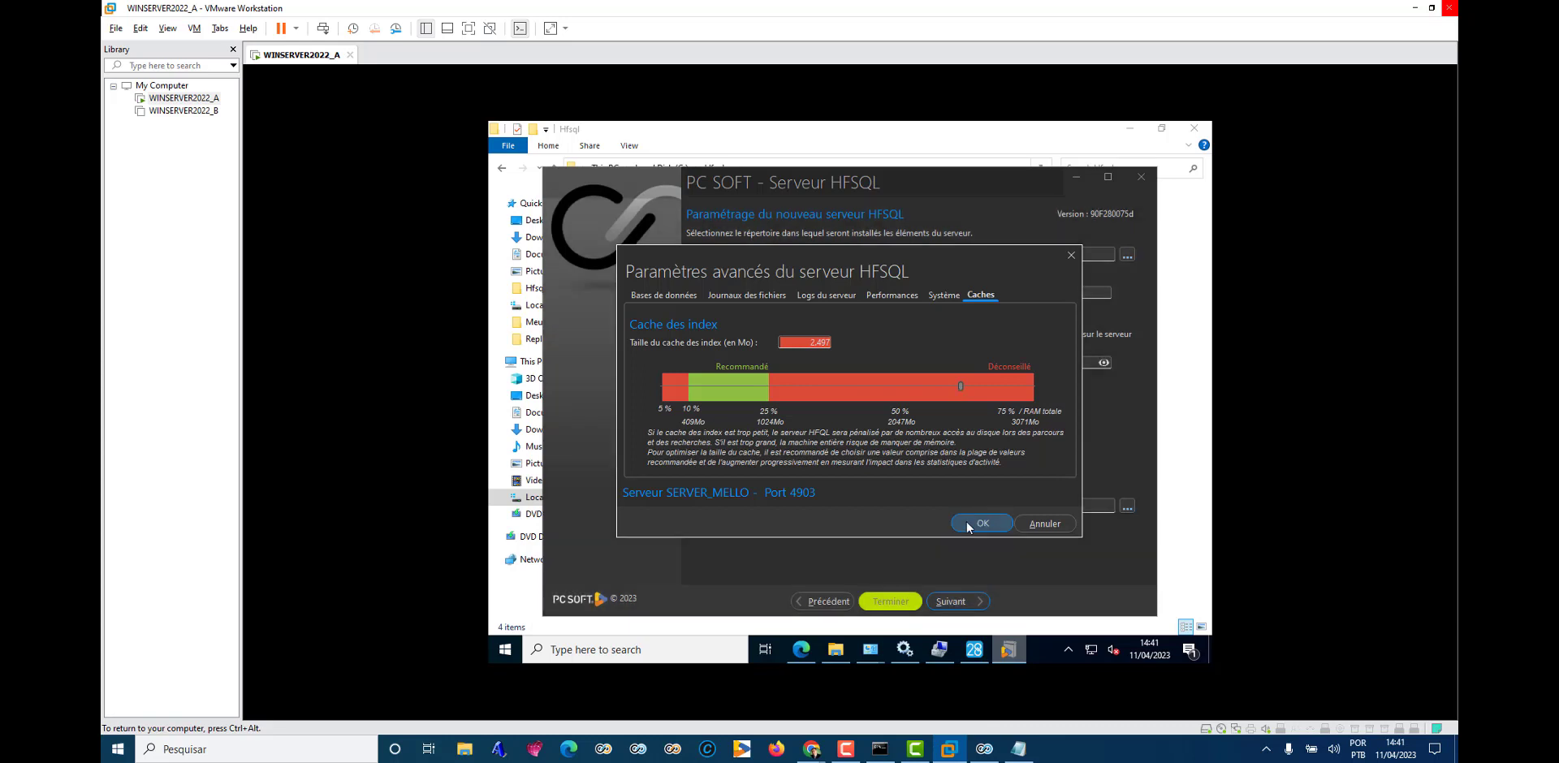
# Defer notification recipients with 'Plus tard' and continue with Active Directory authentication left off.
pyautogui.click(959, 603)
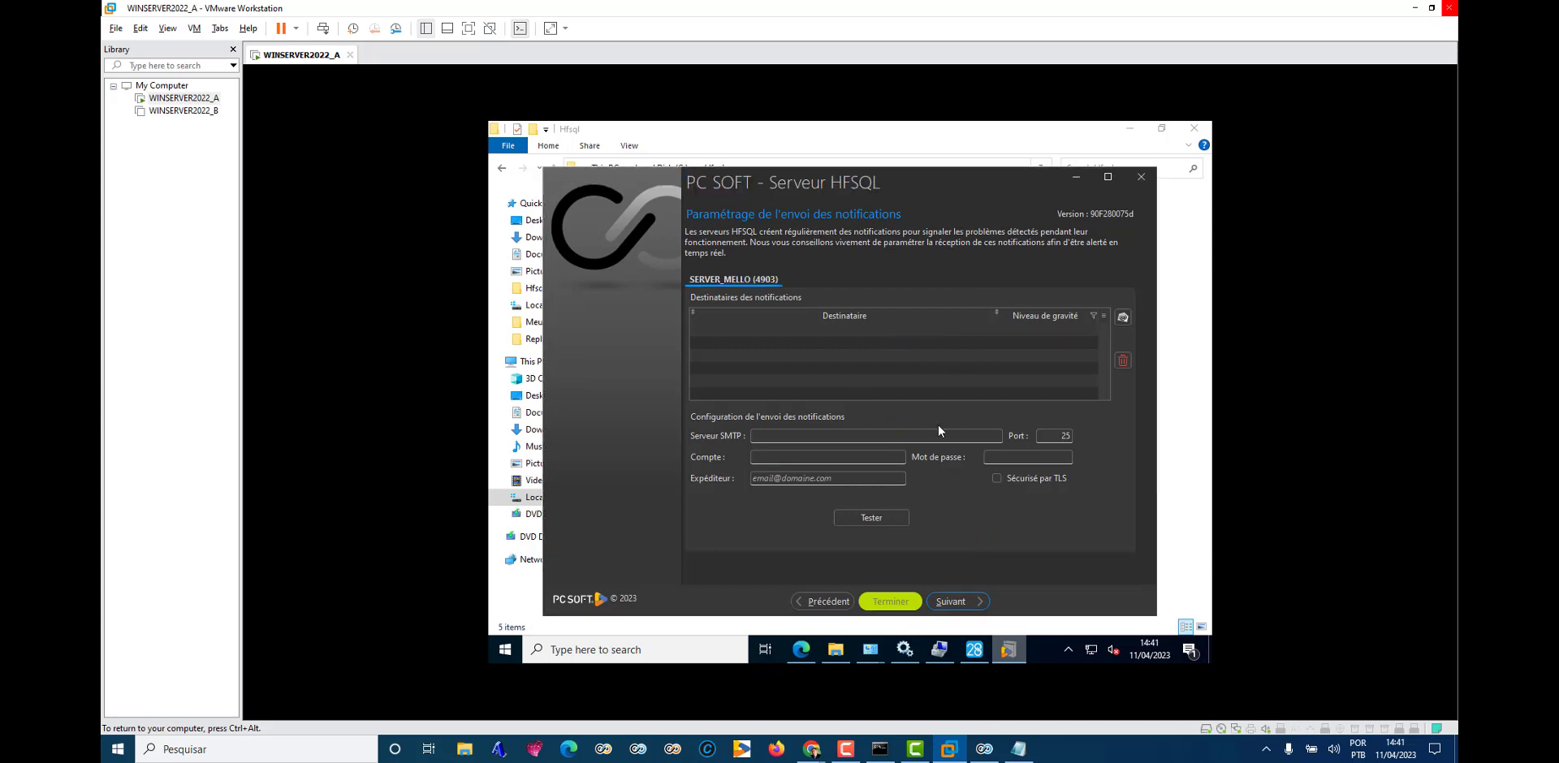
pyautogui.click(955, 602)
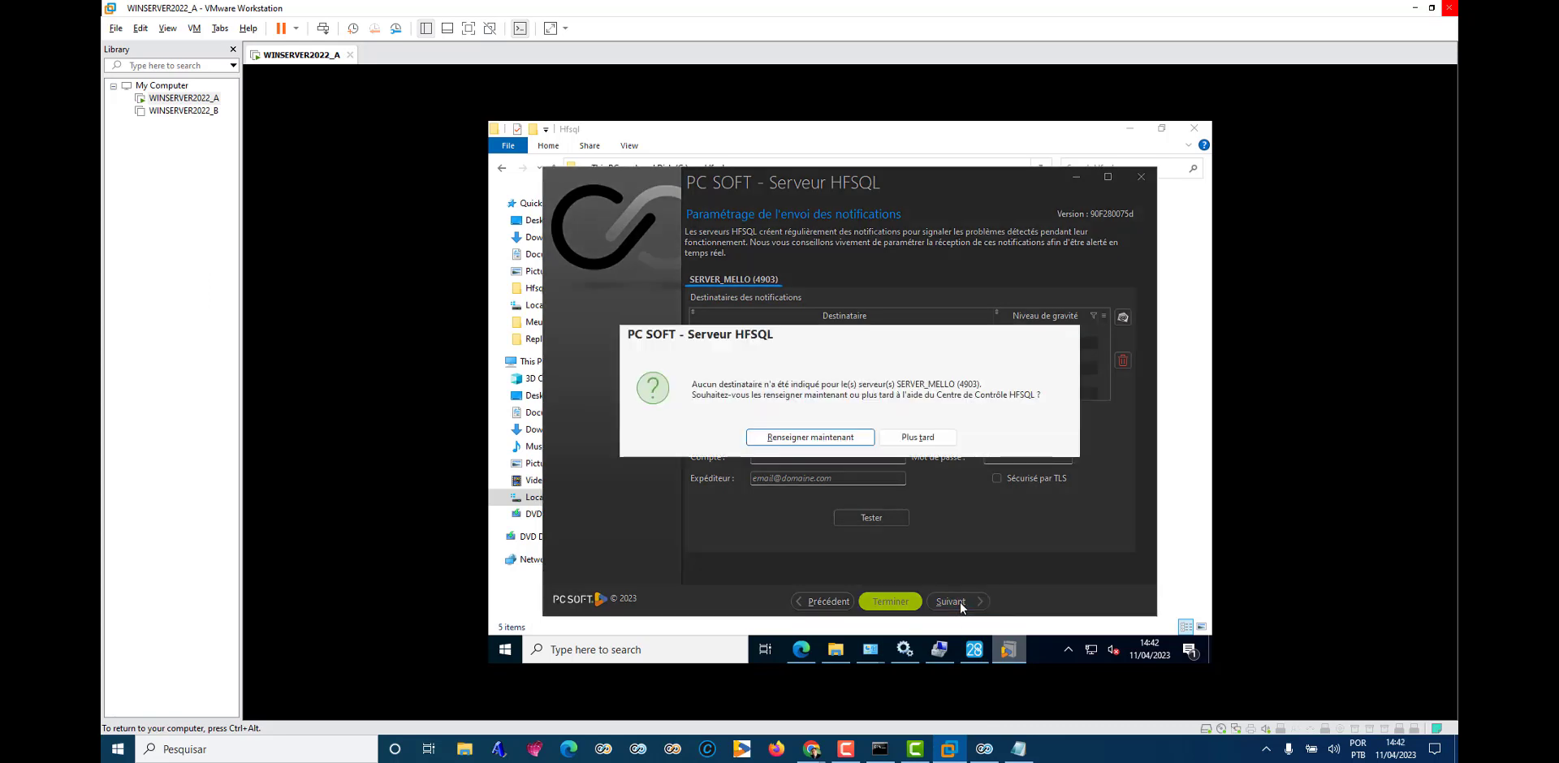
pyautogui.click(935, 440)
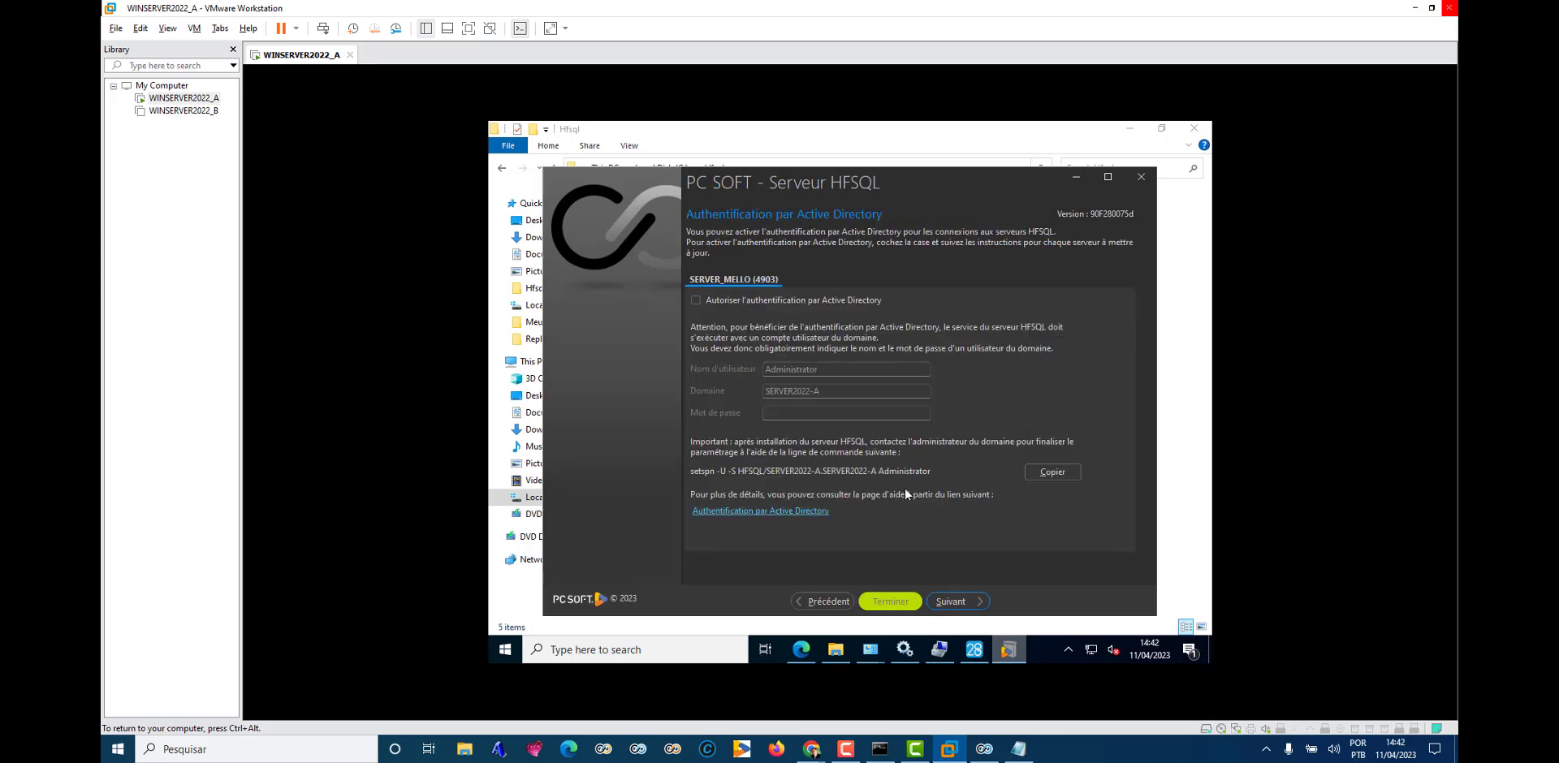
pyautogui.click(952, 601)
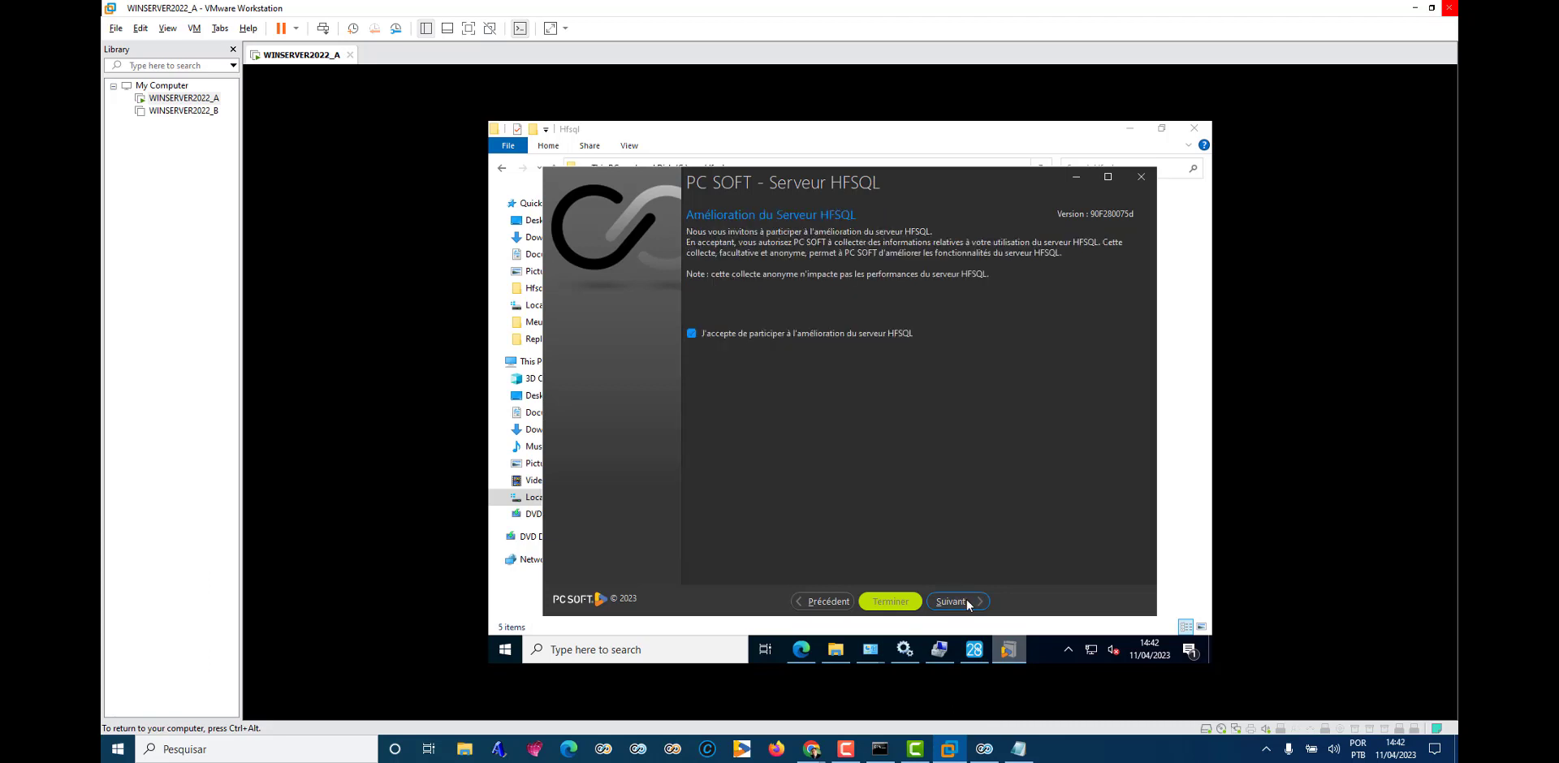
# Install the SERVER_MELLO server until 'Installation terminée avec succès', then close with Terminer.
pyautogui.click(952, 601)
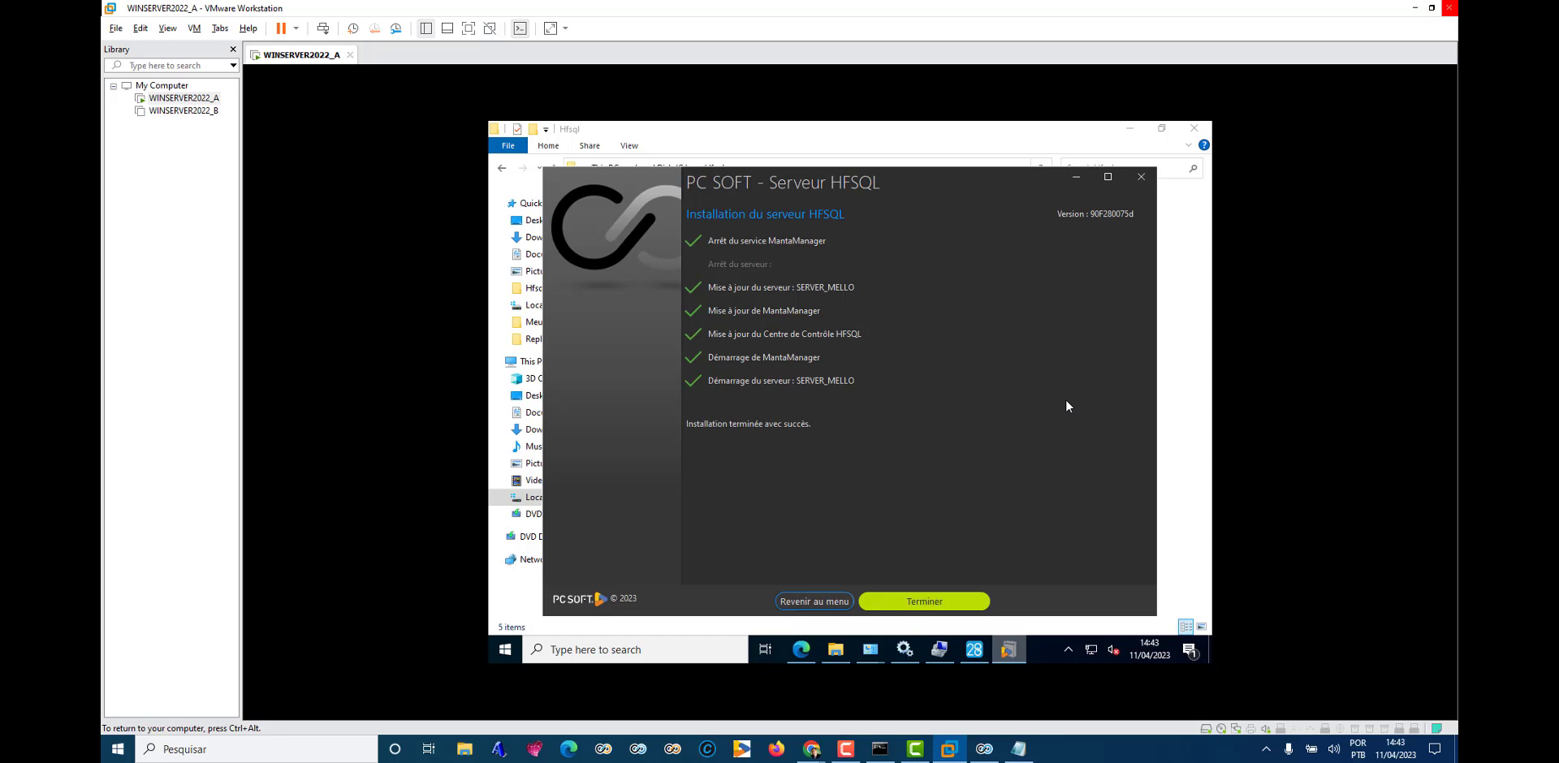
pyautogui.click(913, 602)
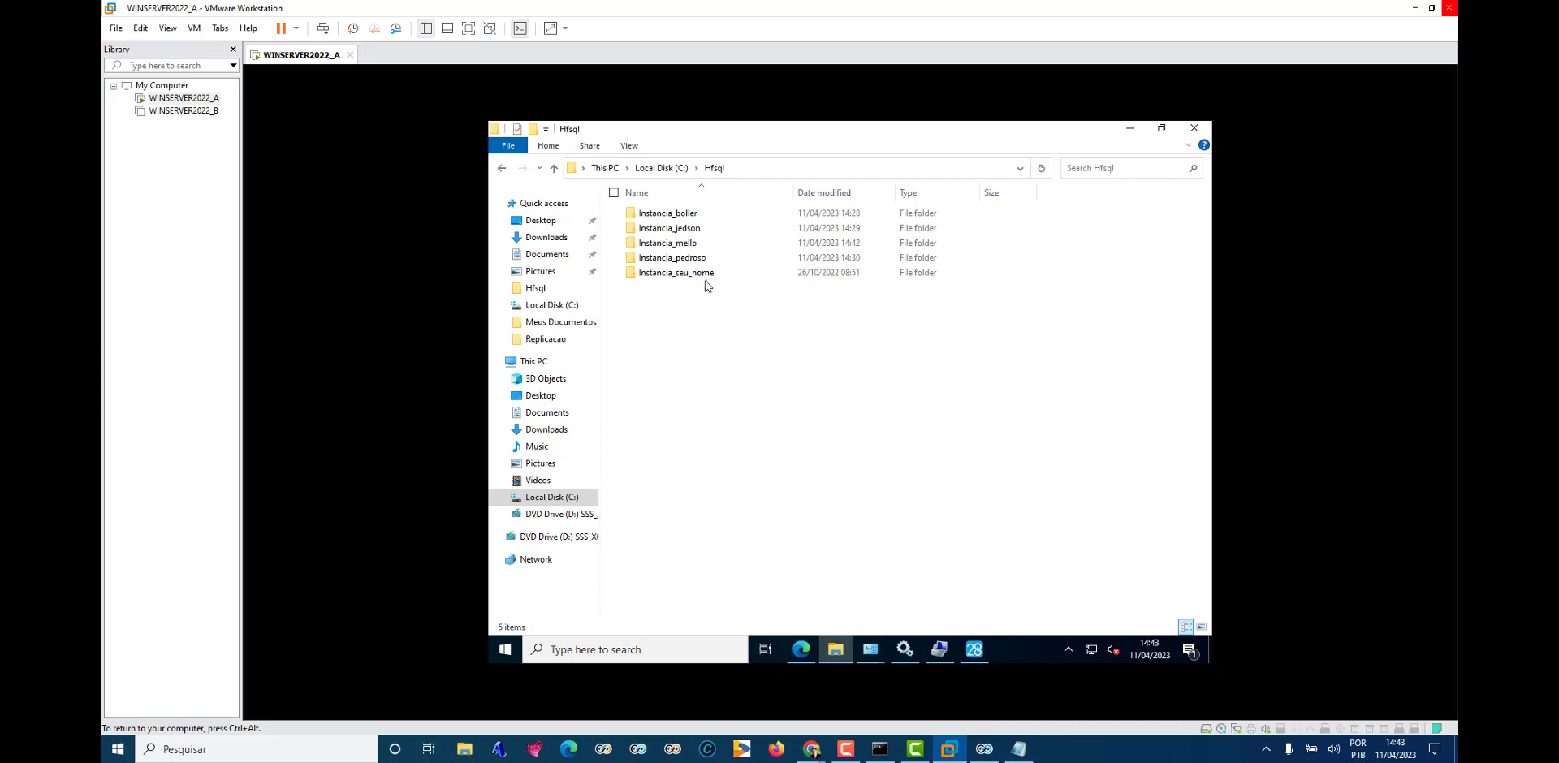
# Open the Instancia_mello folder and its BDD subfolder, return to C:\Hfsql, then bring up Windows Services.
pyautogui.click(690, 244)
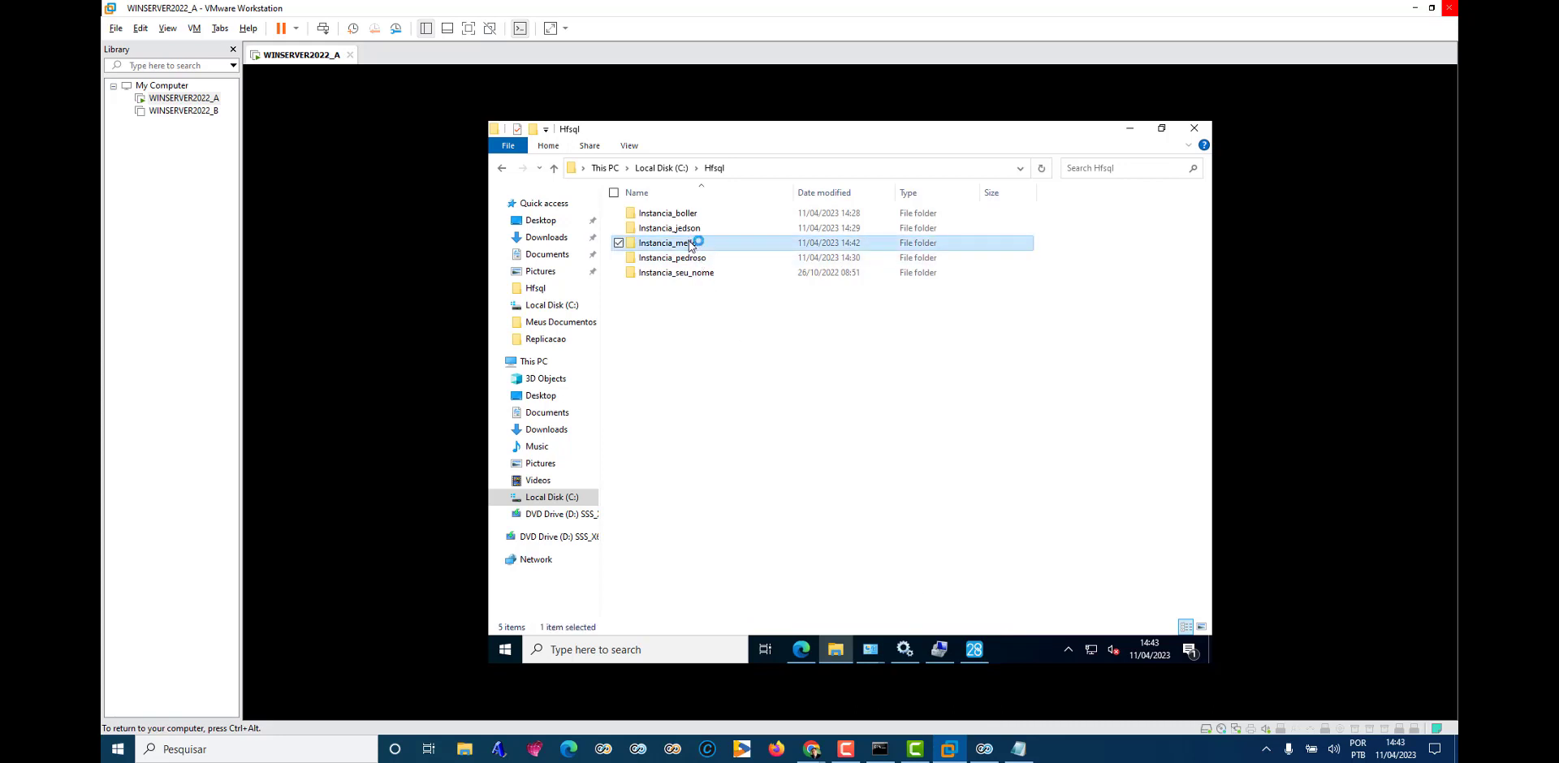
pyautogui.doubleClick(689, 242)
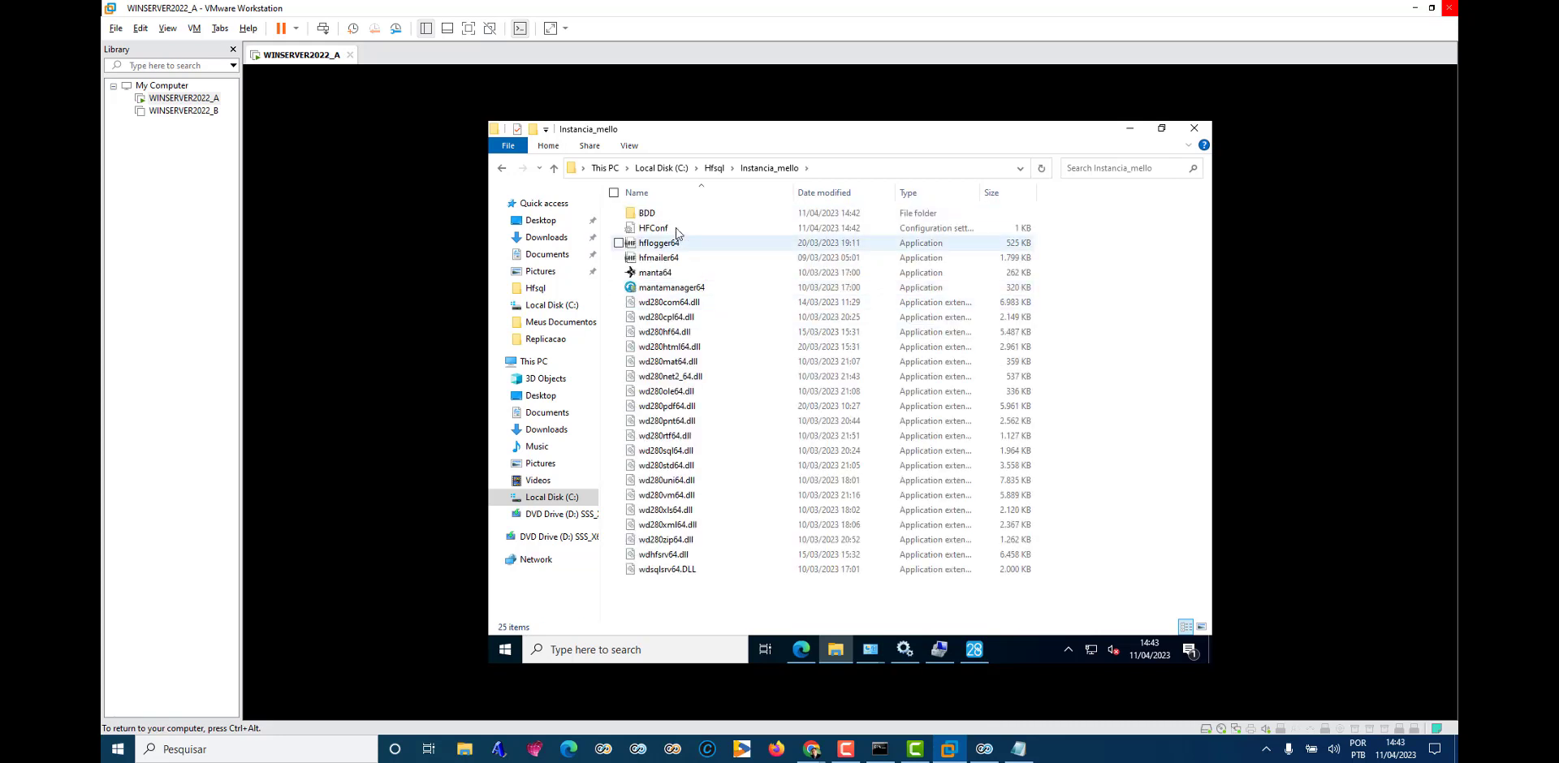
pyautogui.doubleClick(664, 215)
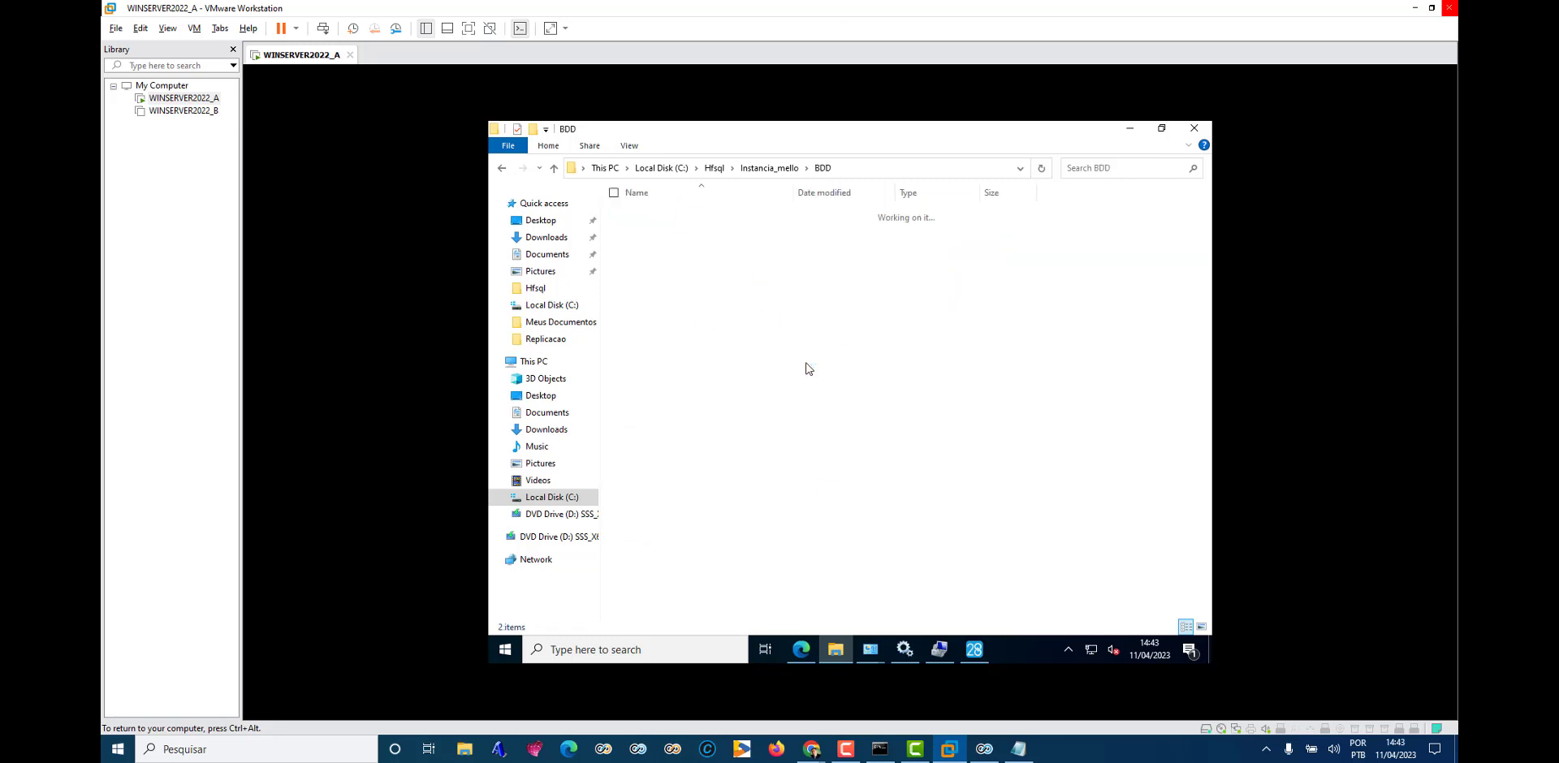
pyautogui.click(713, 168)
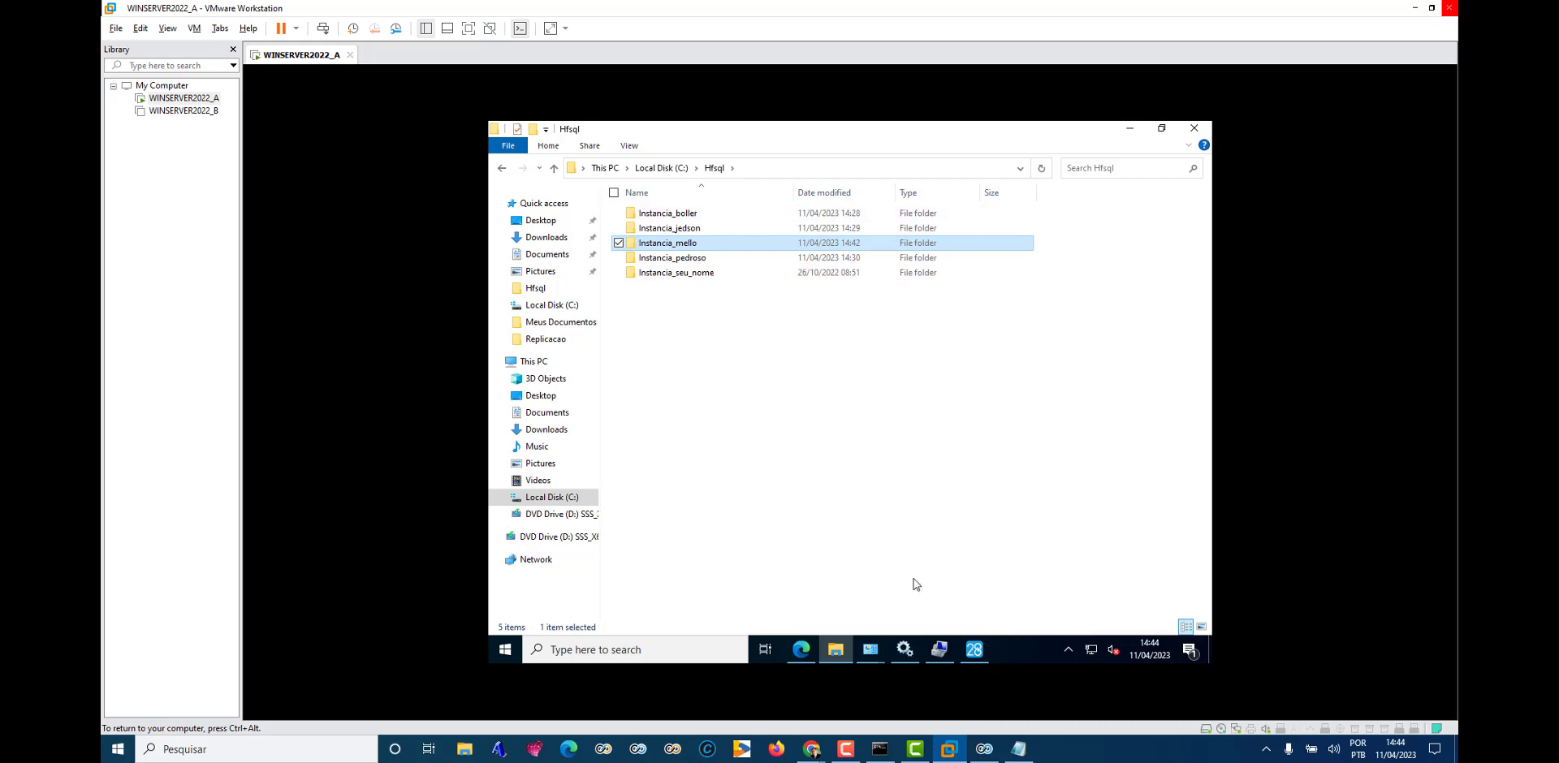
pyautogui.click(901, 654)
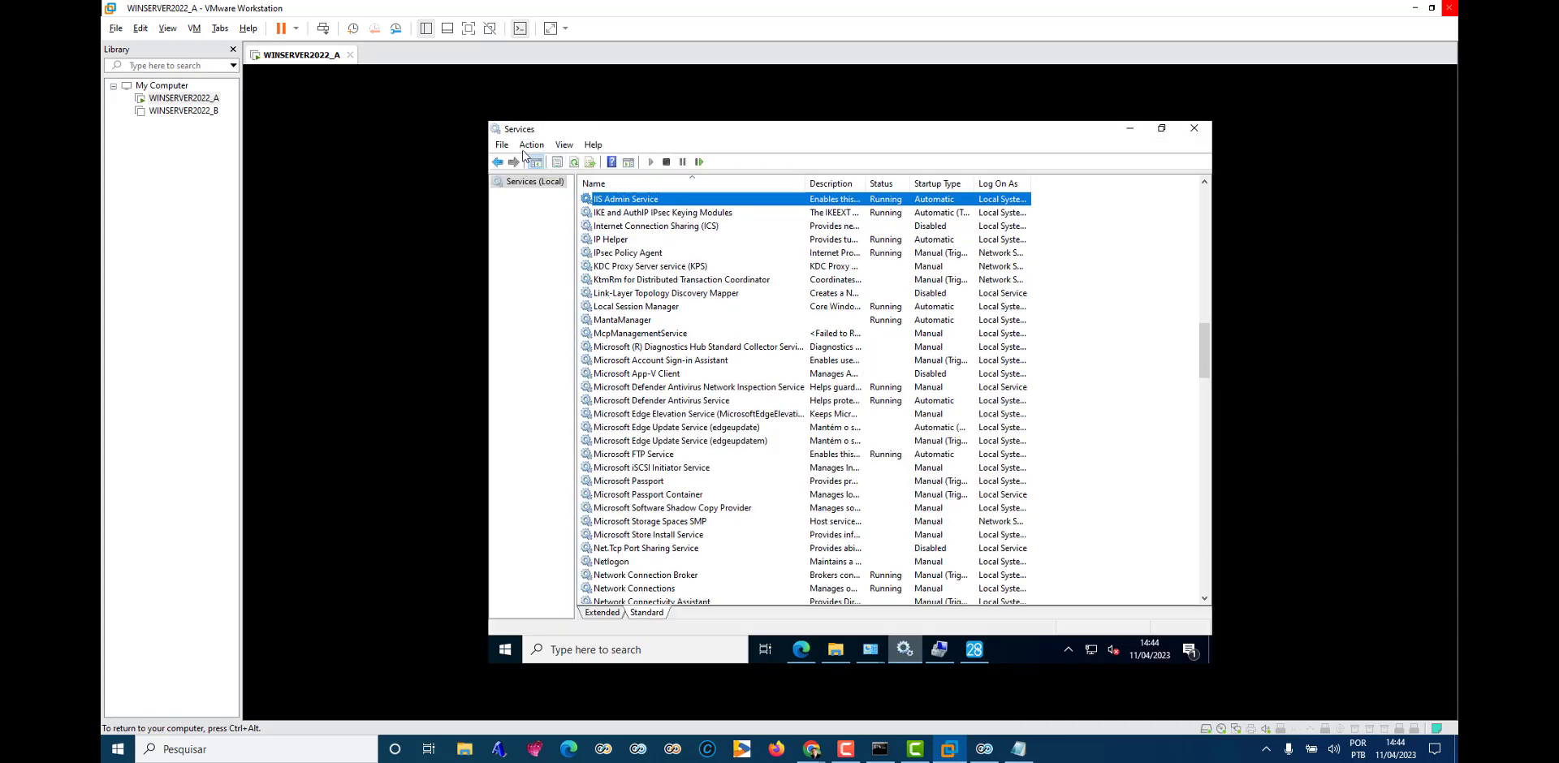
# Refresh the Windows Services list using Action > Refresh.
pyautogui.click(504, 148)
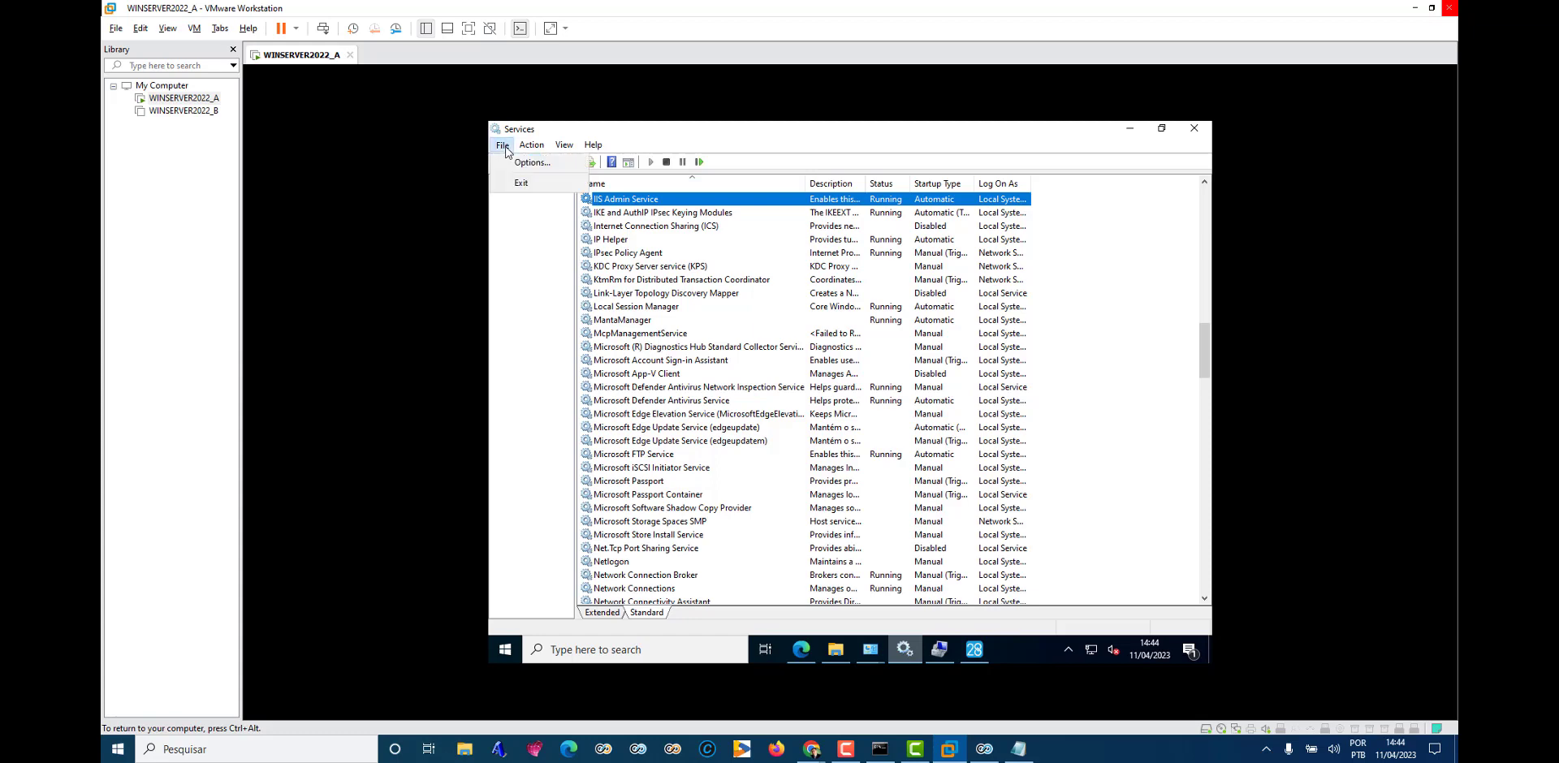
pyautogui.press('Escape')
pyautogui.click(539, 148)
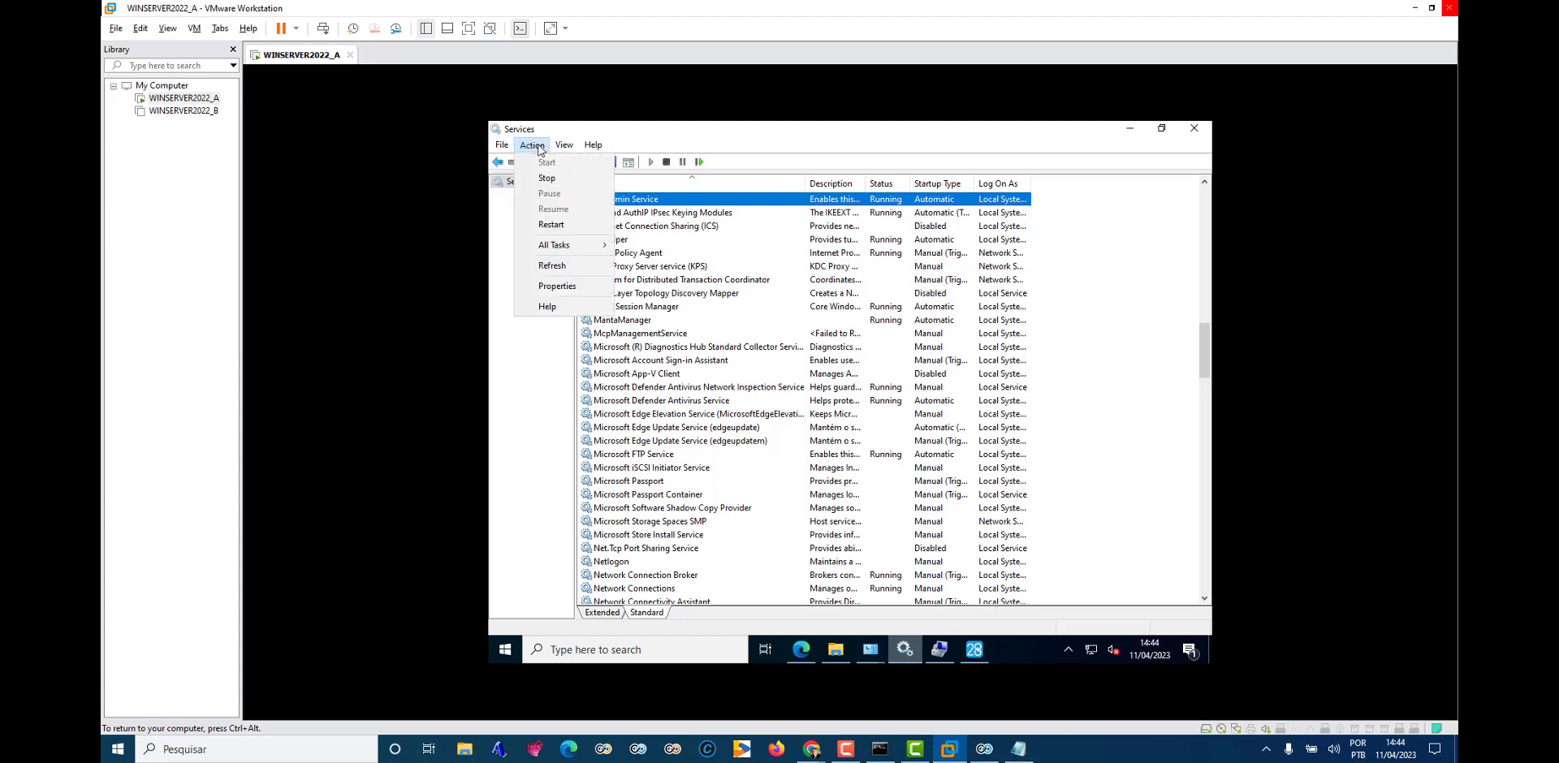
pyautogui.click(539, 148)
pyautogui.click(539, 148)
pyautogui.click(540, 268)
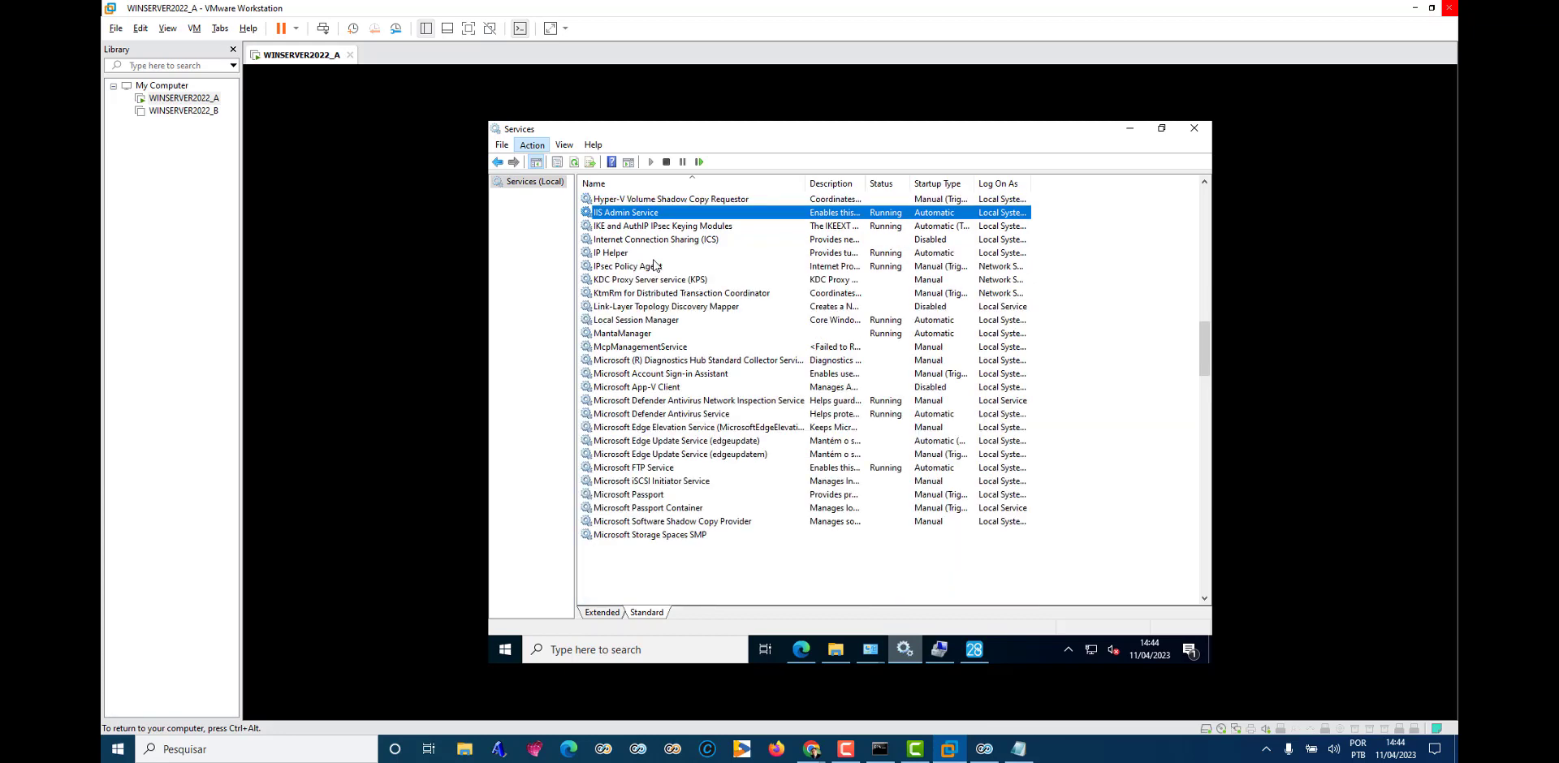
# Check the Hyper File Server services SERVER_BOLLER, SERVER_JEDSON, SERVER_MELLO and SERVER_PEDROSO are running.
pyautogui.click(655, 268)
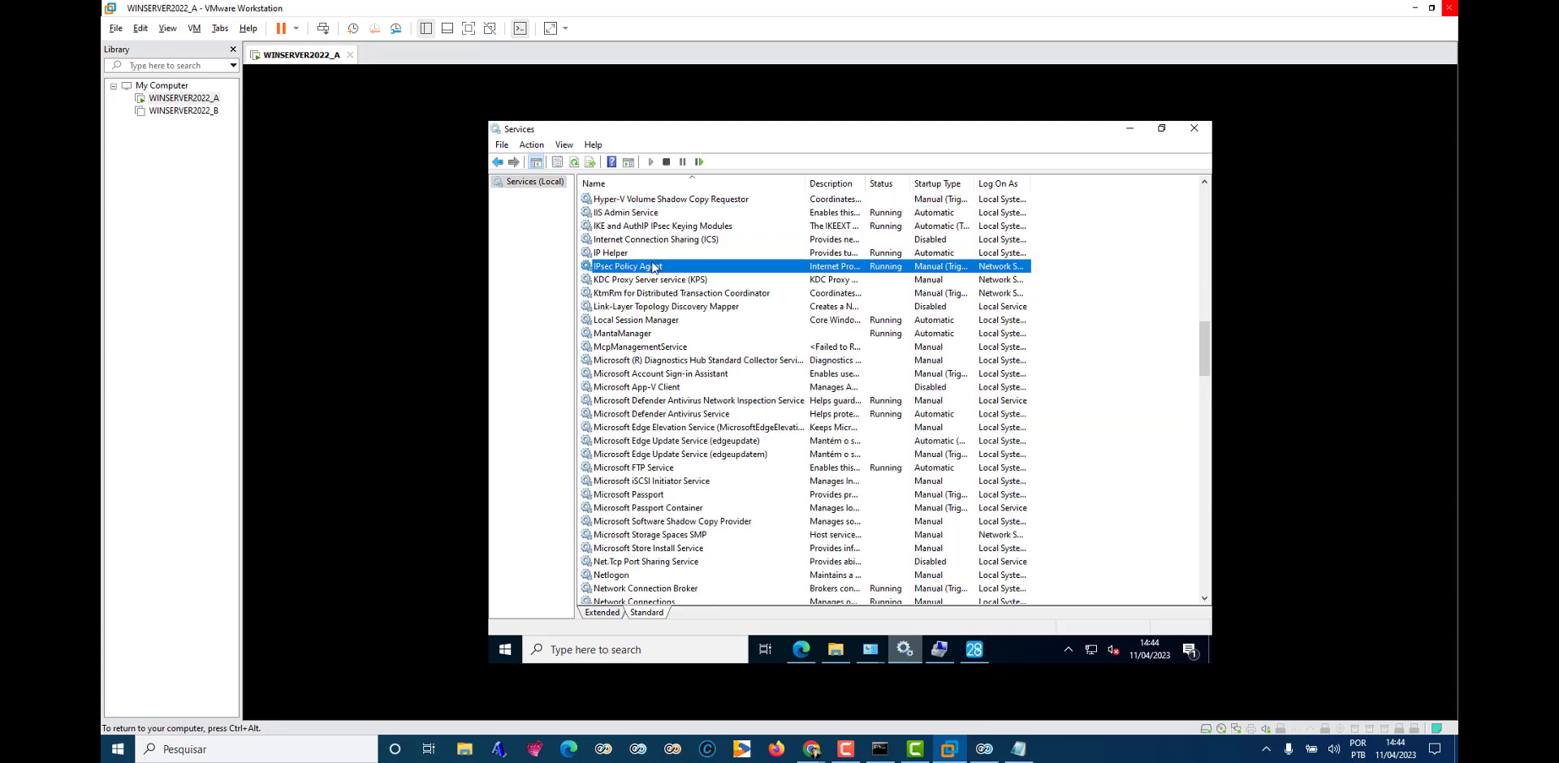
pyautogui.press('h')
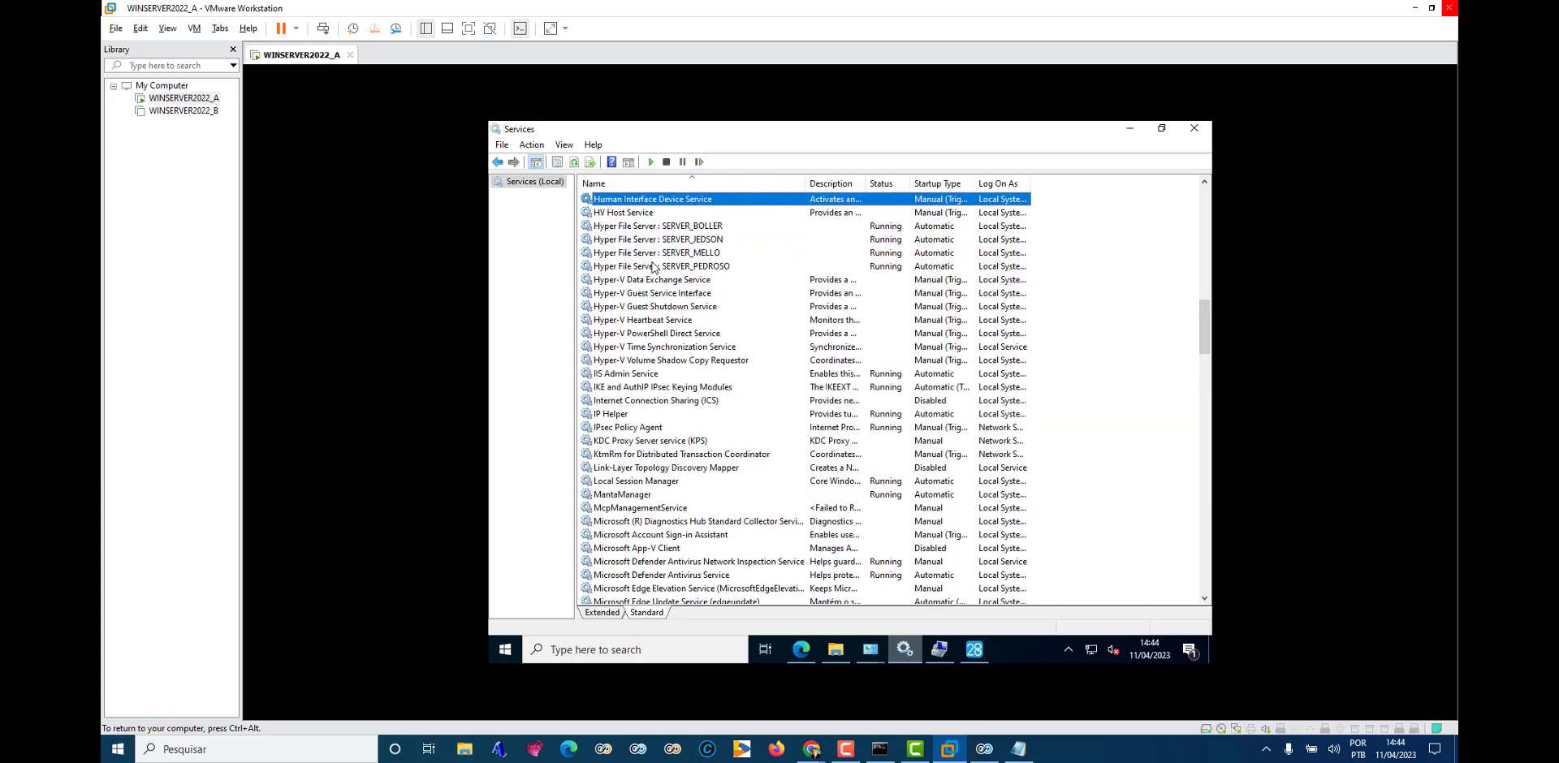
pyautogui.click(691, 230)
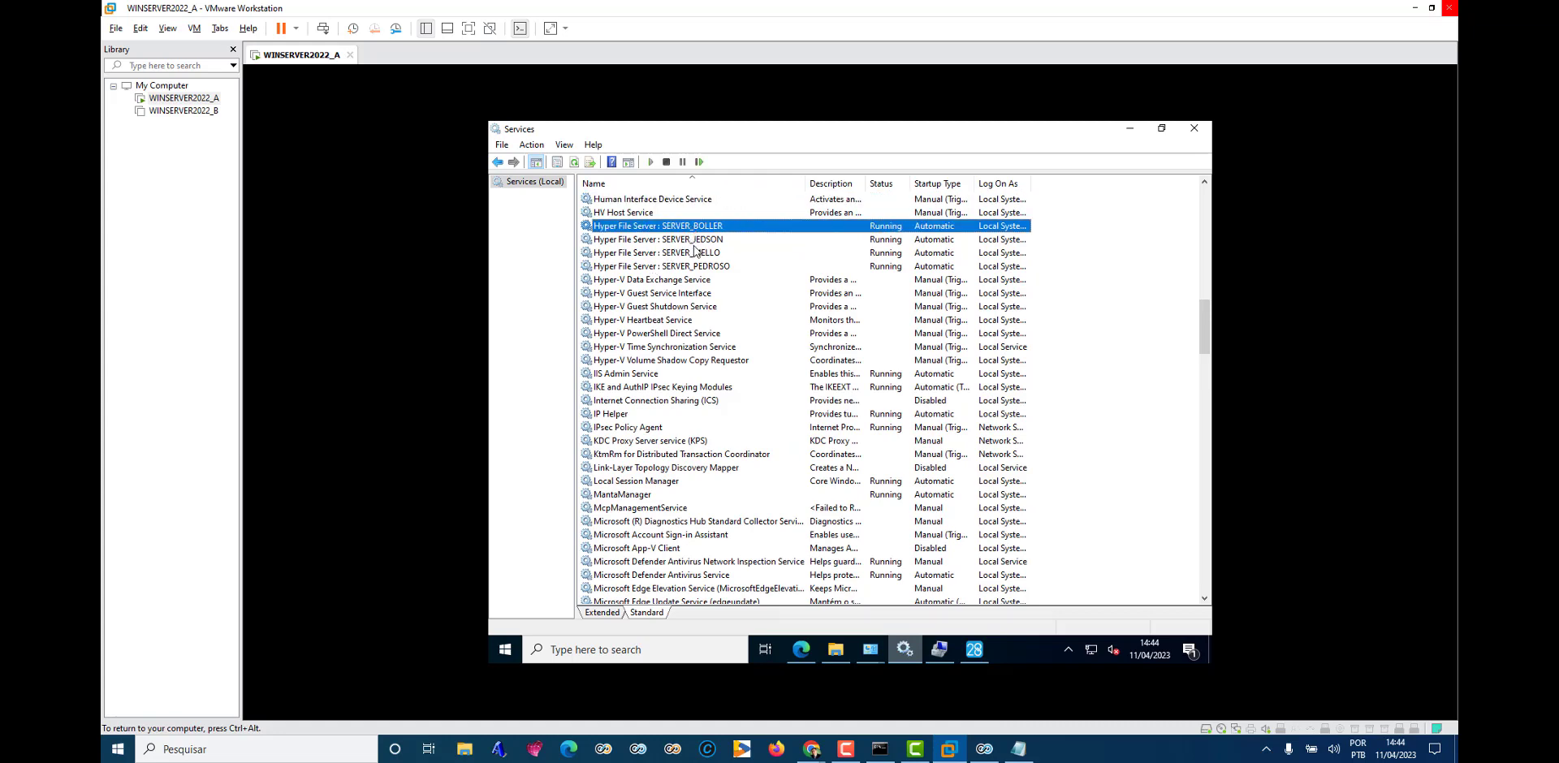
pyautogui.click(694, 244)
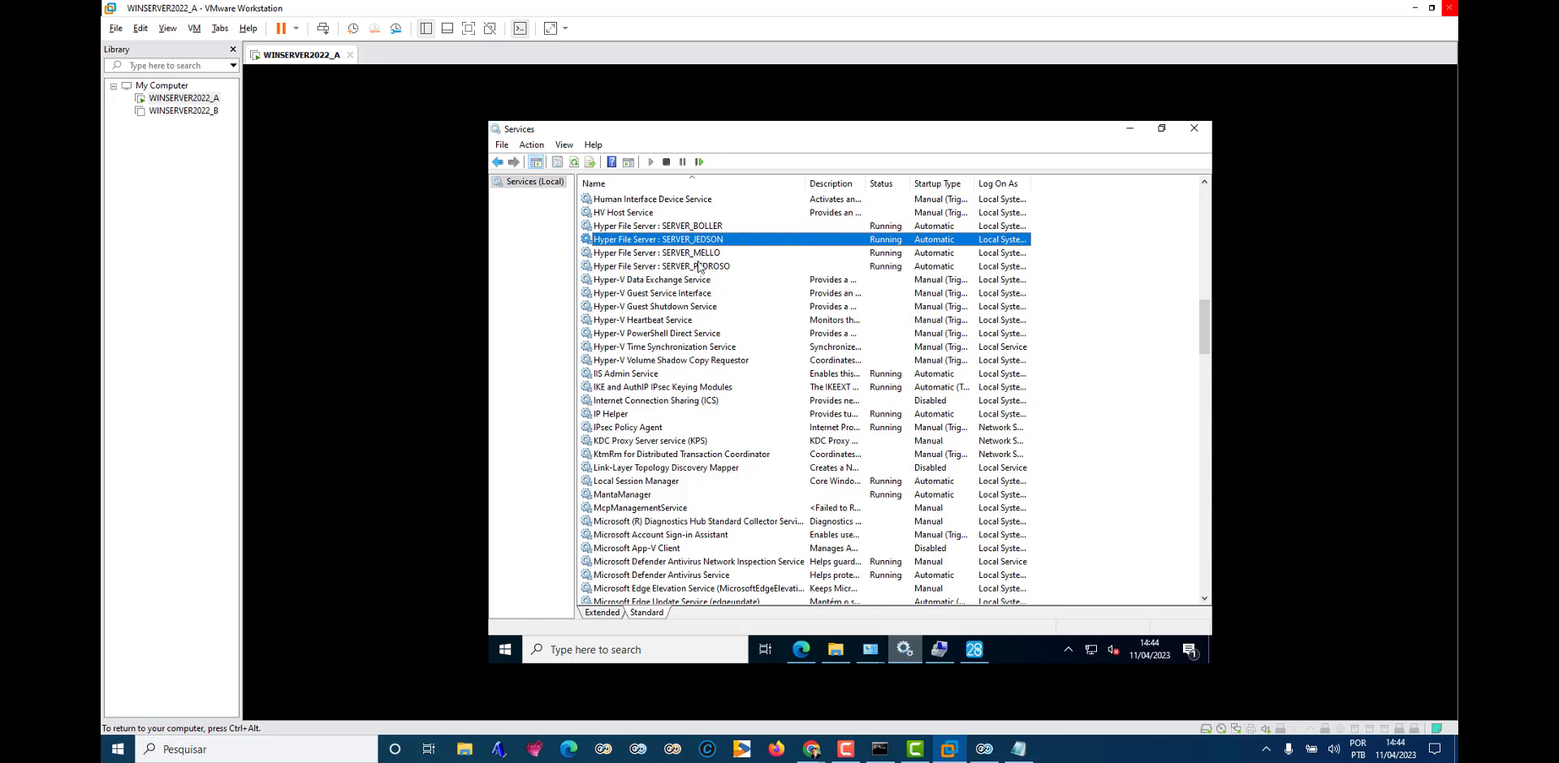
pyautogui.click(698, 255)
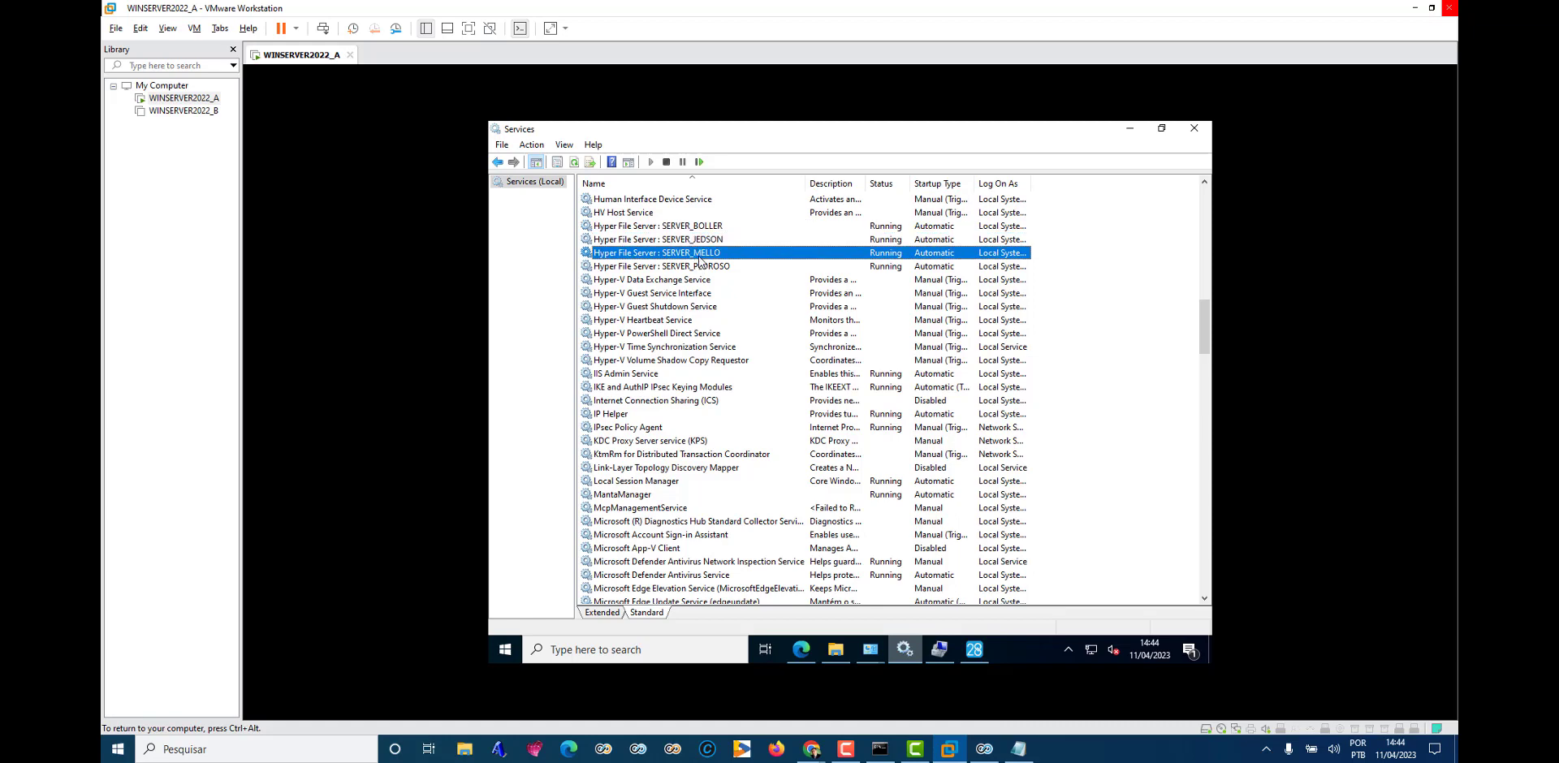
pyautogui.click(700, 271)
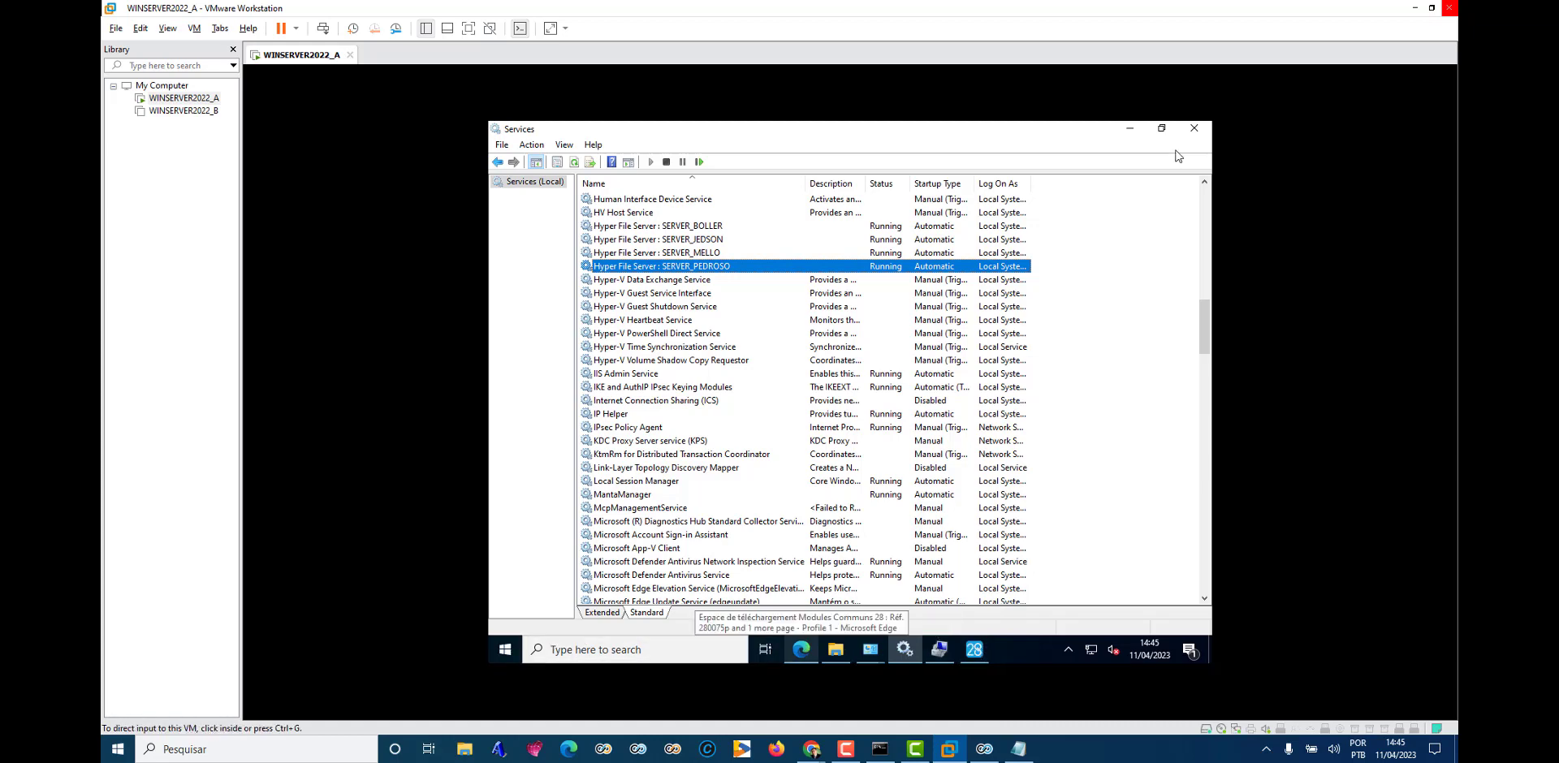
# Minimize the Services and File Explorer windows and launch HFSQL Control Center from the desktop.
pyautogui.click(1130, 130)
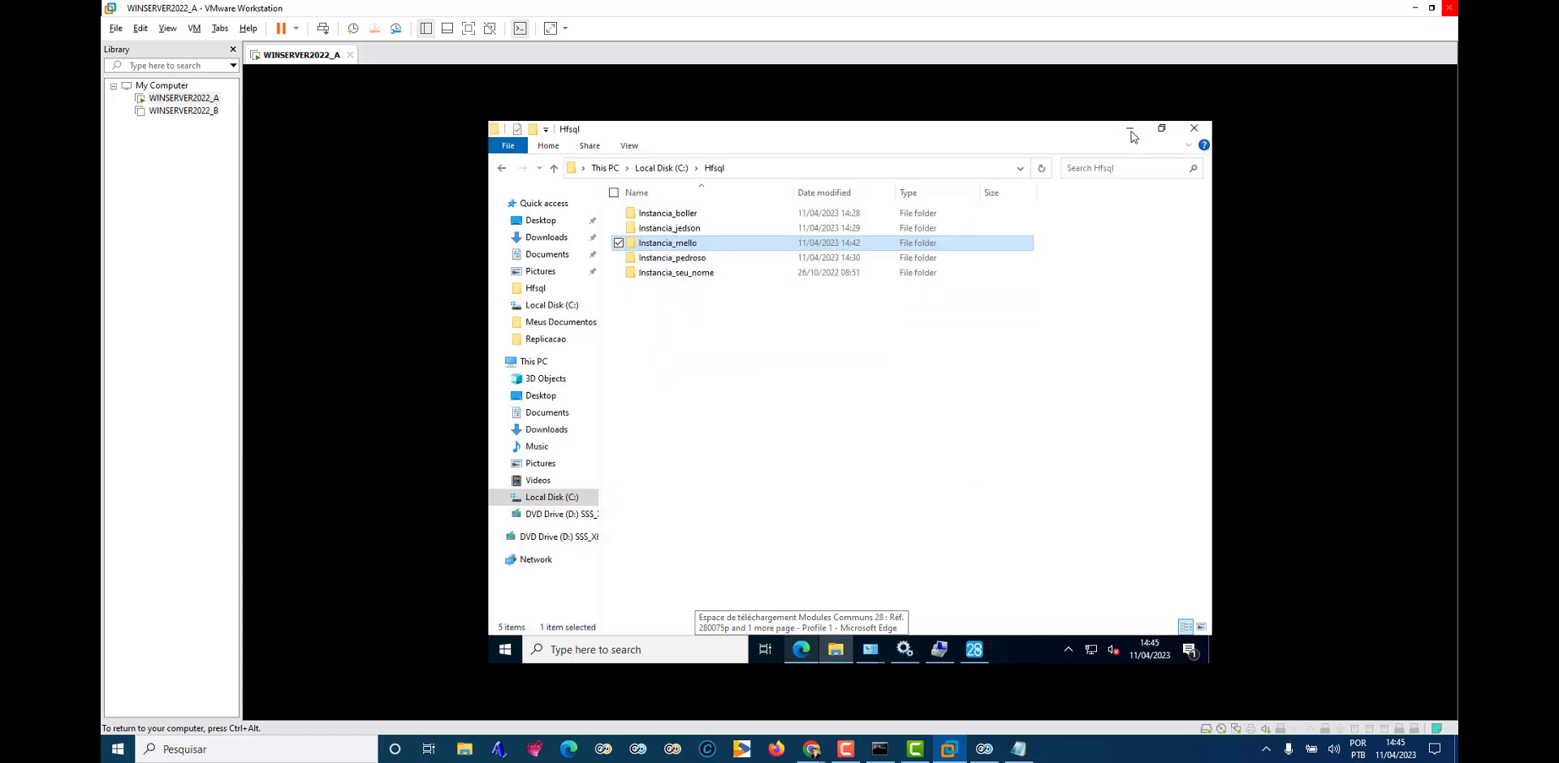
pyautogui.click(1132, 133)
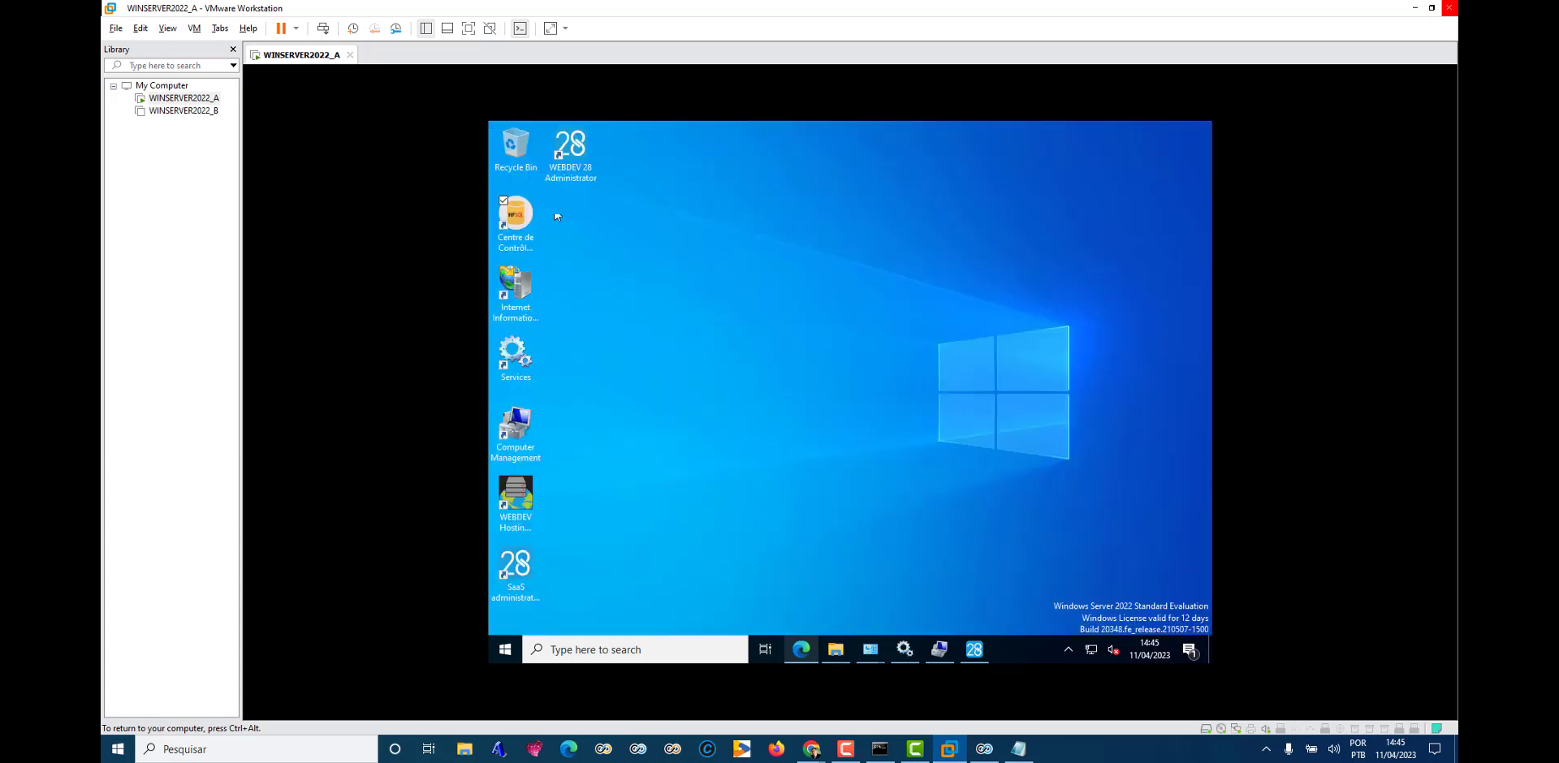
pyautogui.doubleClick(515, 230)
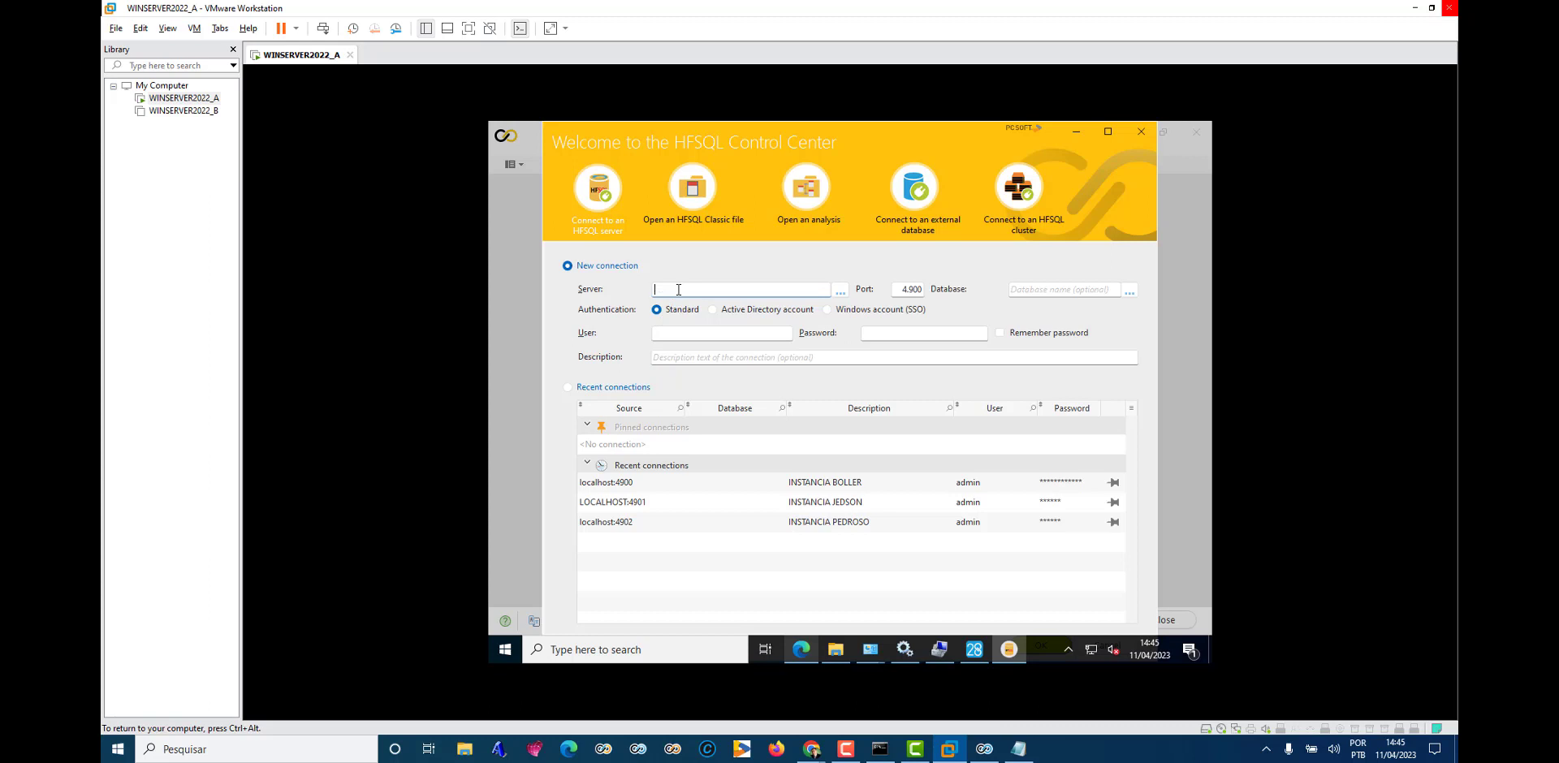
# Enter server localhost, port 4903, user admin and the account password.
pyautogui.write('localhost')
pyautogui.press('Tab')
pyautogui.write('4')
pyautogui.write('90')
pyautogui.press('Tab')
pyautogui.press('Tab')
pyautogui.press('Tab')
pyautogui.write('admin')
pyautogui.press('Tab')
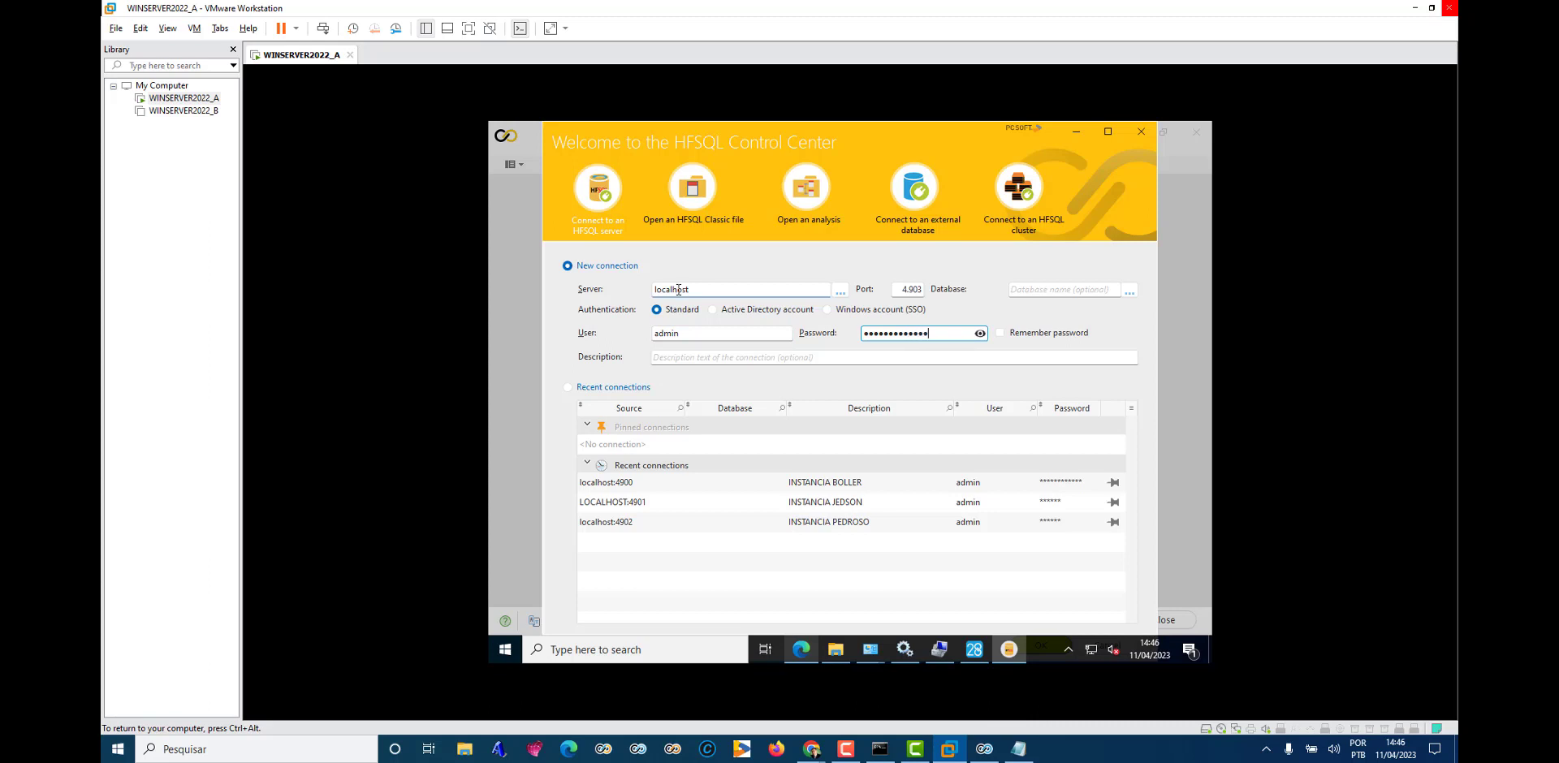
# Remember the password, add description 'INSTANCIA MELLO', and connect to SERVER_MELLO.
pyautogui.click(1000, 334)
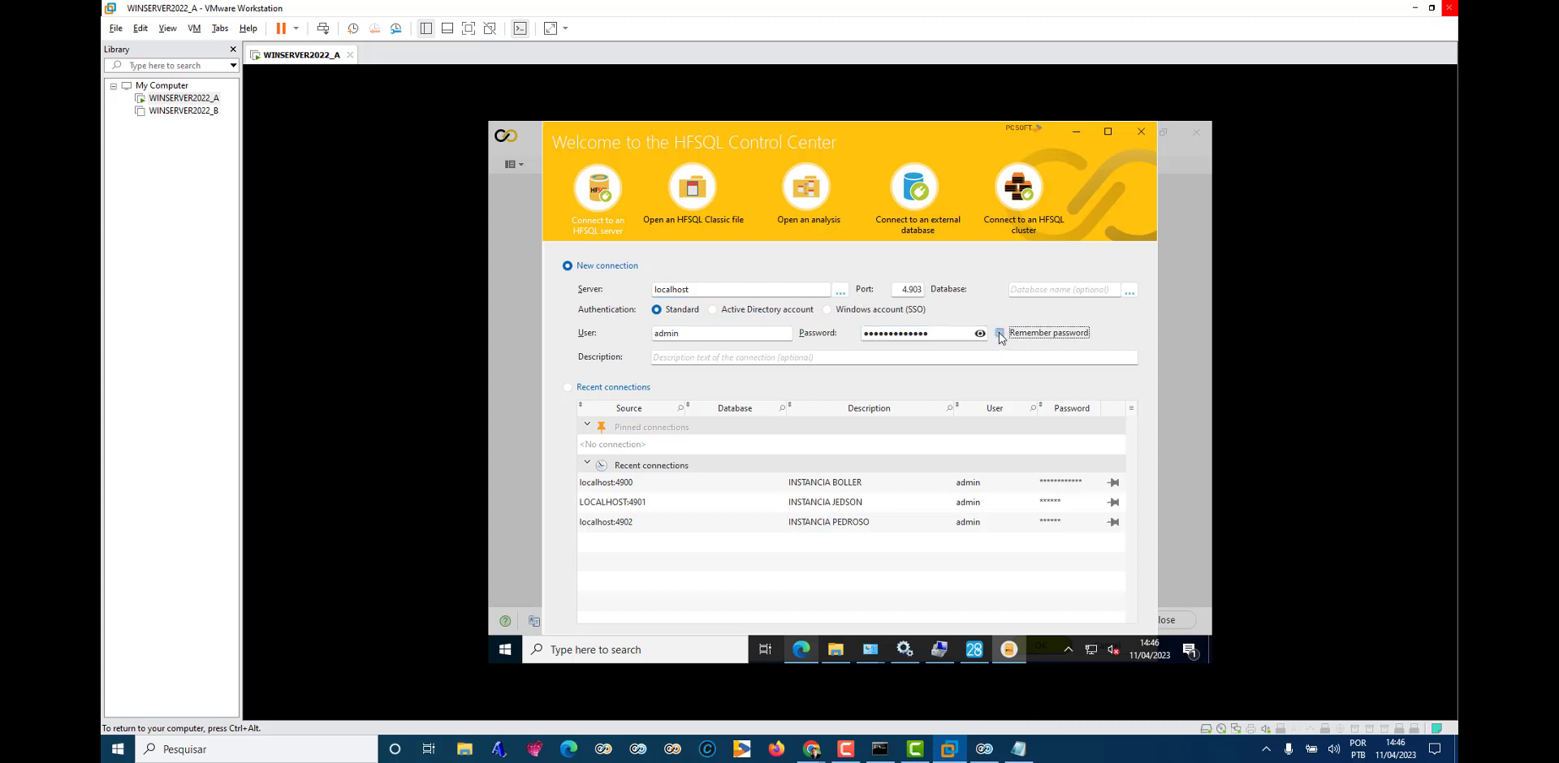
pyautogui.click(702, 357)
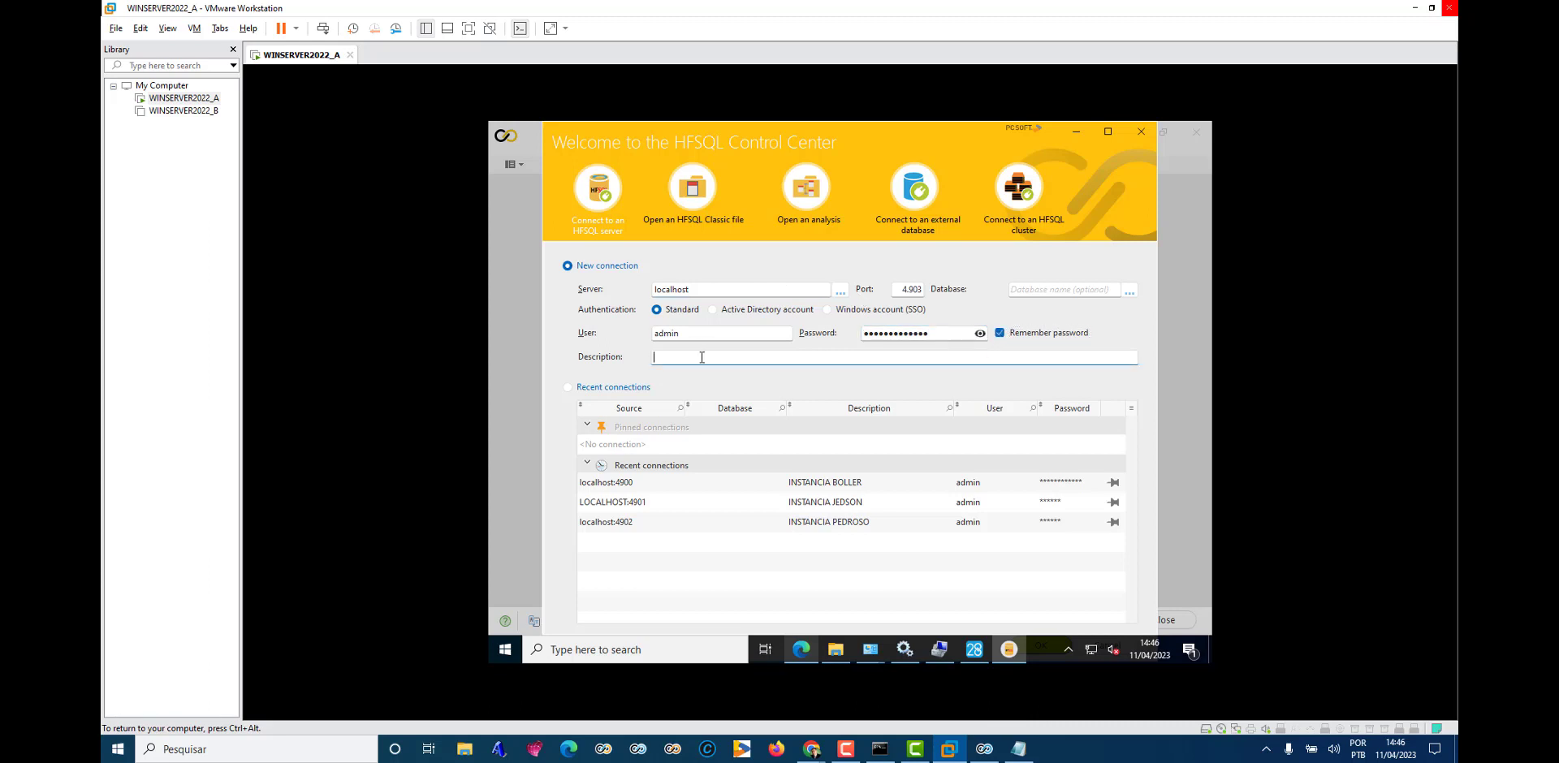
pyautogui.write('INSTANCIA MELLO')
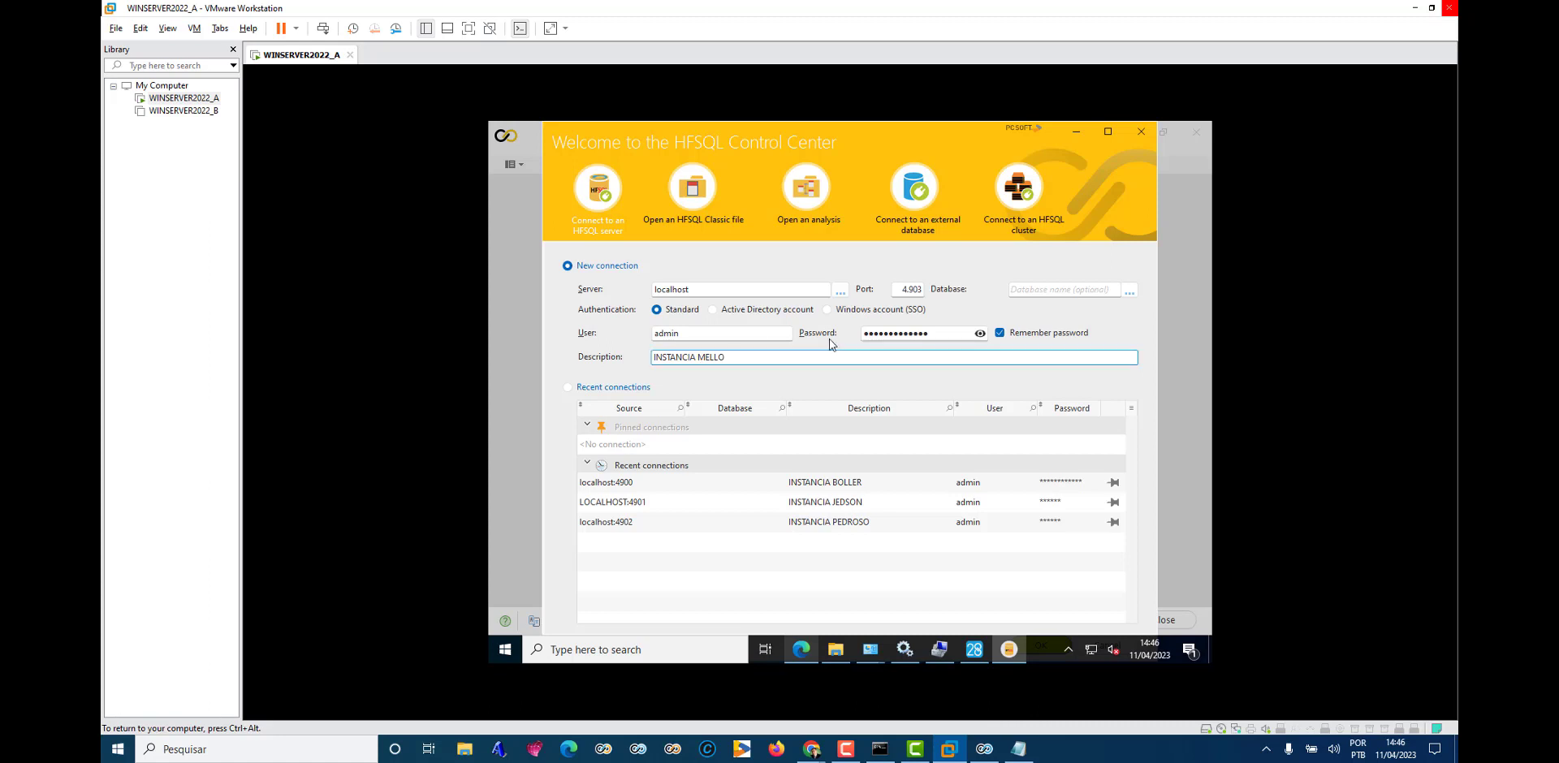
pyautogui.click(1107, 132)
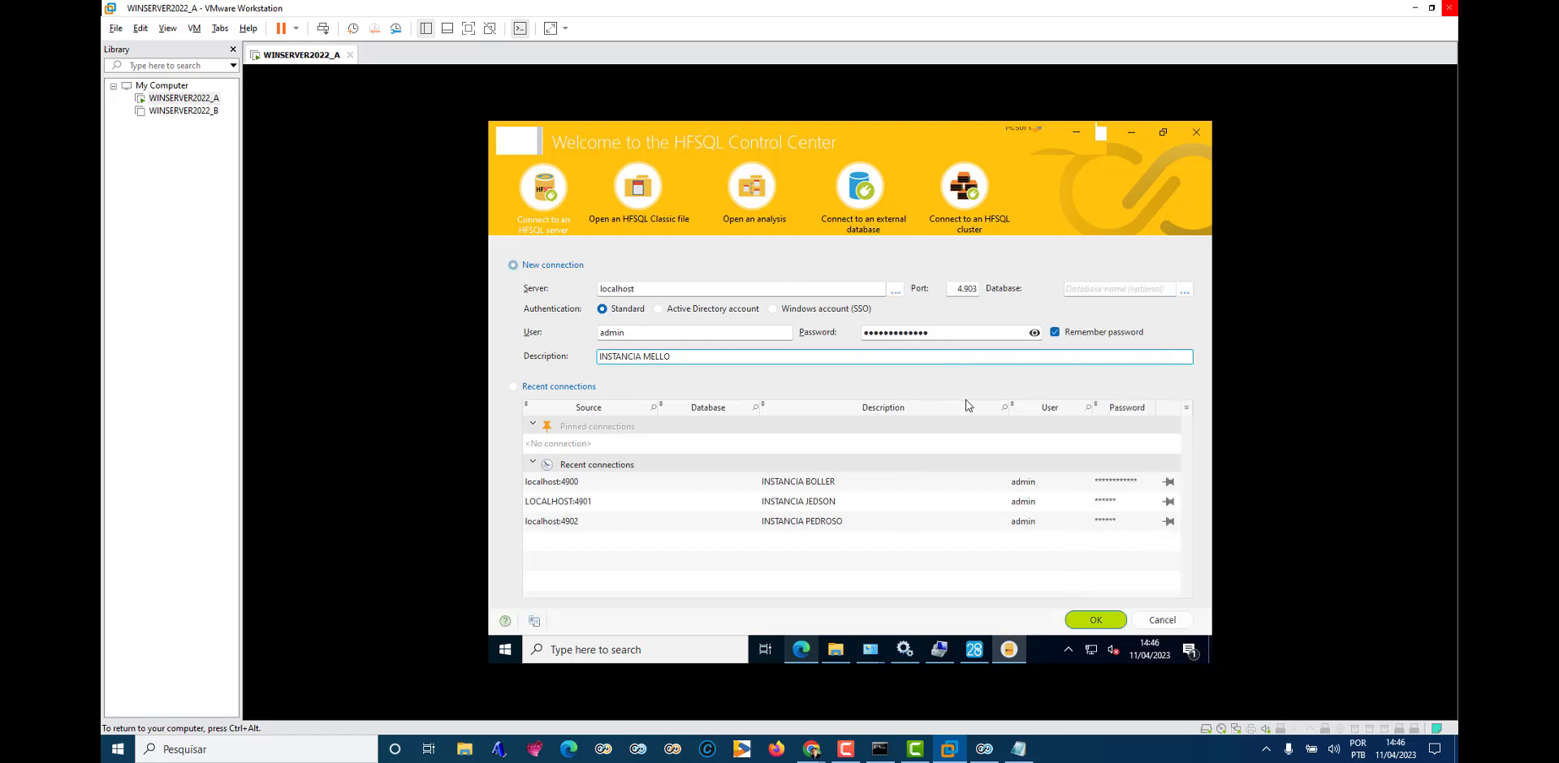
pyautogui.click(1098, 622)
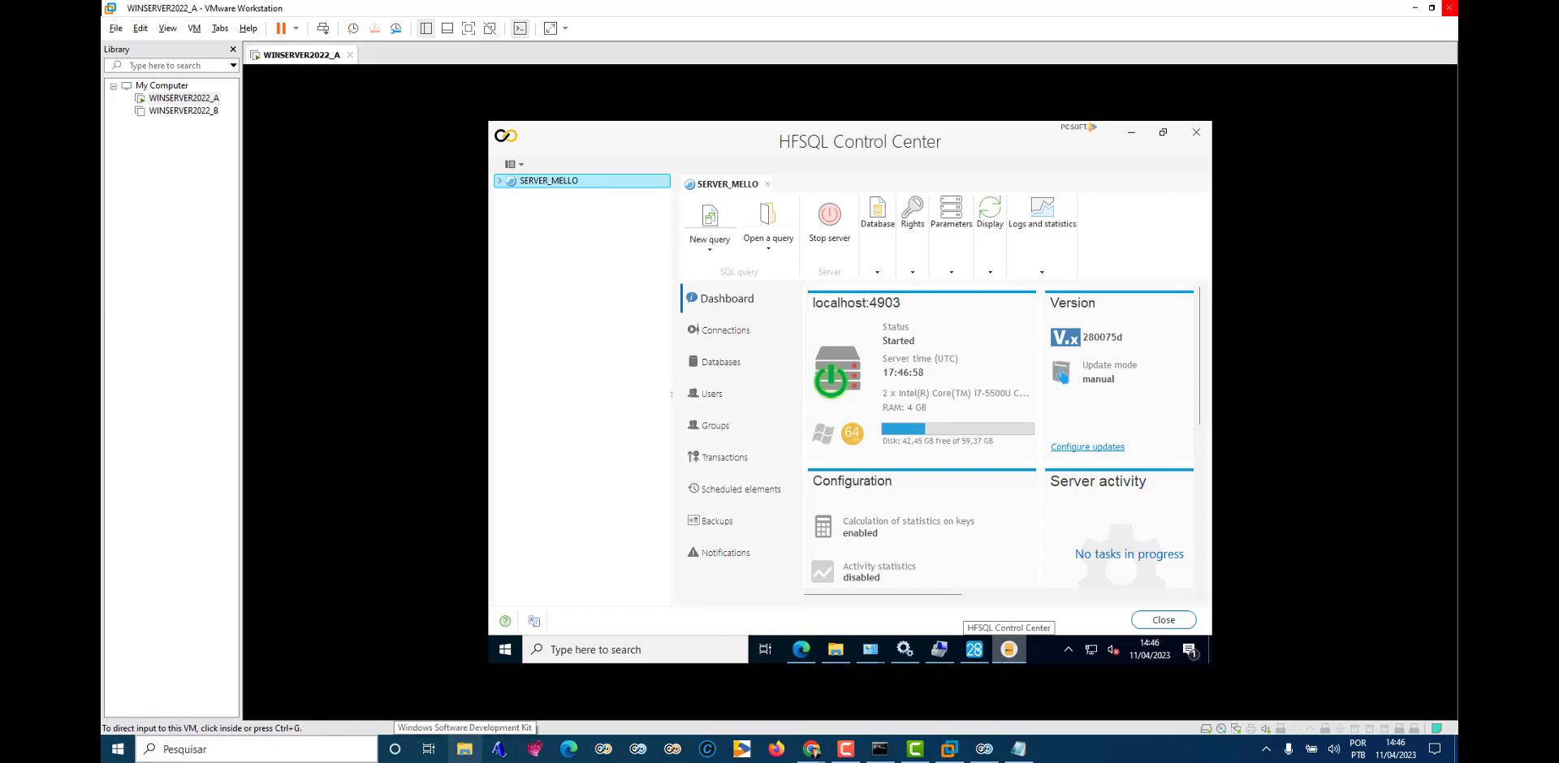
# Let the SERVER_MELLO dashboard load as Started on localhost:4903, then go to the host's search.
pyautogui.click(260, 749)
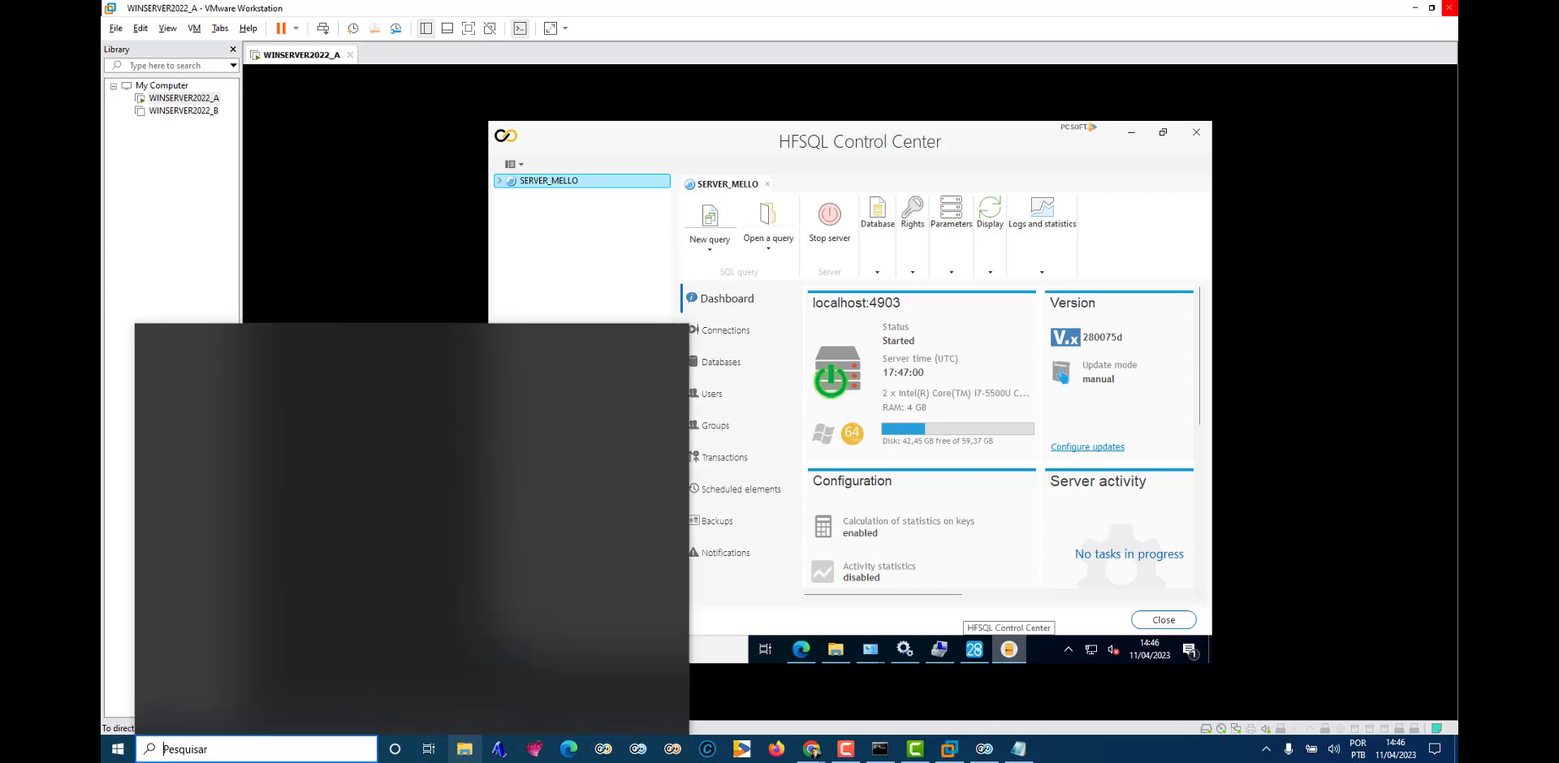
# Launch host HFSQL Control Center with server 192.168.30.129, then return to the VM's Start search.
pyautogui.write('hfsql')
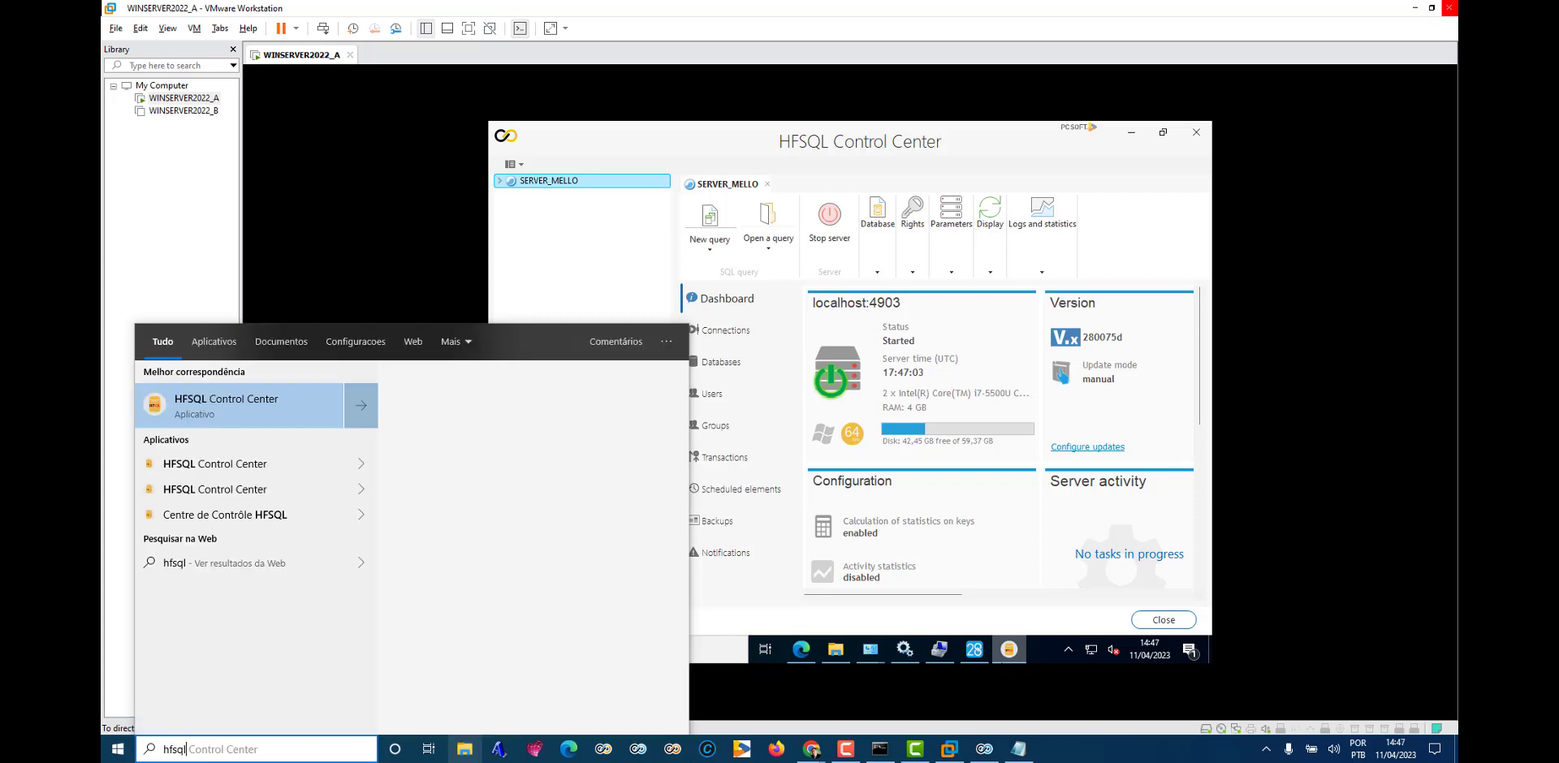
pyautogui.click(671, 395)
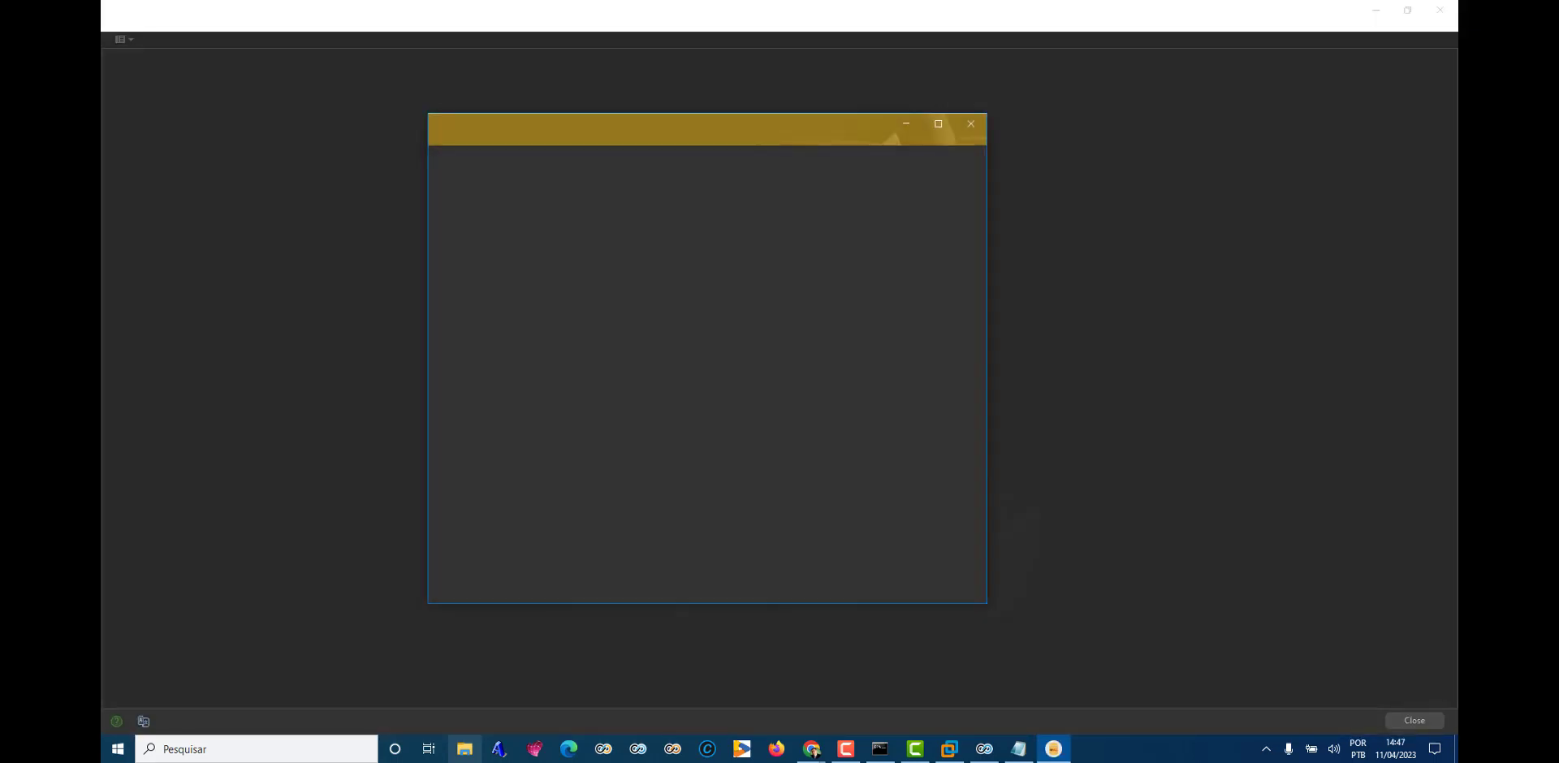
pyautogui.press('Down')
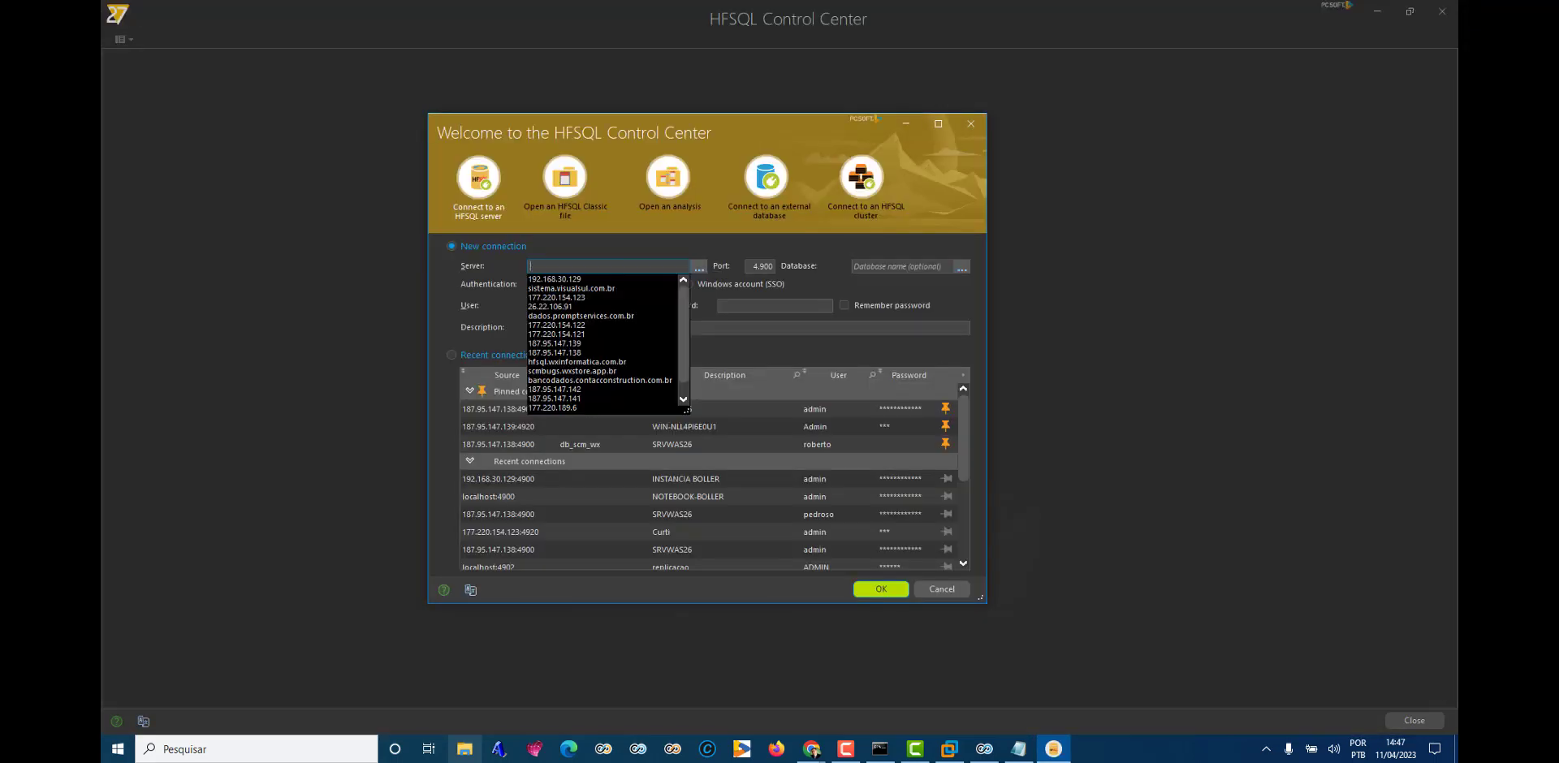
pyautogui.press('Down')
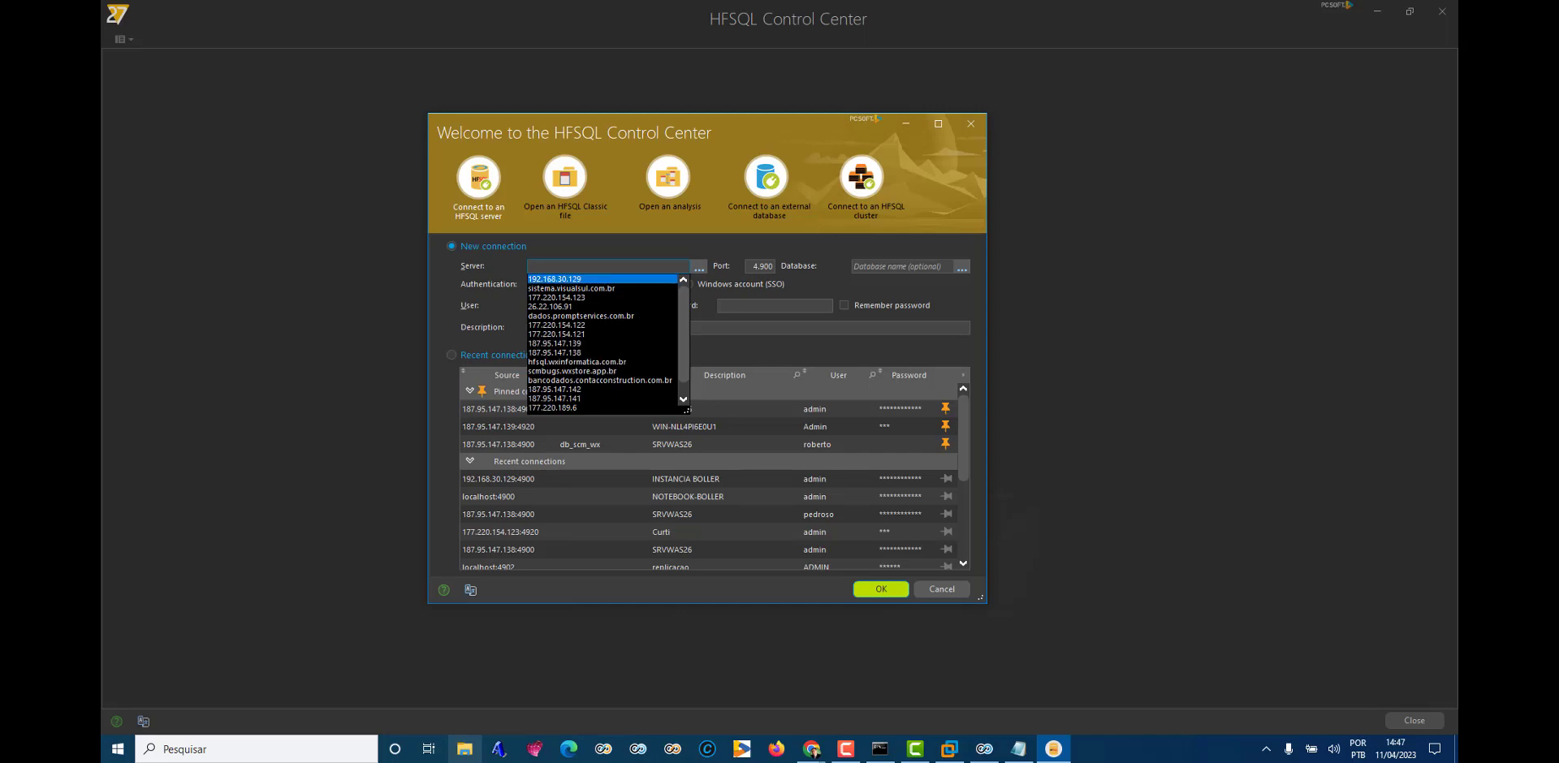
pyautogui.press('Return')
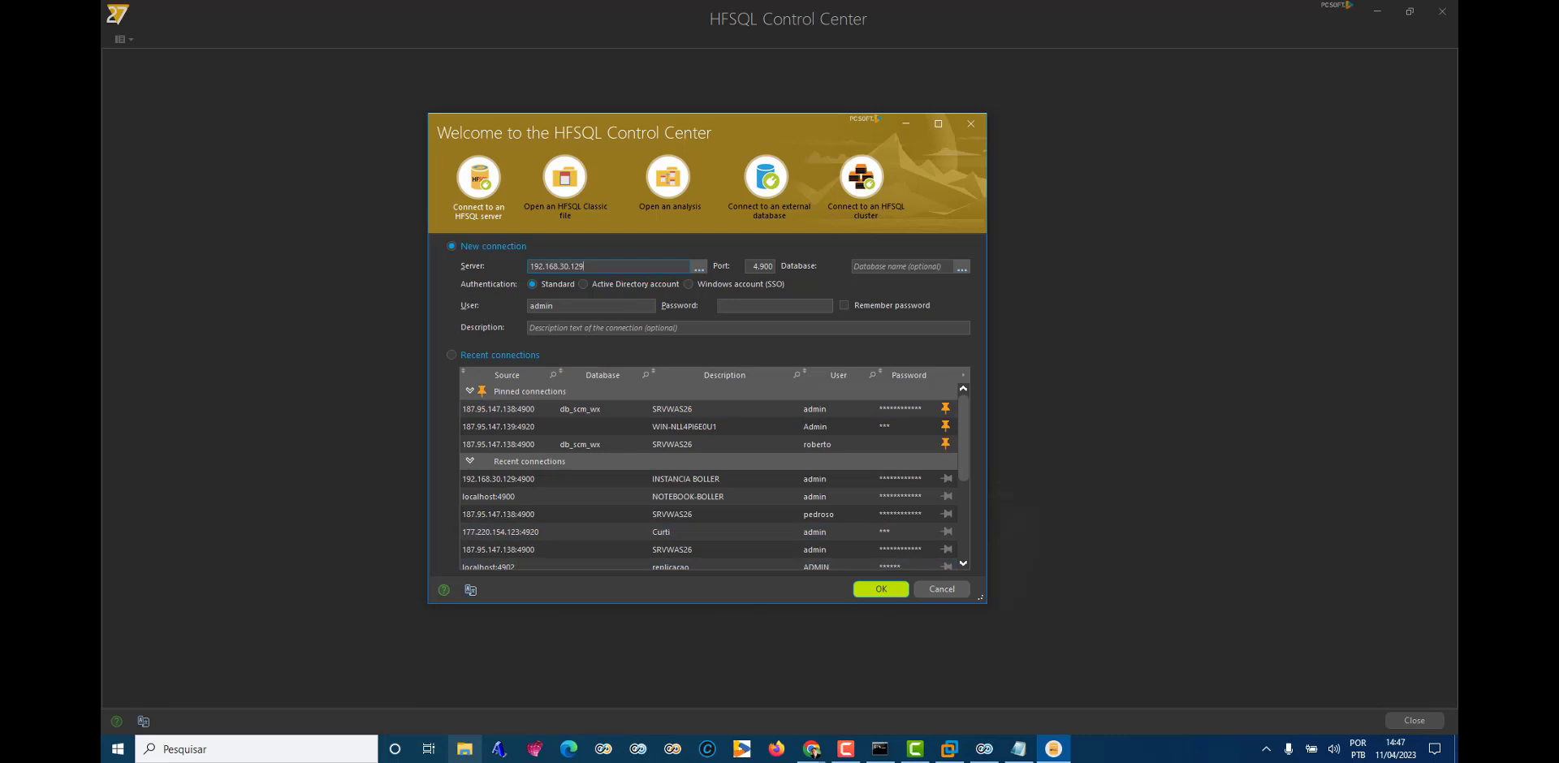
pyautogui.click(948, 749)
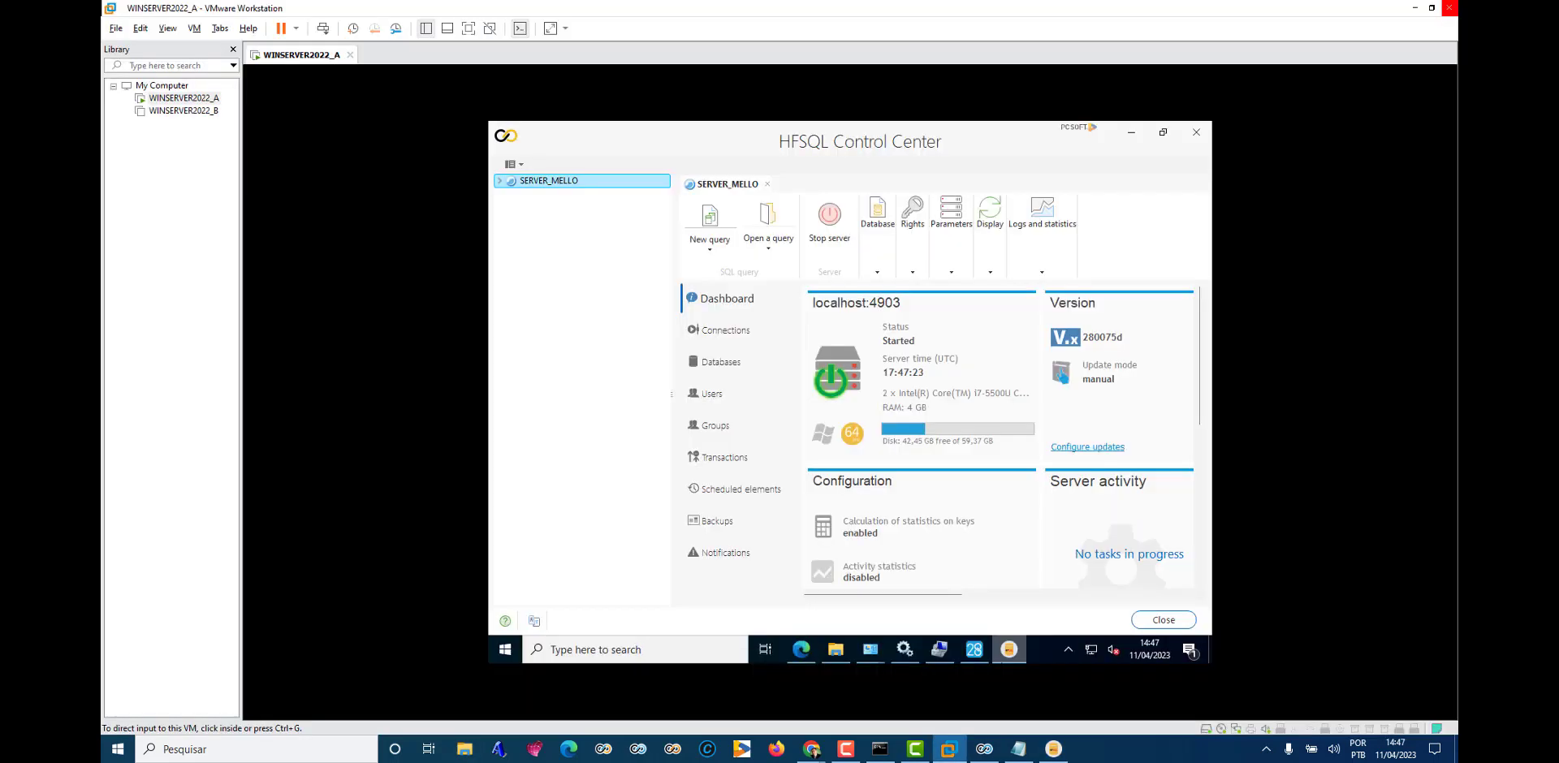
pyautogui.click(504, 649)
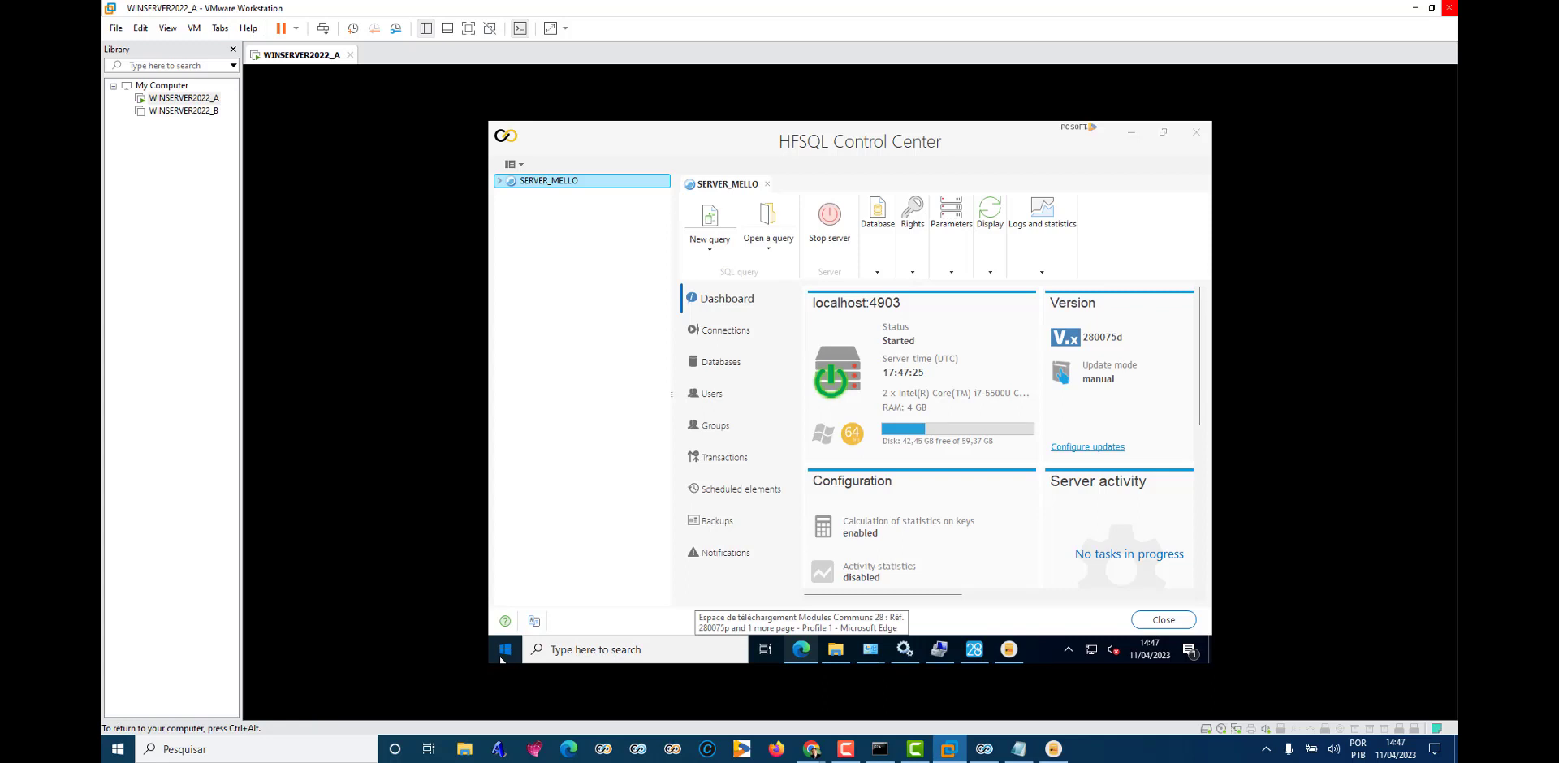
# Run IPCONFIG in the VM's Command Prompt to confirm 192.168.30.129, then return to HFSQL.
pyautogui.write('CMD')
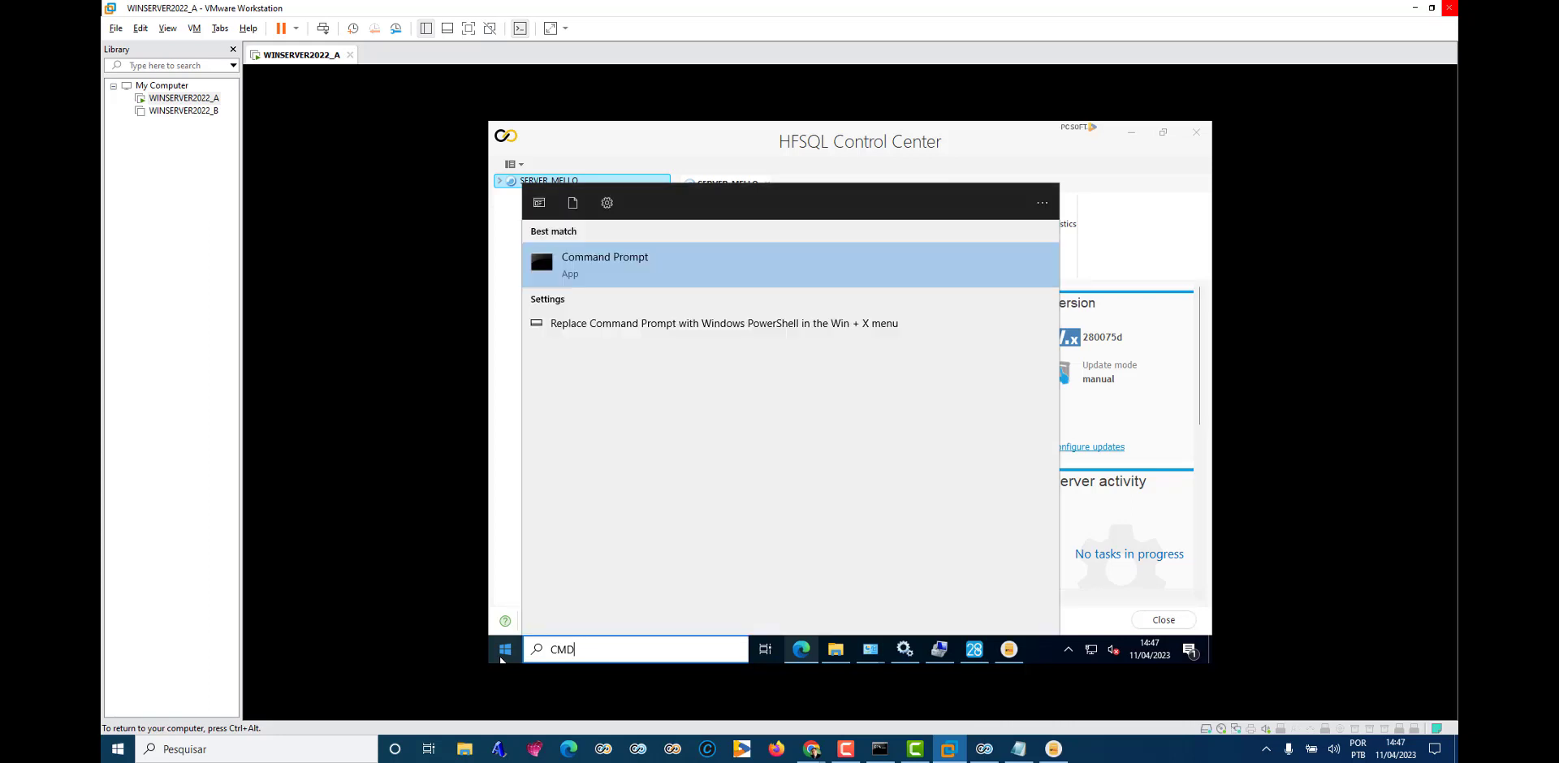
pyautogui.press('Return')
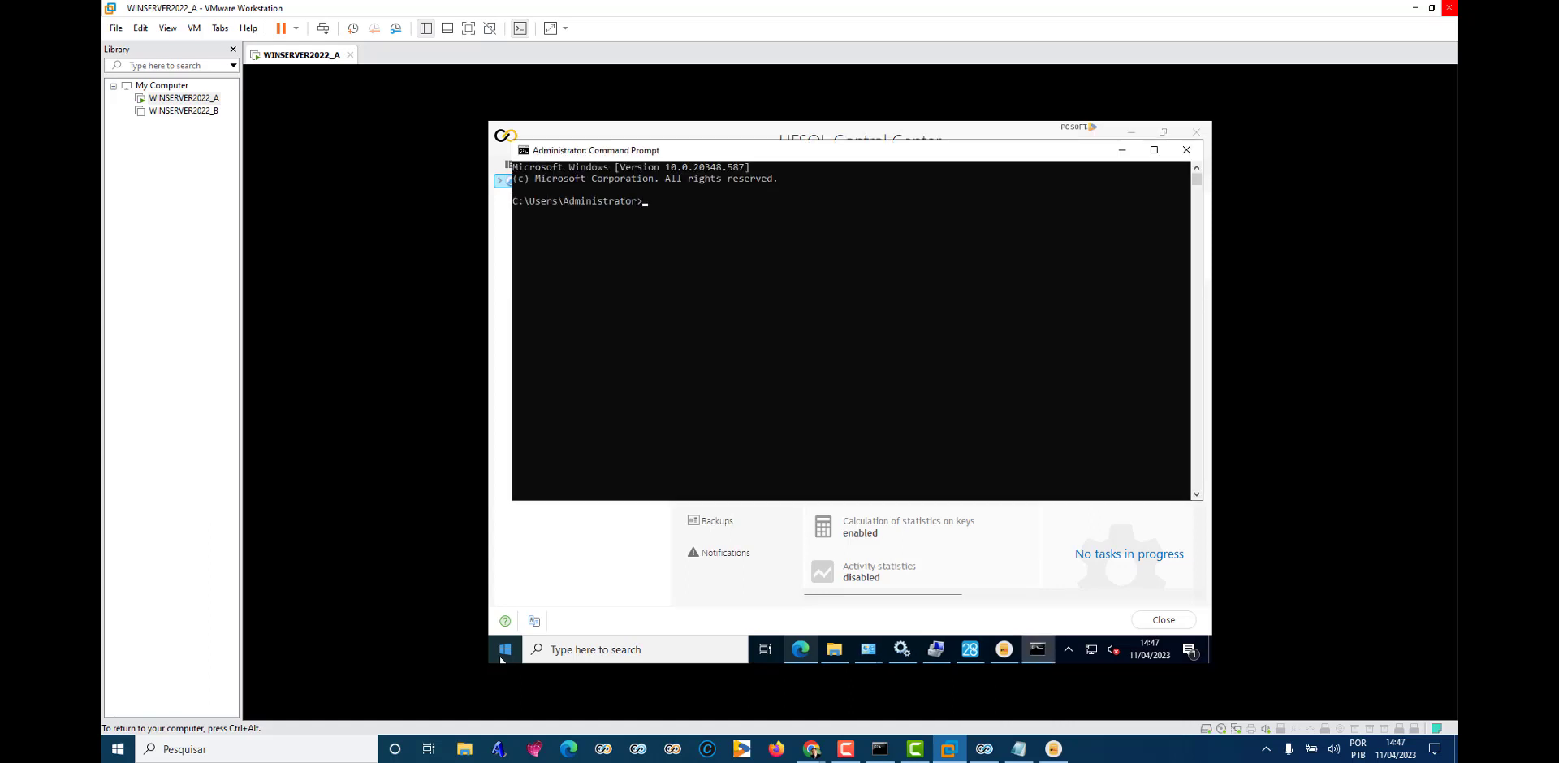
pyautogui.write('CONFIG')
pyautogui.press('Return')
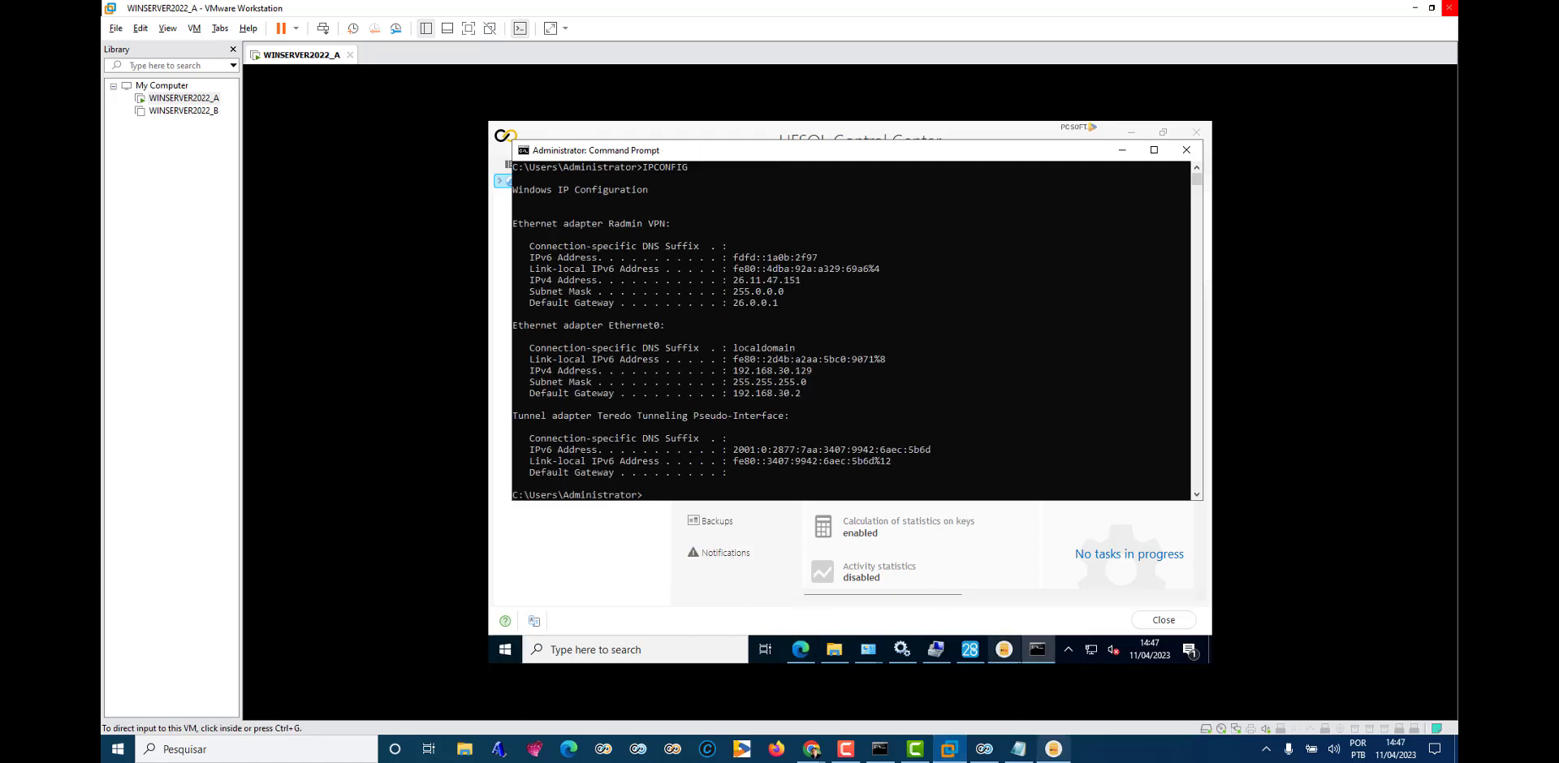
pyautogui.hotkey('alt', 'Tab')
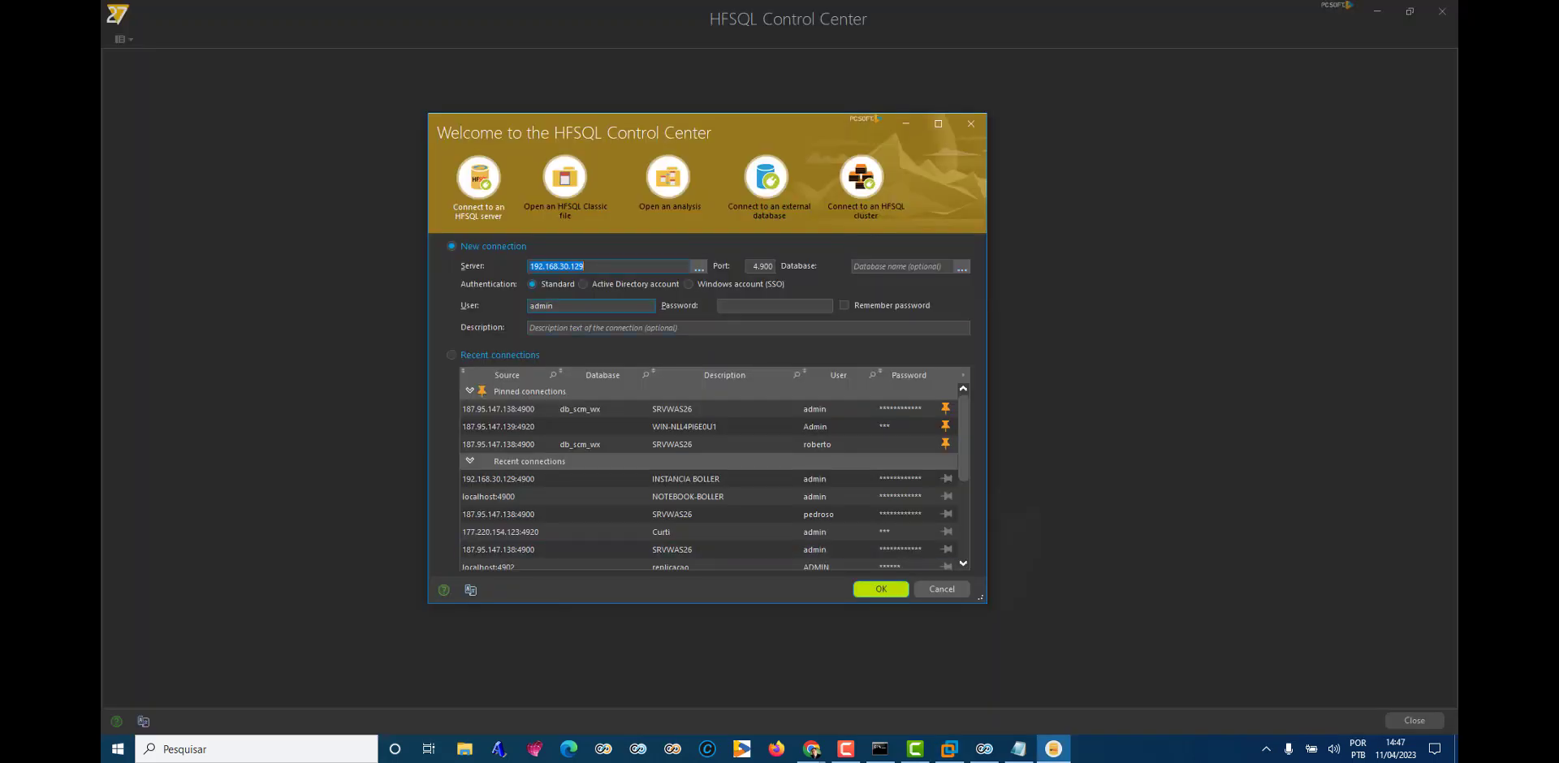
# Set port 4903, enter the admin password, and turn on Remember password.
pyautogui.press('Tab')
pyautogui.write('4901')
pyautogui.write('********')
pyautogui.press('Tab')
pyautogui.press('space')
# Type the Instancia description, correcting one letter to uppercase M, then connect to 192.168.30.129.
pyautogui.press('Tab')
pyautogui.write('Instanc')
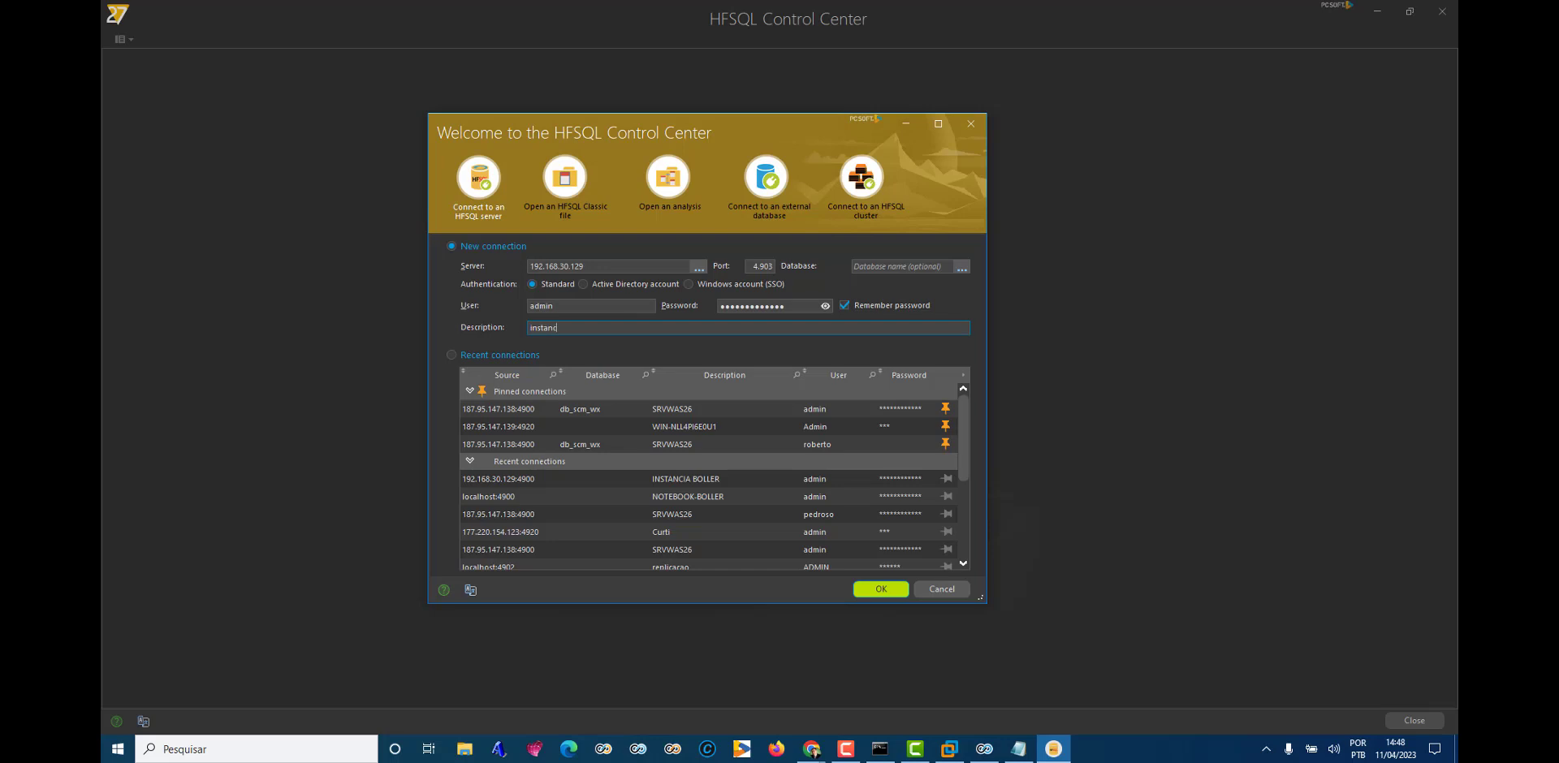
pyautogui.write('ia meI')
pyautogui.click(565, 327)
pyautogui.press('Delete')
pyautogui.write('M')
pyautogui.click(881, 589)
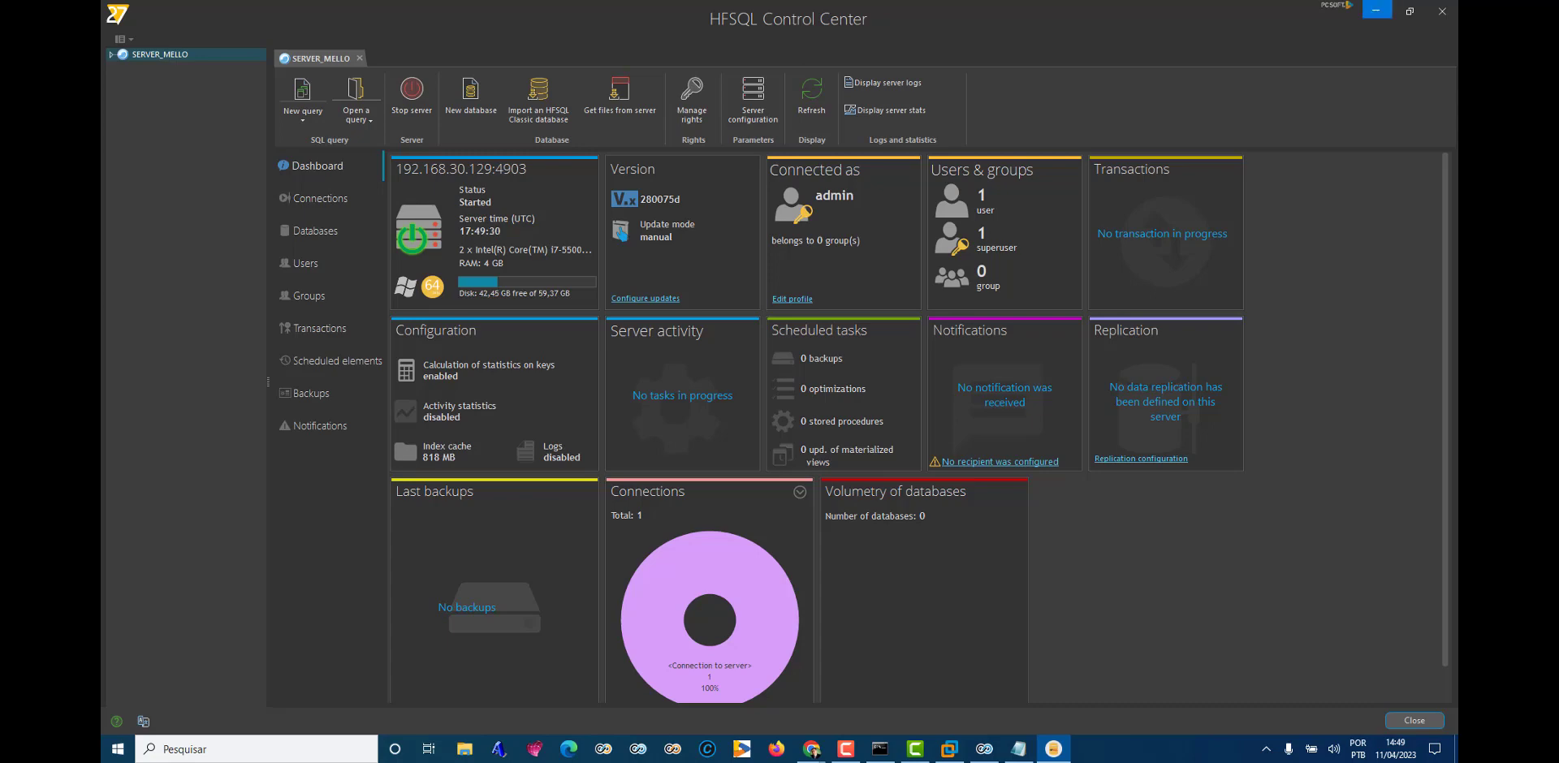
# Review the 192.168.30.129:4903 dashboard showing no replication defined, then close the host Control Center.
pyautogui.click(1440, 10)
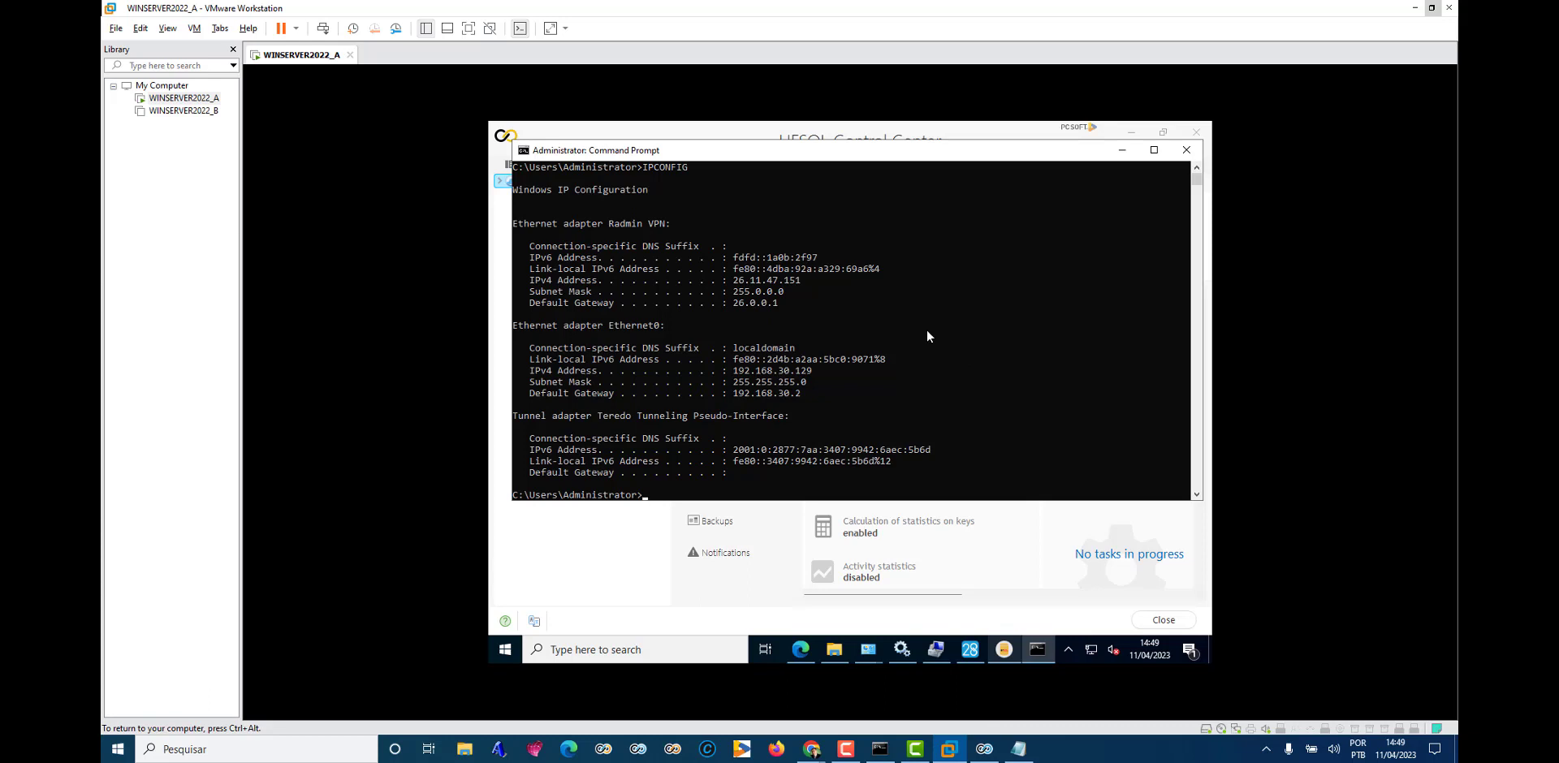
# Minimize the VM's Command Prompt and close its HFSQL Control Center.
pyautogui.click(1122, 150)
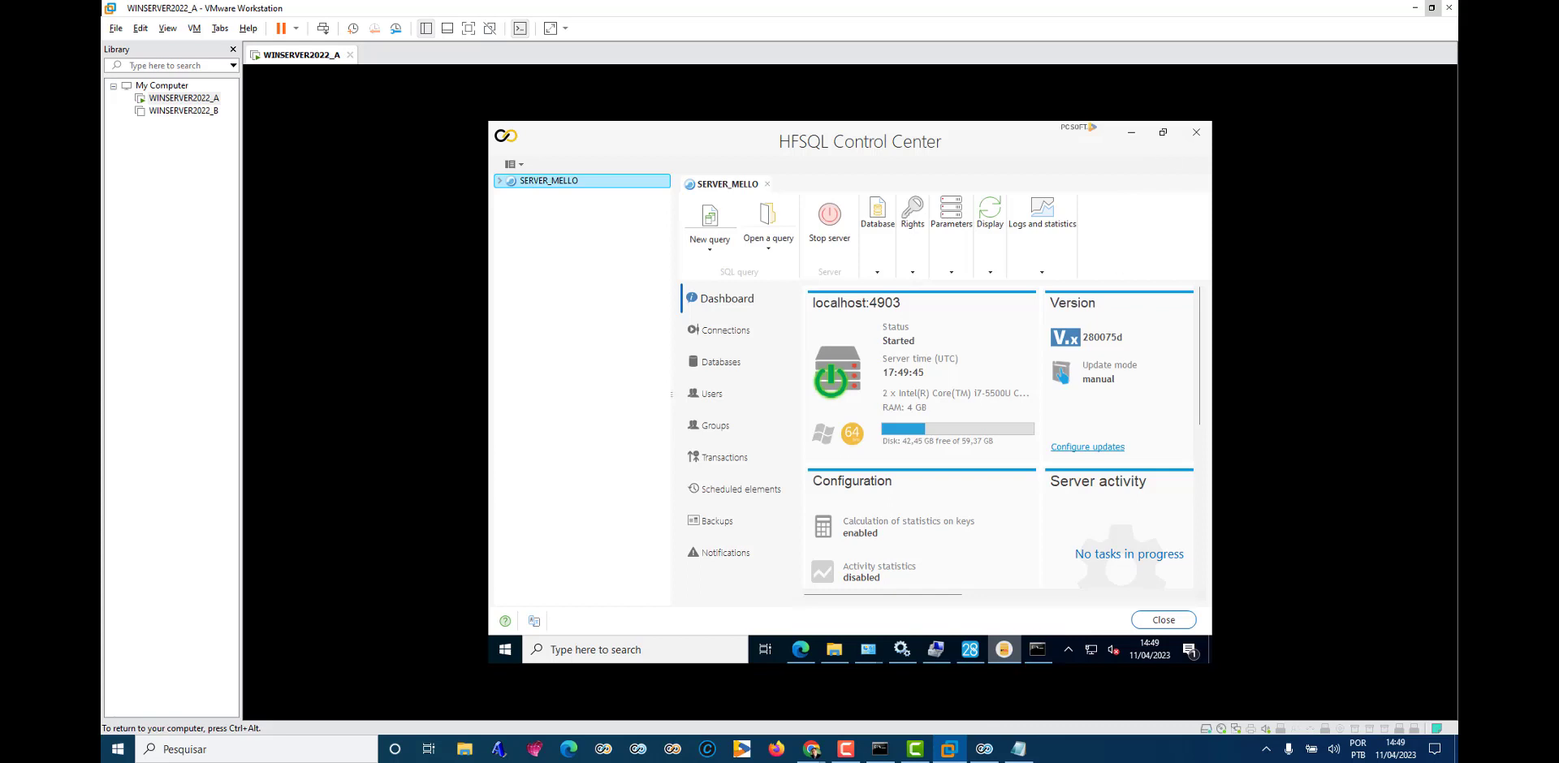
pyautogui.click(1193, 132)
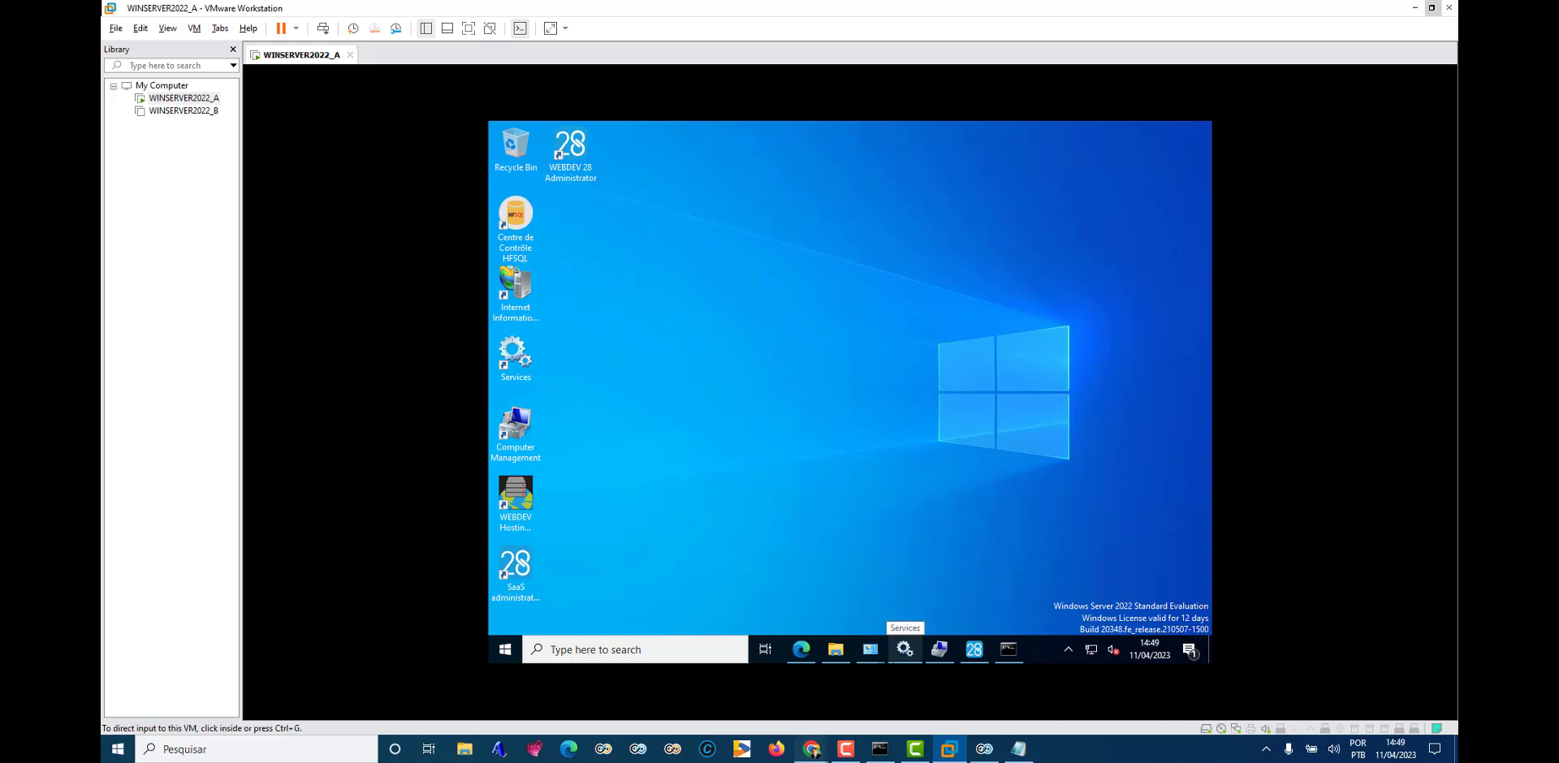
# Bring the Jitsi meeting to the front from the Chrome taskbar preview.
pyautogui.moveTo(812, 748)
pyautogui.moveTo(814, 698)
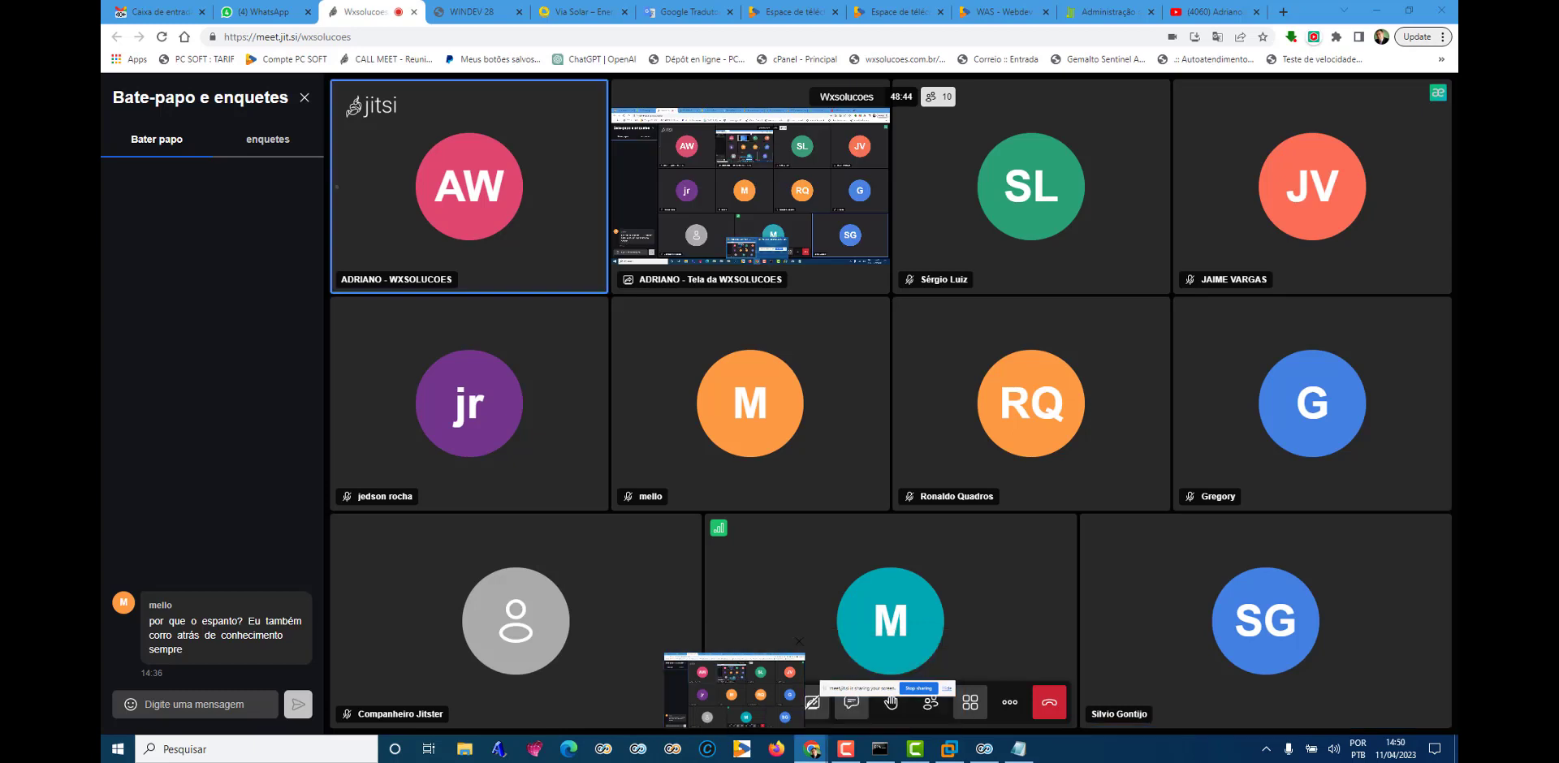
pyautogui.click(731, 683)
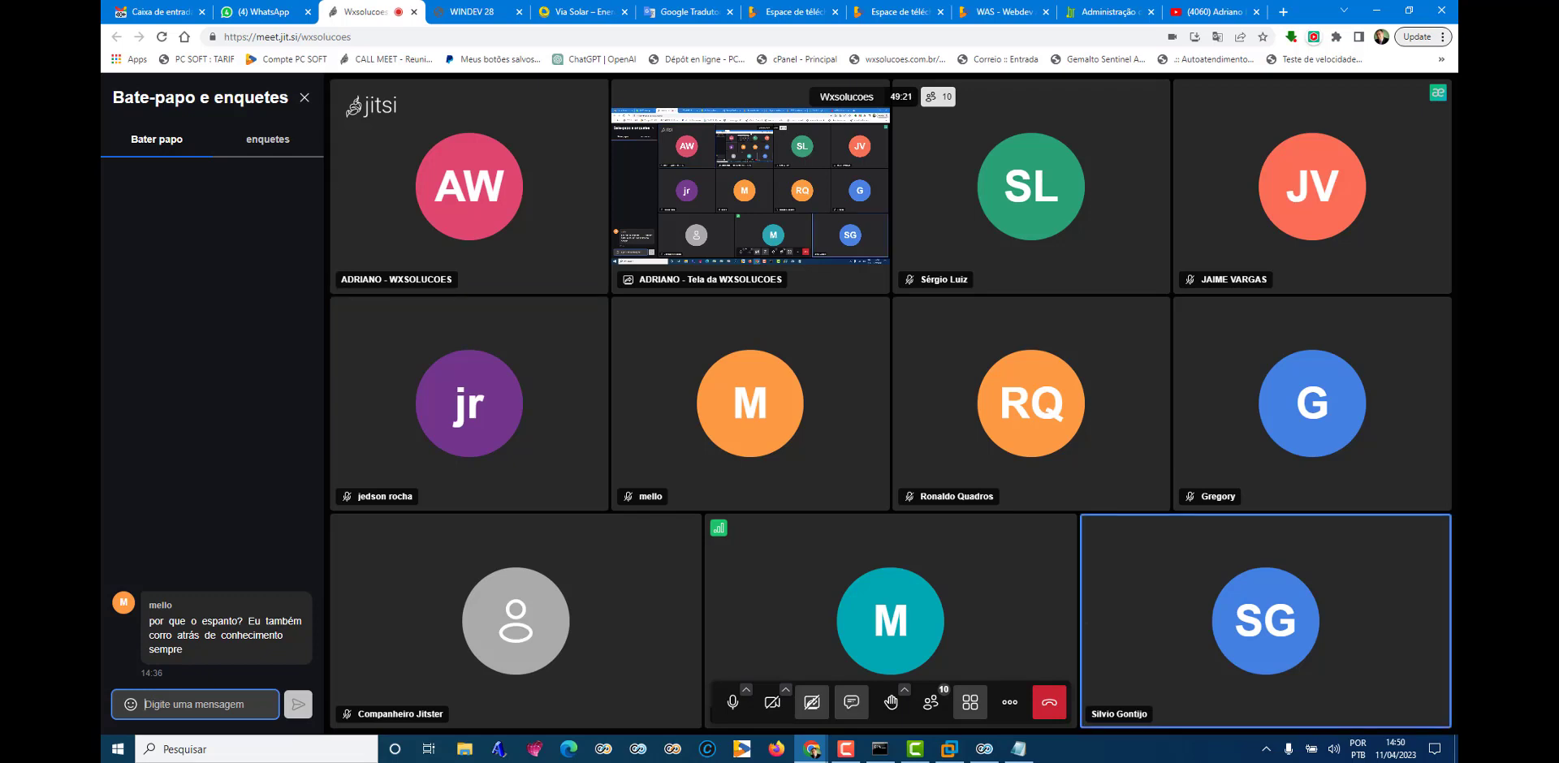
# Switch briefly to the VMware window and back, then open Radmin VPN from the hidden tray icons.
pyautogui.moveTo(949, 749)
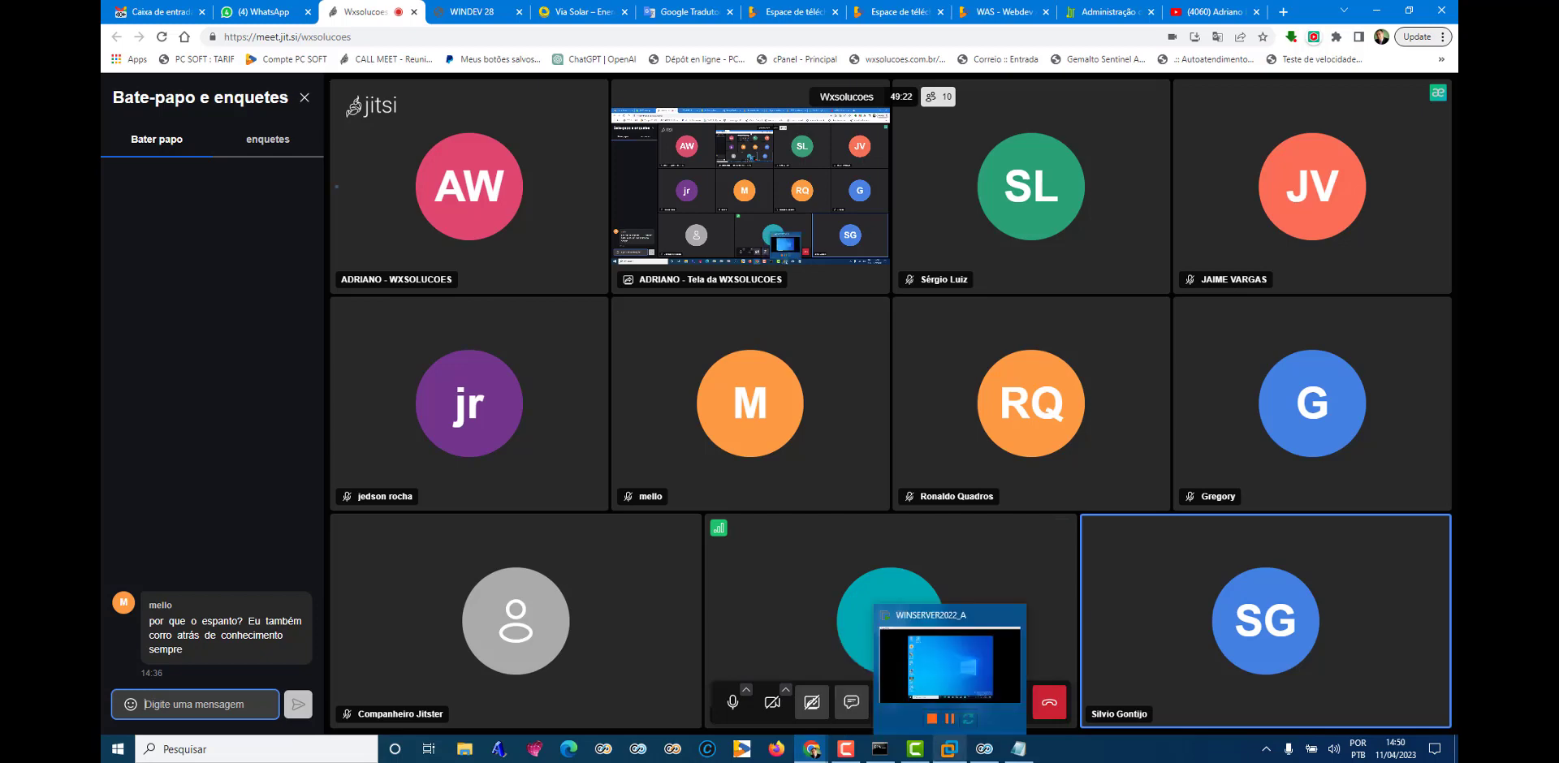
pyautogui.click(949, 664)
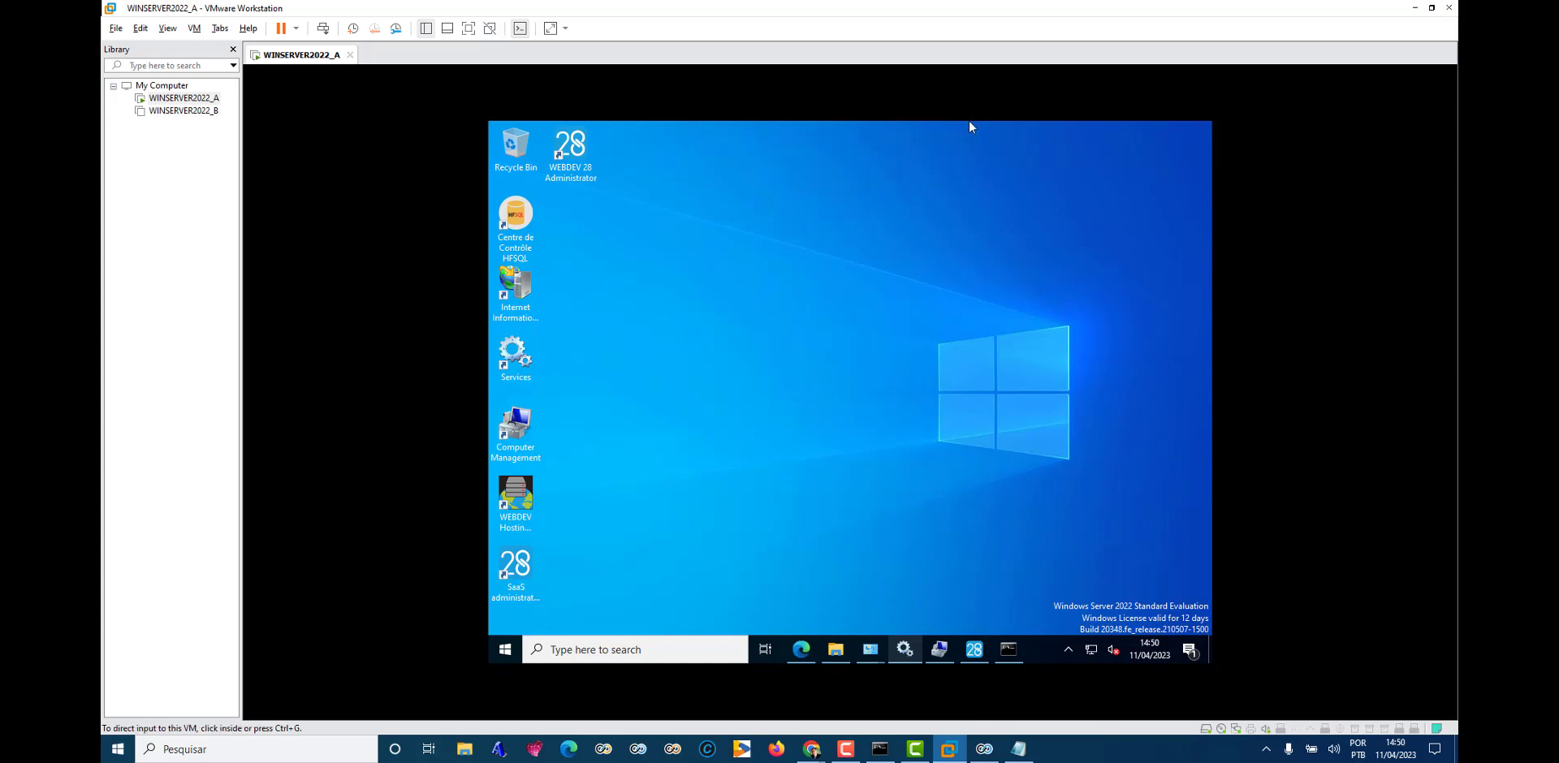
pyautogui.hotkey('alt', 'Tab')
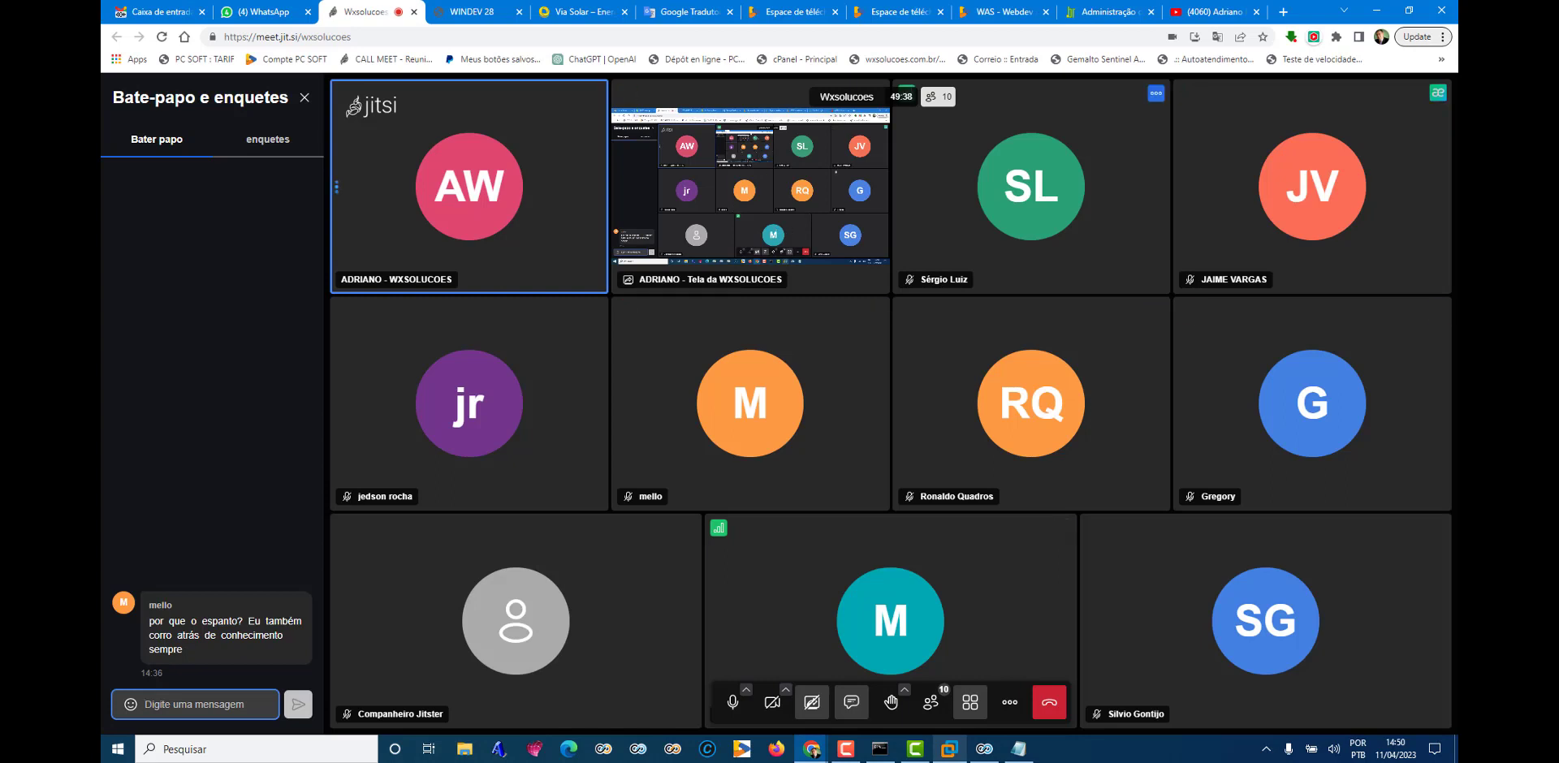
pyautogui.click(1266, 748)
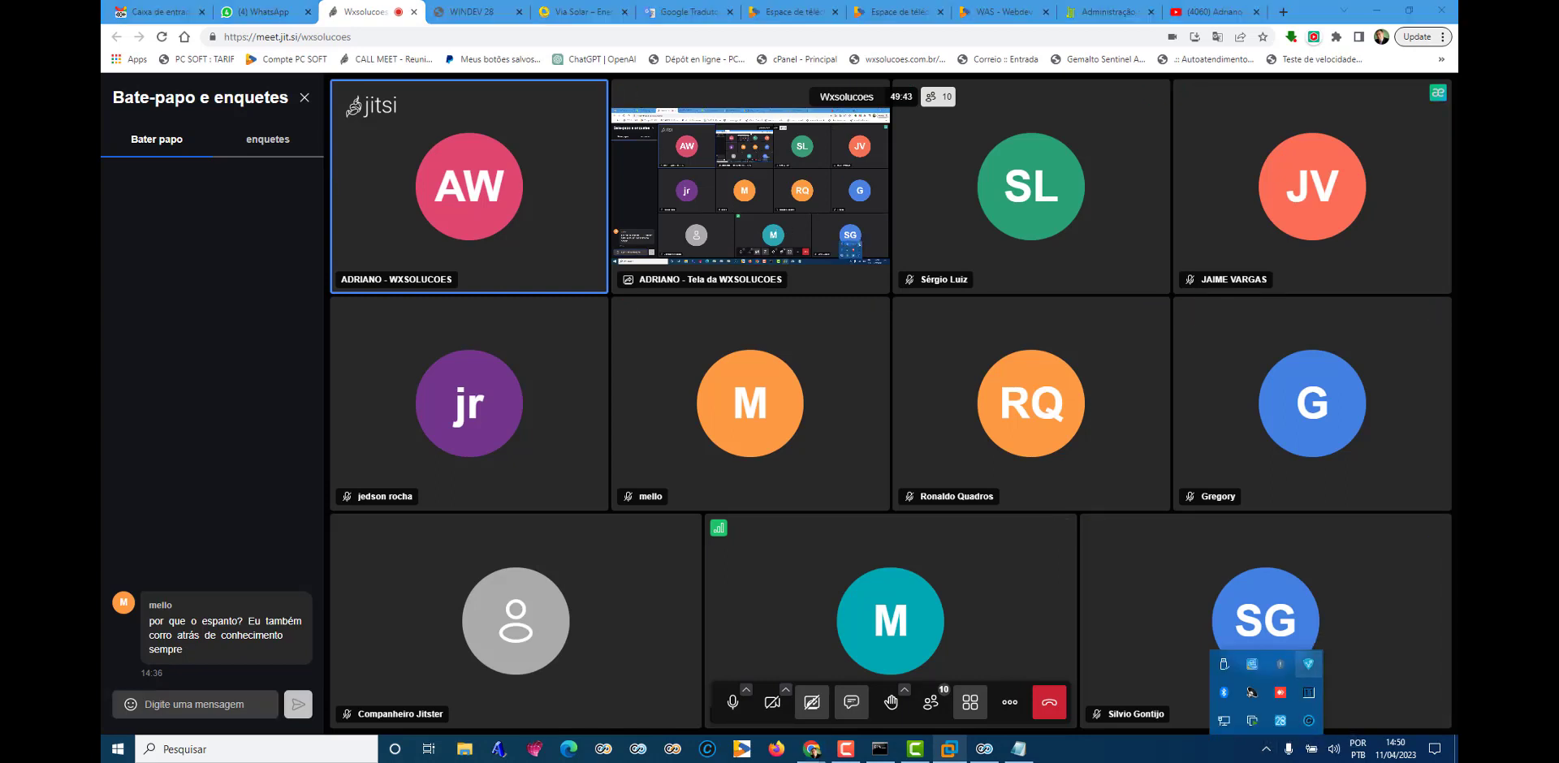
pyautogui.click(1308, 664)
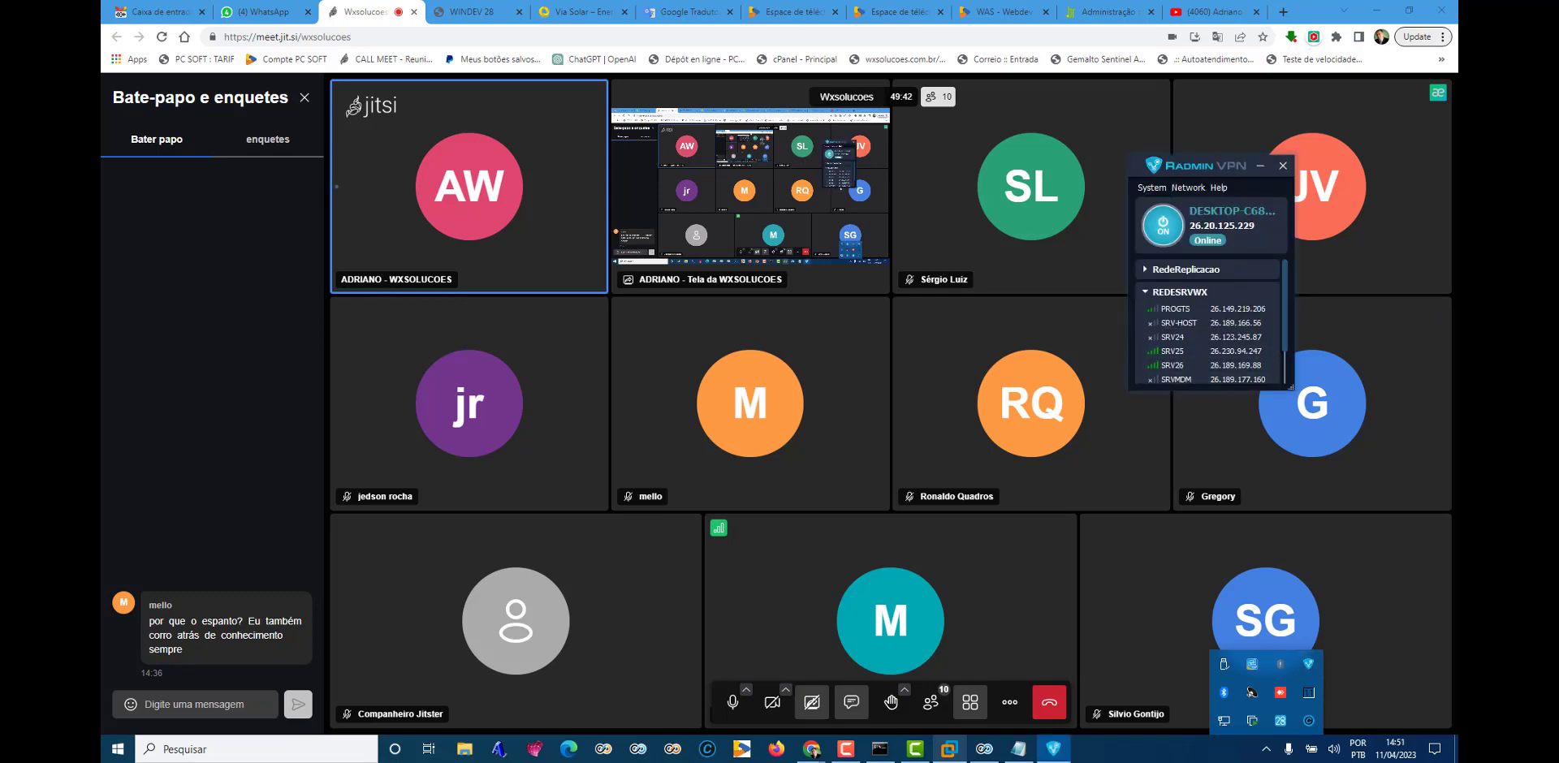
# Hide the VPN window, set the meeting to single-speaker view, and bring Radmin VPN back.
pyautogui.hotkey('alt', 'F4')
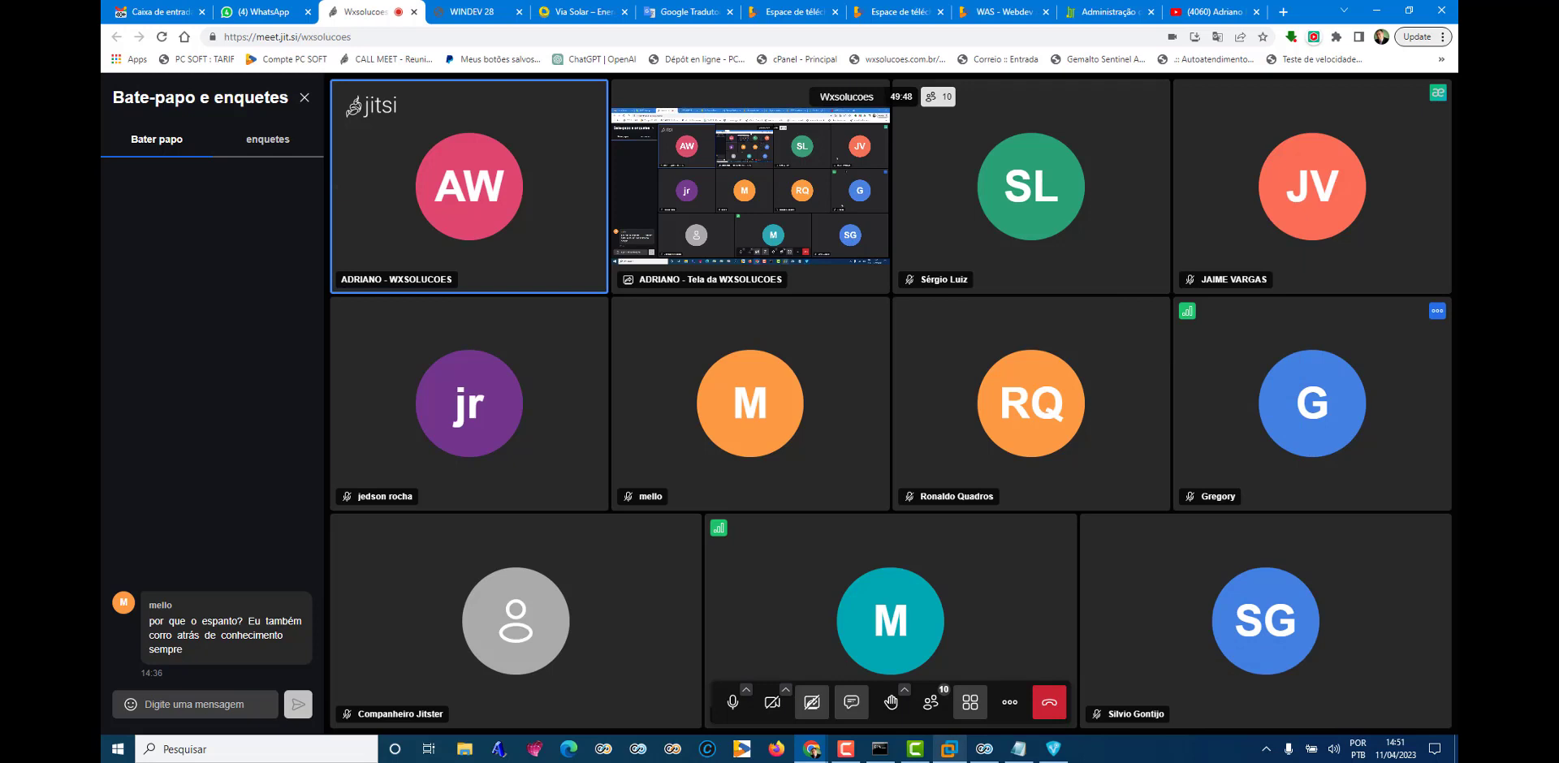
pyautogui.press('w')
pyautogui.hotkey('alt', 'Tab')
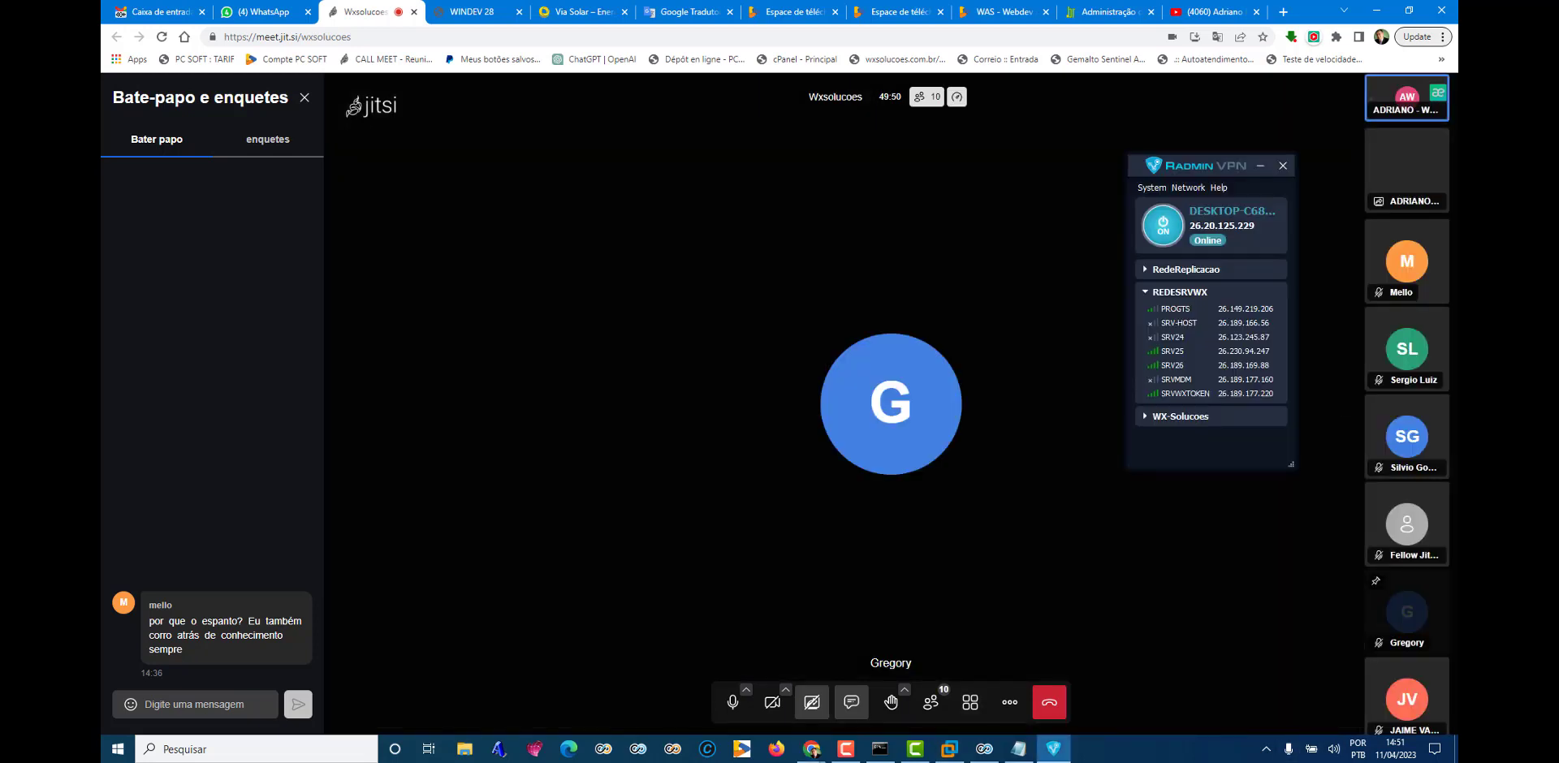
# Create a network named WX-REPLICACAO, entering and confirming its password.
pyautogui.hotkey('alt', 'n')
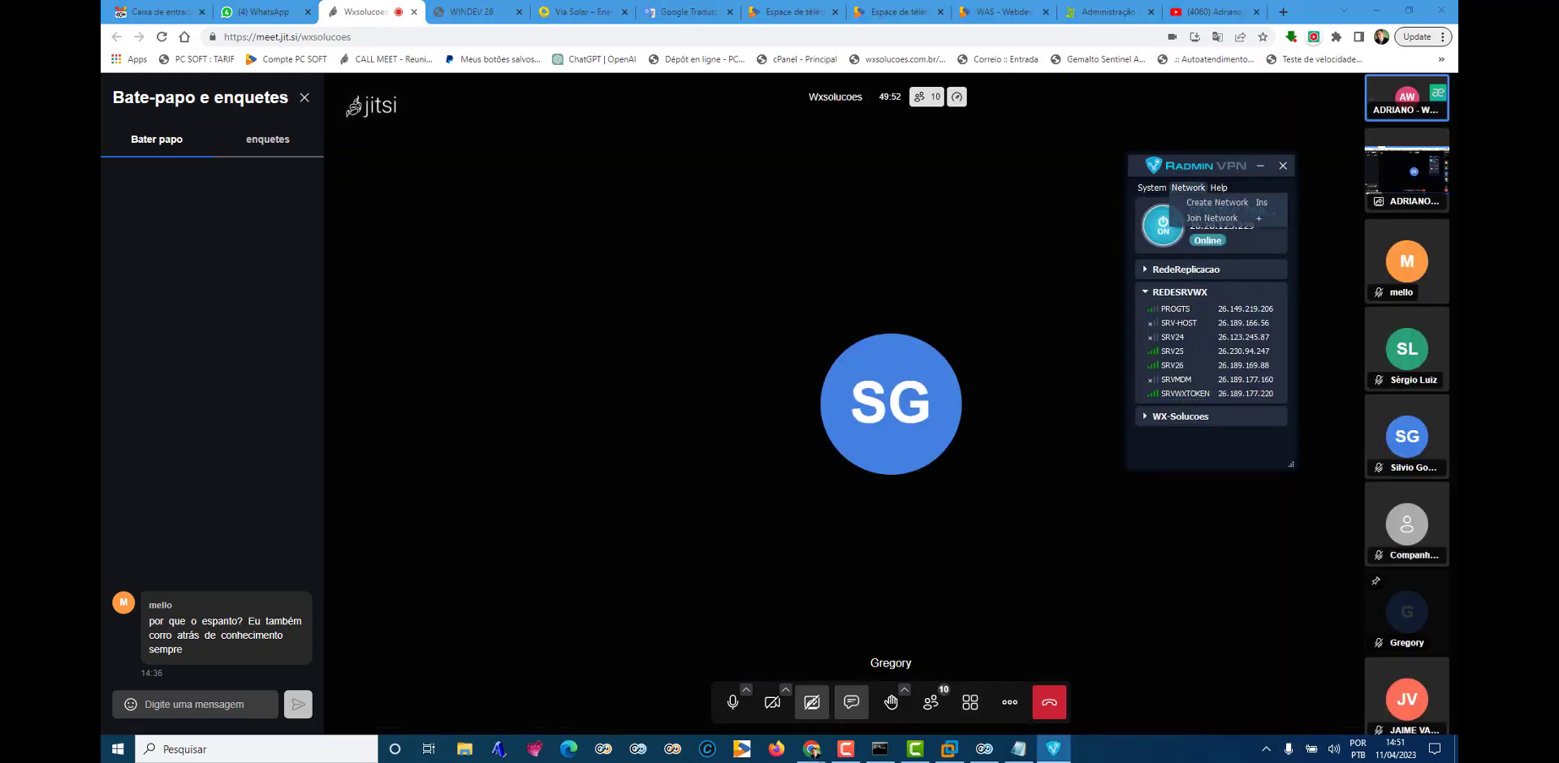
pyautogui.press('Down')
pyautogui.press('Return')
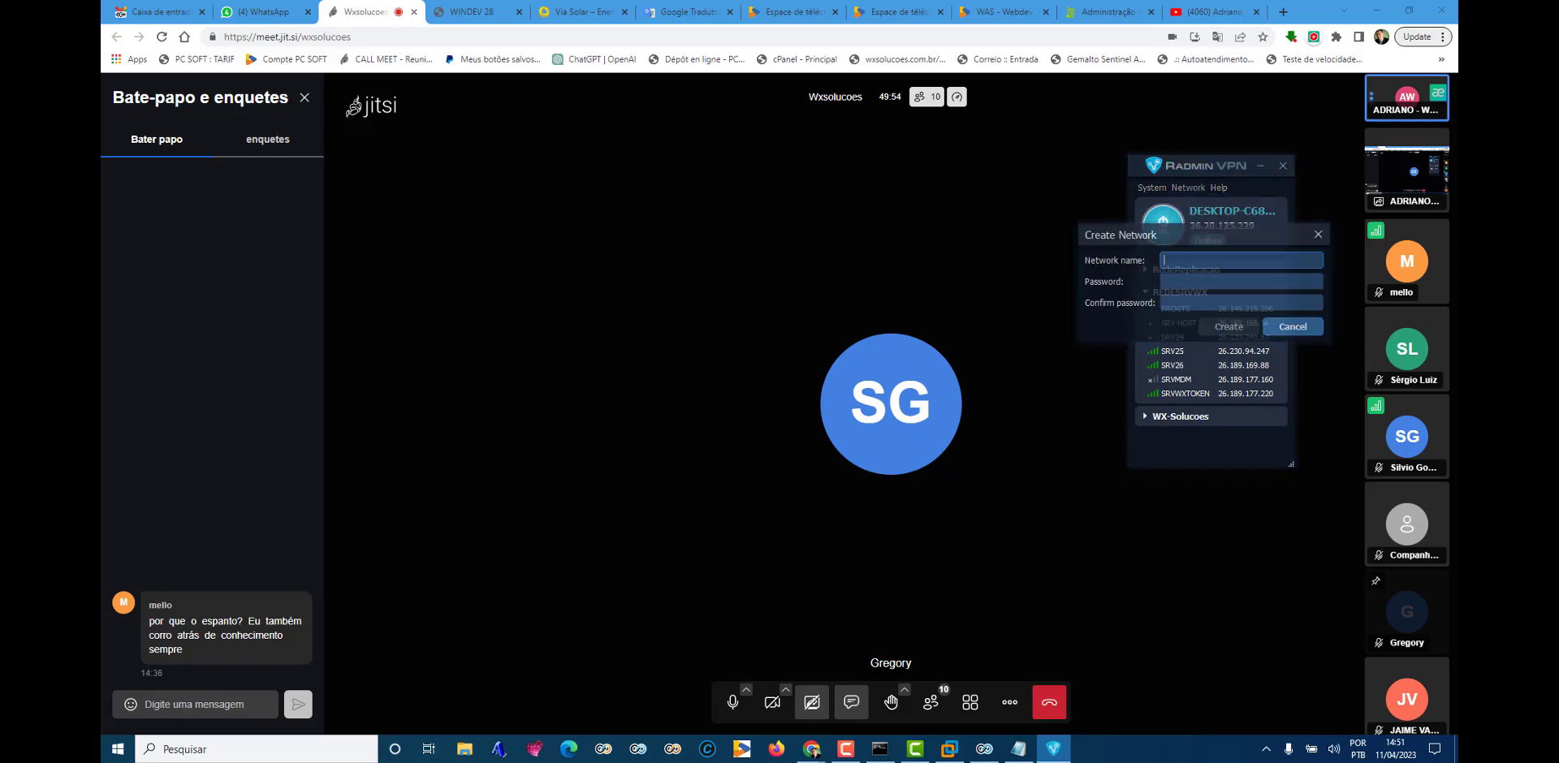
pyautogui.write('W')
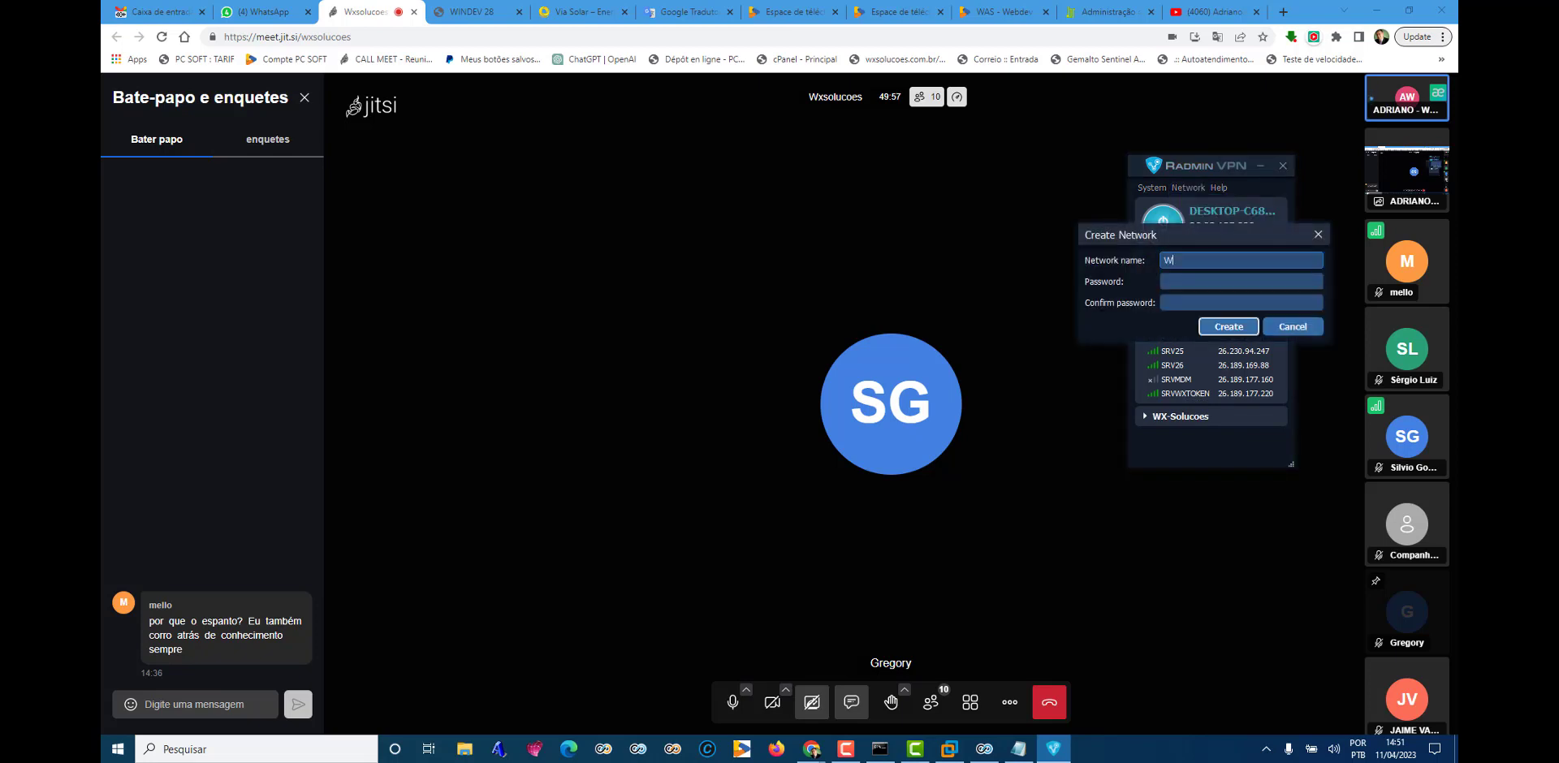
pyautogui.write('X-REPLICACAO')
pyautogui.press('Tab')
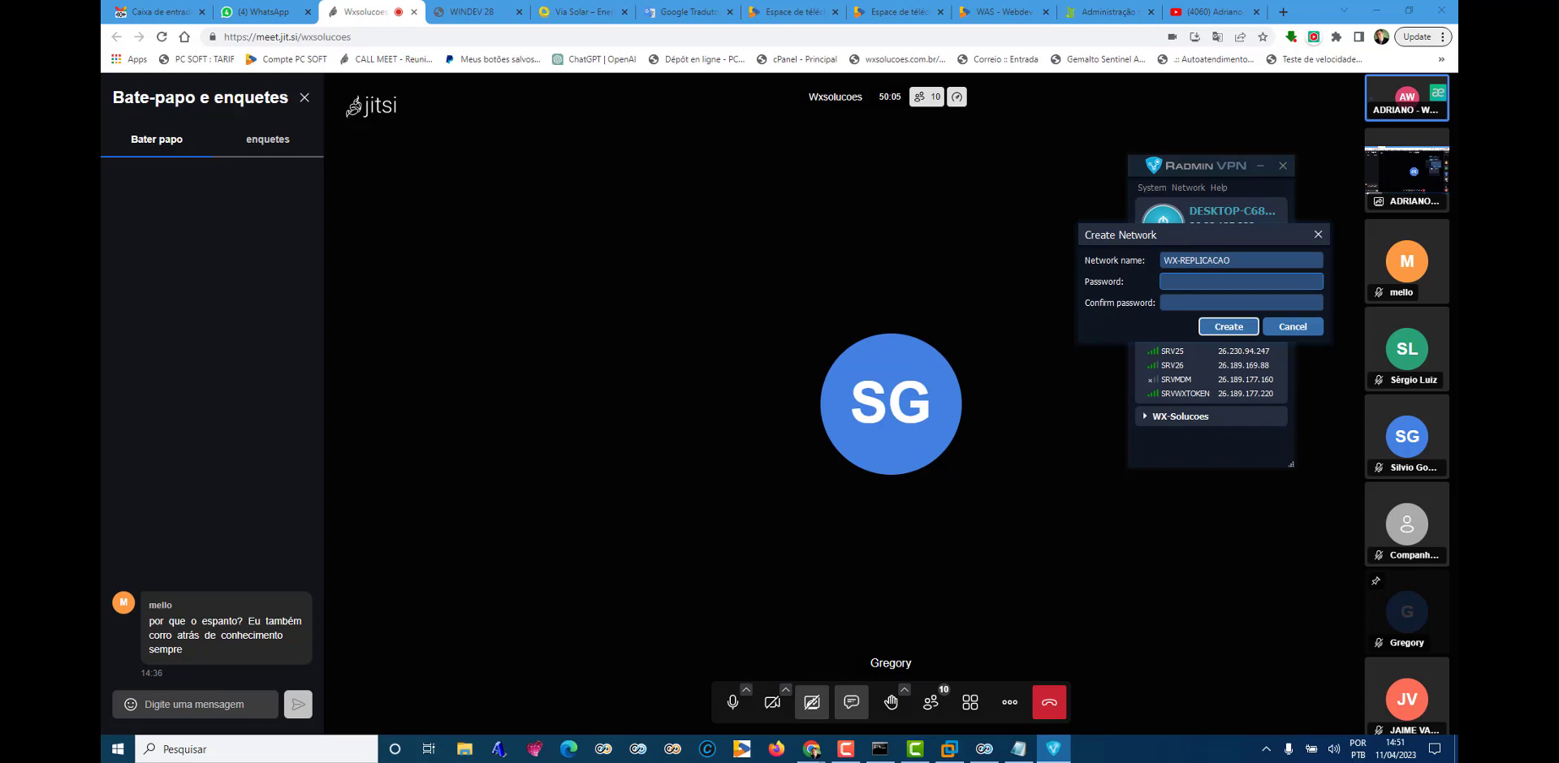
pyautogui.click(1202, 303)
pyautogui.write('•')
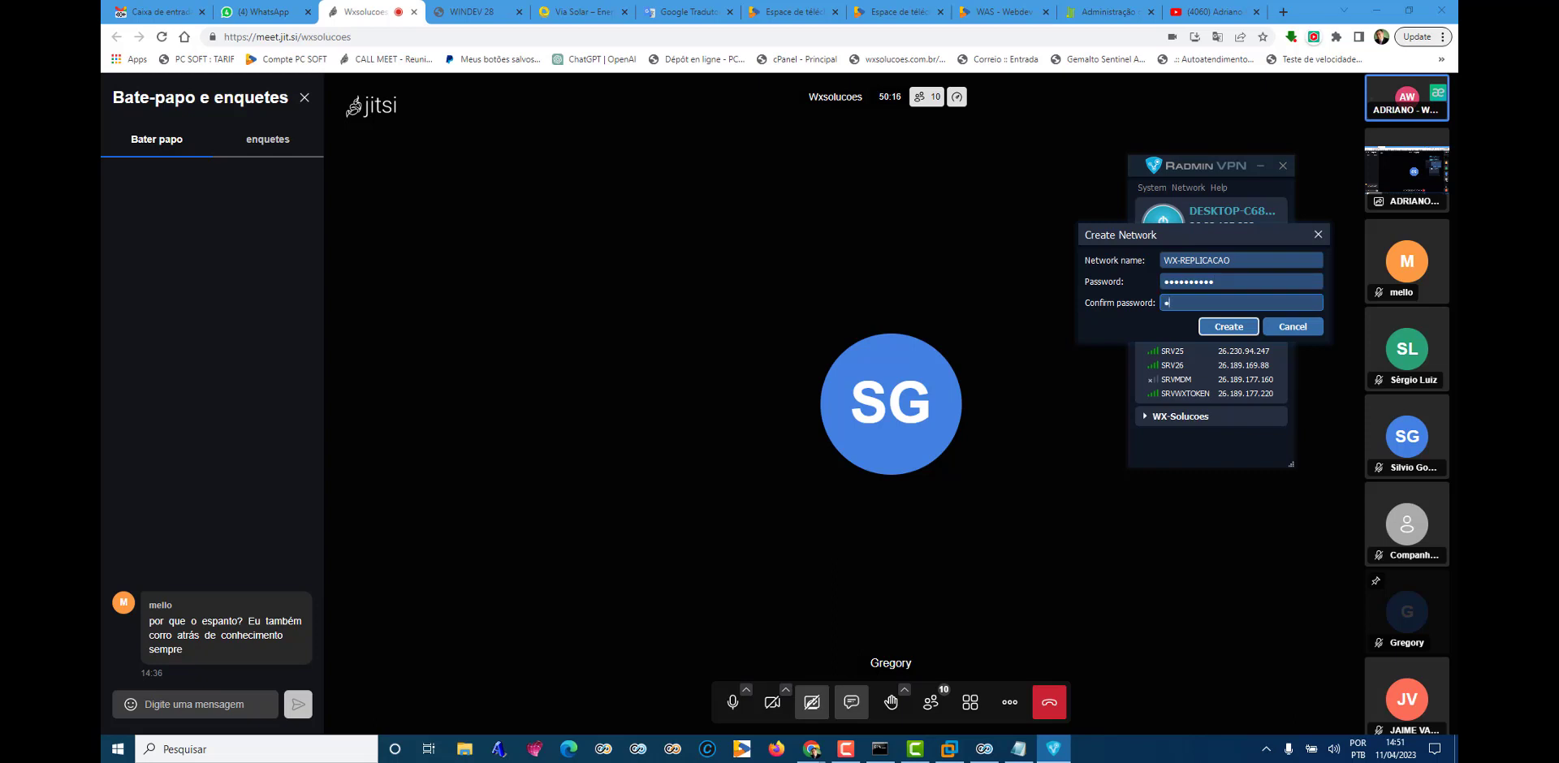
pyautogui.write('••')
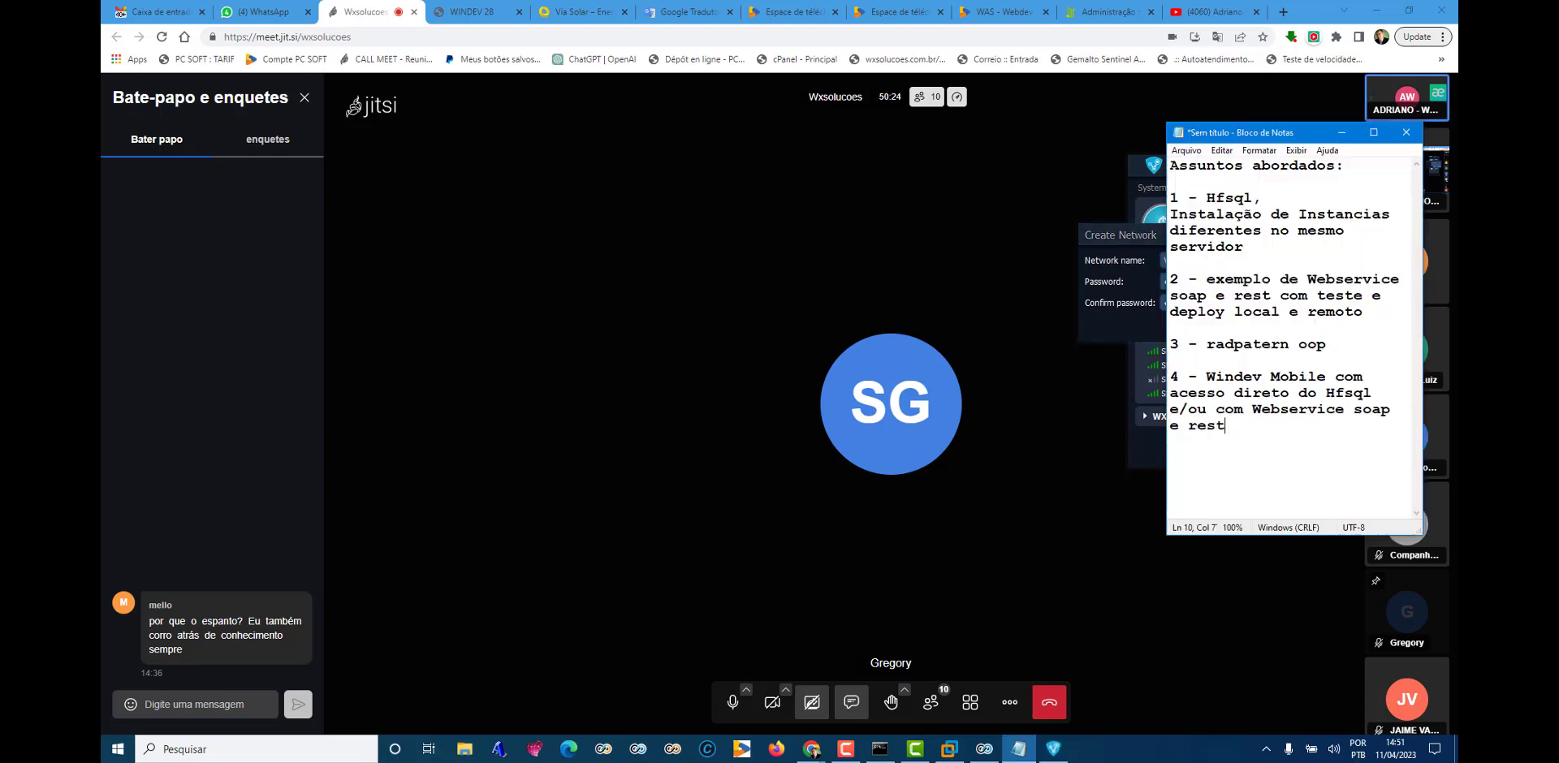
# In the Notepad notes, insert blank lines after 'servidor' under topic 1.
pyautogui.hotkey('alt', 'Tab')
pyautogui.click(1243, 246)
pyautogui.press('Return')
pyautogui.press('Return')
pyautogui.write('R')
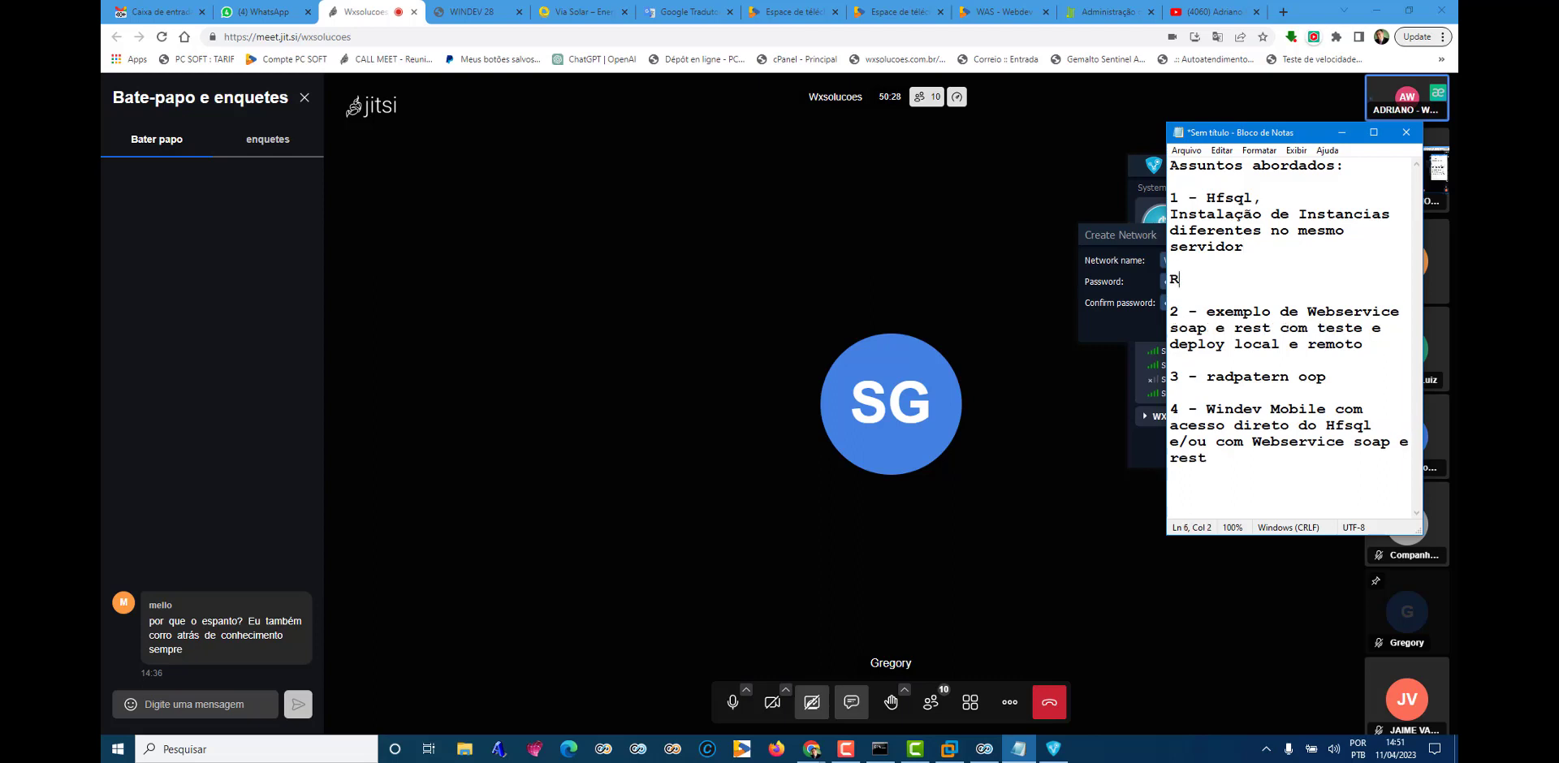
pyautogui.write('ADMIN ENT')
pyautogui.press('BackSpace')
pyautogui.press('BackSpace')
pyautogui.press('BackSpace')
pyautogui.press('Return')
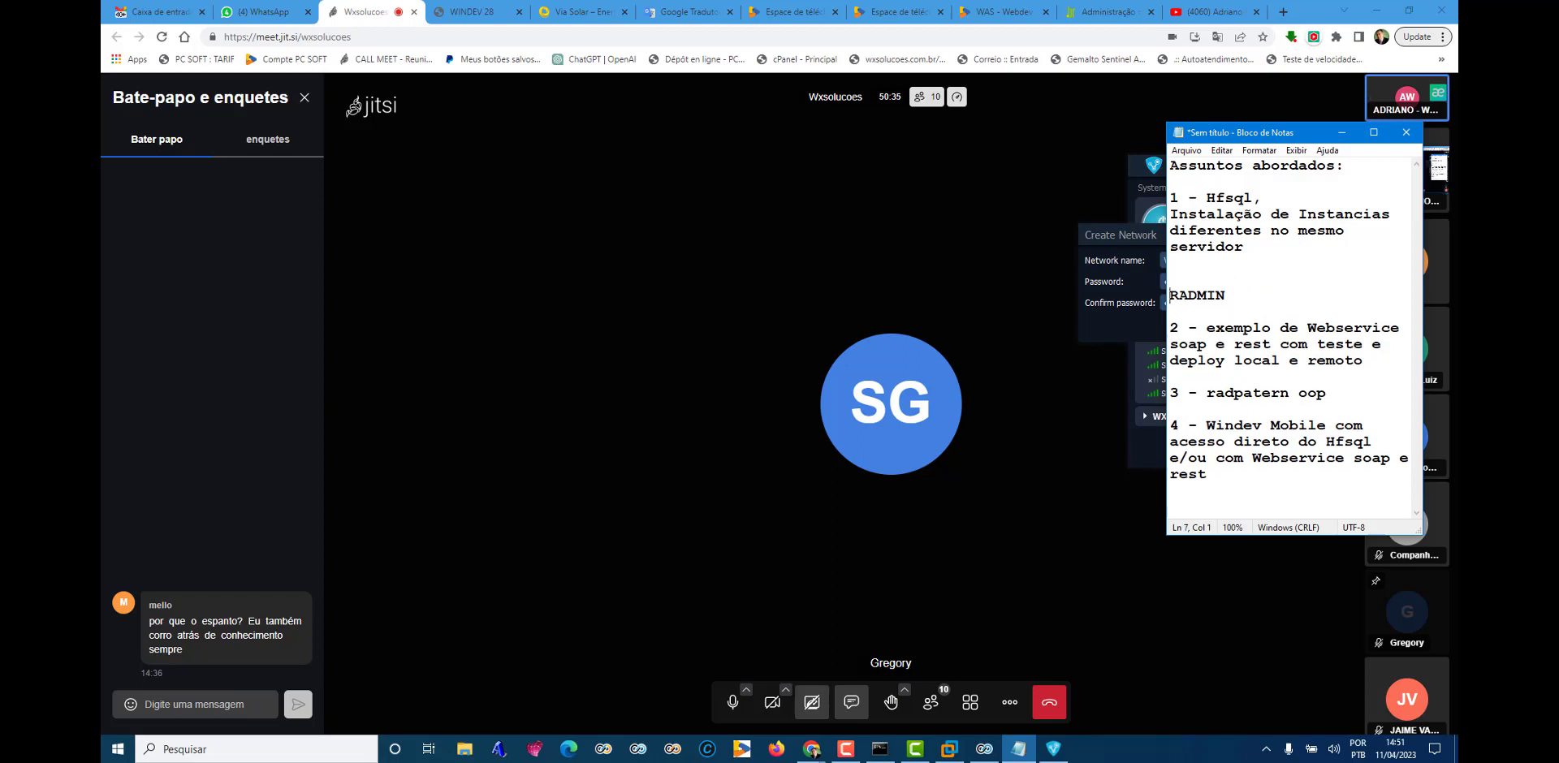
pyautogui.click(1170, 279)
# Type the line 'Replicação RADMIN entre os servidores'.
pyautogui.write('Replicação RADMIN entree')
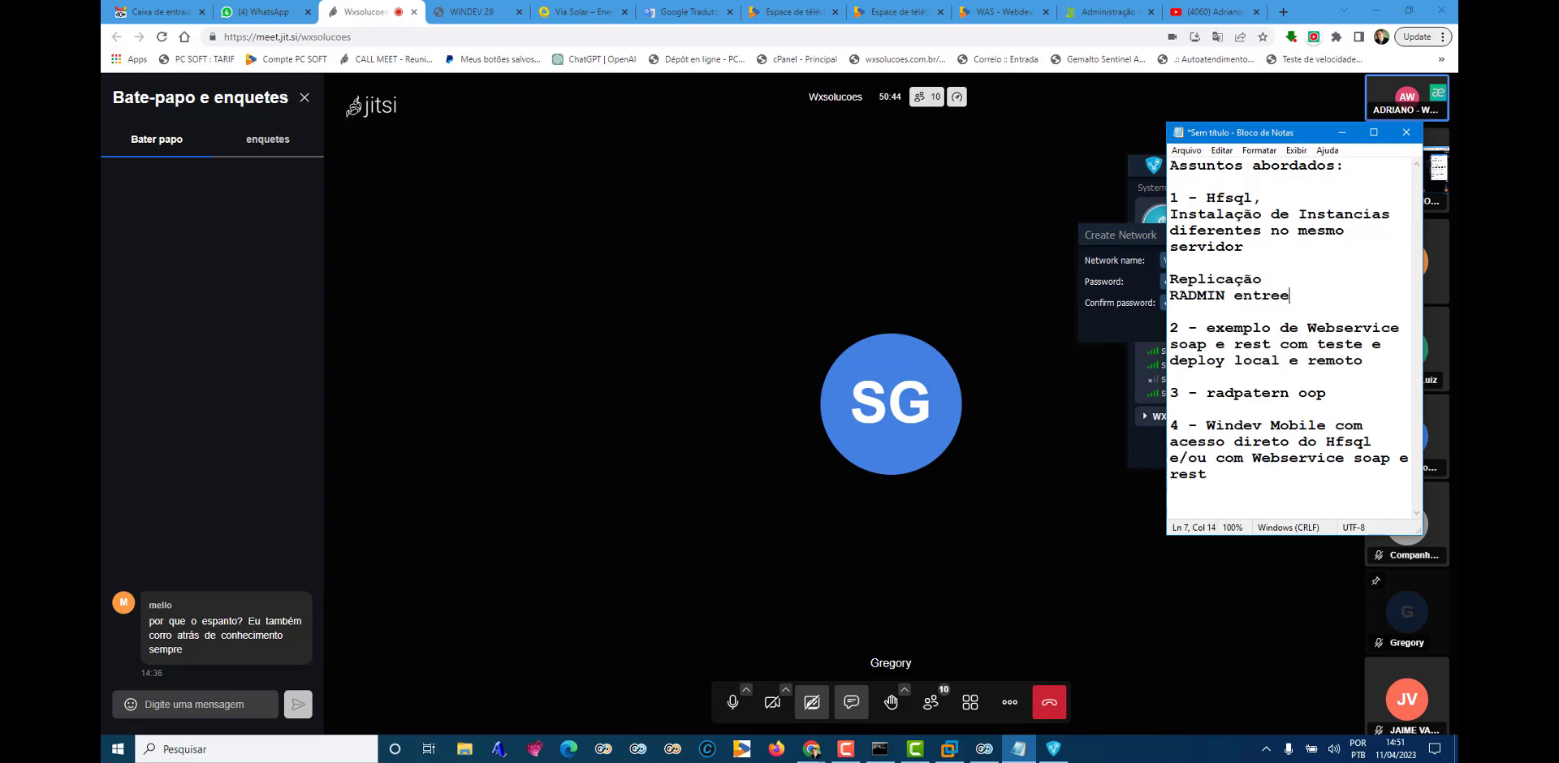
pyautogui.press('BackSpace')
pyautogui.write('os servidores')
# Add the line 'VPN - Rede Privada e Criptografada (Tunel)' below it.
pyautogui.press('Return')
pyautogui.write('V')
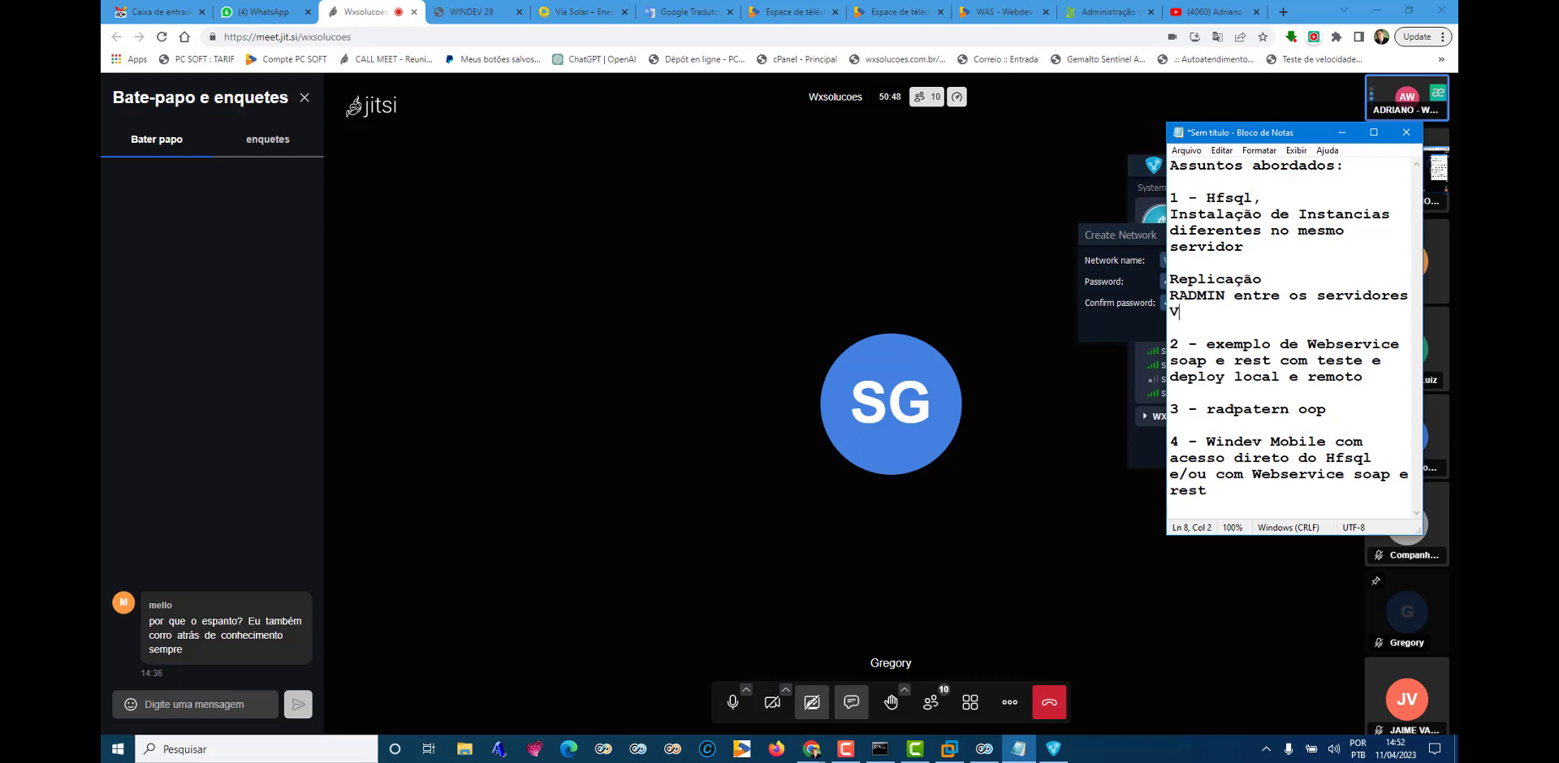
pyautogui.write('PN - Rede Privada e')
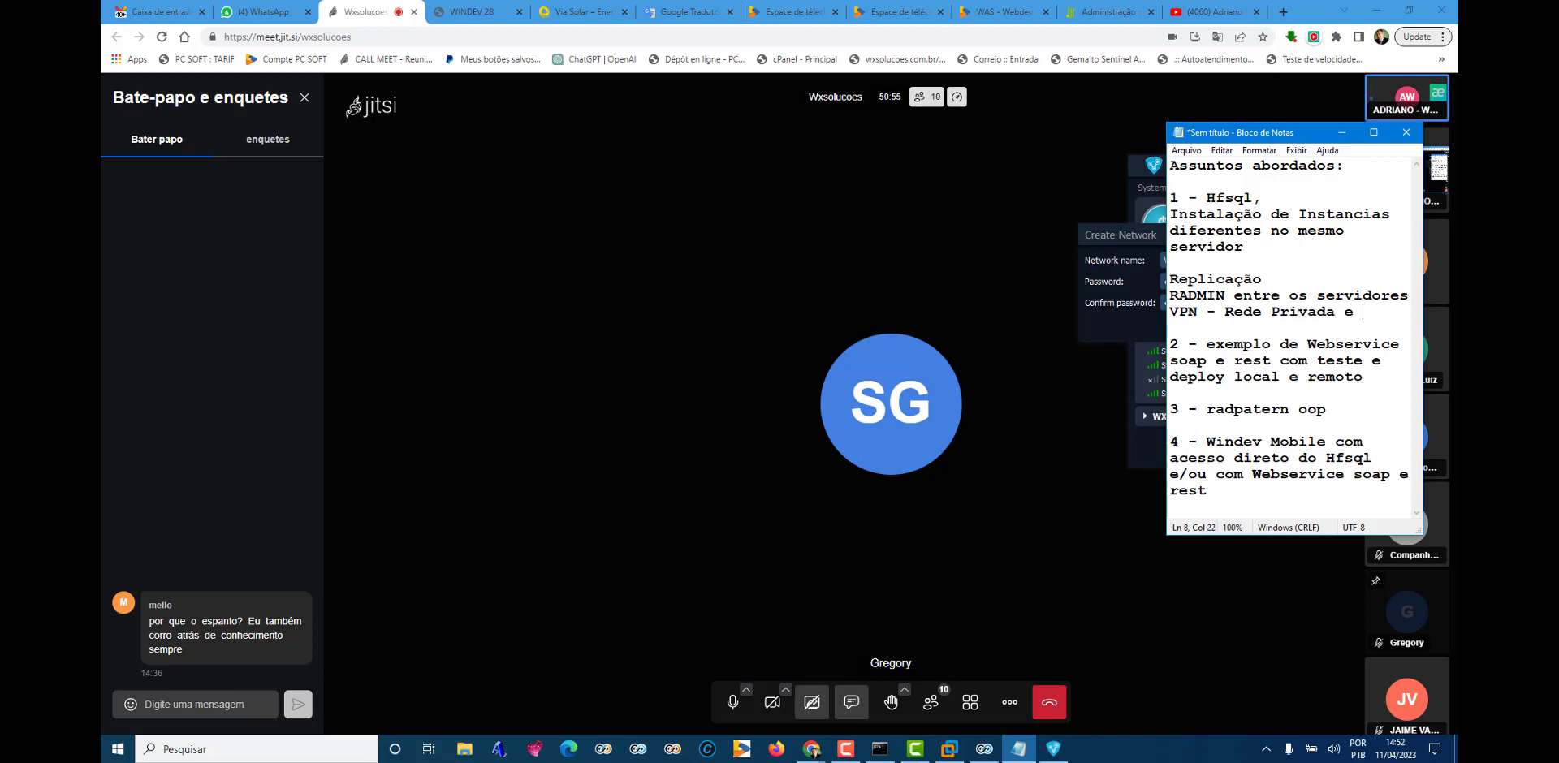
pyautogui.write(' Criptogra')
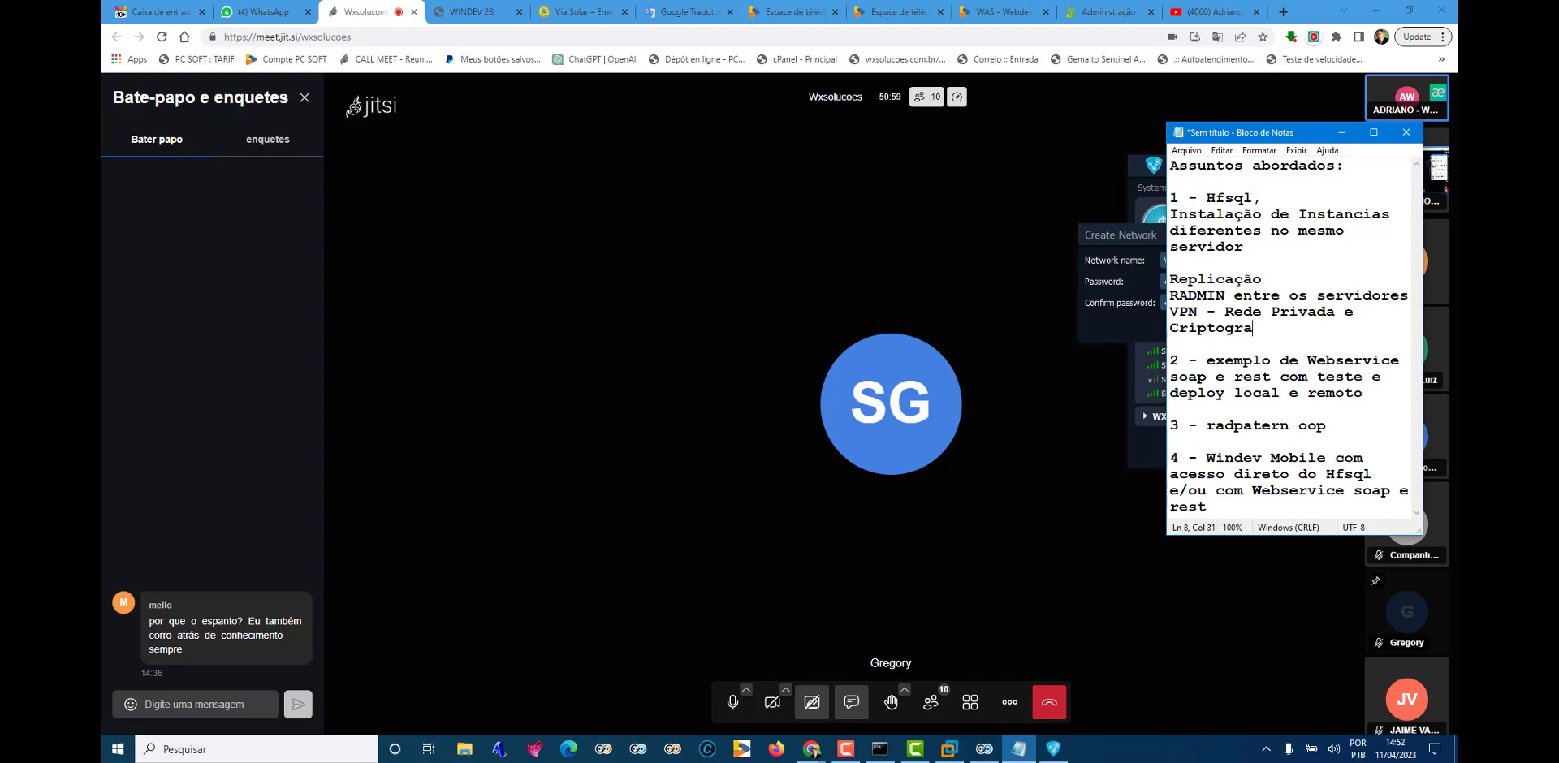
pyautogui.write('fada (Tunel)')
pyautogui.press('Return')
pyautogui.press('Return')
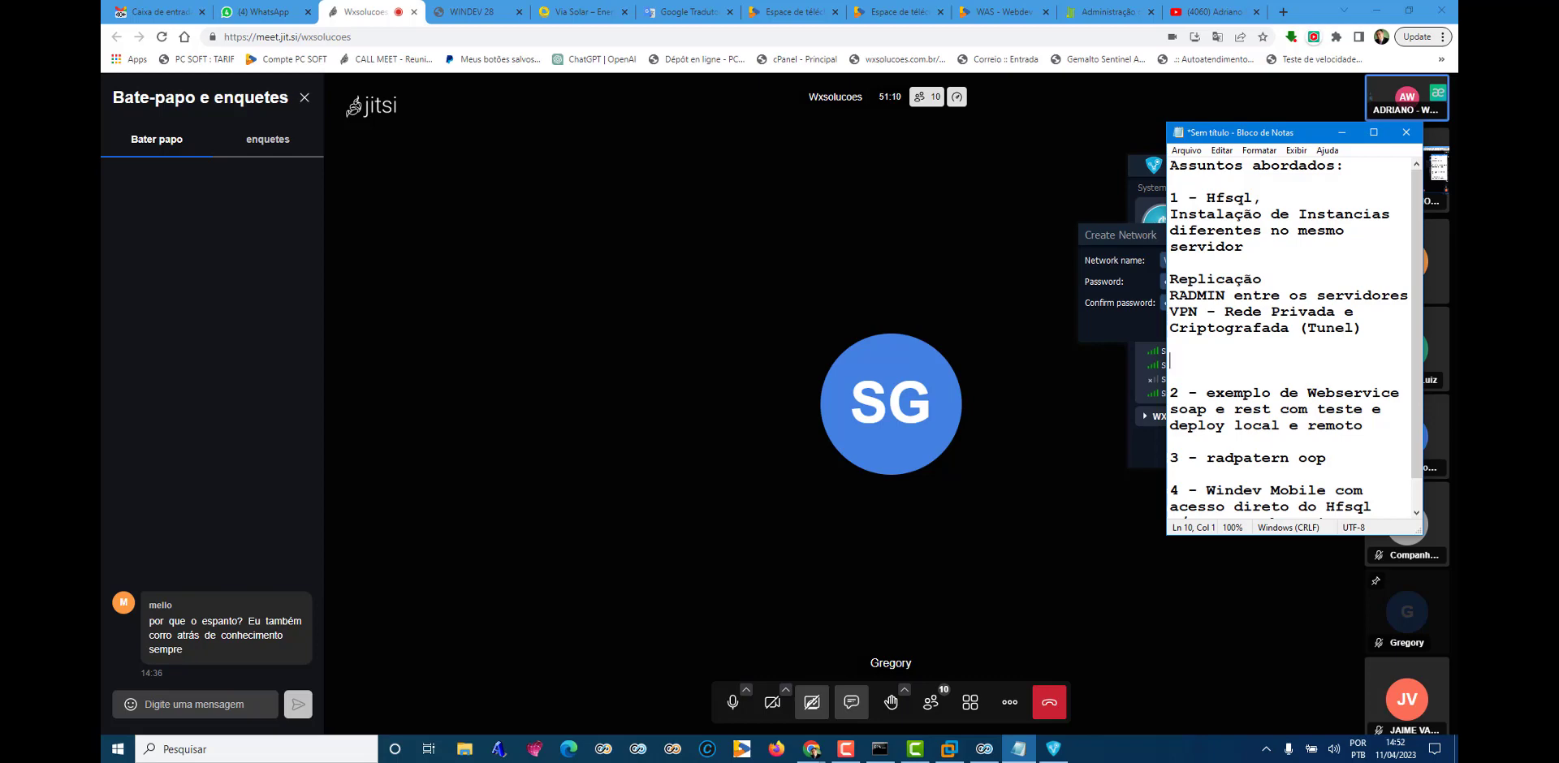
# In Notepad, note 'Nome da Rede: WX-REPLICACAO' and, on the next lines, 'Senha:' with the network password.
pyautogui.moveTo(1267, 132); pyautogui.dragTo(880, 143)
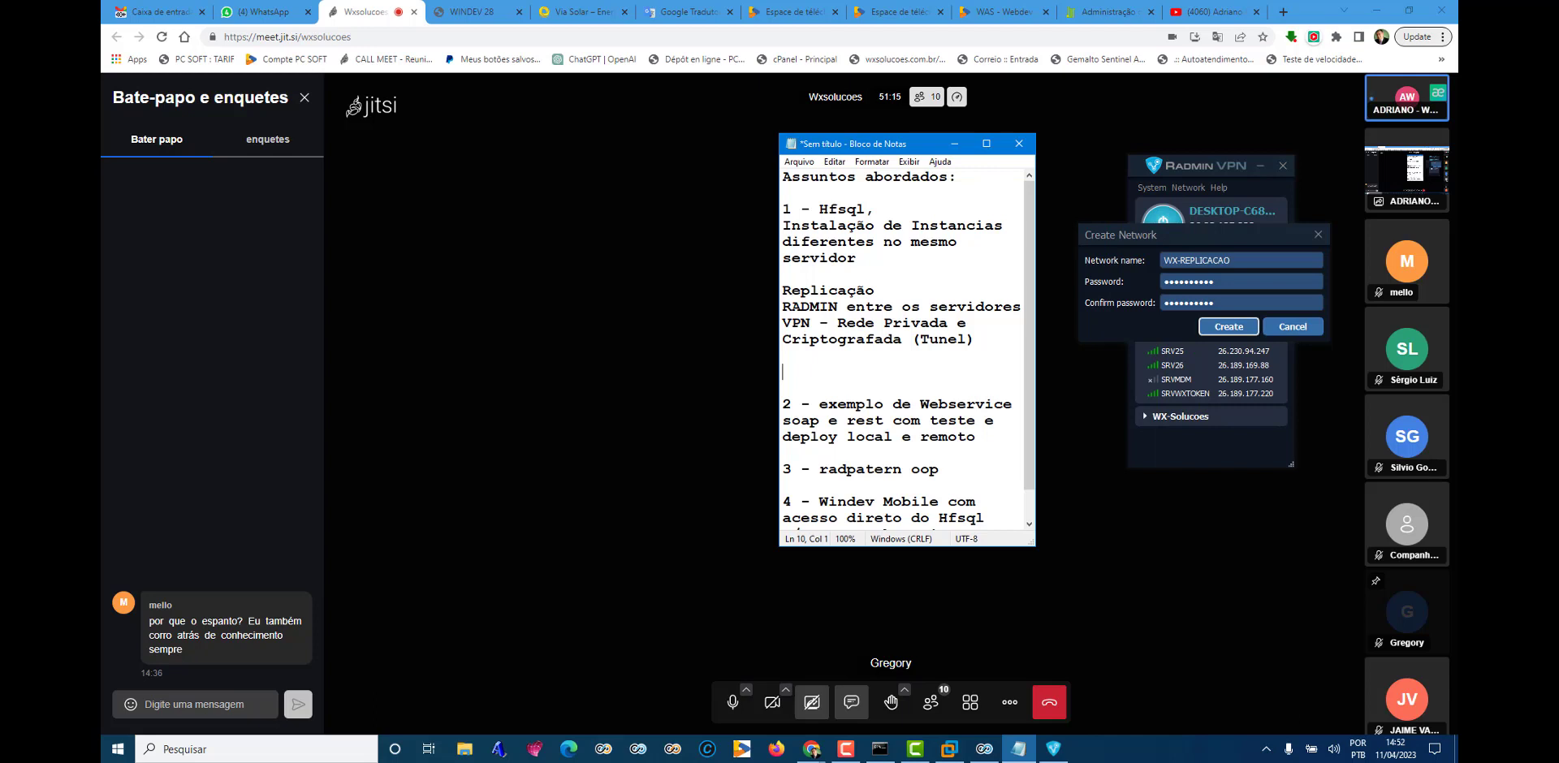
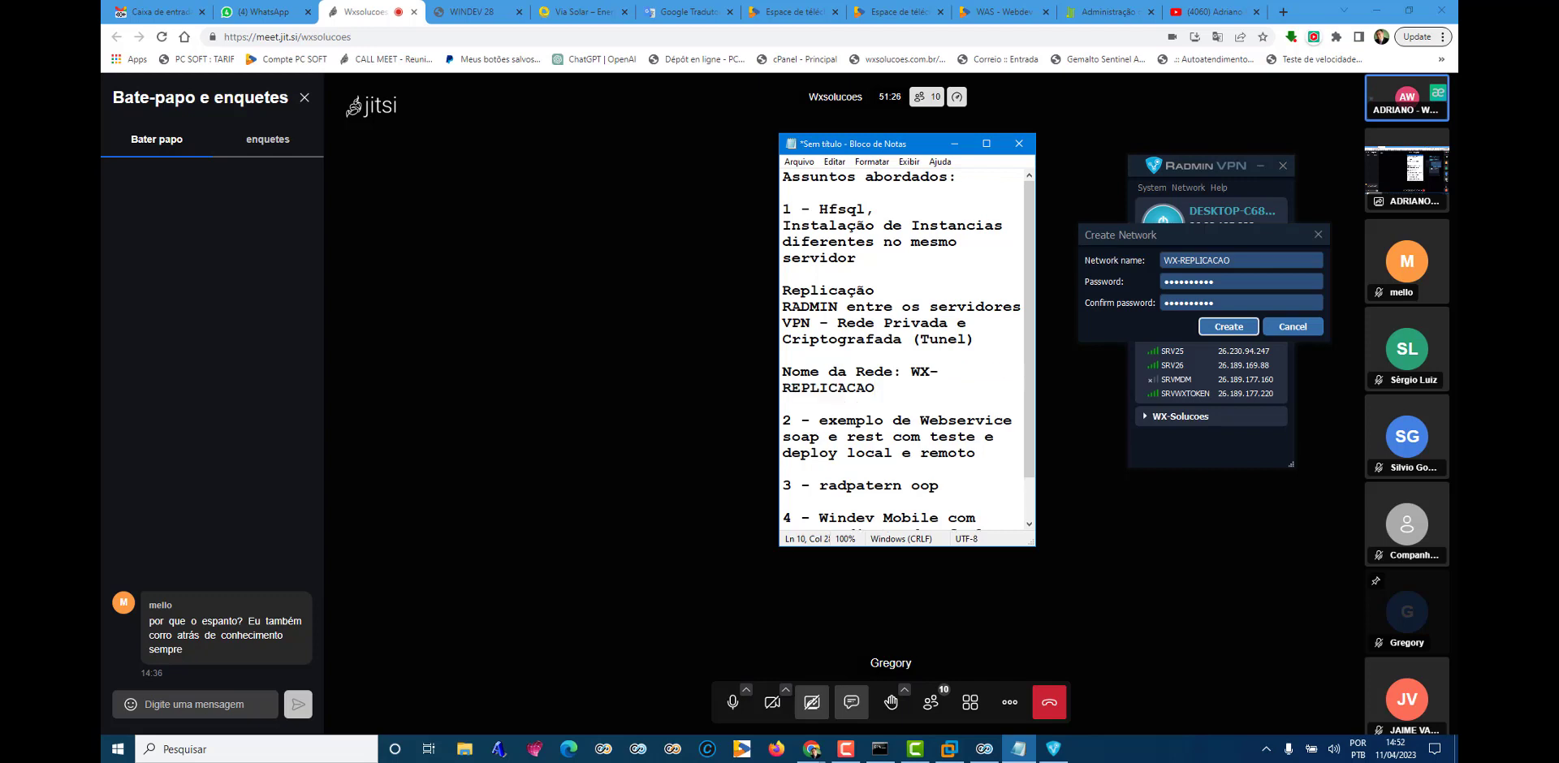
pyautogui.press('Return')
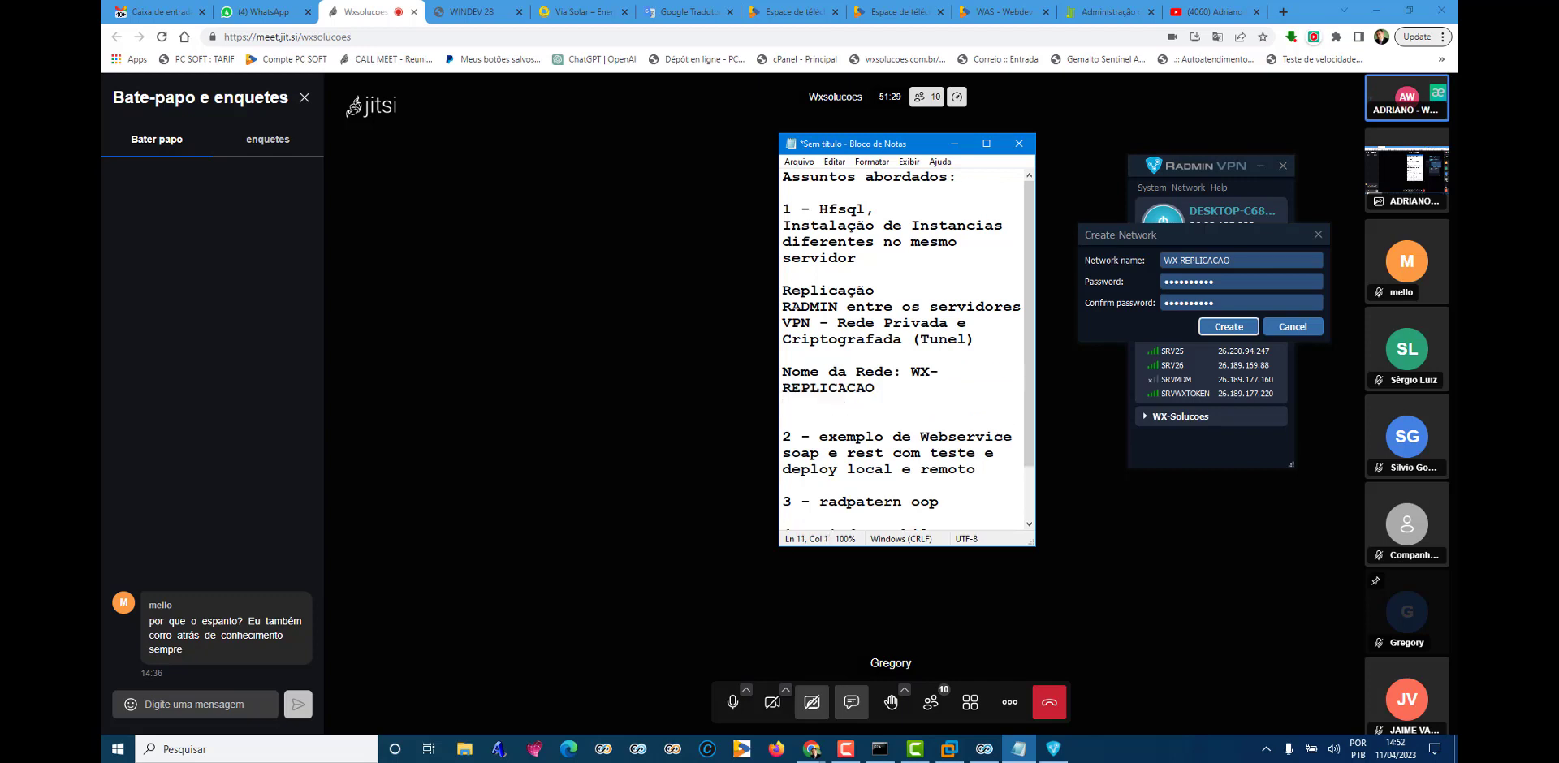
pyautogui.press('Return')
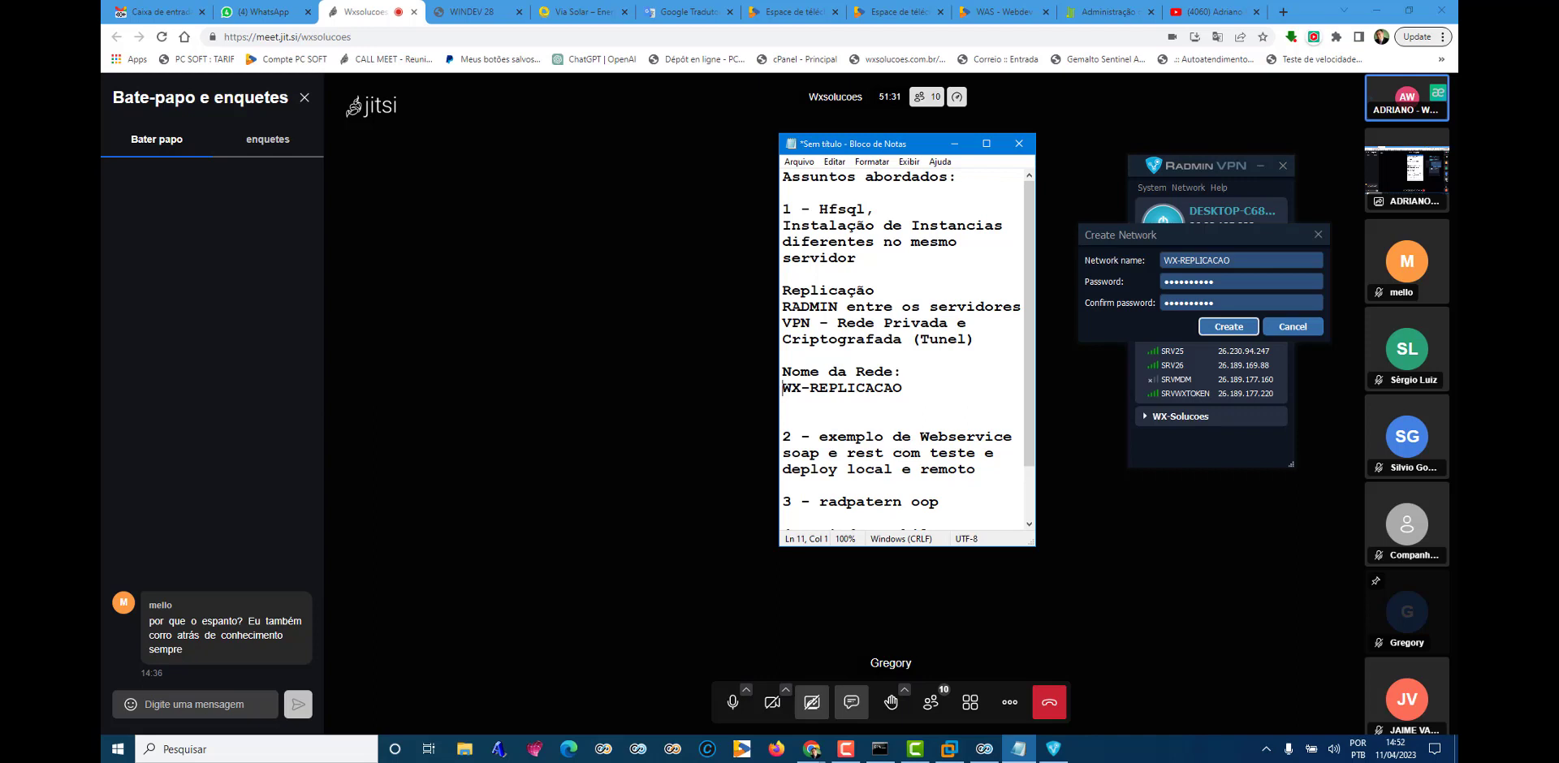
pyautogui.press('Return')
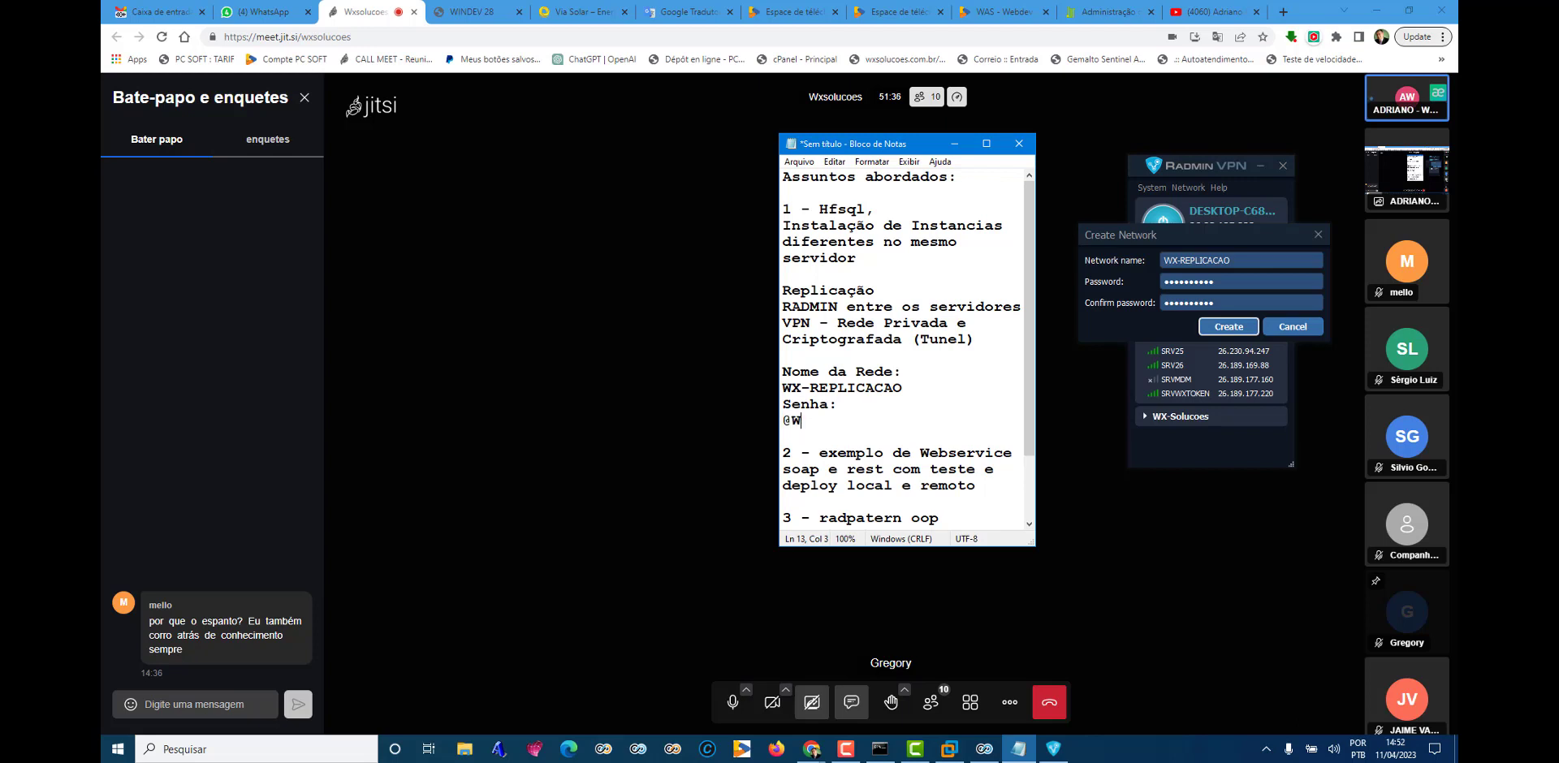
# Copy the noted password into Radmin's password and confirmation fields and create the WX-REPLICACAO network.
pyautogui.hotkey('shift', 'Home')
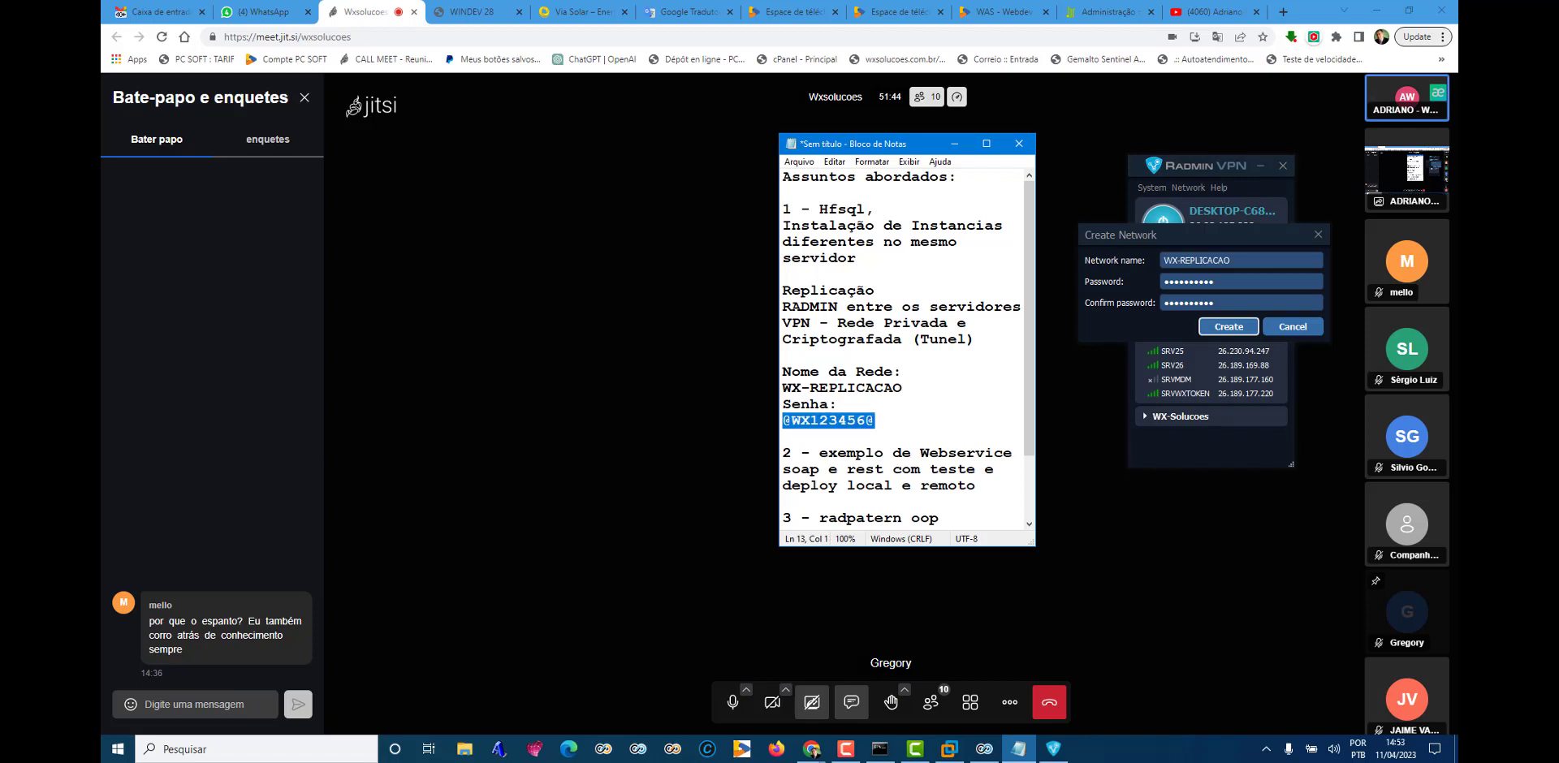
pyautogui.hotkey('alt', 'Tab')
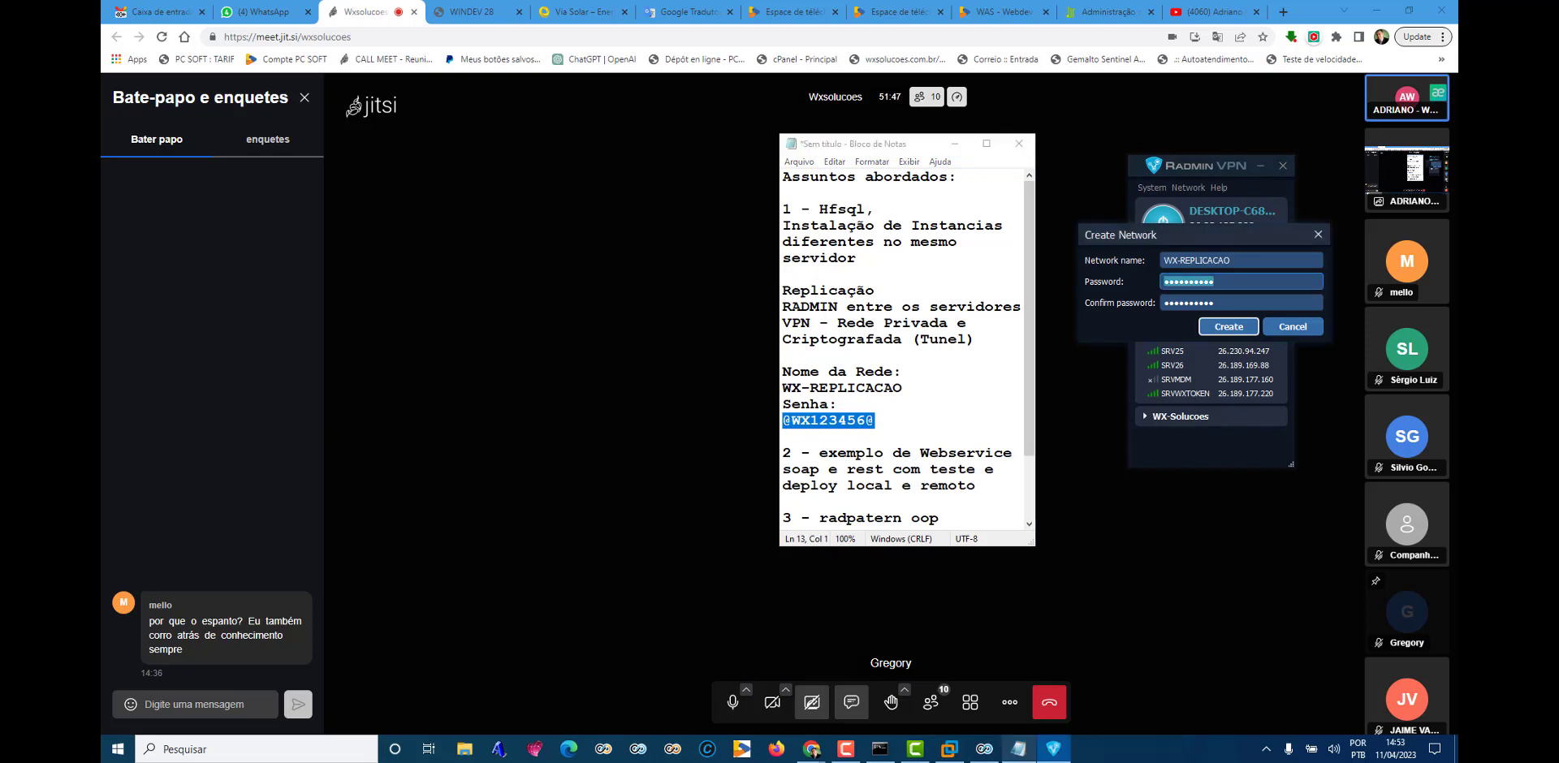
pyautogui.hotkey('ctrl', 'v')
pyautogui.press('Tab')
pyautogui.hotkey('ctrl', 'v')
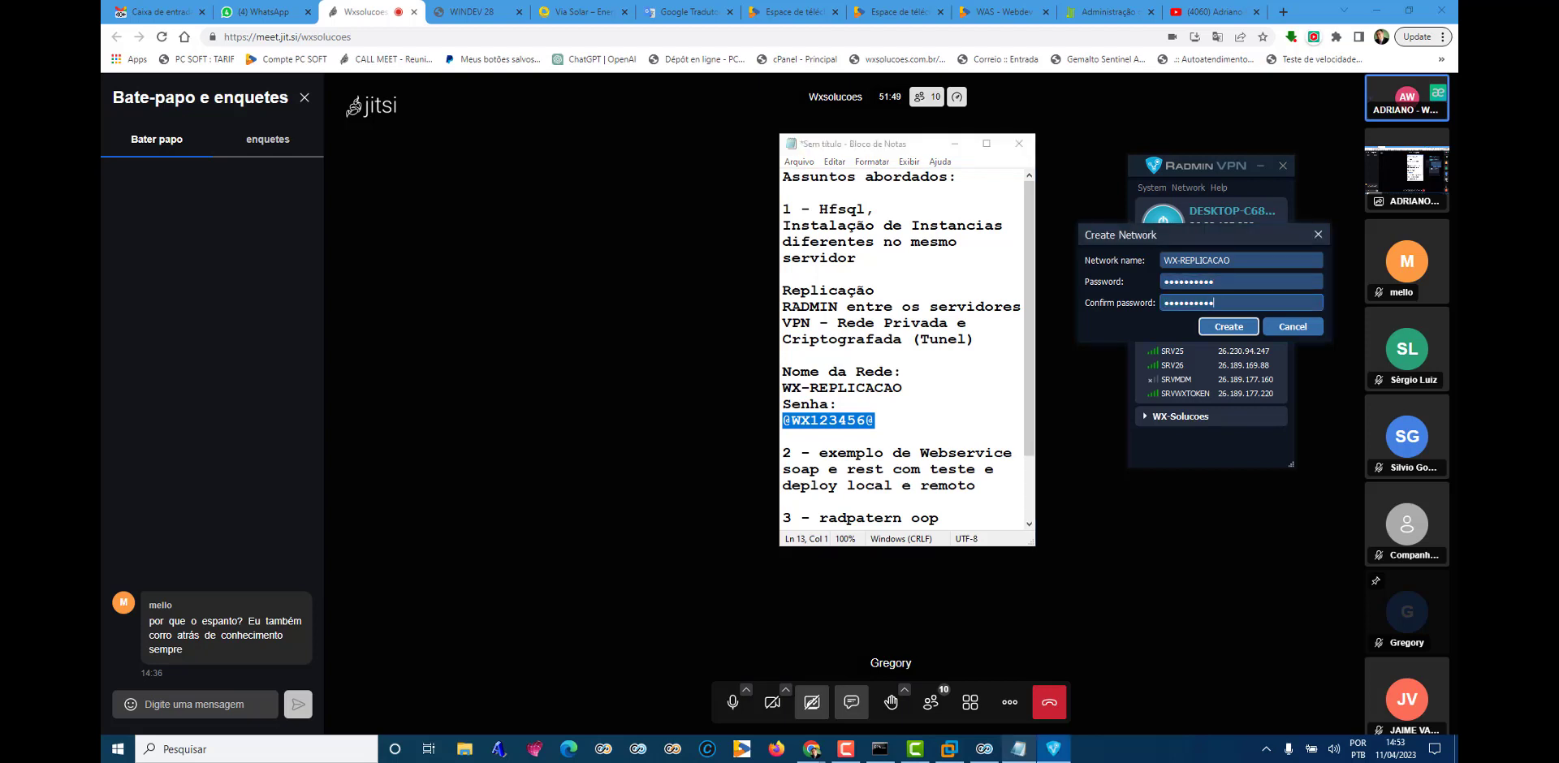
pyautogui.press('Return')
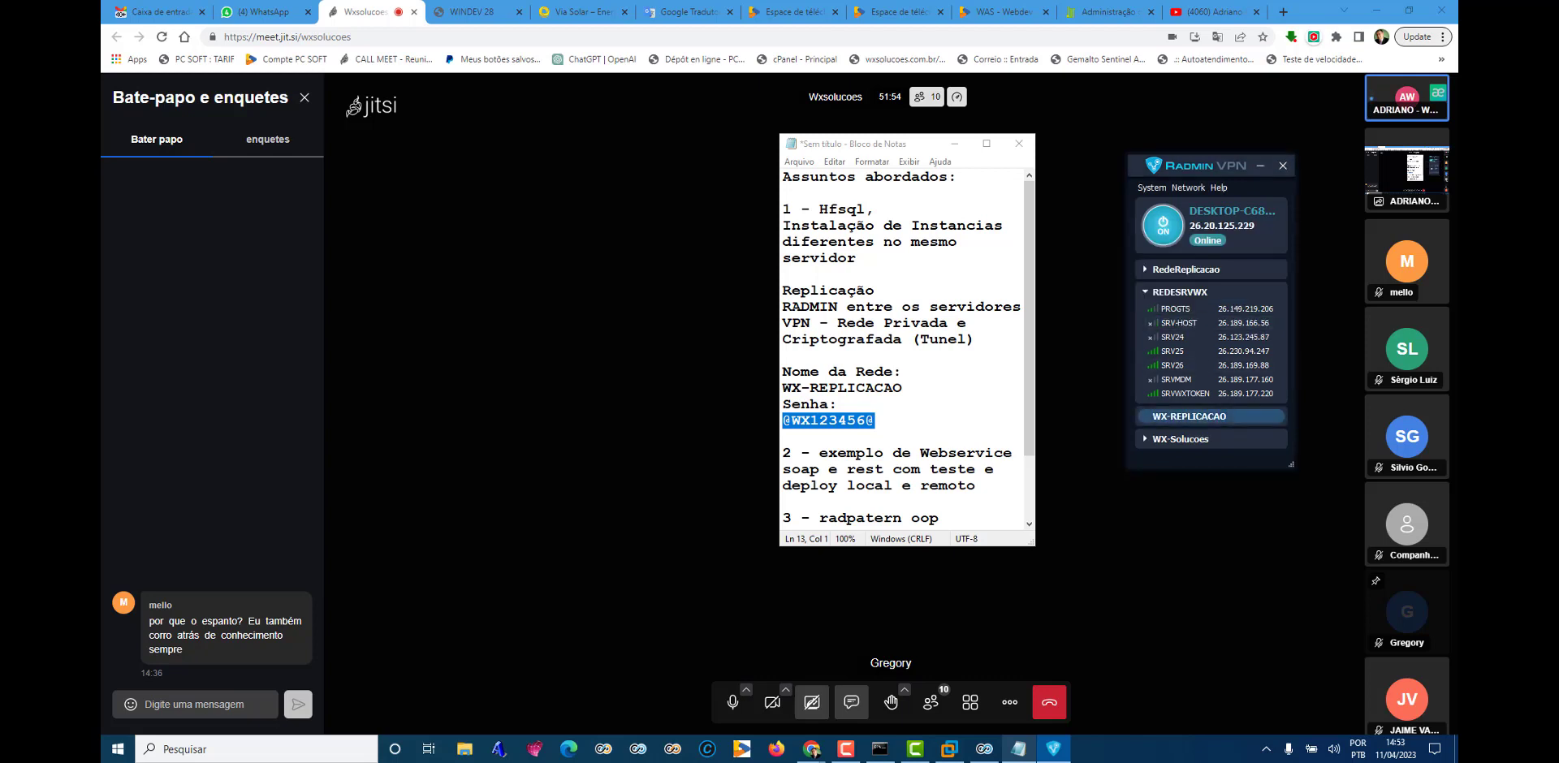
# Add a new line to the notes, then switch to the WINSERVER2022_A virtual machine.
pyautogui.click(875, 420)
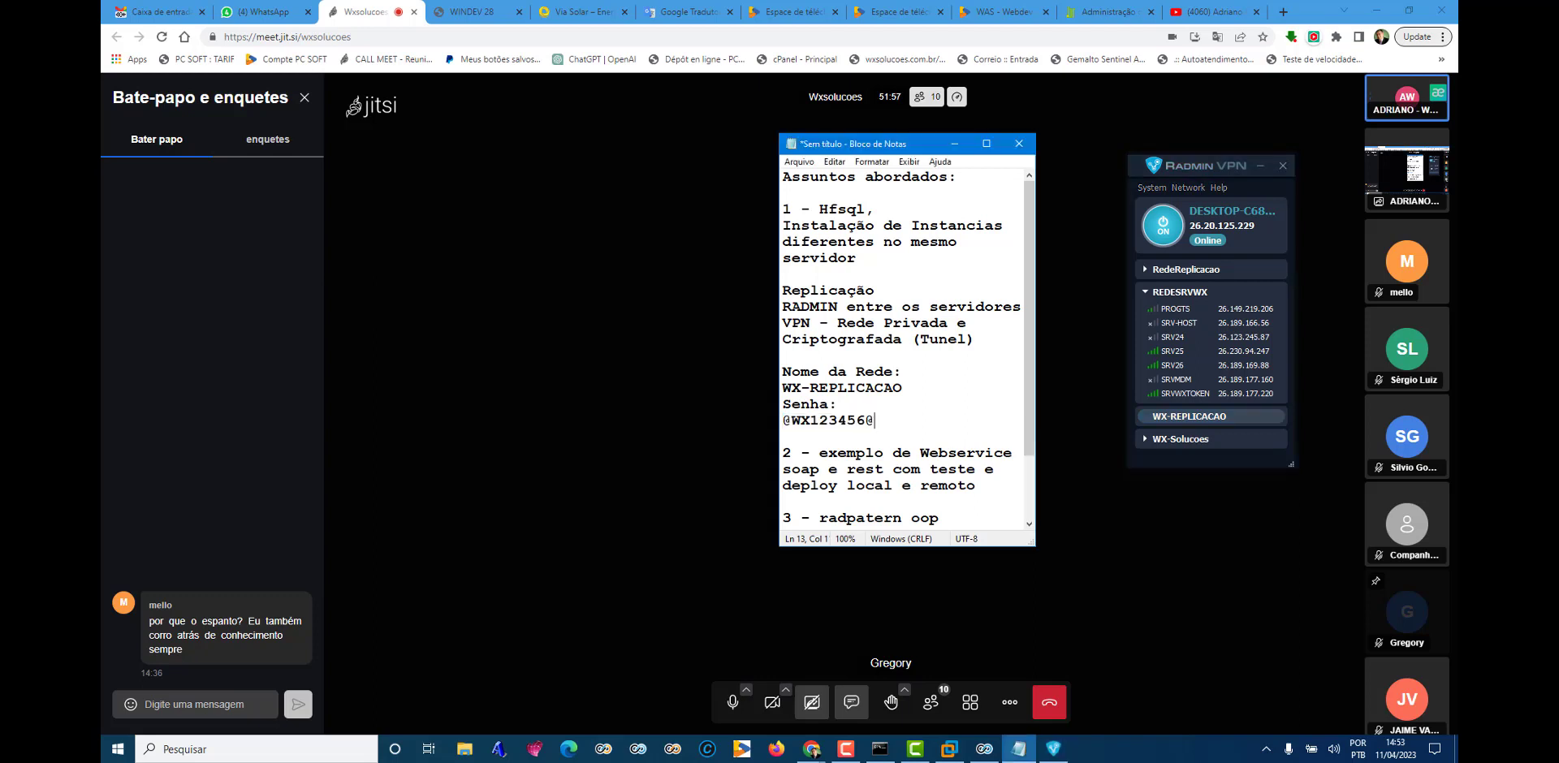
pyautogui.press('Return')
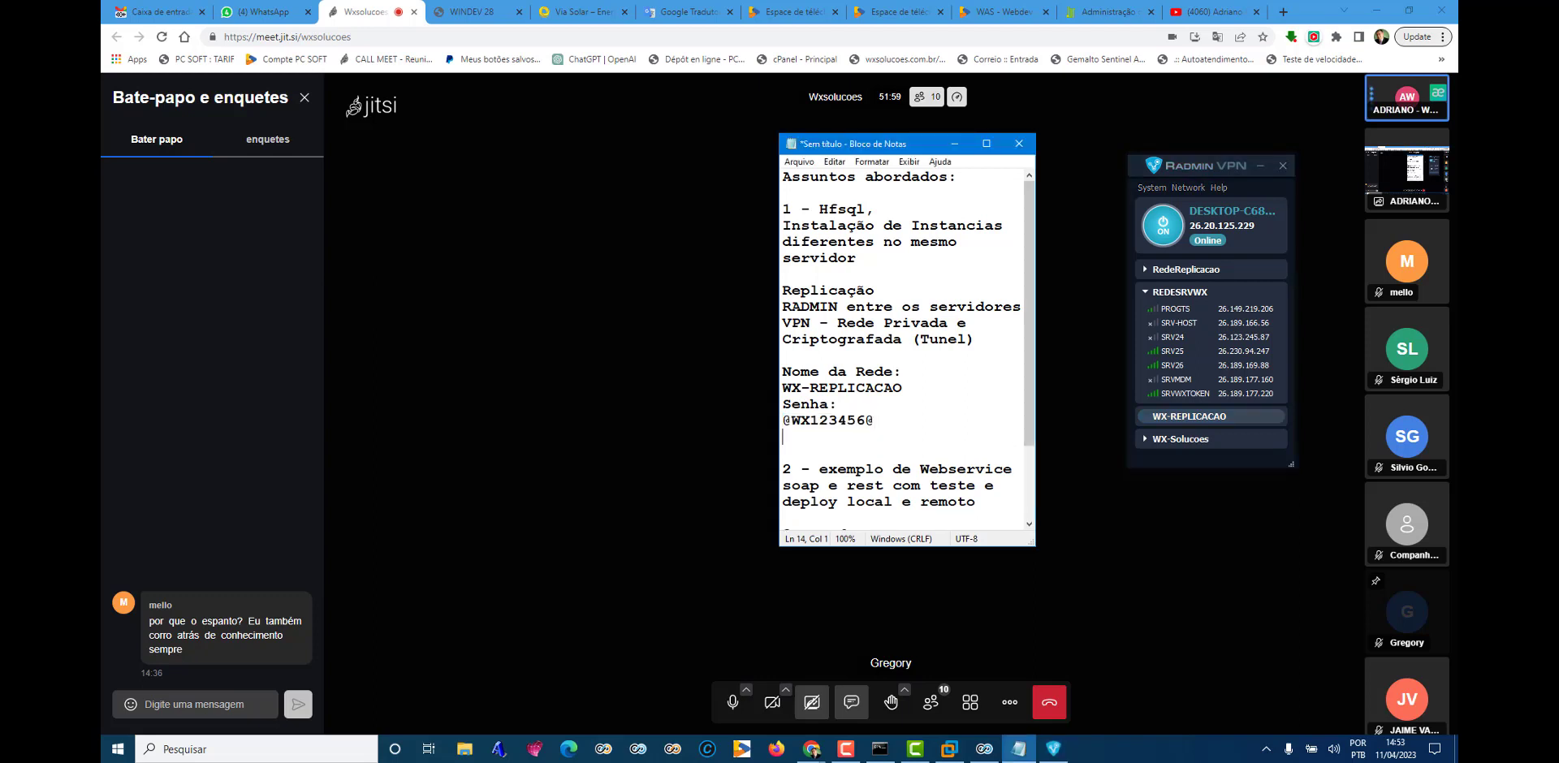
pyautogui.click(1188, 188)
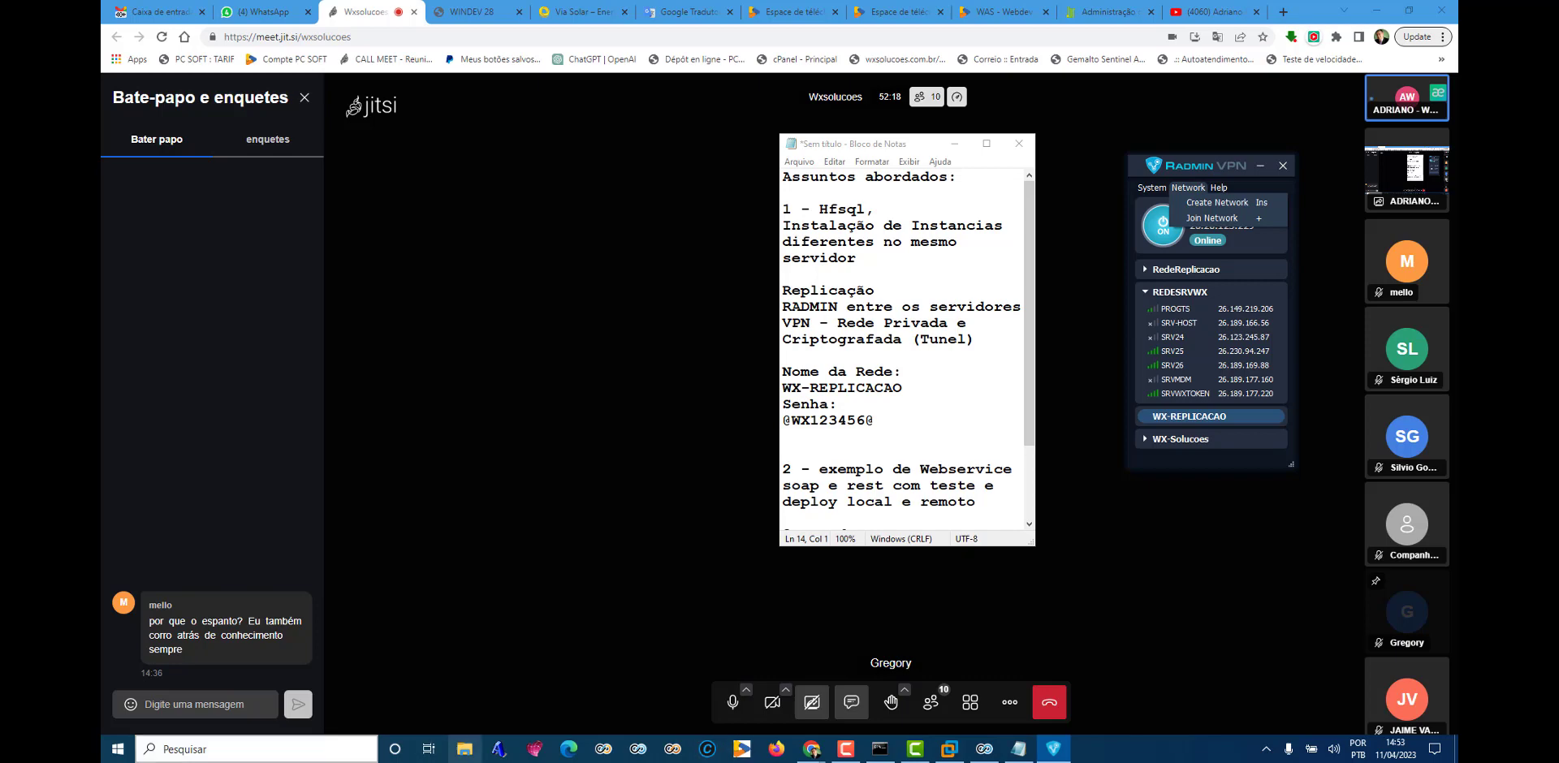
pyautogui.click(243, 748)
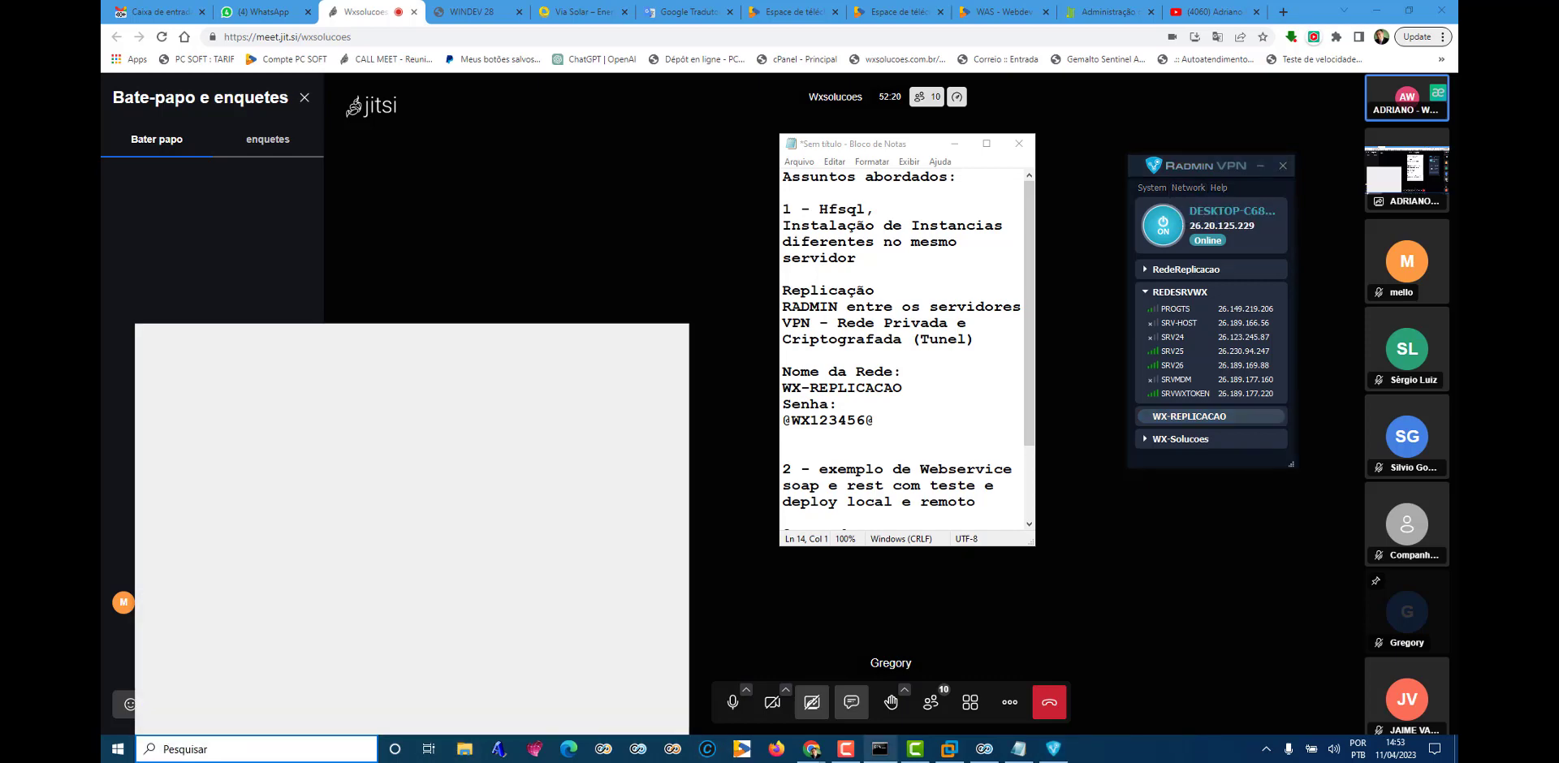
pyautogui.click(948, 749)
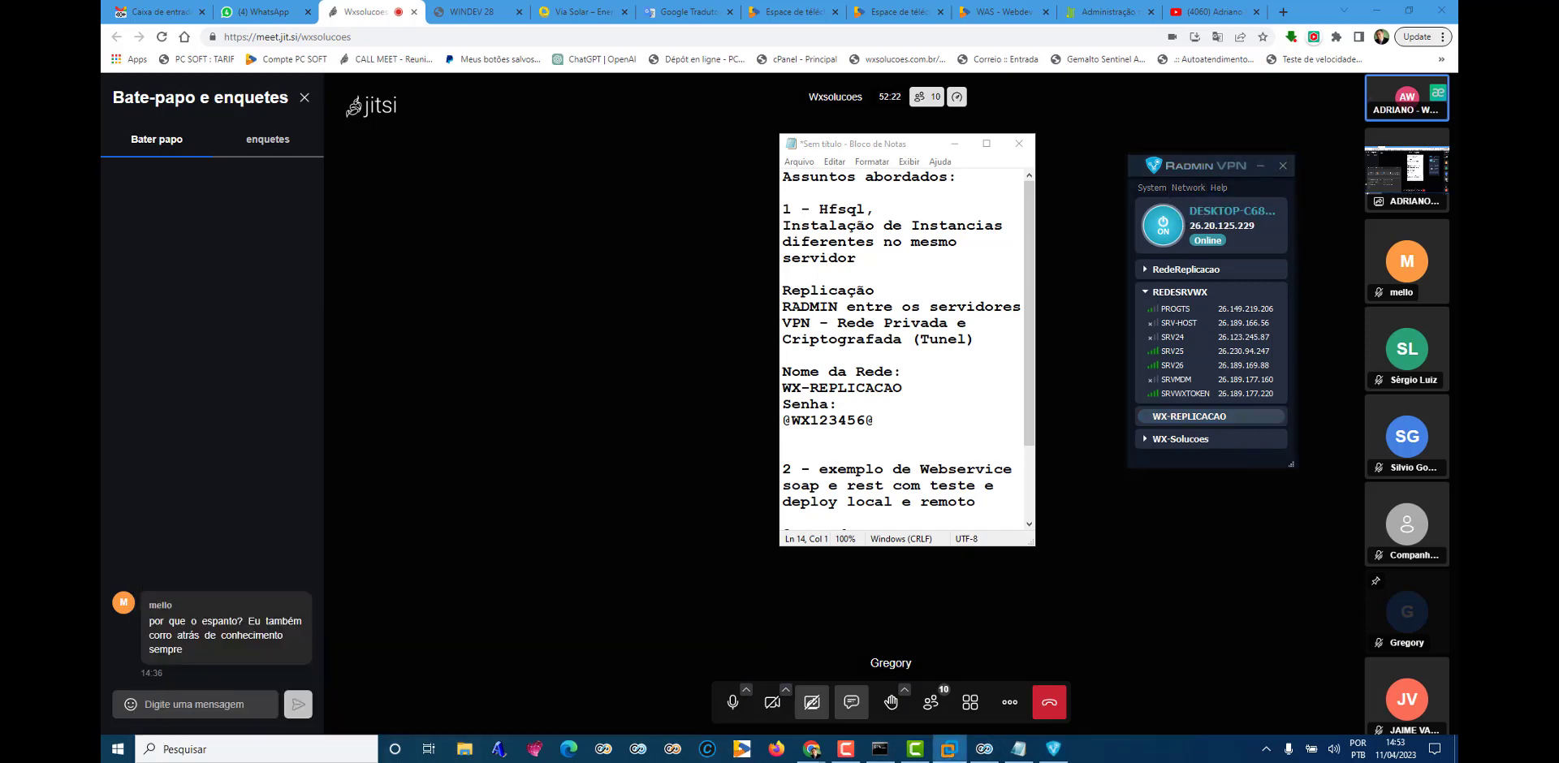
pyautogui.click(899, 505)
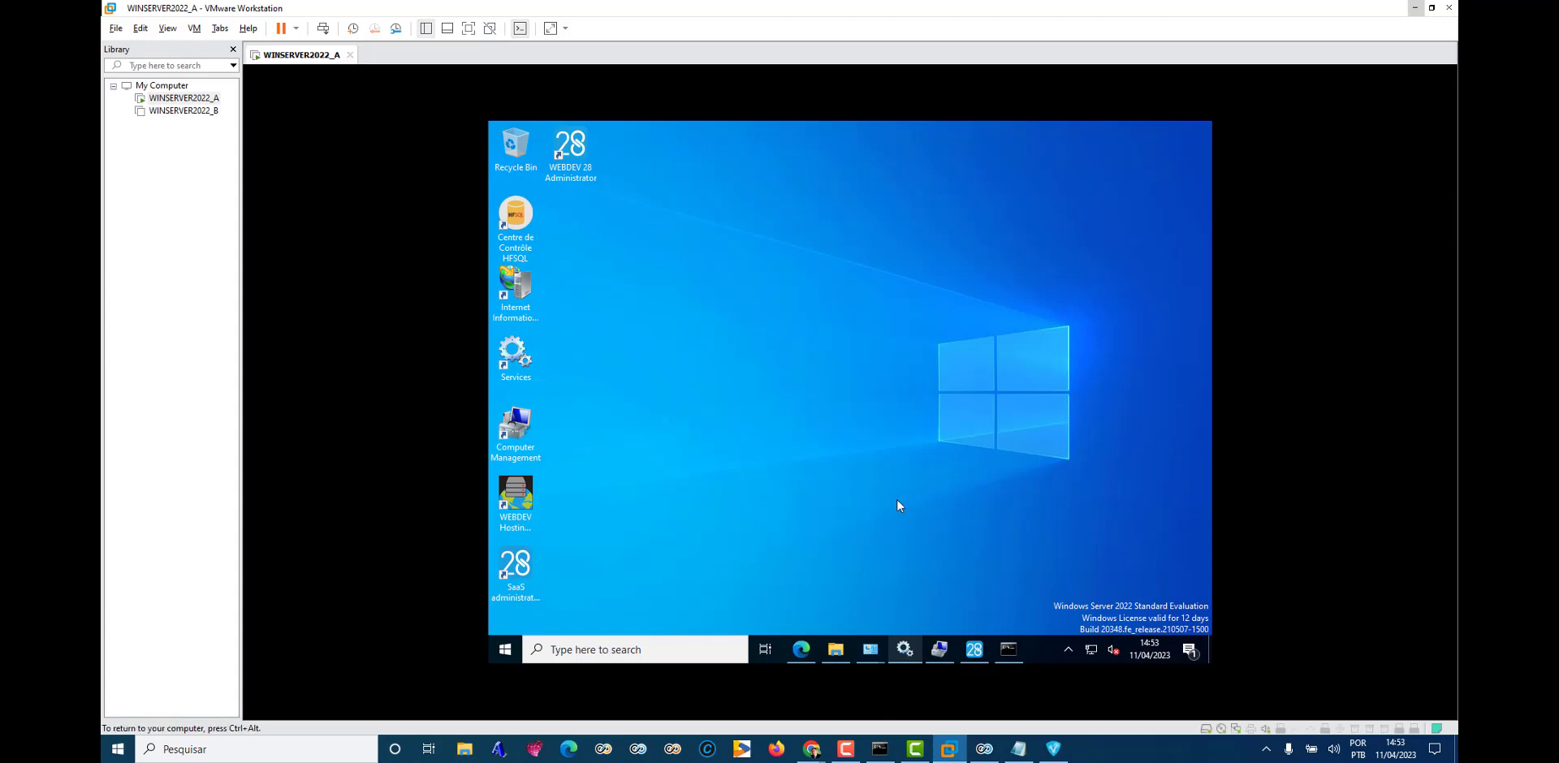
# Launch HFSQL Control Center from the Centre de Contrôle HFSQL shortcut on the VM desktop.
pyautogui.click(518, 222)
pyautogui.doubleClick(518, 222)
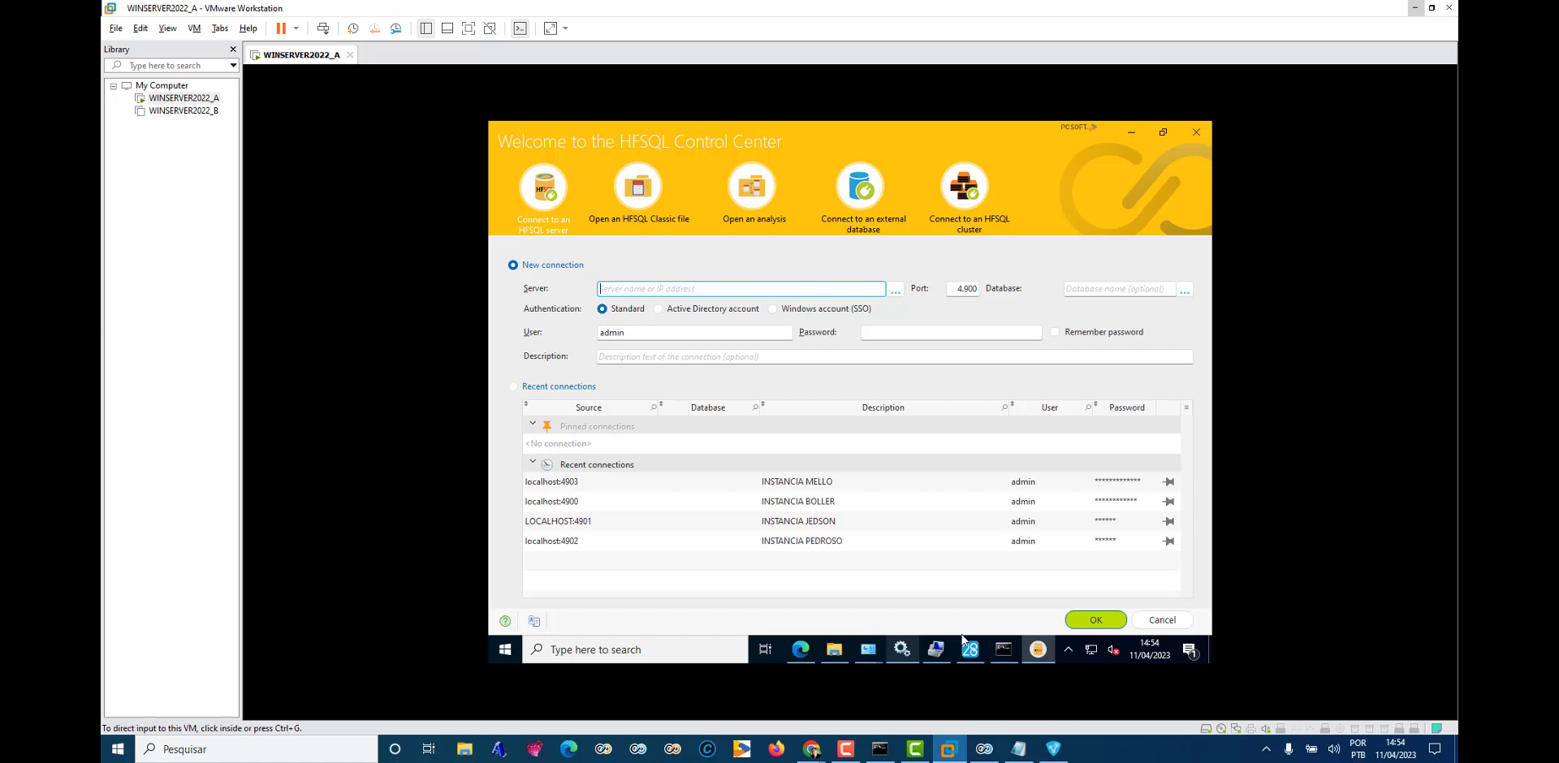
# Below the password, add an 'Ex' heading and a named row reading 4900 - 4910 - 4911.
pyautogui.hotkey('alt', 'Tab')
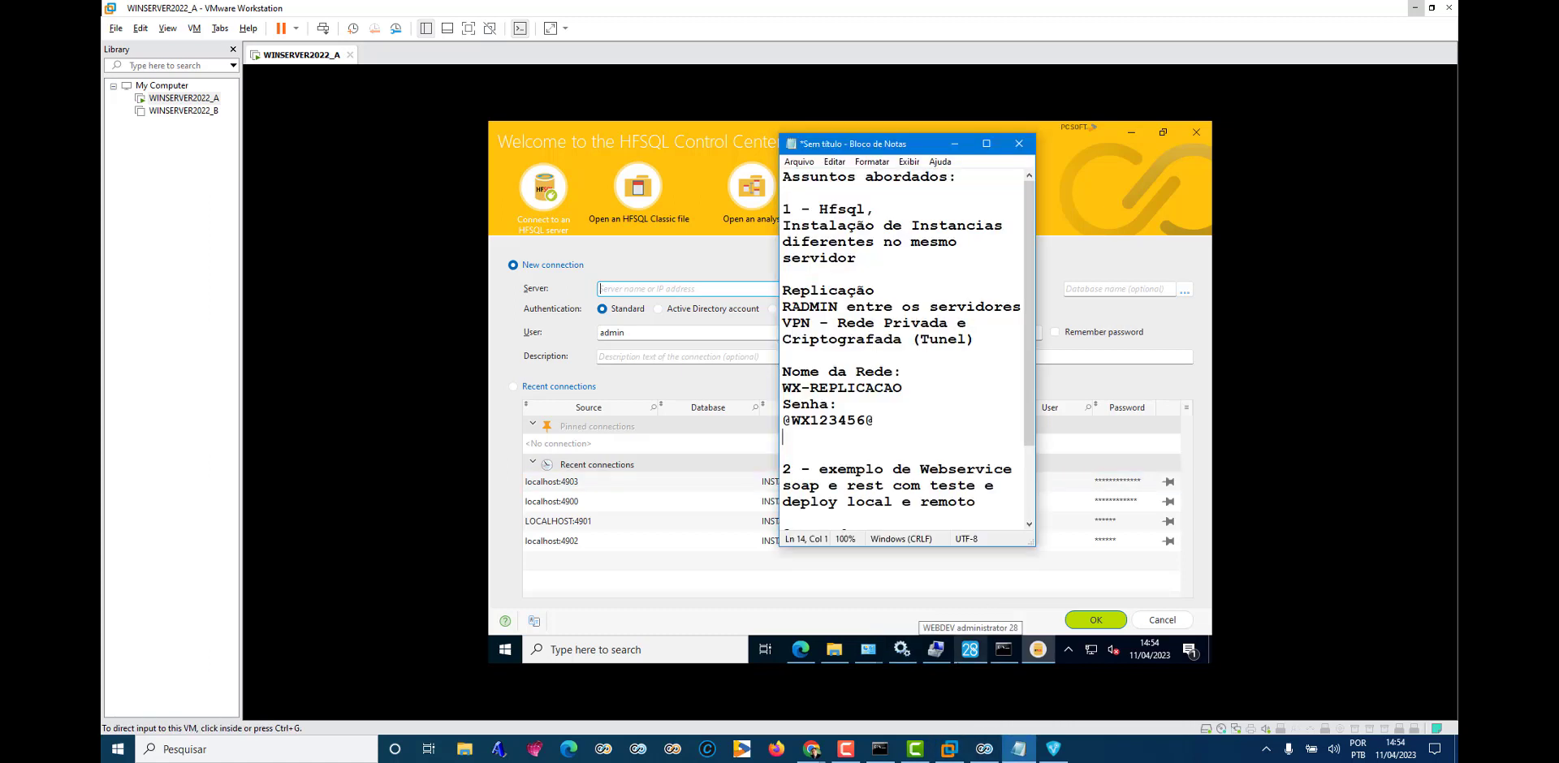
pyautogui.press('Return')
pyautogui.press('Return')
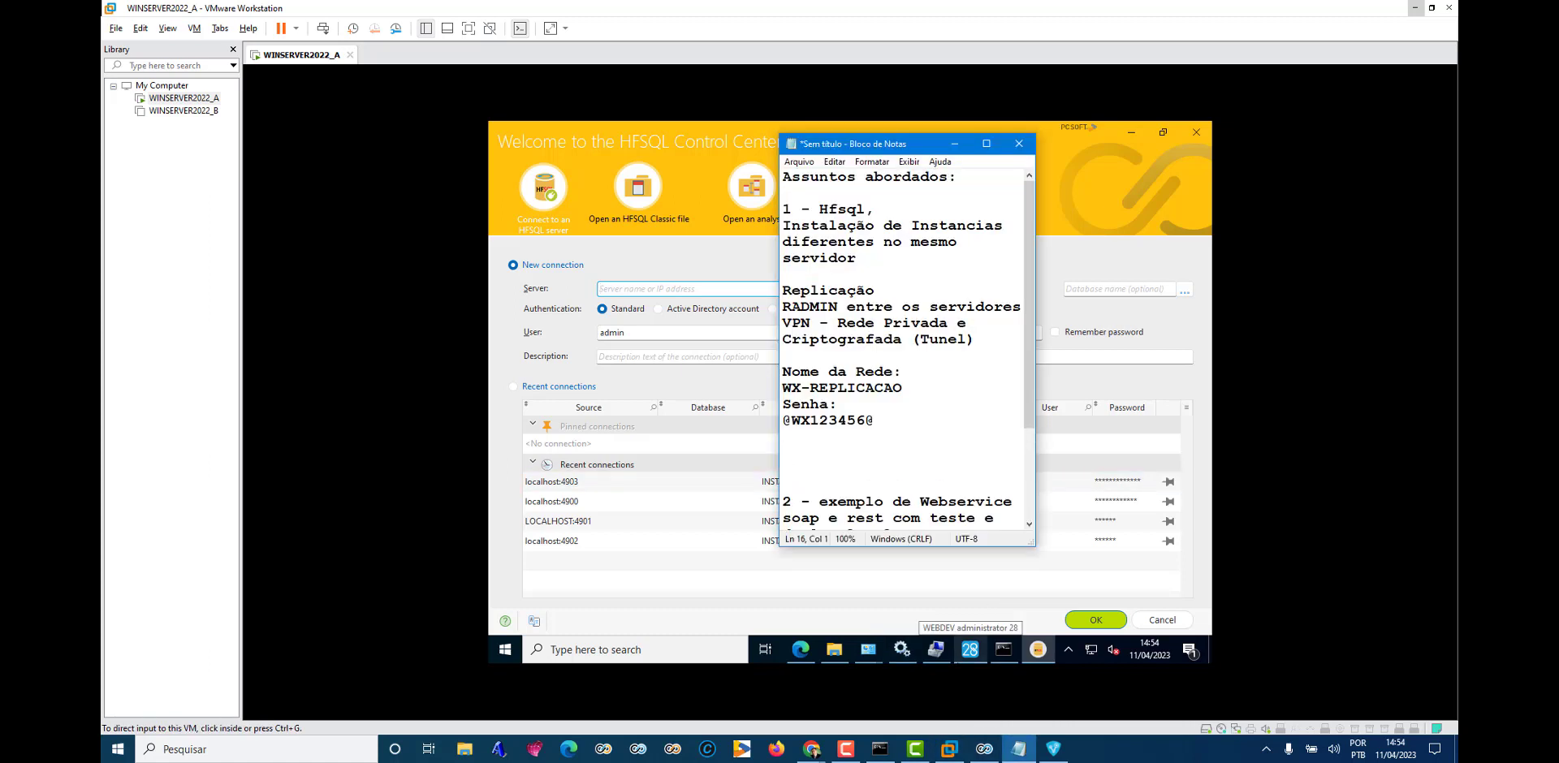
pyautogui.write('Ex')
pyautogui.press('Return')
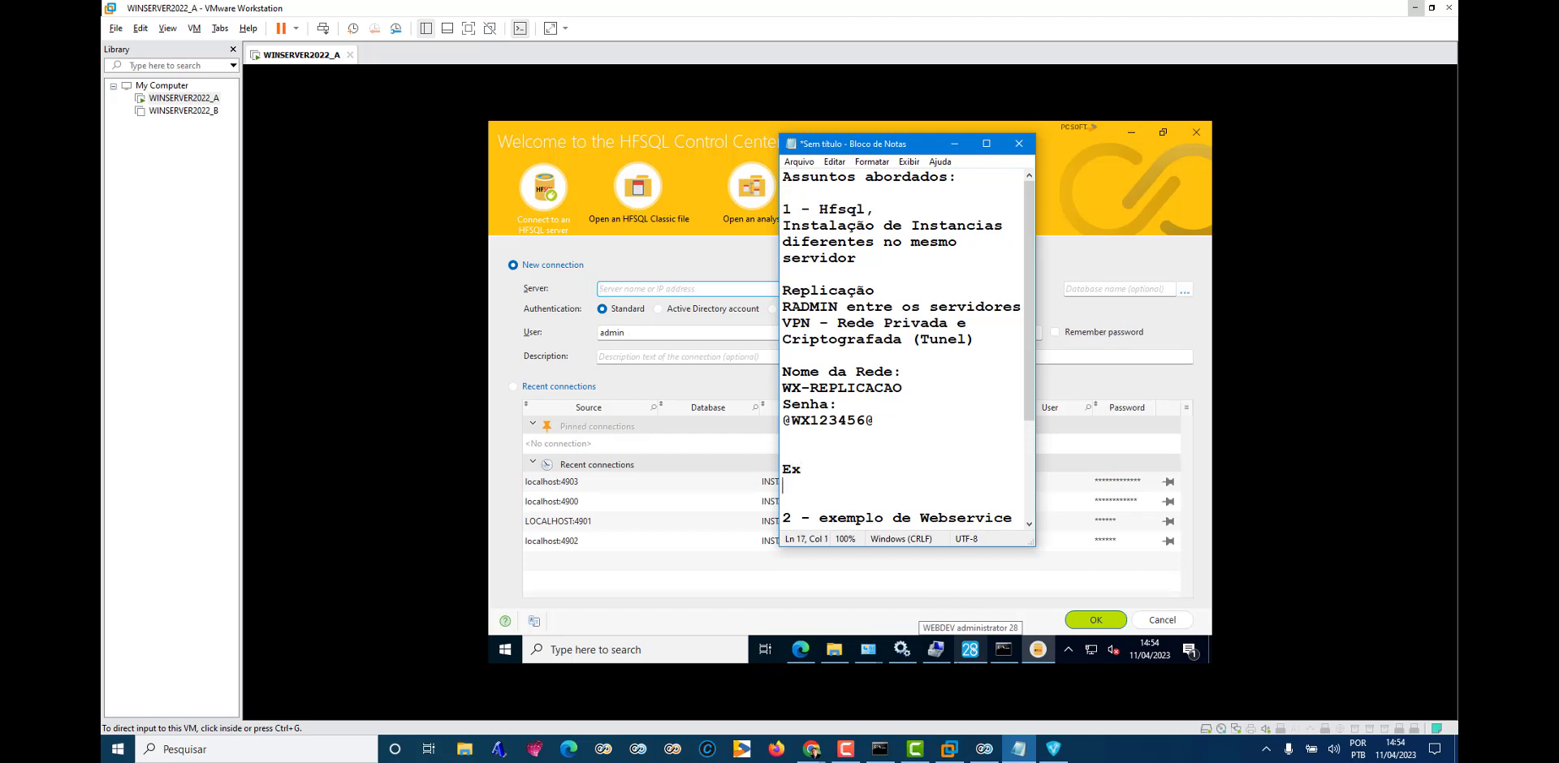
pyautogui.write('Mello')
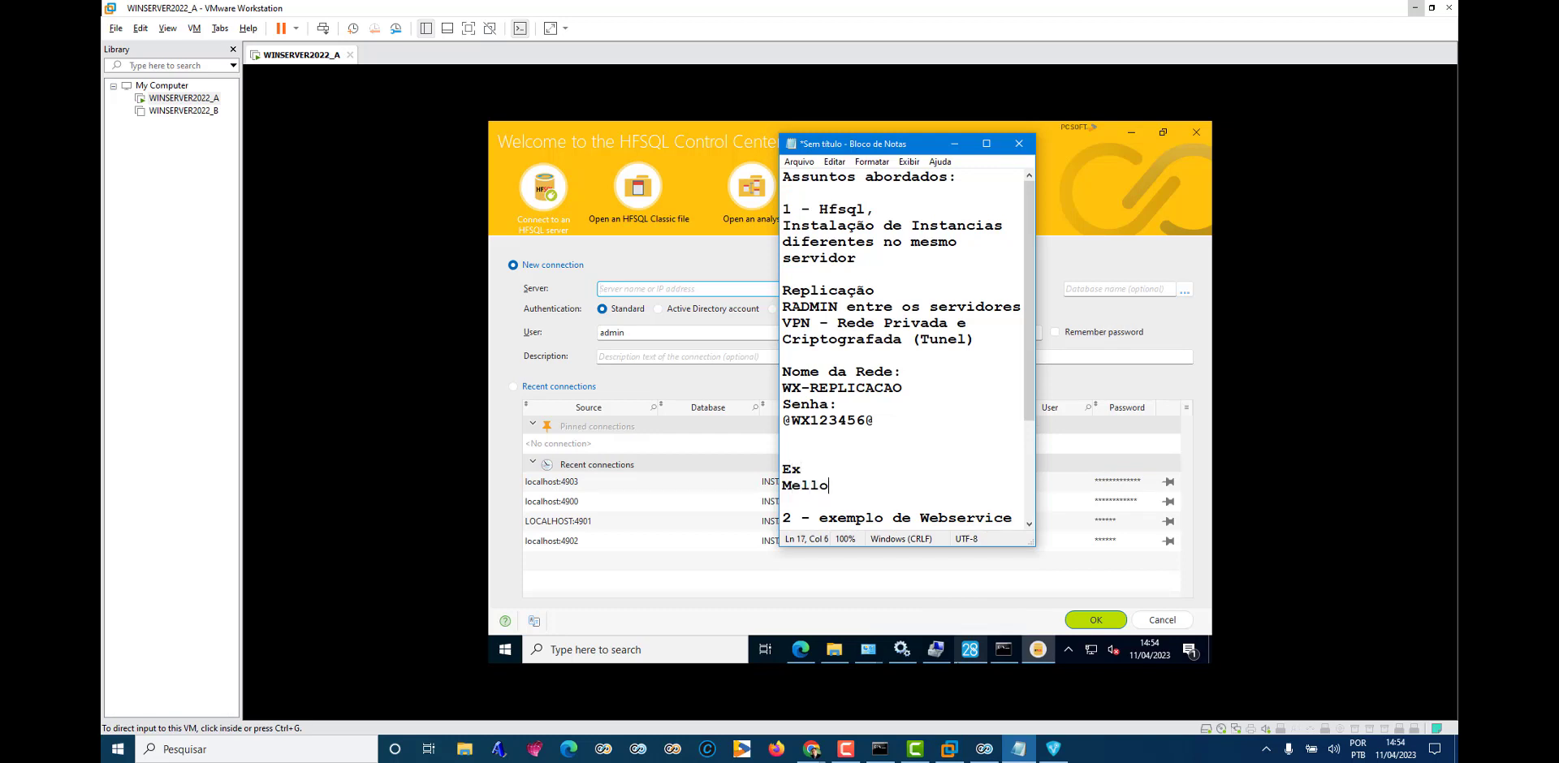
pyautogui.write('00')
pyautogui.press('Return')
pyautogui.press('BackSpace')
pyautogui.write('- 490')
pyautogui.press('BackSpace')
pyautogui.write('10 - 4911')
pyautogui.press('Return')
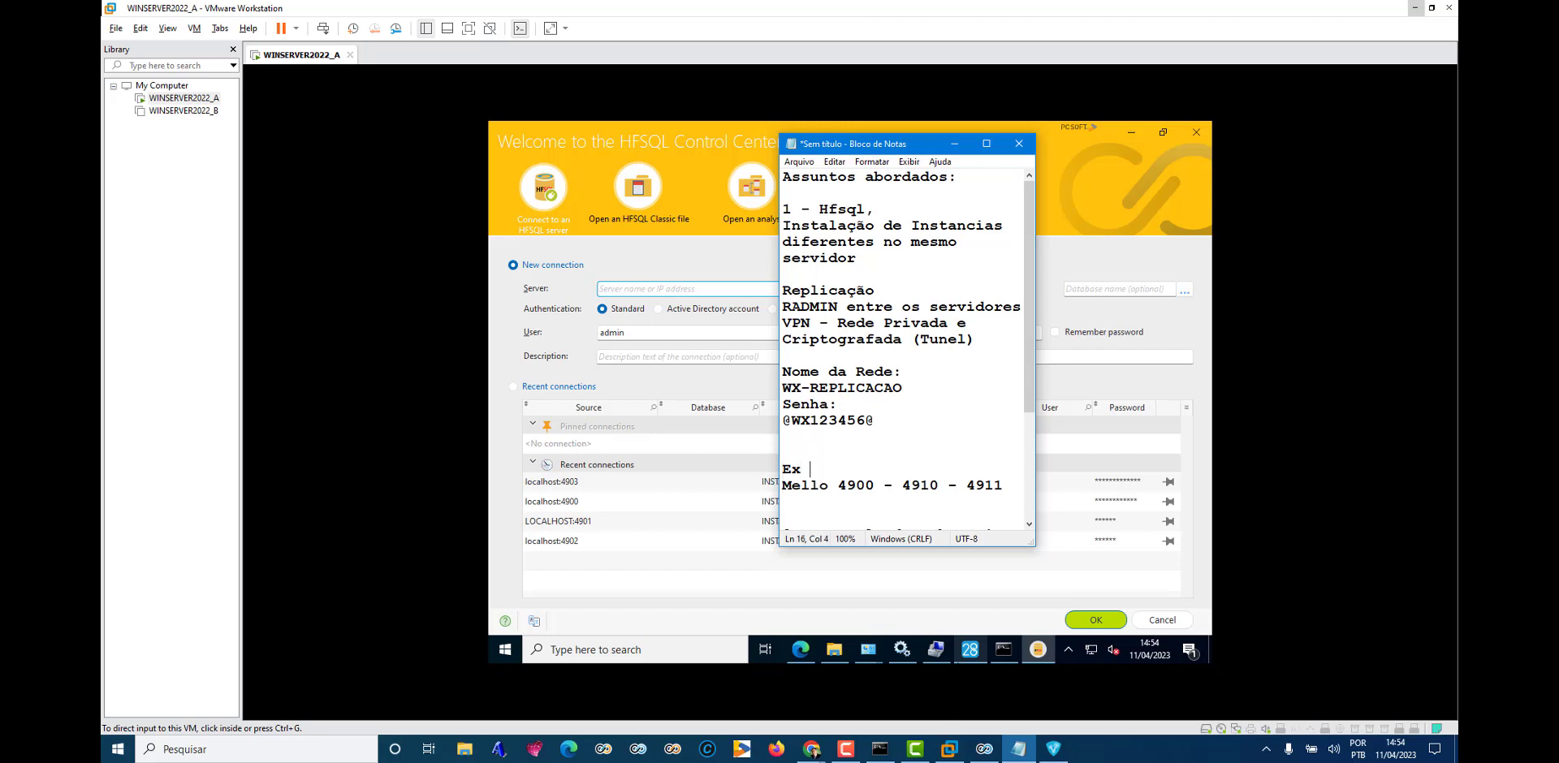
# Add the 'P E S' header, cut the trial 4900 - 4920 - 4921 row, and remove the blank line.
pyautogui.write('P      E     S')
pyautogui.press('Return')
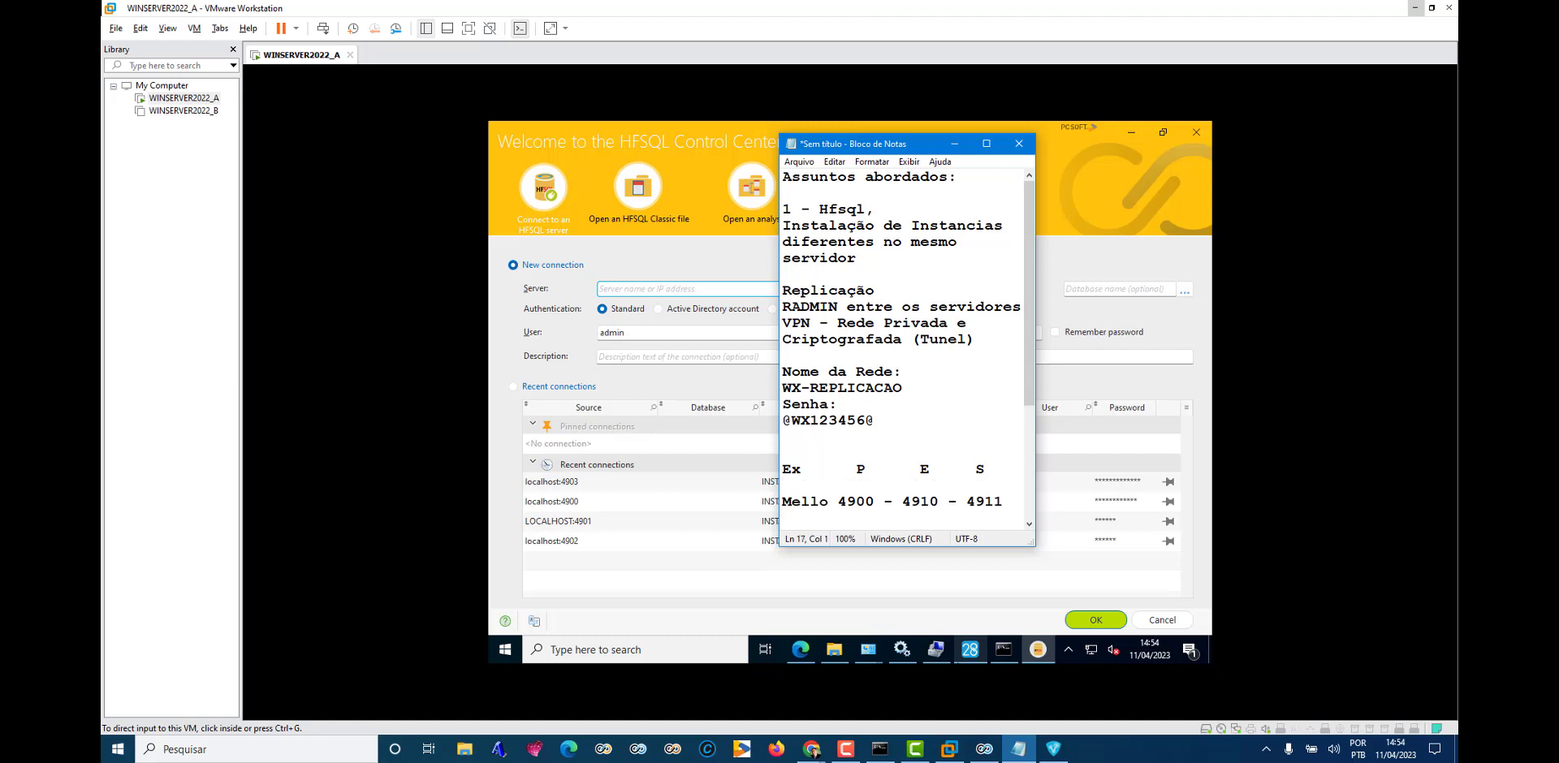
pyautogui.write('Pedroso')
pyautogui.press('BackSpace')
pyautogui.press('BackSpace')
pyautogui.press('BackSpace')
pyautogui.press('BackSpace')
pyautogui.write('o 4900 - 4920 - 4921')
pyautogui.hotkey('shift', 'Home')
pyautogui.hotkey('ctrl', 'x')
pyautogui.press('BackSpace')
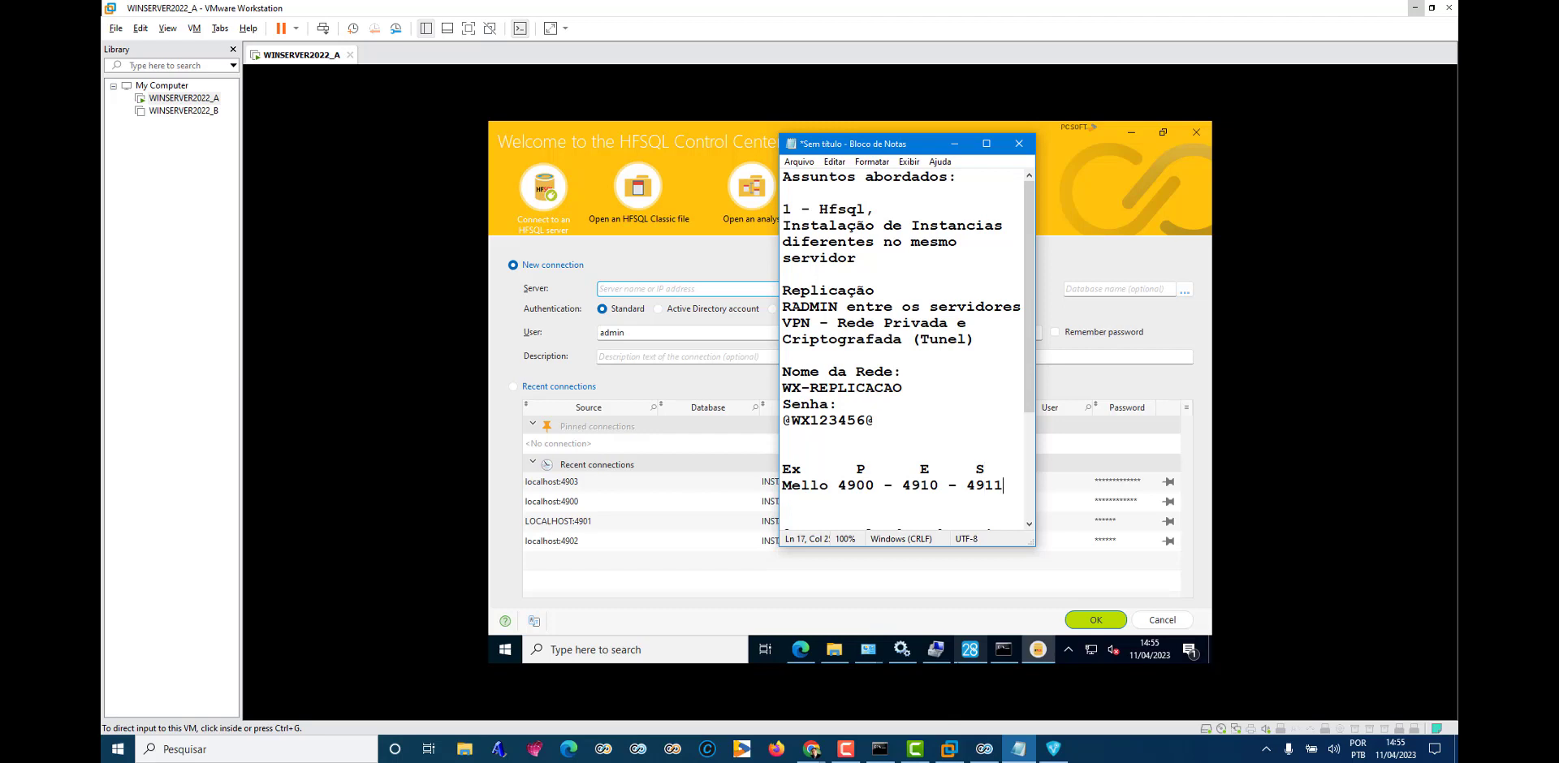
# Paste the 4900 - 4920 - 4921 row back twice below the first port row.
pyautogui.press('Return')
pyautogui.hotkey('ctrl', 'v')
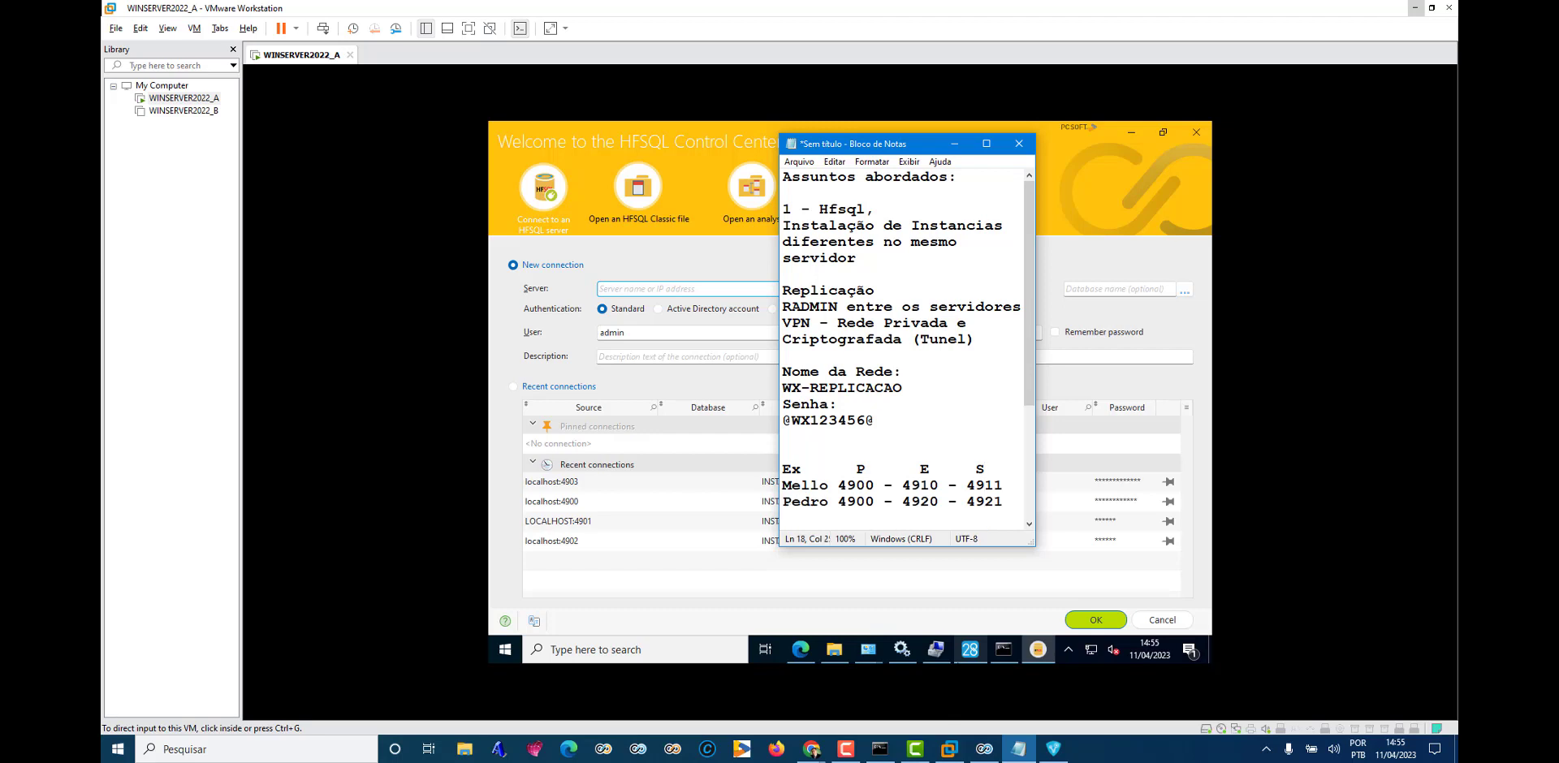
pyautogui.press('Return')
pyautogui.hotkey('ctrl', 'v')
# Edit the duplicate into a 4900 - 4930 - 4931 row with a new name, and enlarge Notepad.
pyautogui.click(939, 484)
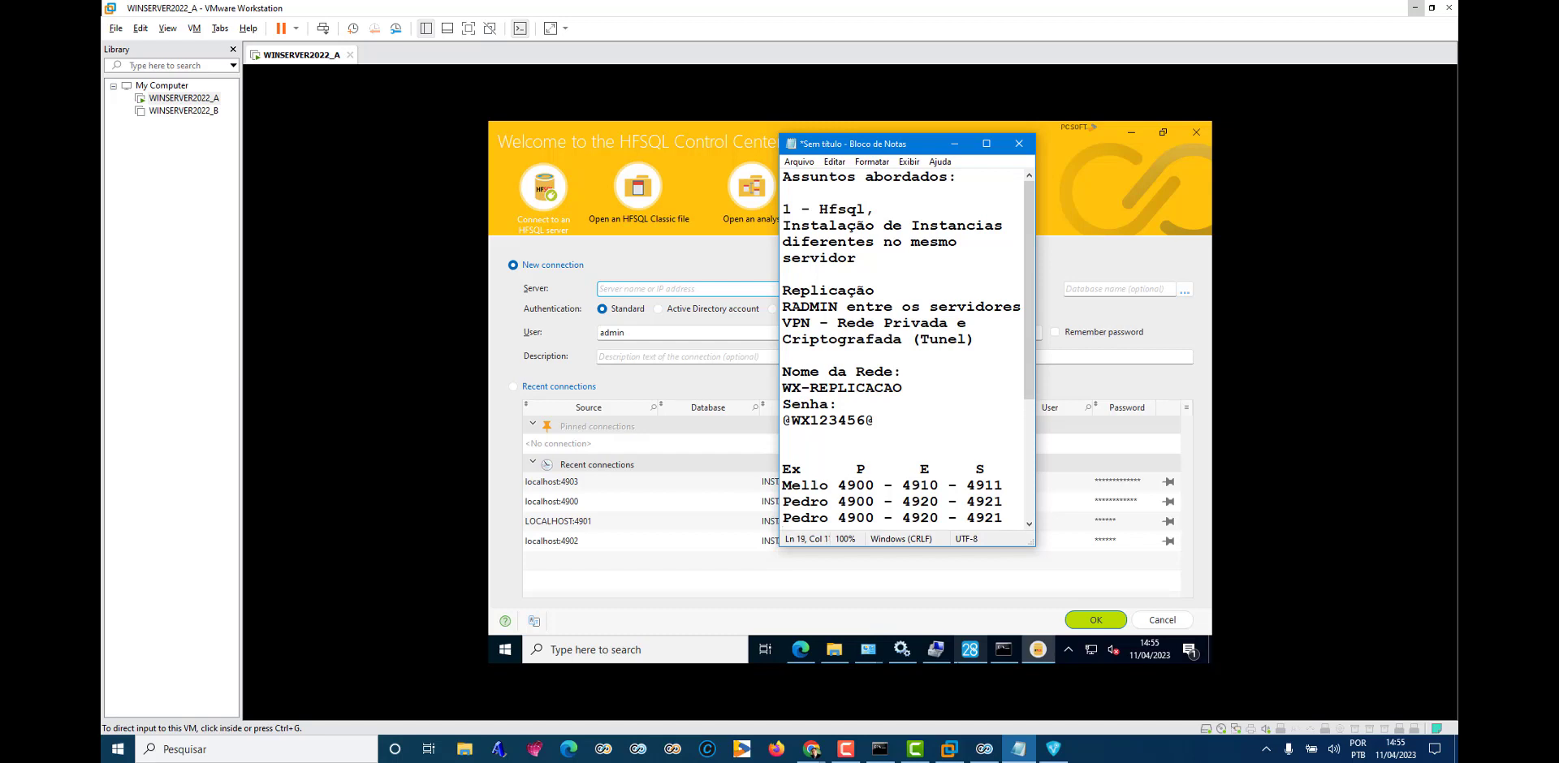
pyautogui.press('BackSpace')
pyautogui.write('30')
pyautogui.press('BackSpace')
pyautogui.press('Right')
pyautogui.press('Right')
pyautogui.press('Right')
pyautogui.press('Right')
pyautogui.press('Right')
pyautogui.press('Right')
pyautogui.press('BackSpace')
pyautogui.write('3')
pyautogui.press('Left')
pyautogui.press('Left')
pyautogui.press('Left')
pyautogui.press('Left')
pyautogui.press('Left')
pyautogui.press('Left')
pyautogui.press('Left')
pyautogui.press('Left')
pyautogui.press('Left')
pyautogui.press('Left')
pyautogui.press('Left')
pyautogui.press('Left')
pyautogui.press('Left')
pyautogui.press('Left')
pyautogui.press('Left')
pyautogui.press('Left')
pyautogui.press('Left')
pyautogui.hotkey('shift', 'Left')
pyautogui.hotkey('shift', 'Left')
pyautogui.hotkey('shift', 'Left')
pyautogui.hotkey('shift', 'Left')
pyautogui.hotkey('shift', 'Left')
pyautogui.write('Bol')
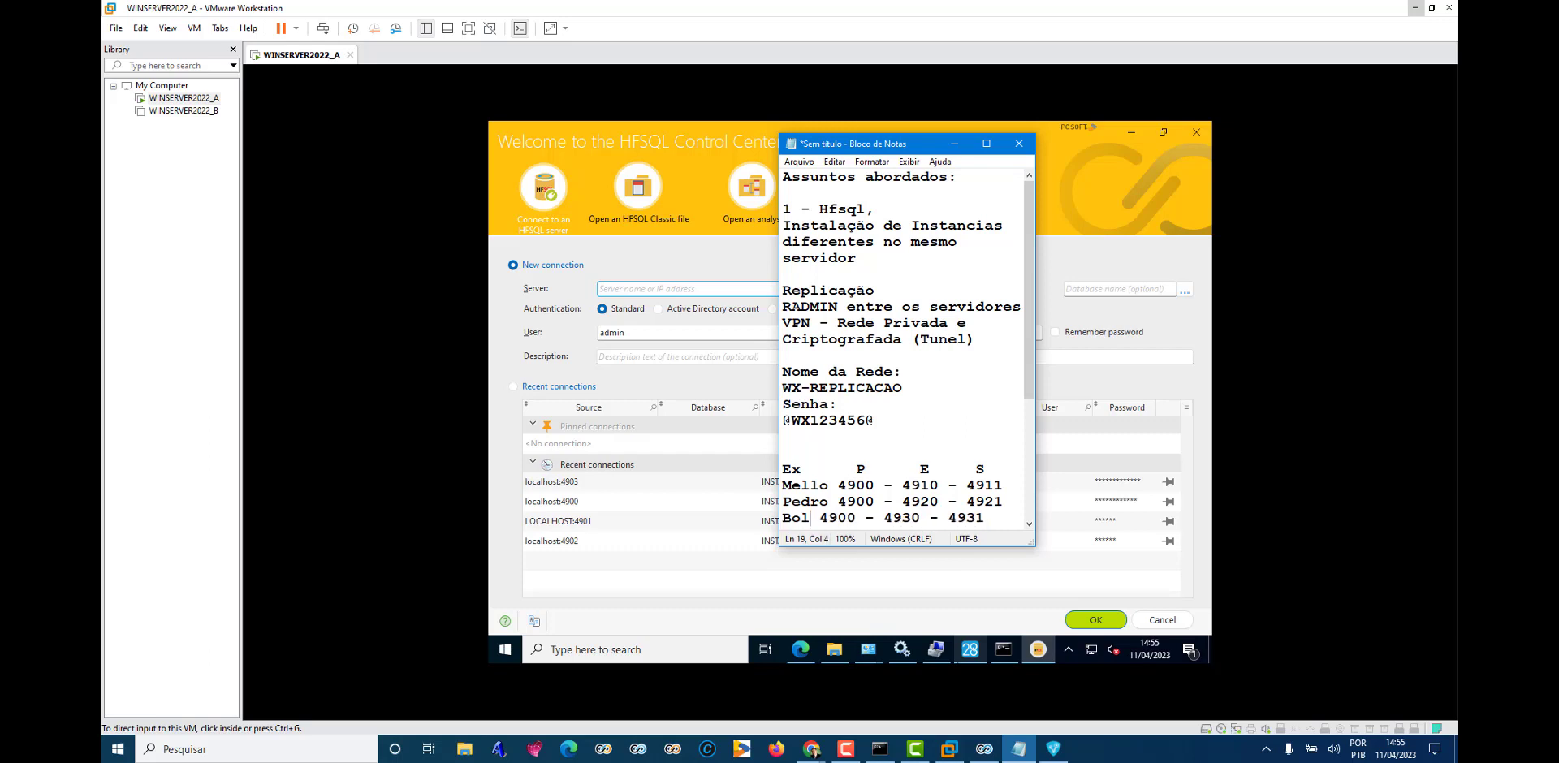
pyautogui.write('le')
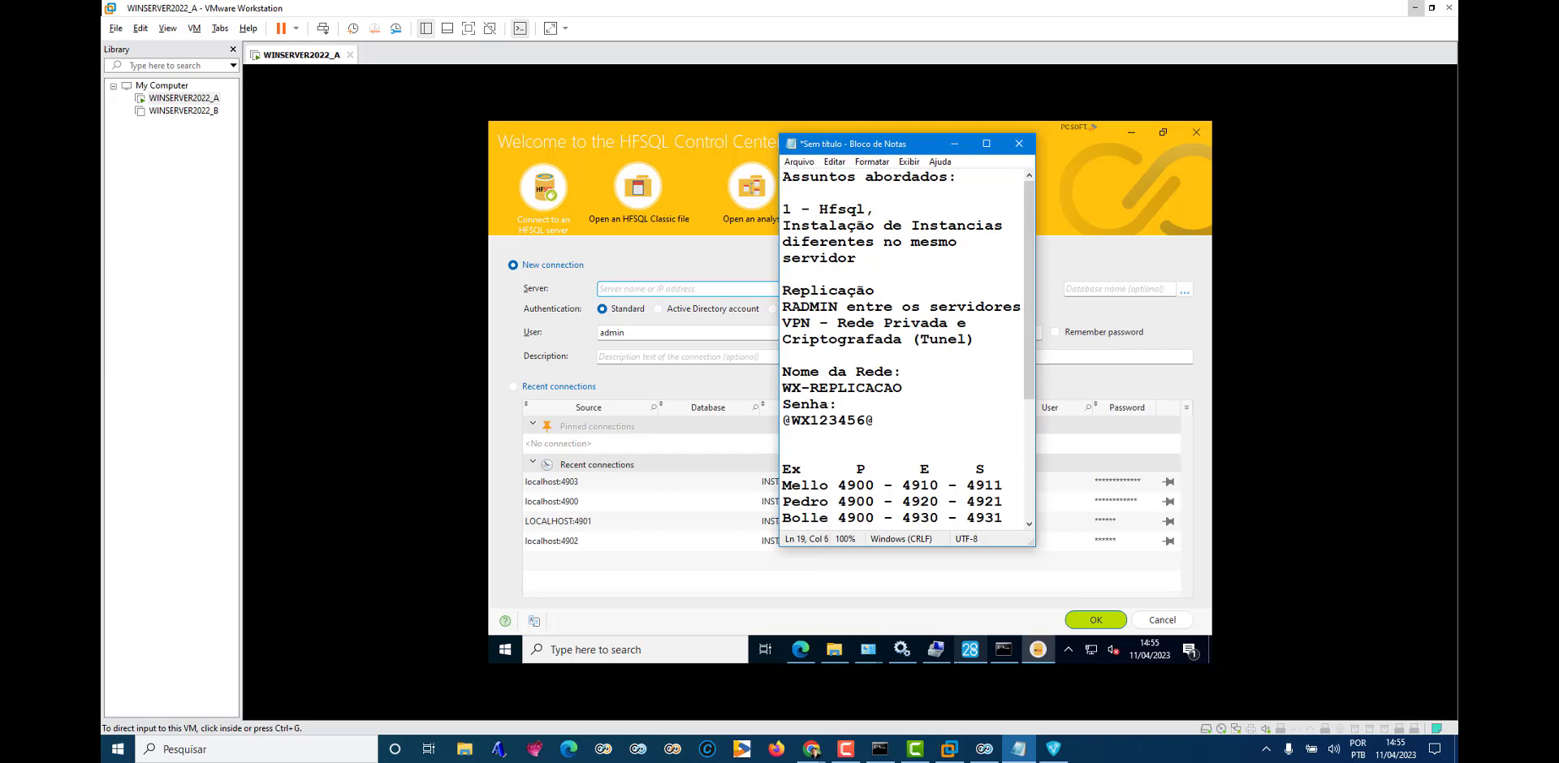
pyautogui.moveTo(907, 546); pyautogui.dragTo(907, 614)
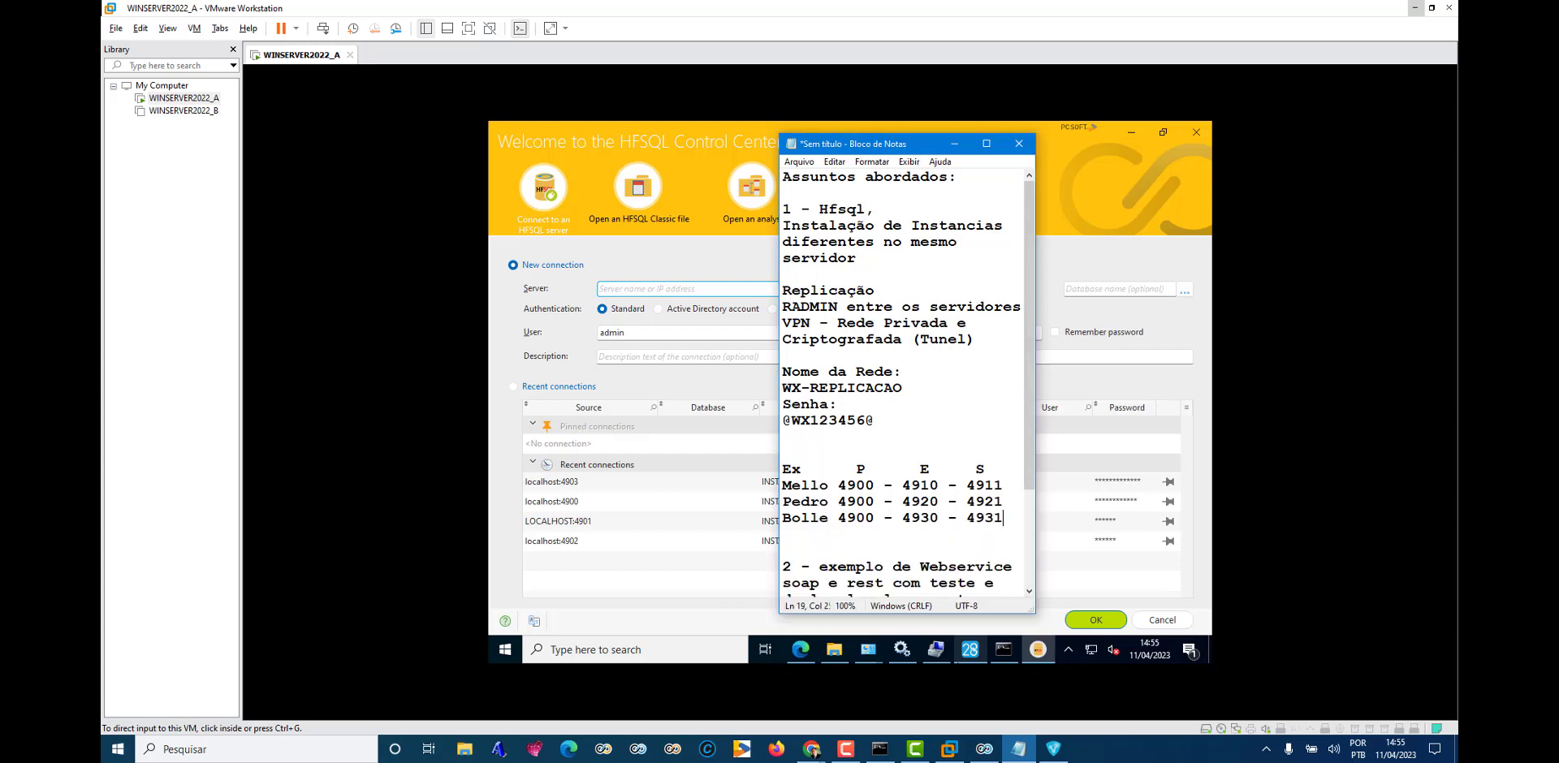
pyautogui.hotkey('shift', 'Up')
pyautogui.hotkey('shift', 'Up')
pyautogui.hotkey('shift', 'Up')
pyautogui.hotkey('shift', 'Up')
pyautogui.hotkey('shift', 'Up')
pyautogui.hotkey('shift', 'Up')
pyautogui.hotkey('shift', 'Up')
pyautogui.hotkey('shift', 'Up')
pyautogui.hotkey('shift', 'Up')
pyautogui.hotkey('shift', 'Up')
pyautogui.hotkey('shift', 'Up')
pyautogui.hotkey('shift', 'Up')
pyautogui.hotkey('shift', 'Up')
pyautogui.hotkey('shift', 'Up')
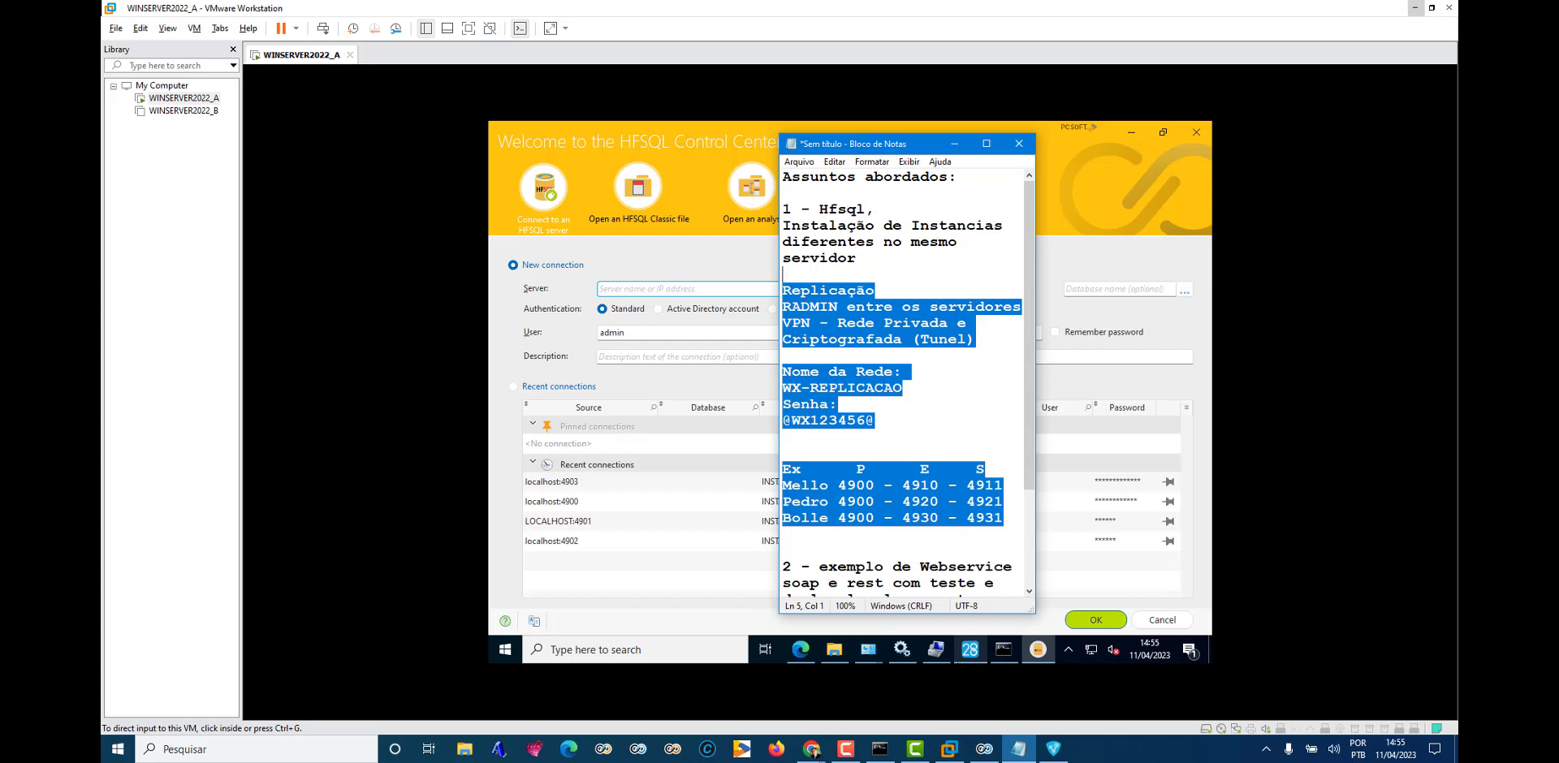
# Remove the blank line under the password and add '1 cria a rede e os outros entram na rede do radmin e usa o ip que o radmin liberar'.
pyautogui.click(783, 436)
pyautogui.press('BackSpace')
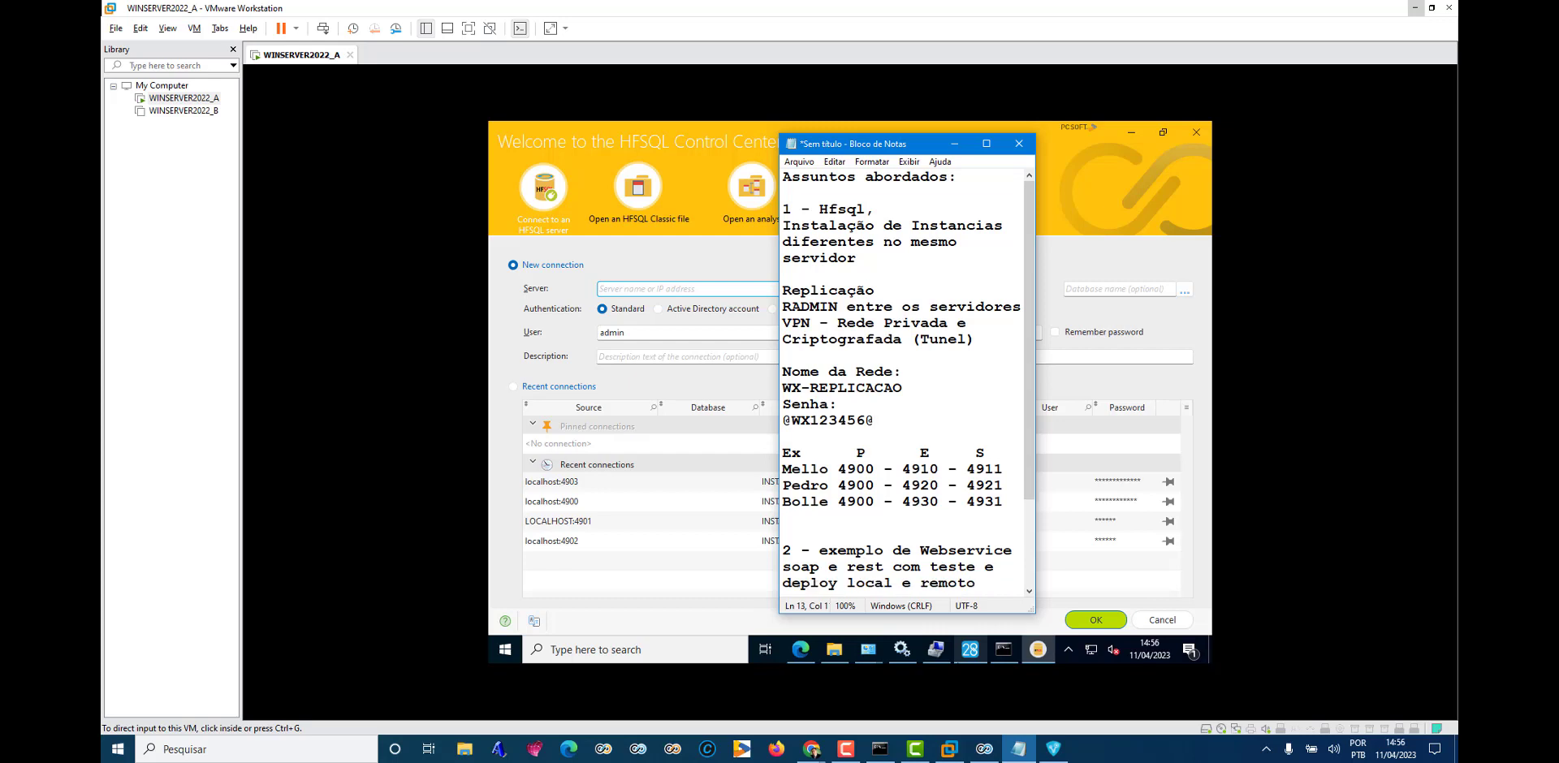
pyautogui.click(1004, 501)
pyautogui.press('Return')
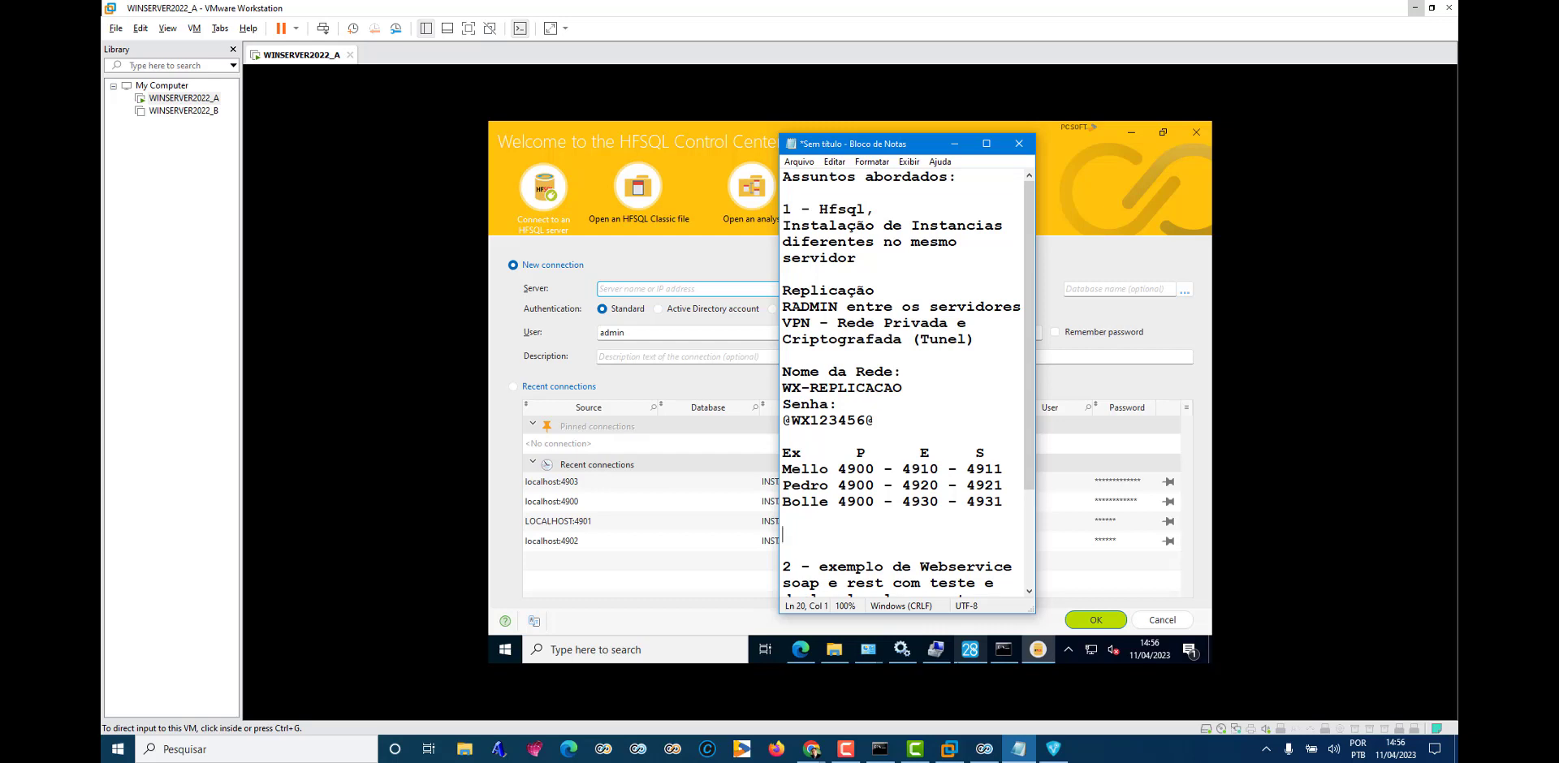
pyautogui.write('1 cria a rede e o')
pyautogui.write(' outro')
pyautogui.press('BackSpace')
pyautogui.press('BackSpace')
pyautogui.press('BackSpace')
pyautogui.press('BackSpace')
pyautogui.press('BackSpace')
pyautogui.press('BackSpace')
pyautogui.press('BackSpace')
pyautogui.write('s p')
pyautogui.press('BackSpace')
pyautogui.write('ourros entra')
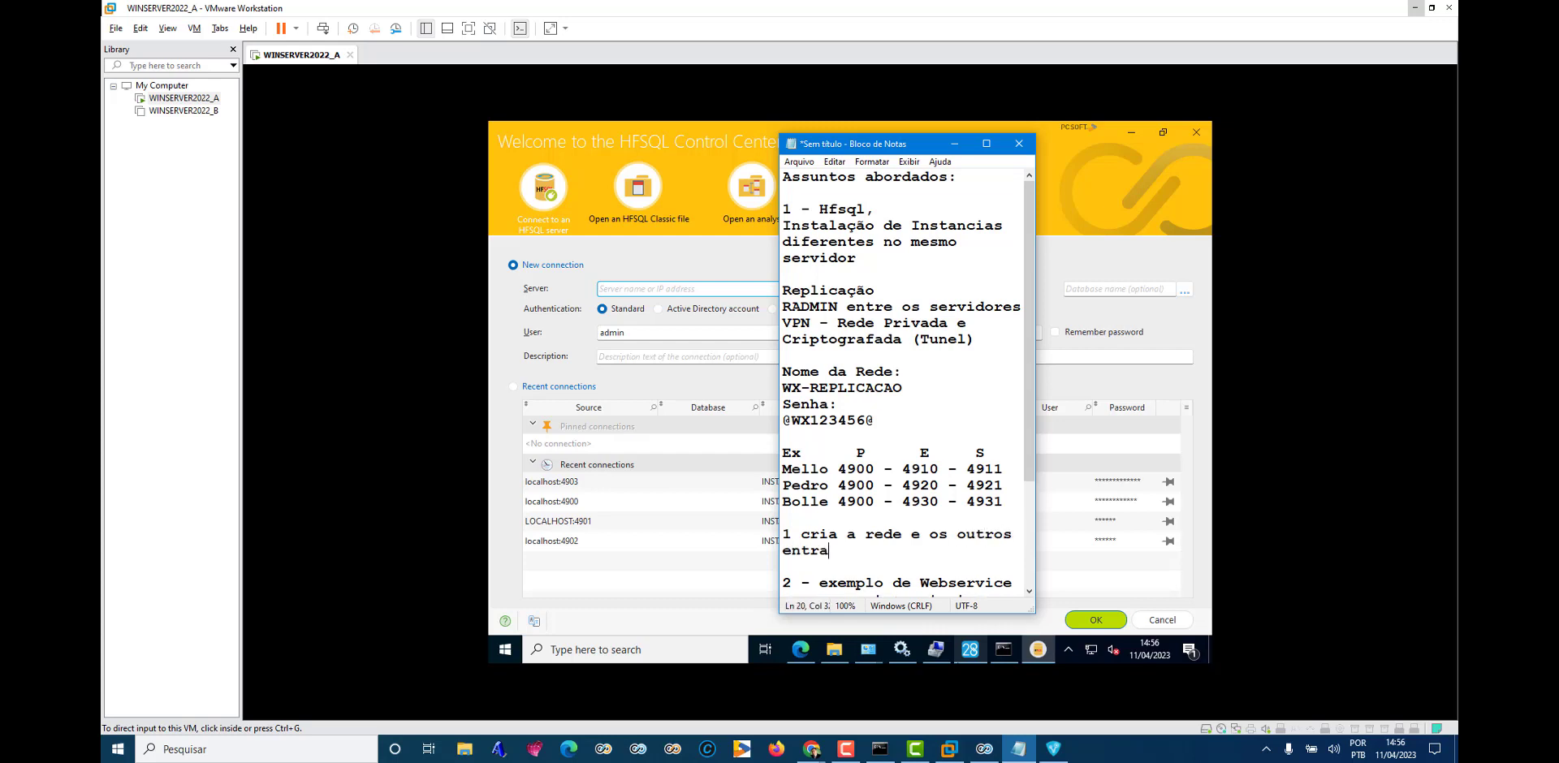
pyautogui.write('m na rede do radmin e')
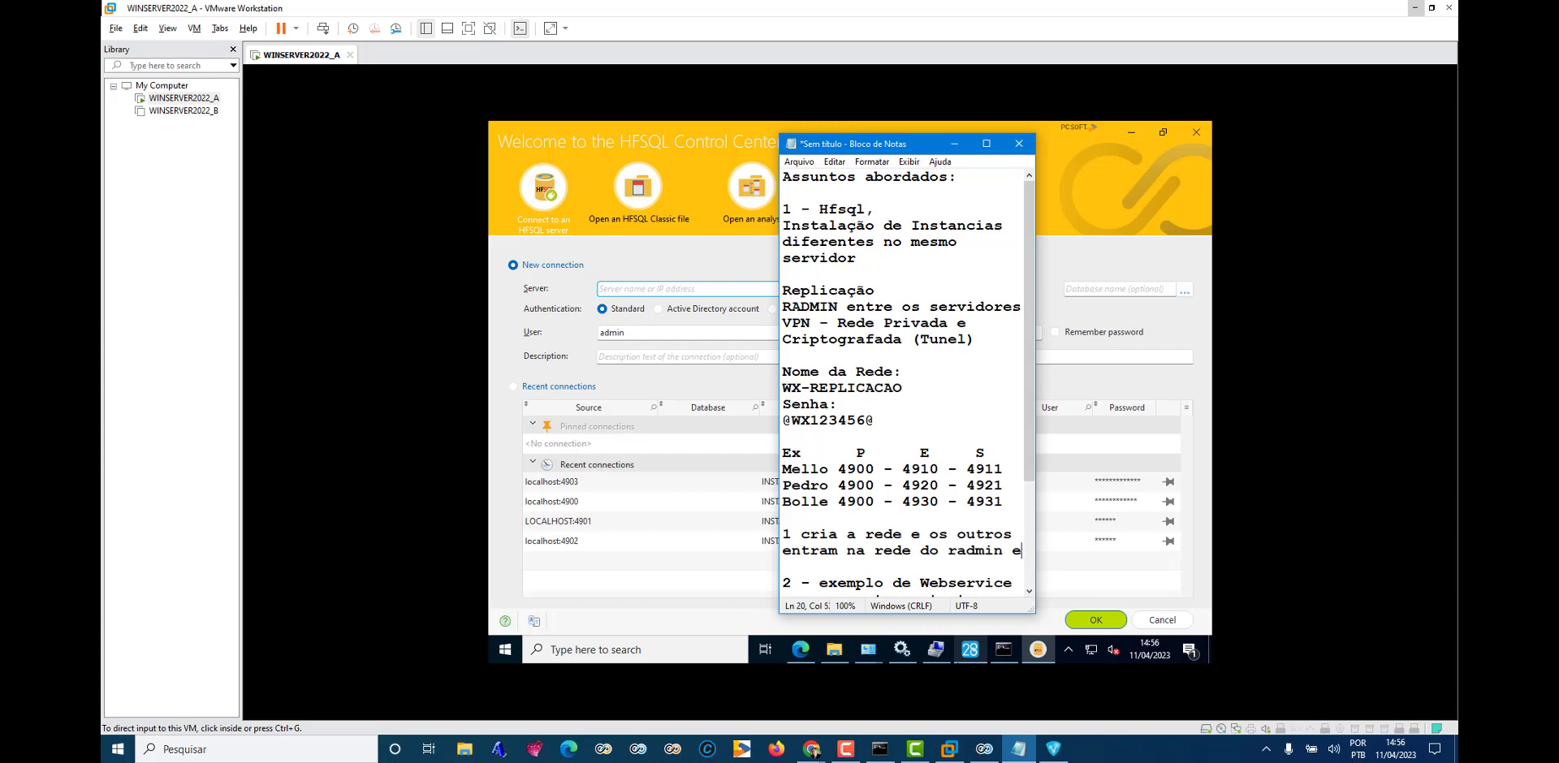
pyautogui.write(' usa o ip que i')
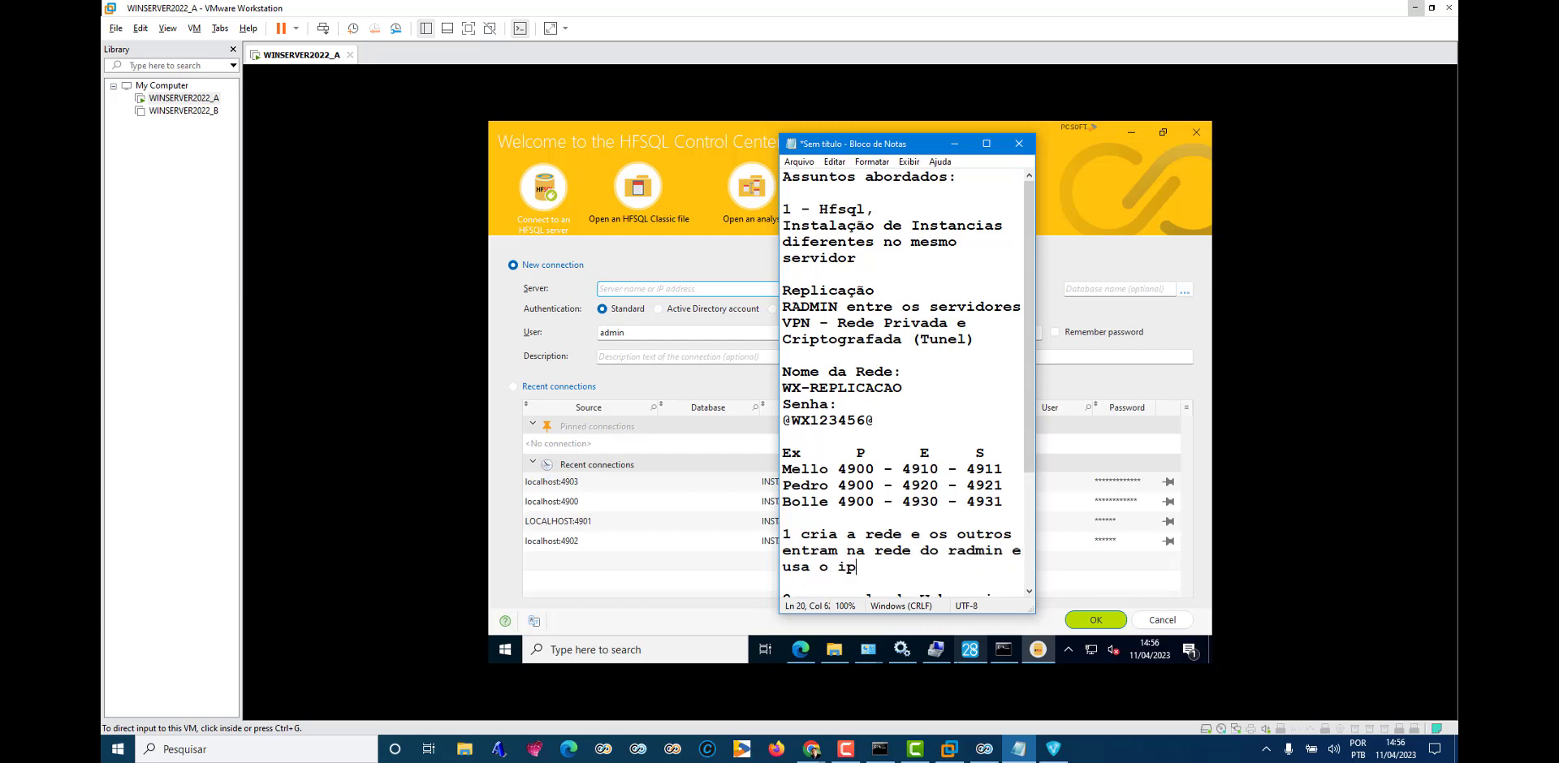
pyautogui.press('BackSpace')
pyautogui.press('BackSpace')
pyautogui.write('o radmin ')
pyautogui.write('liberar')
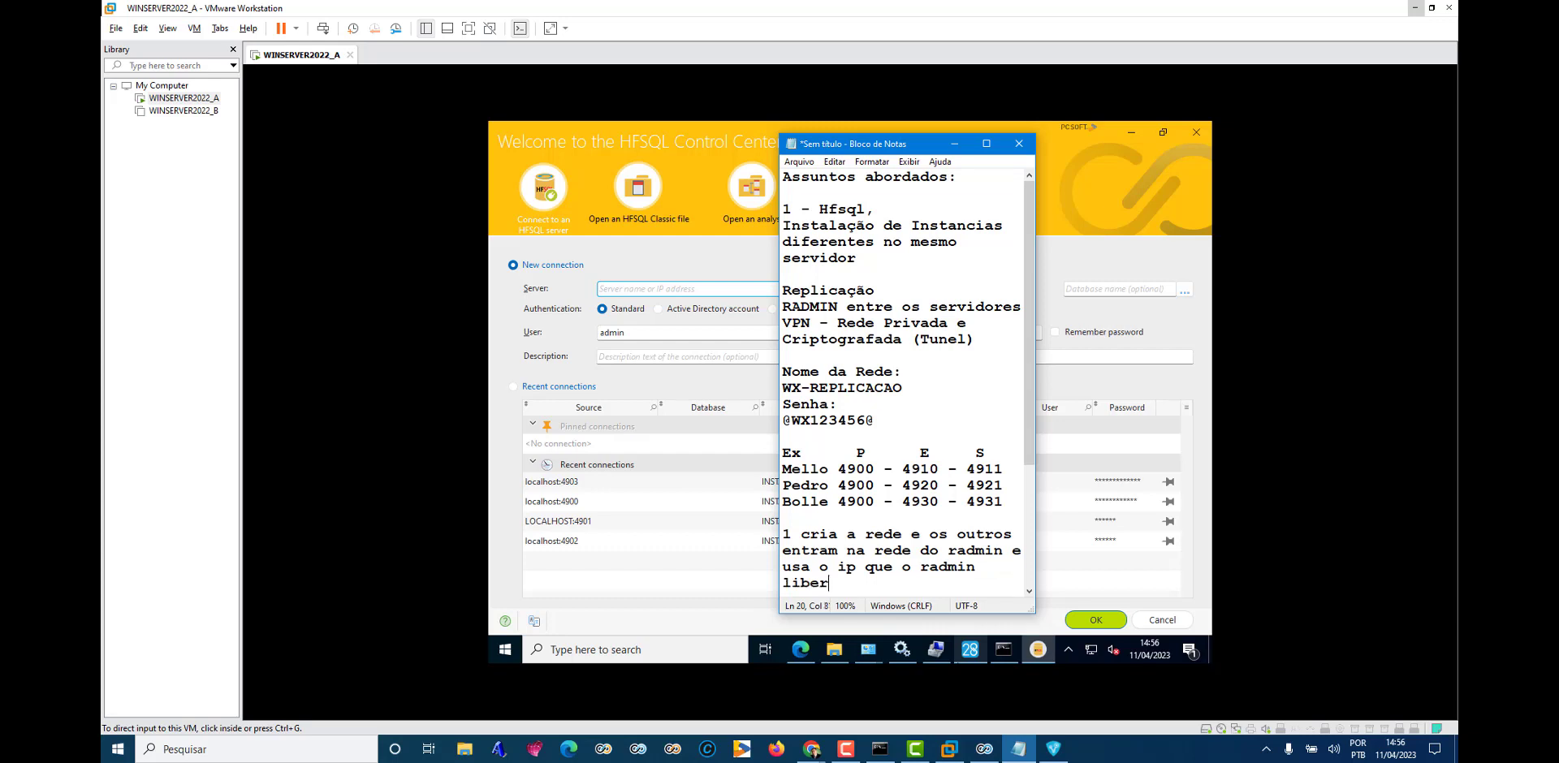
# Bring up Radmin VPN and highlight ports 4910 and 4911 in the first port row.
pyautogui.click(1053, 749)
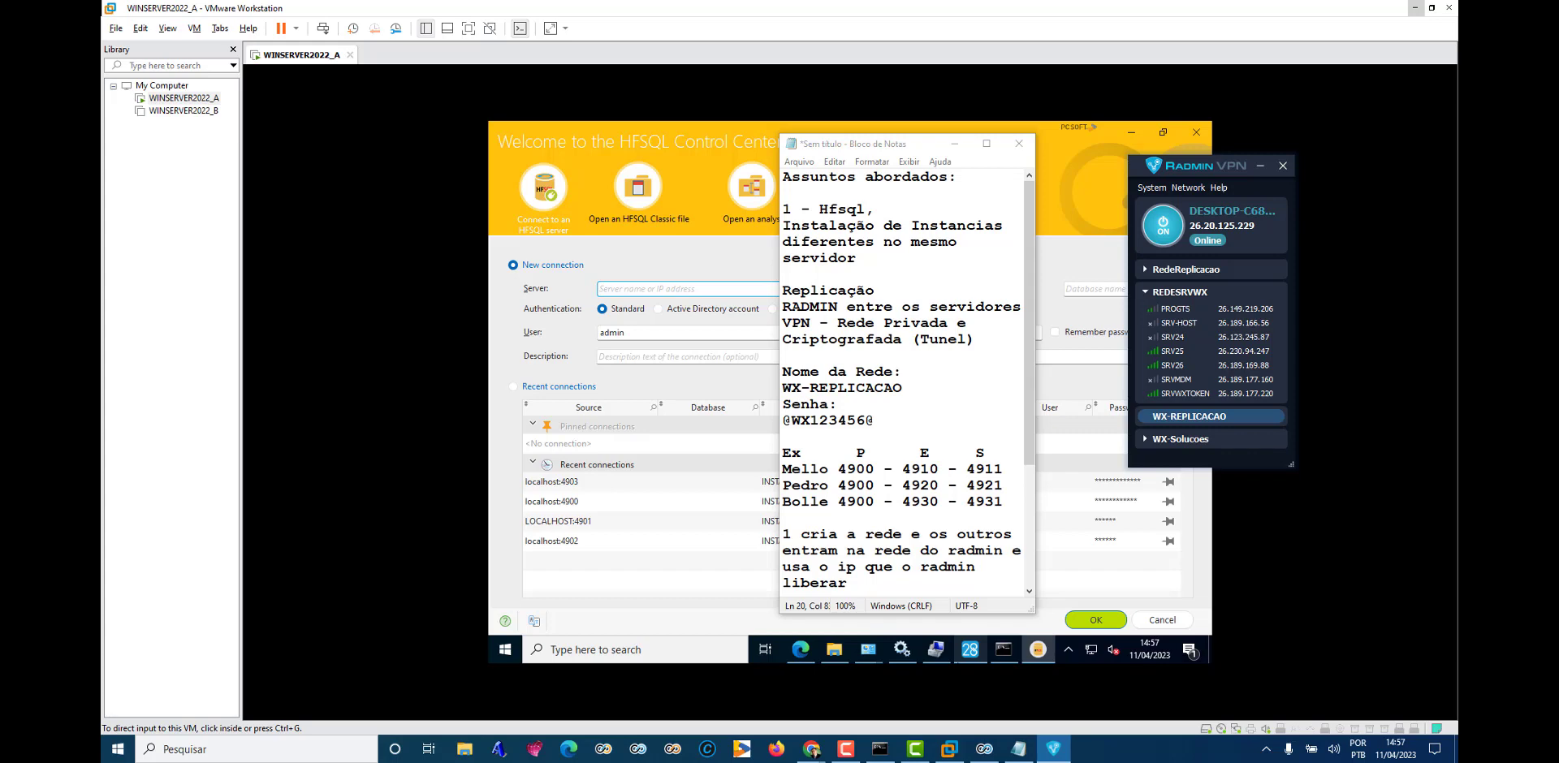
pyautogui.doubleClick(920, 469)
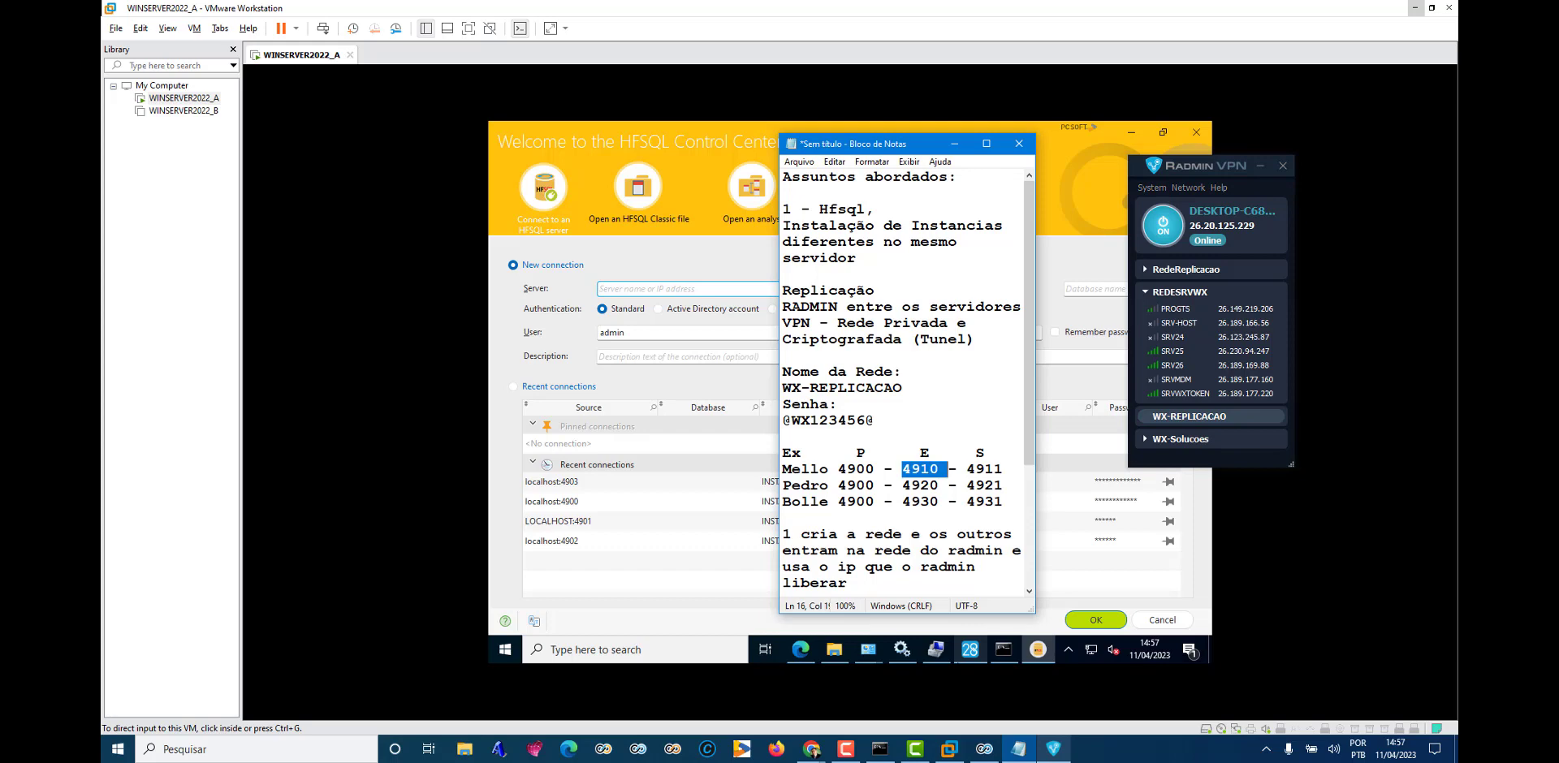
pyautogui.doubleClick(984, 468)
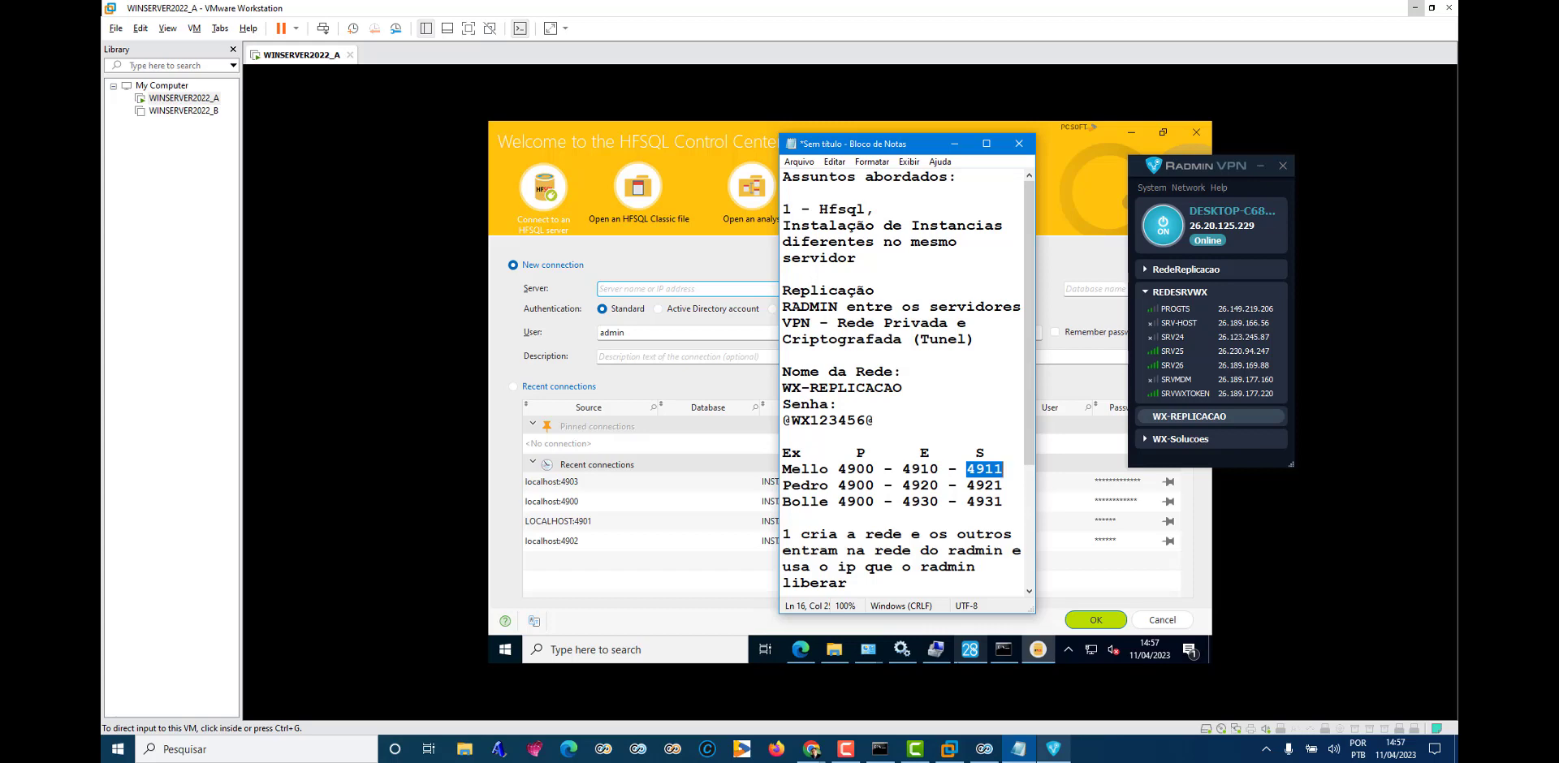
pyautogui.click(920, 468)
pyautogui.click(994, 485)
# Connect to INSTANCIA BOLLER from the recent connections and right-click SERVER_BOLLER in the tree.
pyautogui.click(1207, 563)
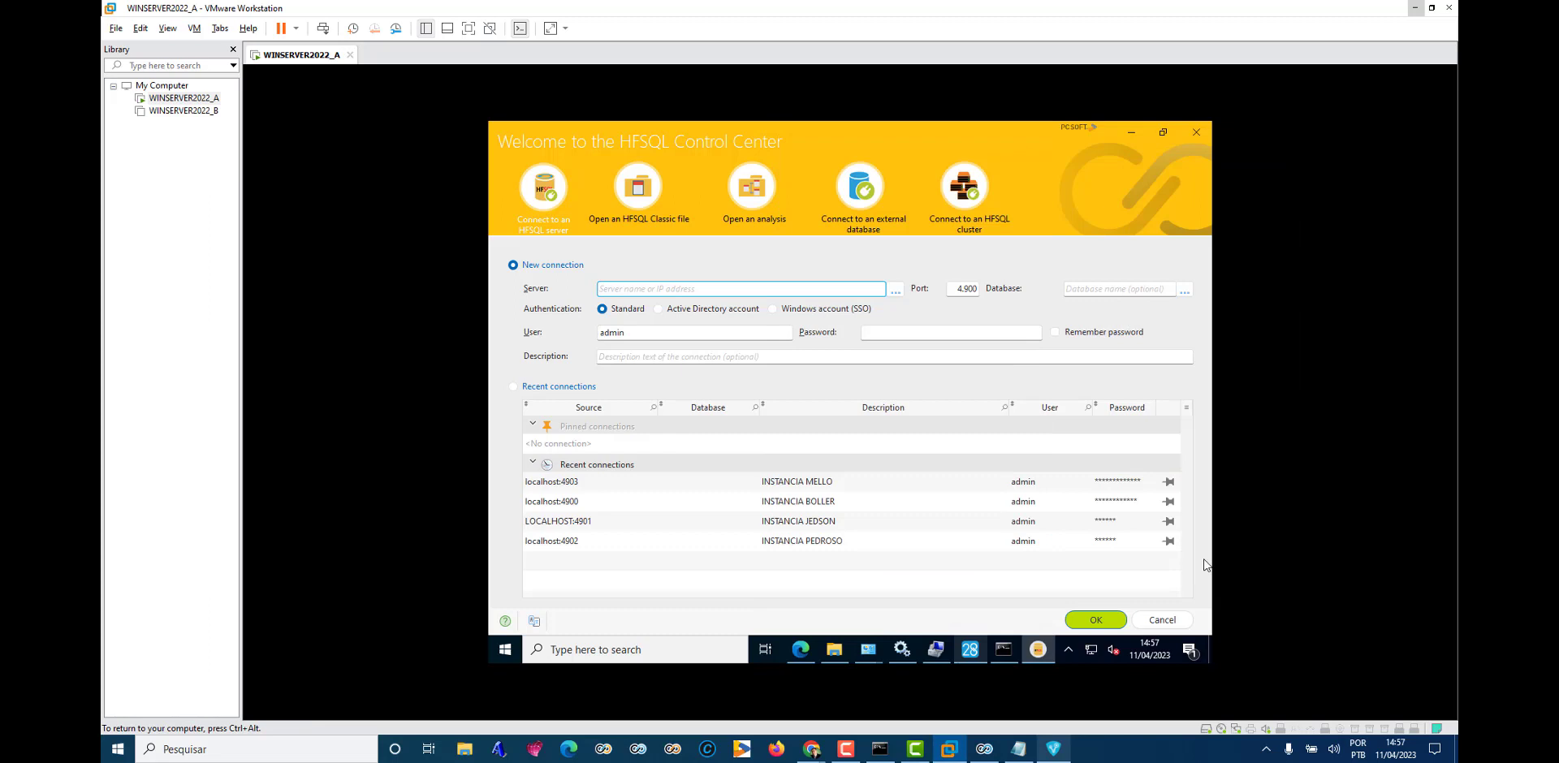
pyautogui.click(800, 505)
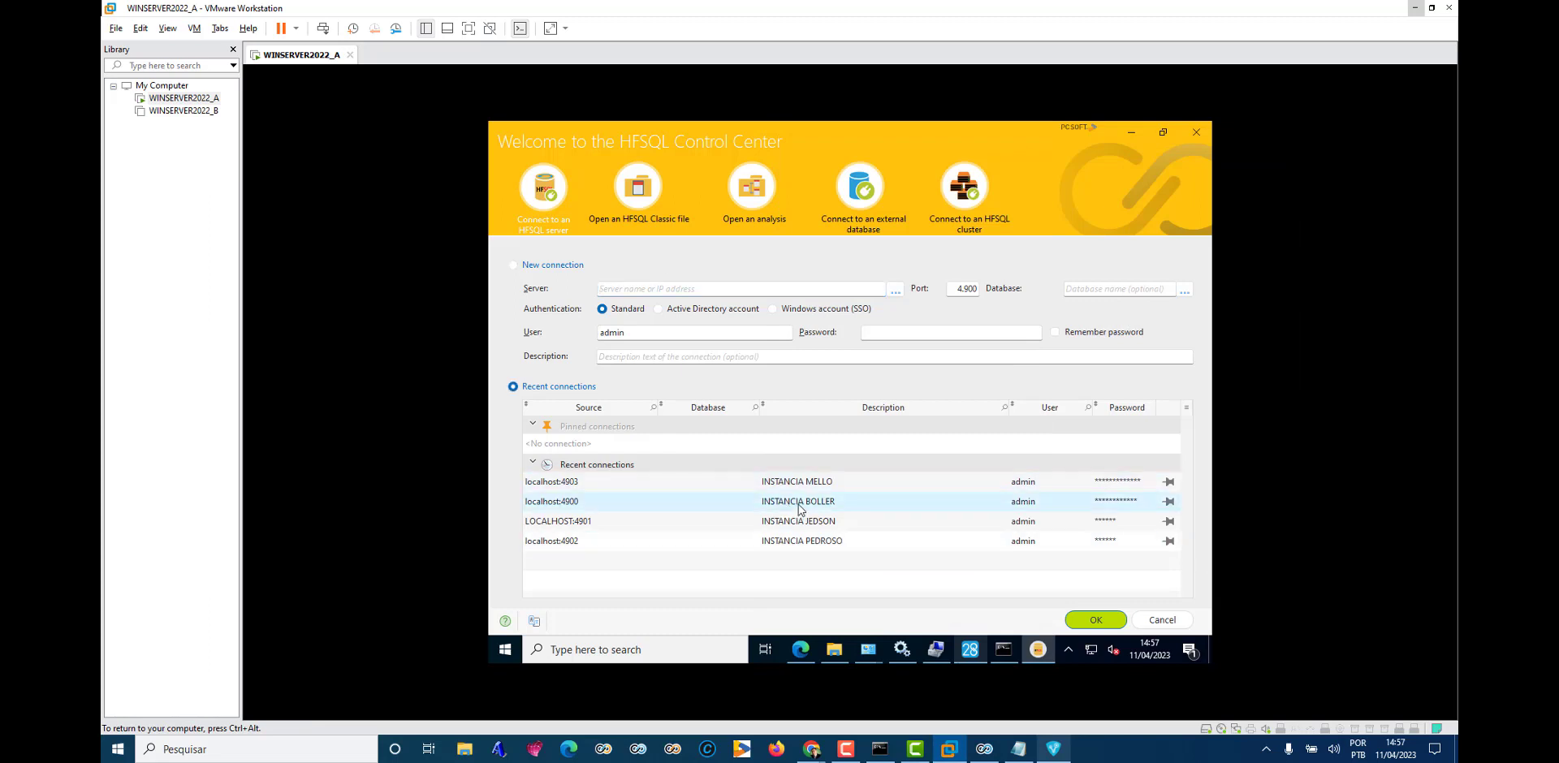
pyautogui.doubleClick(798, 504)
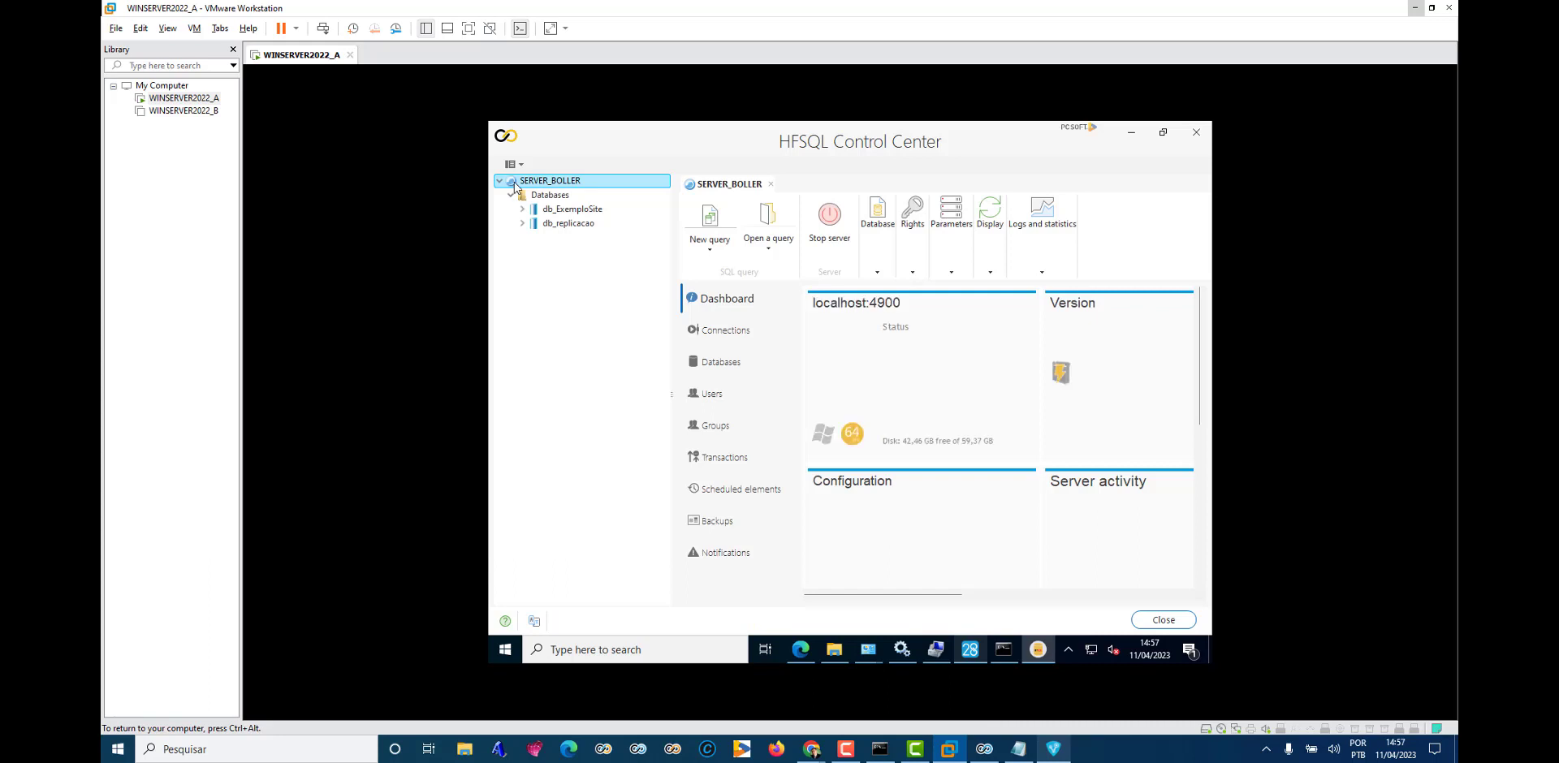
pyautogui.rightClick(514, 182)
pyautogui.rightClick(514, 182)
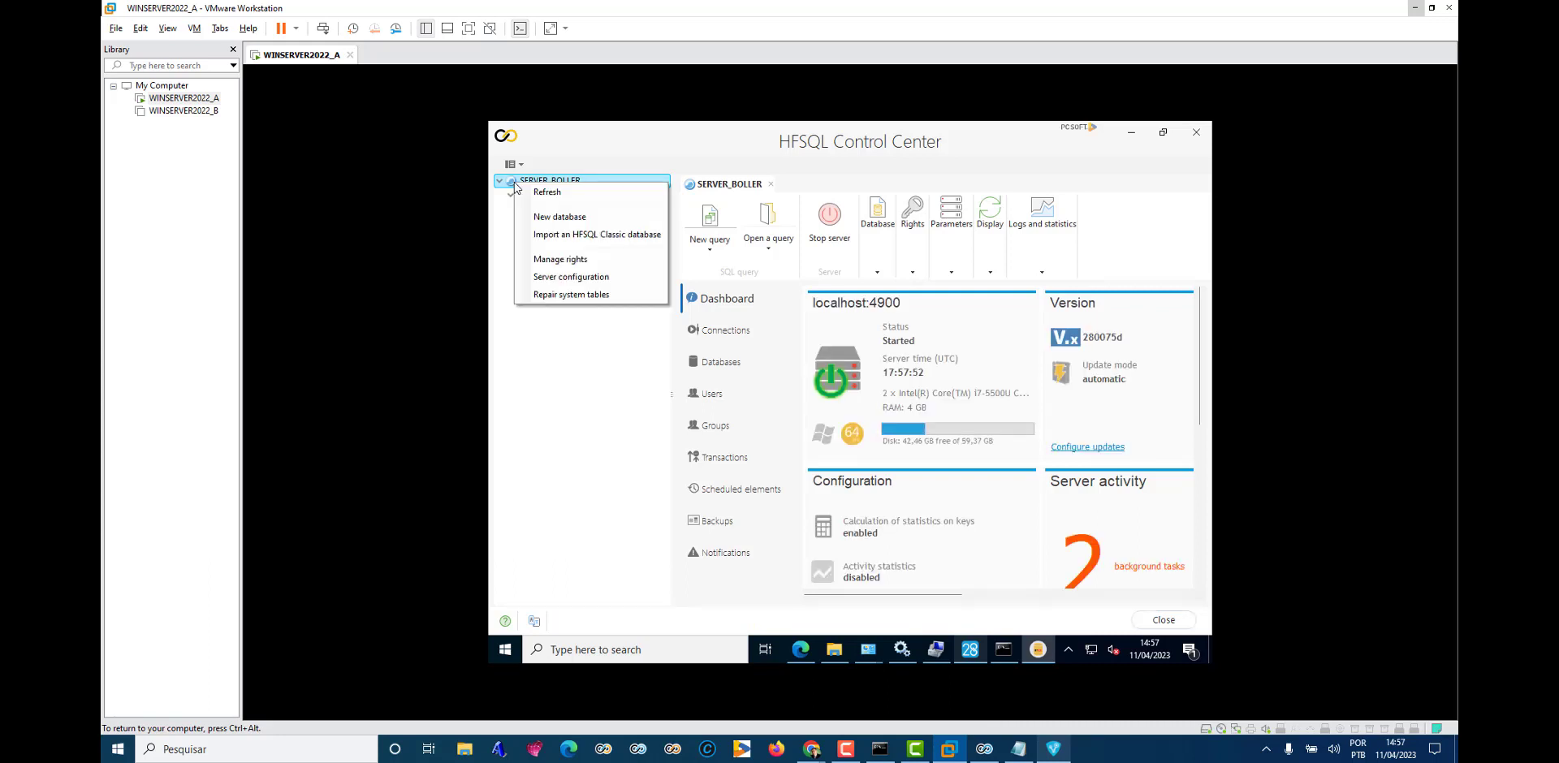
# Open SERVER_BOLLER's Server configuration at the Replication page and enter a search string in the Find box.
pyautogui.click(557, 278)
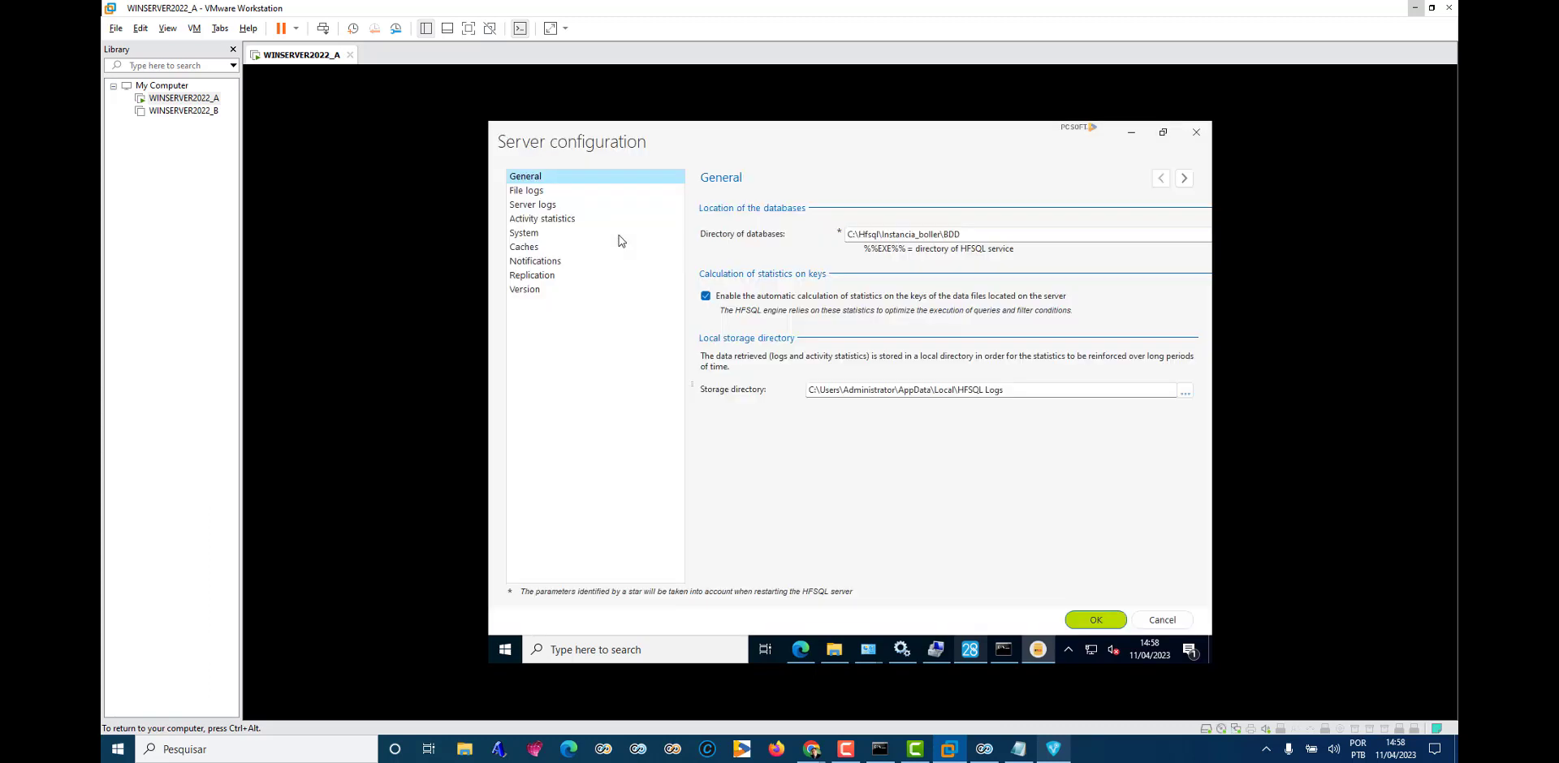
pyautogui.click(546, 276)
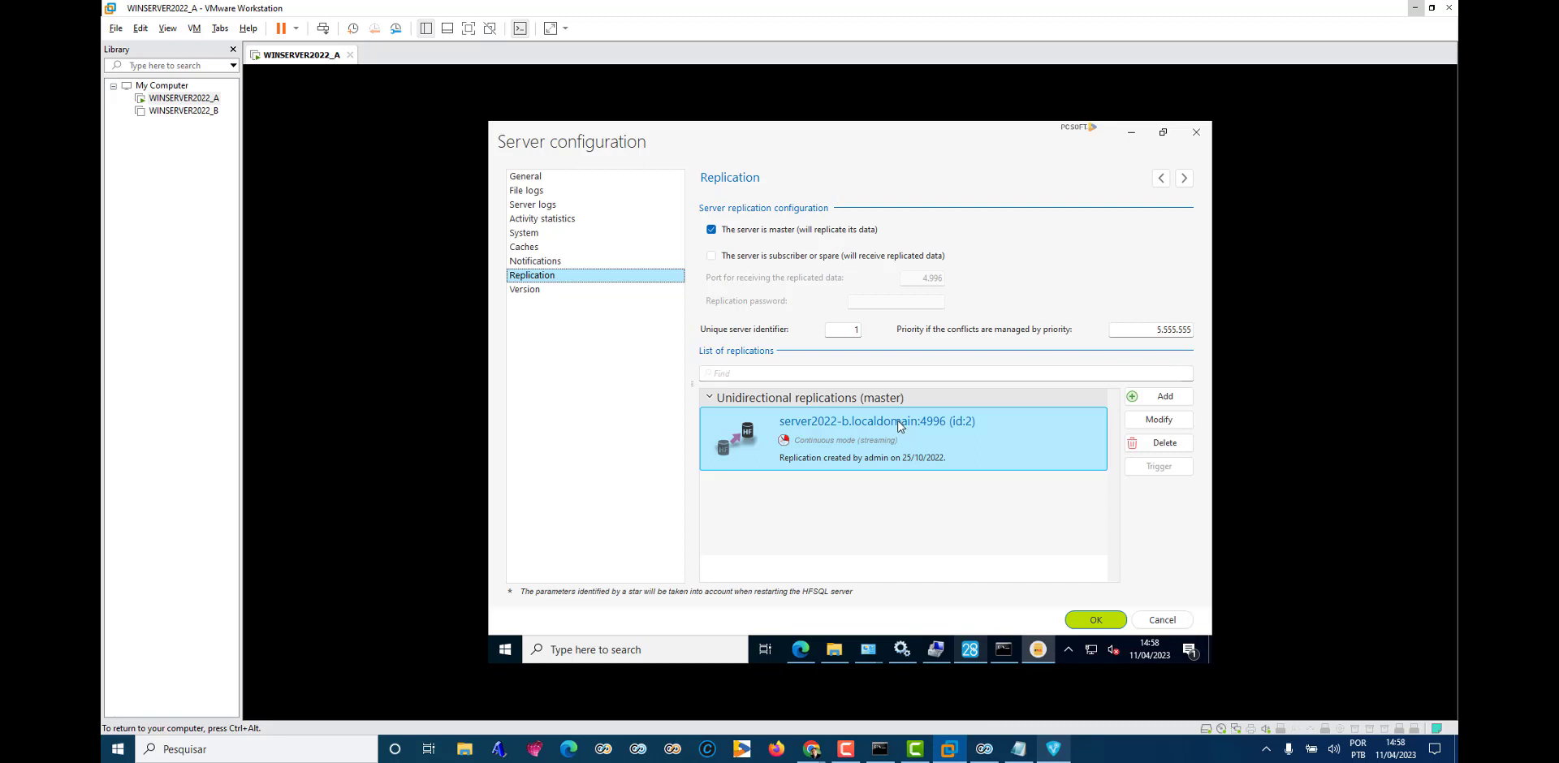
pyautogui.click(871, 371)
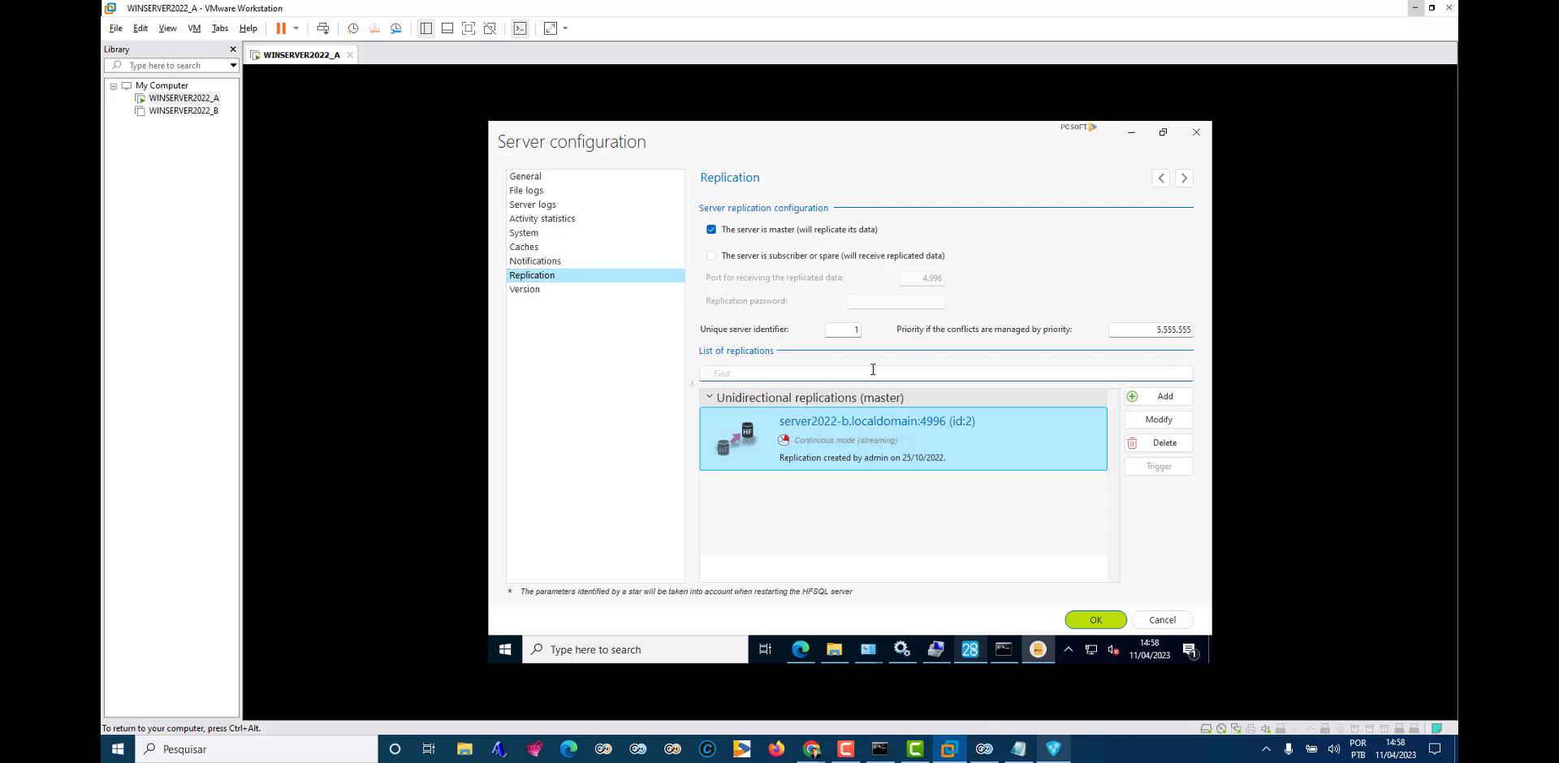
pyautogui.write('B00B55B')
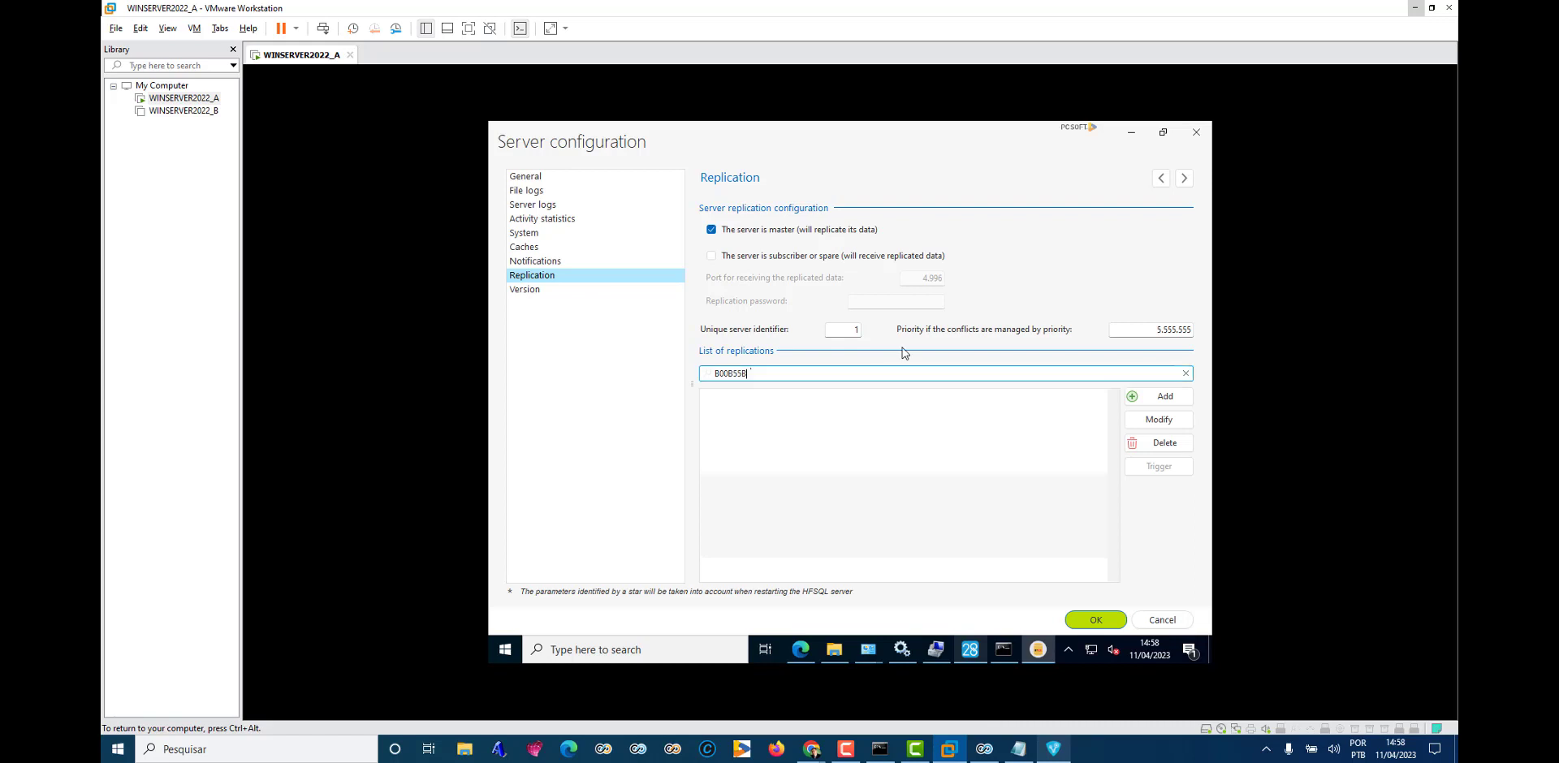
pyautogui.write('5B55B-B1B11B11B-B55B5B5B5')
pyautogui.hotkey('ctrl', 'a')
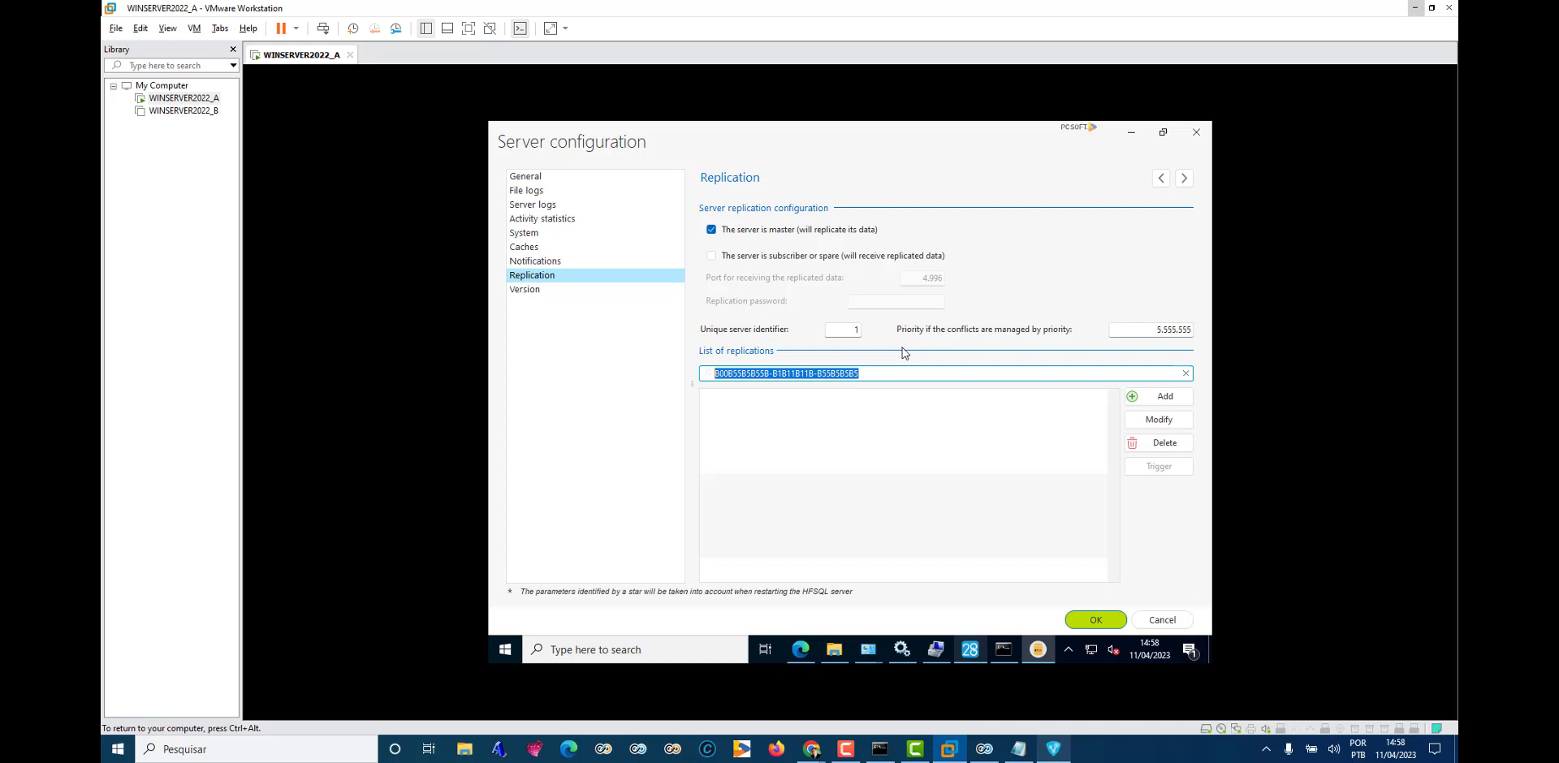
pyautogui.press('BackSpace')
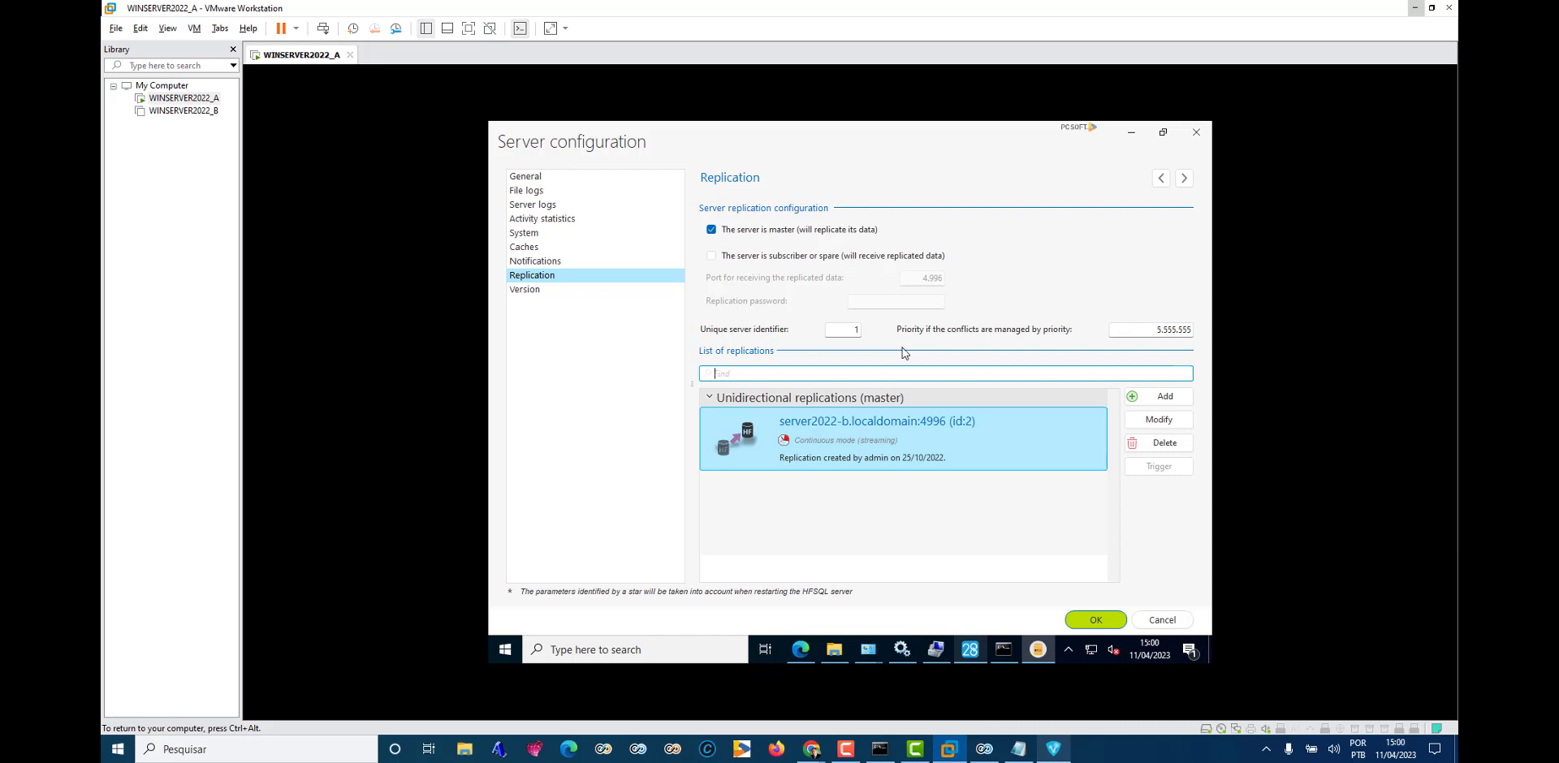
pyautogui.write('GET')
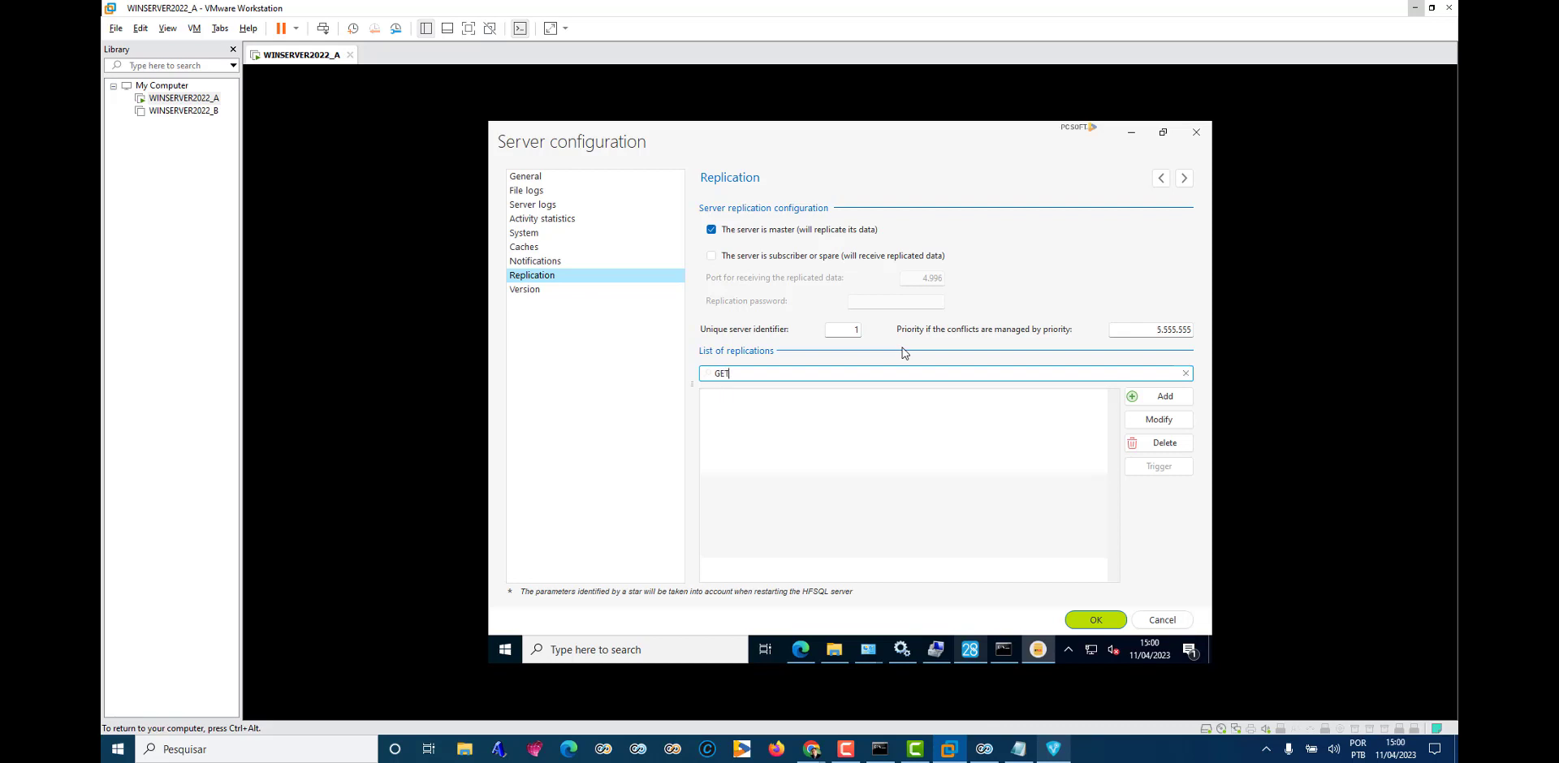
pyautogui.write('UUID')
pyautogui.write('VALOR =')
pyautogui.hotkey('ctrl', 'a')
pyautogui.press('BackSpace')
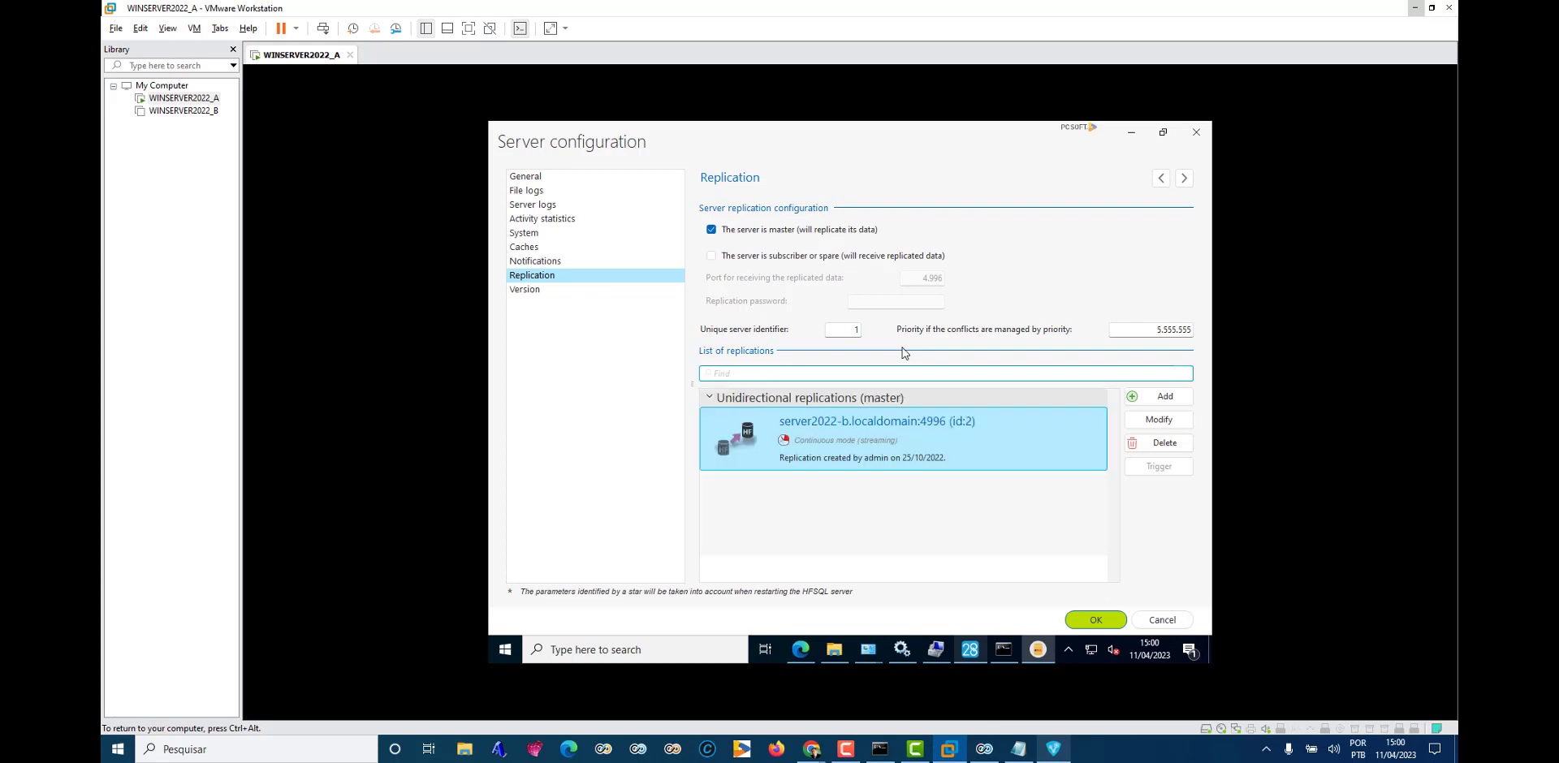
# Start a new server replication, select Bidirectional replication, and continue to its port and password page.
pyautogui.click(1143, 399)
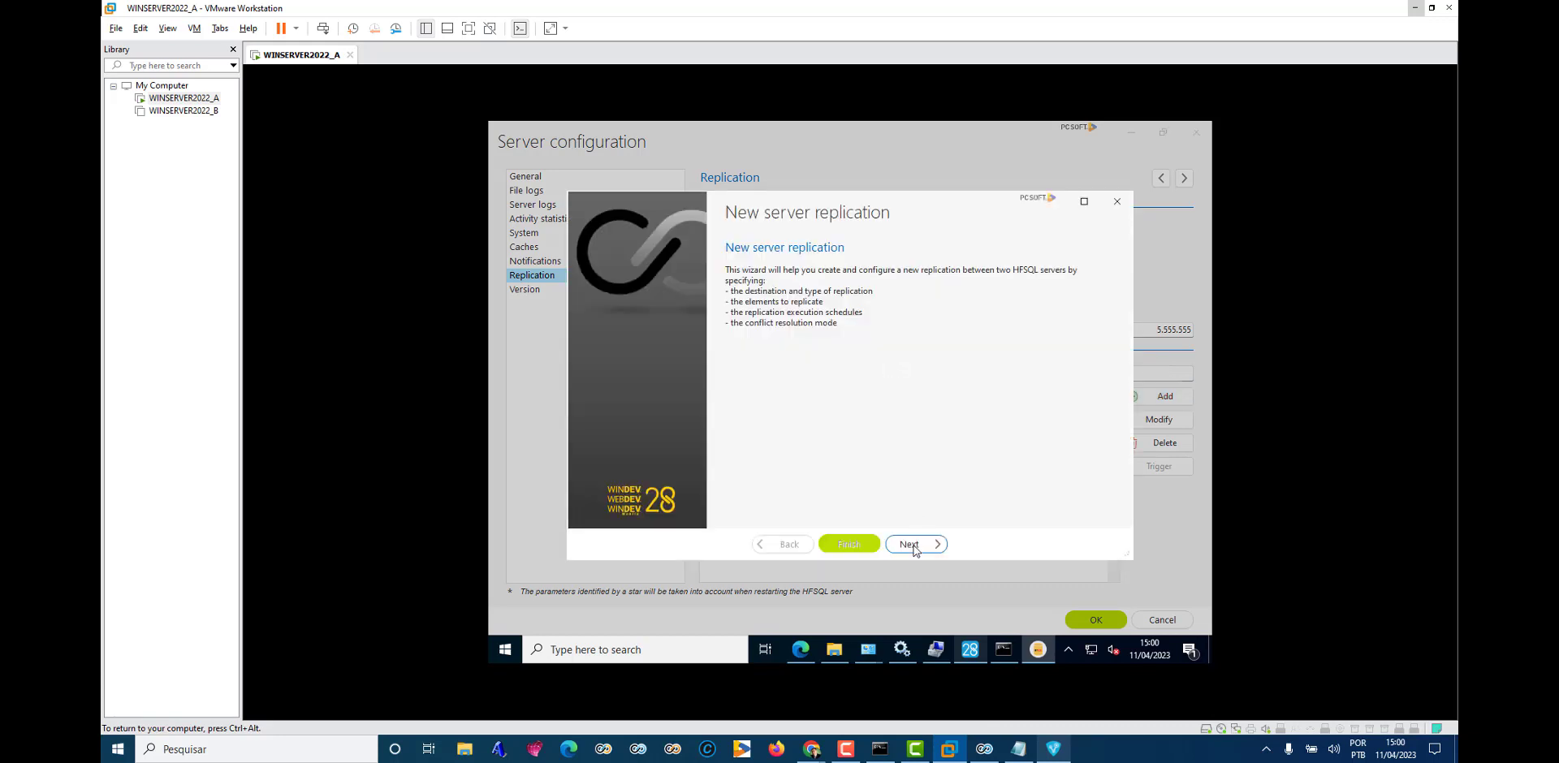
pyautogui.click(913, 546)
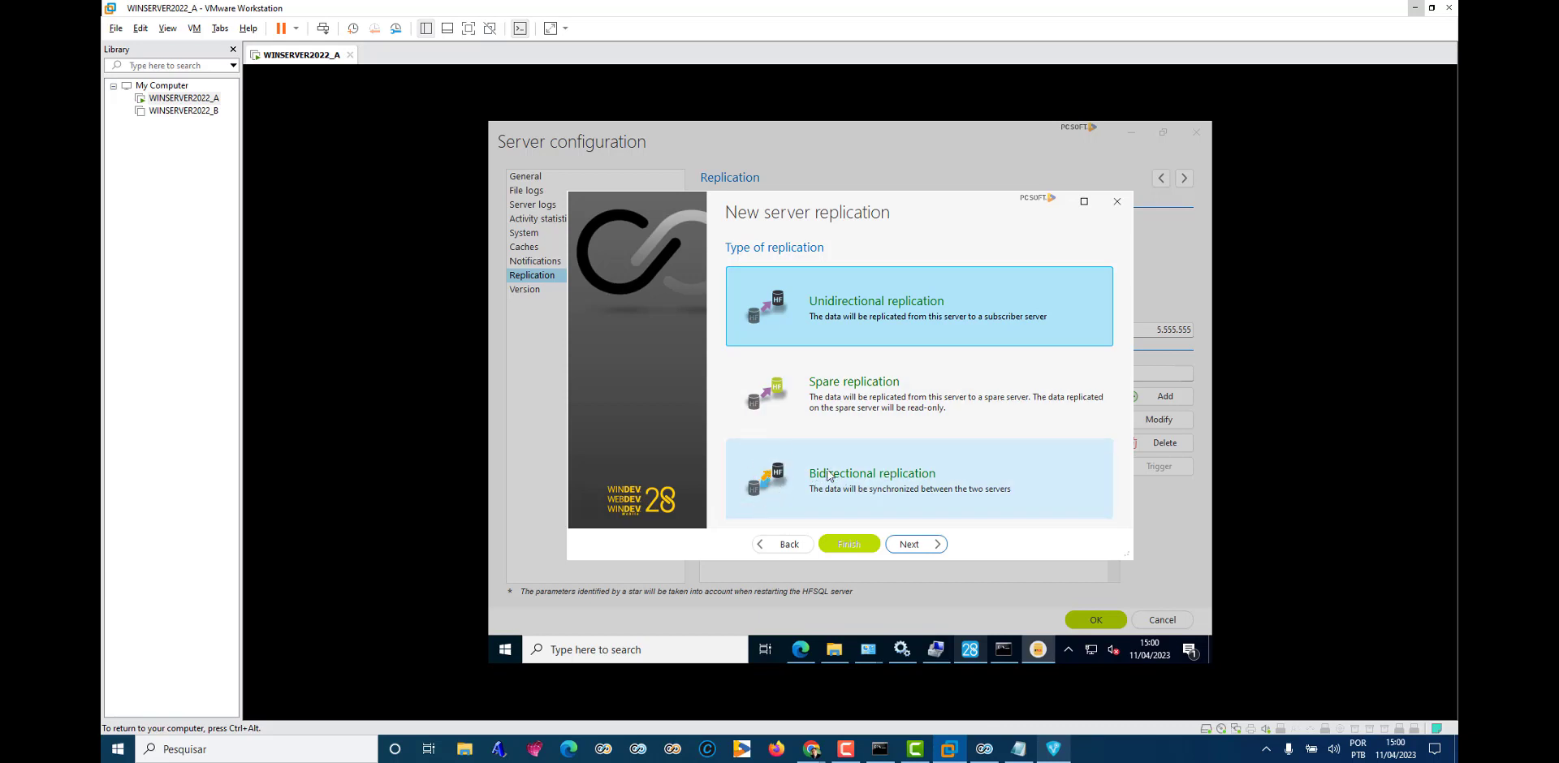
pyautogui.click(967, 453)
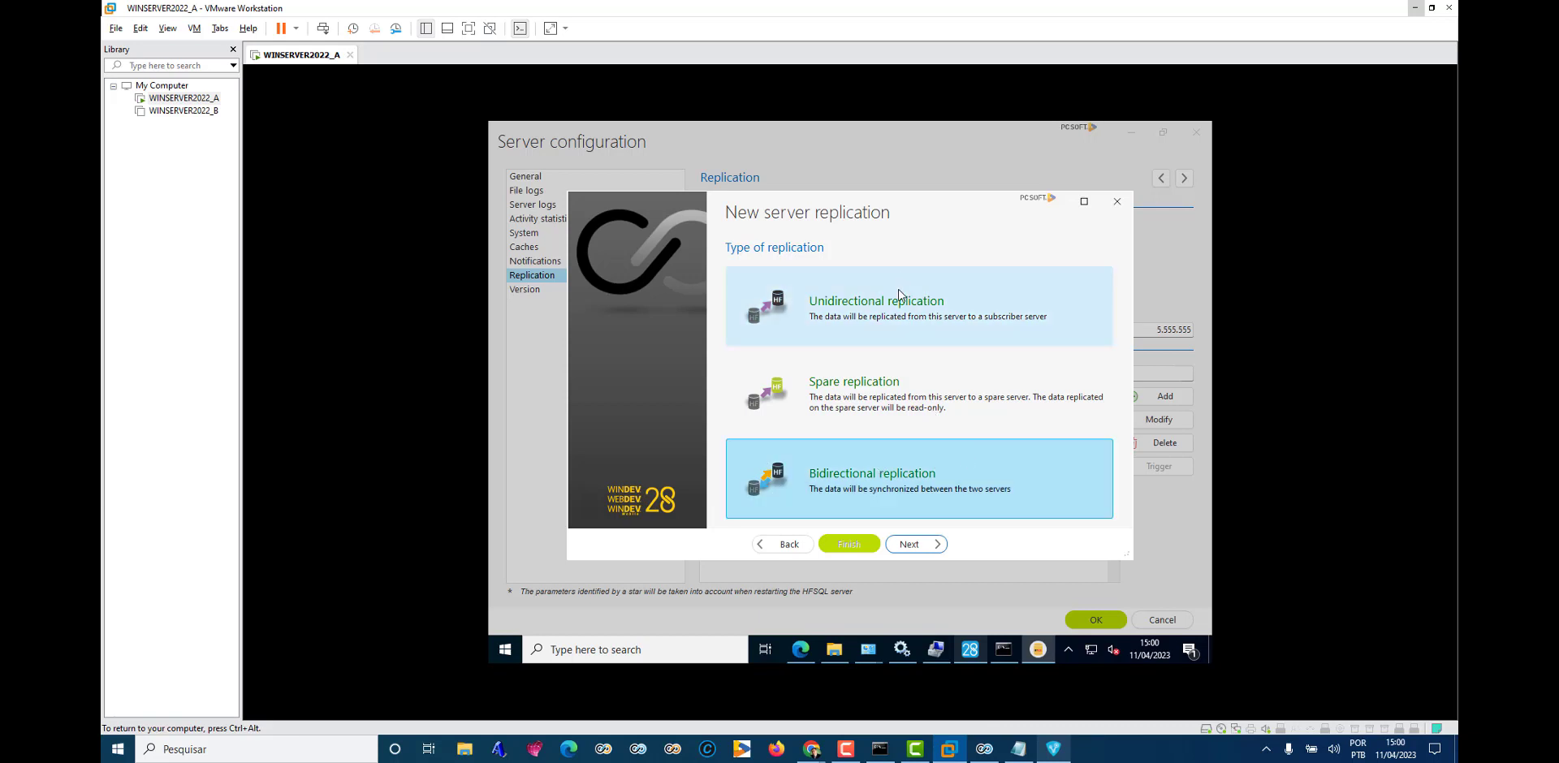
pyautogui.click(923, 545)
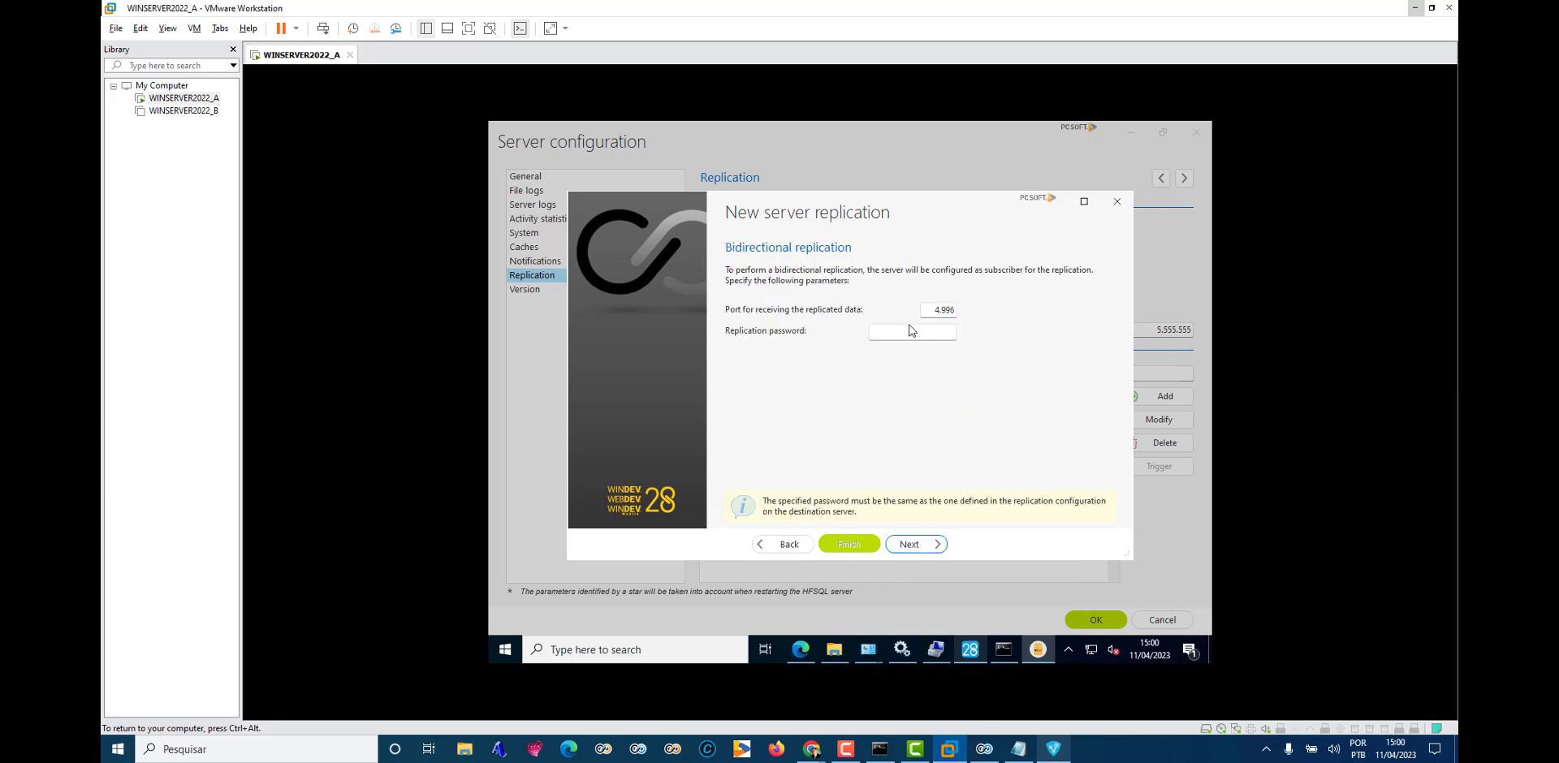
# Enter and confirm the replication password, then continue to the Destination of the replication page.
pyautogui.click(881, 335)
pyautogui.press('capslock')
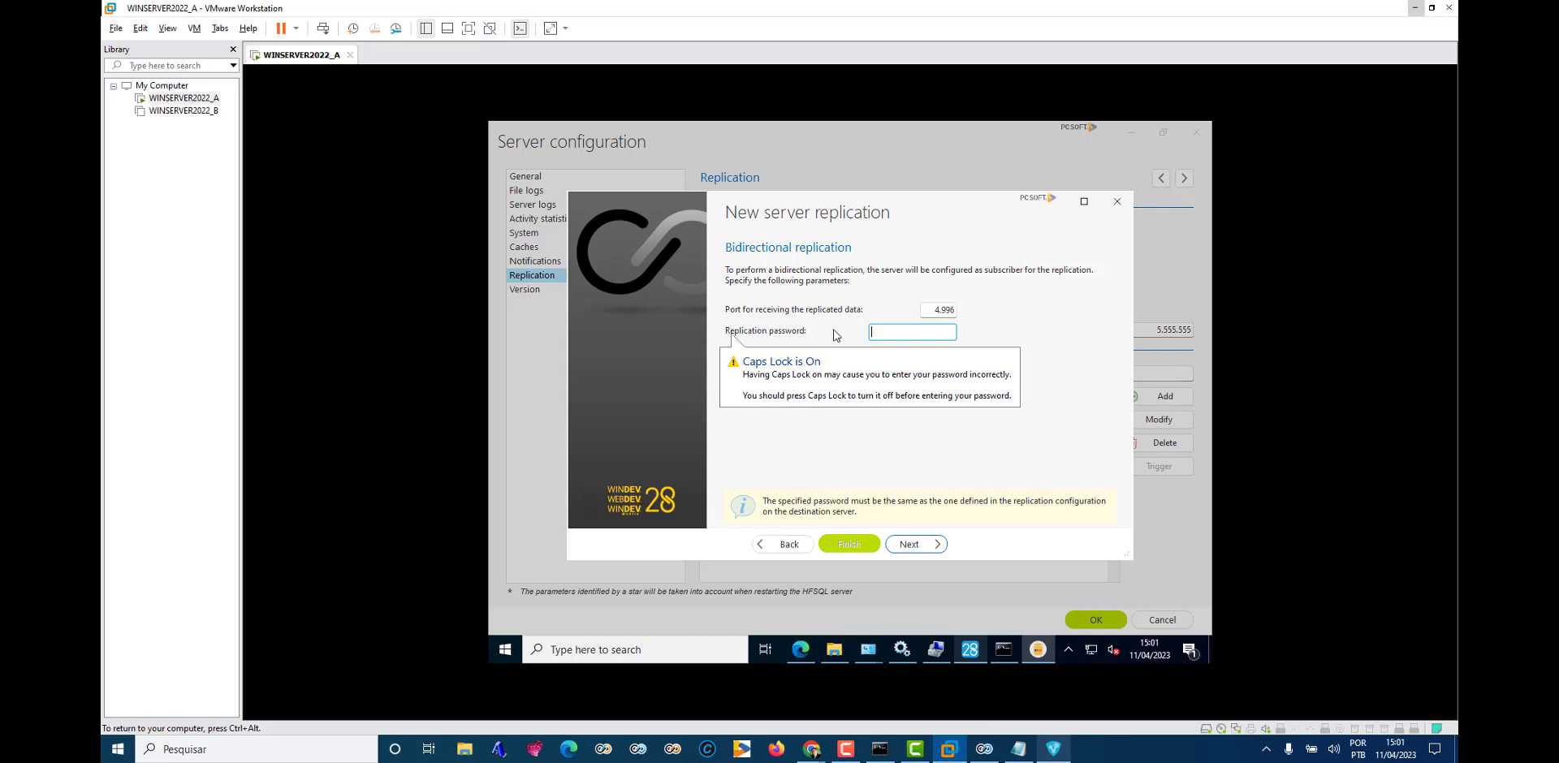
pyautogui.click(945, 328)
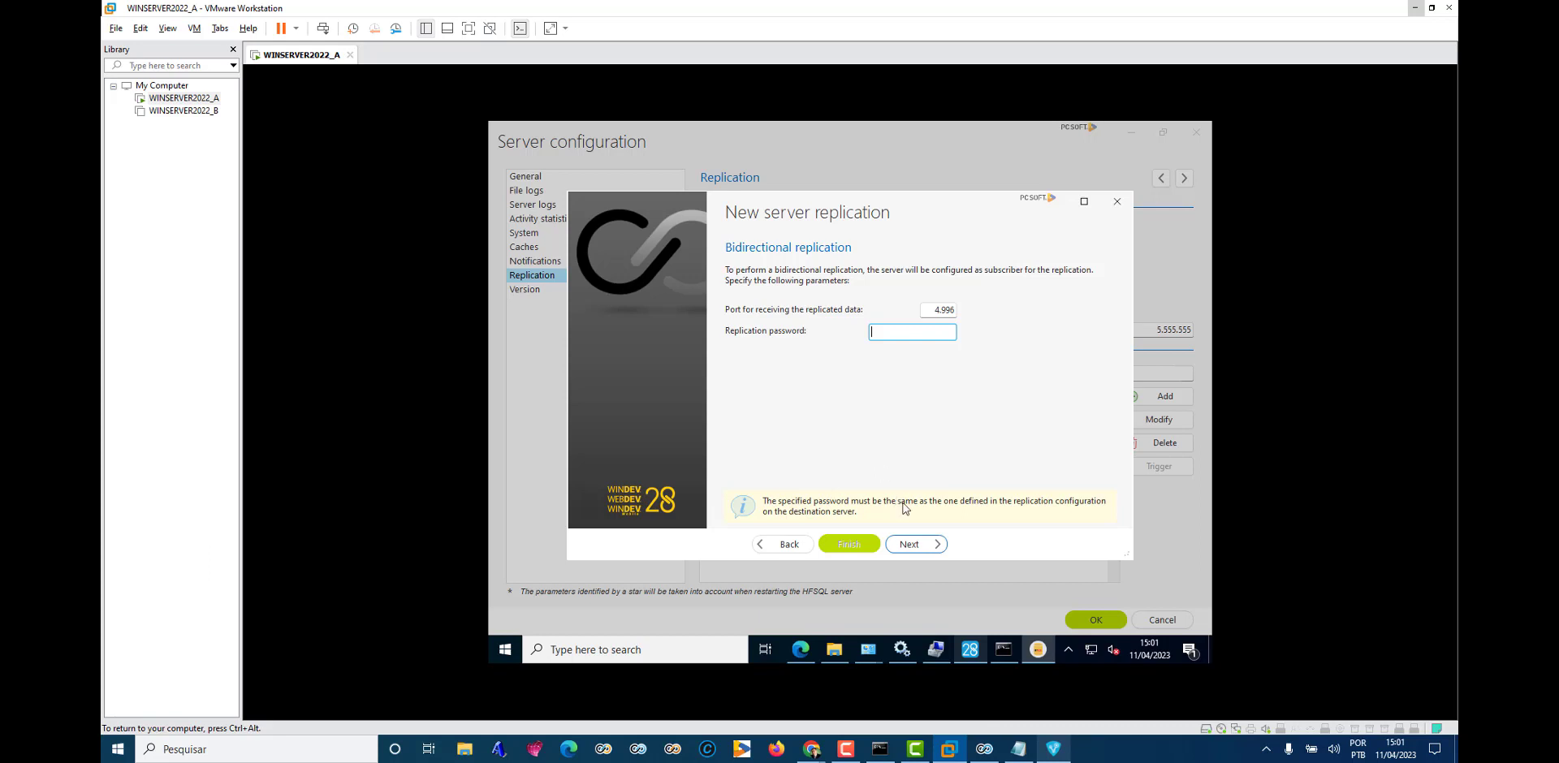
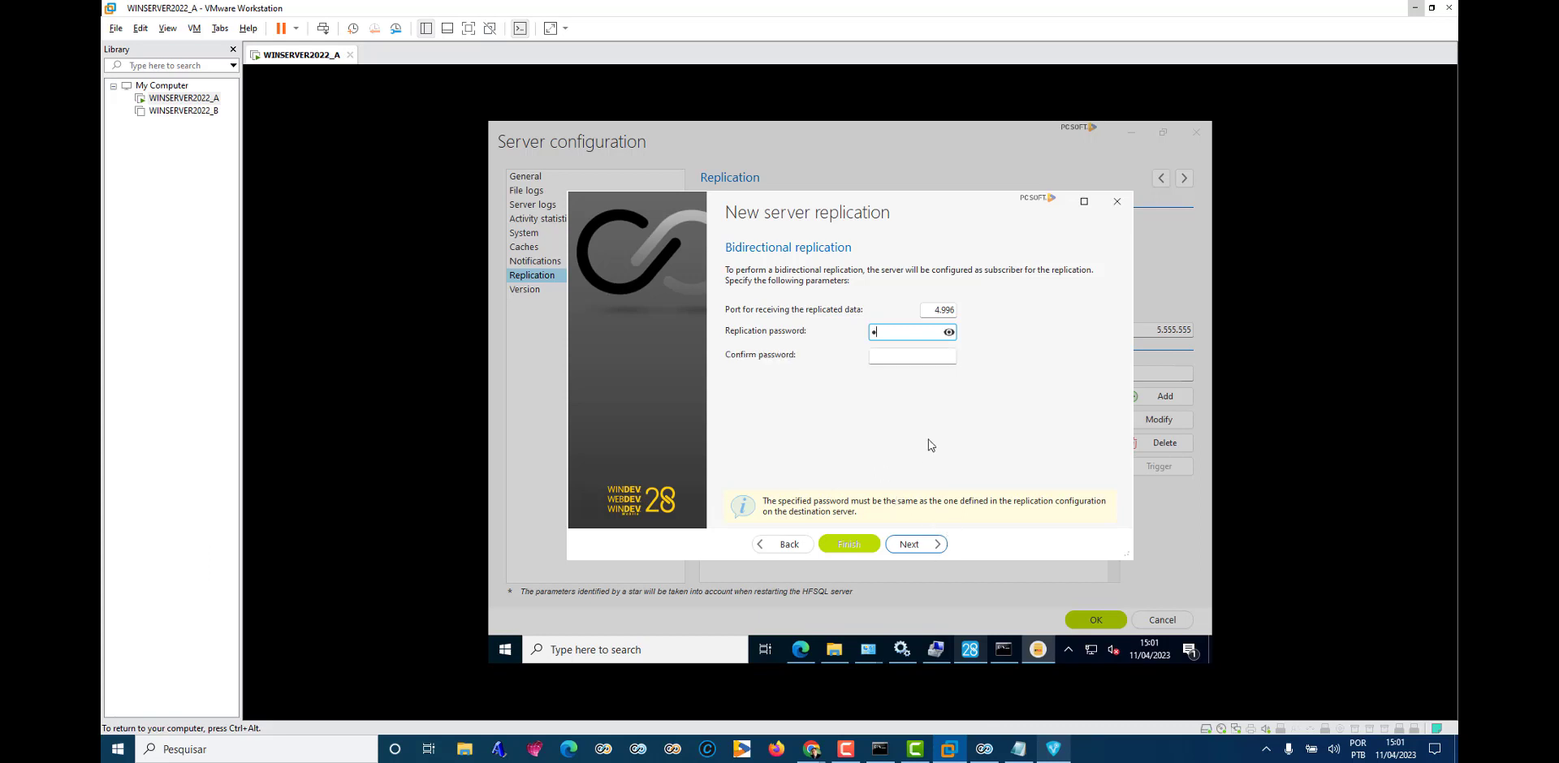
pyautogui.click(886, 356)
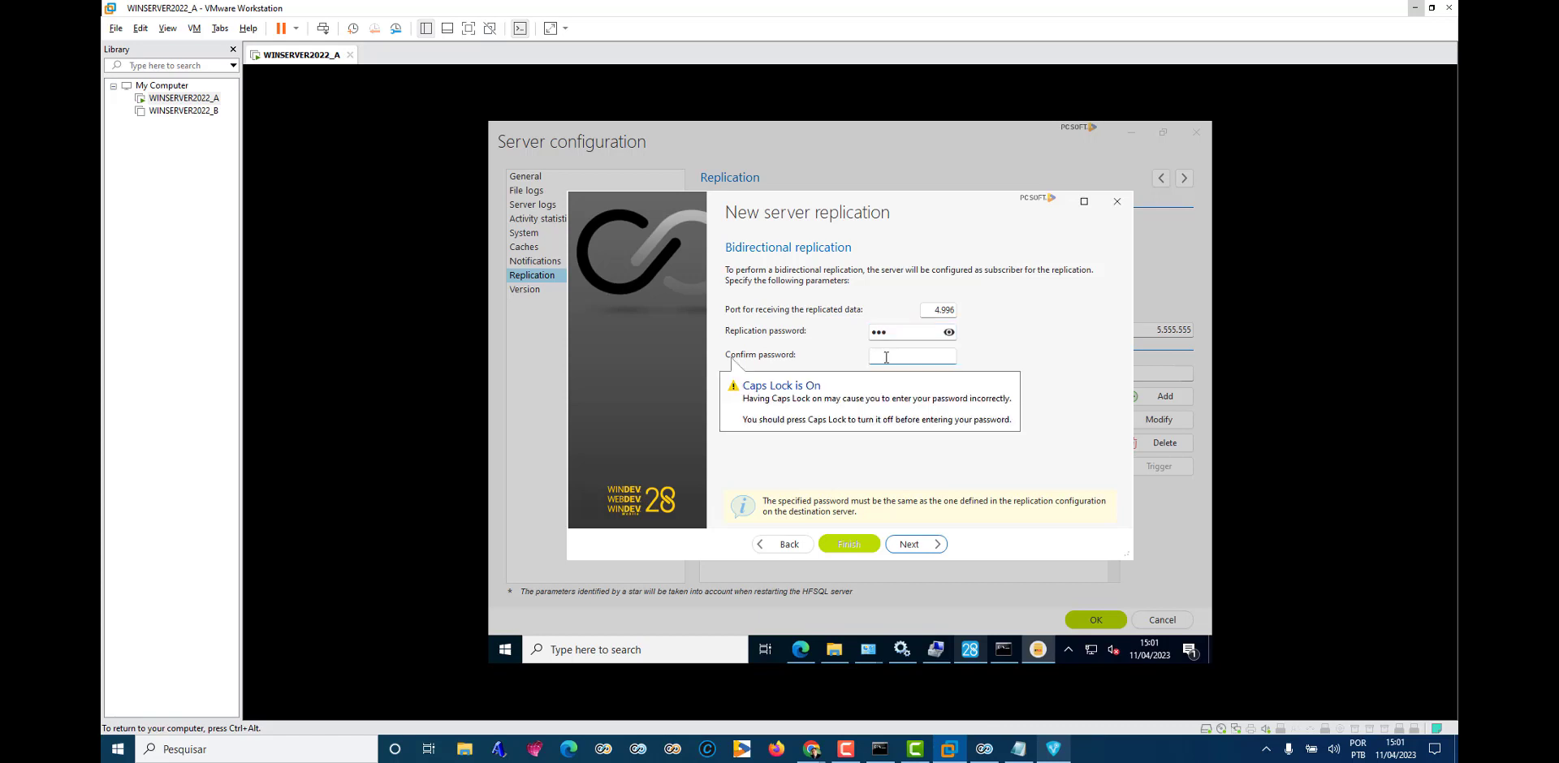
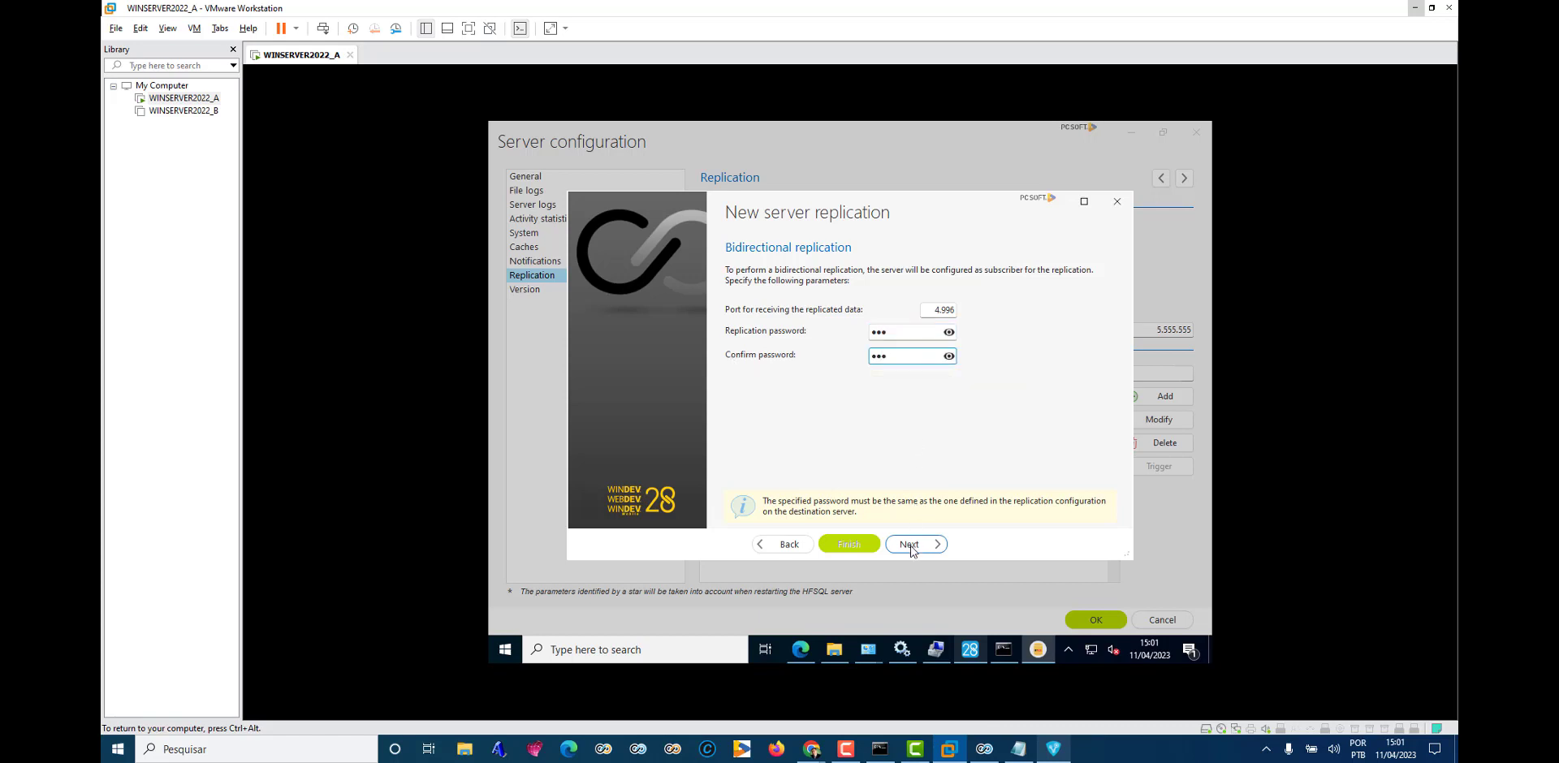
pyautogui.click(910, 543)
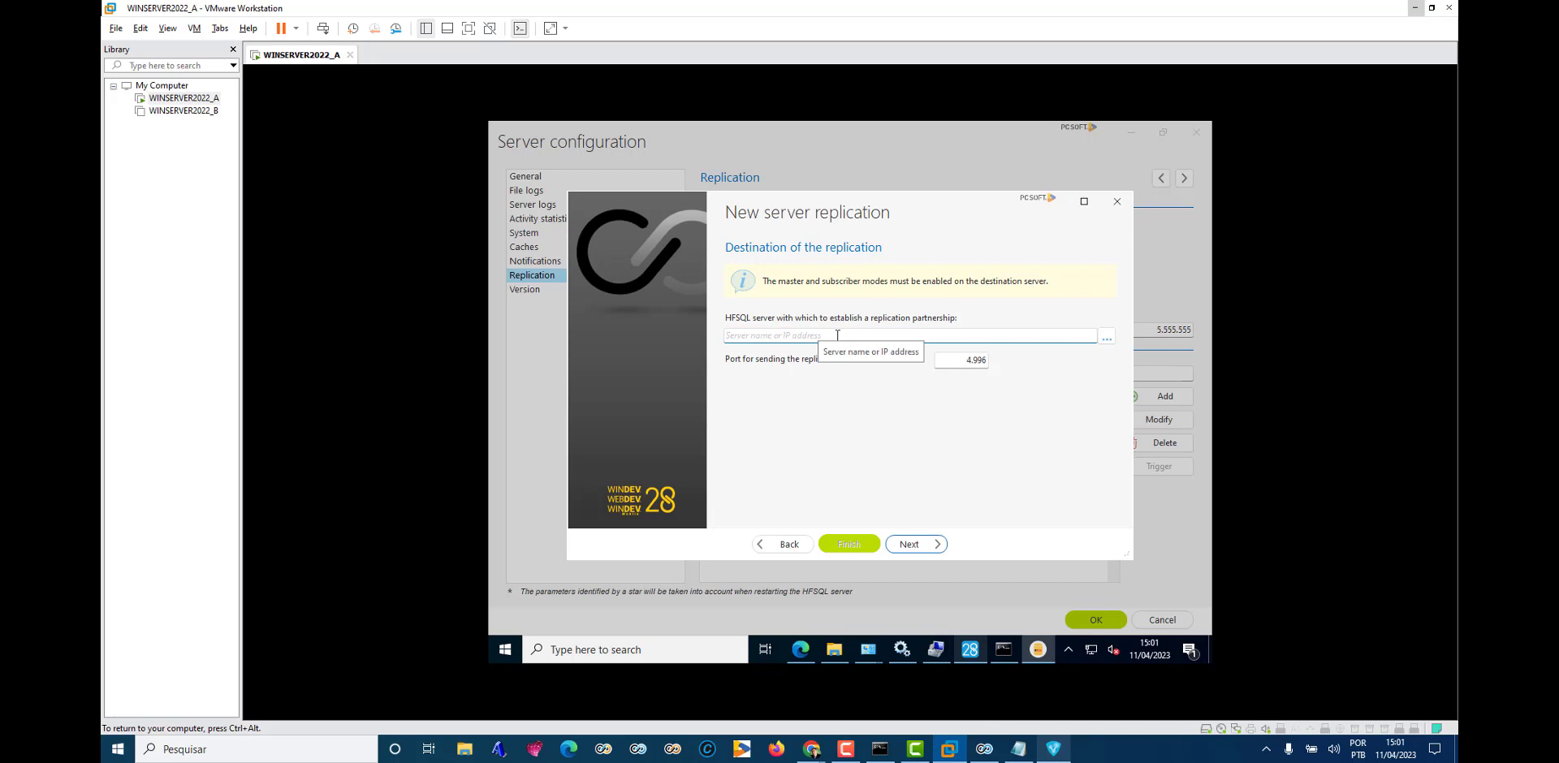
# Enter 200.165.30.1 as the partner server, dismiss the connection failure, and cancel the replication wizard.
pyautogui.write('200.165')
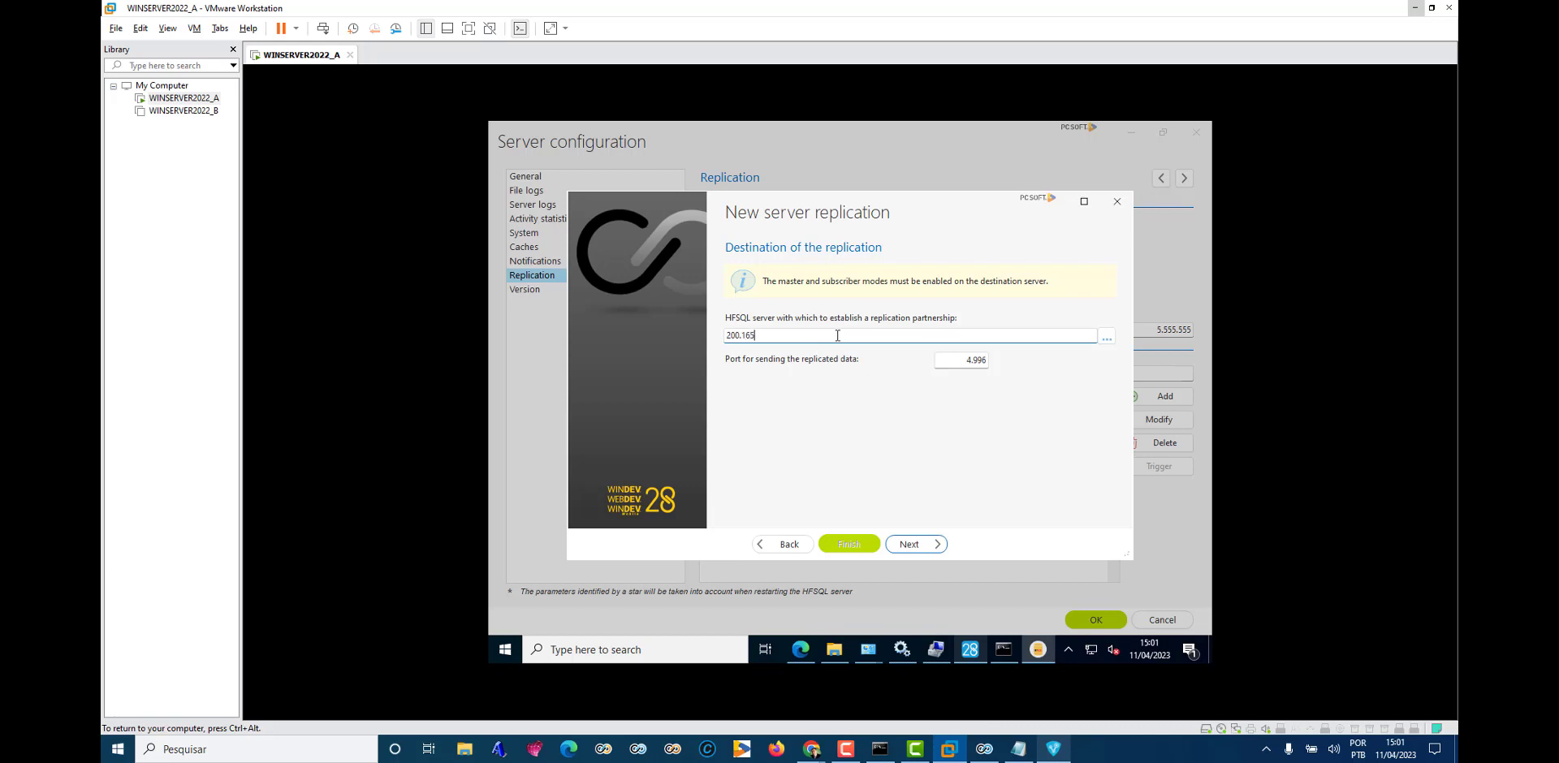
pyautogui.write('.30.1')
pyautogui.click(920, 542)
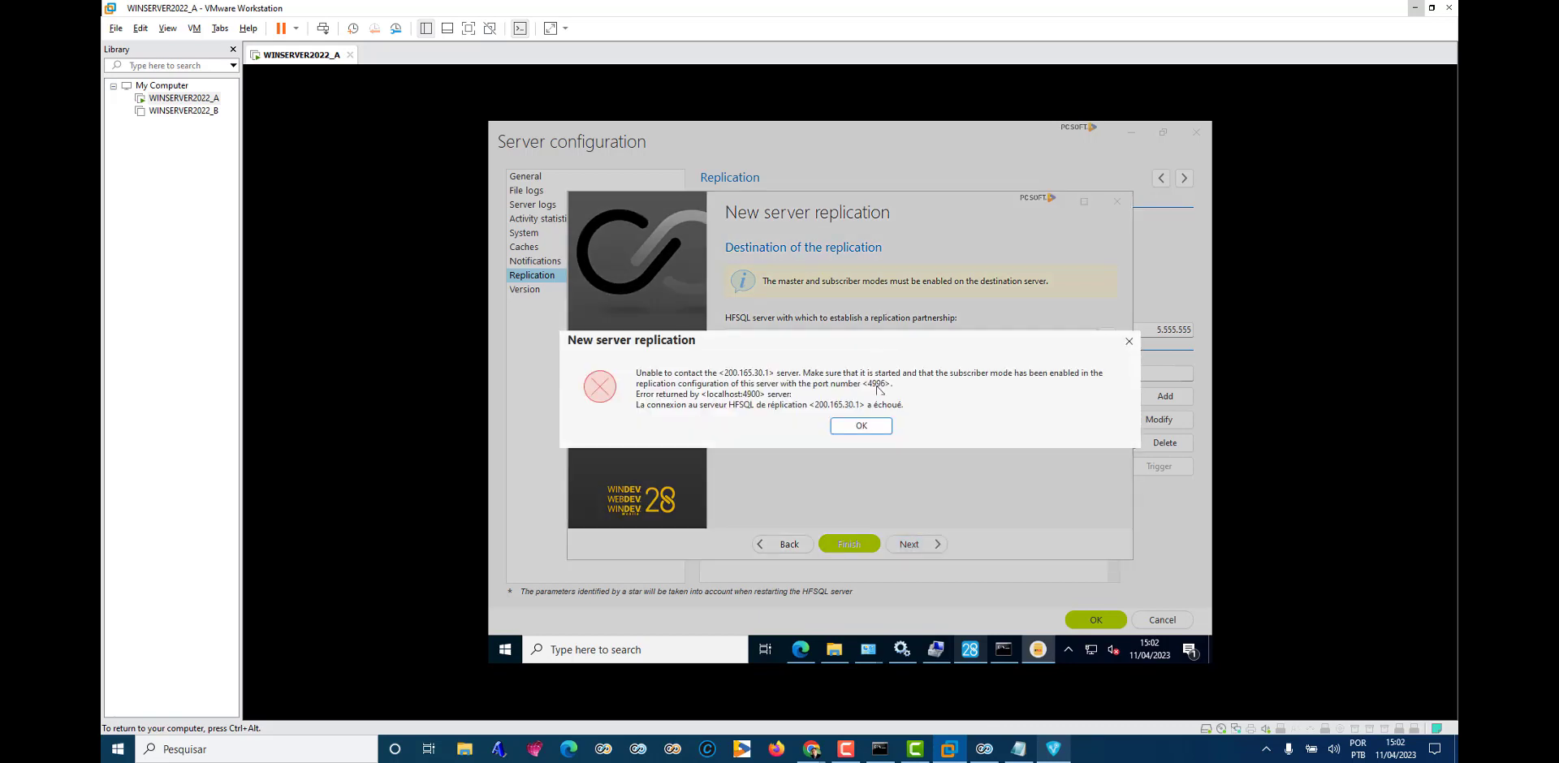
pyautogui.click(871, 424)
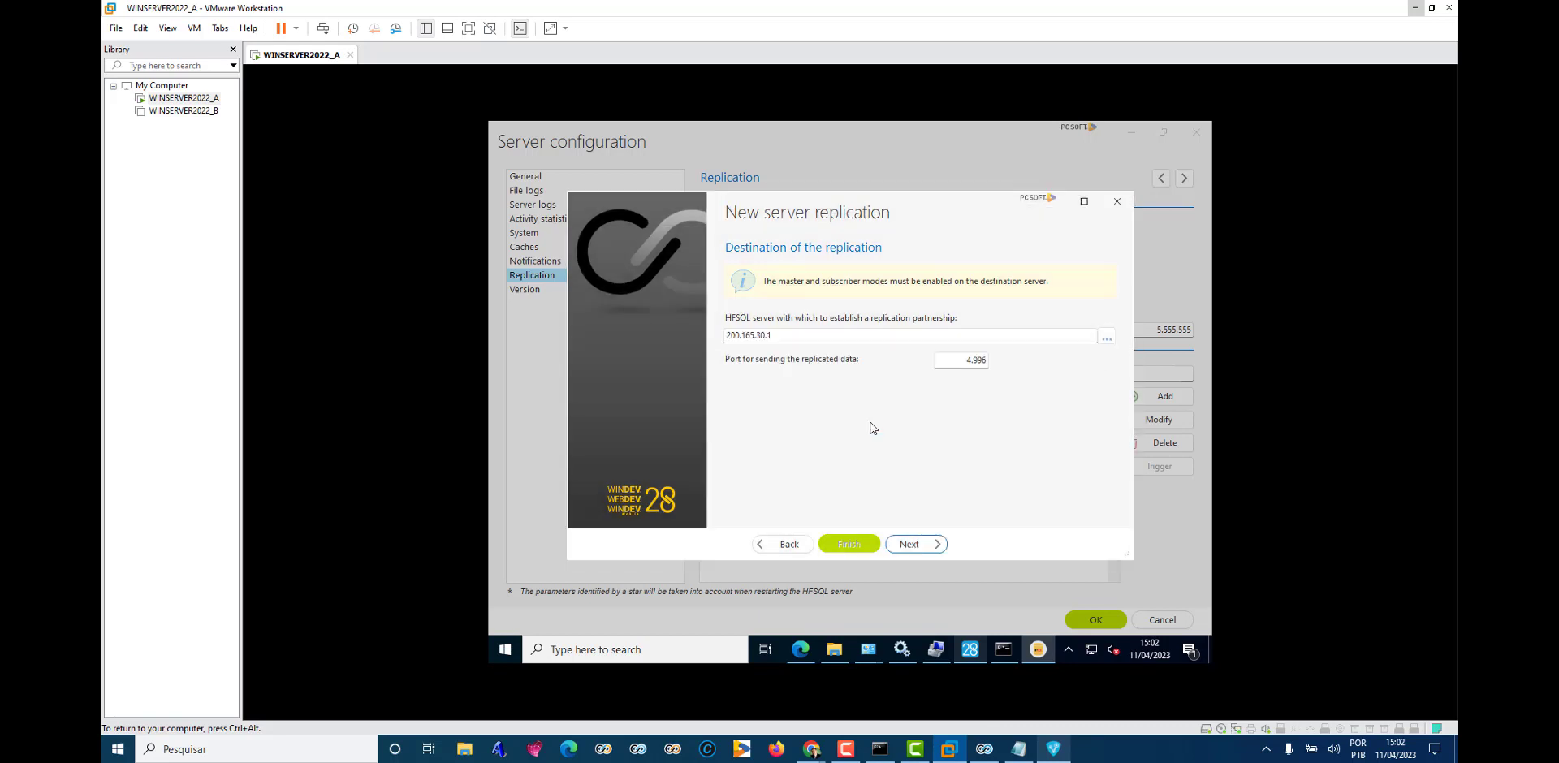
pyautogui.click(1125, 209)
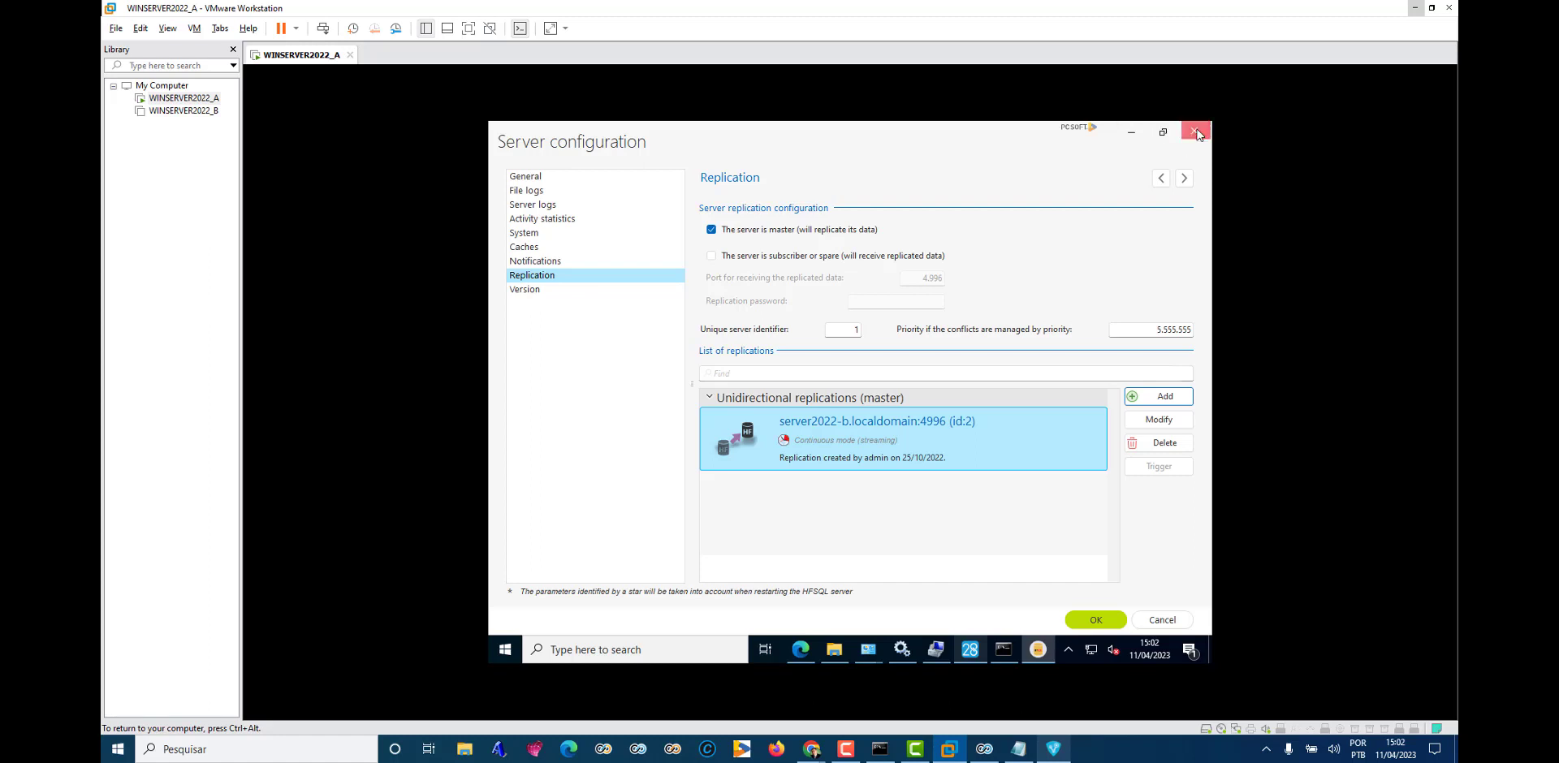
# Close the Server configuration dialog and the HFSQL Control Center window.
pyautogui.click(1195, 132)
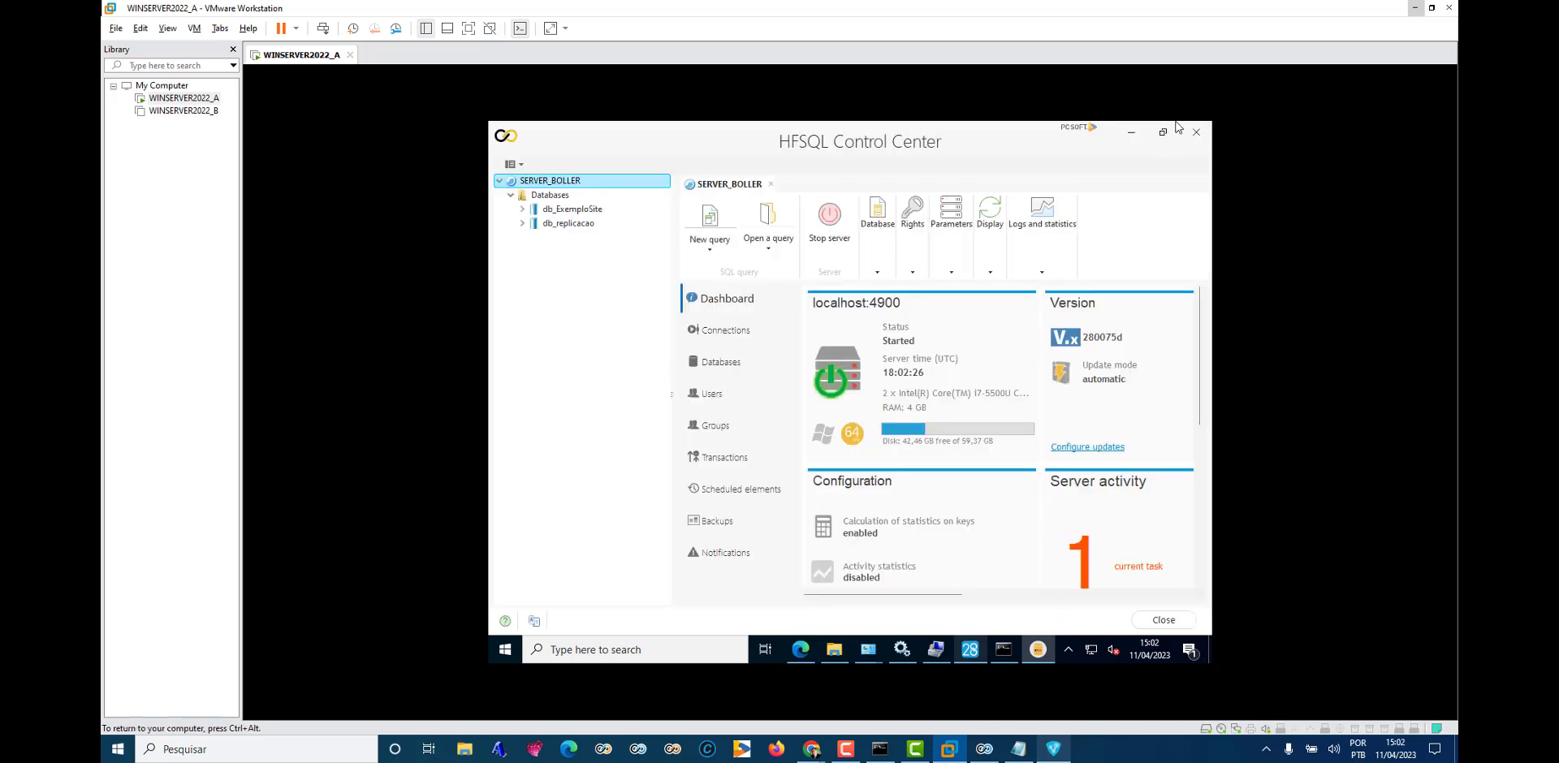
pyautogui.click(1195, 132)
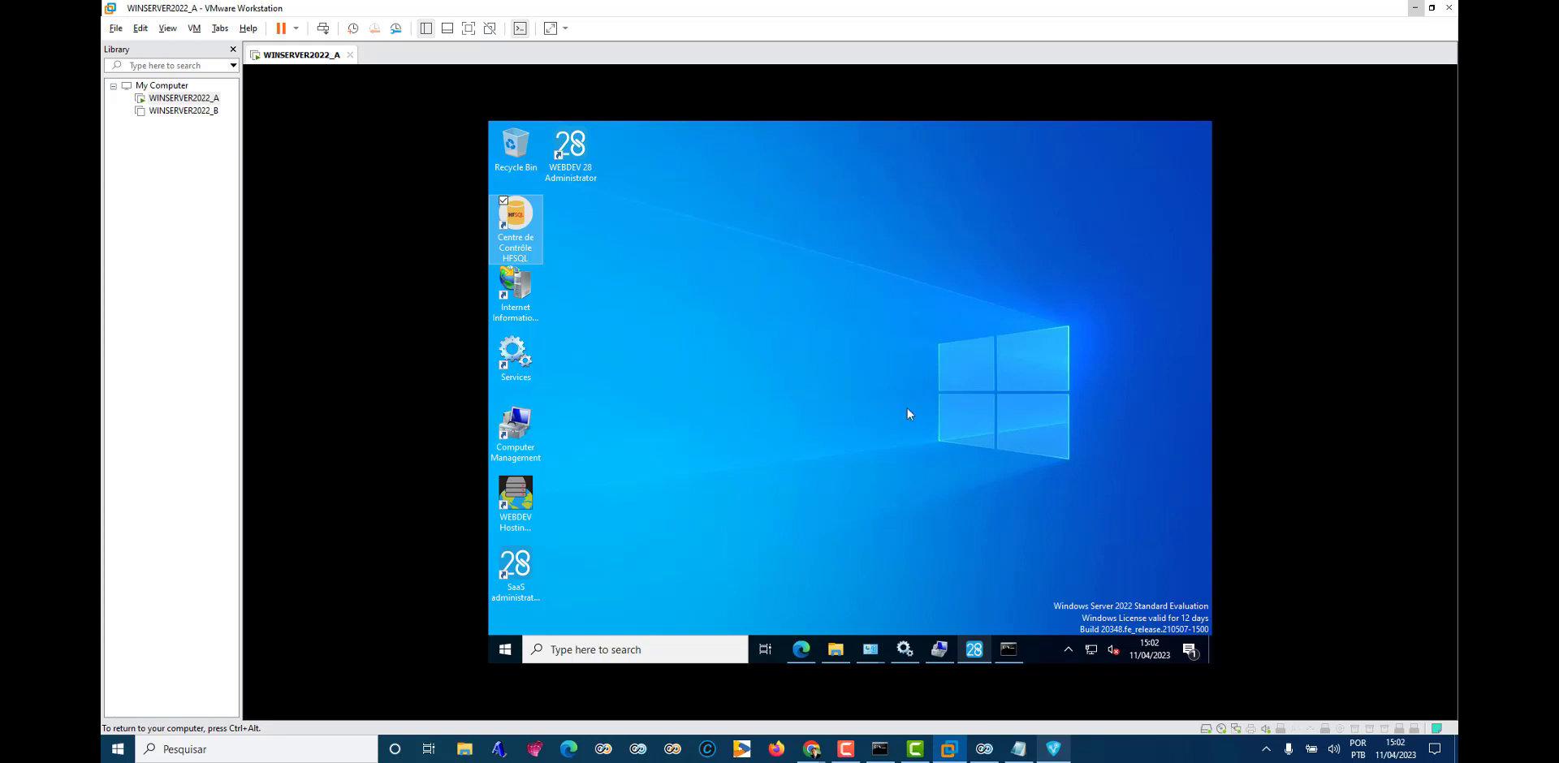
# In Notepad, add the line 'unidirecional, square - espelhada, Bidirecional' below the port table.
pyautogui.click(1018, 748)
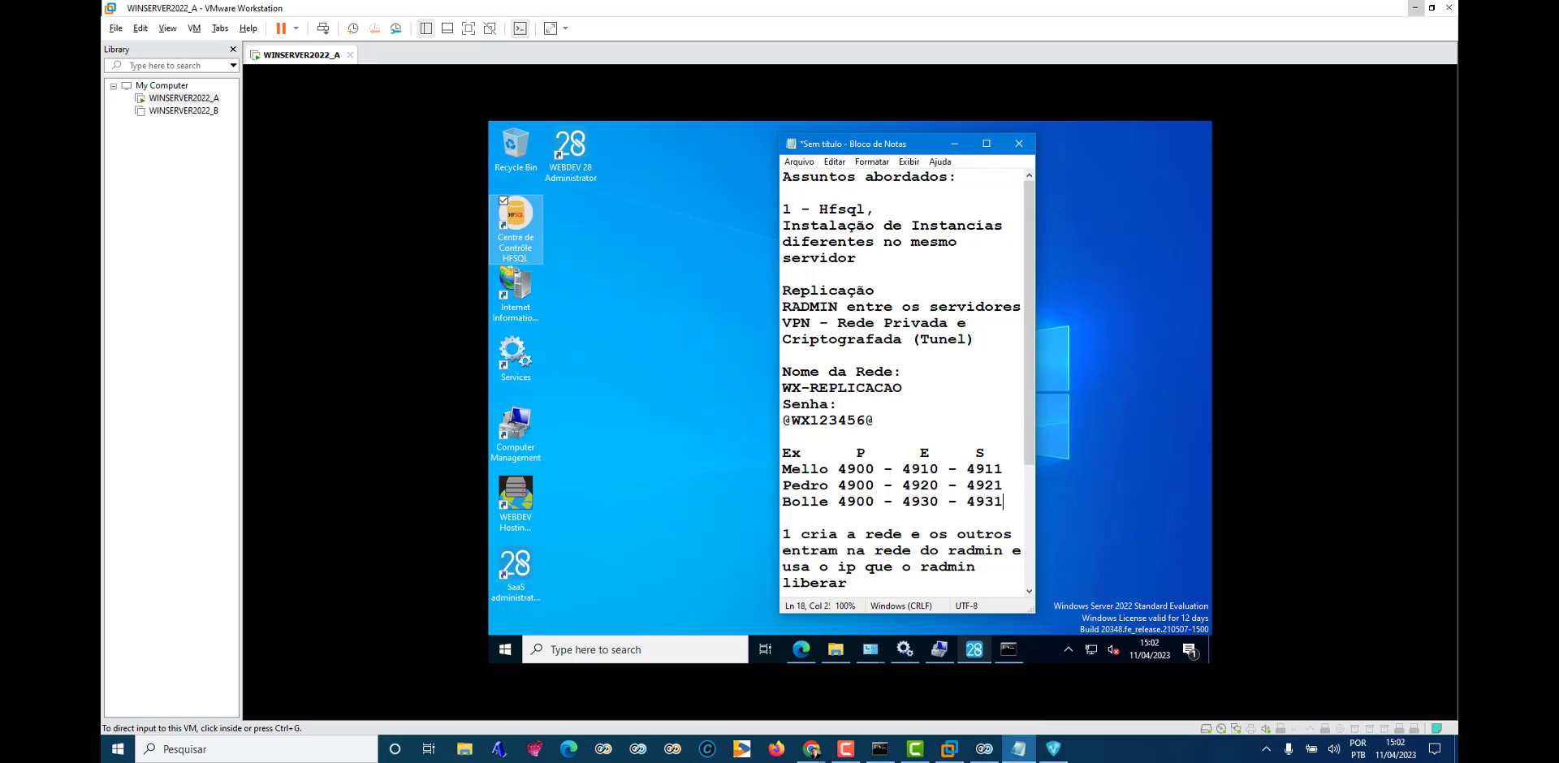
pyautogui.press('Return')
pyautogui.press('Return')
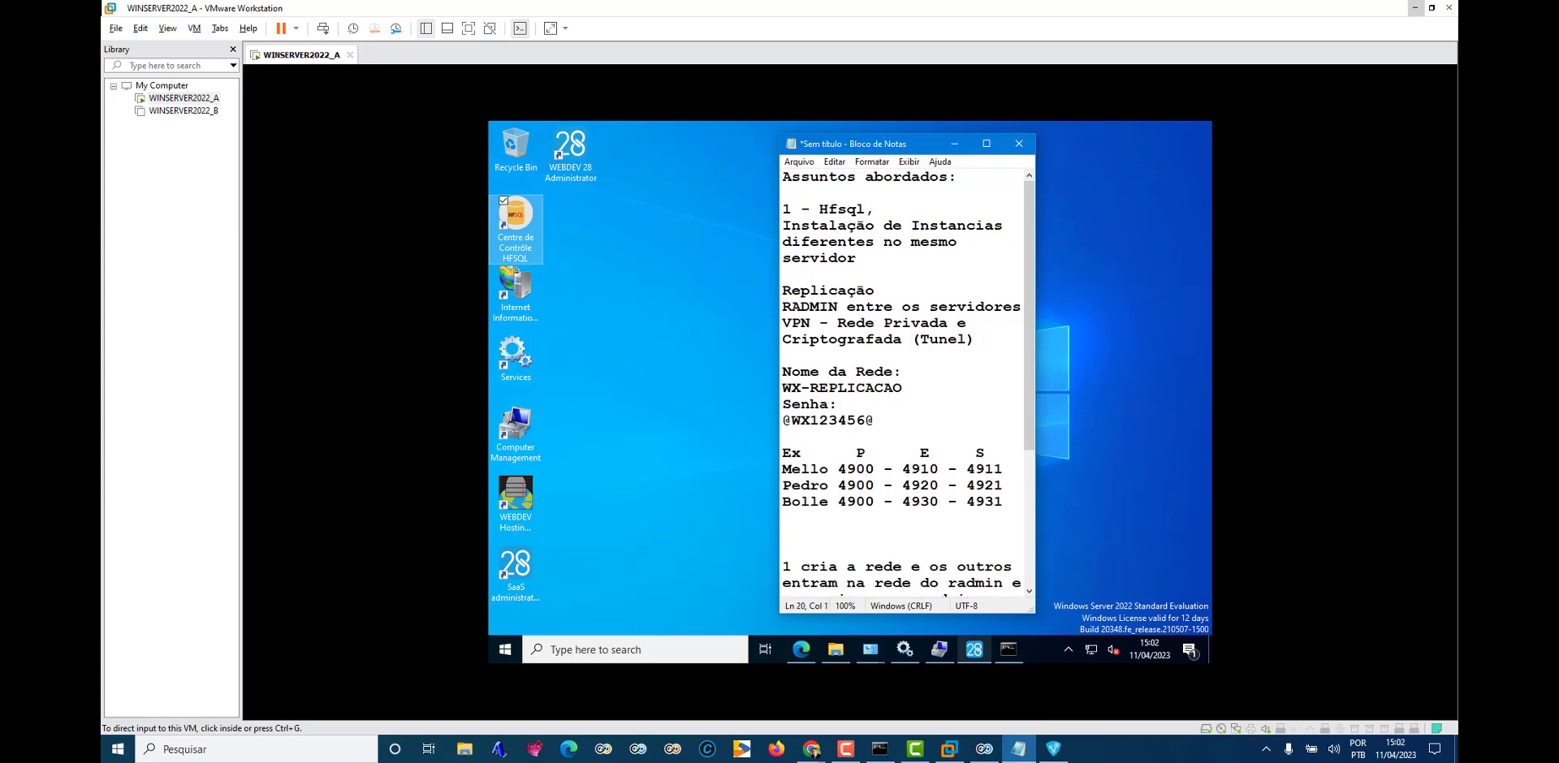
pyautogui.write('unidirecional.')
pyautogui.press('BackSpace')
pyautogui.write(', square - ')
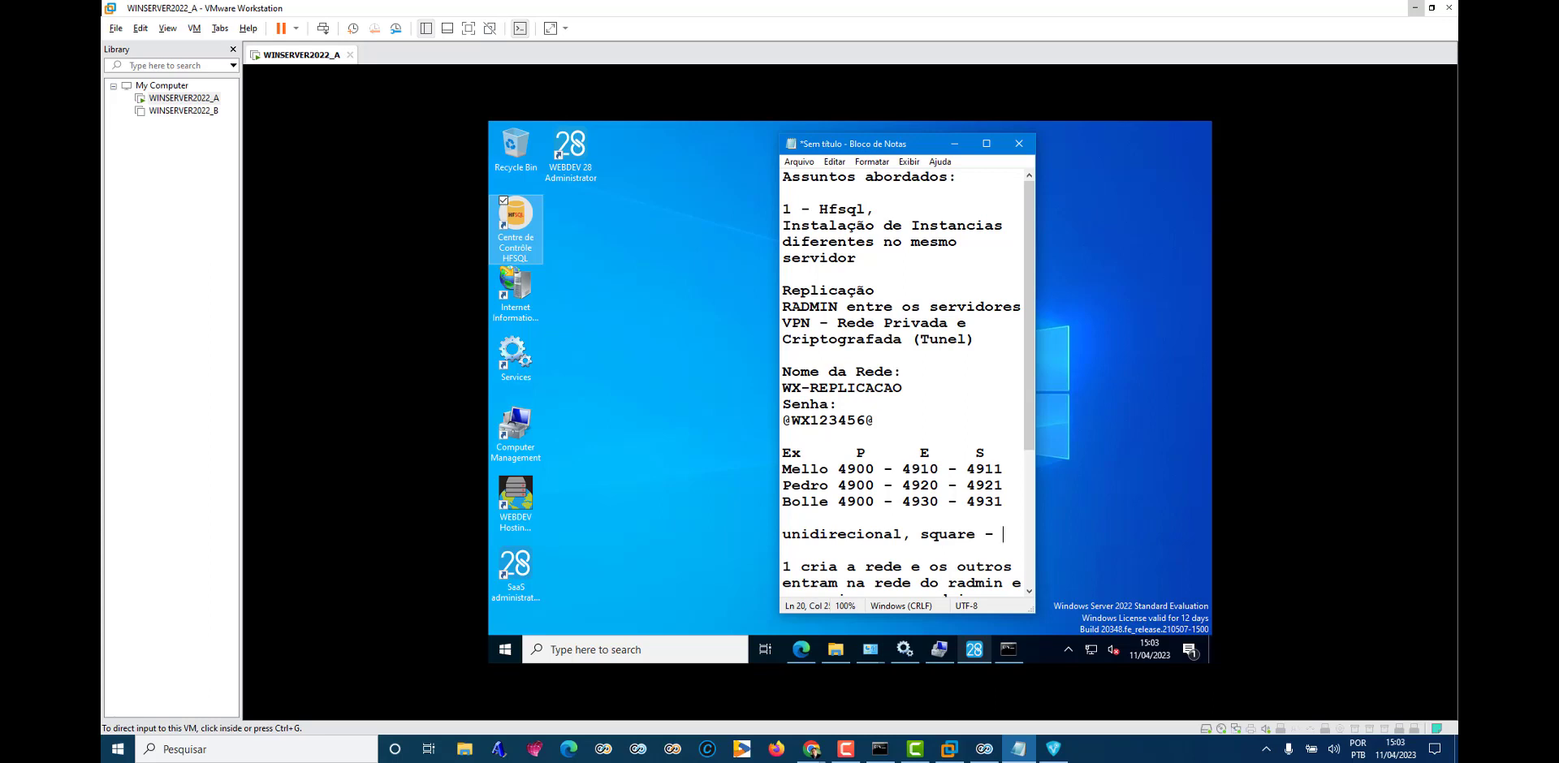
pyautogui.write('espla')
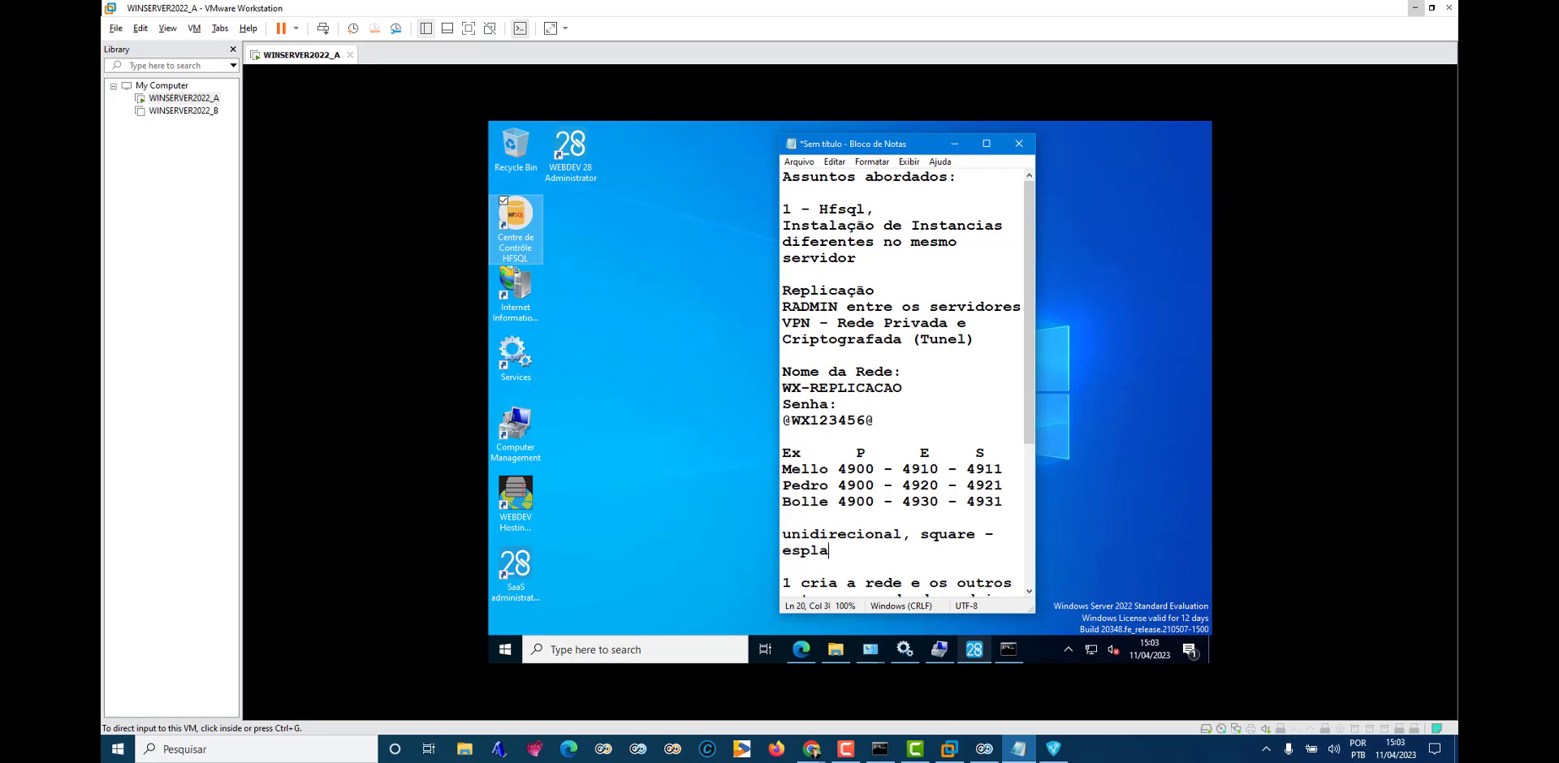
pyautogui.press('BackSpace')
pyautogui.press('BackSpace')
pyautogui.write('elhada')
pyautogui.press('Return')
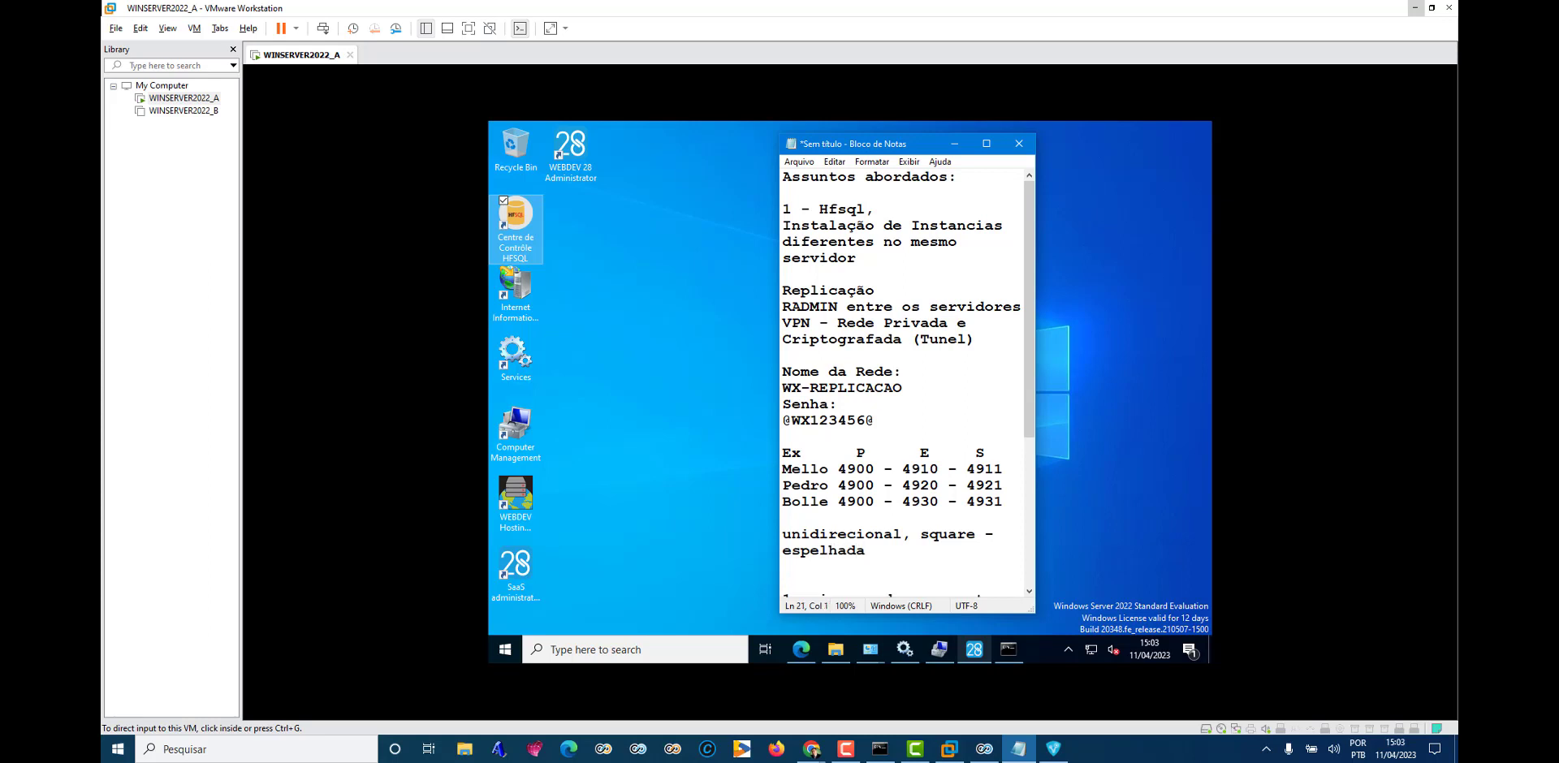
pyautogui.press('BackSpace')
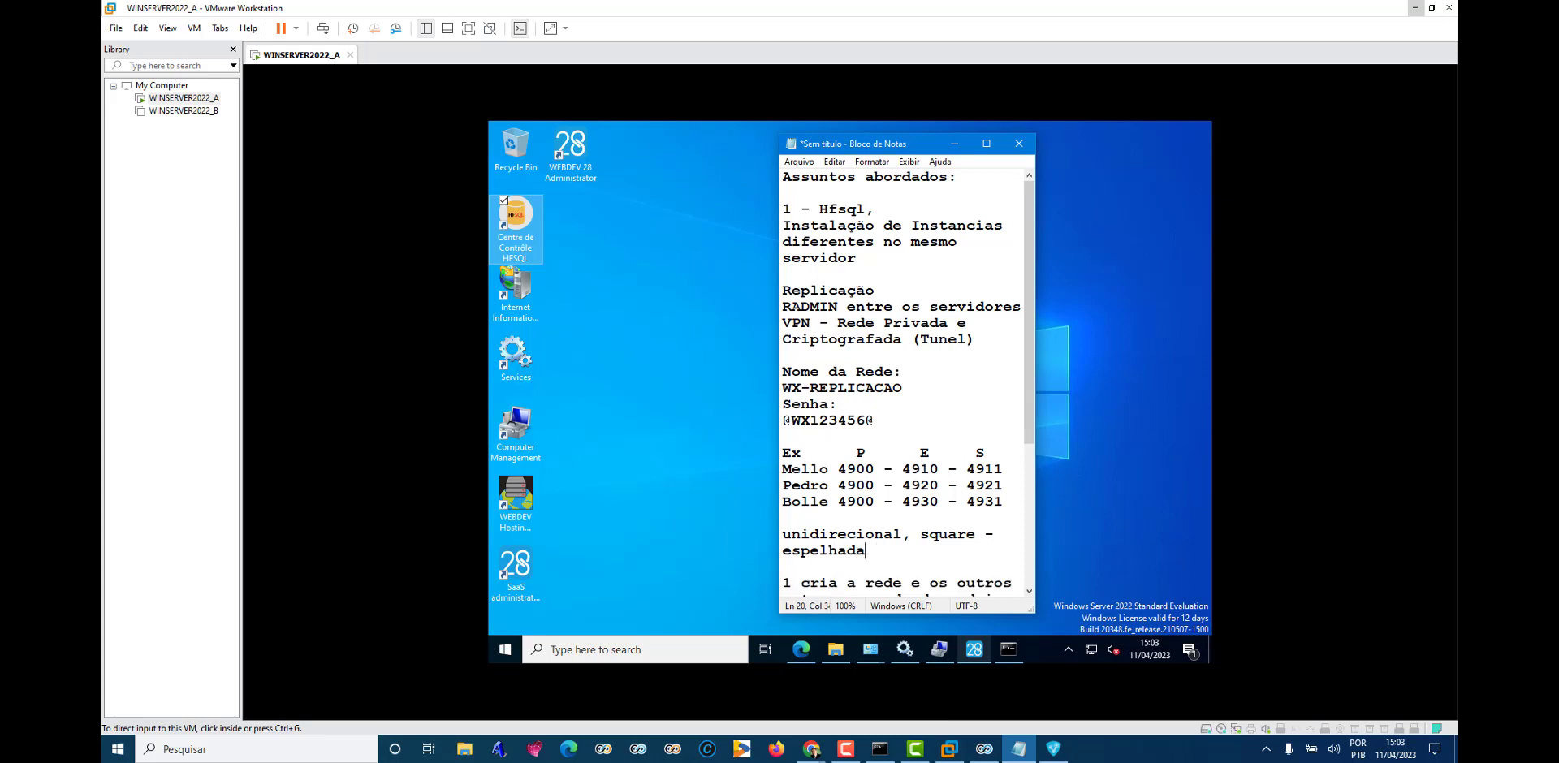
pyautogui.write(', Bidirecional')
pyautogui.press('Return')
pyautogui.press('Return')
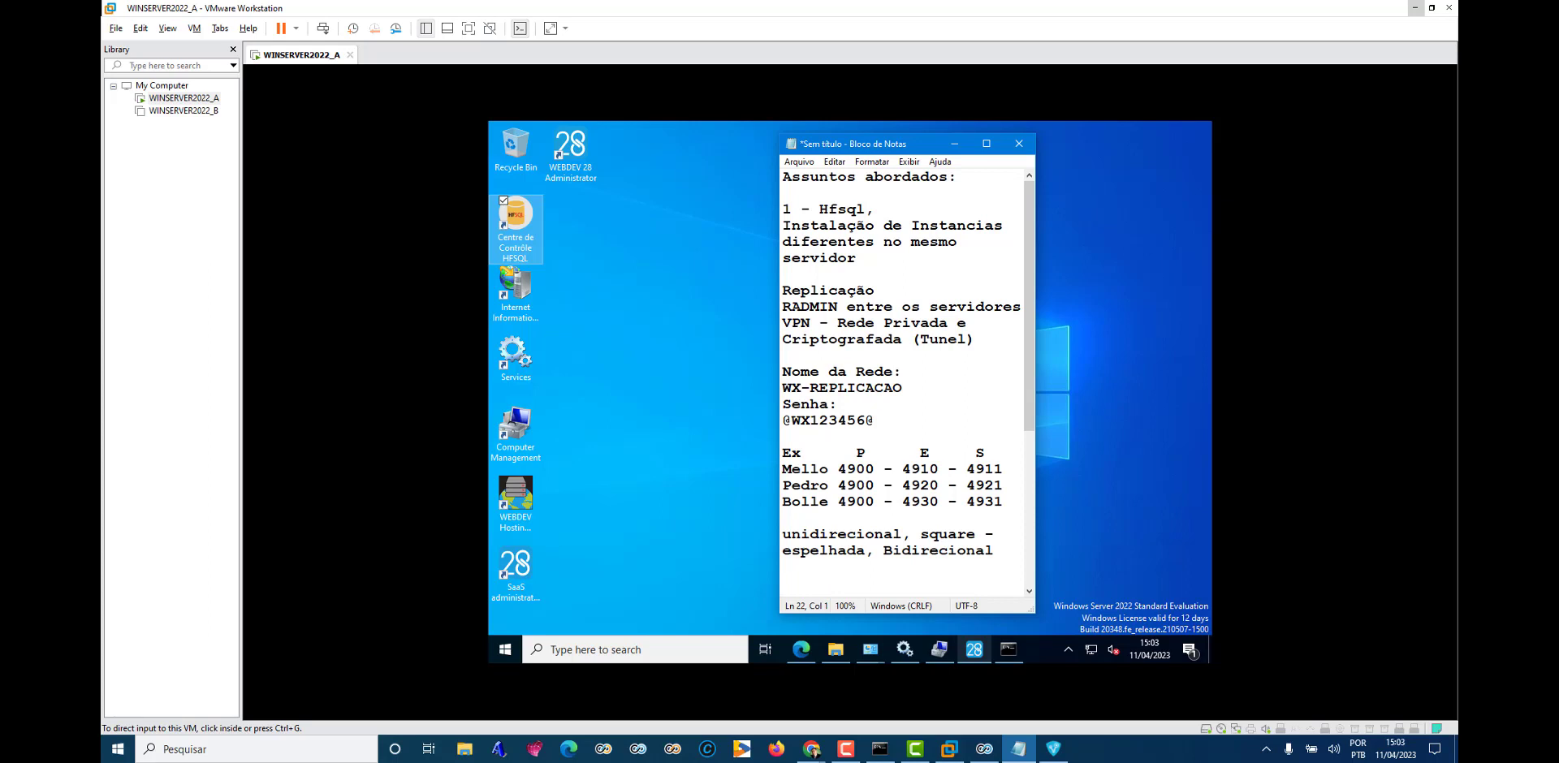
# Capitalise the line's first letter so it begins with 'Unidirecional'.
pyautogui.press('Up')
pyautogui.press('Up')
pyautogui.press('Delete')
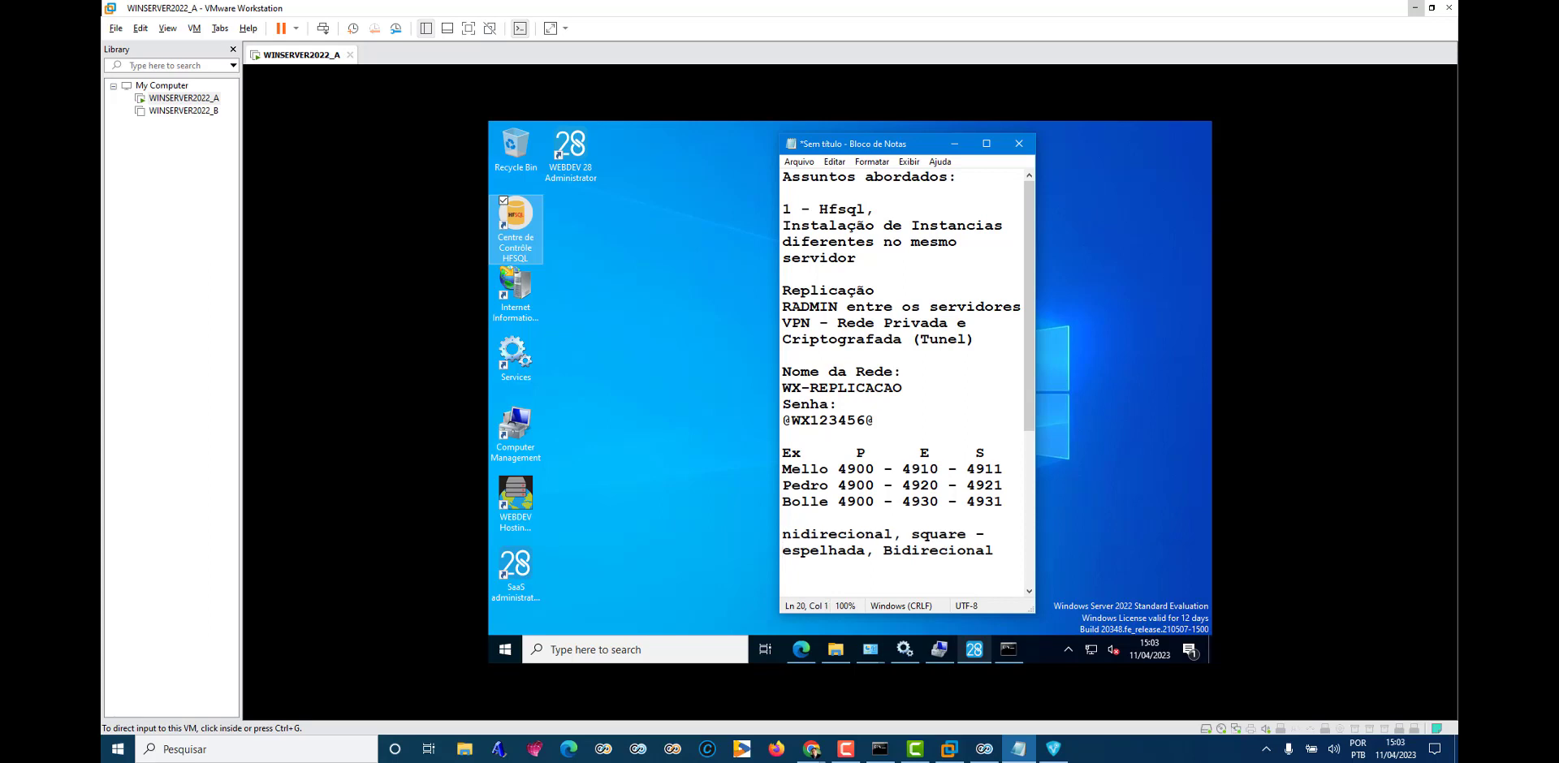
pyautogui.write('U')
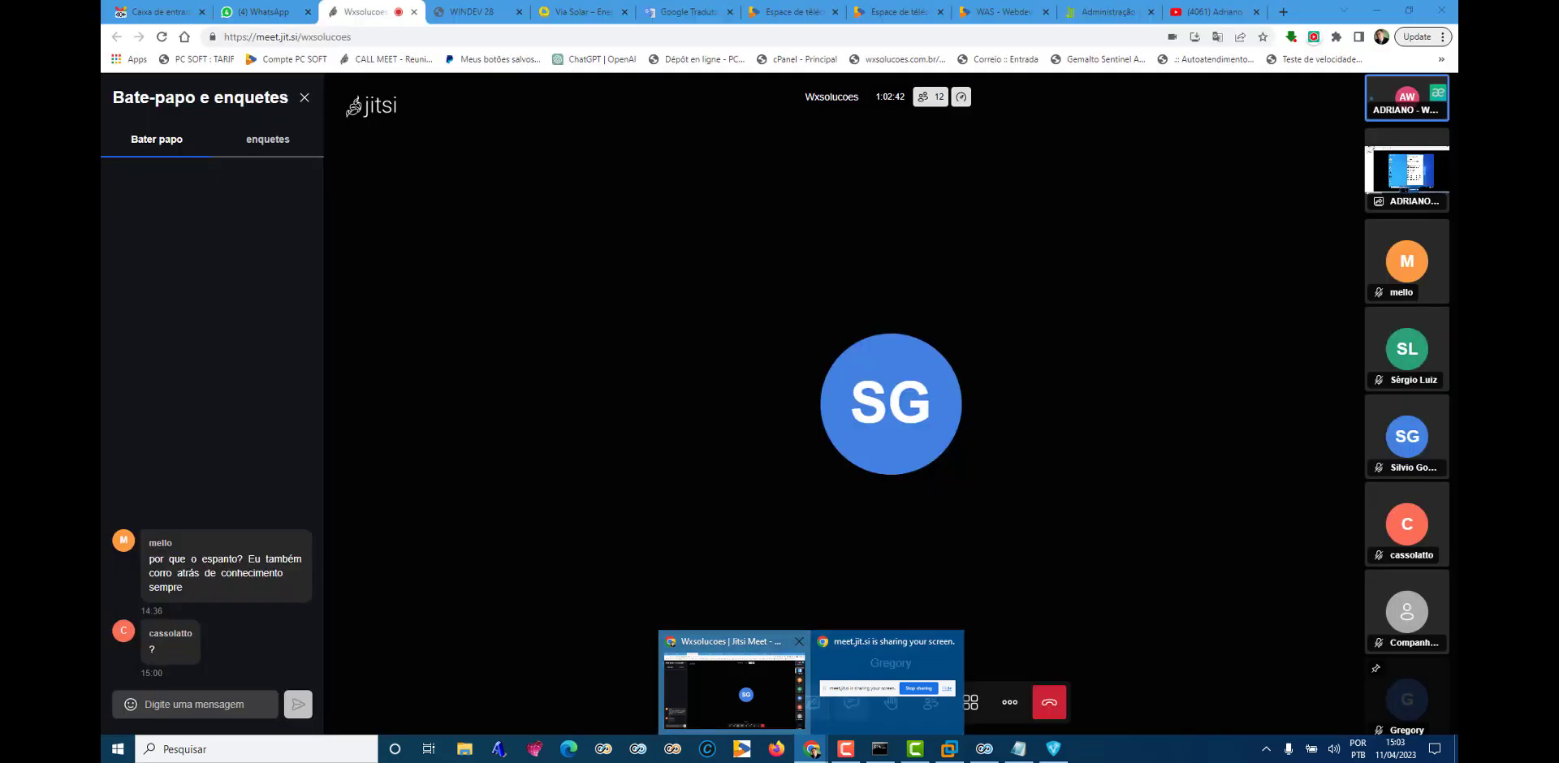
# Check the Jitsi meeting and WhatsApp Web chat, then return to the WINSERVER2022_A virtual machine.
pyautogui.click(893, 690)
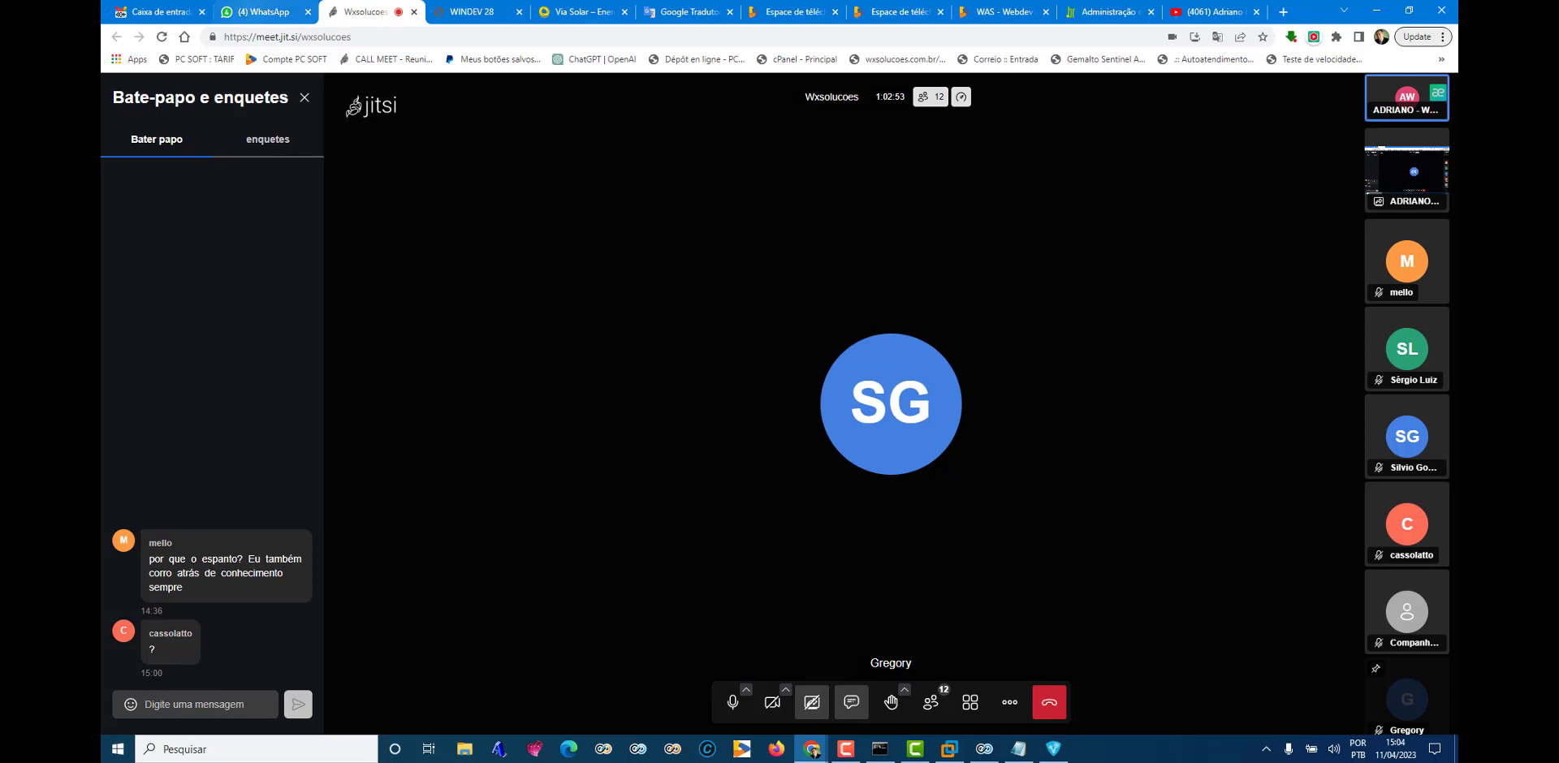
pyautogui.hotkey('ctrl', '2')
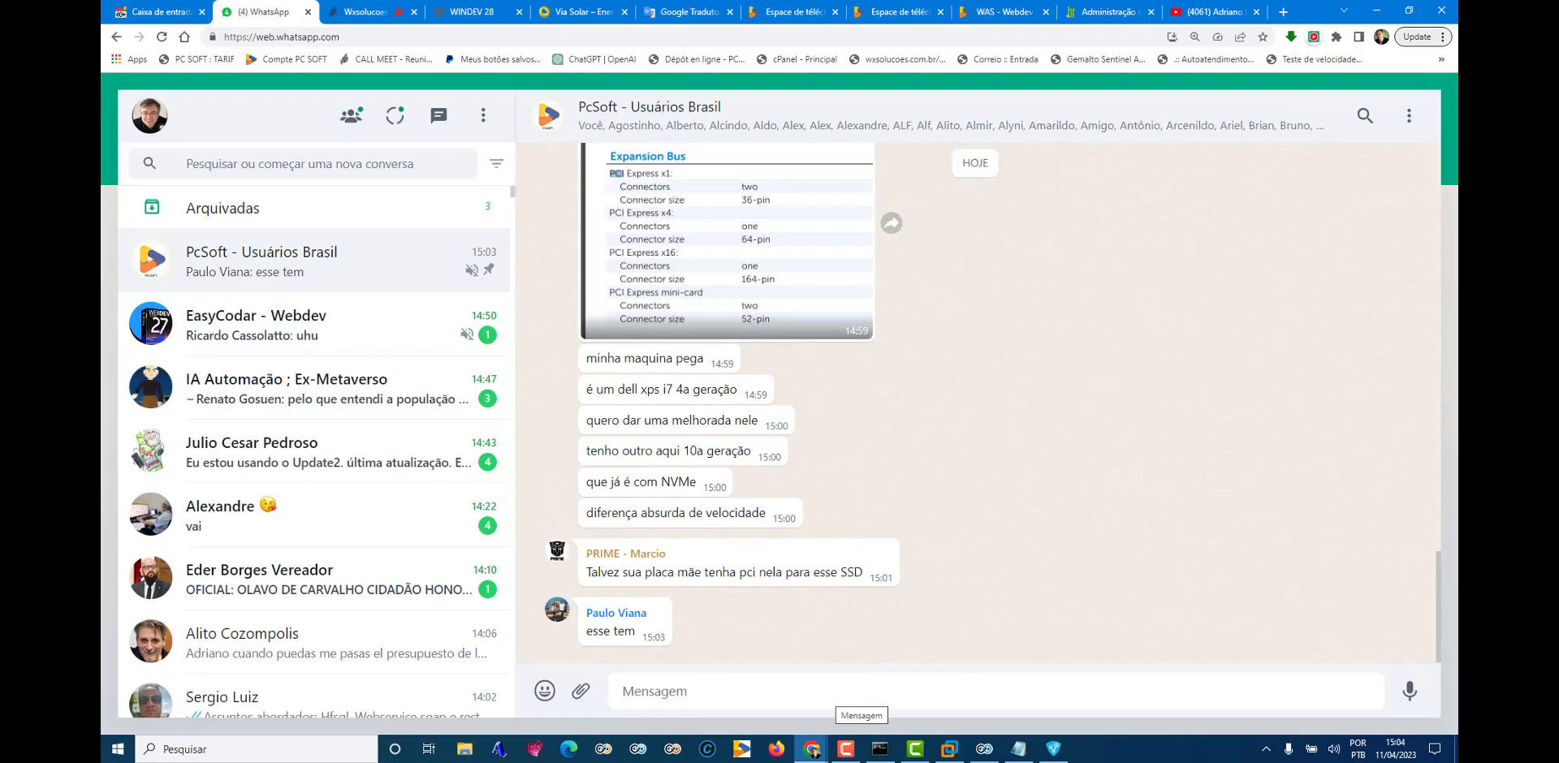
pyautogui.moveTo(985, 749)
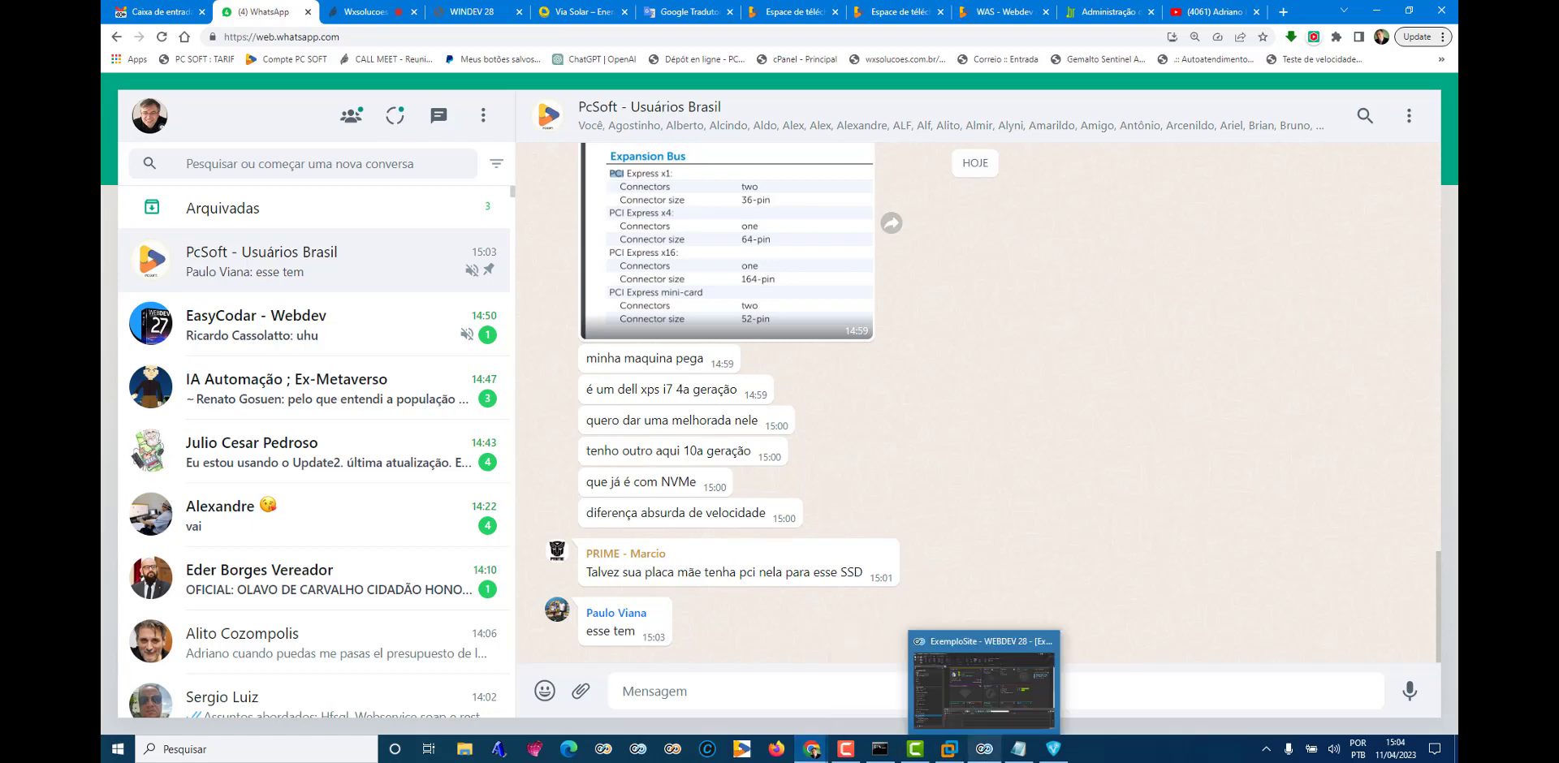
pyautogui.click(951, 666)
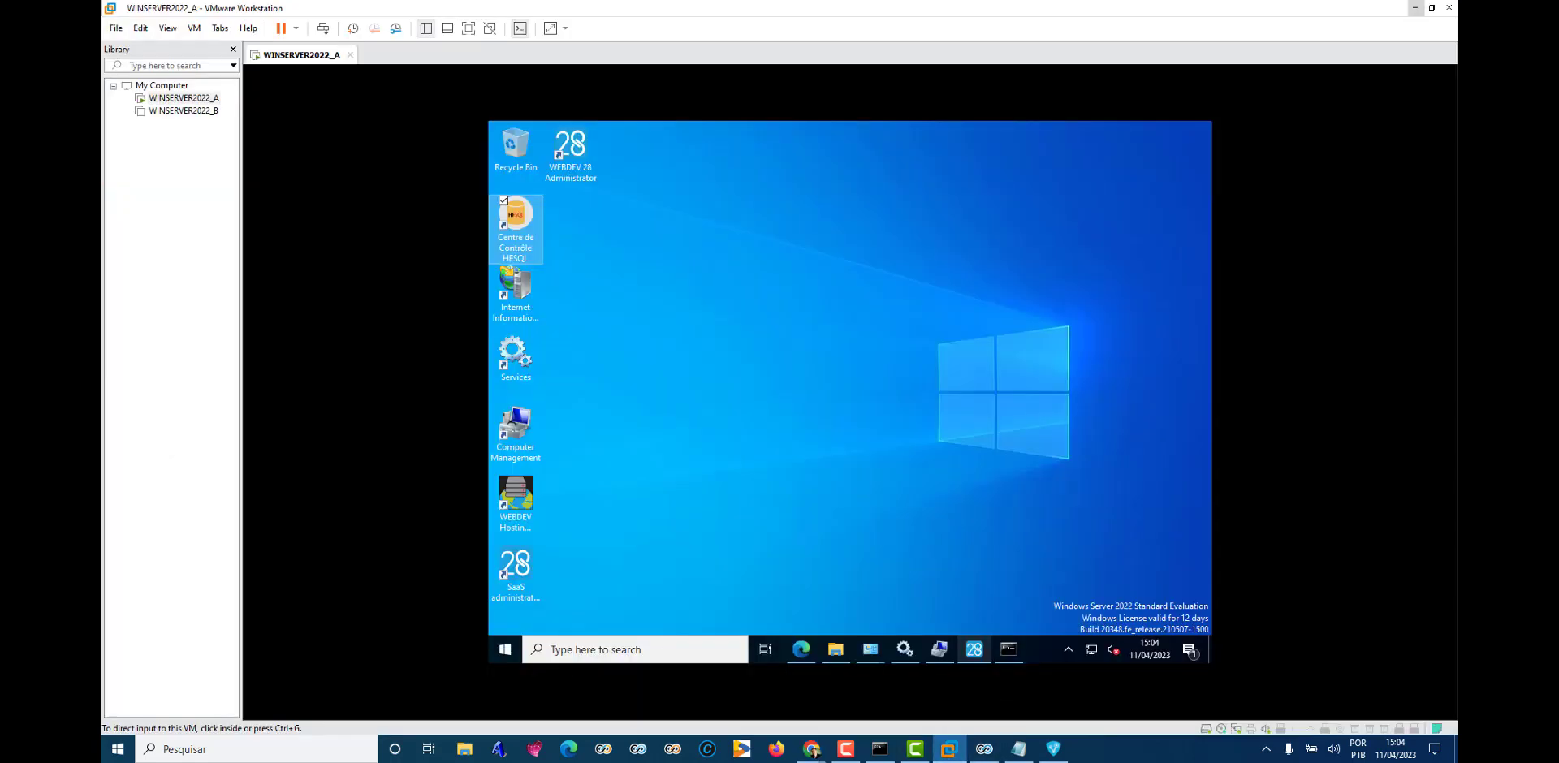
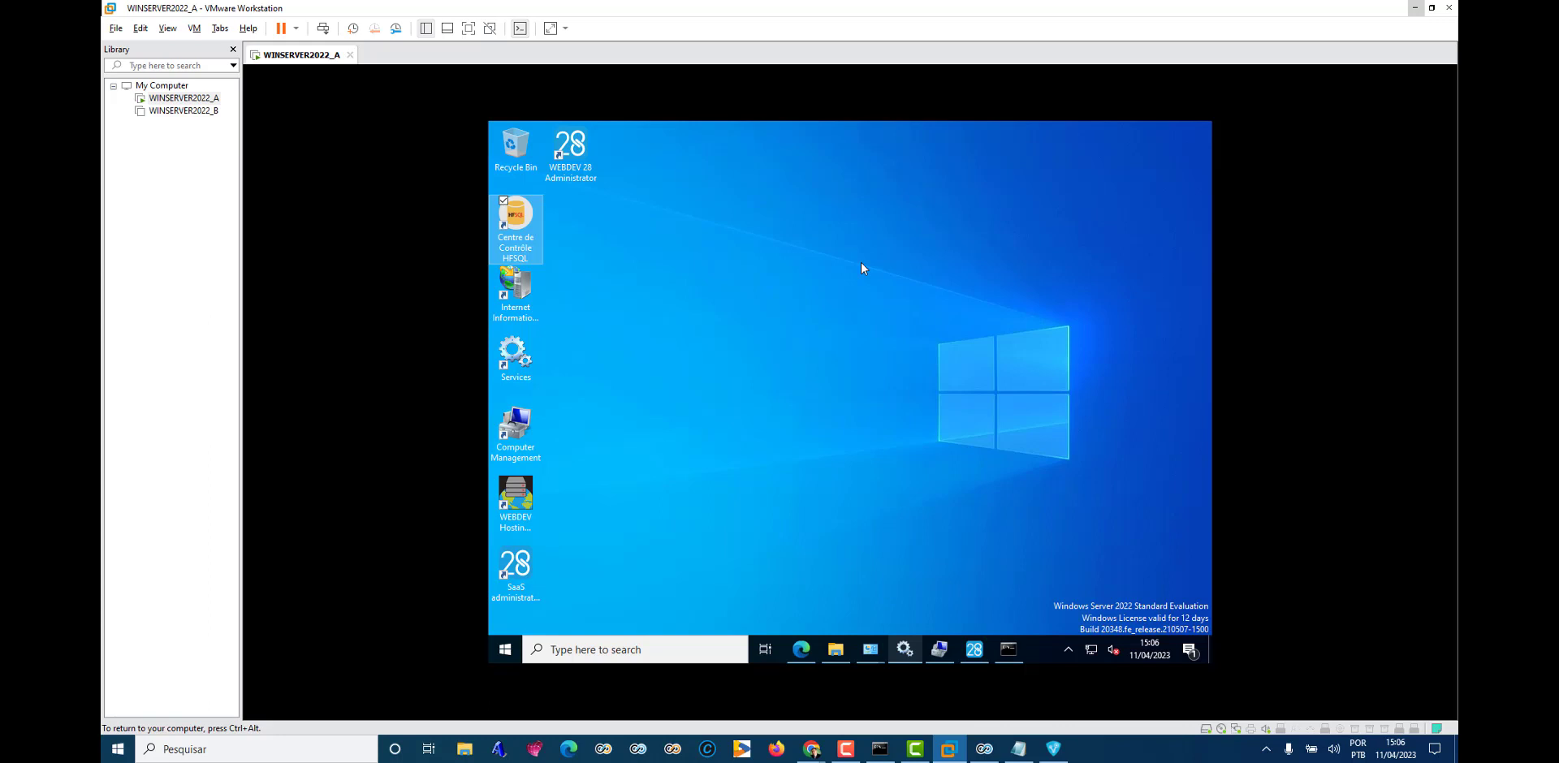
# Open the PAGE_Fiche_t001_clientes page from the ExemploSite project in the WEBDEV editor.
pyautogui.click(984, 749)
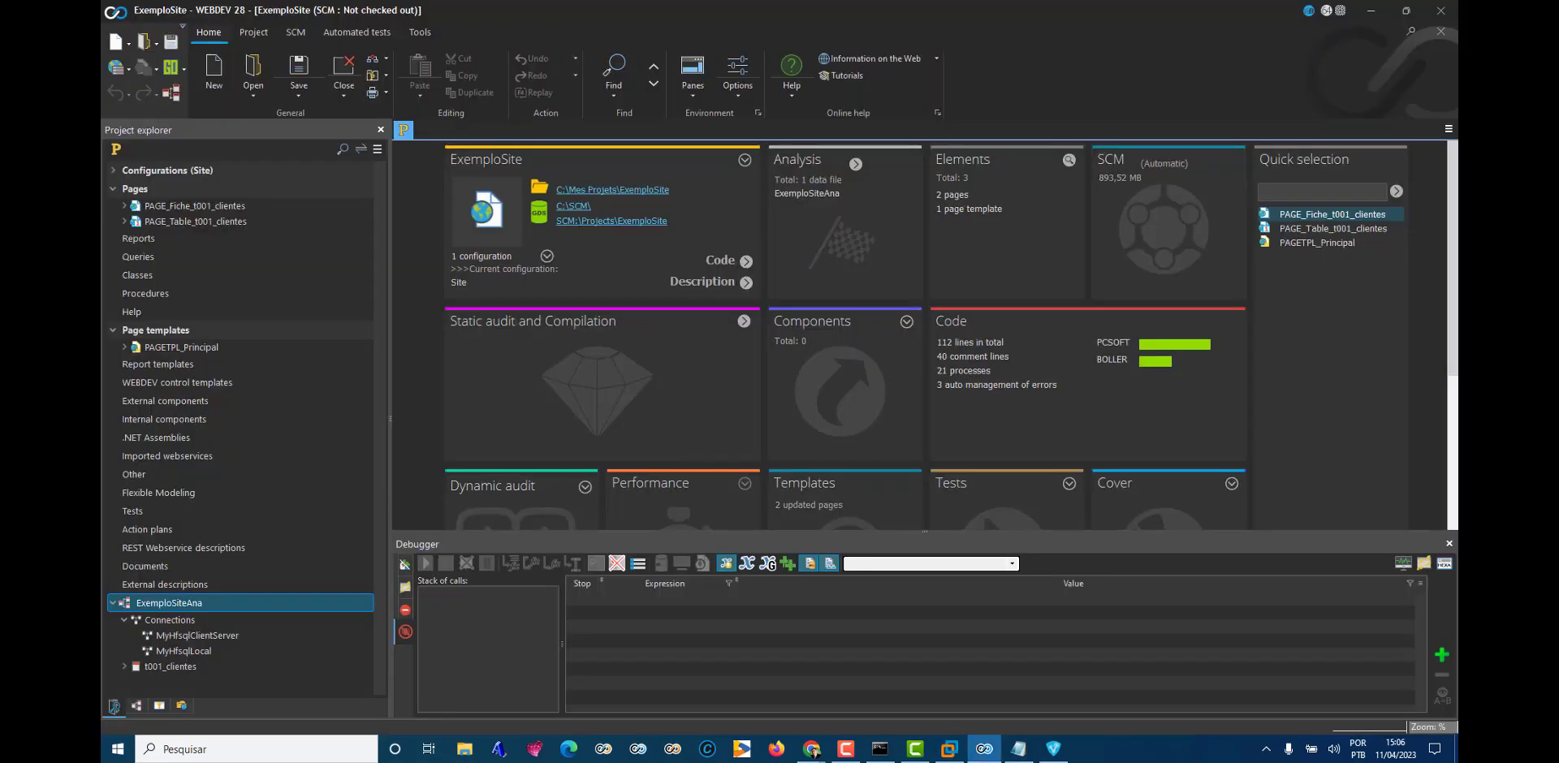
pyautogui.click(194, 206)
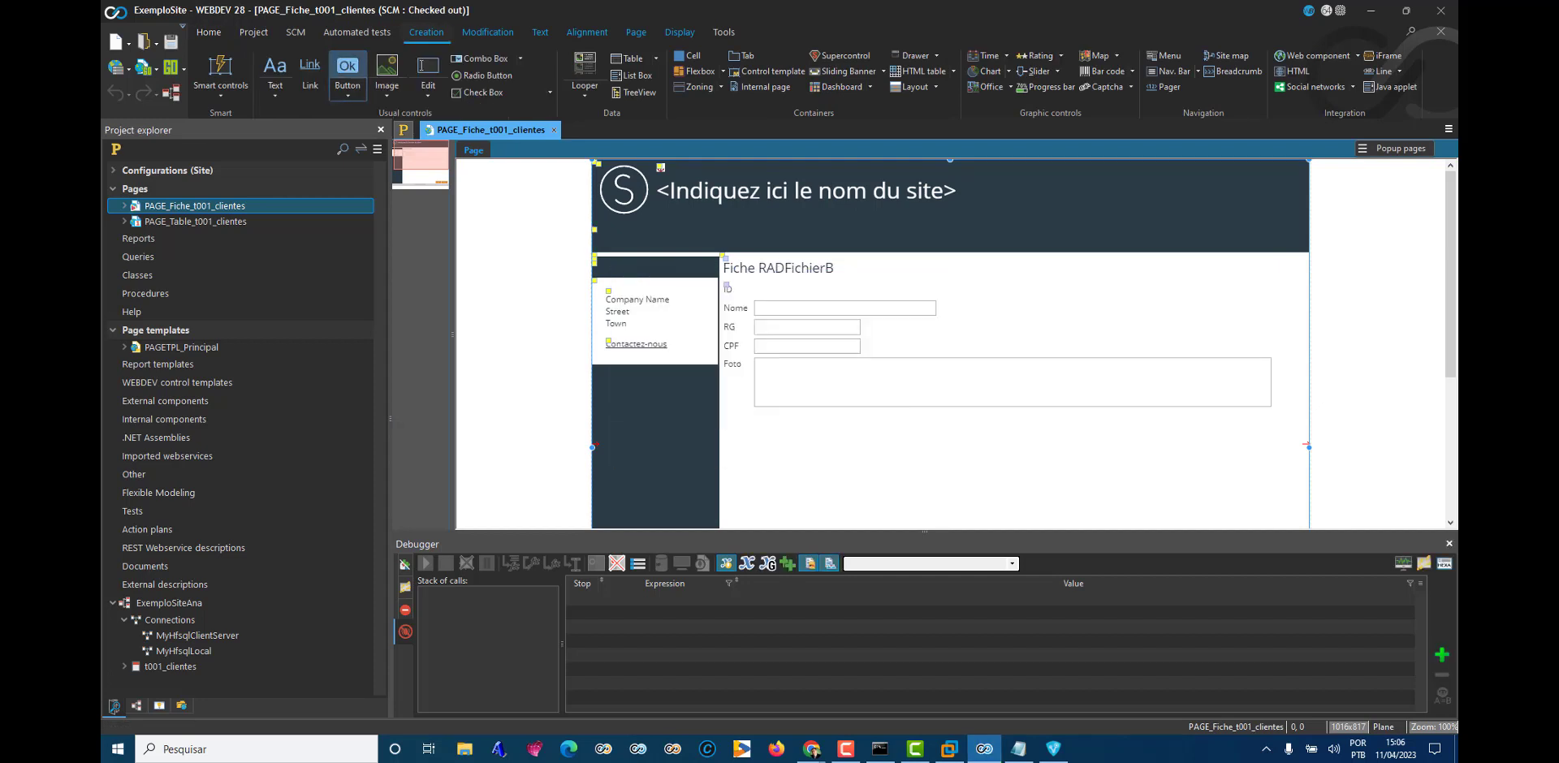
# Place a new 'Botão' button (BTN_NoName1) right of the Name field and open its code.
pyautogui.click(956, 275)
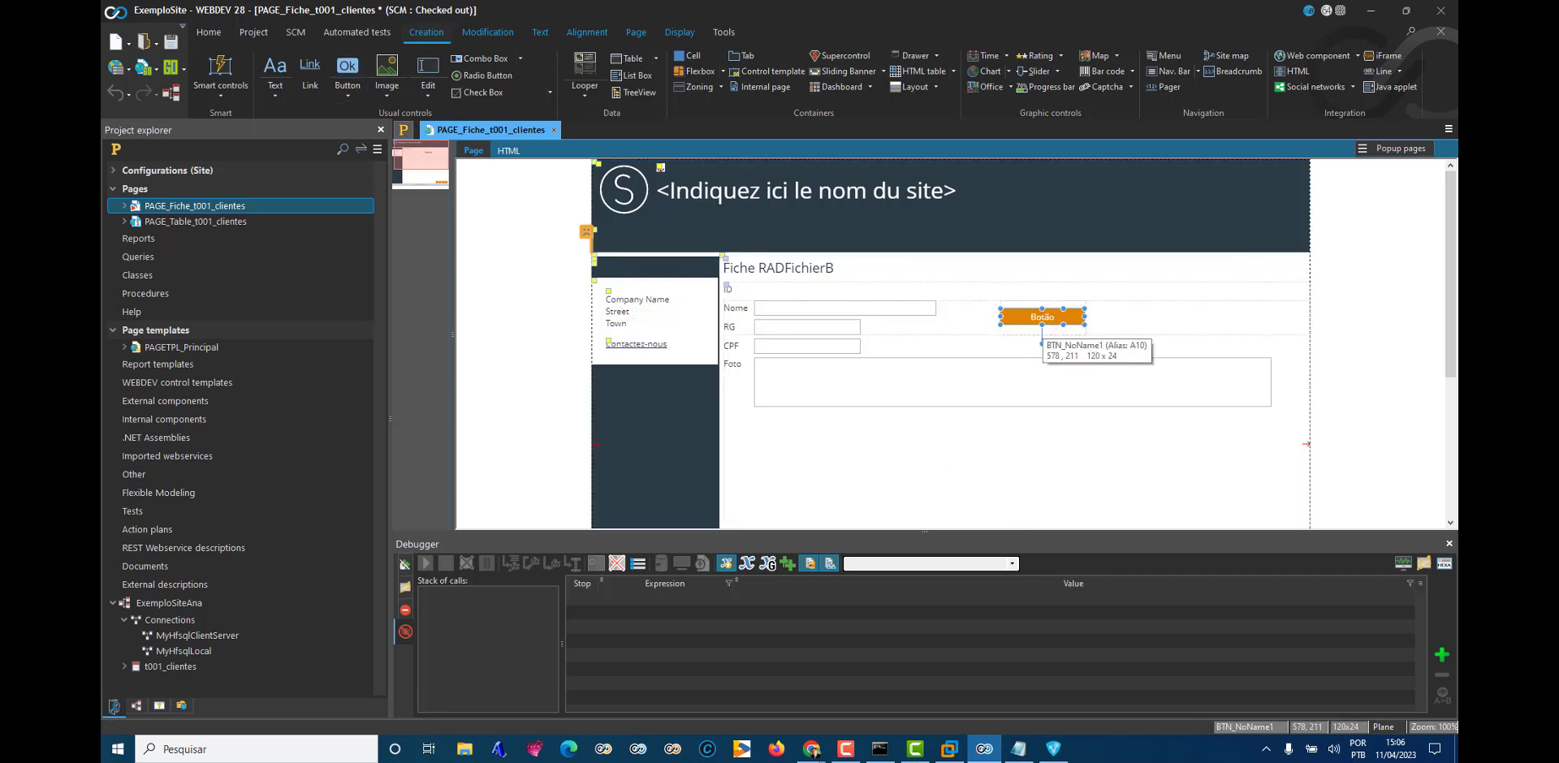
pyautogui.rightClick(1042, 317)
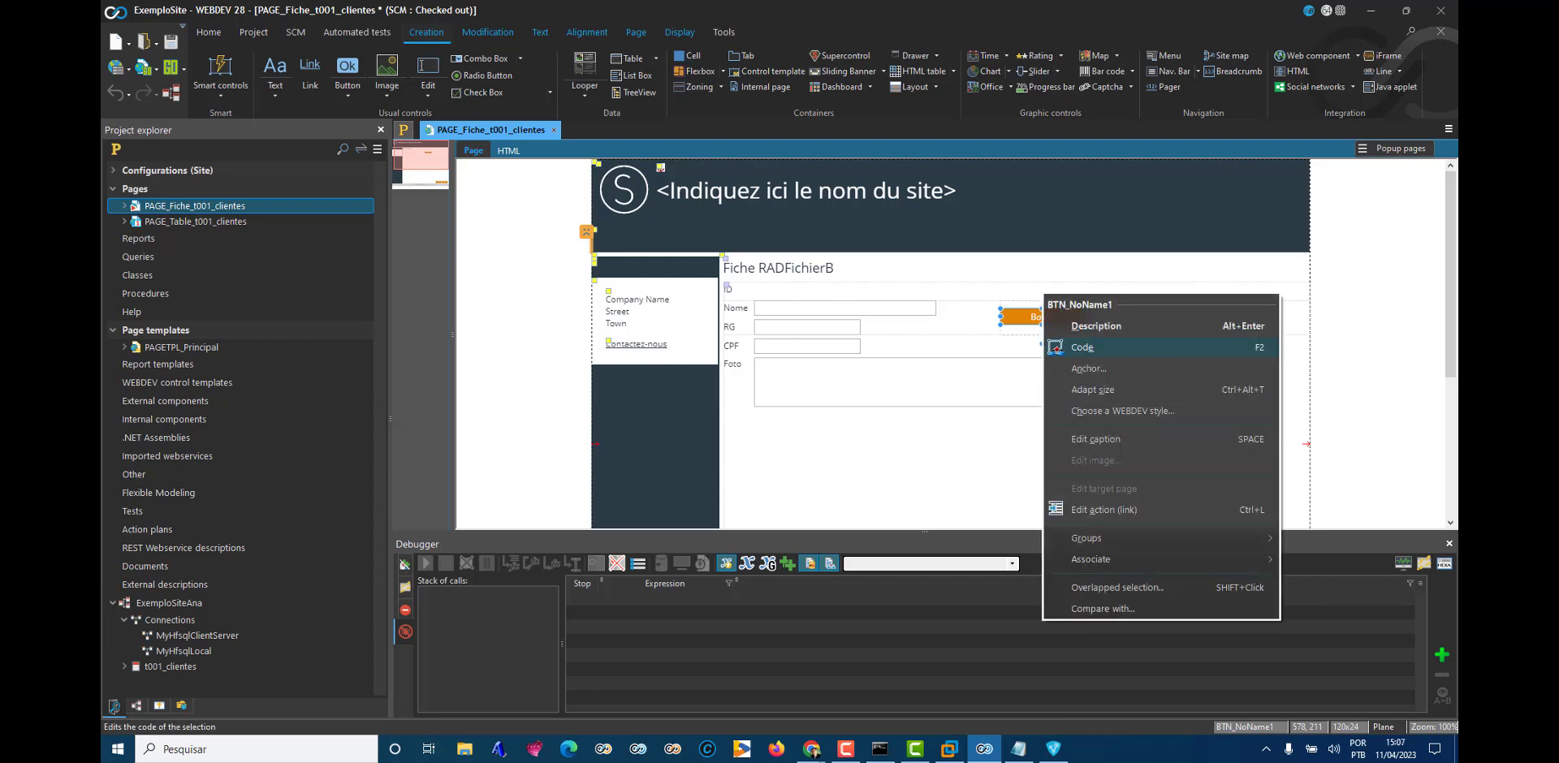
pyautogui.click(1076, 348)
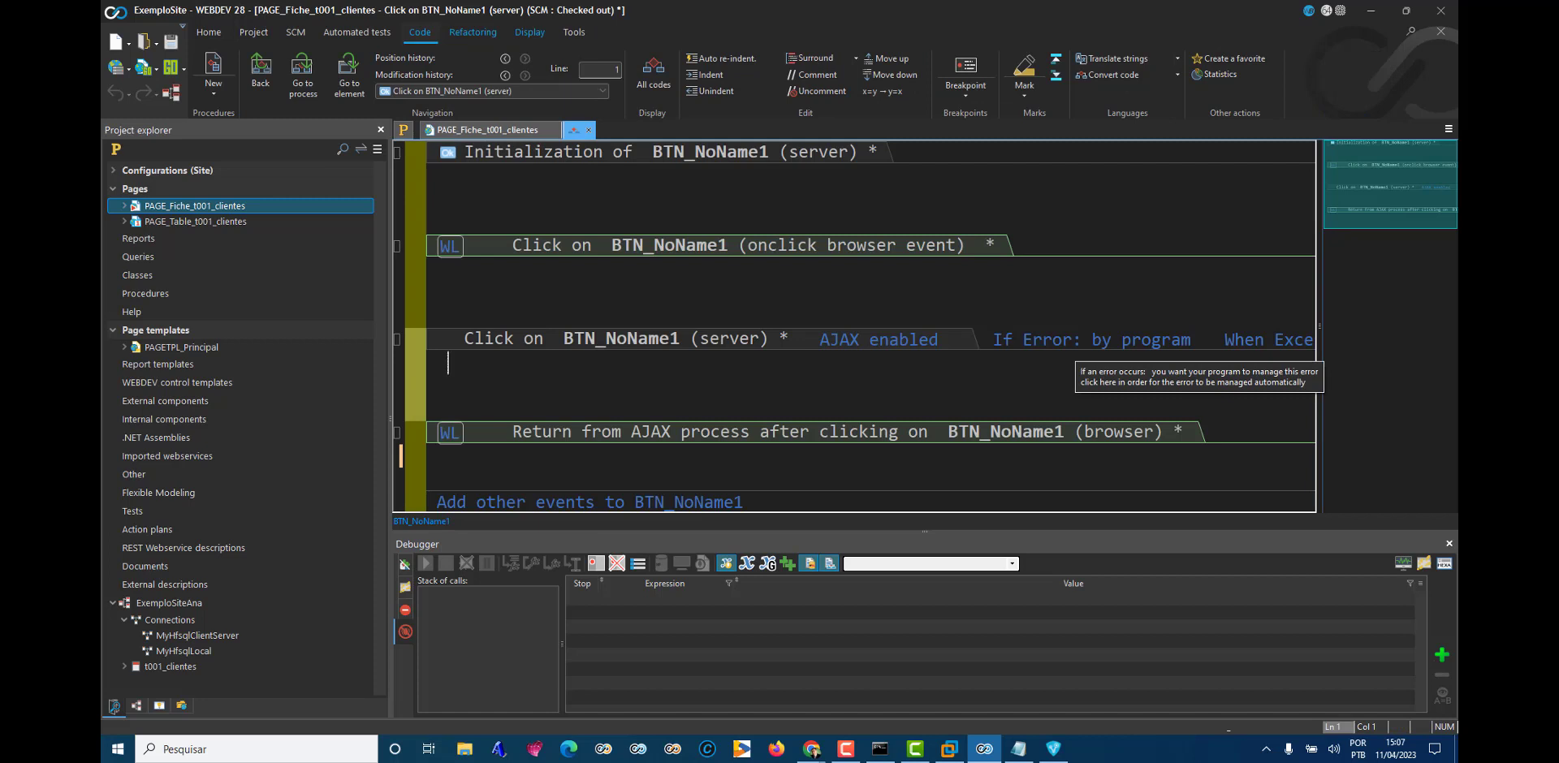
# Write 'tabelacampo is string = GetUUID()' in the button's server click code, then switch to WhatsApp.
pyautogui.write('tabela ')
pyautogui.write('is')
pyautogui.press('BackSpace')
pyautogui.press('BackSpace')
pyautogui.press('BackSpace')
pyautogui.press('BackSpace')
pyautogui.write('camp')
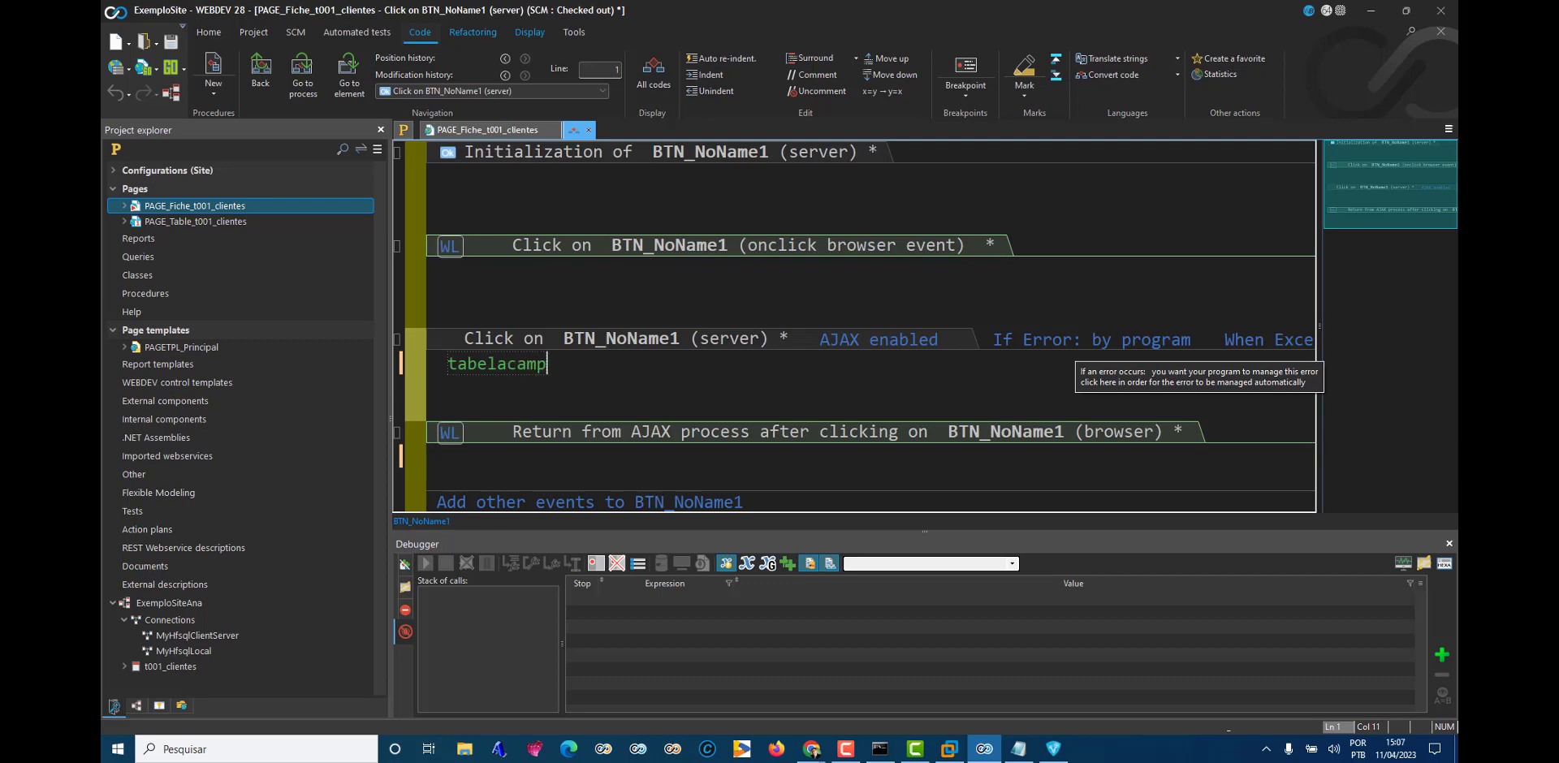
pyautogui.write('o is In')
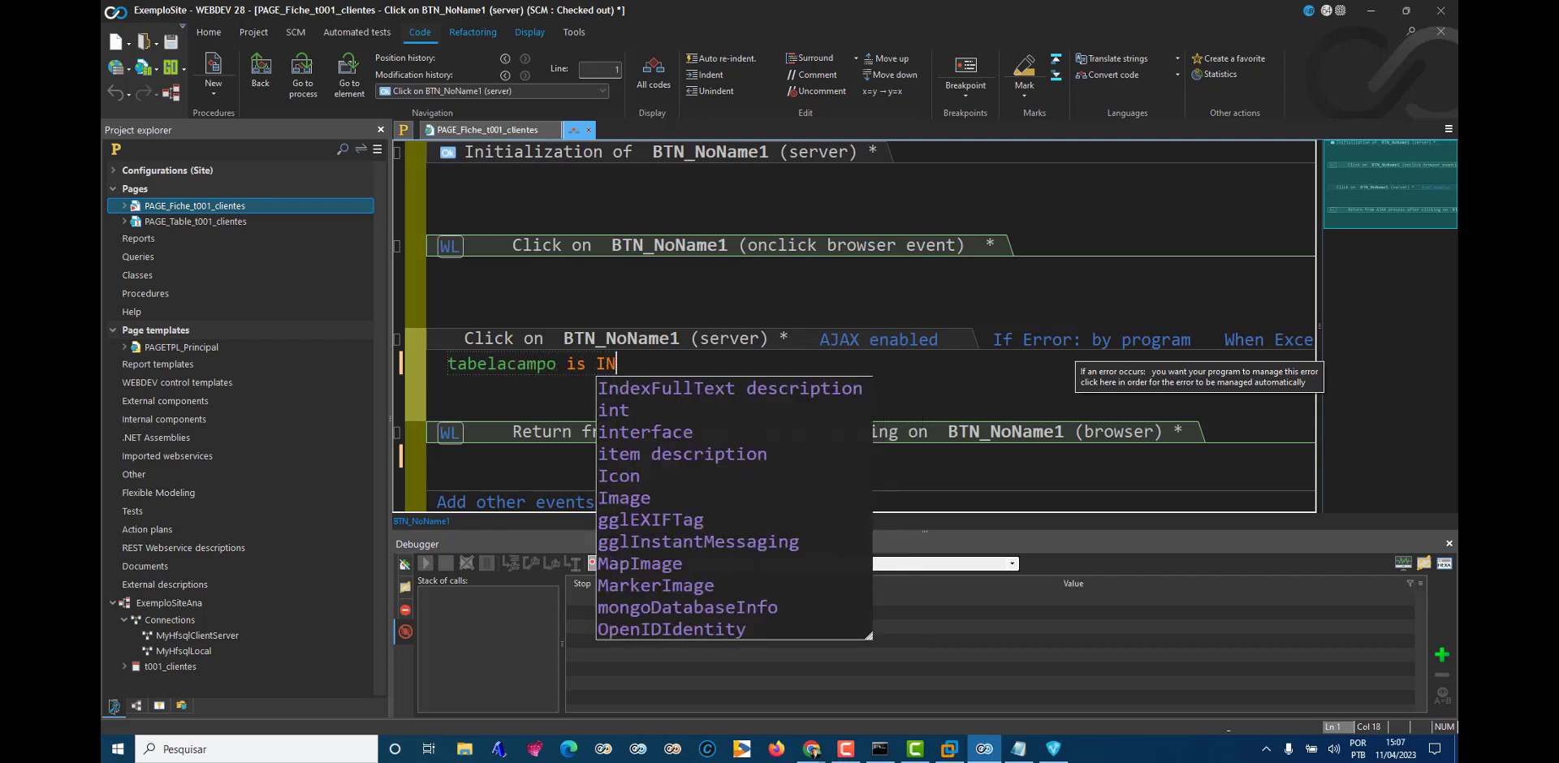
pyautogui.press('BackSpace')
pyautogui.press('BackSpace')
pyautogui.write('stri')
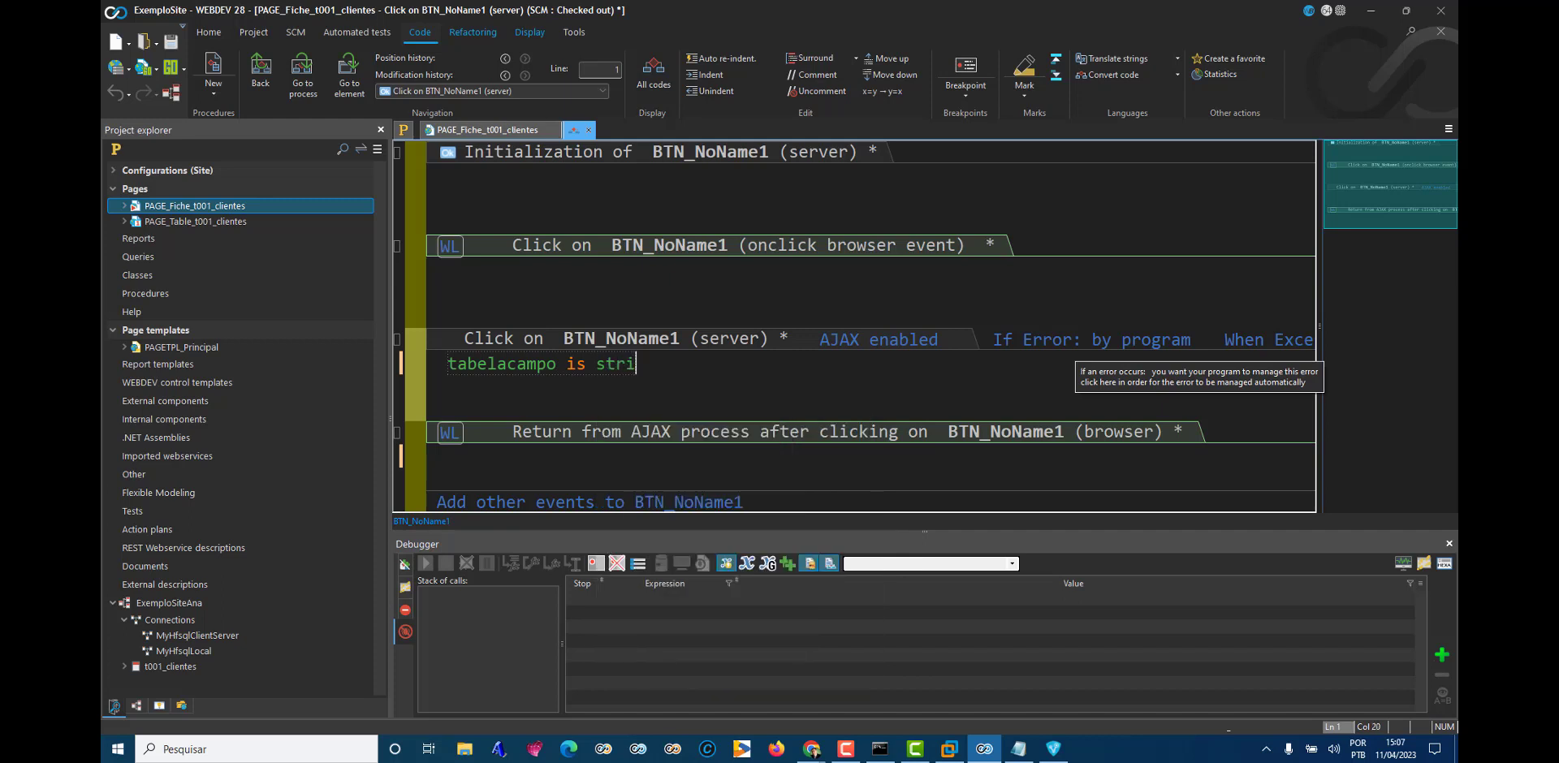
pyautogui.write('ng = getuuid')
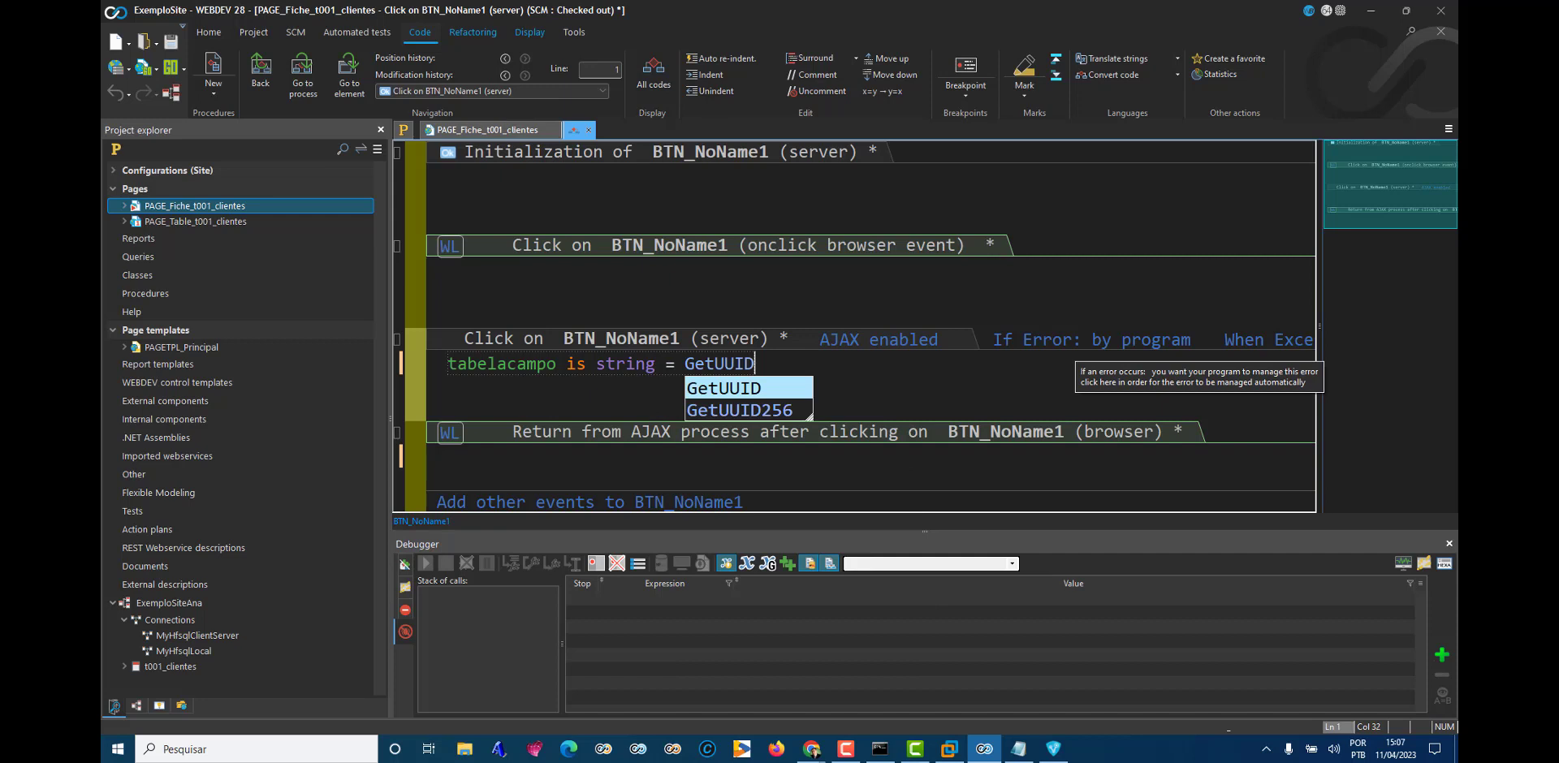
pyautogui.press('Down')
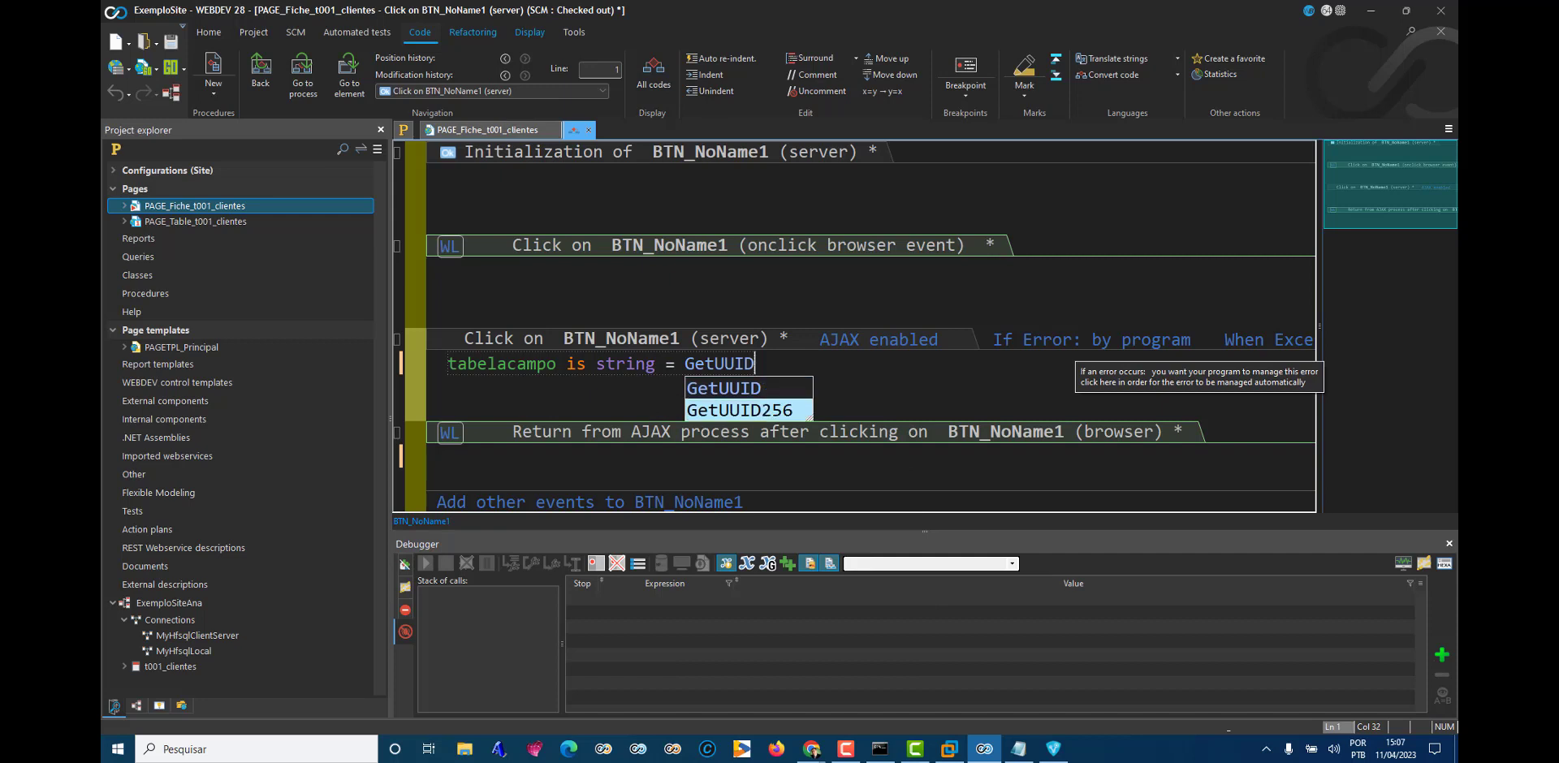
pyautogui.write('()')
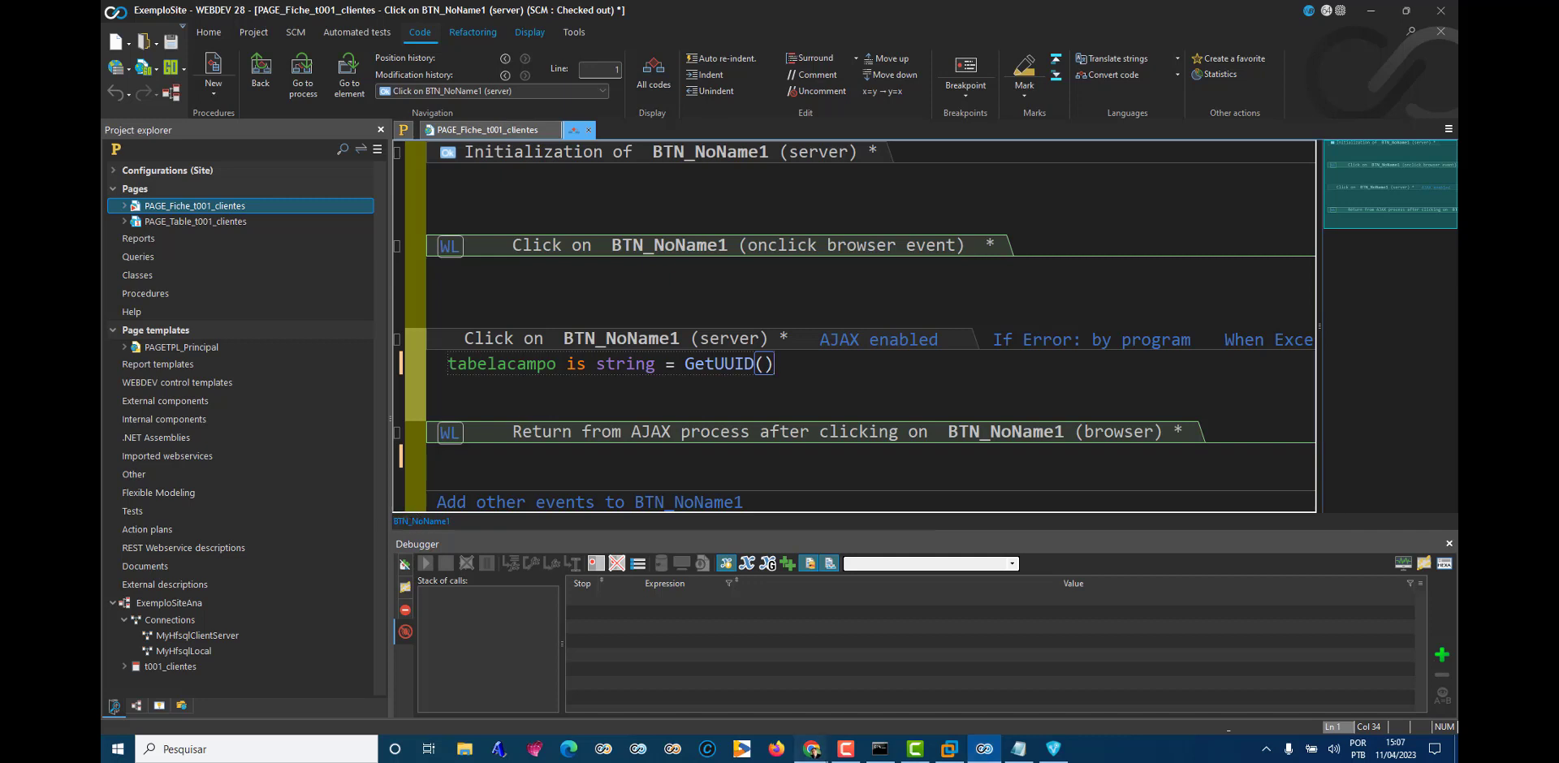
pyautogui.moveTo(812, 748)
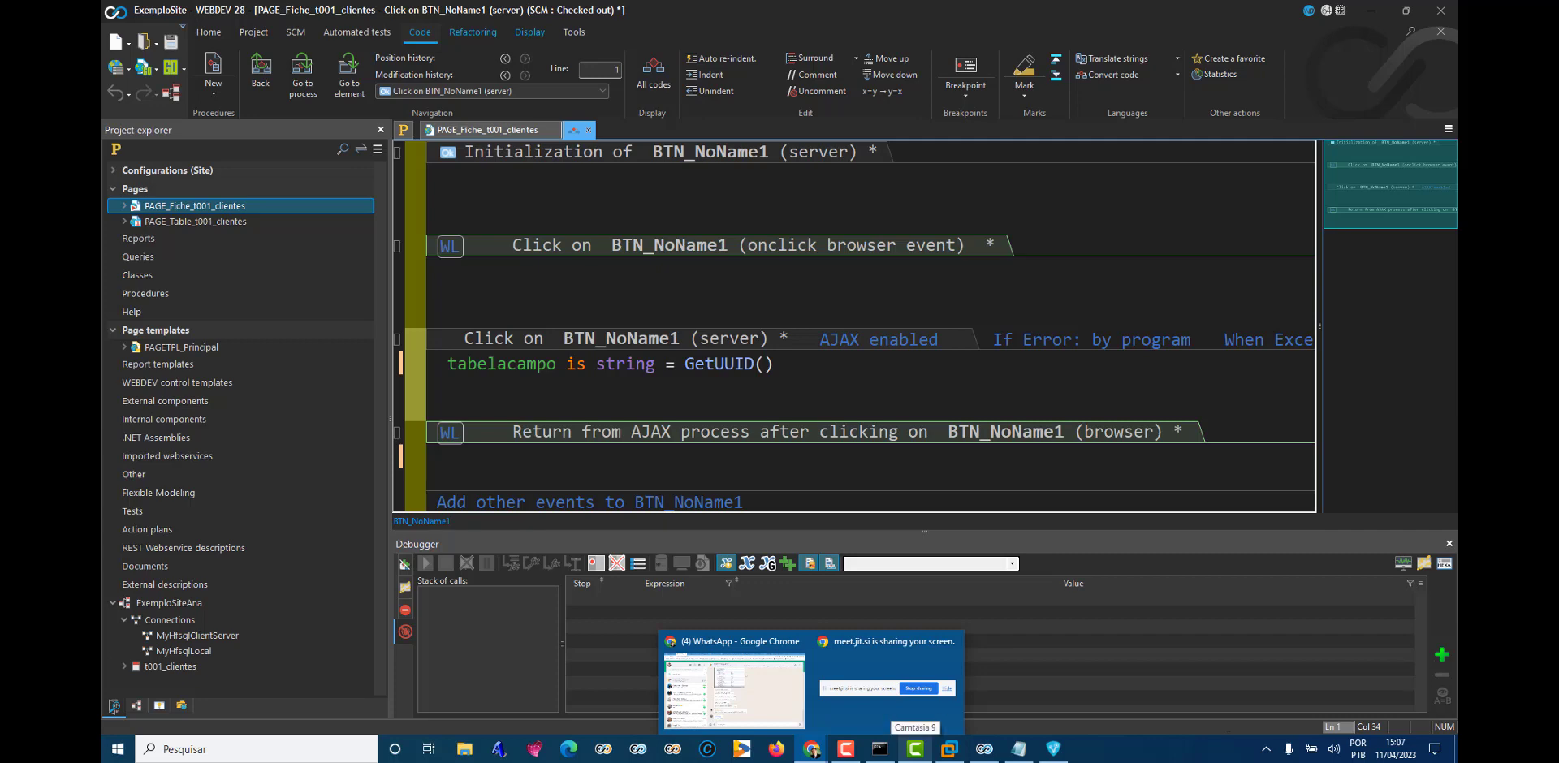
pyautogui.click(733, 690)
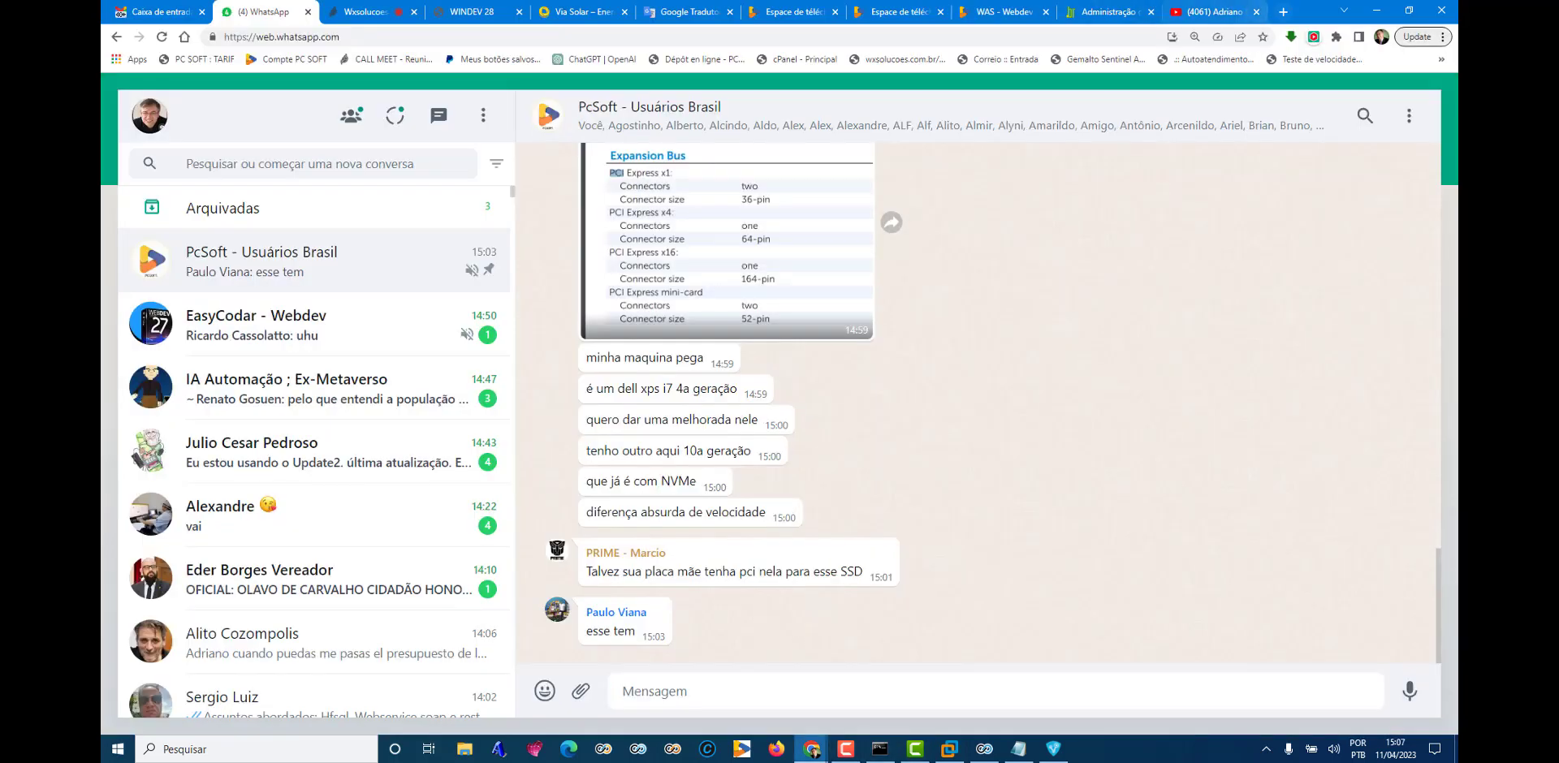
# Open a new Chrome tab, glance at the WhatsApp and Jitsi meeting tabs, then return to it.
pyautogui.click(1283, 11)
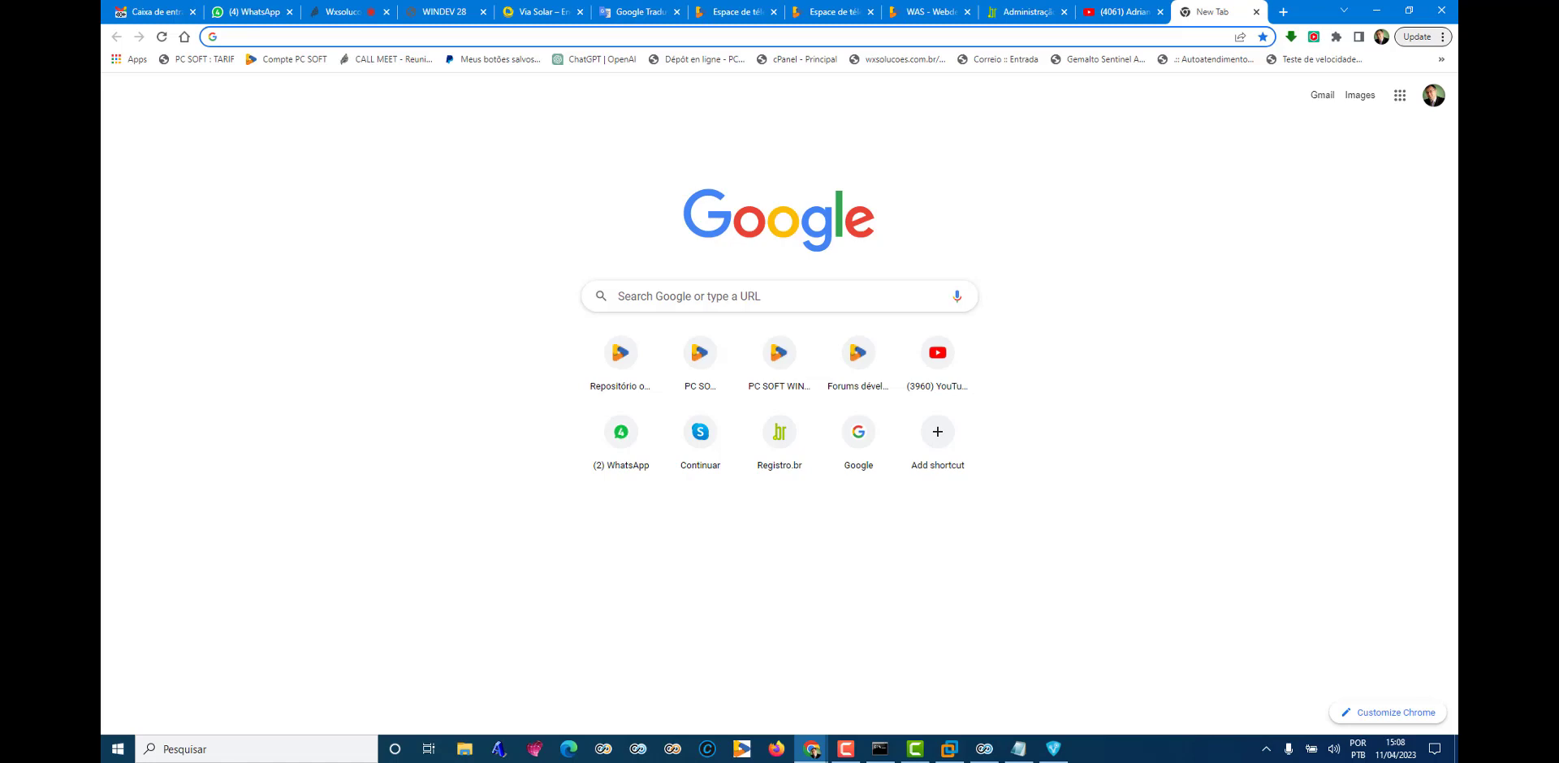
pyautogui.click(248, 11)
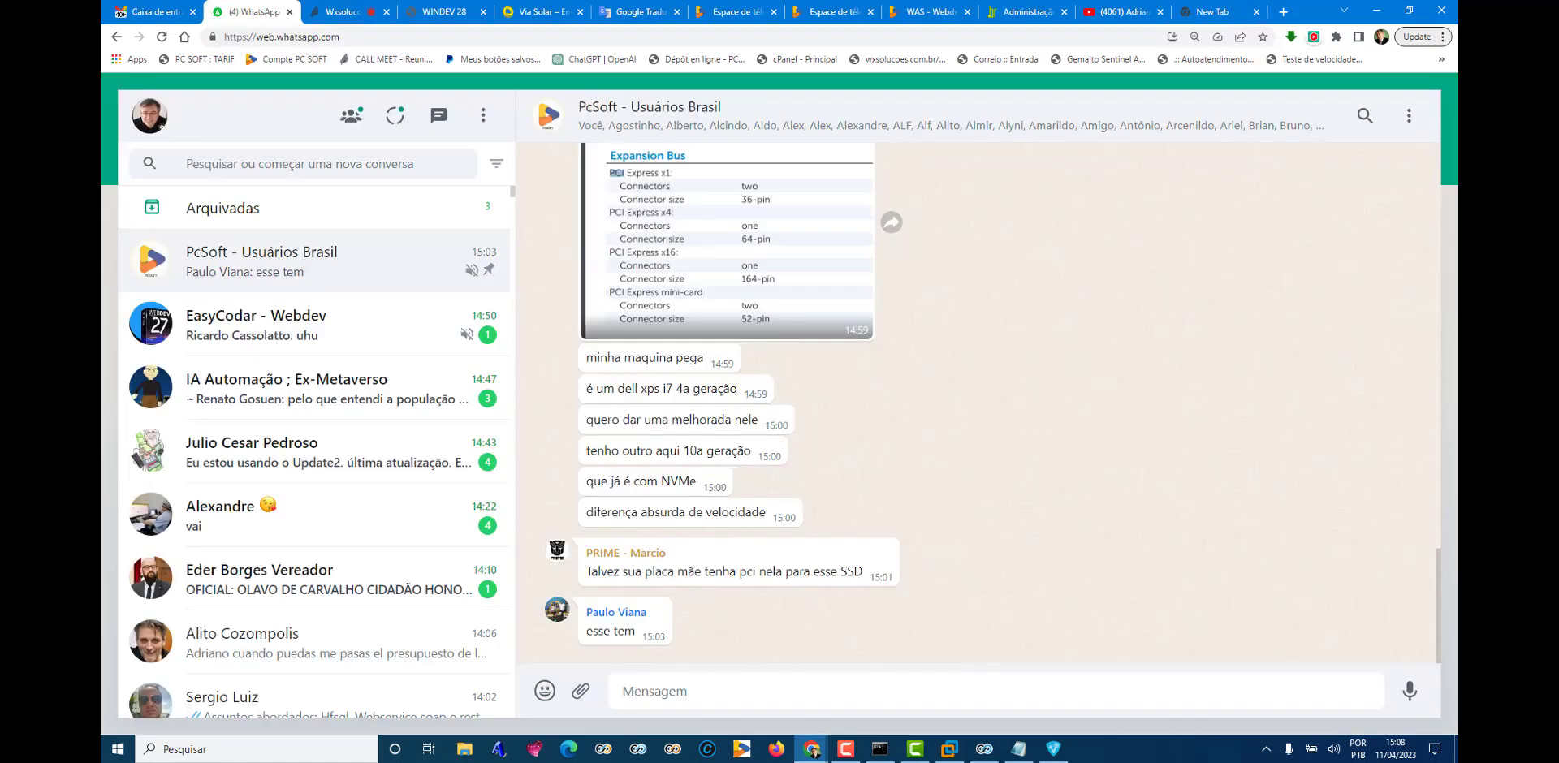
pyautogui.click(337, 12)
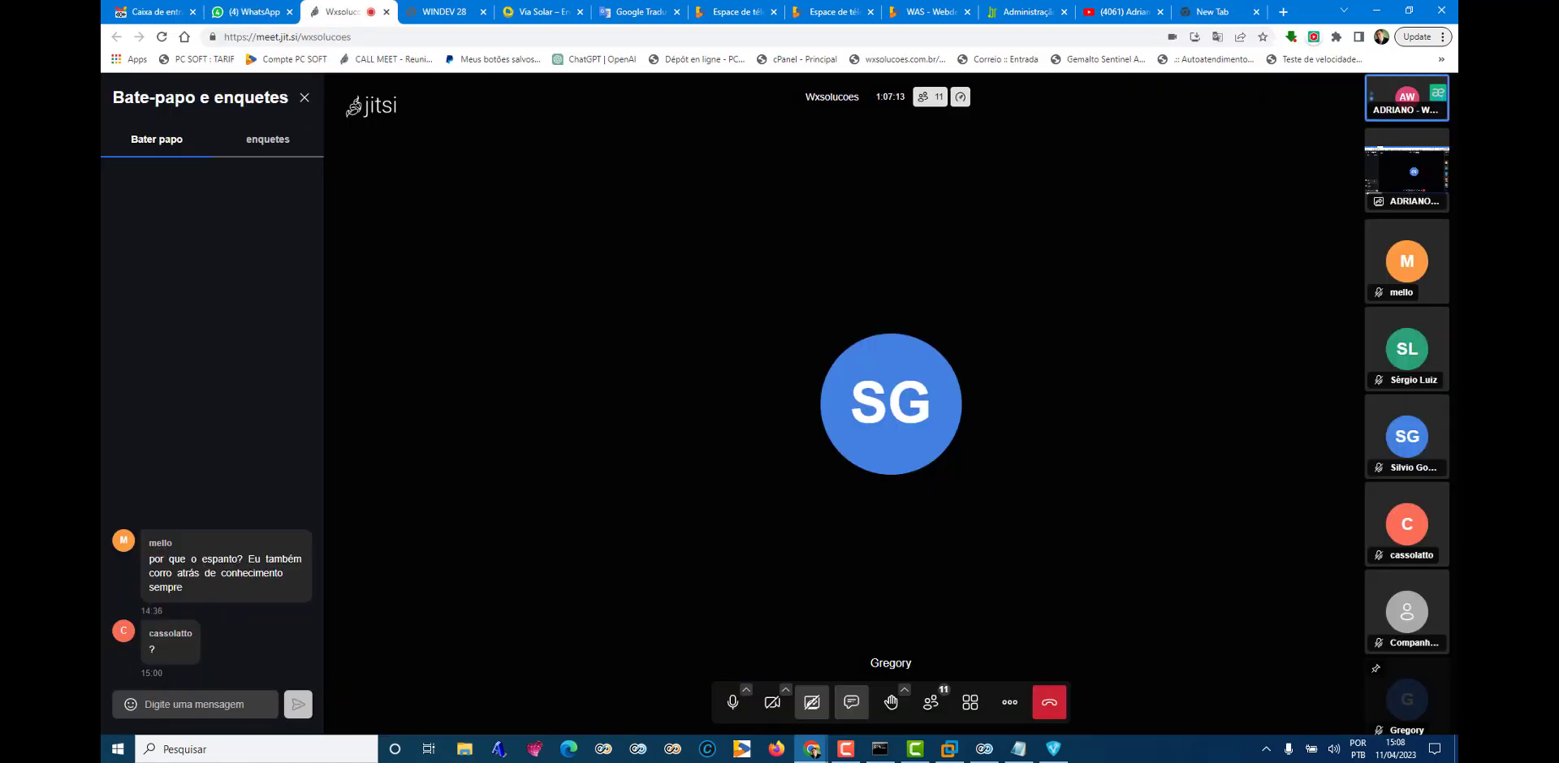
pyautogui.click(248, 11)
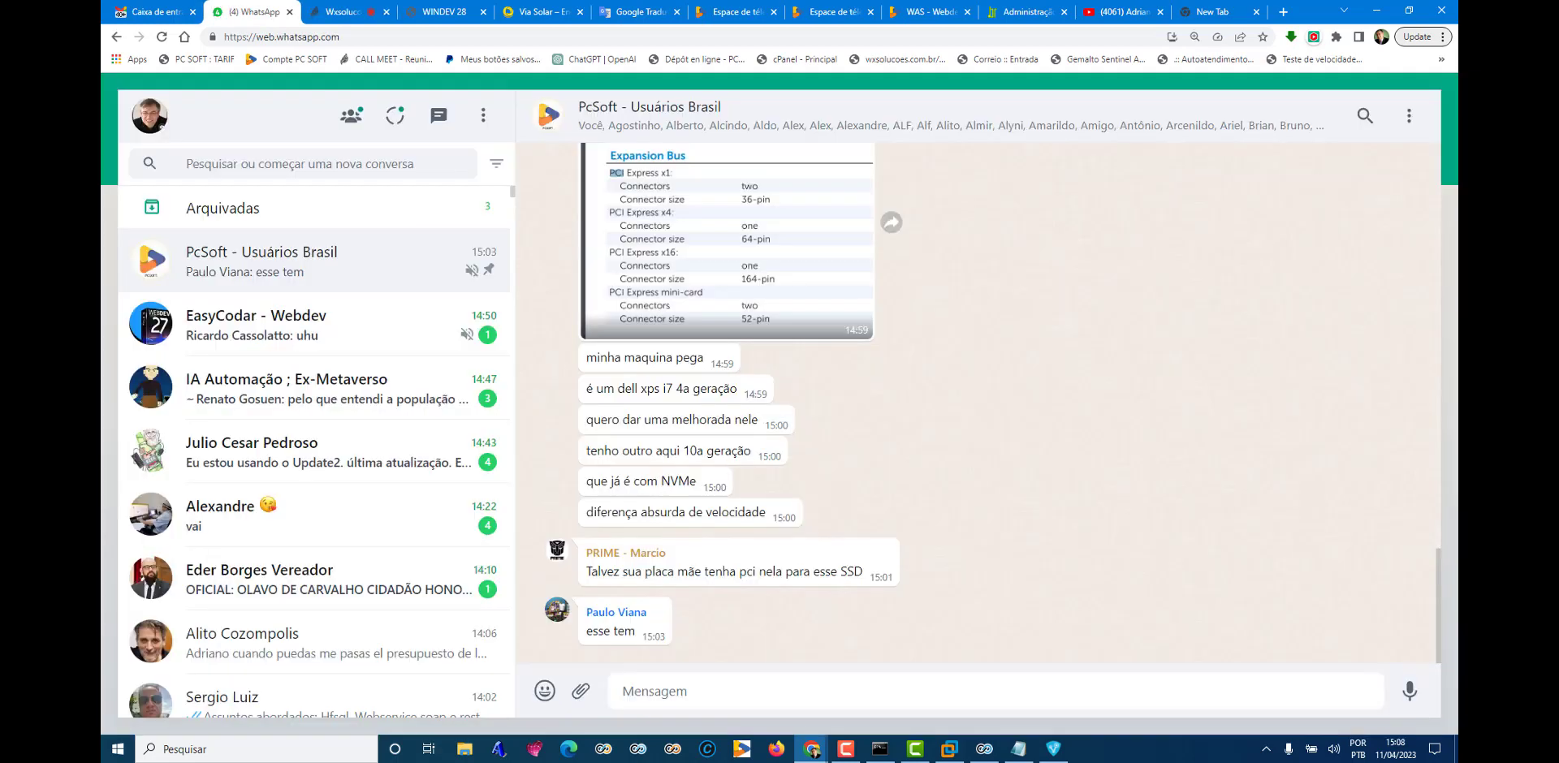
pyautogui.click(1211, 11)
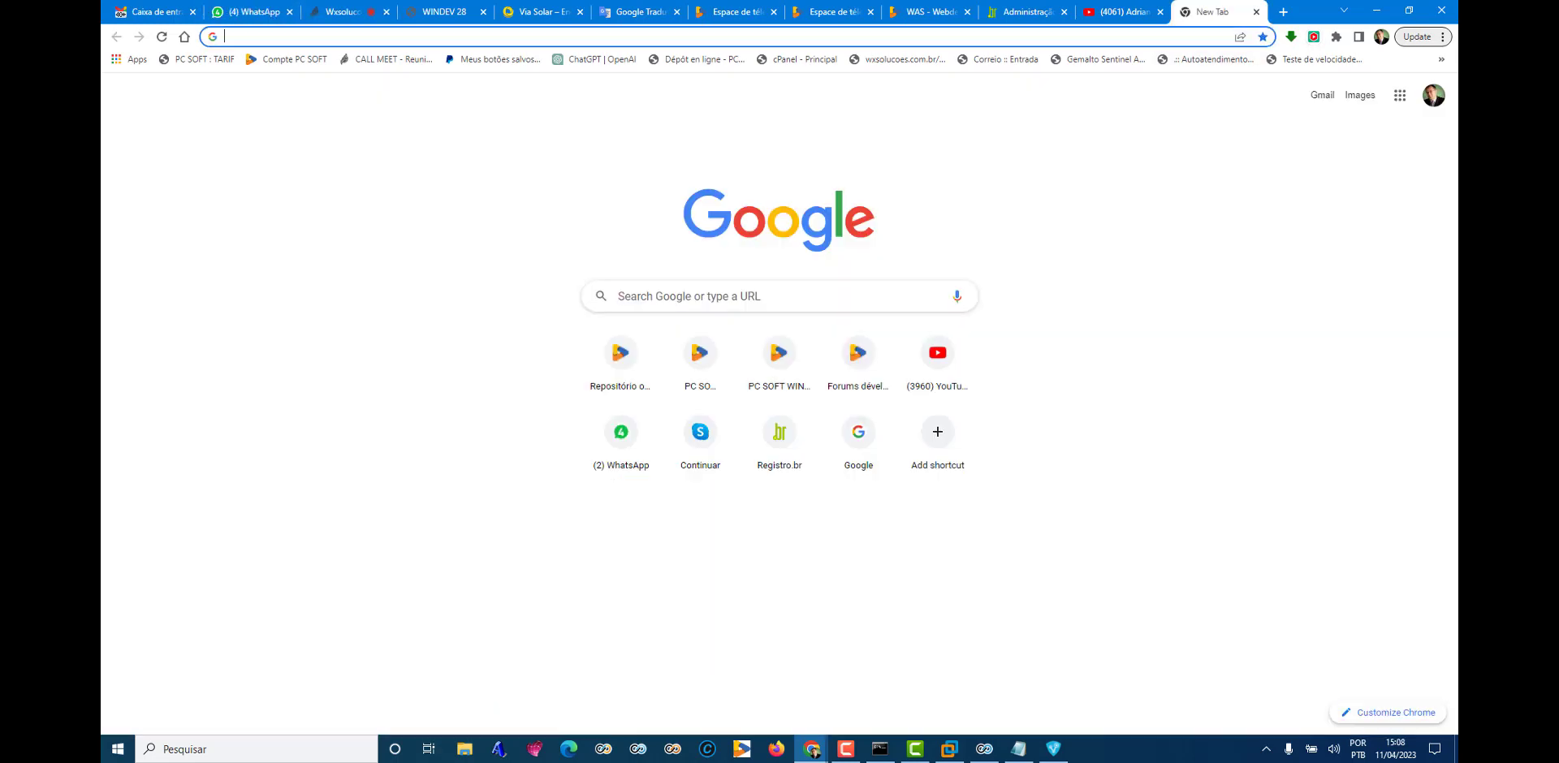
# Go to help.windev.com and search the online documentation for getuuid.
pyautogui.hotkey('ctrl', 'l')
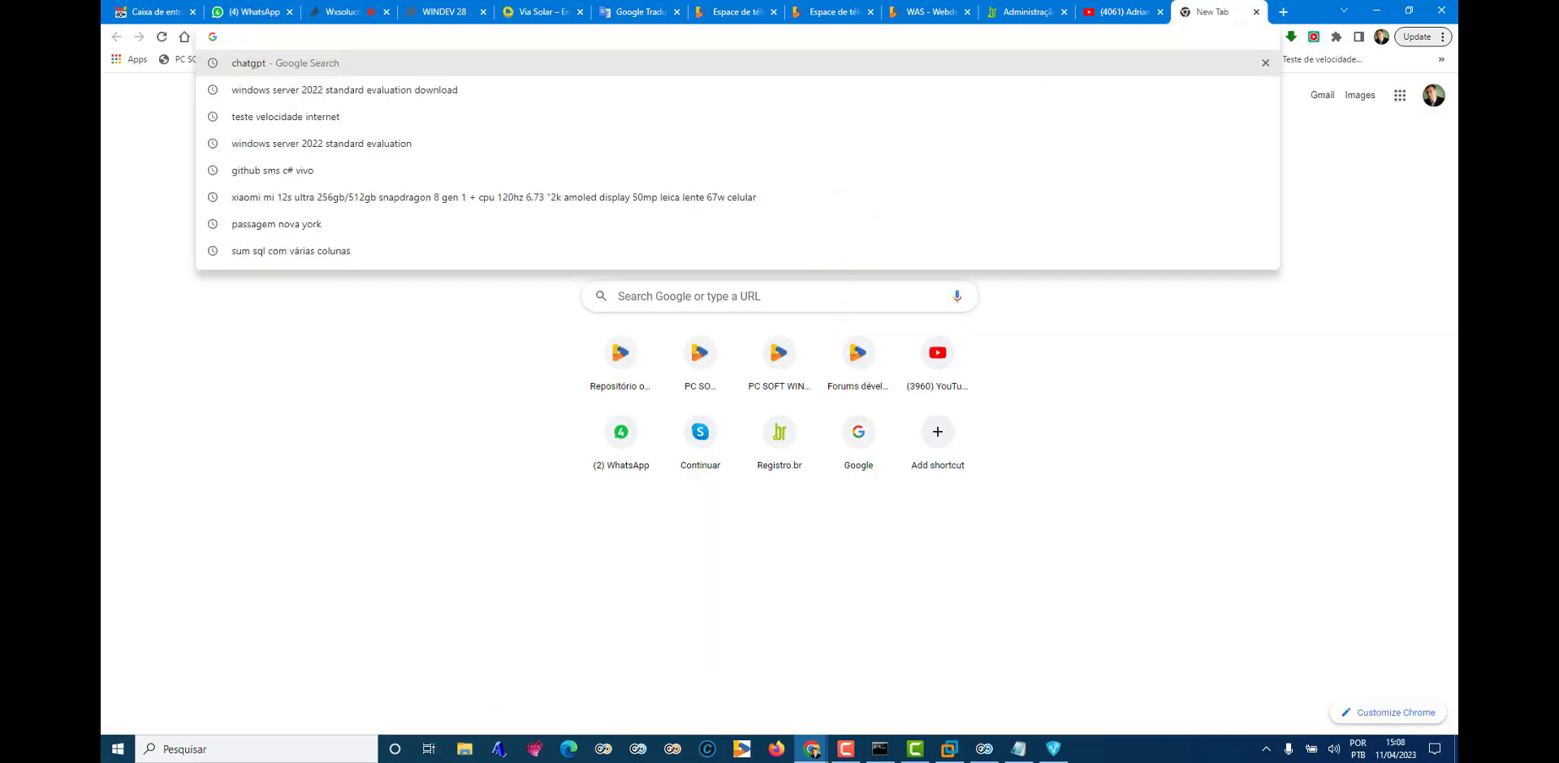
pyautogui.write('help')
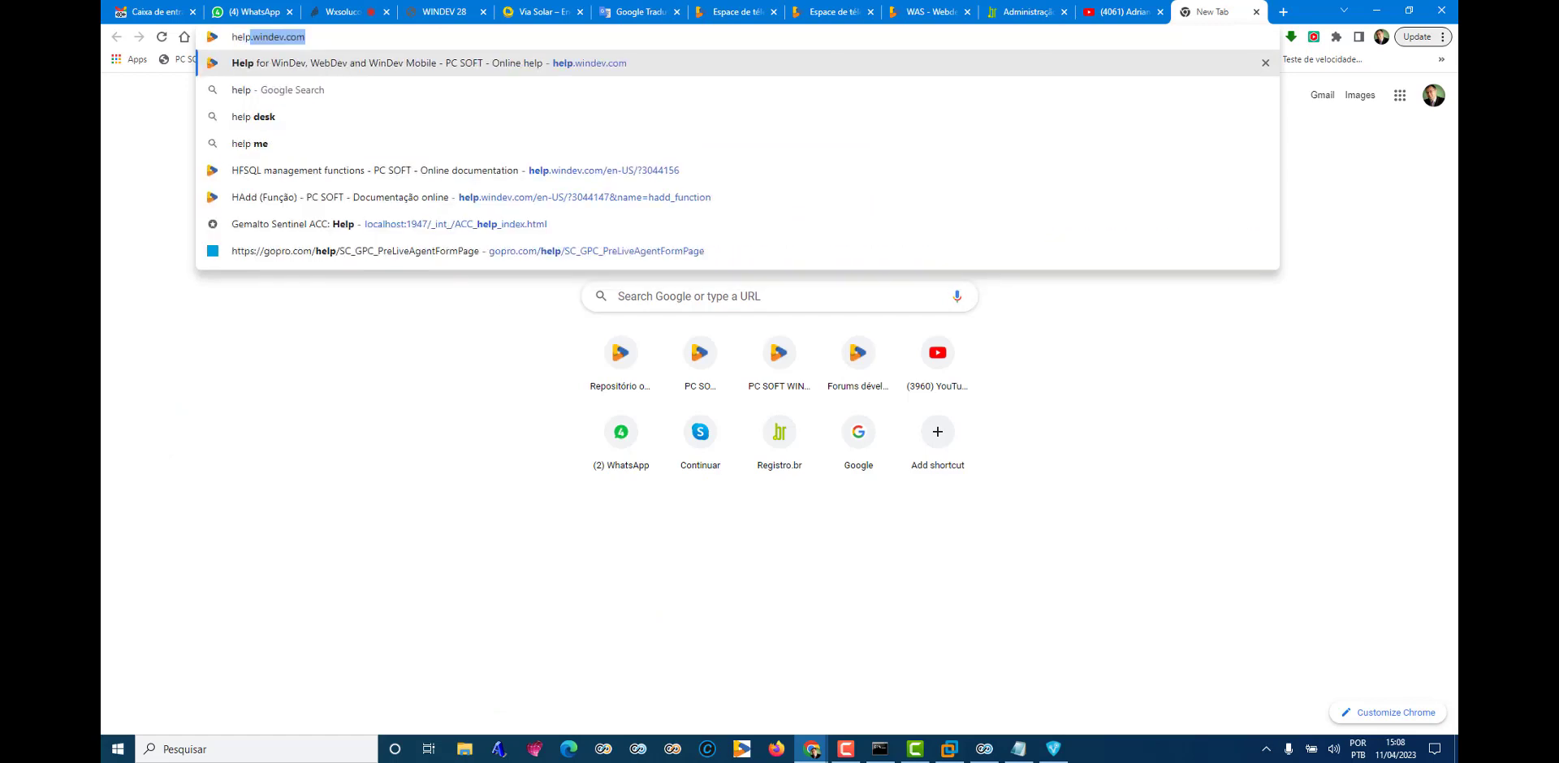
pyautogui.press('Return')
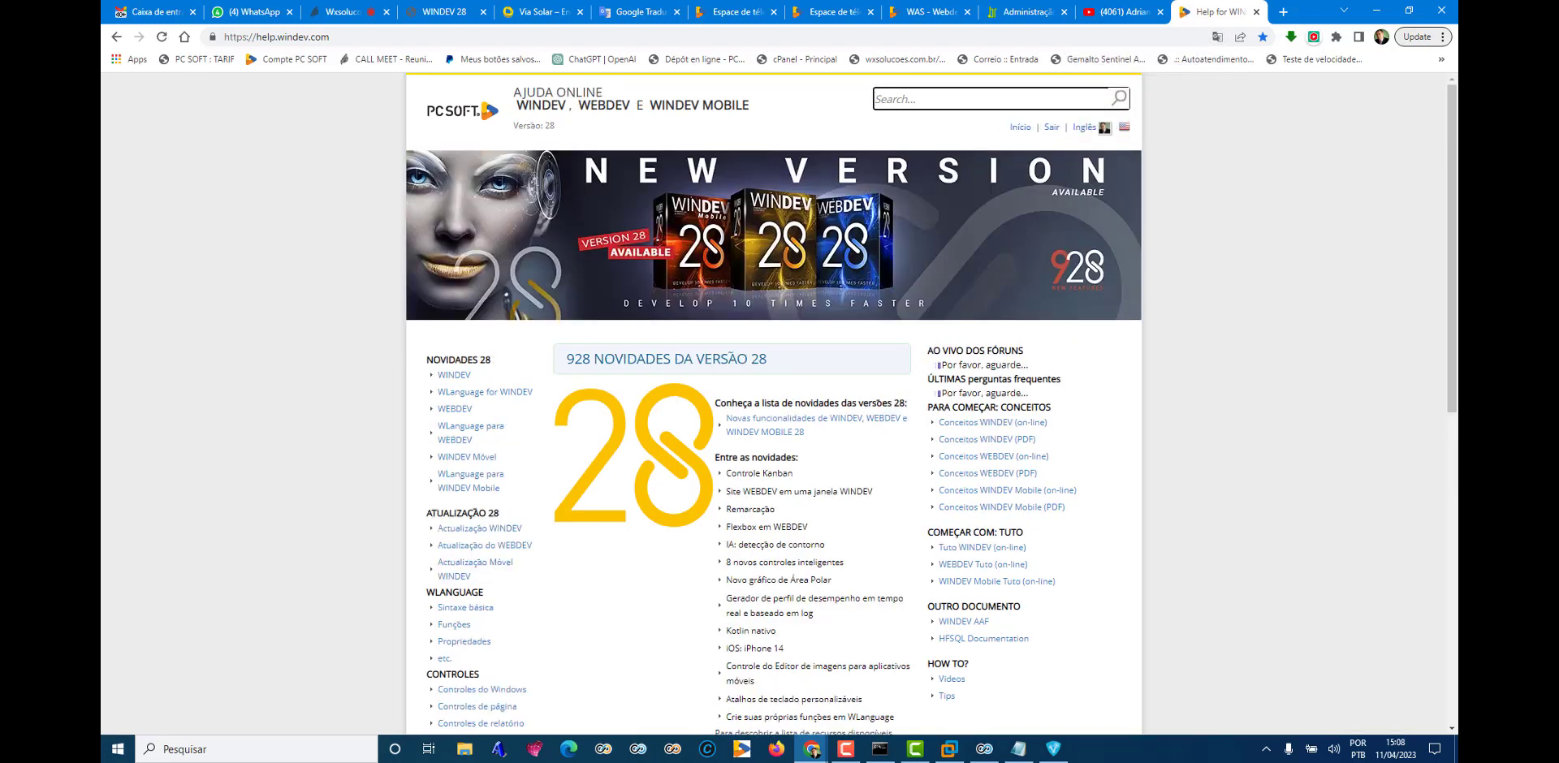
pyautogui.write('getuuid')
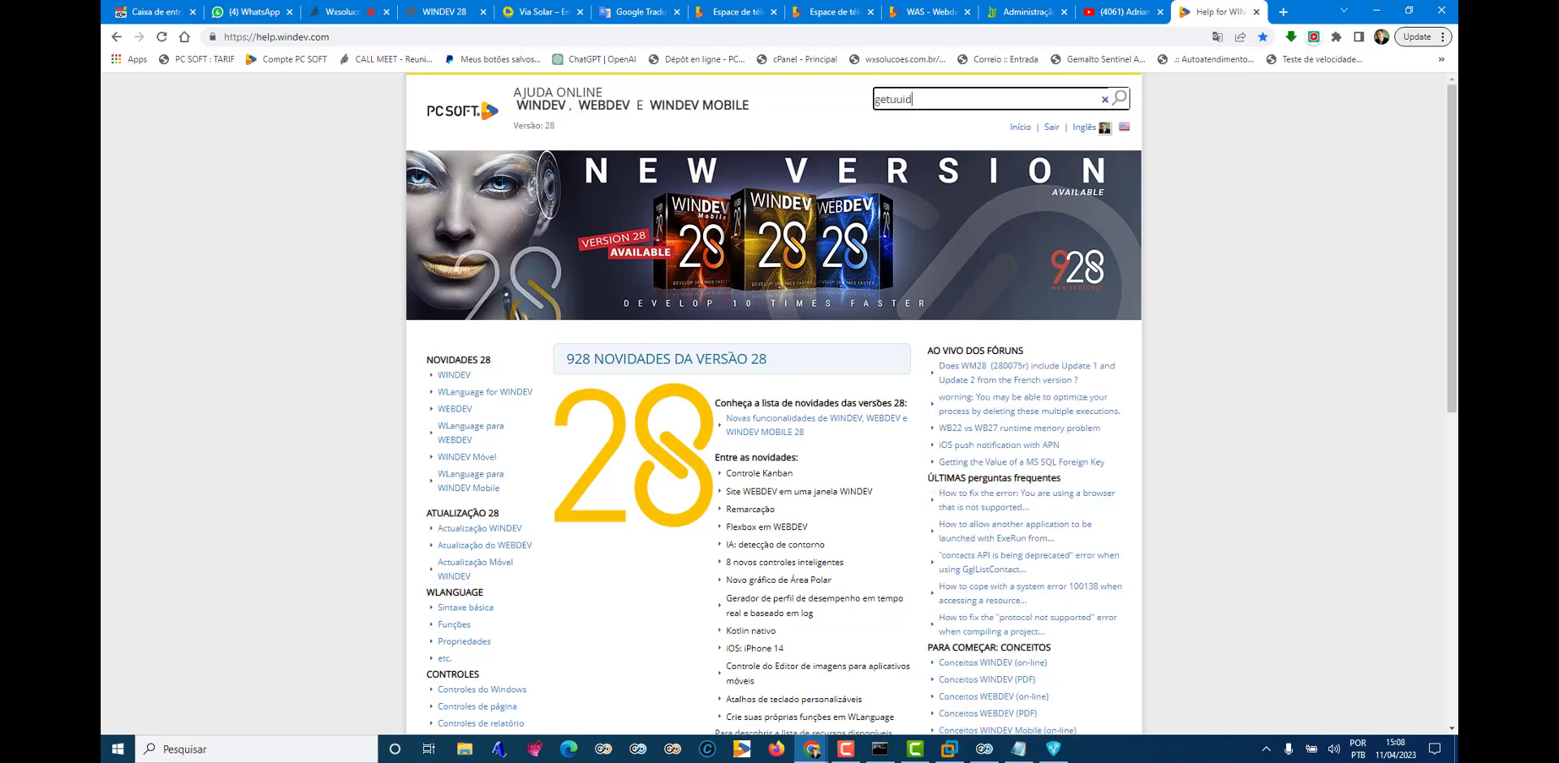
pyautogui.press('Return')
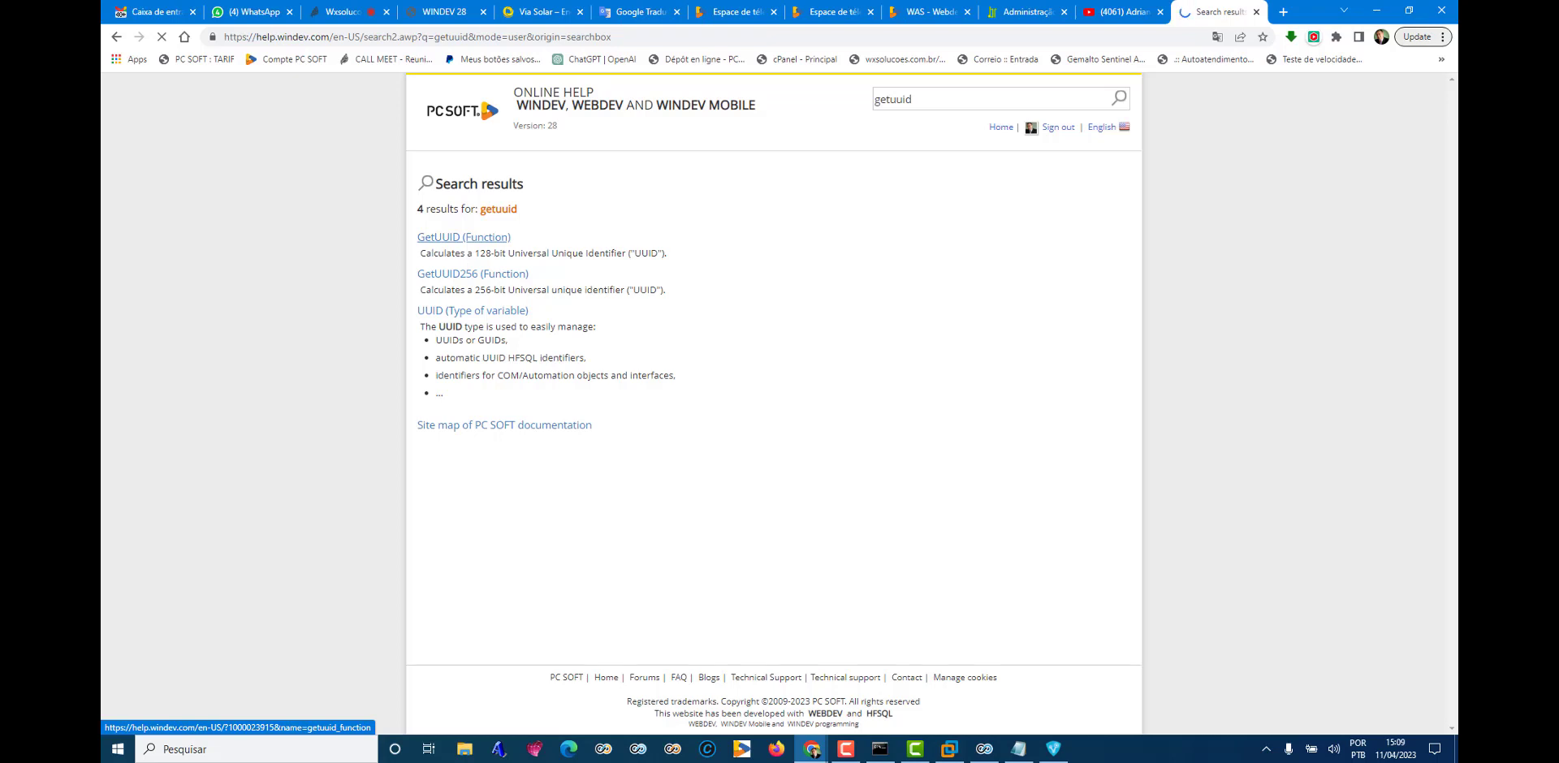
# Open the GetUUID (Function) reference, select its syntax line, then bring up the WINSERVER2022_A VM.
pyautogui.click(464, 237)
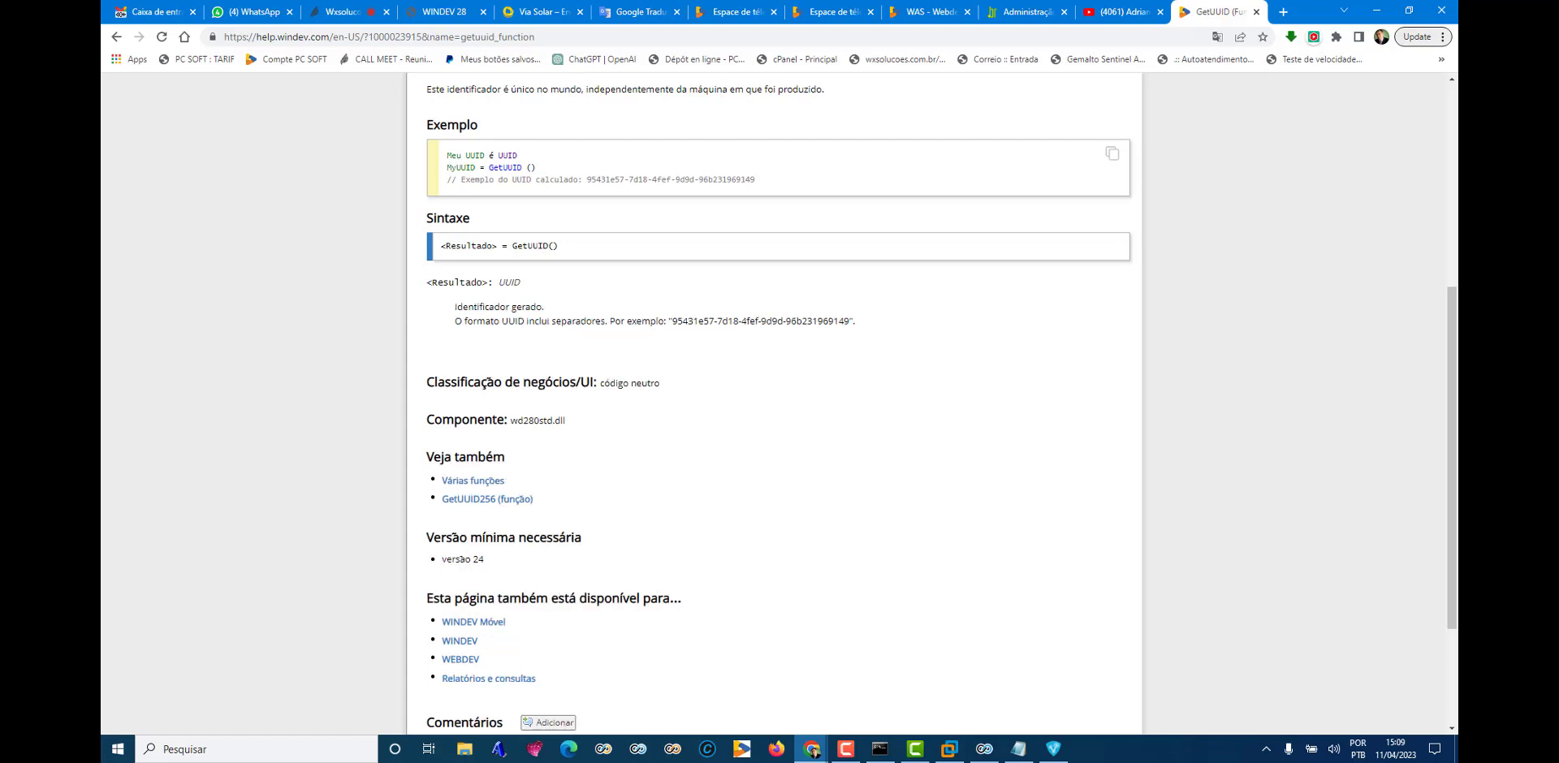
pyautogui.moveTo(560, 246); pyautogui.dragTo(441, 246)
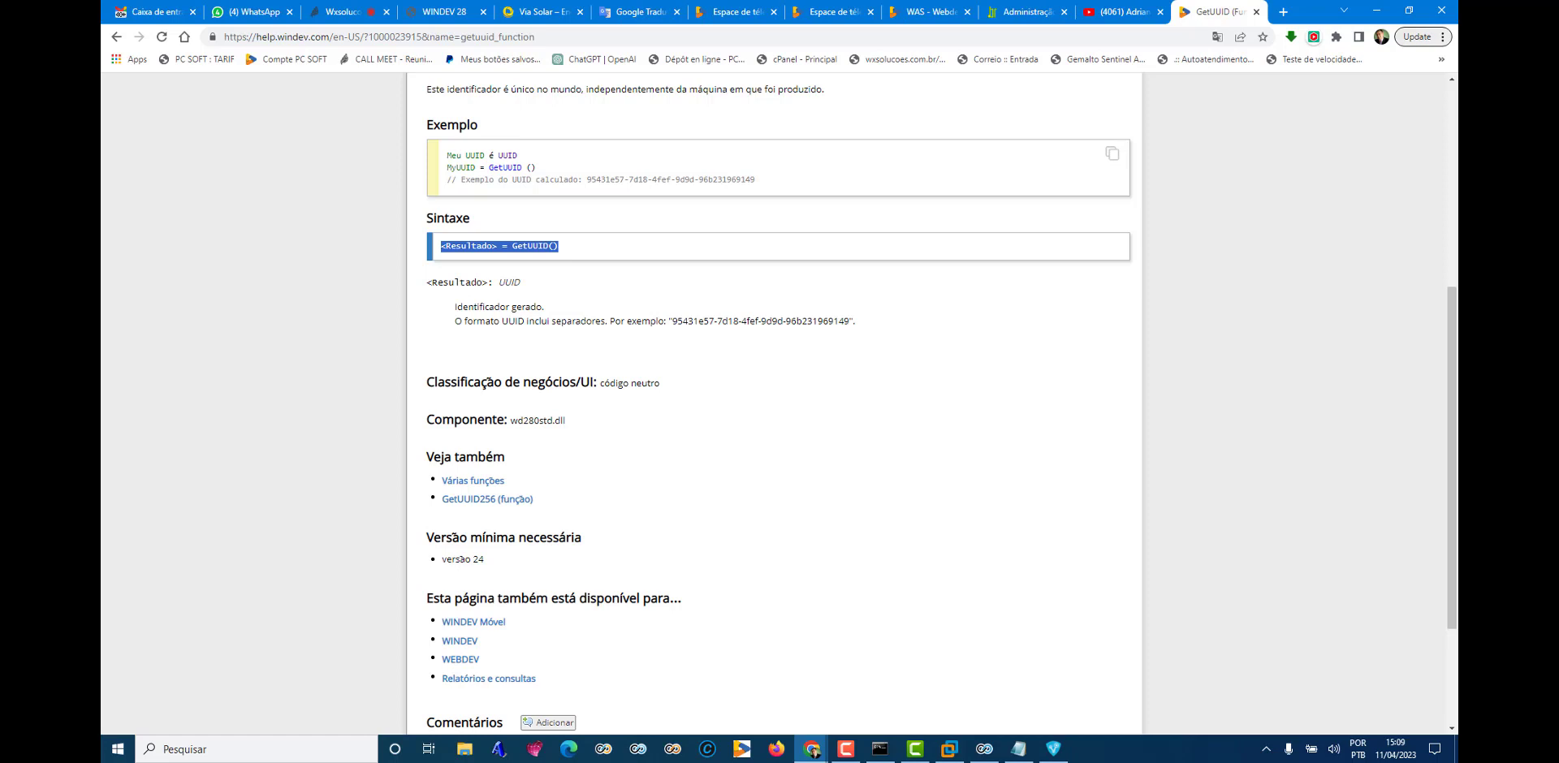
pyautogui.click(942, 654)
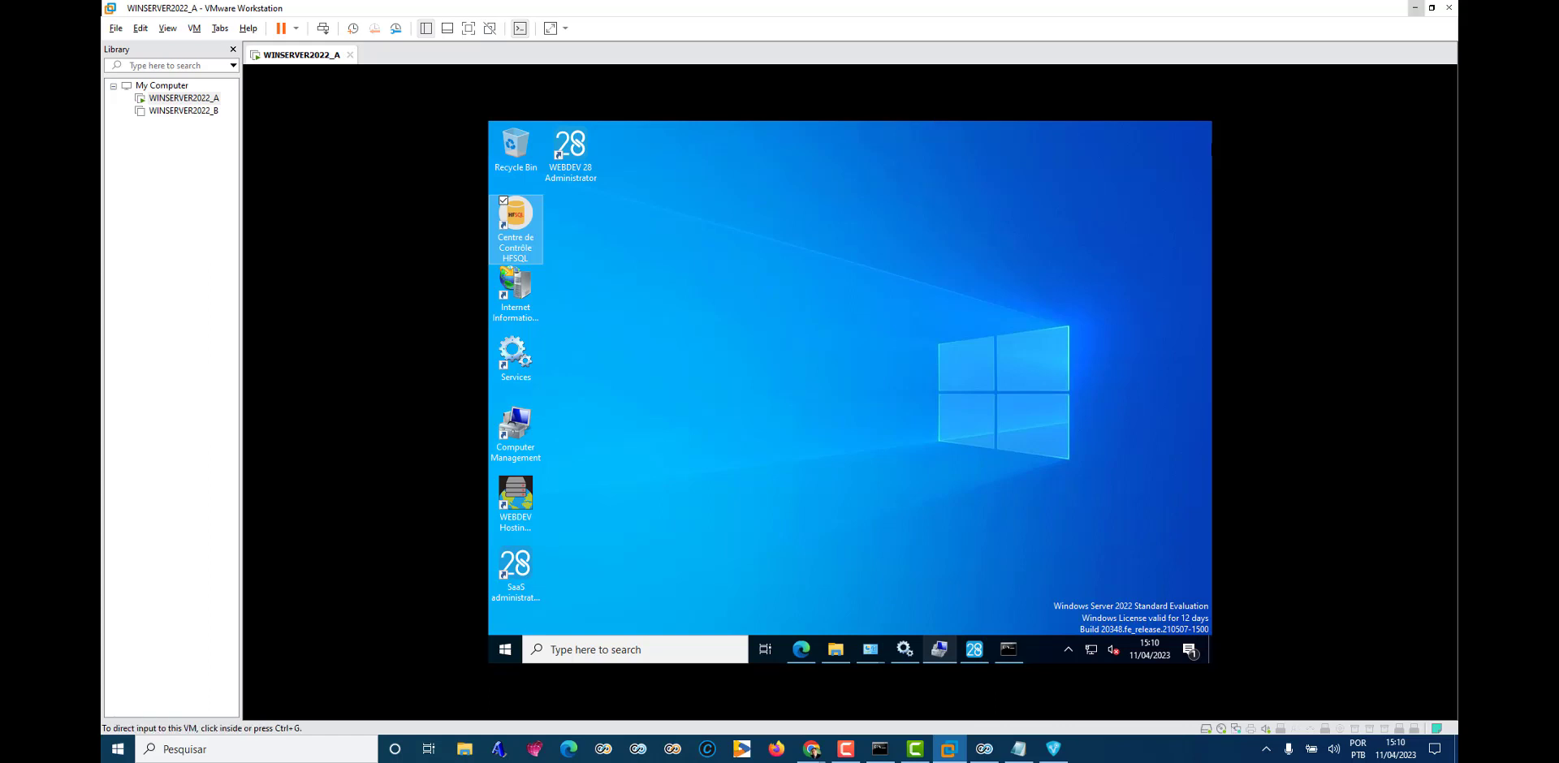
# Minimize the VM, select the example UUID in the GetUUID code comment, and bring up Notepad.
pyautogui.click(1415, 7)
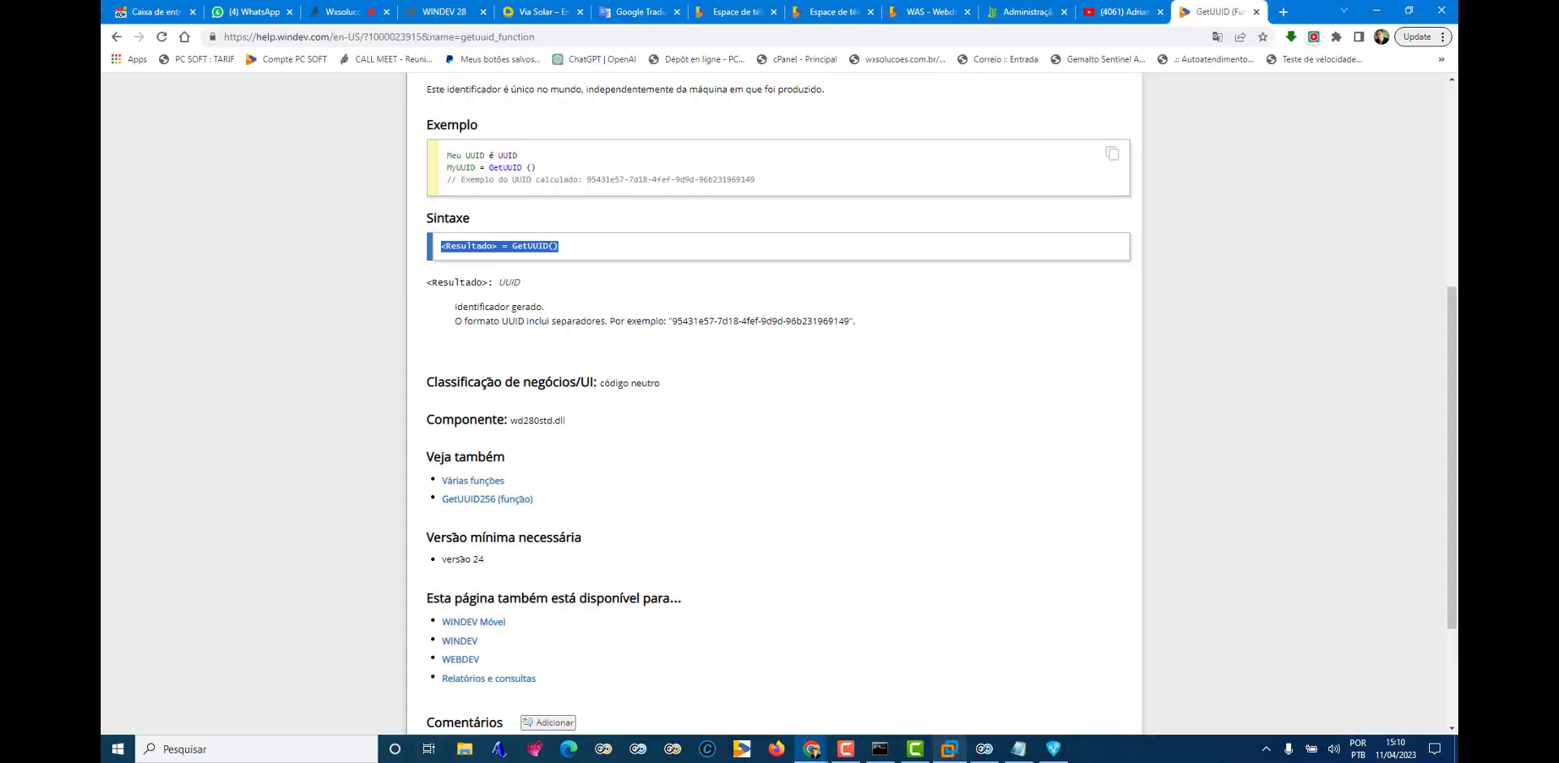
pyautogui.scroll(-2, 778, 406)
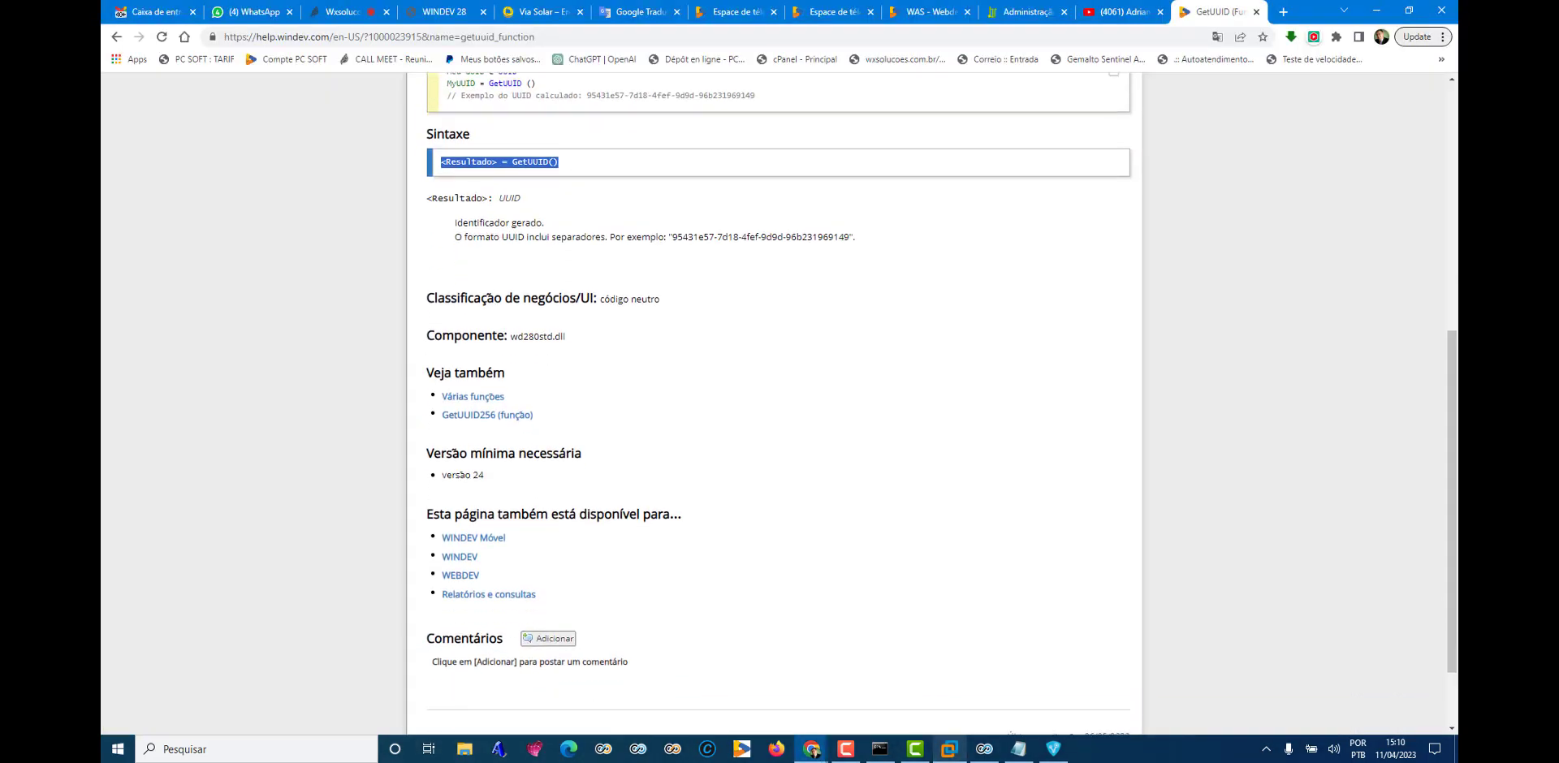
pyautogui.scroll(3, 778, 407)
pyautogui.scroll(1, 778, 406)
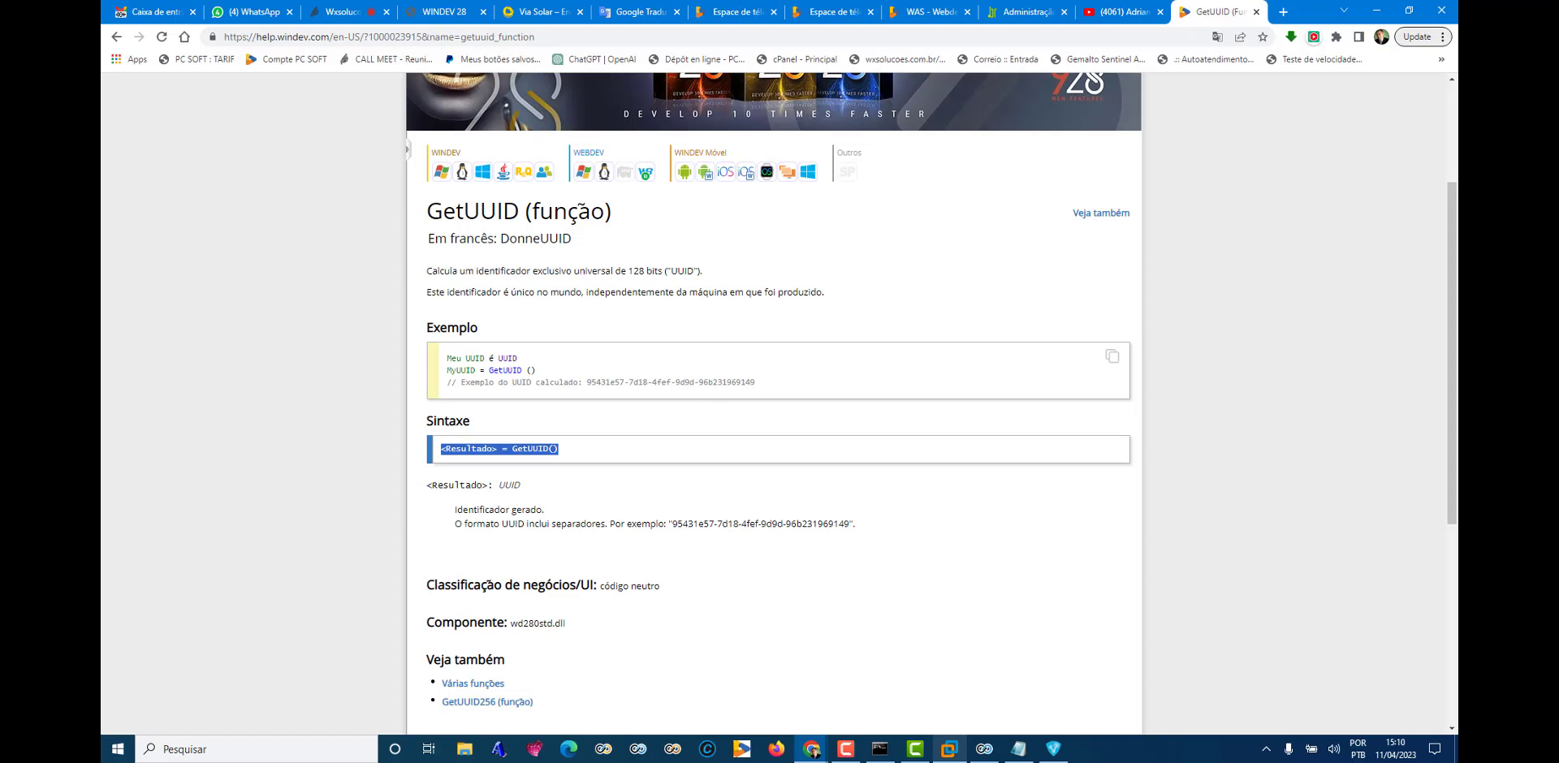
pyautogui.moveTo(586, 382)
pyautogui.mouseDown()
pyautogui.moveTo(755, 382)
pyautogui.moveTo(586, 382)
pyautogui.mouseUp()
pyautogui.hotkey('ctrl', 'c')
pyautogui.click(670, 398)
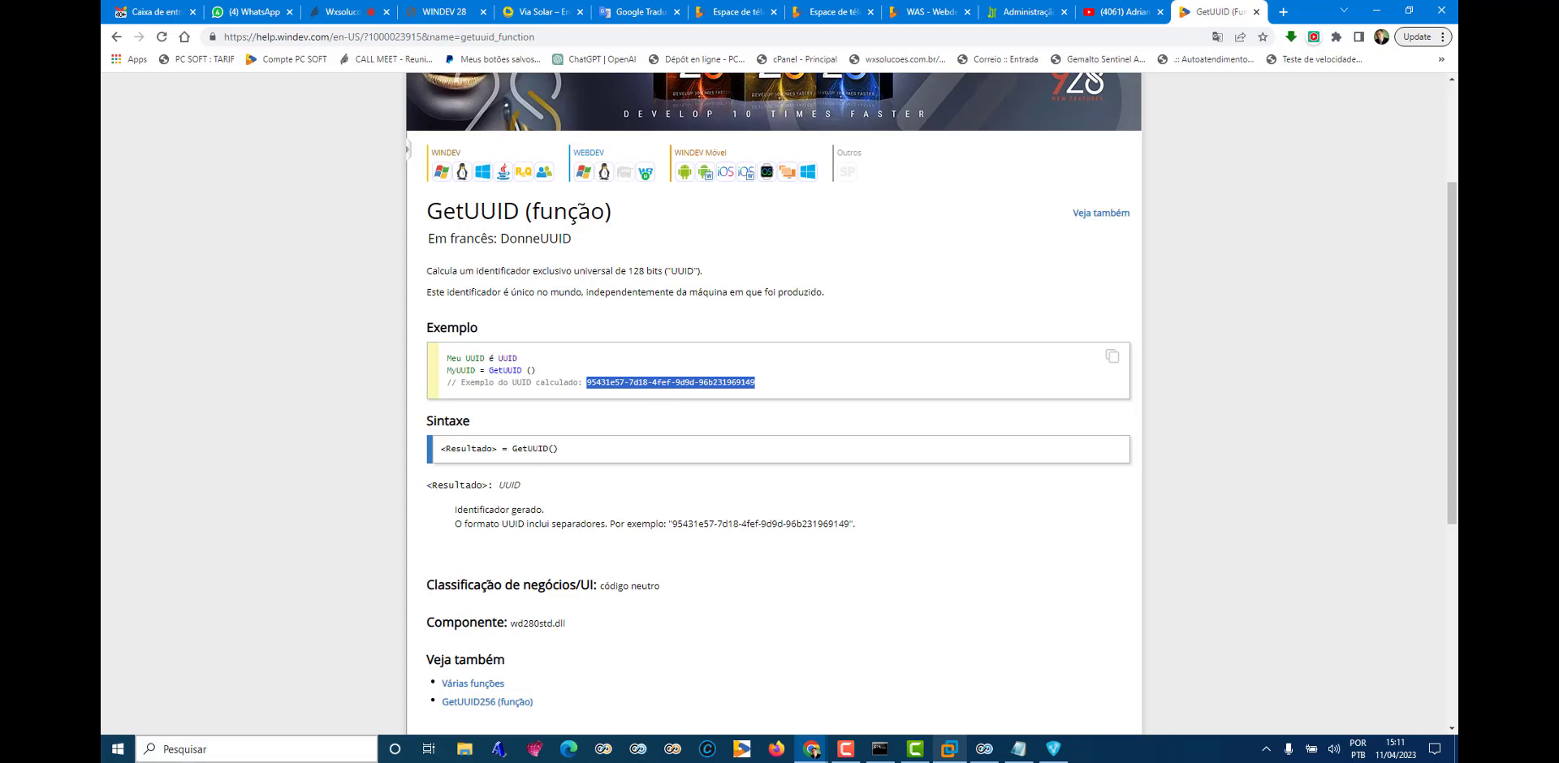
pyautogui.click(1018, 749)
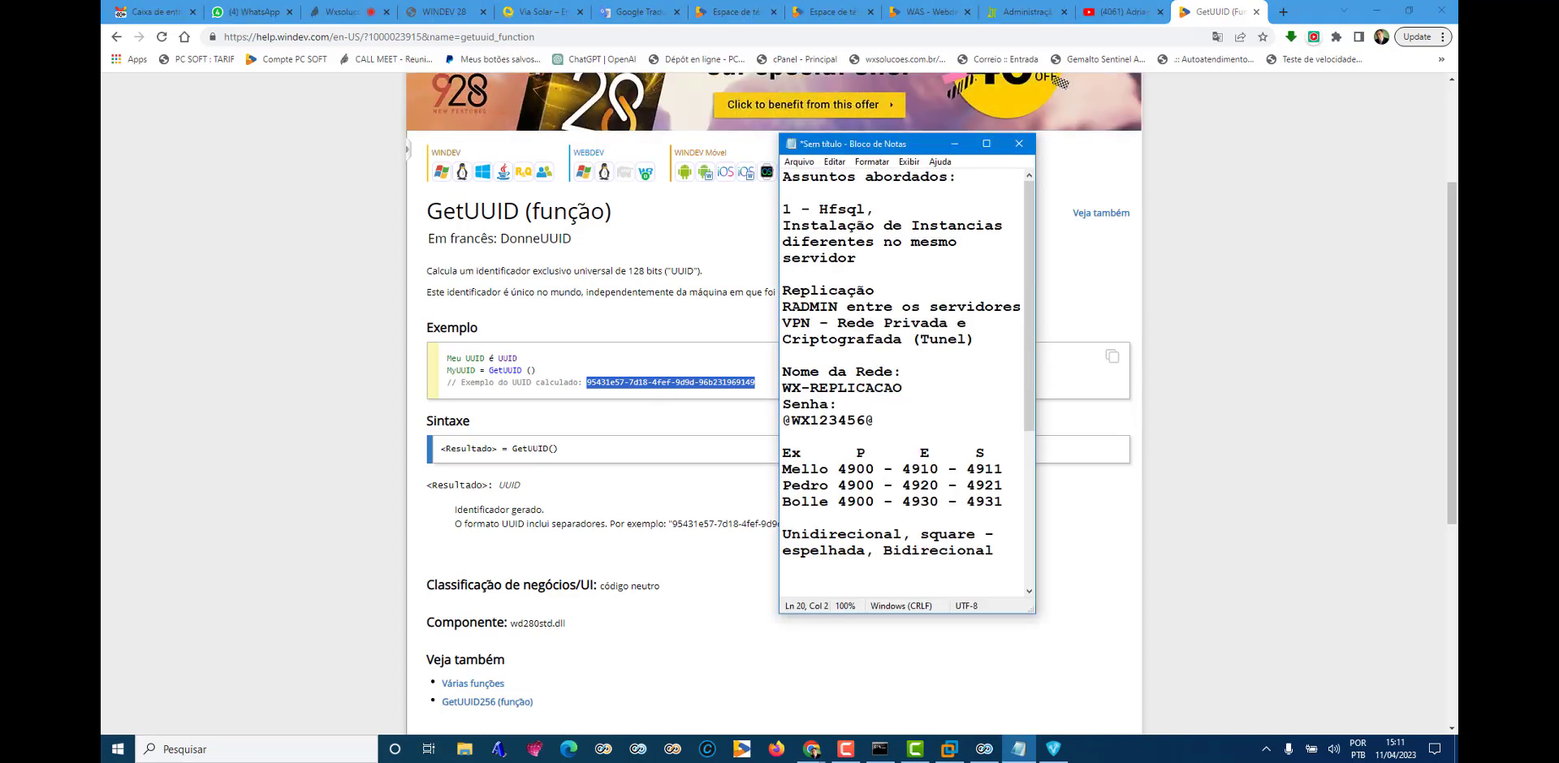
# Paste UUID 95431e57-7d18-4fef-9d9d-96b231969149 below the replication modes, widen the window, and select that line.
pyautogui.scroll(-5, 901, 382)
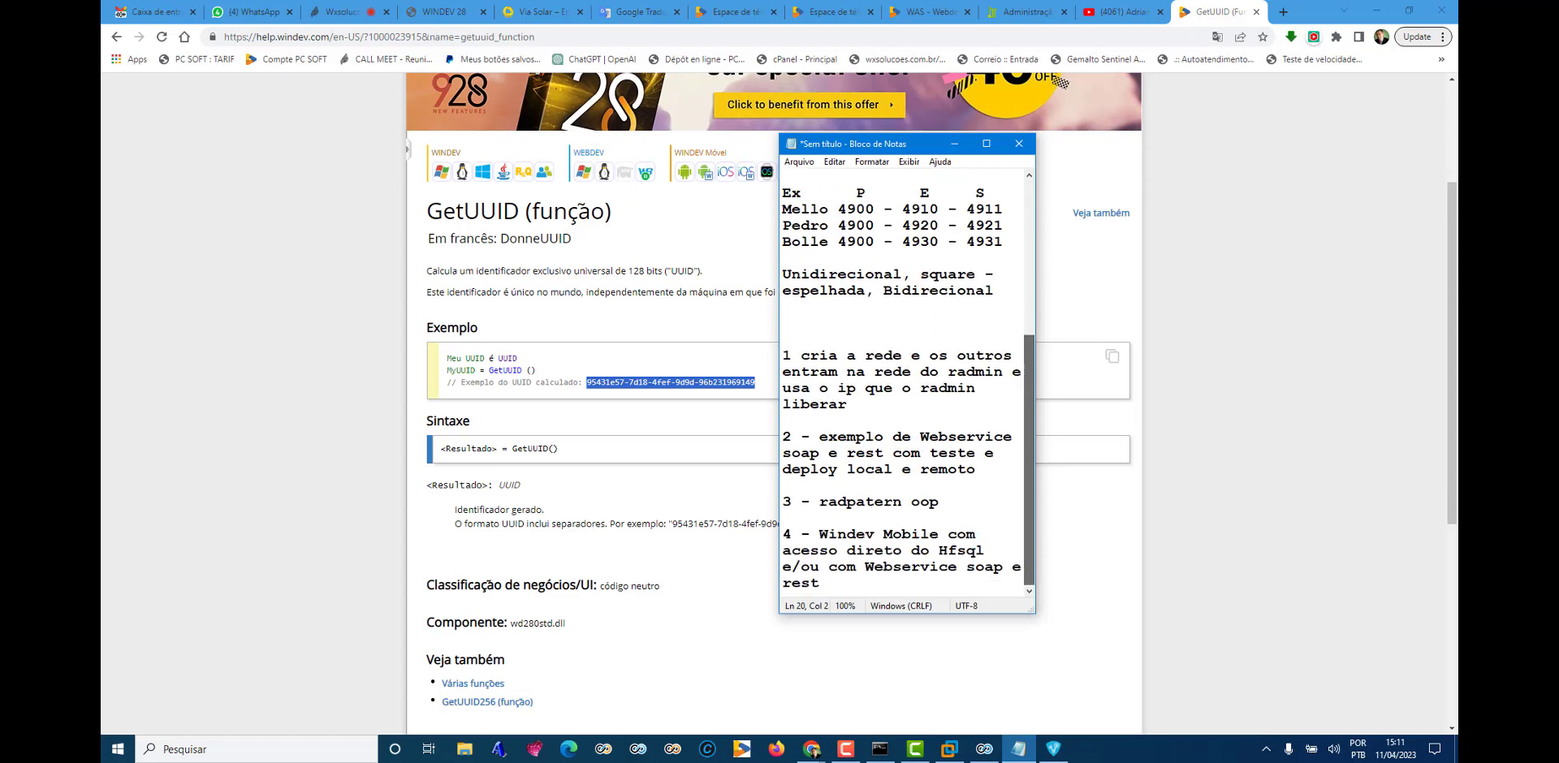
pyautogui.click(820, 583)
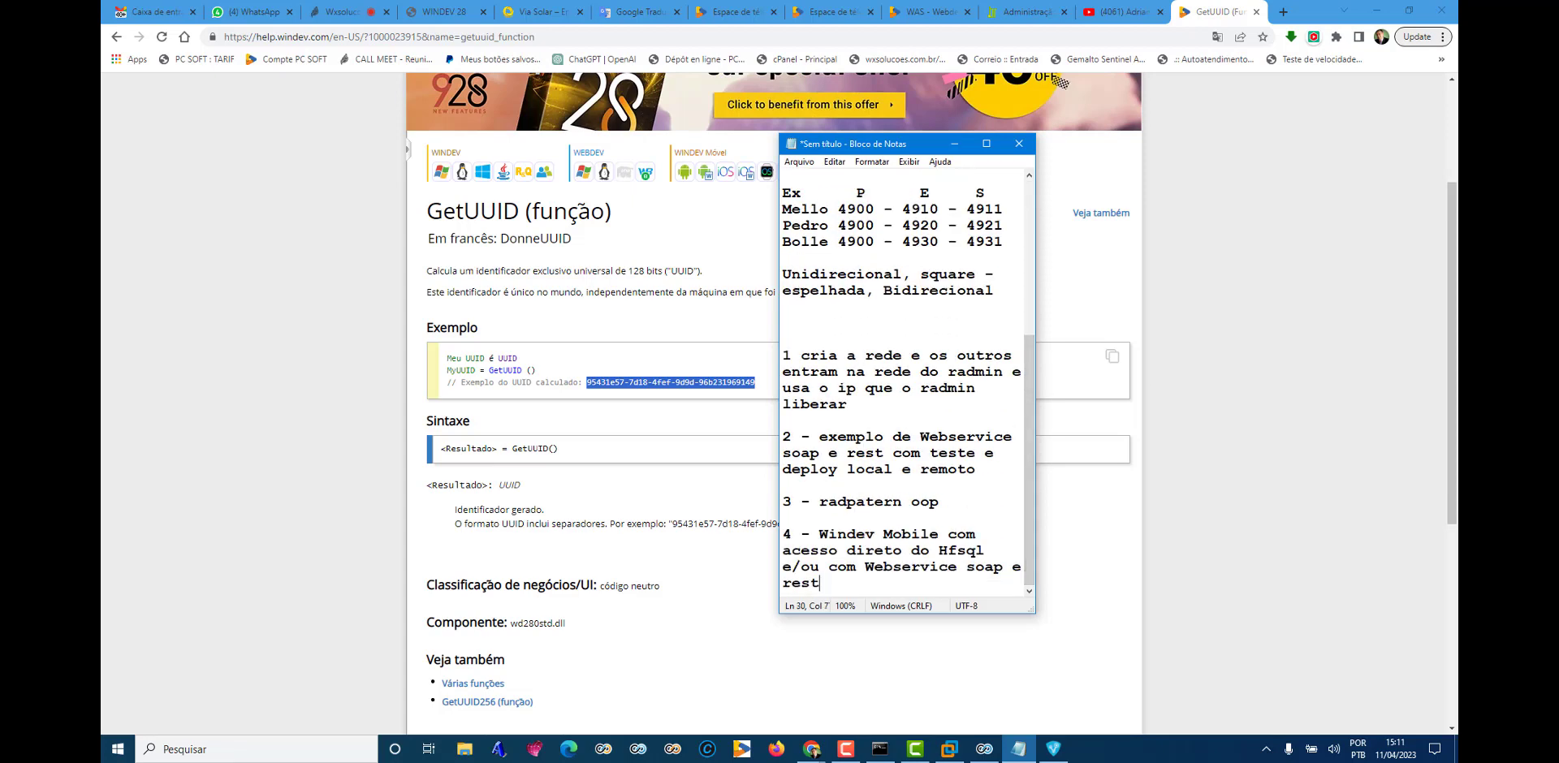
pyautogui.click(784, 323)
pyautogui.hotkey('ctrl', 'v')
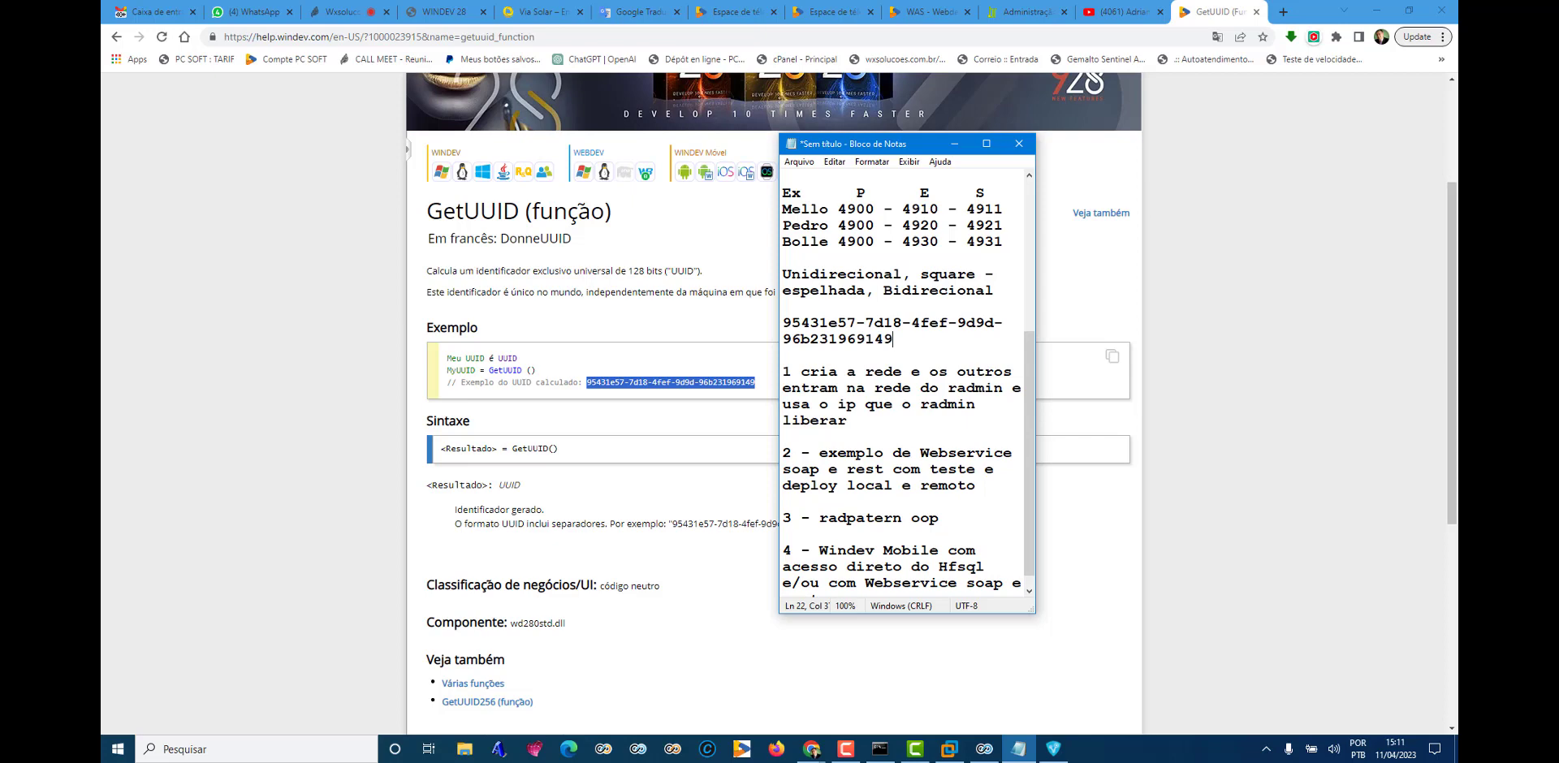
pyautogui.moveTo(1035, 366); pyautogui.dragTo(1207, 366)
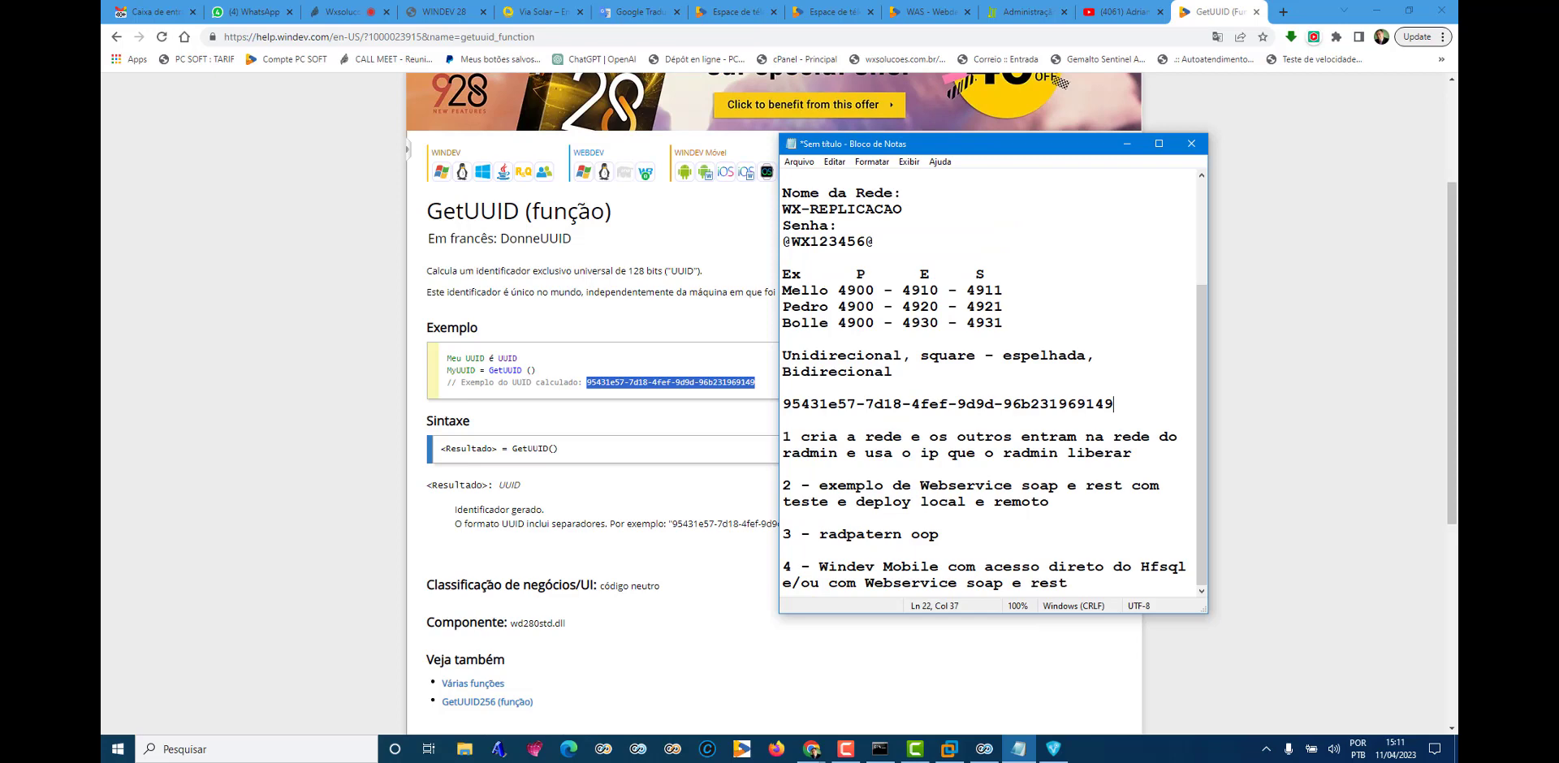
pyautogui.press('Down')
pyautogui.hotkey('ctrl', 'shift', 'Left')
pyautogui.hotkey('ctrl', 'shift', 'Left')
pyautogui.hotkey('ctrl', 'shift', 'Left')
pyautogui.hotkey('ctrl', 'shift', 'Left')
pyautogui.hotkey('ctrl', 'shift', 'Left')
pyautogui.hotkey('ctrl', 'shift', 'Left')
pyautogui.hotkey('ctrl', 'shift', 'Left')
pyautogui.hotkey('ctrl', 'shift', 'Left')
pyautogui.hotkey('ctrl', 'shift', 'Left')
pyautogui.hotkey('ctrl', 'shift', 'Left')
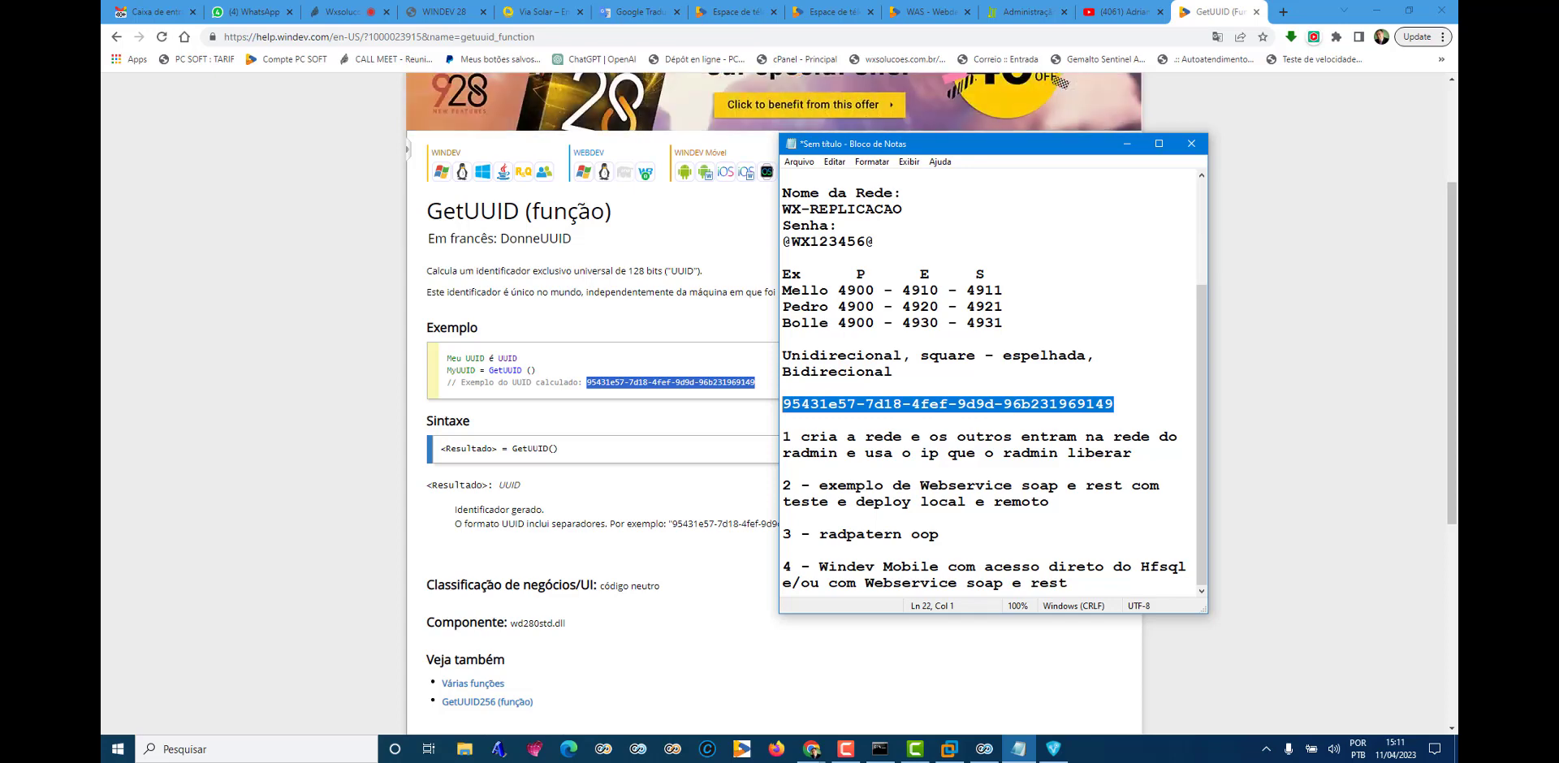
pyautogui.click(118, 748)
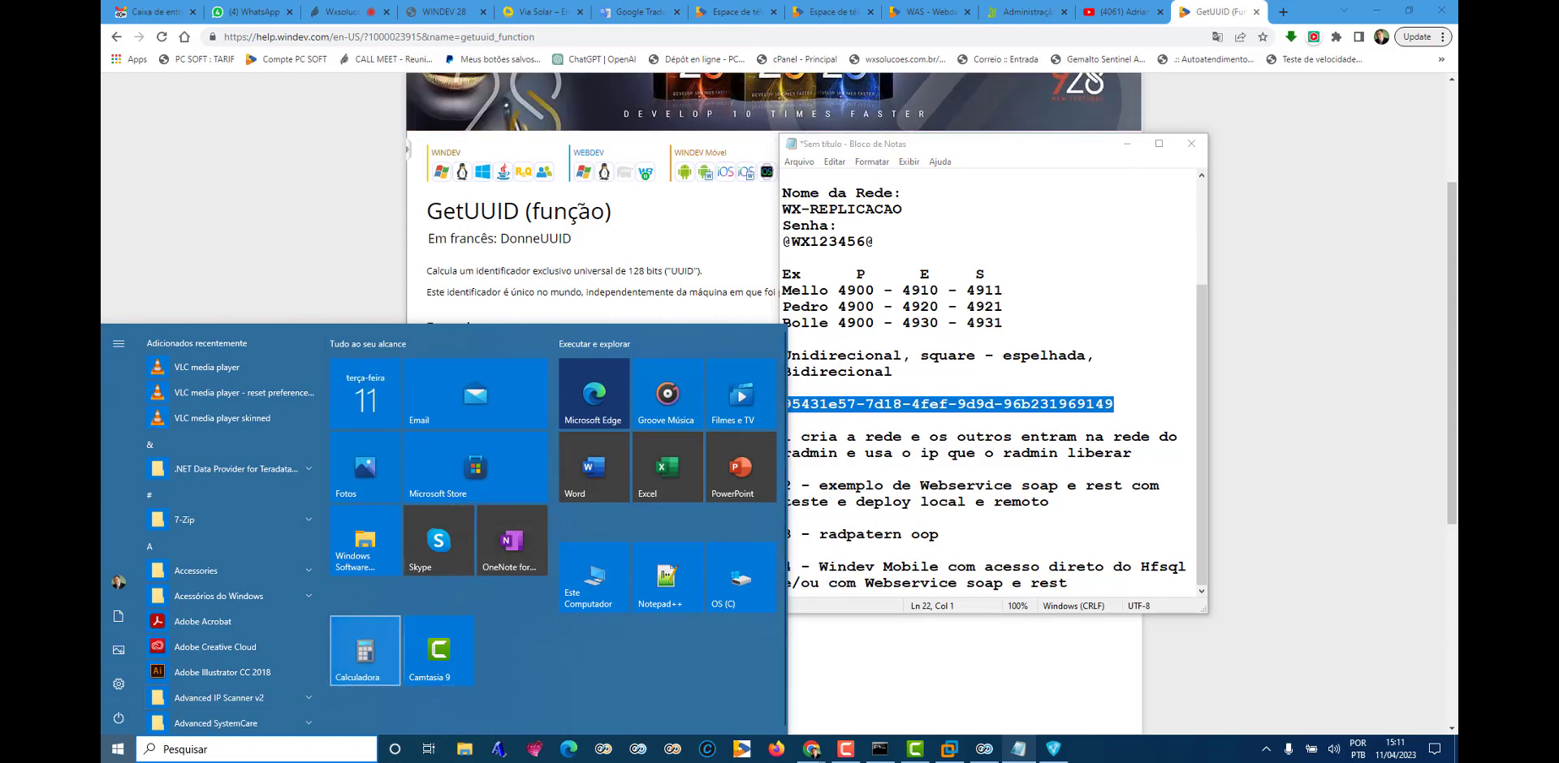
# In Calculator compute 22×8 = 176, 4×8 = 32 and 32 − 176 = −144, then close it.
pyautogui.click(364, 650)
pyautogui.write('22')
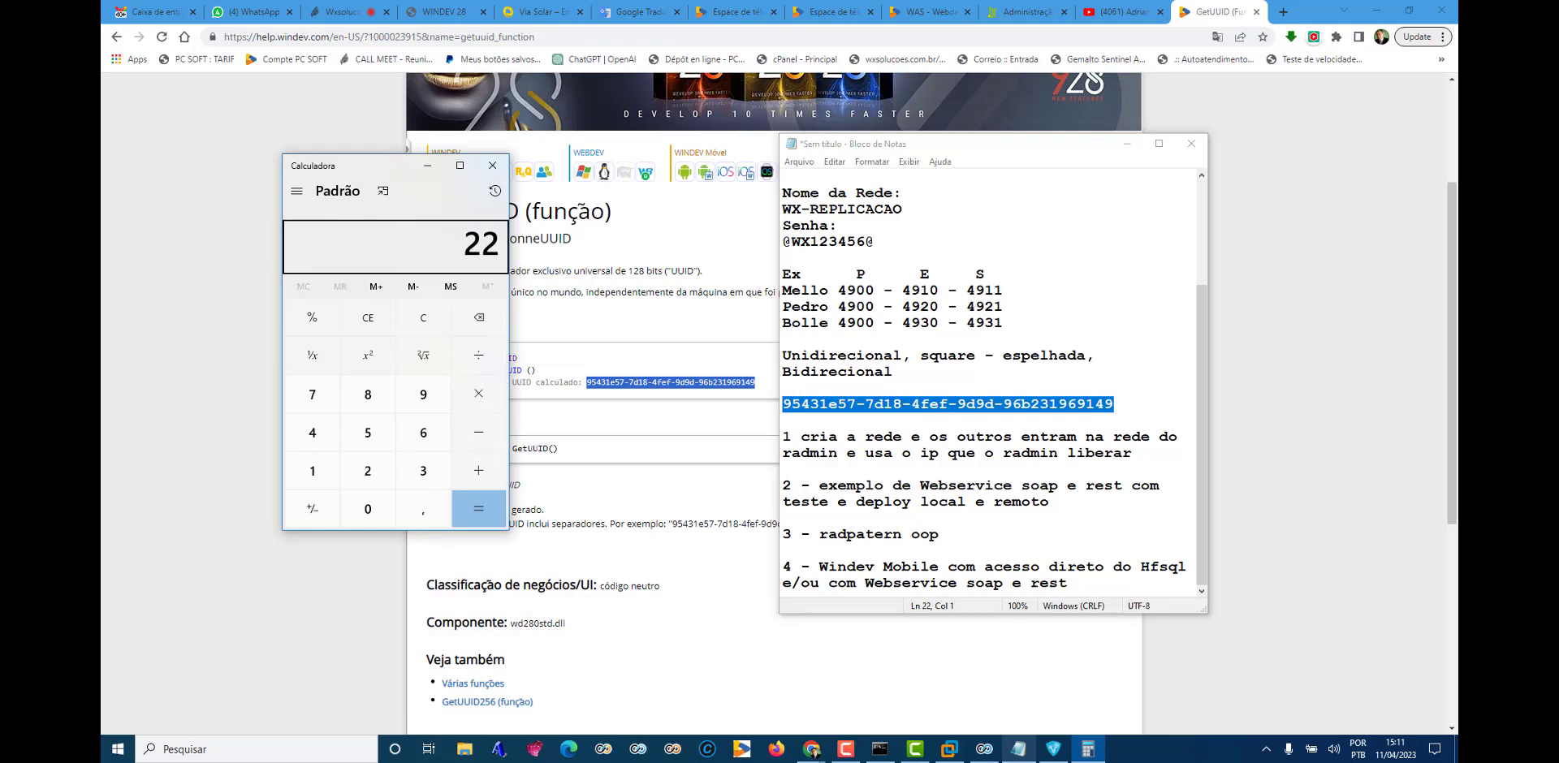
pyautogui.write('*8')
pyautogui.press('Return')
pyautogui.write('4')
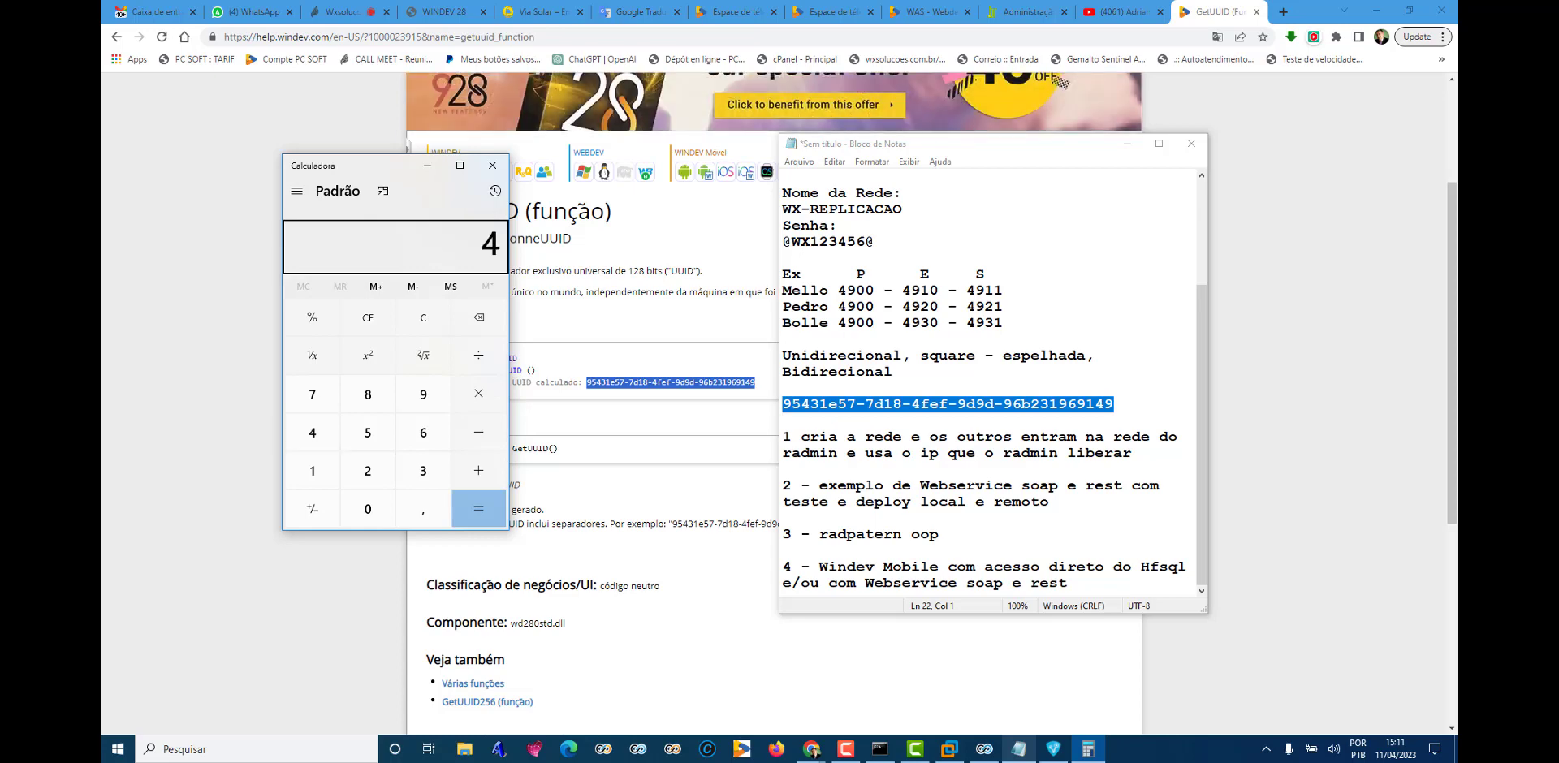
pyautogui.write('*')
pyautogui.write('8')
pyautogui.press('Return')
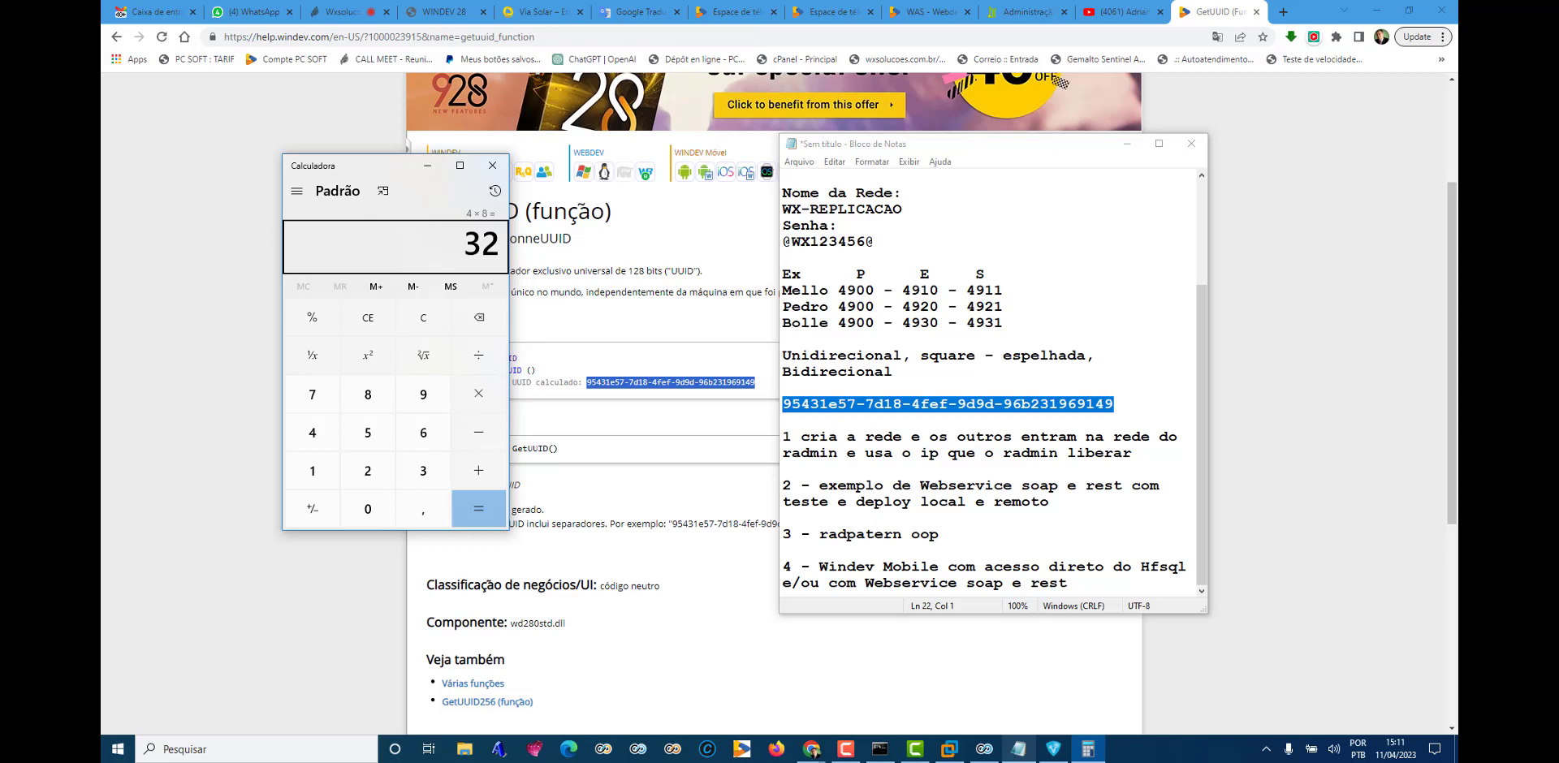
pyautogui.write('-176')
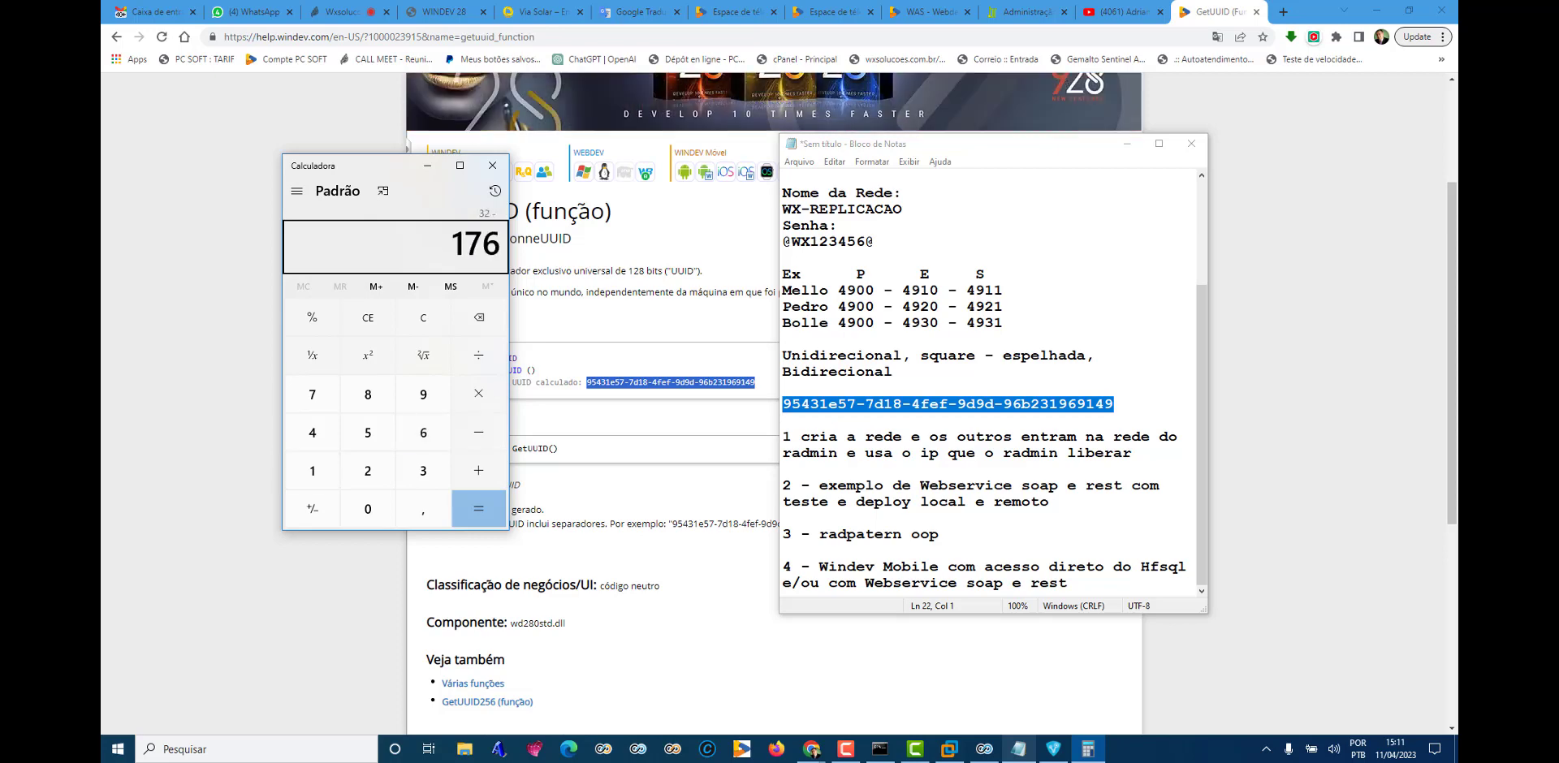
pyautogui.press('Return')
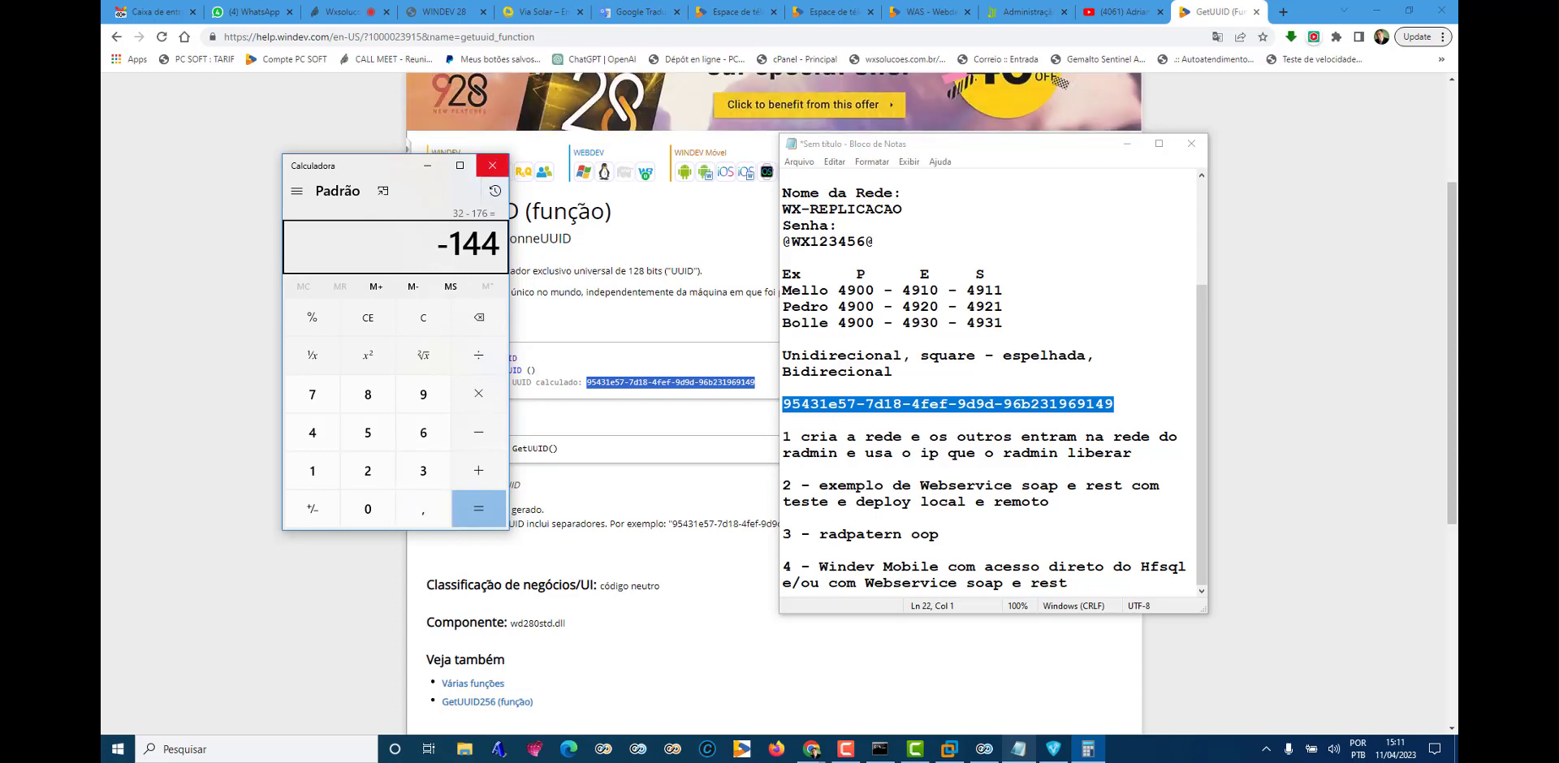
pyautogui.click(492, 165)
pyautogui.click(569, 243)
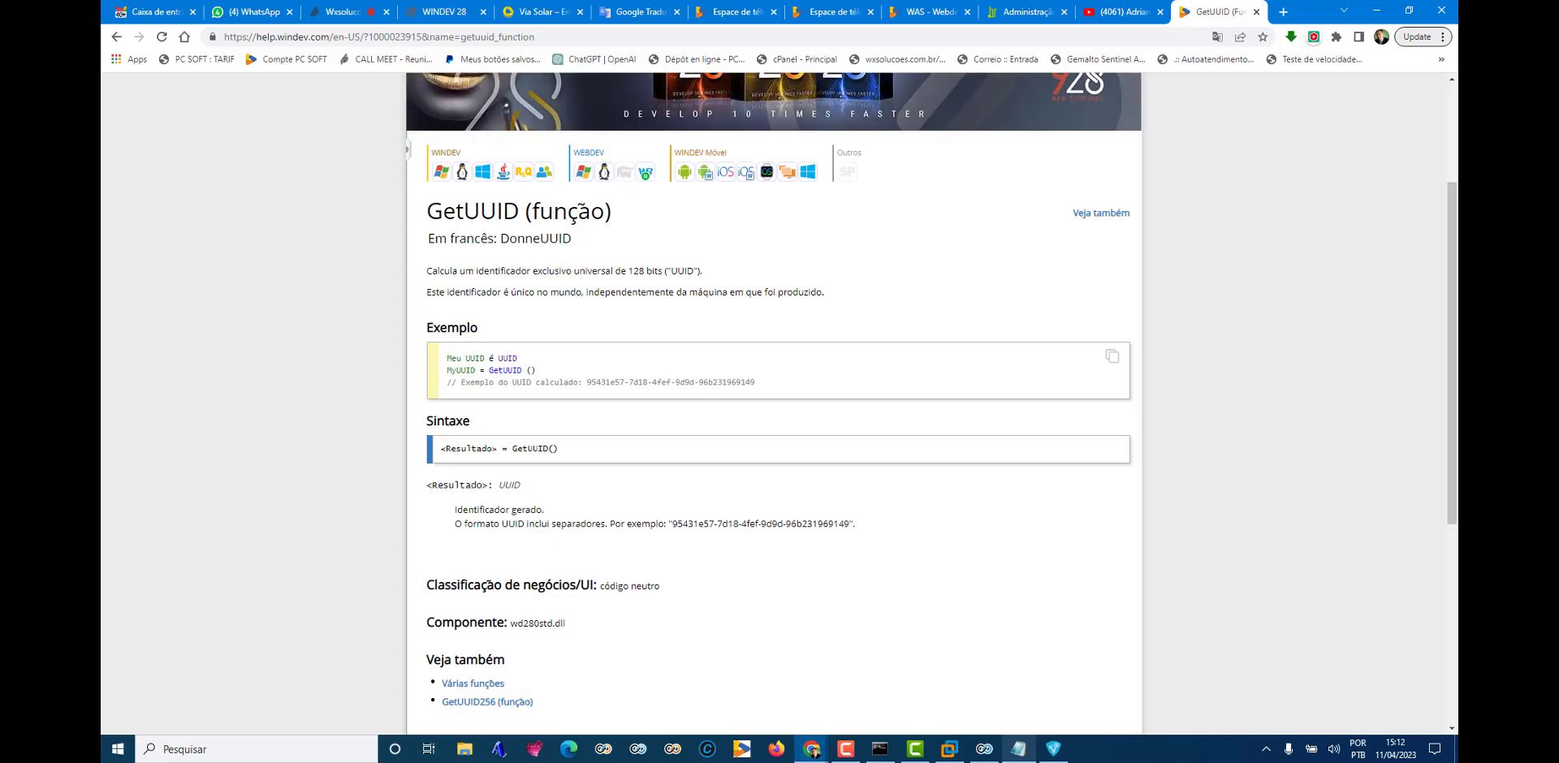
# Scroll through the GetUUID help page, then bring up Radmin VPN's replication server networks.
pyautogui.scroll(-5, 780, 398)
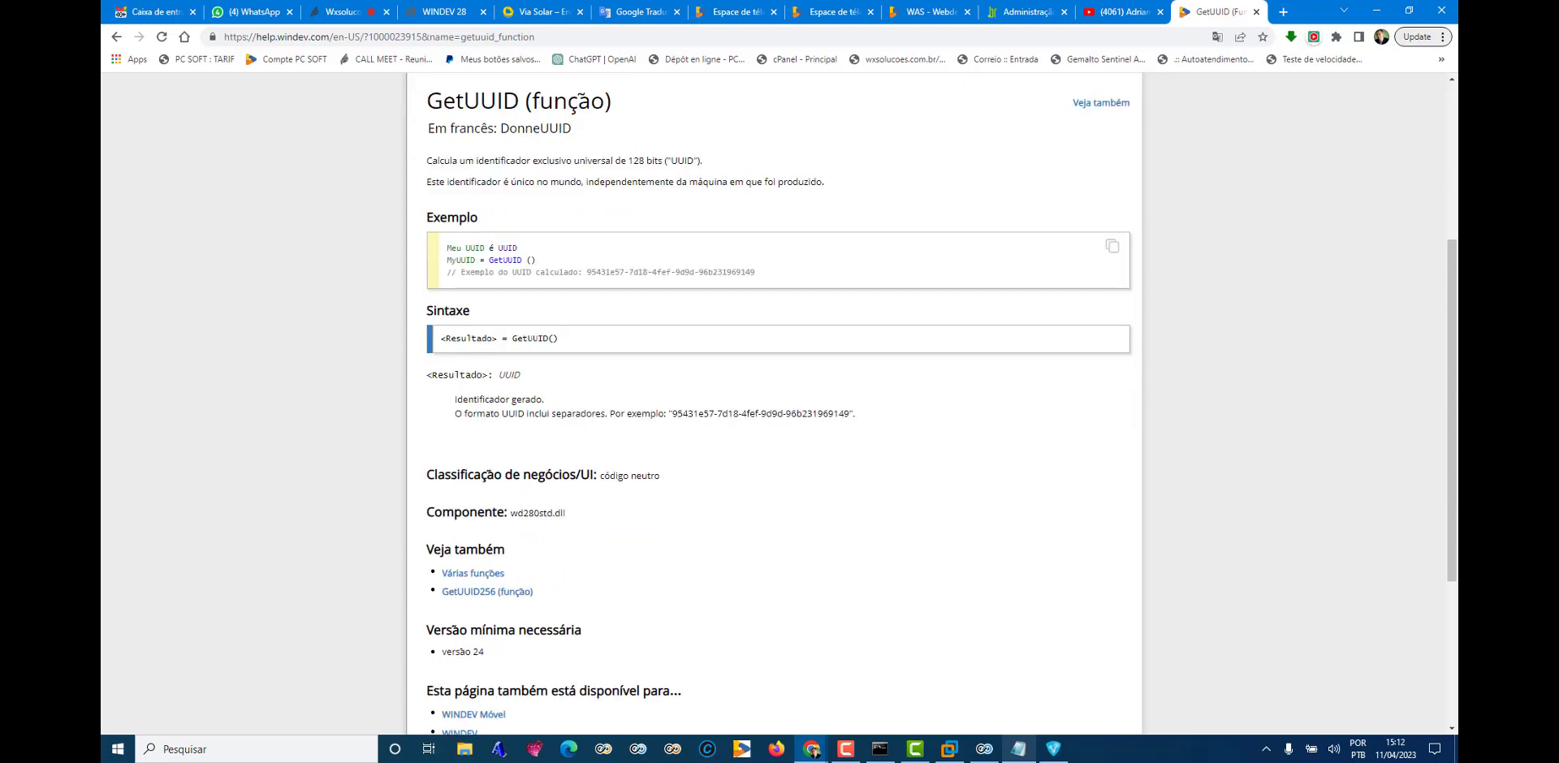
pyautogui.scroll(7, 780, 398)
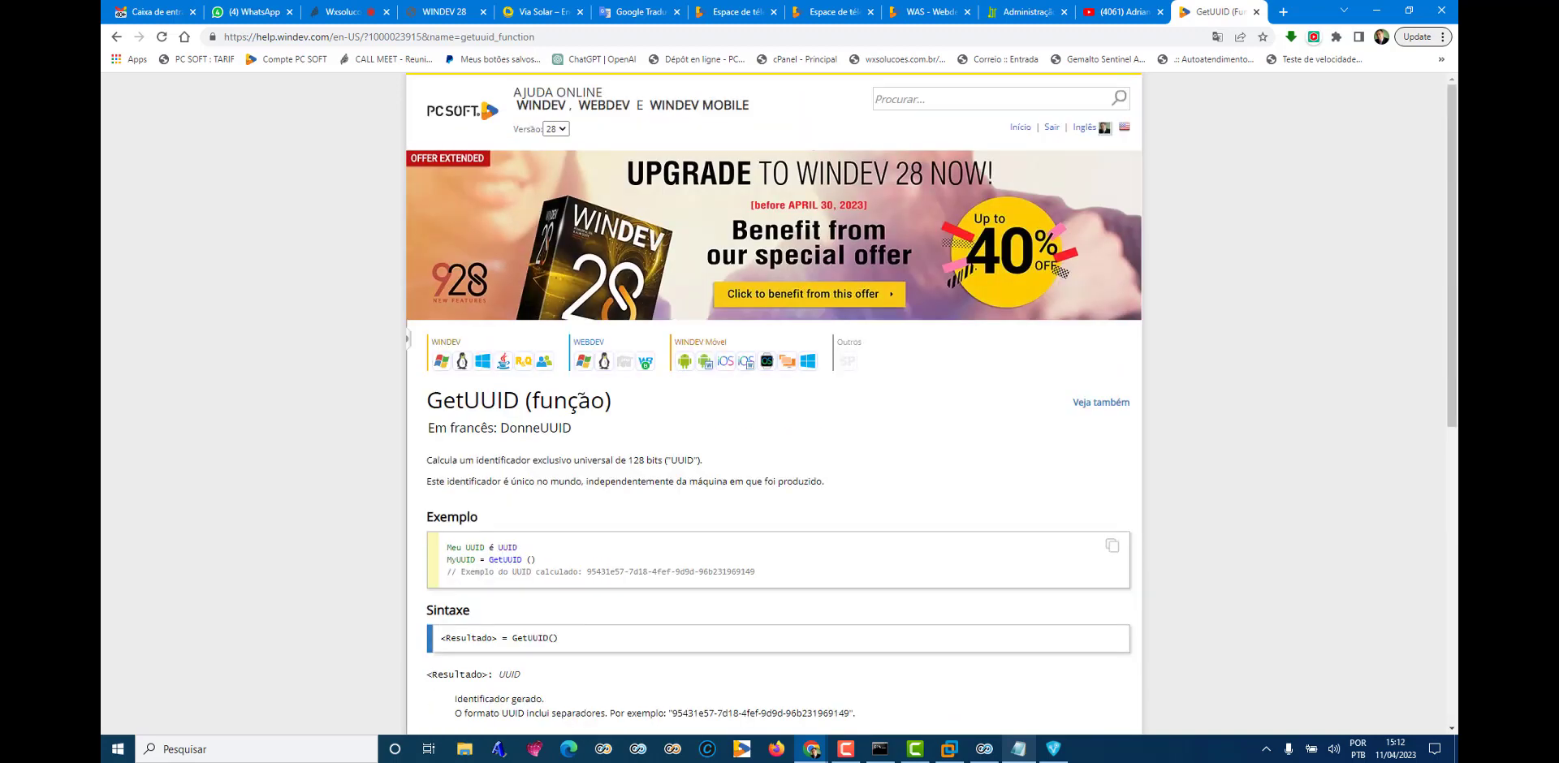
pyautogui.click(1053, 748)
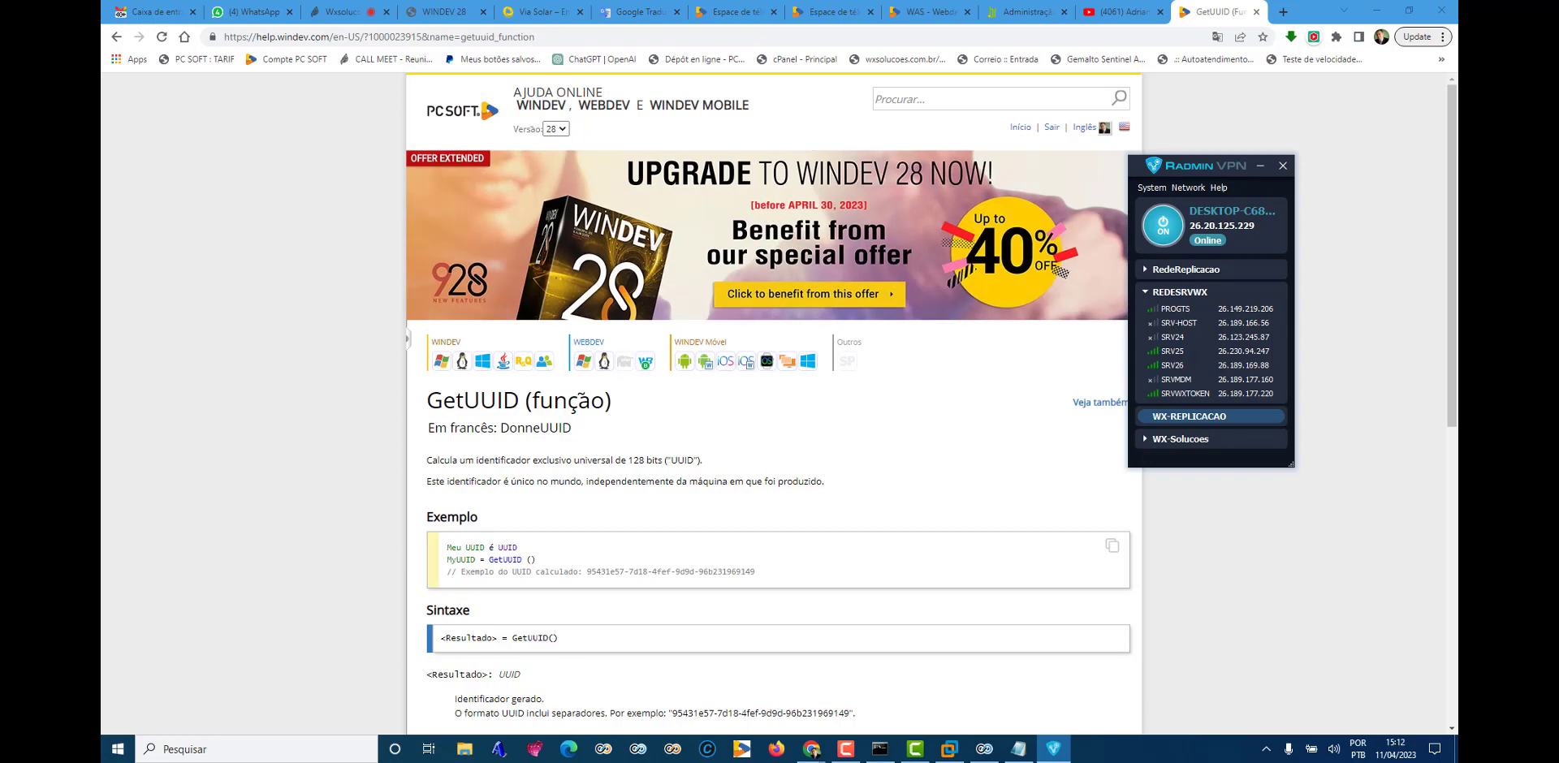
# Insert wxsolucoes.com.br/radmin.zip on its own line below the VPN tunnel line, with a blank line above it.
pyautogui.click(1018, 749)
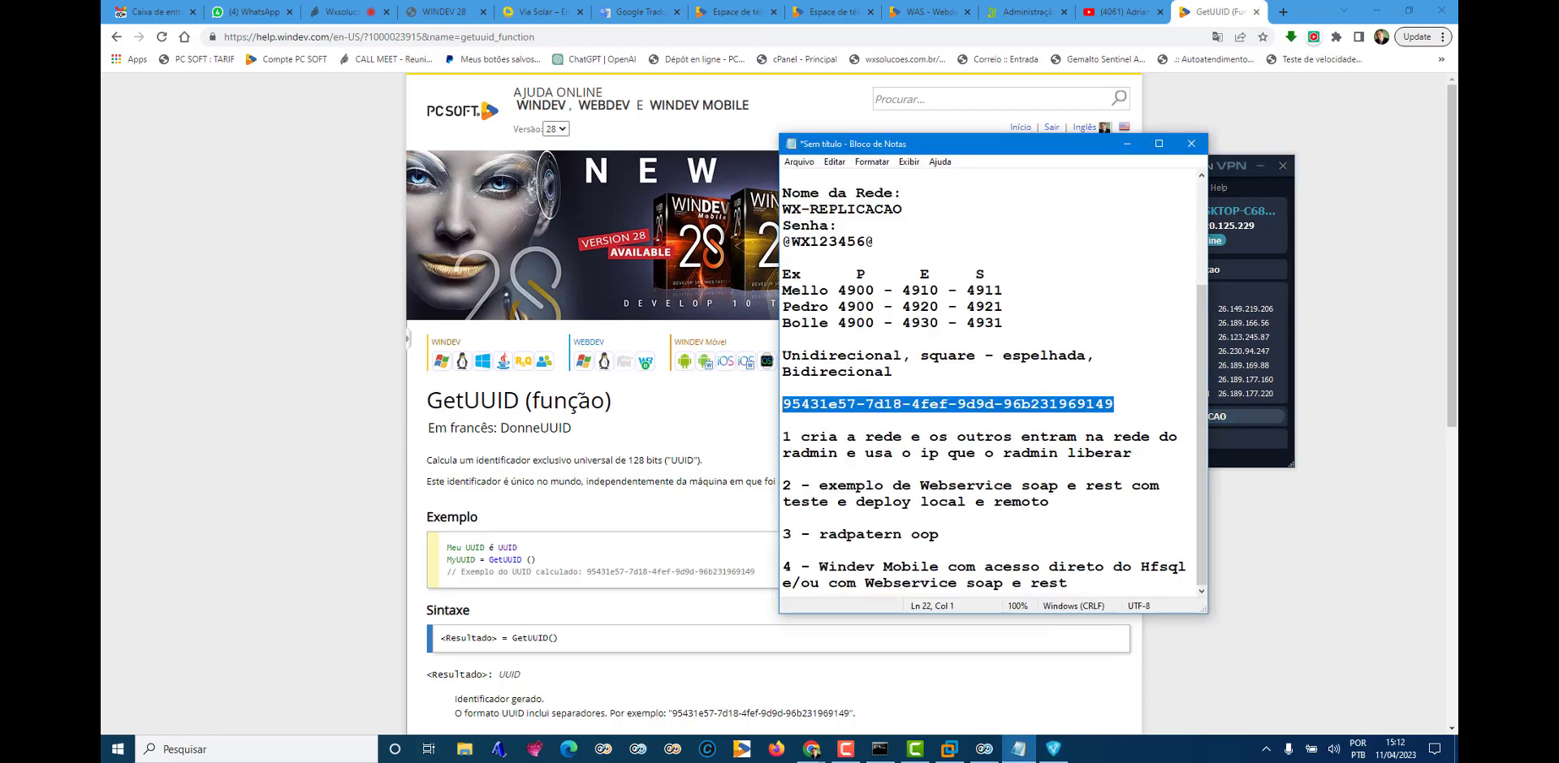
pyautogui.scroll(3, 988, 381)
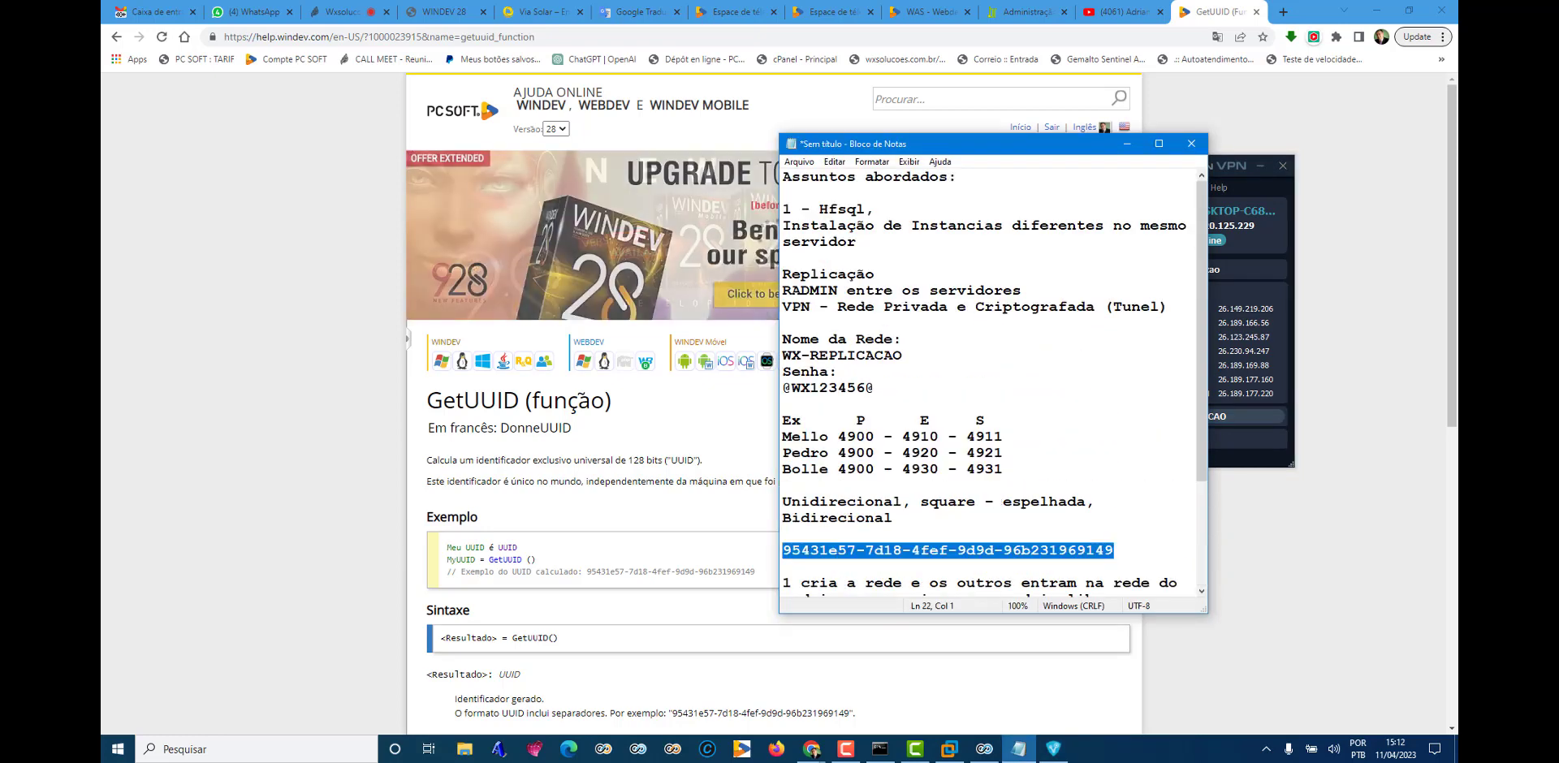
pyautogui.click(1170, 306)
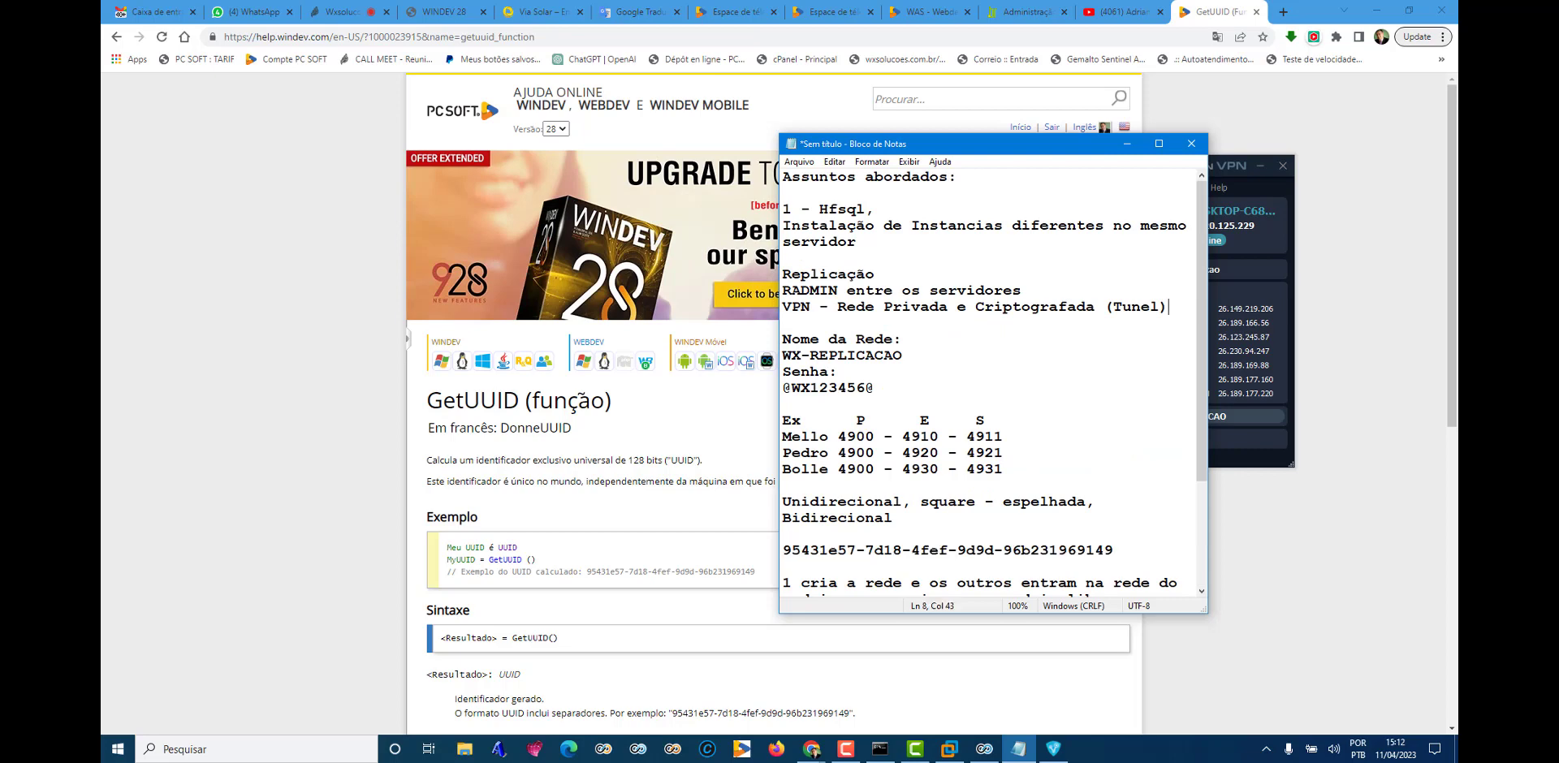
pyautogui.press('Return')
pyautogui.write('wxsolucoe')
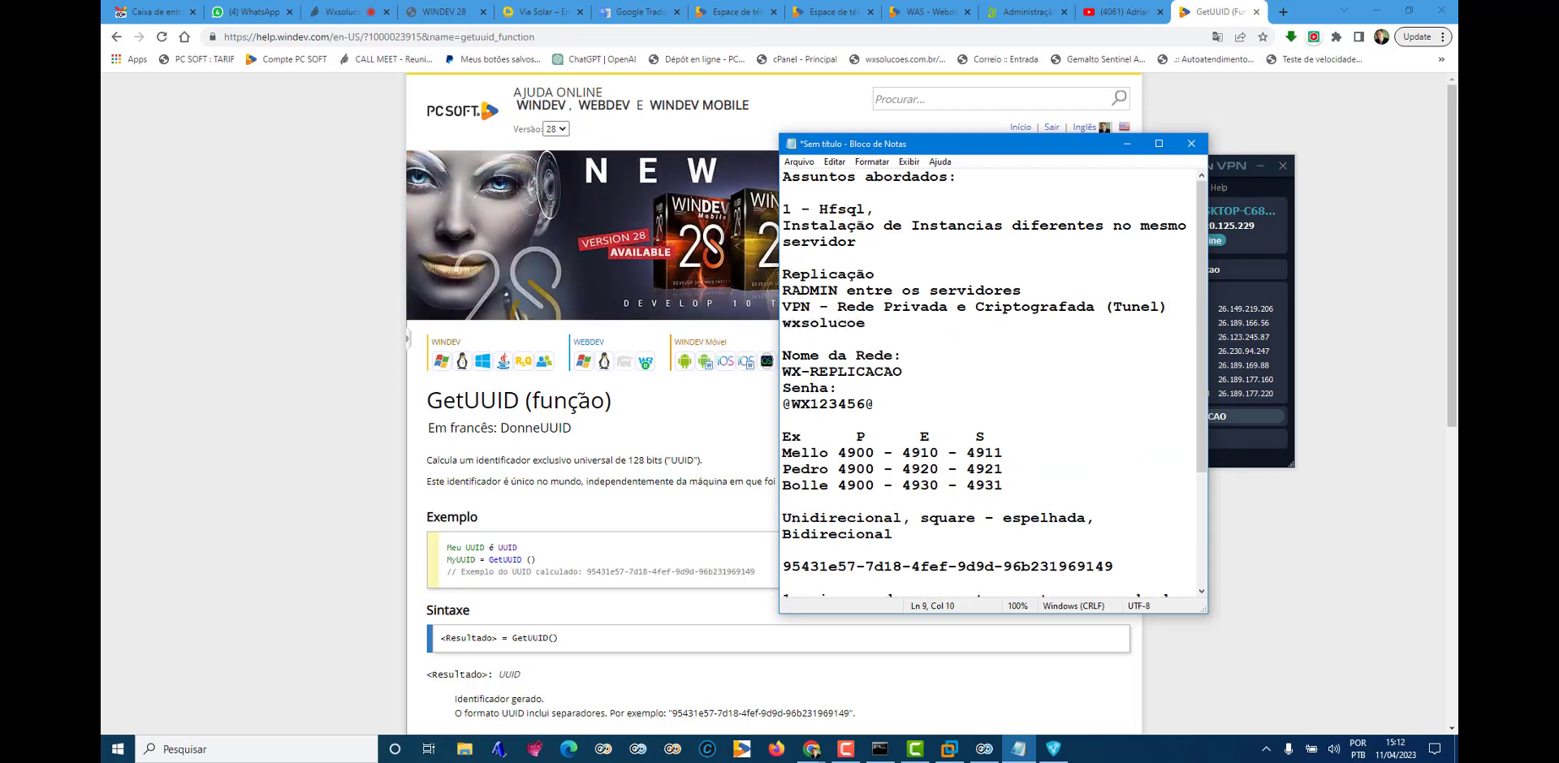
pyautogui.write('s.com.br/radmin')
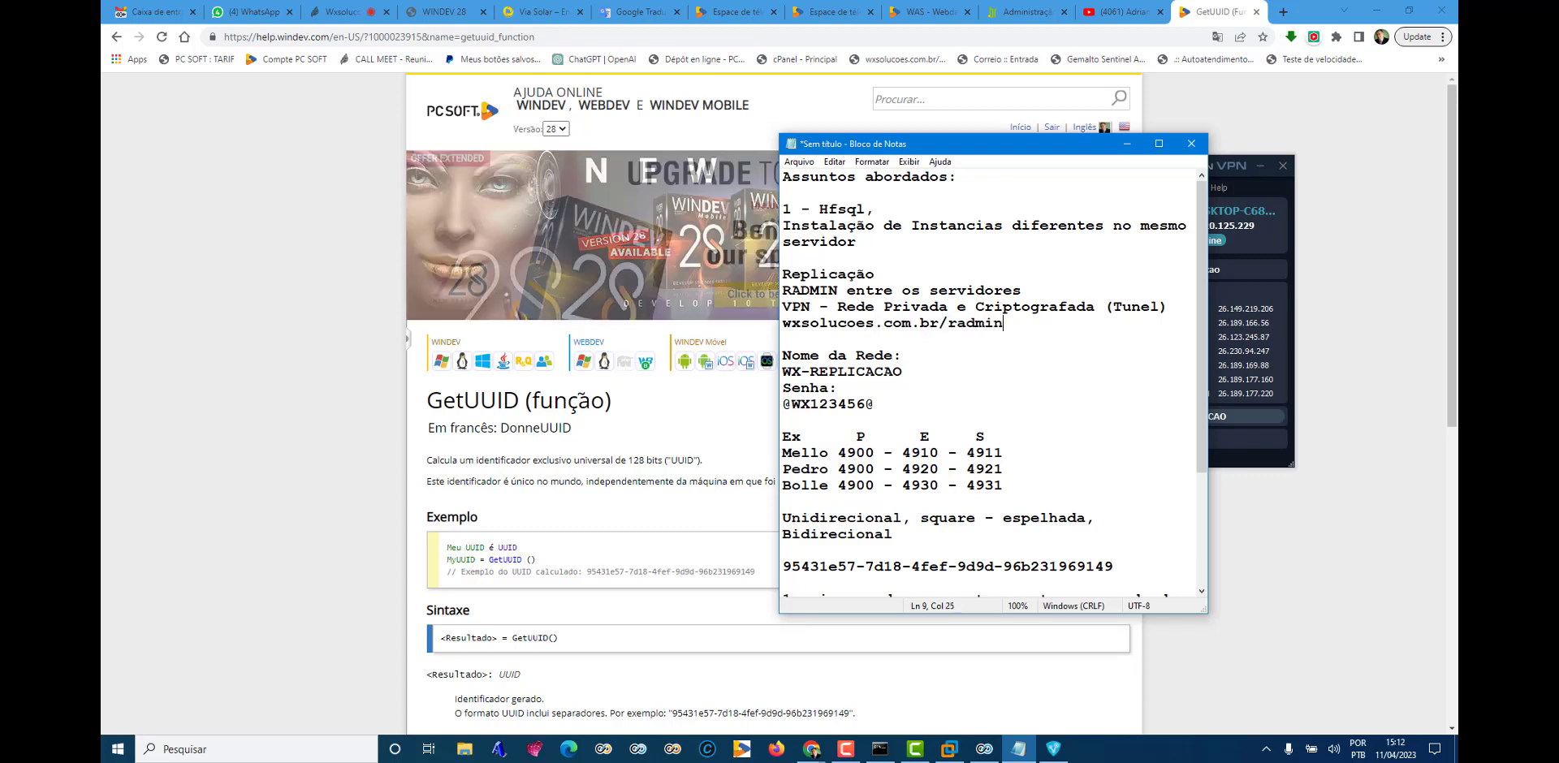
pyautogui.write('.zip')
pyautogui.press('Return')
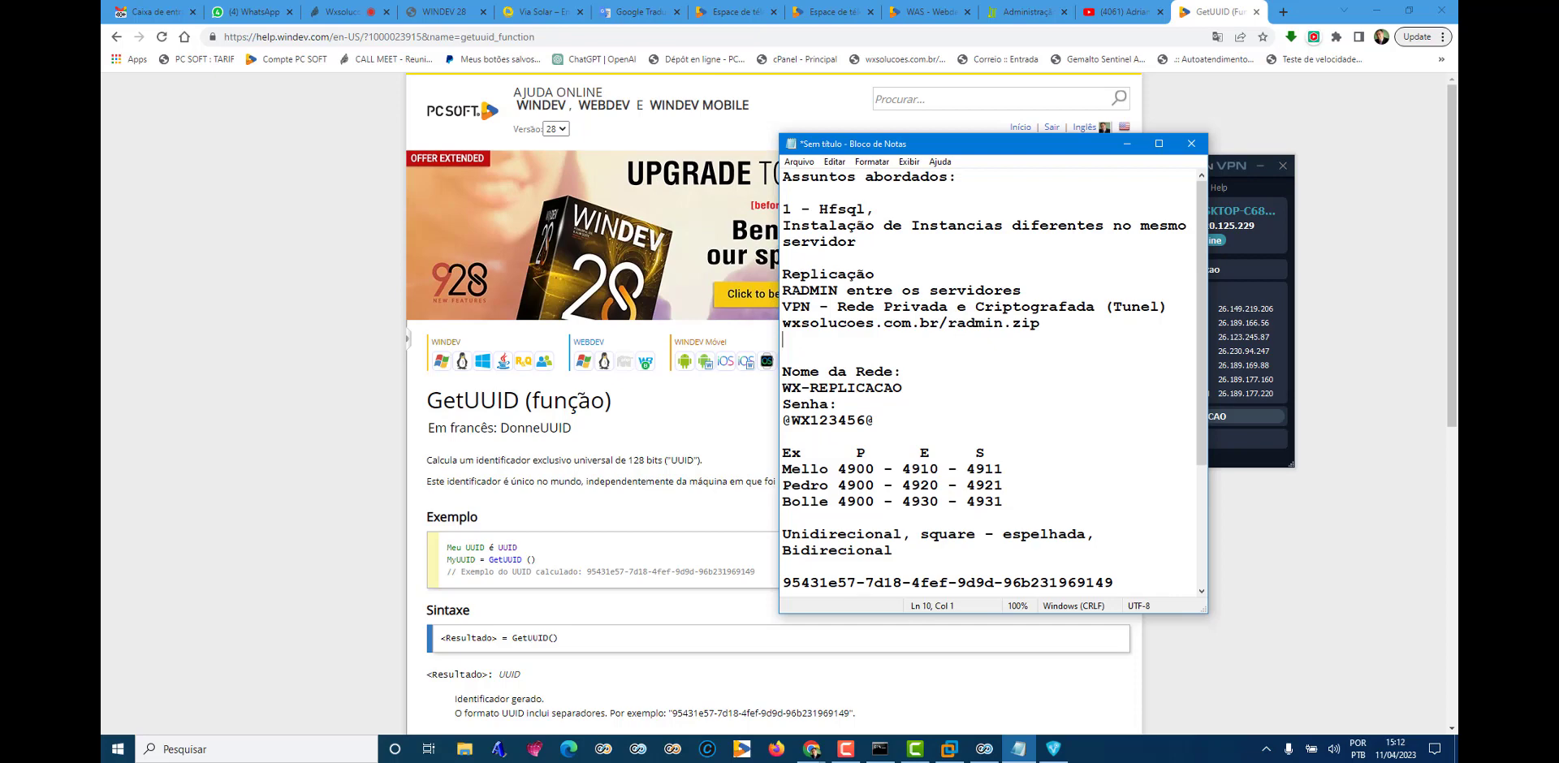
pyautogui.press('Up')
pyautogui.press('Return')
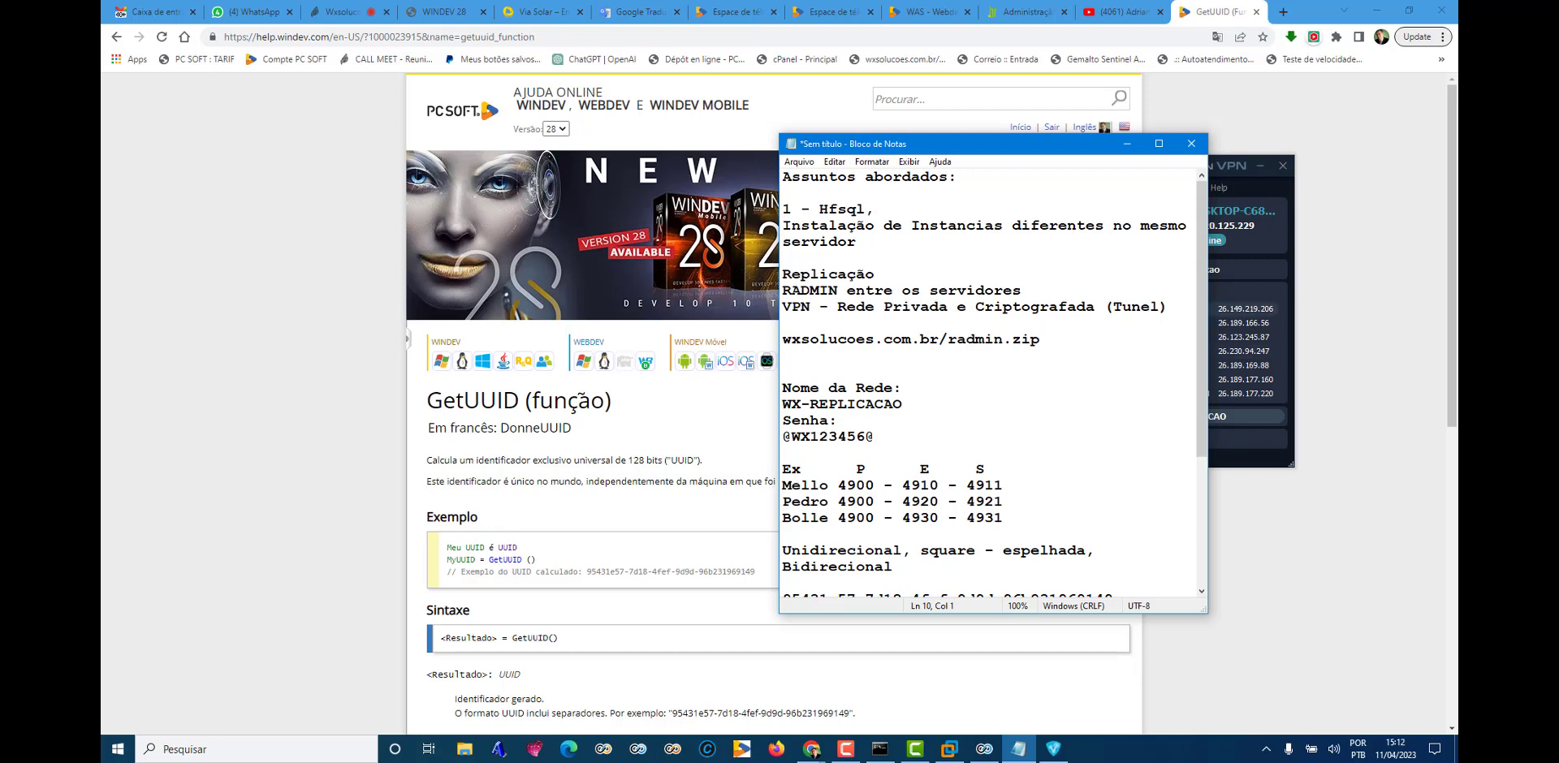
pyautogui.click(1250, 293)
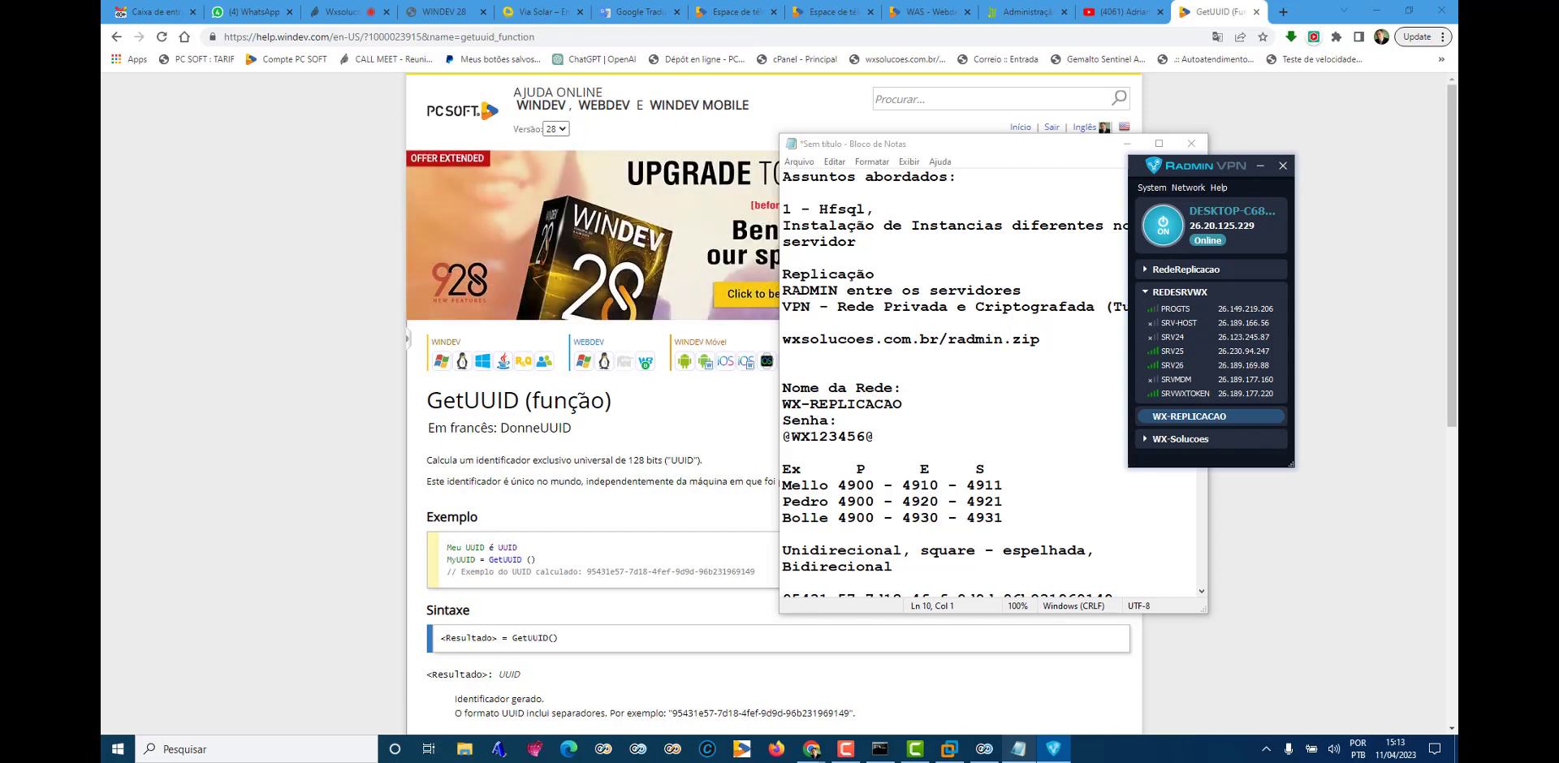
# Enter the network password after the radmin.zip link, then bring Radmin VPN back in front.
pyautogui.click(1041, 339)
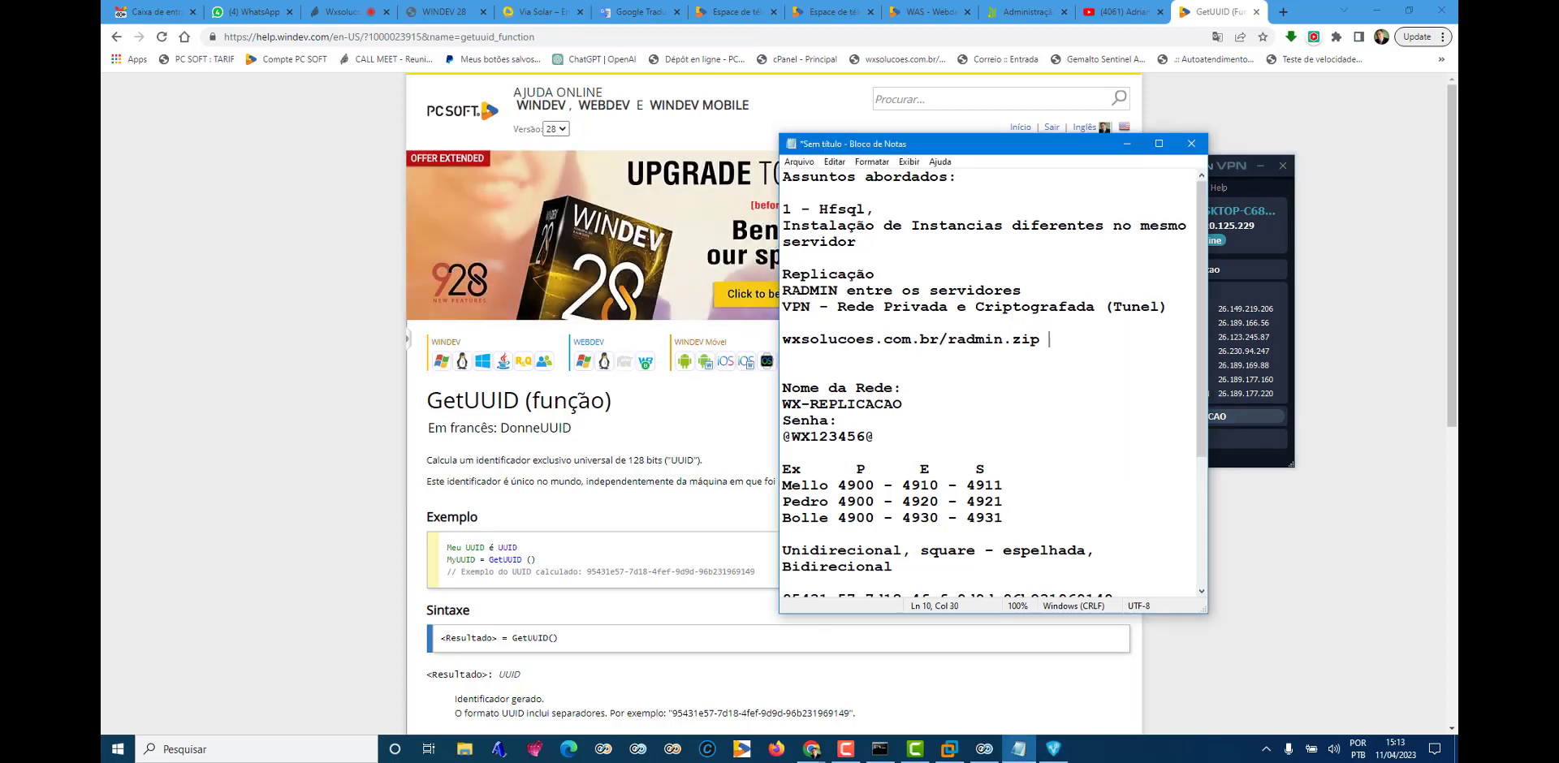
pyautogui.write('***')
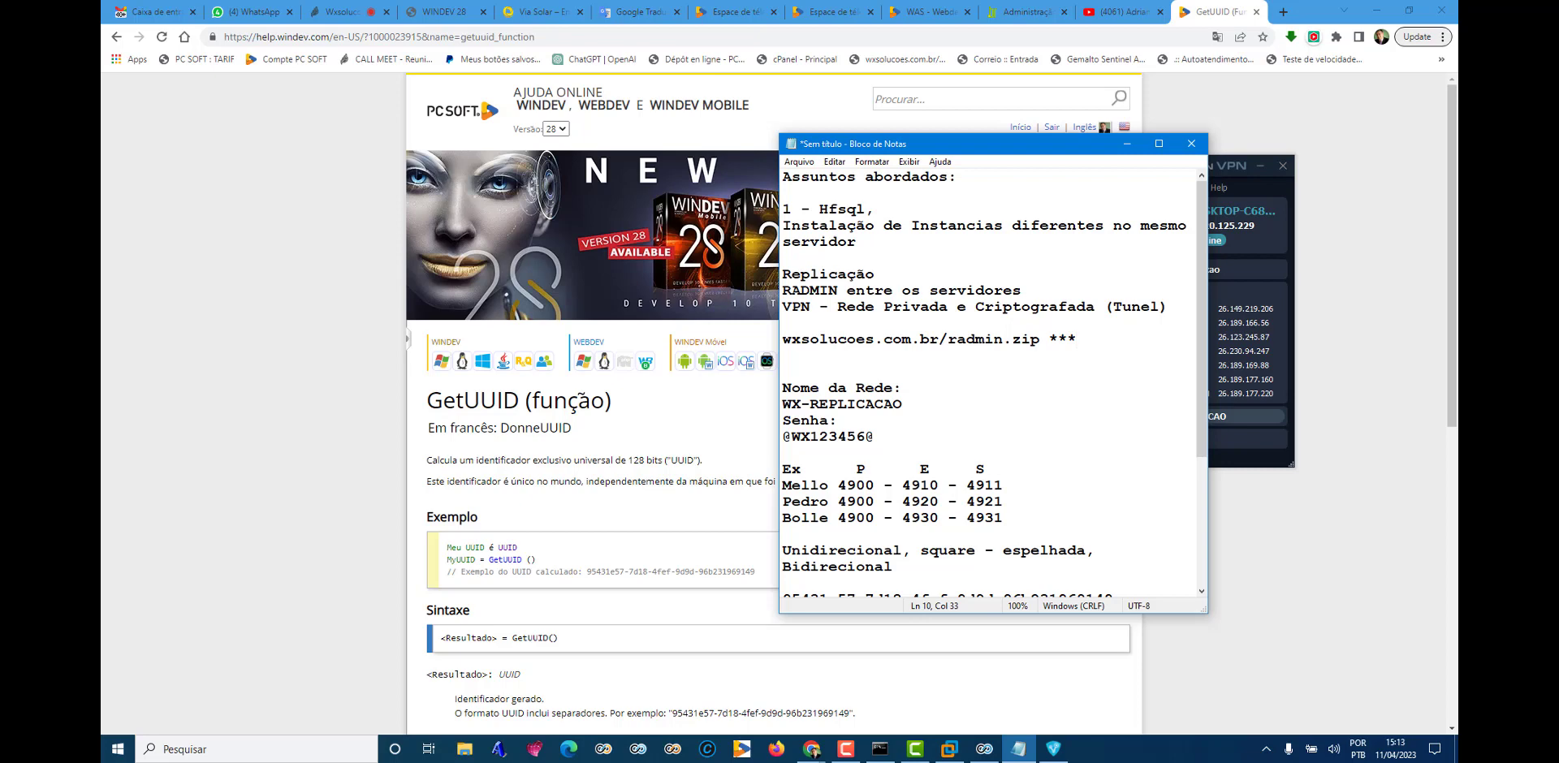
pyautogui.hotkey('alt', 'Tab')
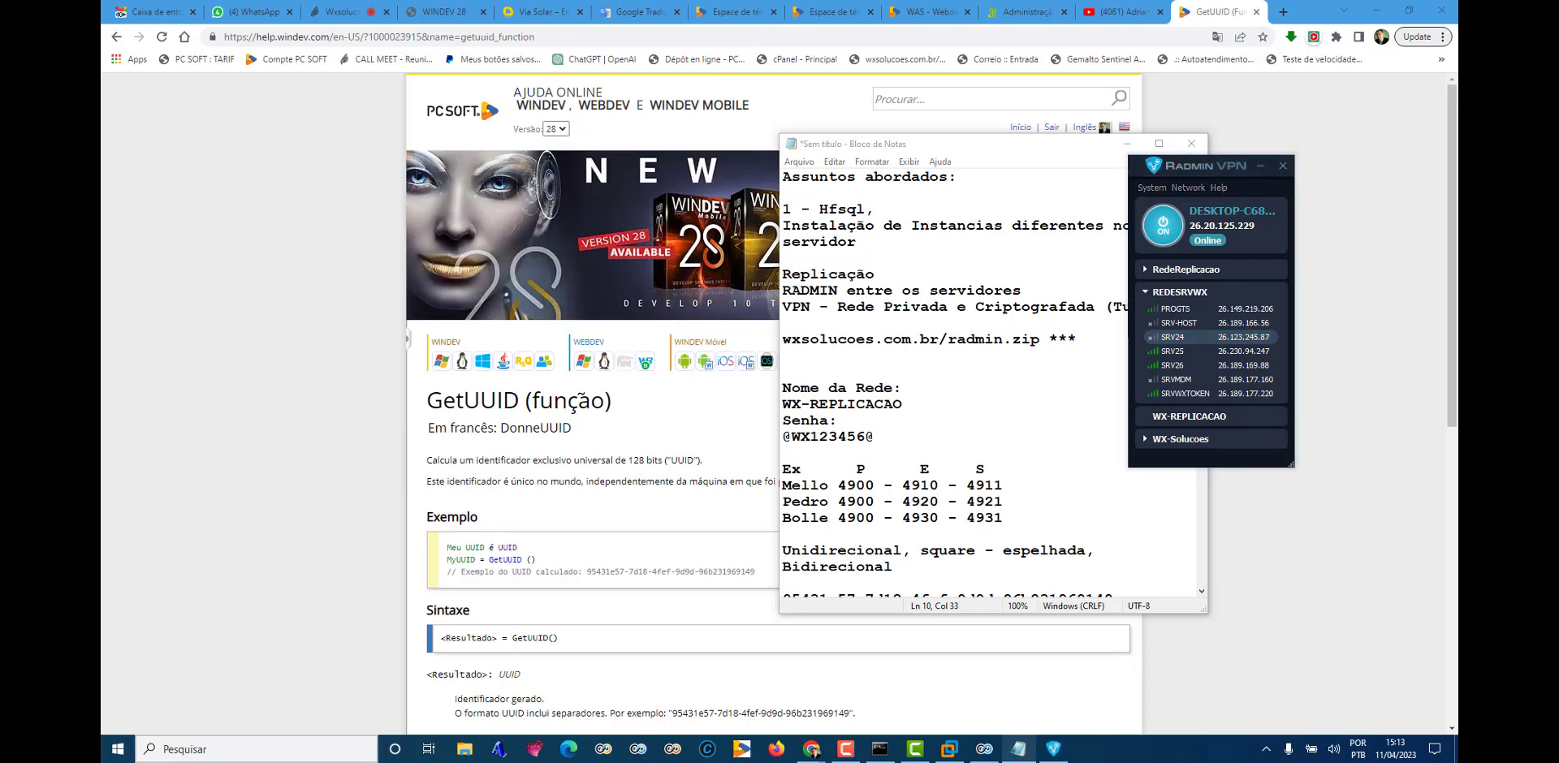
# Launch Paint from the Windows search.
pyautogui.click(244, 749)
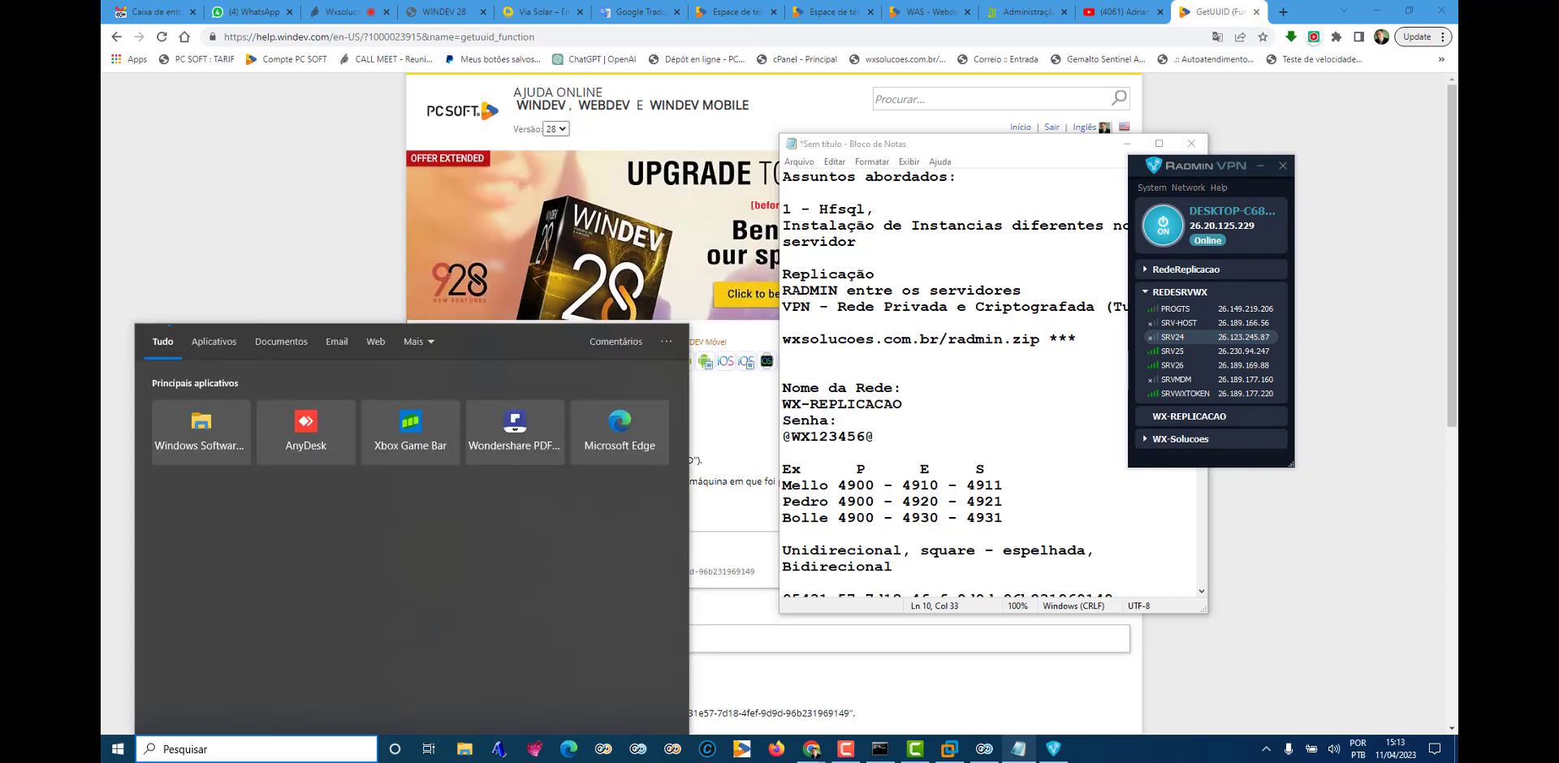
pyautogui.write('paint')
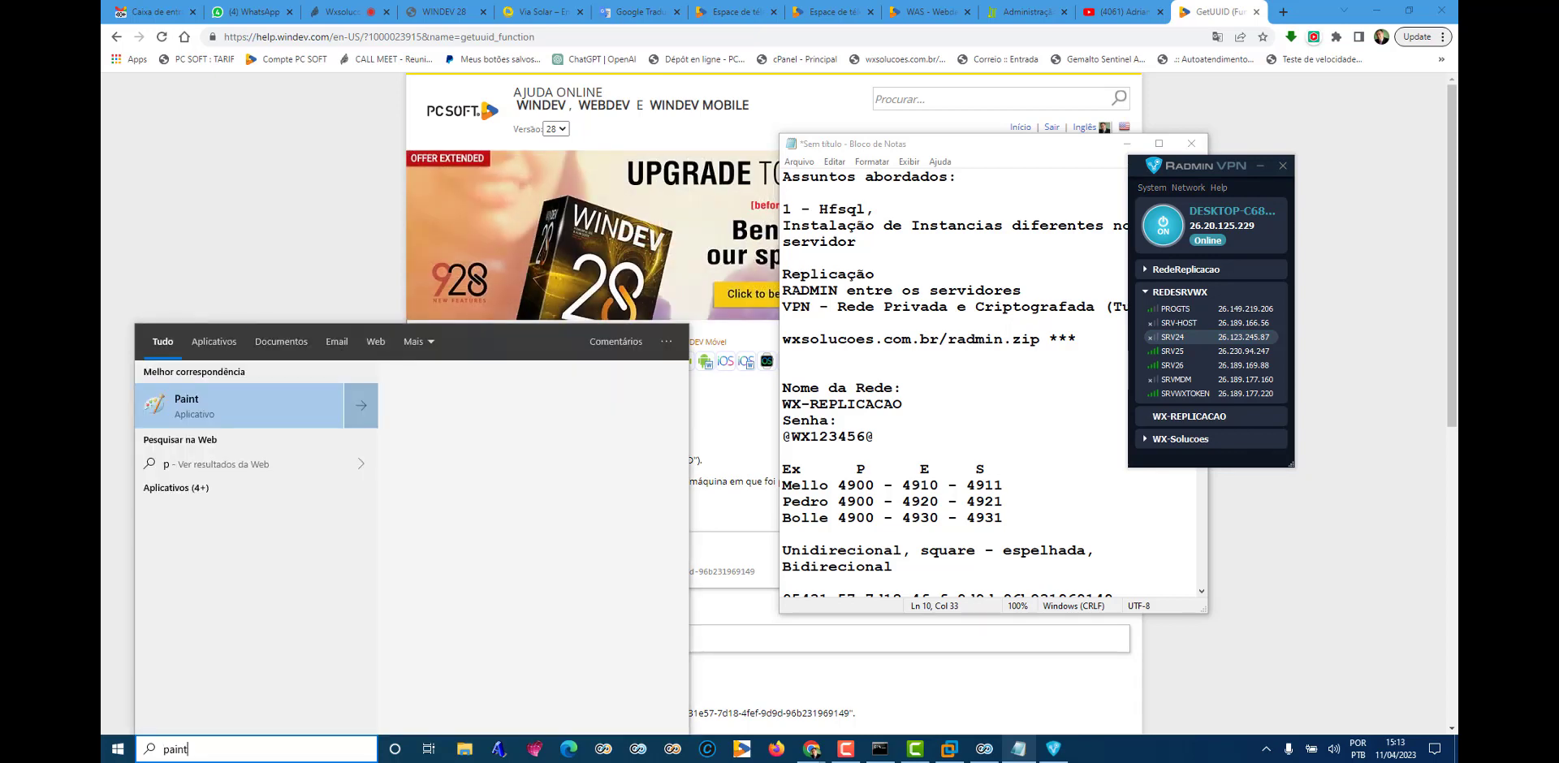
pyautogui.press('Return')
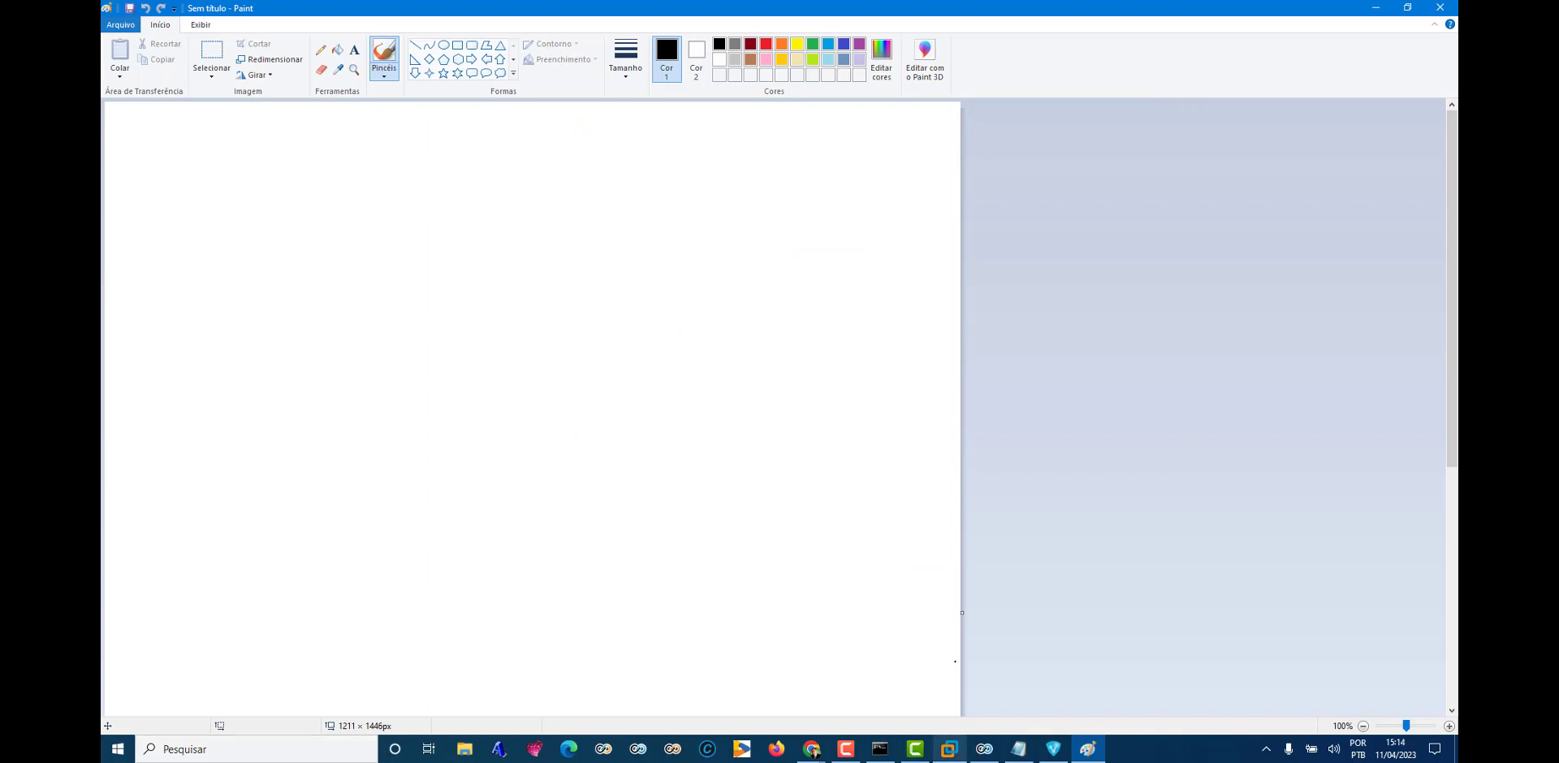
# Widen the canvas to 1914 × 1446 px, then draw and undo a test star.
pyautogui.moveTo(961, 613); pyautogui.dragTo(1457, 612)
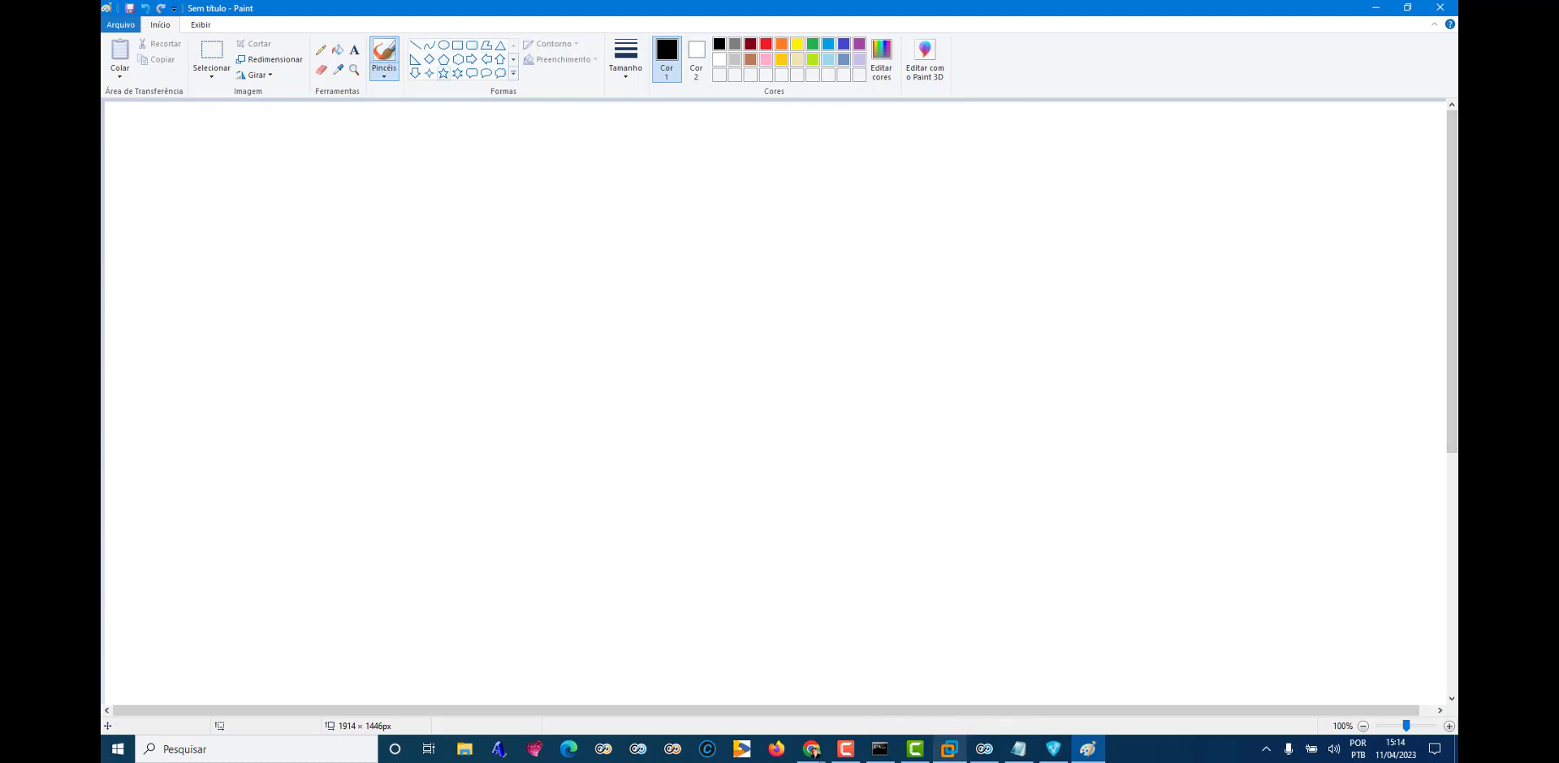
pyautogui.click(444, 73)
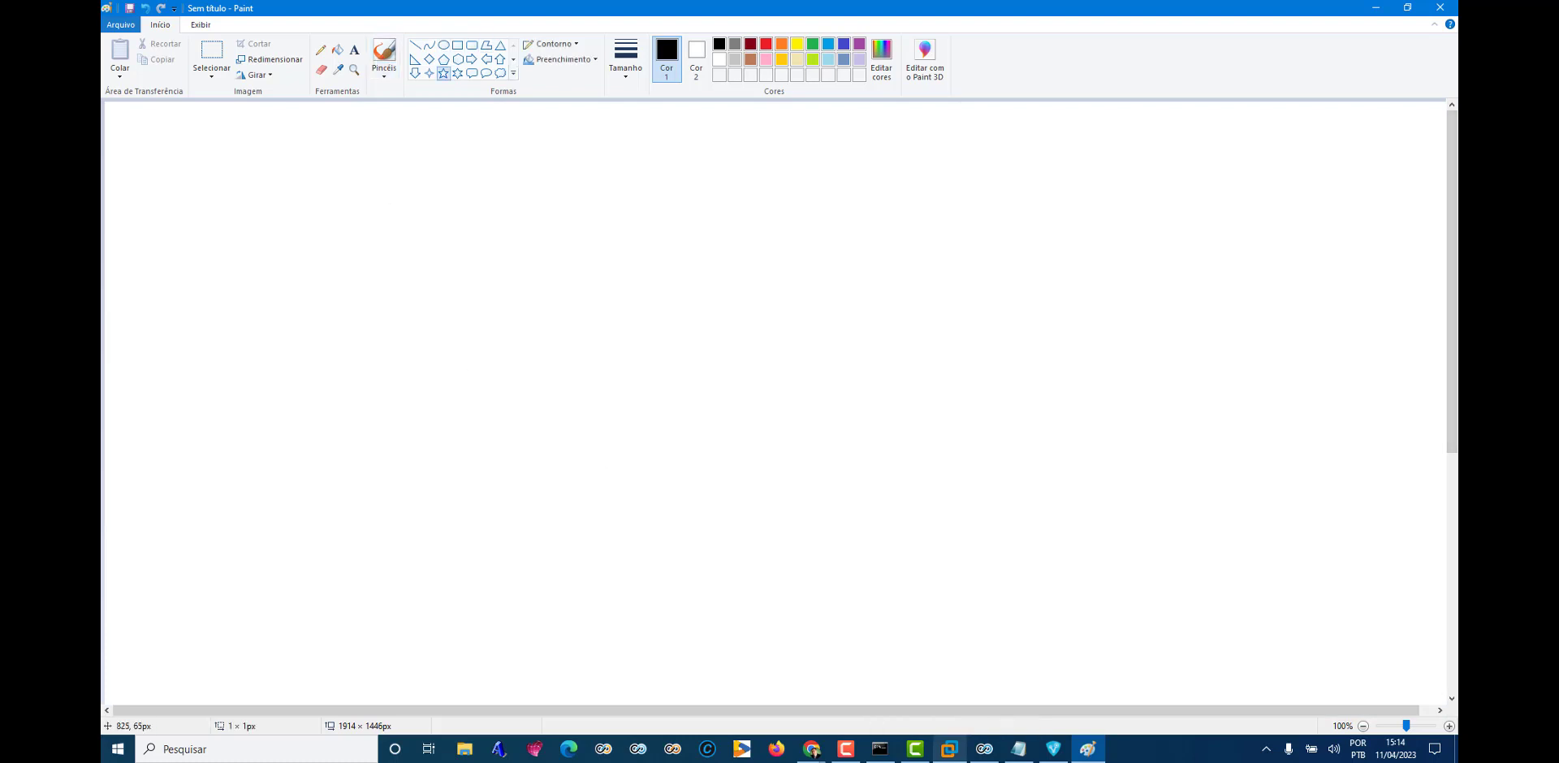
pyautogui.moveTo(683, 142); pyautogui.dragTo(783, 252)
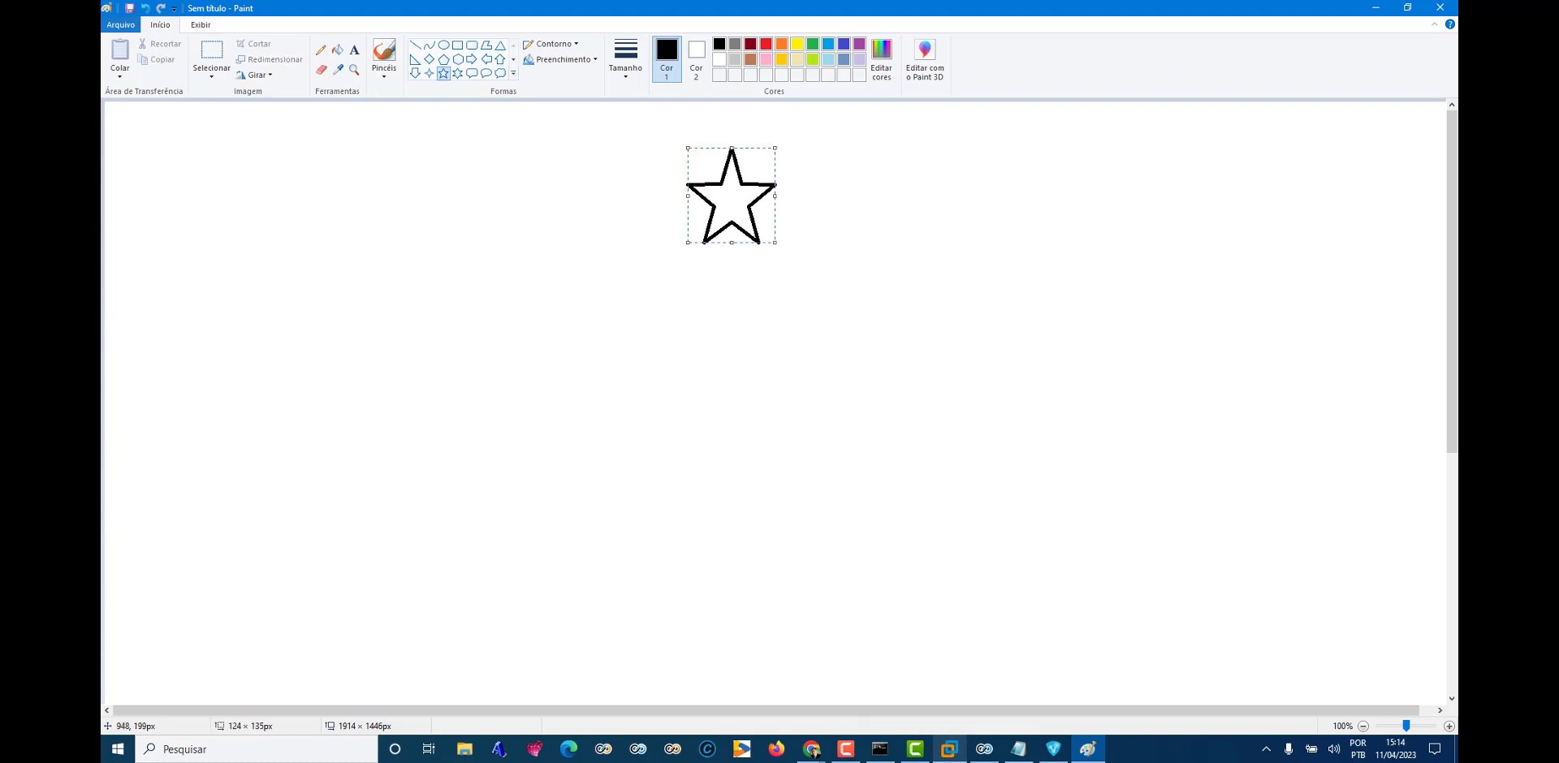
pyautogui.hotkey('ctrl', 'z')
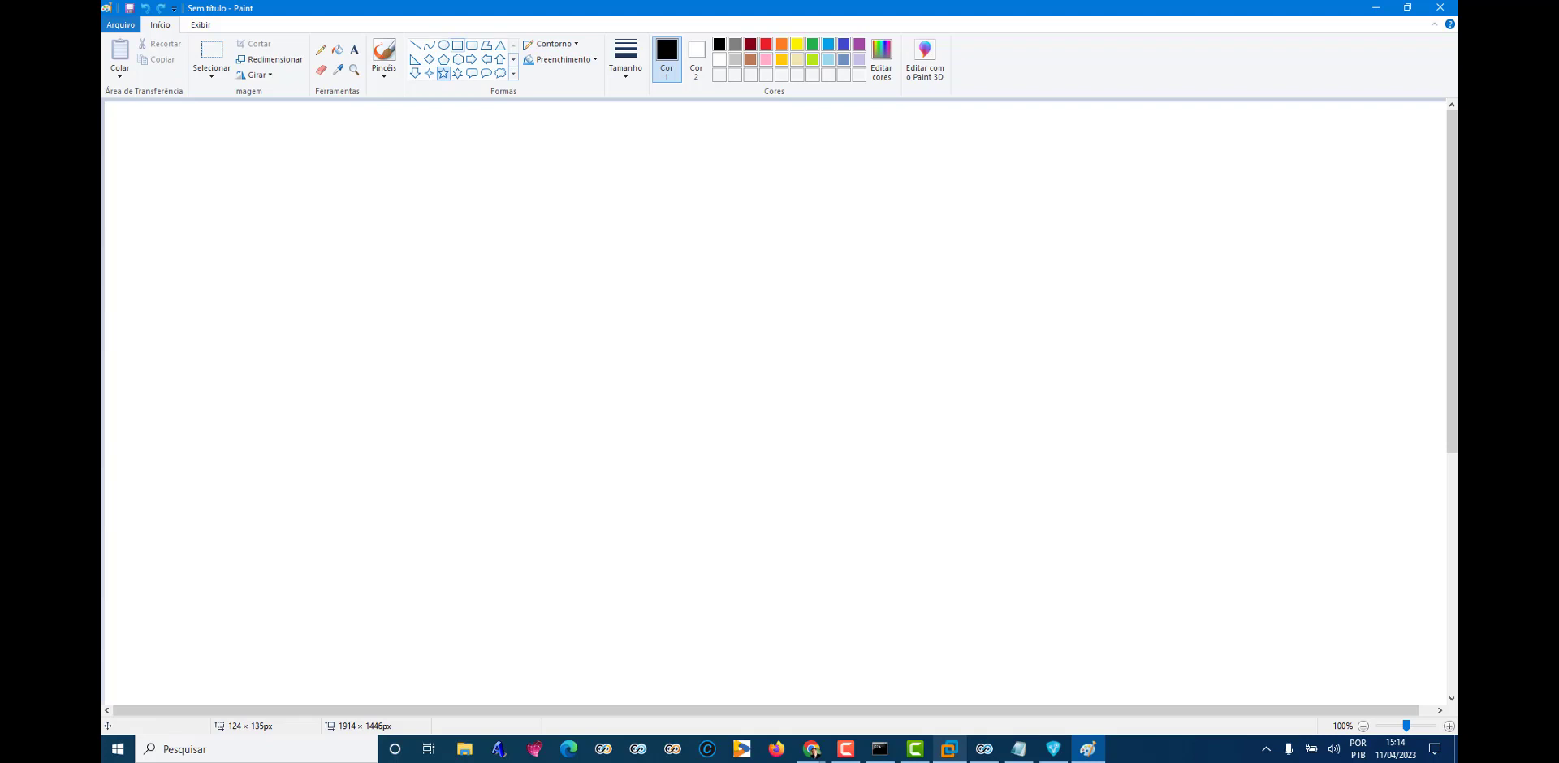
# Drag out four rounded-rectangle boxes at top centre, left, bottom centre and right, forming a diamond.
pyautogui.click(472, 46)
pyautogui.moveTo(652, 140); pyautogui.dragTo(725, 264)
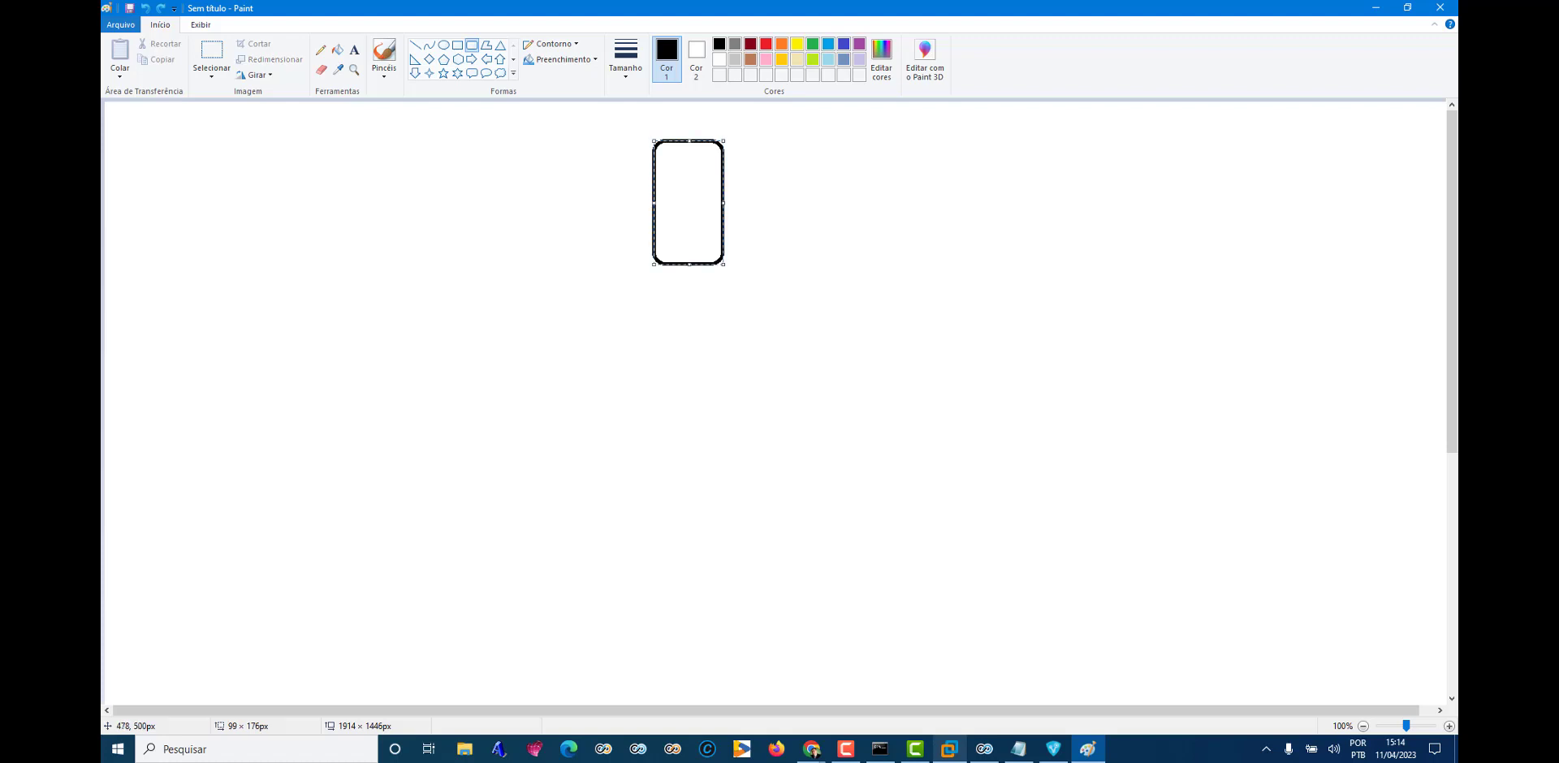
pyautogui.moveTo(334, 388); pyautogui.dragTo(404, 509)
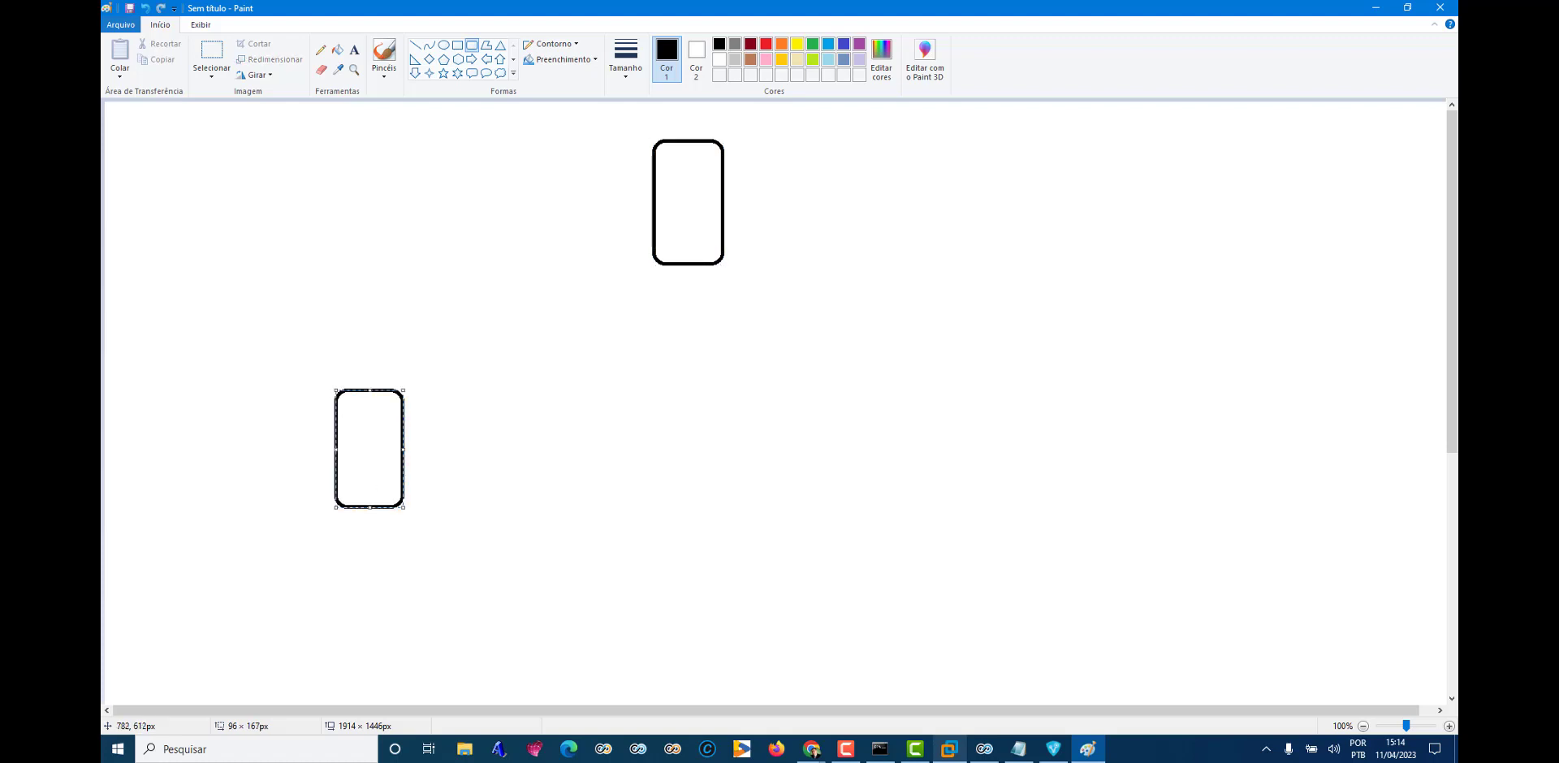
pyautogui.moveTo(658, 542); pyautogui.dragTo(729, 656)
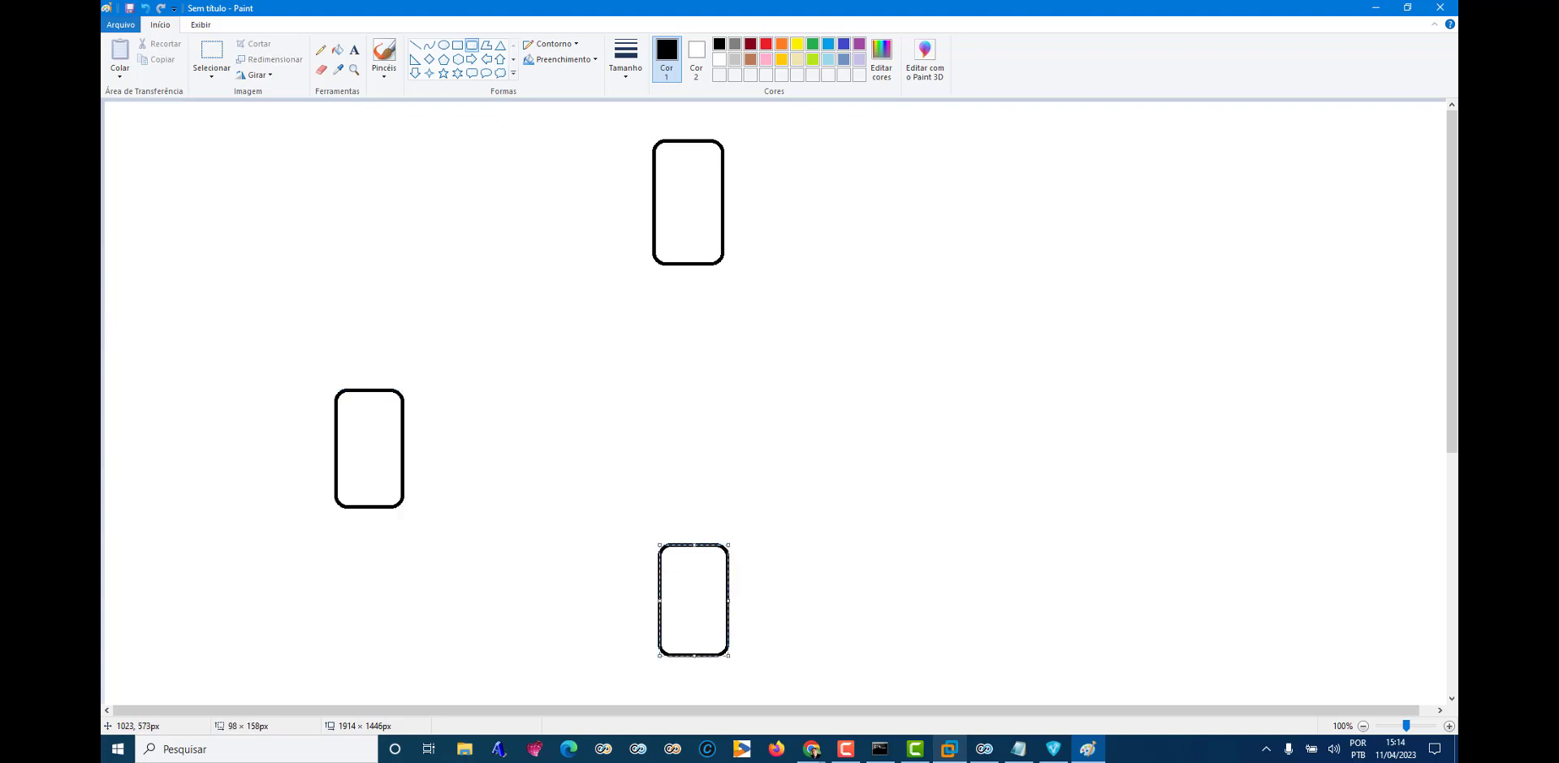
pyautogui.moveTo(942, 269); pyautogui.dragTo(1012, 389)
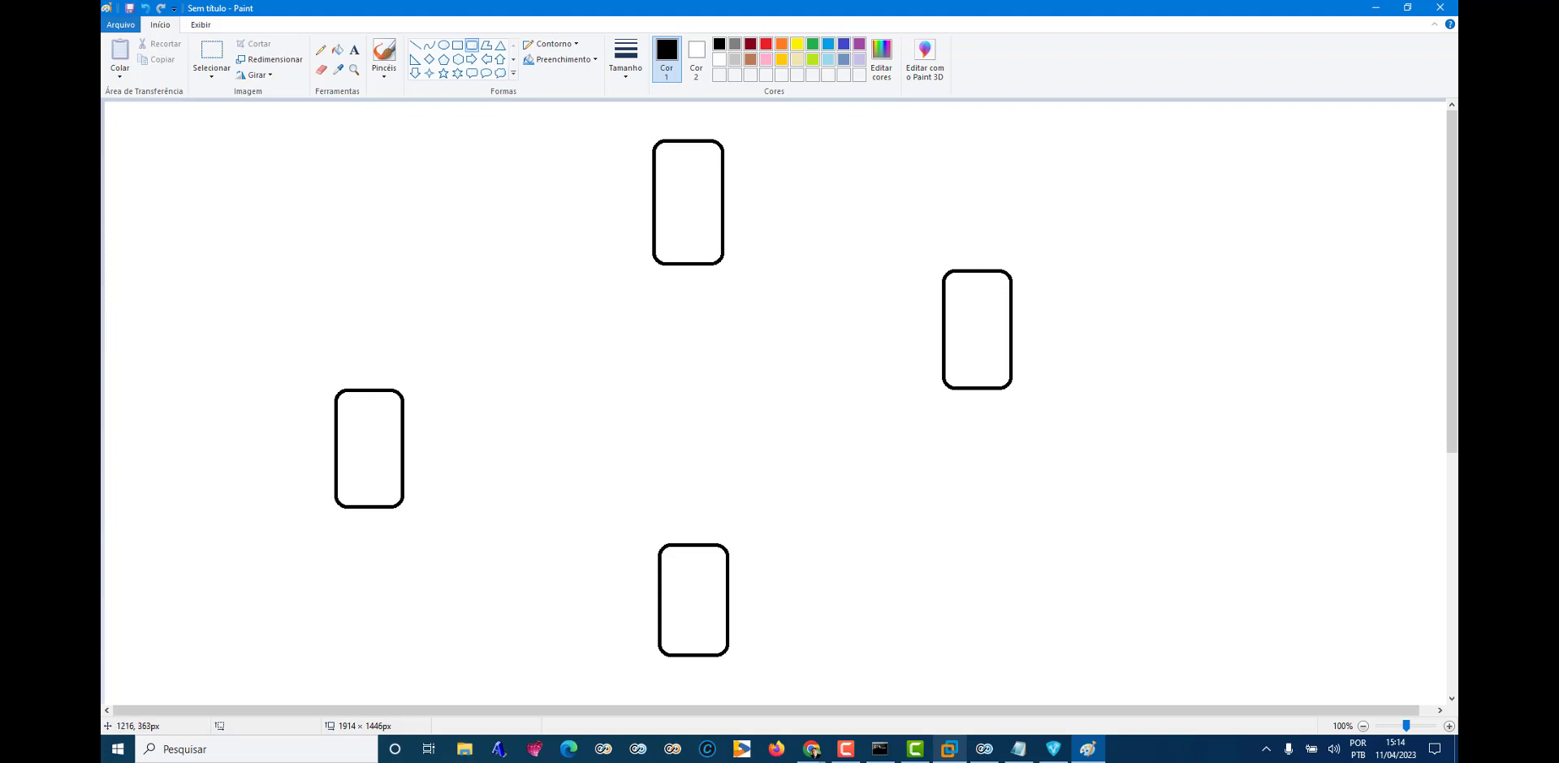
# Label the left box with a capital A.
pyautogui.click(354, 50)
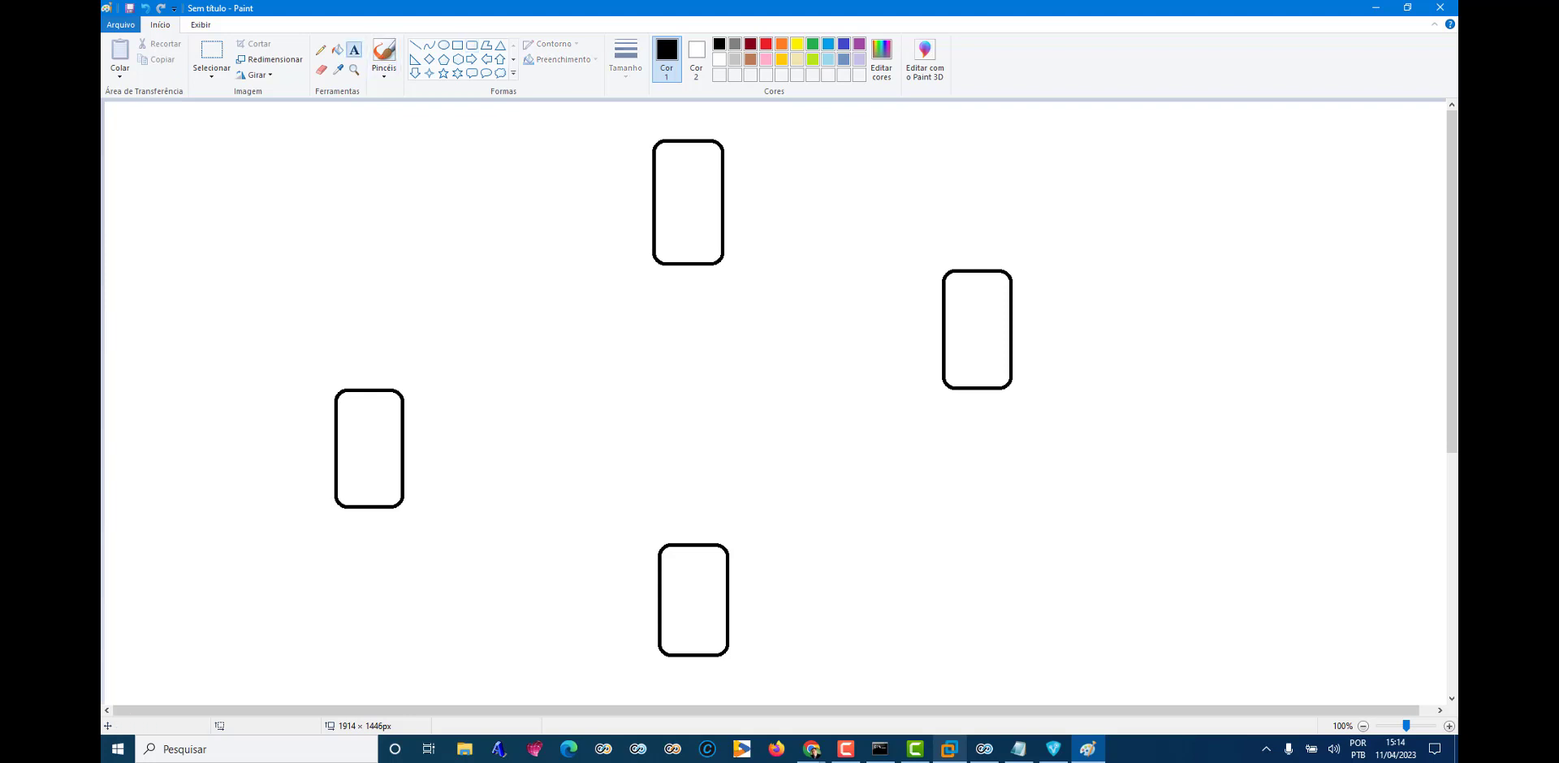
pyautogui.click(357, 341)
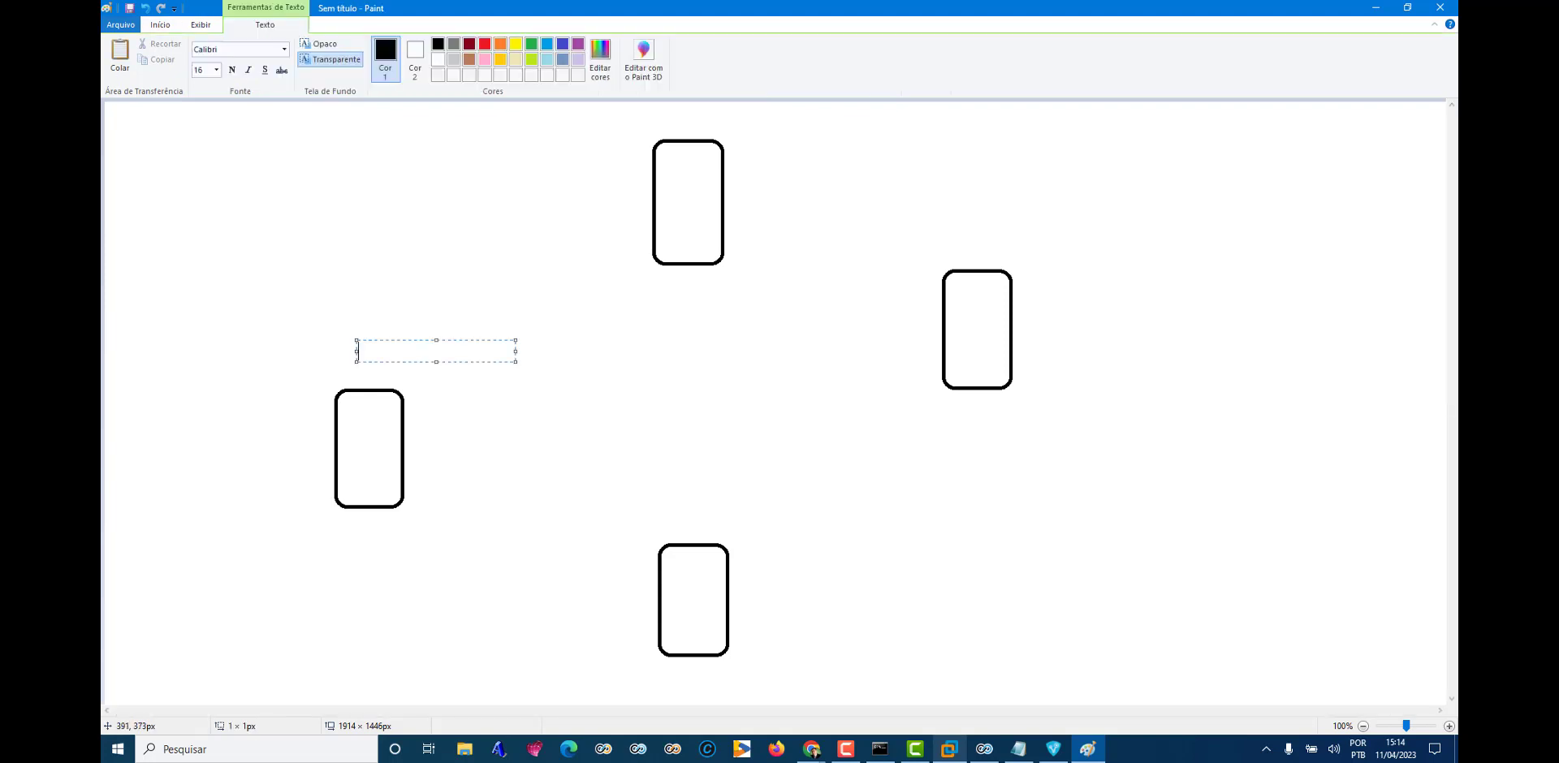
pyautogui.write('a')
pyautogui.press('BackSpace')
pyautogui.write('A')
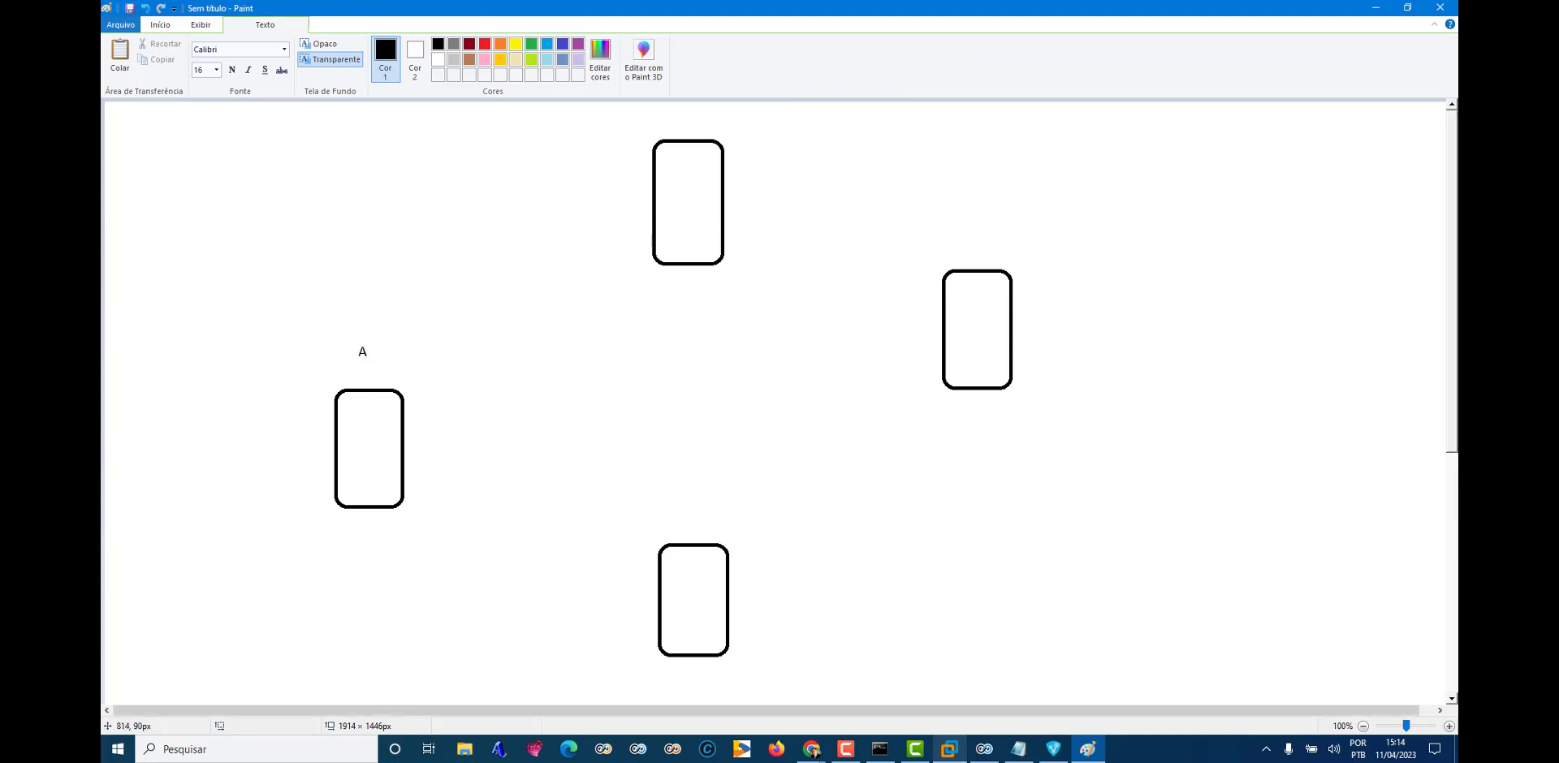
pyautogui.click(679, 154)
# Label the top box B and the right box C, discarding a stray empty text area.
pyautogui.click(679, 154)
pyautogui.write('B')
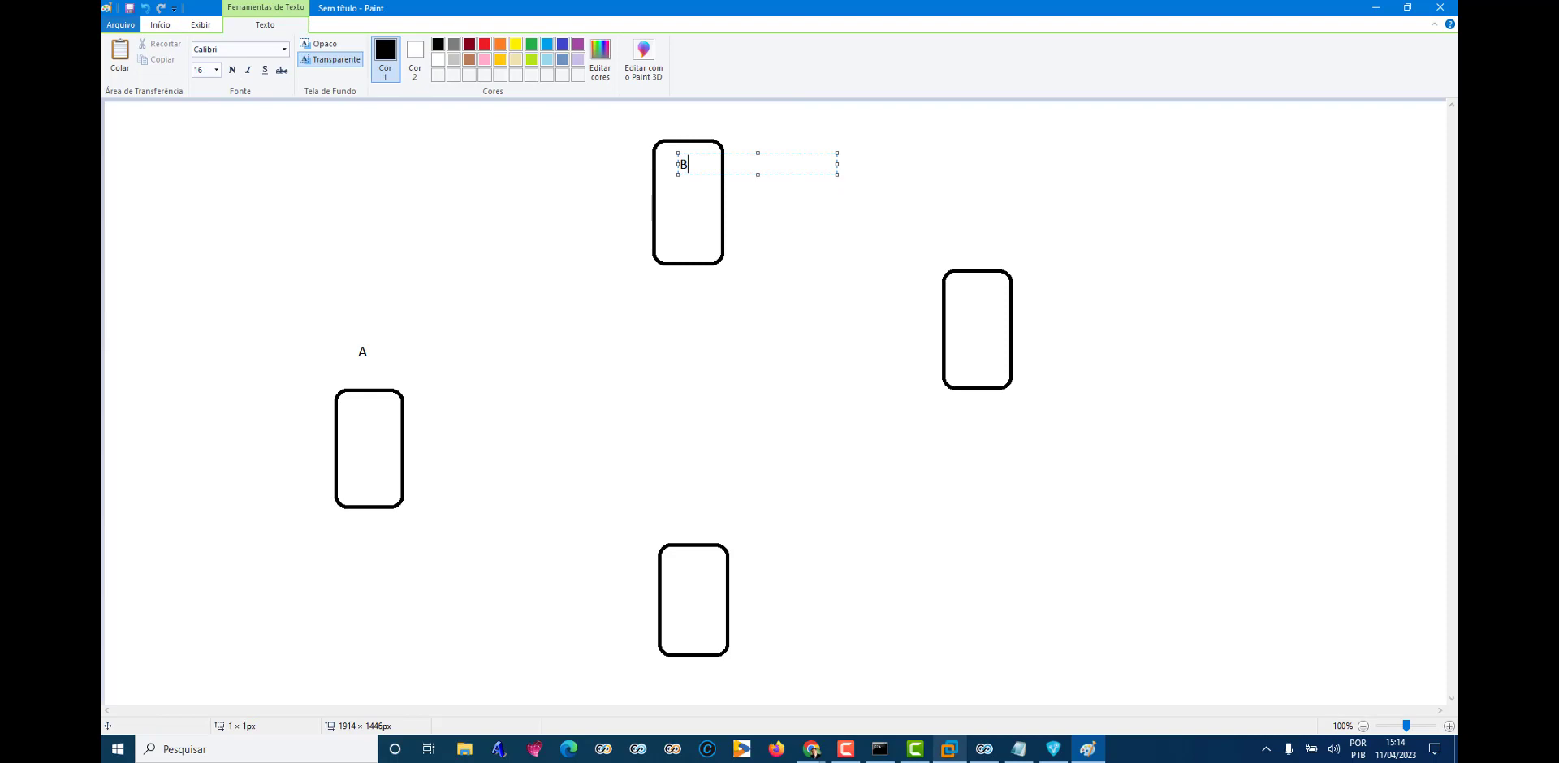
pyautogui.click(964, 293)
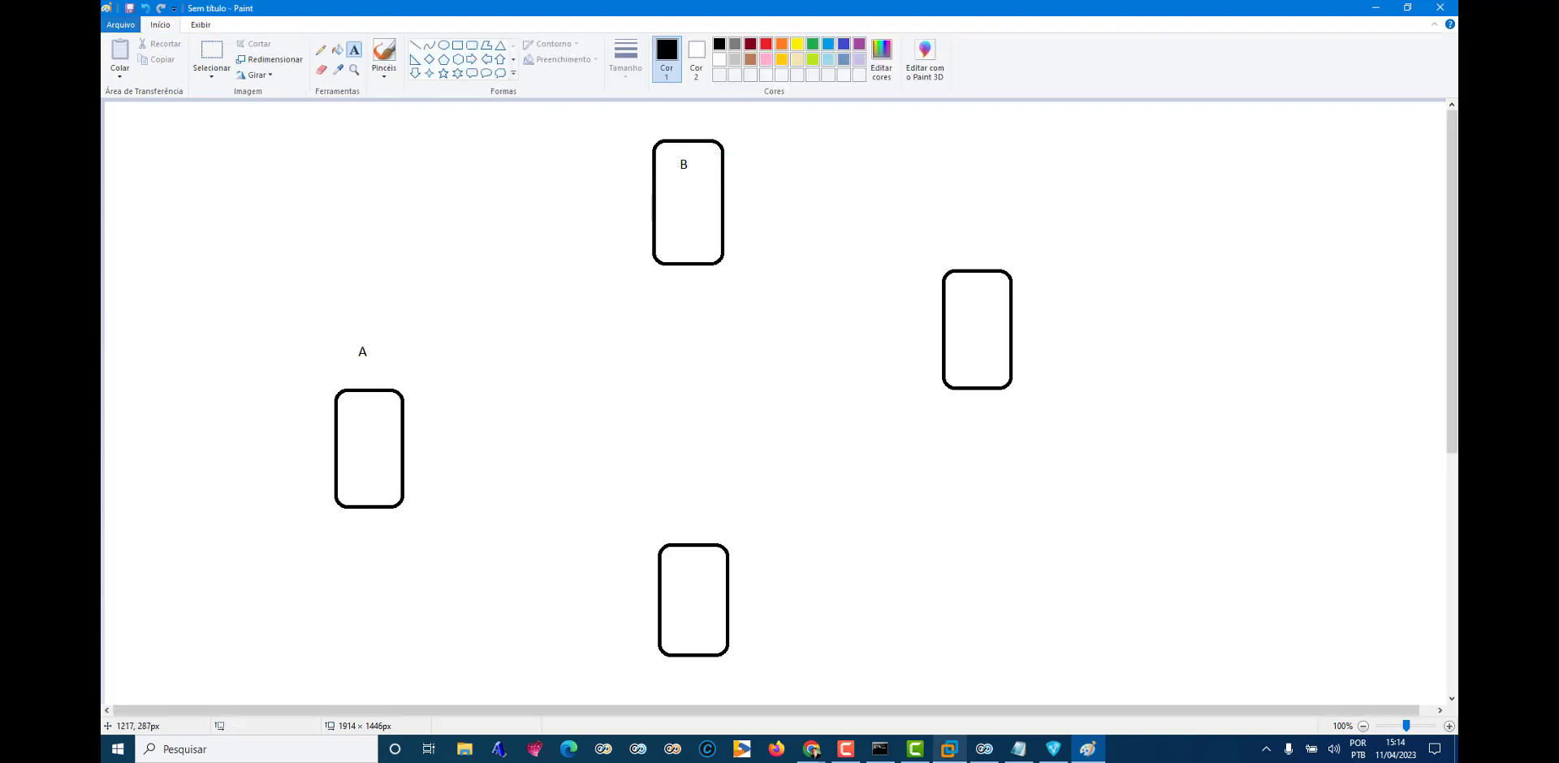
pyautogui.click(964, 293)
pyautogui.write('C')
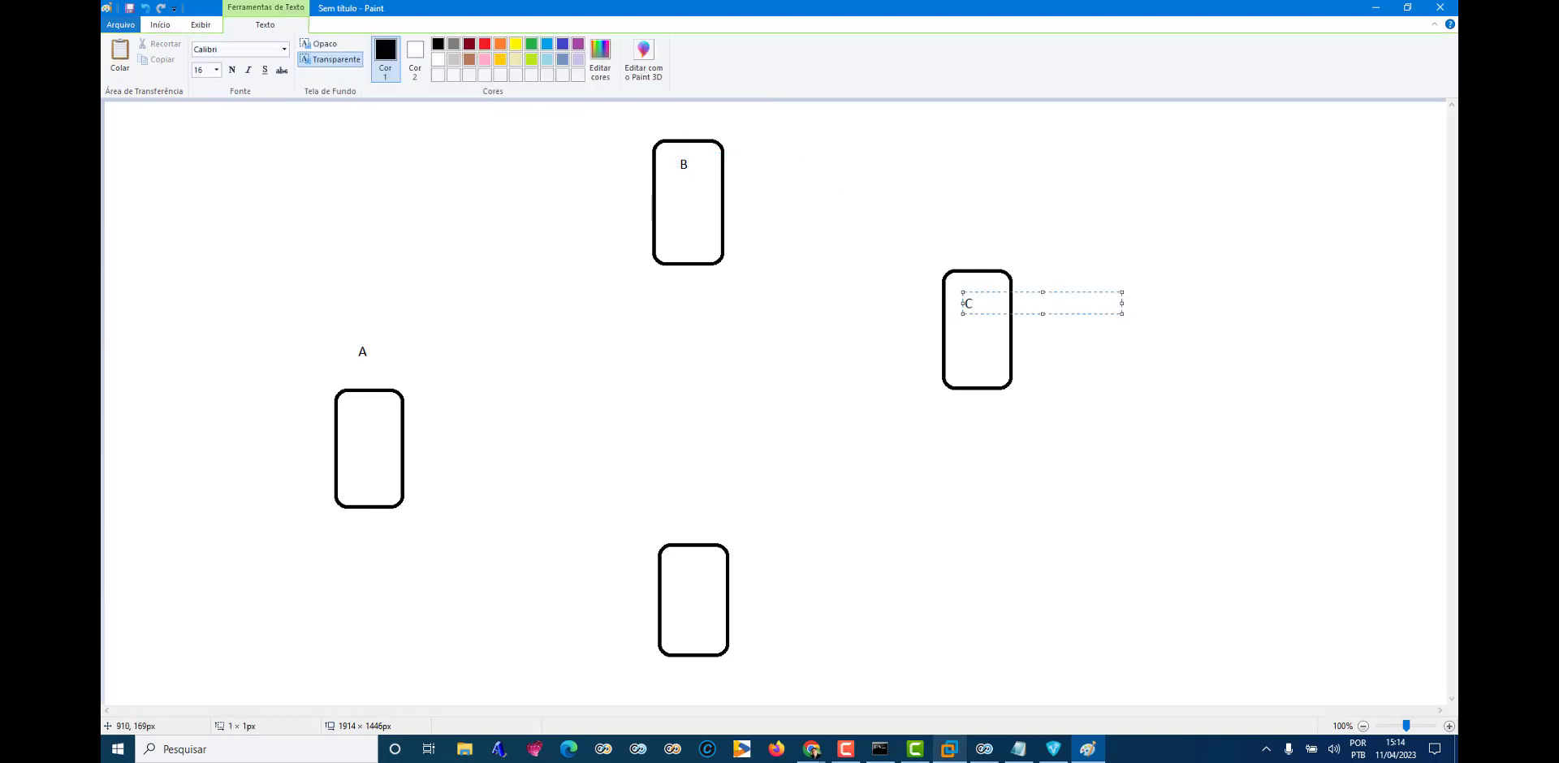
pyautogui.click(841, 240)
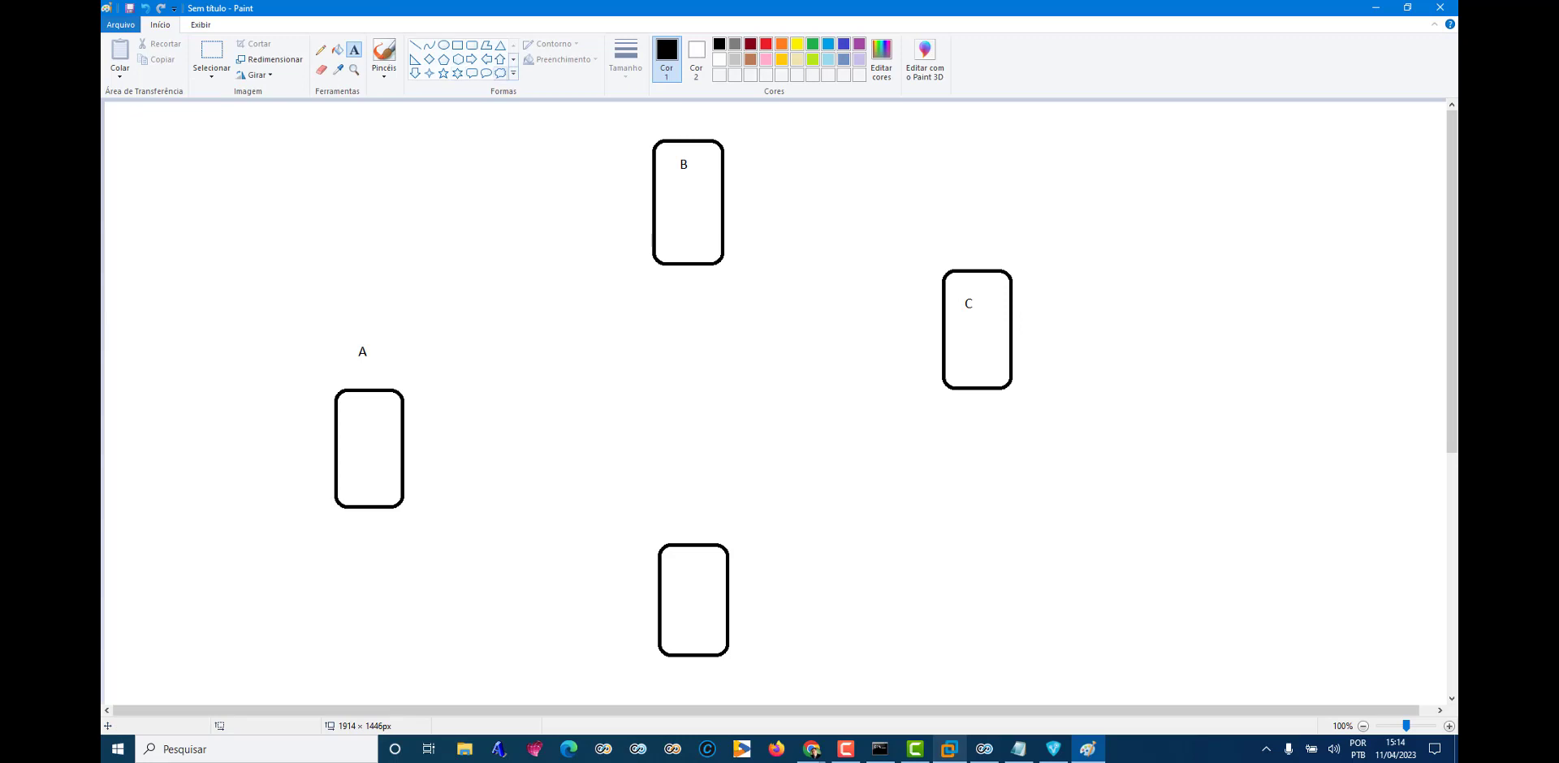
pyautogui.moveTo(201, 172); pyautogui.dragTo(847, 379)
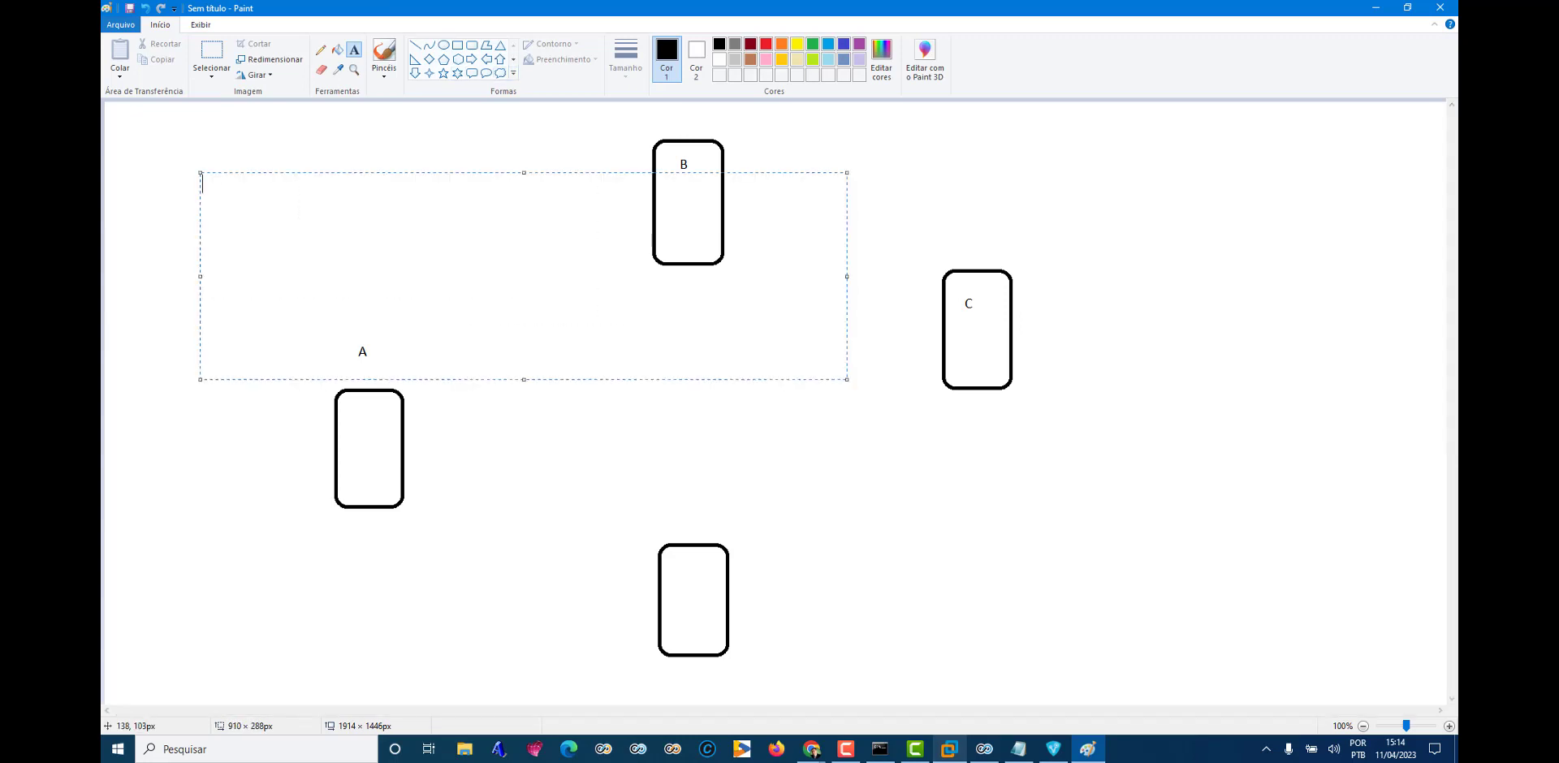
pyautogui.click(557, 164)
pyautogui.click(500, 73)
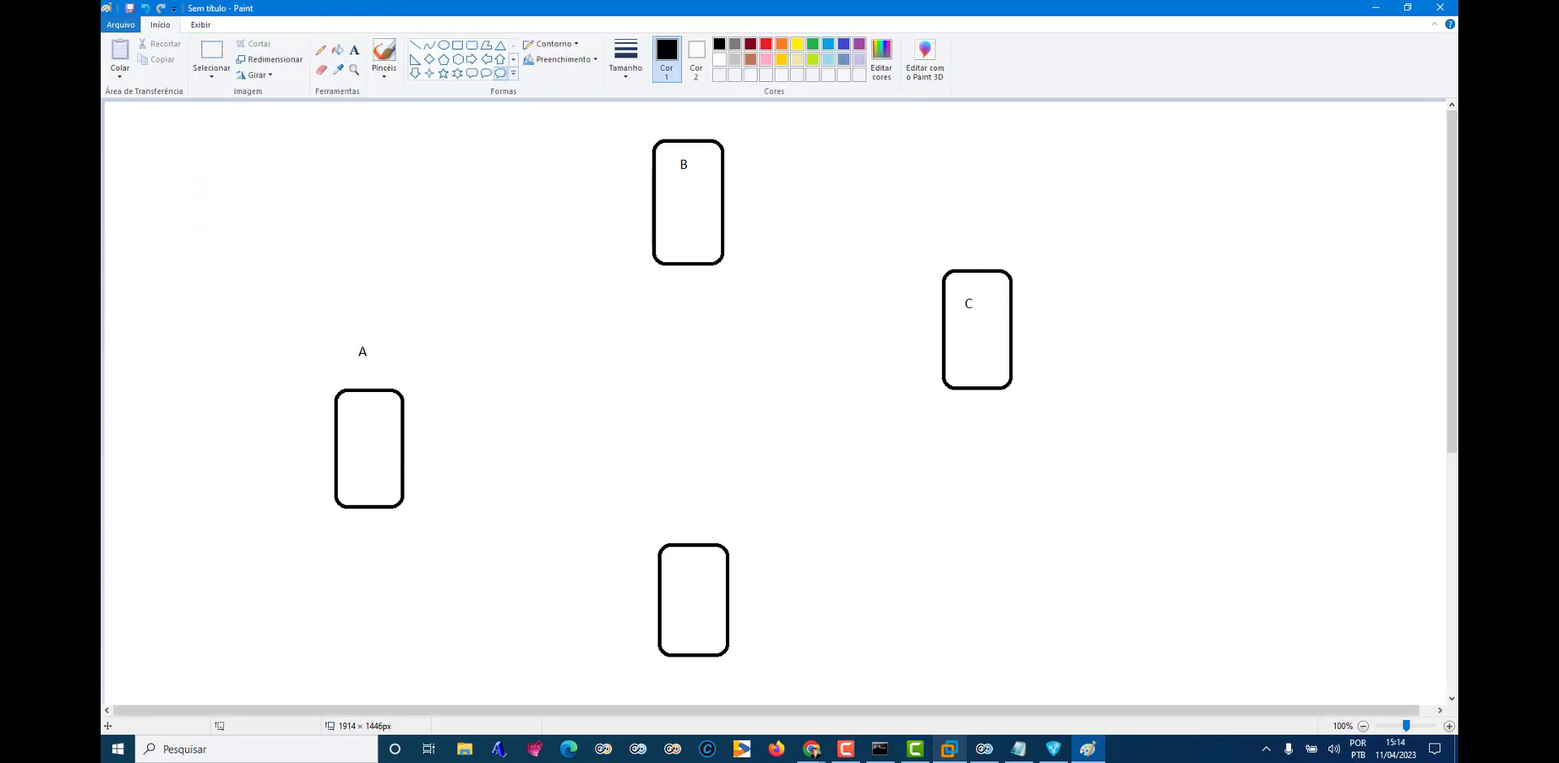
# Draw a large cloud callout stretched to enclose boxes A, B and C.
pyautogui.moveTo(185, 154); pyautogui.dragTo(1326, 540)
pyautogui.moveTo(1165, 482); pyautogui.dragTo(1149, 543)
pyautogui.click(702, 636)
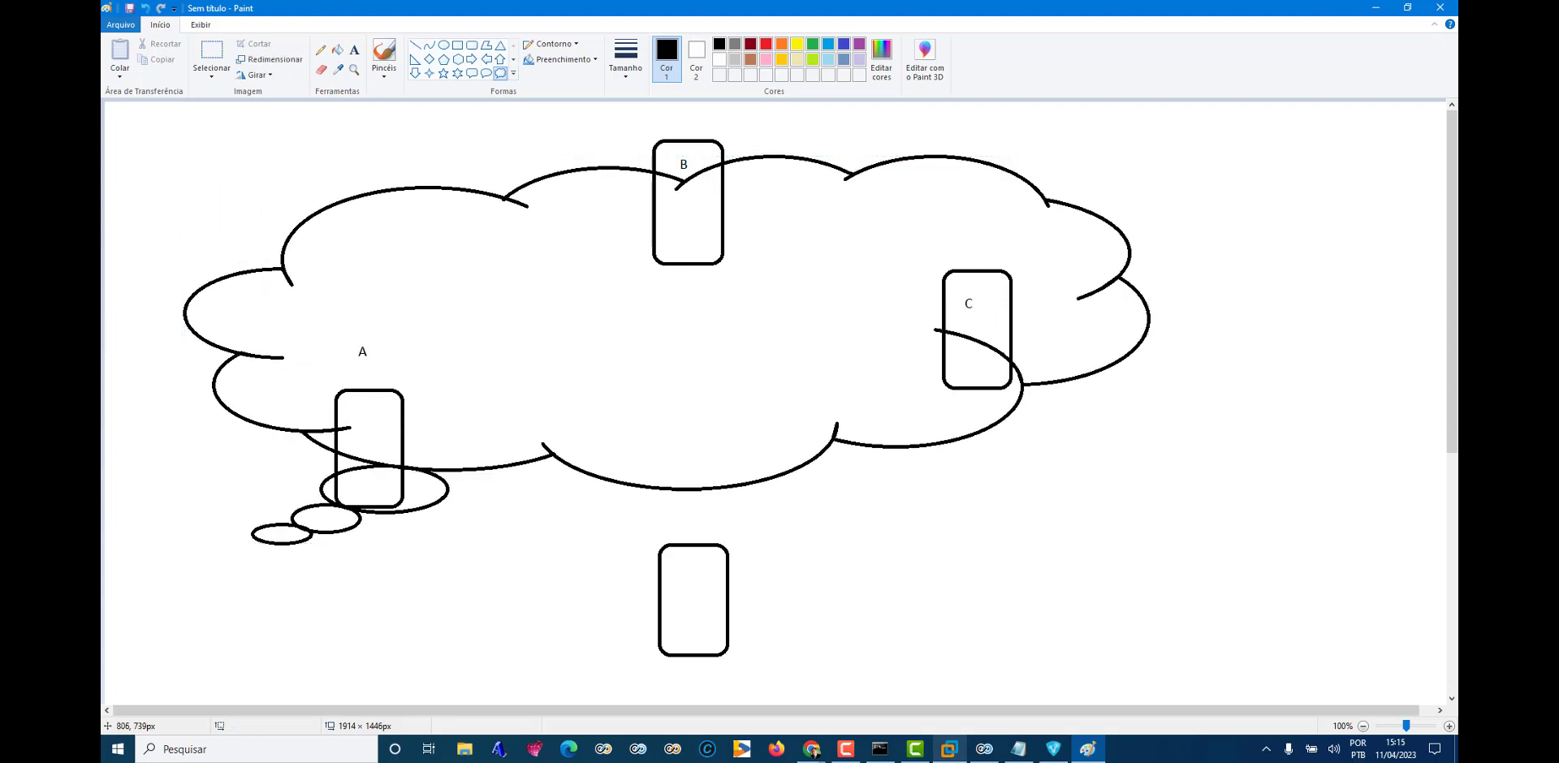
# Label the bottom box X.
pyautogui.click(354, 50)
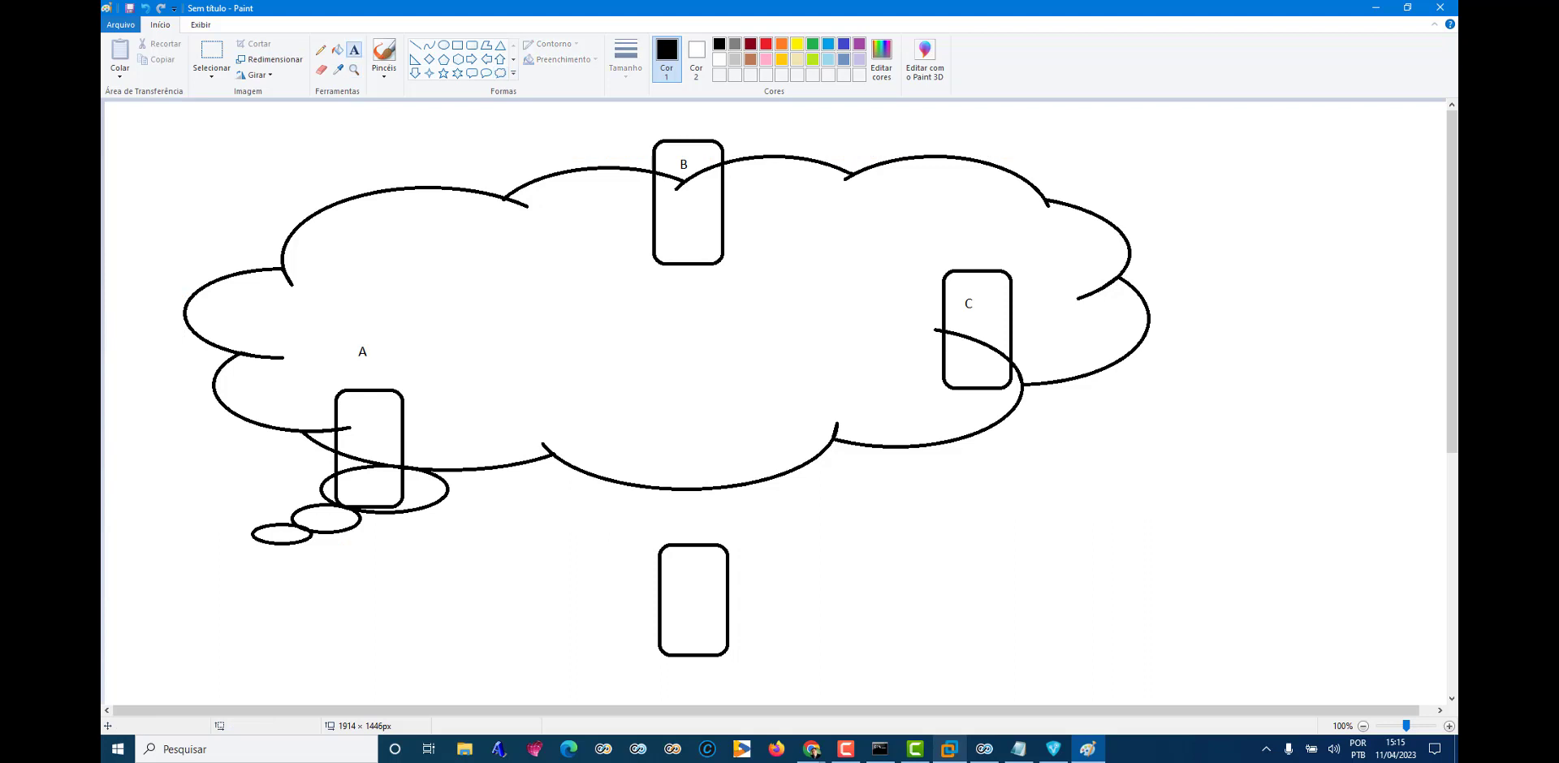
pyautogui.click(688, 567)
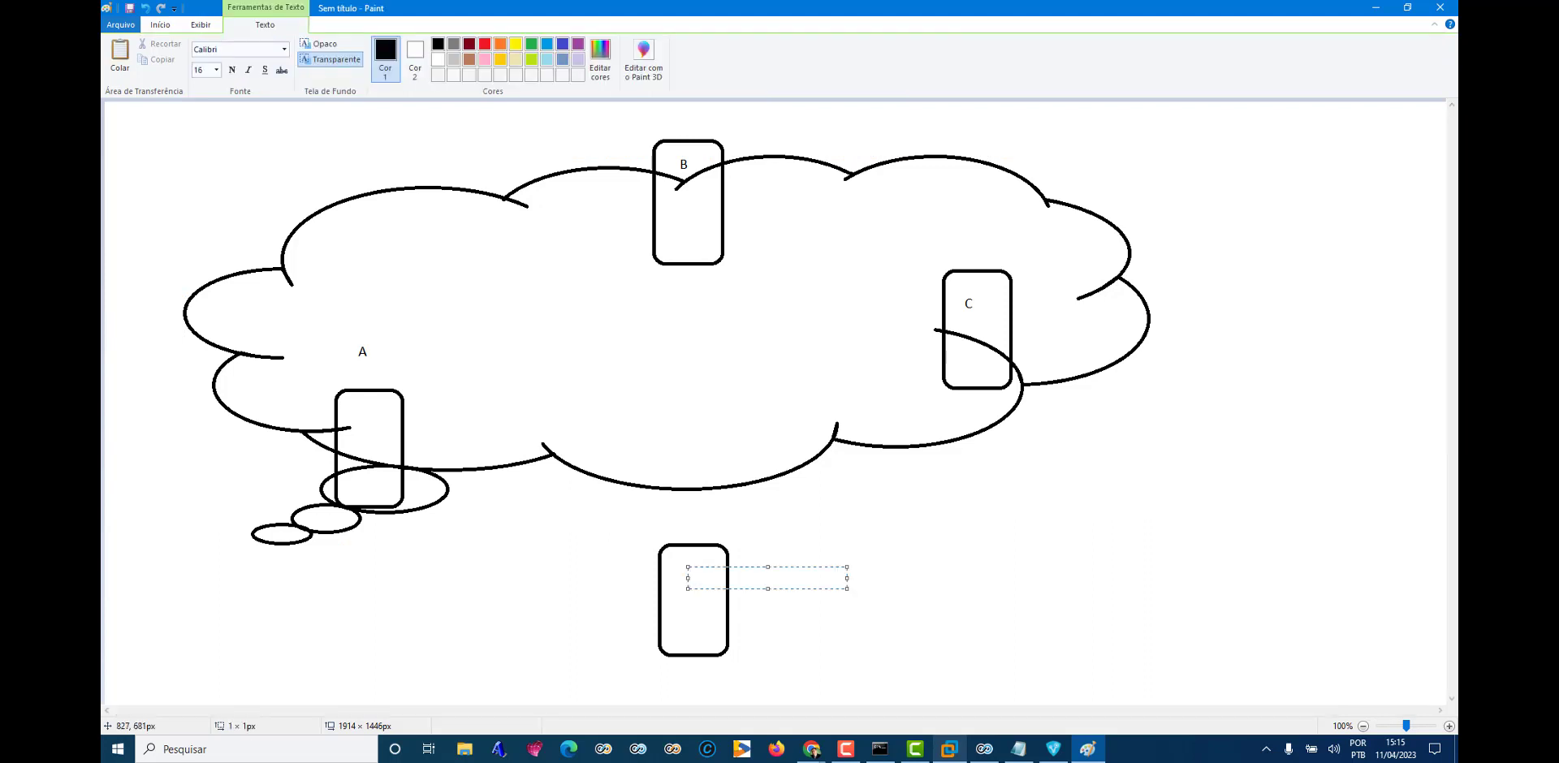
pyautogui.write('X')
pyautogui.click(948, 687)
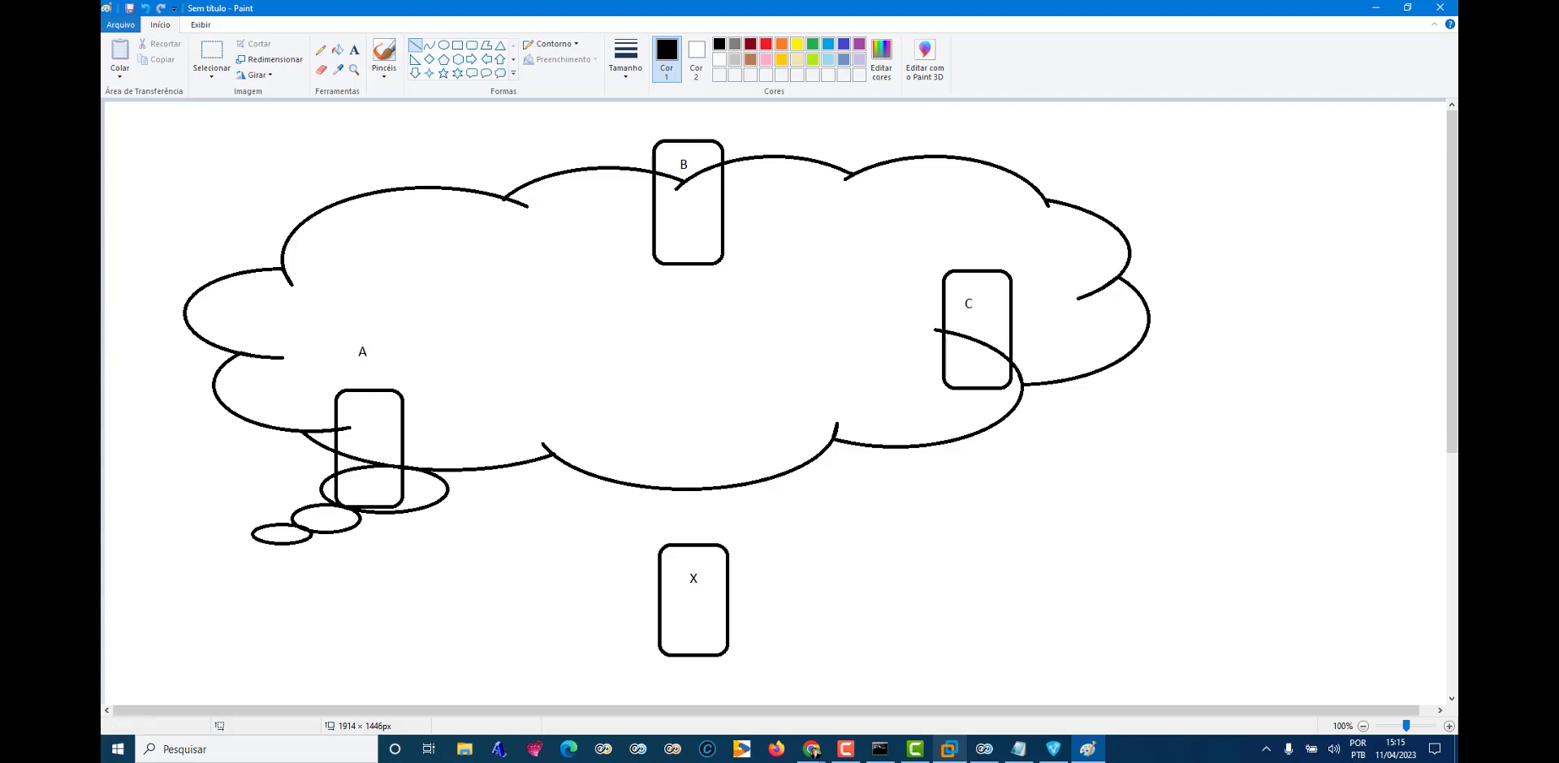
# Draw connector lines from X to A, from the cloud to B, and from B to C.
pyautogui.moveTo(648, 585); pyautogui.dragTo(407, 428)
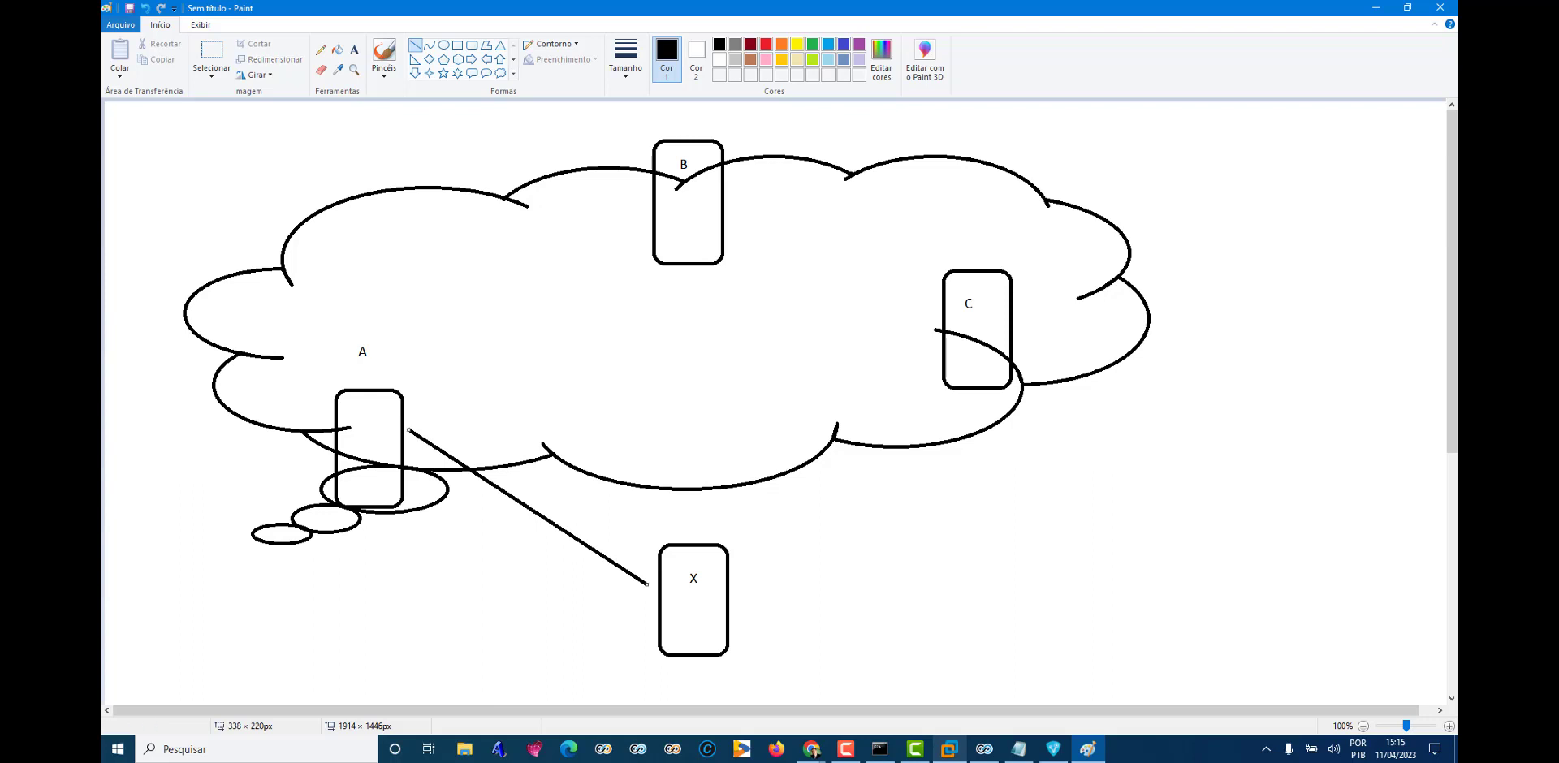
pyautogui.moveTo(478, 295); pyautogui.dragTo(646, 219)
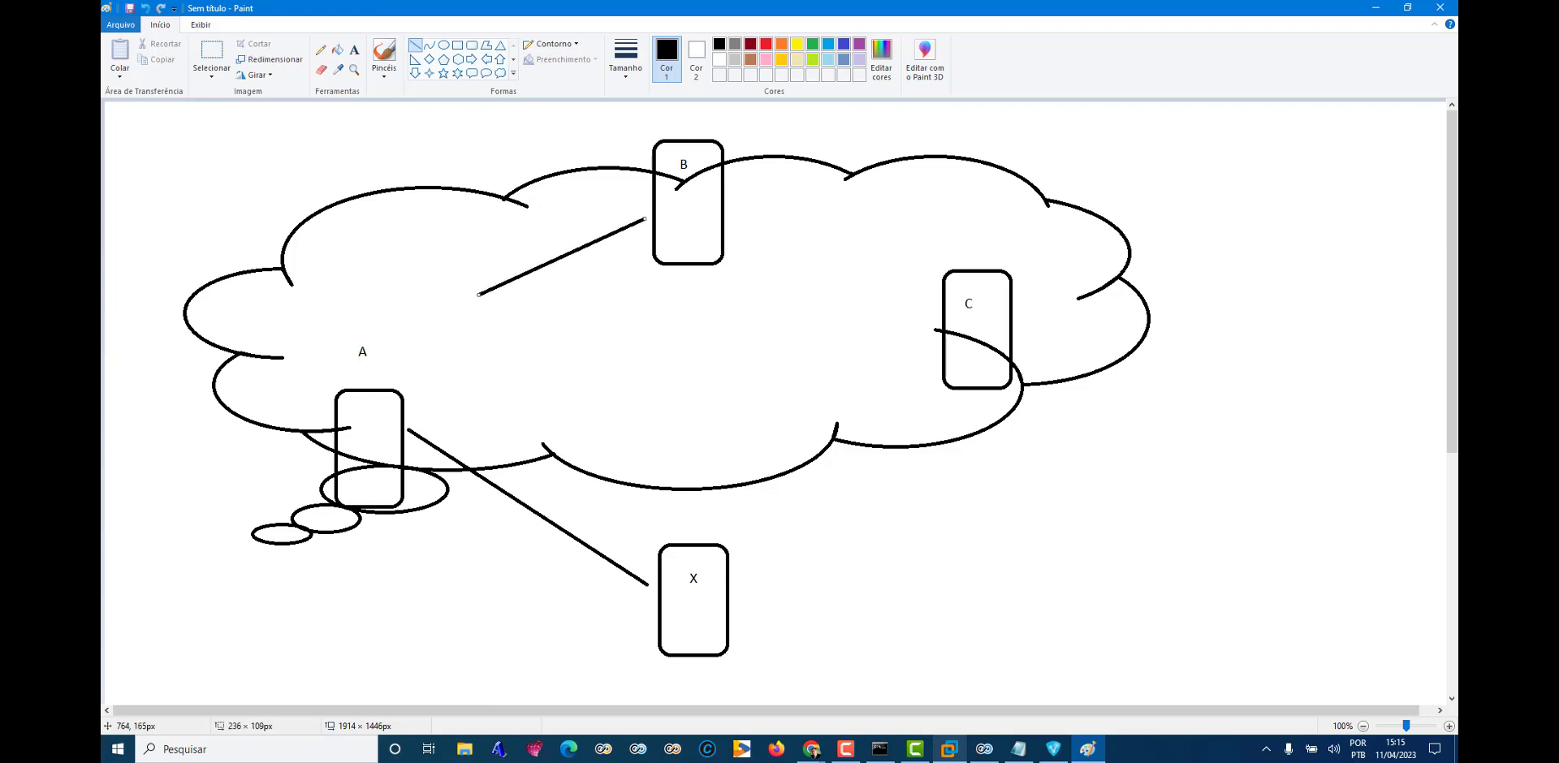
pyautogui.moveTo(744, 210)
pyautogui.mouseDown()
pyautogui.moveTo(939, 338)
pyautogui.moveTo(932, 312)
pyautogui.mouseUp()
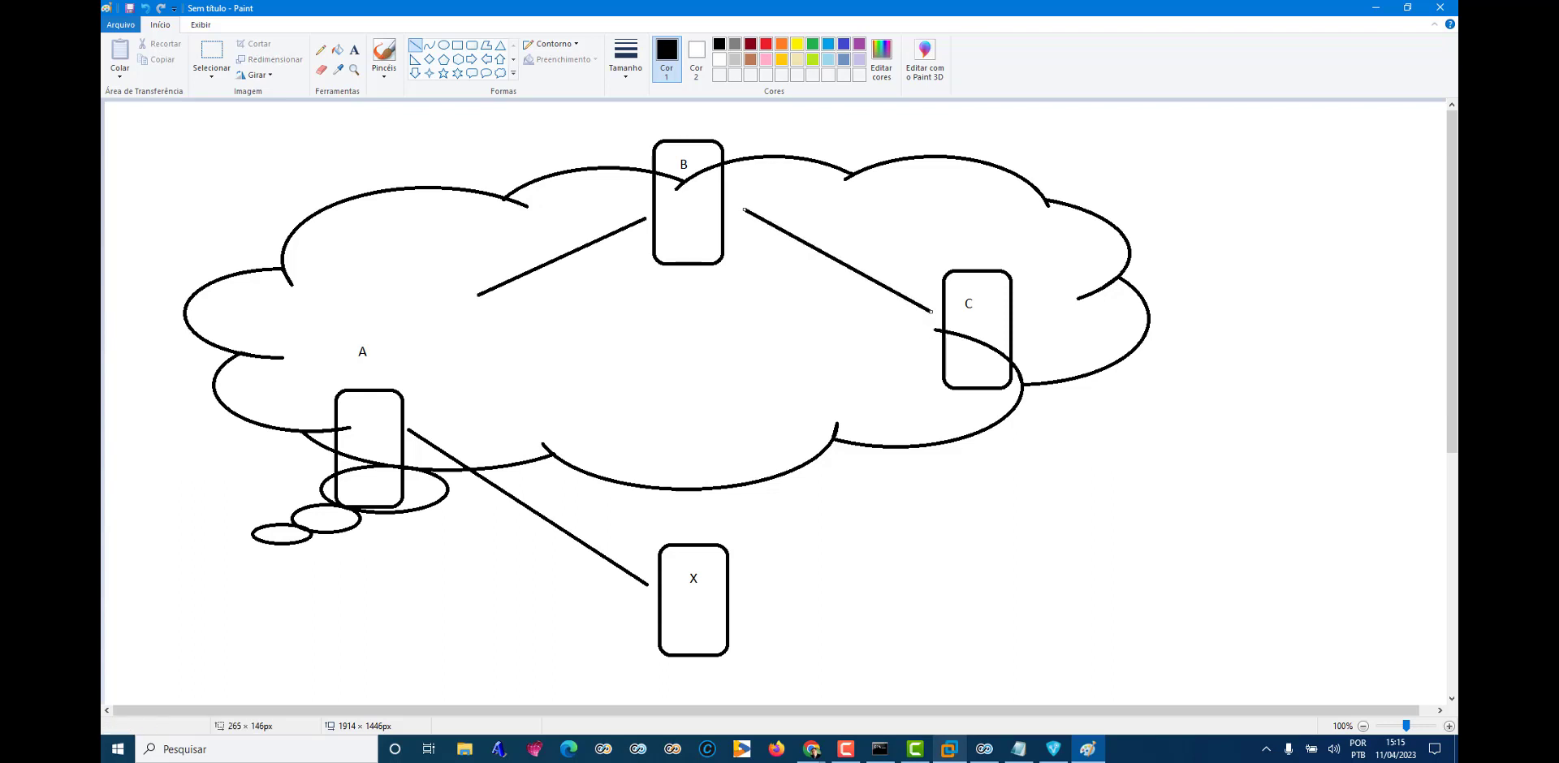
pyautogui.click(439, 468)
# Add arrowheads at A and B, and draw an arrow from X up to B.
pyautogui.moveTo(397, 419)
pyautogui.mouseDown()
pyautogui.moveTo(408, 447)
pyautogui.moveTo(427, 418)
pyautogui.mouseUp()
pyautogui.moveTo(647, 218)
pyautogui.mouseDown()
pyautogui.moveTo(628, 216)
pyautogui.moveTo(646, 220)
pyautogui.moveTo(639, 235)
pyautogui.mouseUp()
pyautogui.click(630, 330)
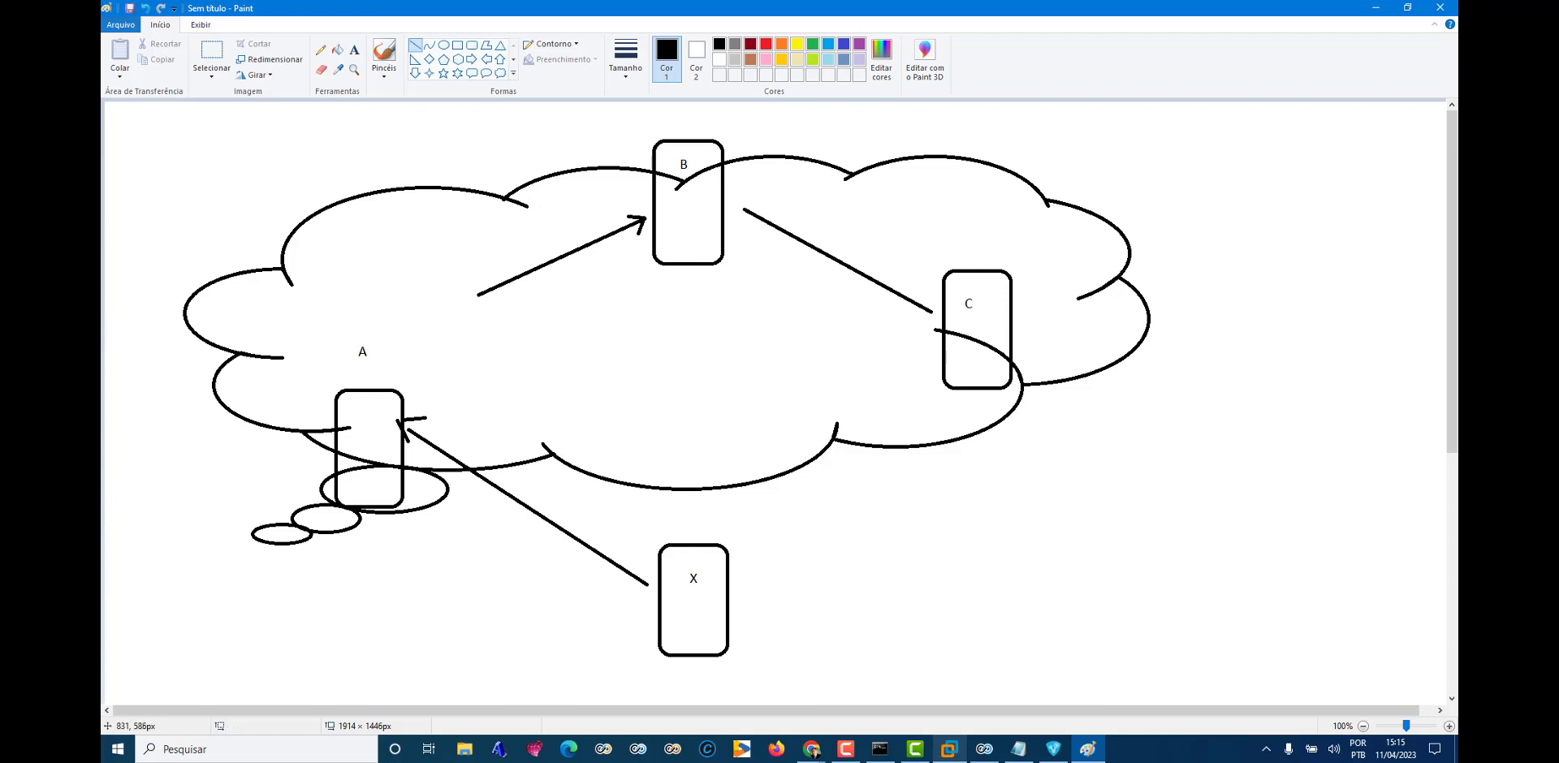
pyautogui.moveTo(689, 515); pyautogui.dragTo(690, 305)
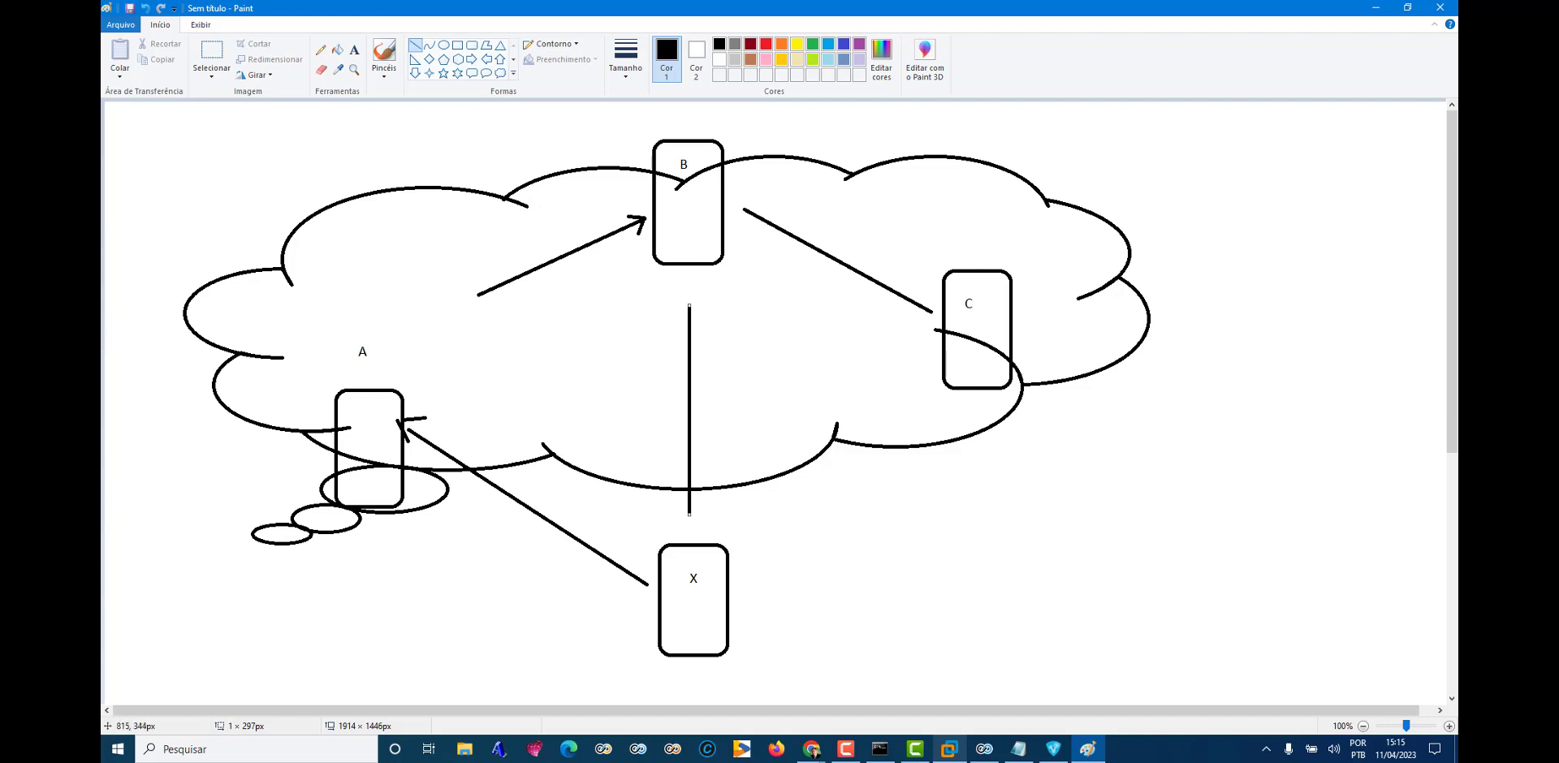
pyautogui.click(683, 312)
pyautogui.moveTo(678, 318)
pyautogui.mouseDown()
pyautogui.moveTo(691, 284)
pyautogui.moveTo(712, 315)
pyautogui.mouseUp()
pyautogui.click(704, 316)
pyautogui.click(711, 275)
# Draw an arrow from B down to A and a line from X to C.
pyautogui.moveTo(635, 252)
pyautogui.mouseDown()
pyautogui.moveTo(431, 390)
pyautogui.moveTo(433, 405)
pyautogui.moveTo(424, 395)
pyautogui.moveTo(459, 395)
pyautogui.mouseUp()
pyautogui.click(480, 420)
pyautogui.click(498, 445)
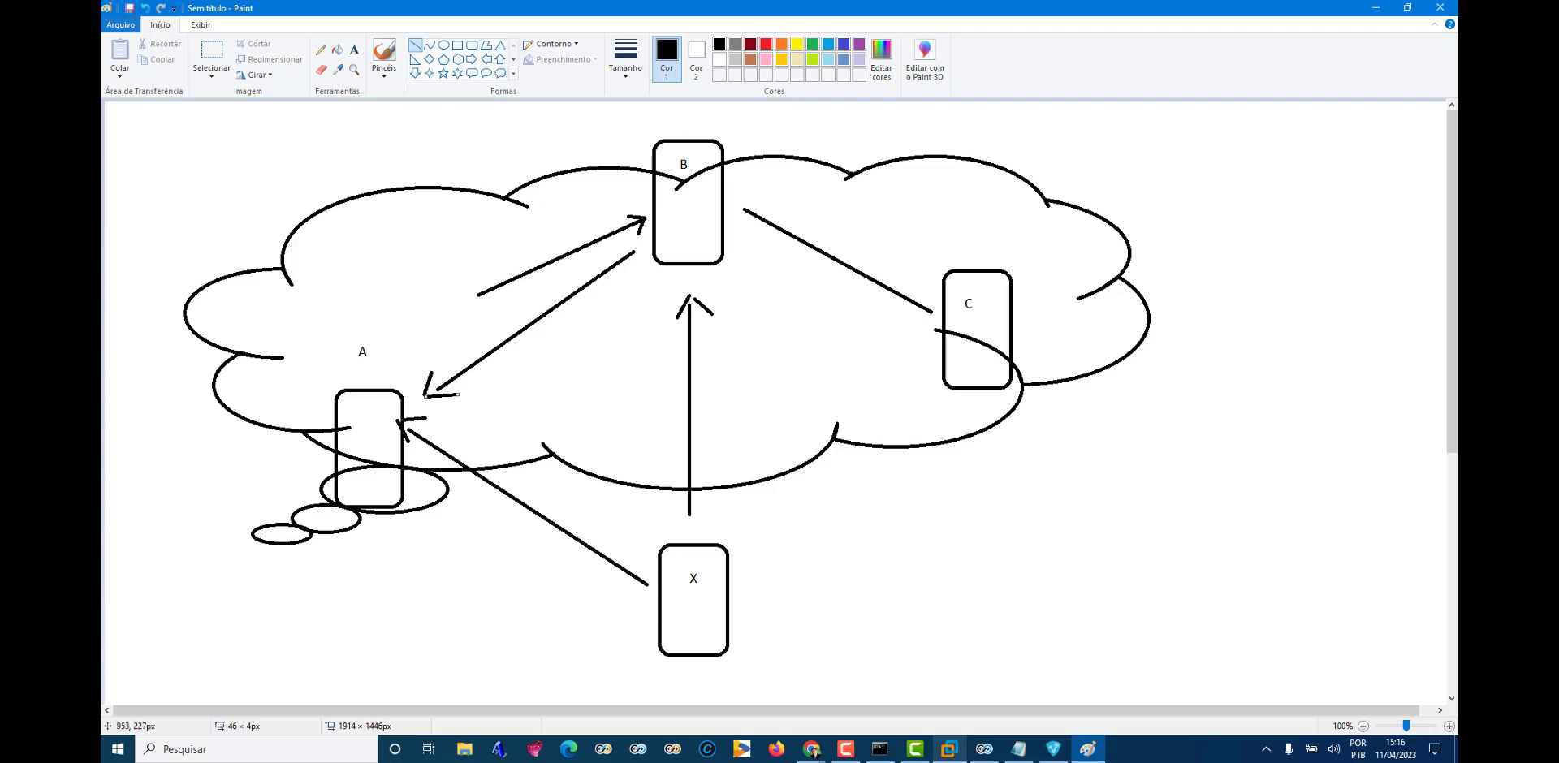
pyautogui.moveTo(751, 607); pyautogui.dragTo(947, 413)
pyautogui.click(950, 354)
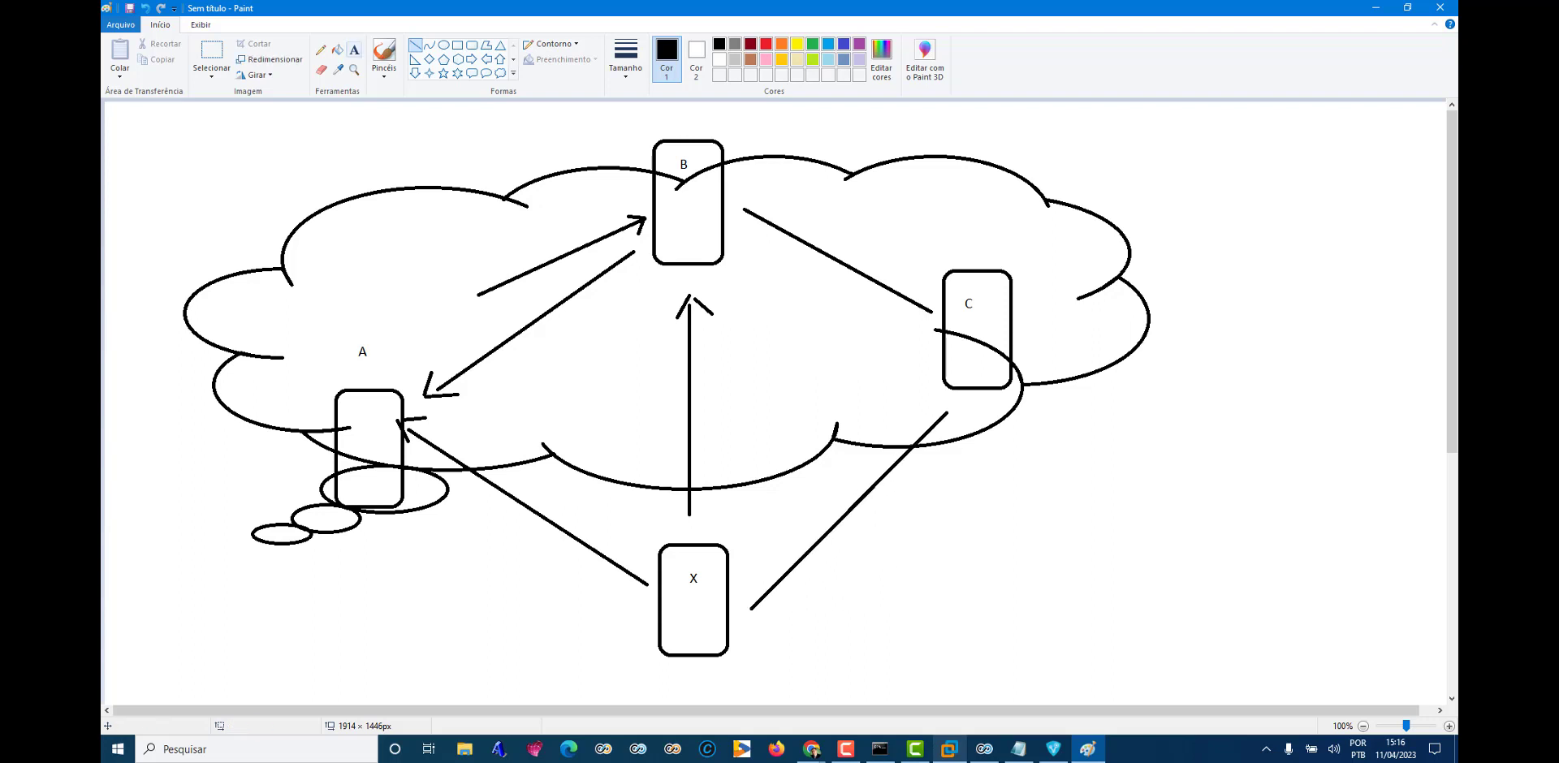
pyautogui.click(354, 49)
# Right of box C, write IF PING(IPA,5S) = TRUE followed by HOPENCONECTION and HCHANGECONECTION lines.
pyautogui.click(1085, 450)
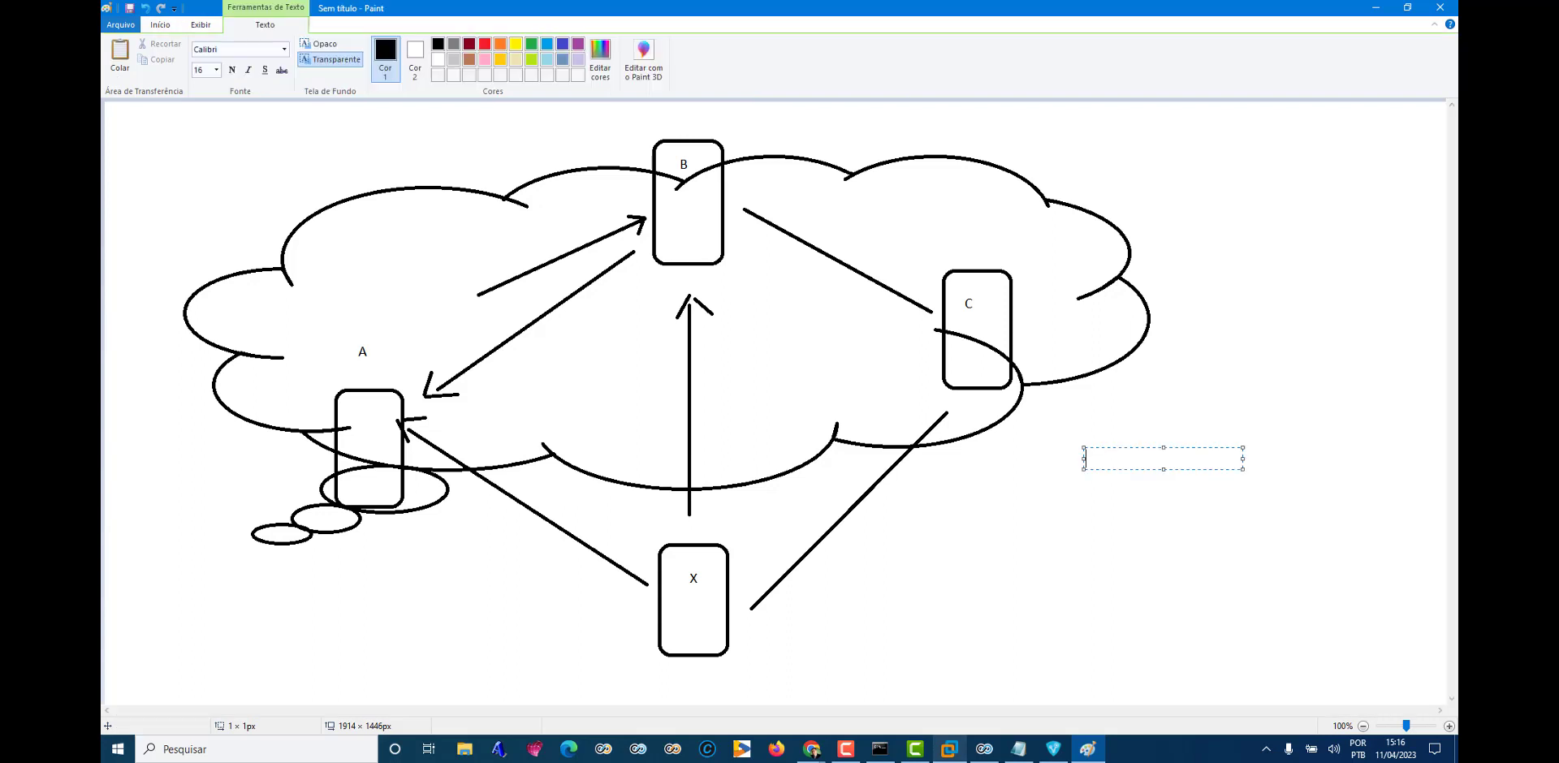
pyautogui.write('IF PING(IPA)')
pyautogui.press('BackSpace')
pyautogui.press('BackSpace')
pyautogui.write(',5S) = TRUE')
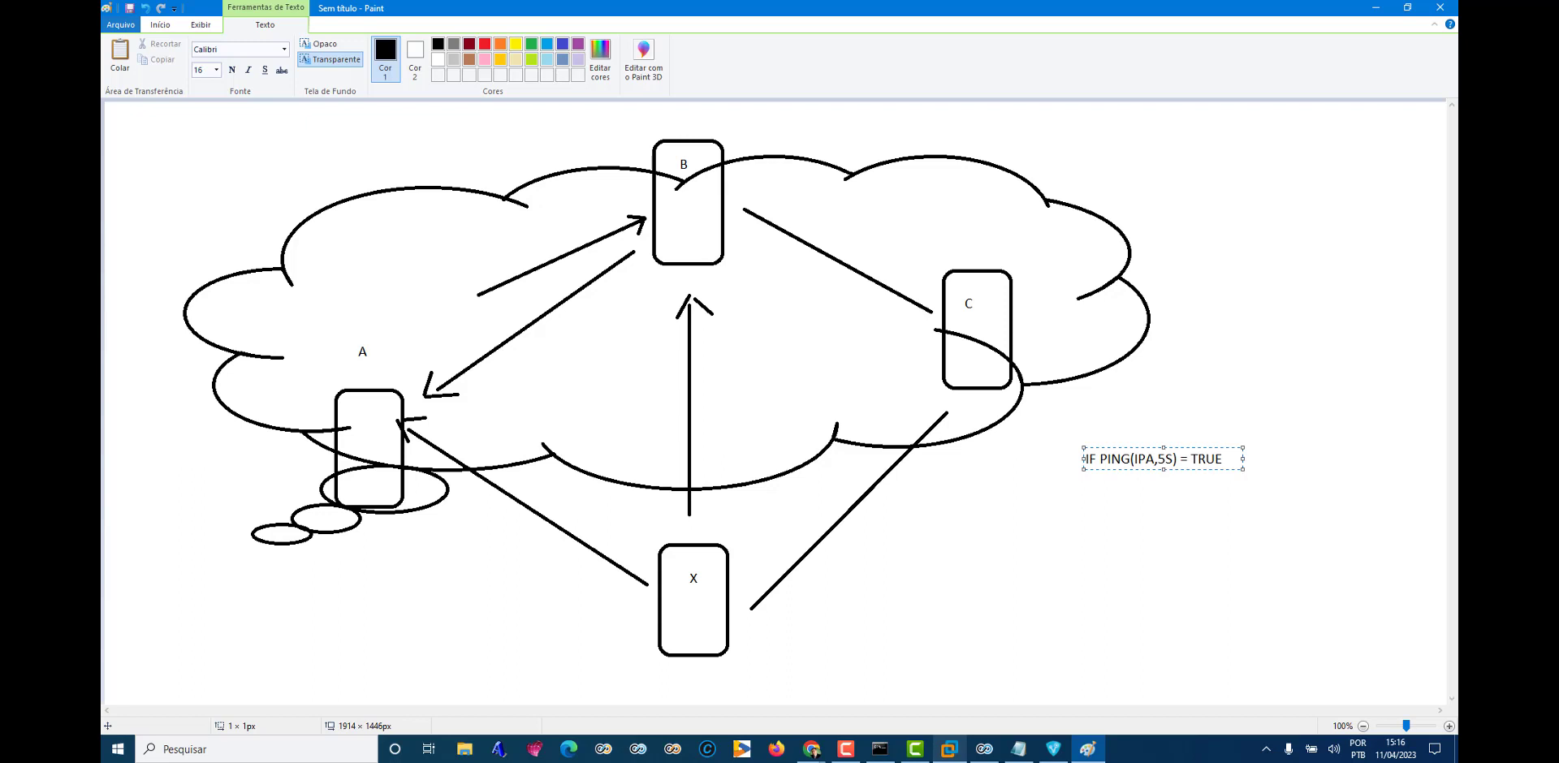
pyautogui.press('Return')
pyautogui.press('Return')
pyautogui.write('HOPENCONEC')
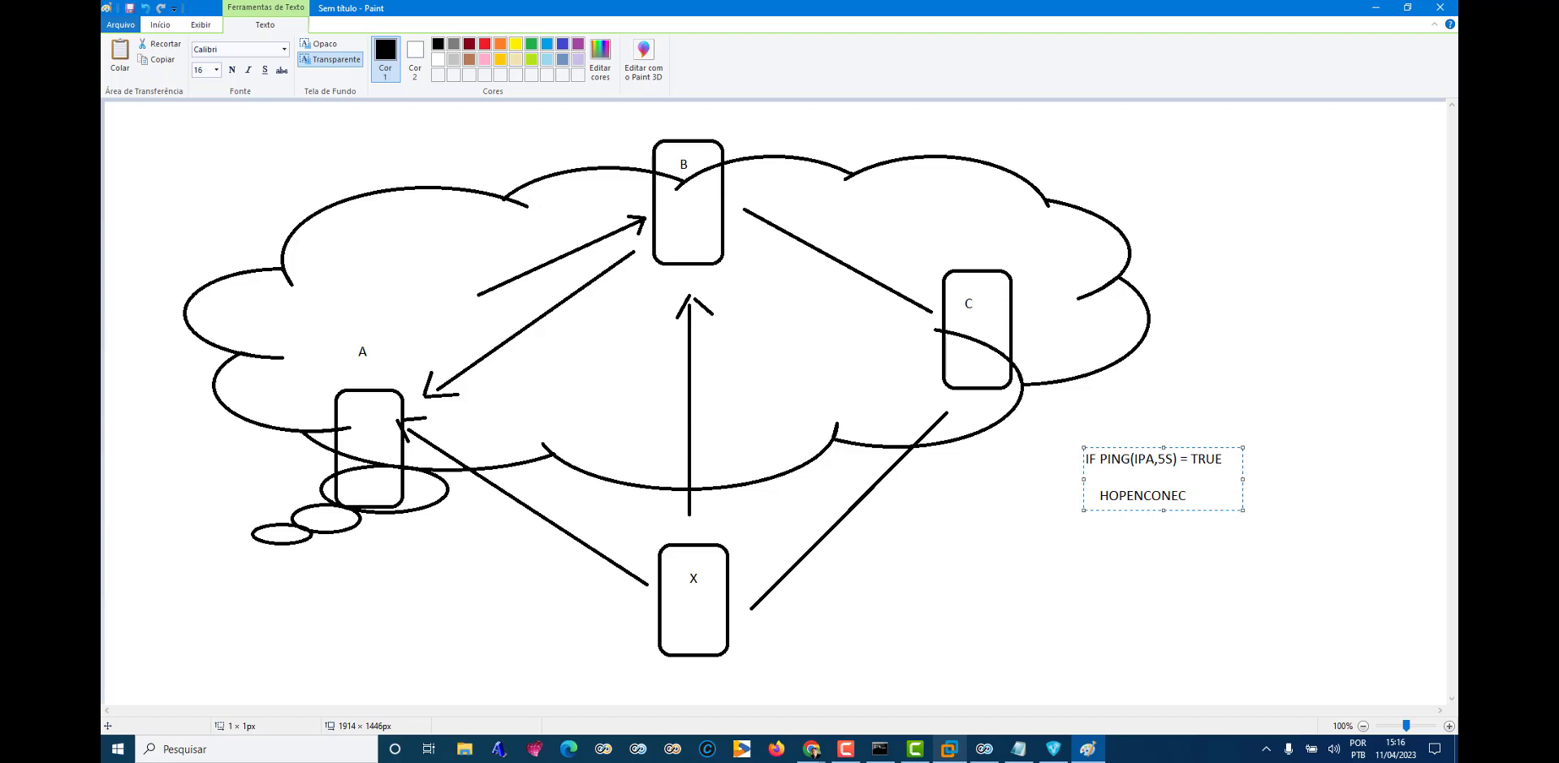
pyautogui.write('TION')
pyautogui.press('Return')
pyautogui.write('HCHANGECONECTION')
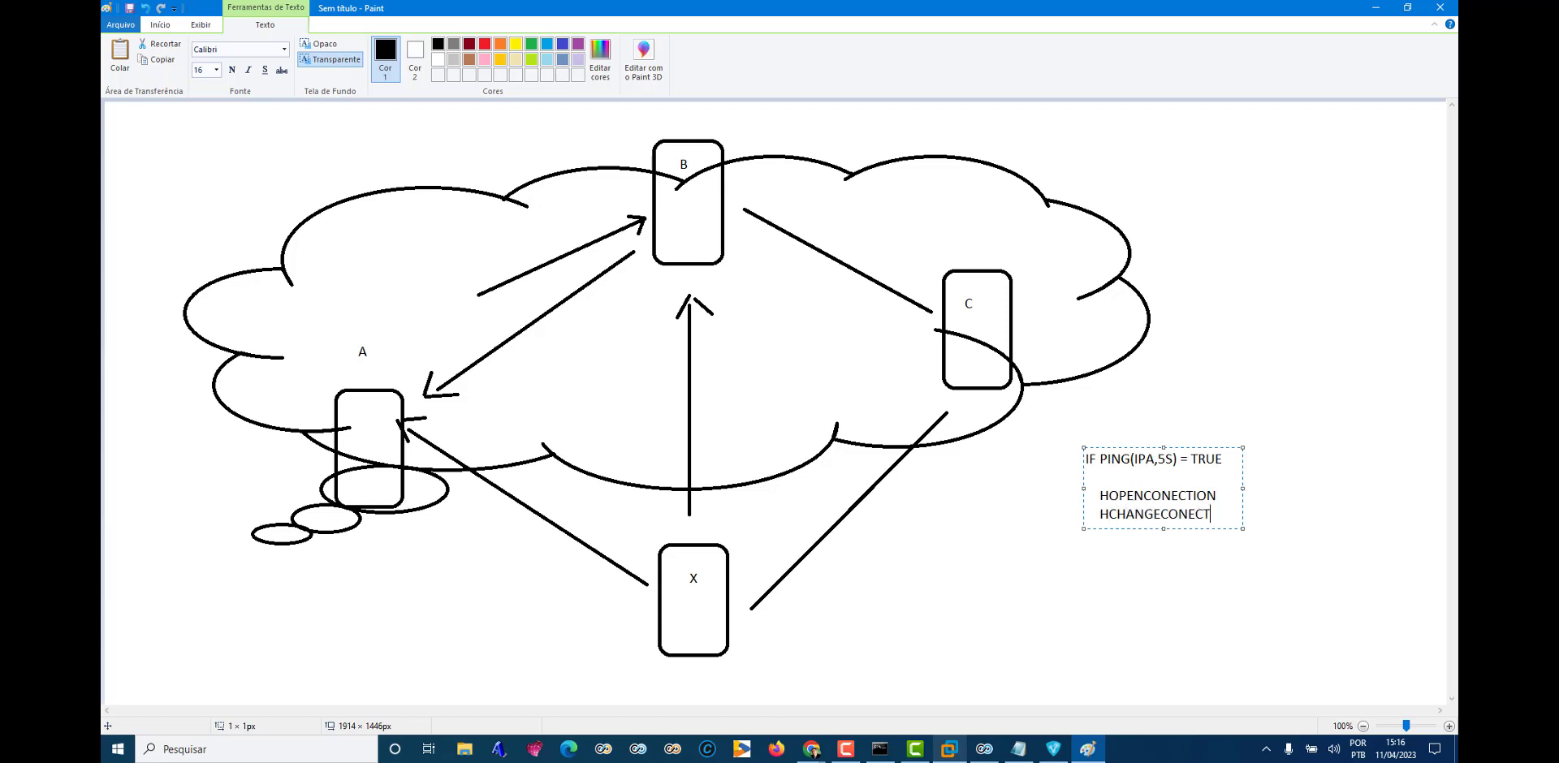
pyautogui.press('Return')
pyautogui.write('A')
pyautogui.press('BackSpace')
pyautogui.press('BackSpace')
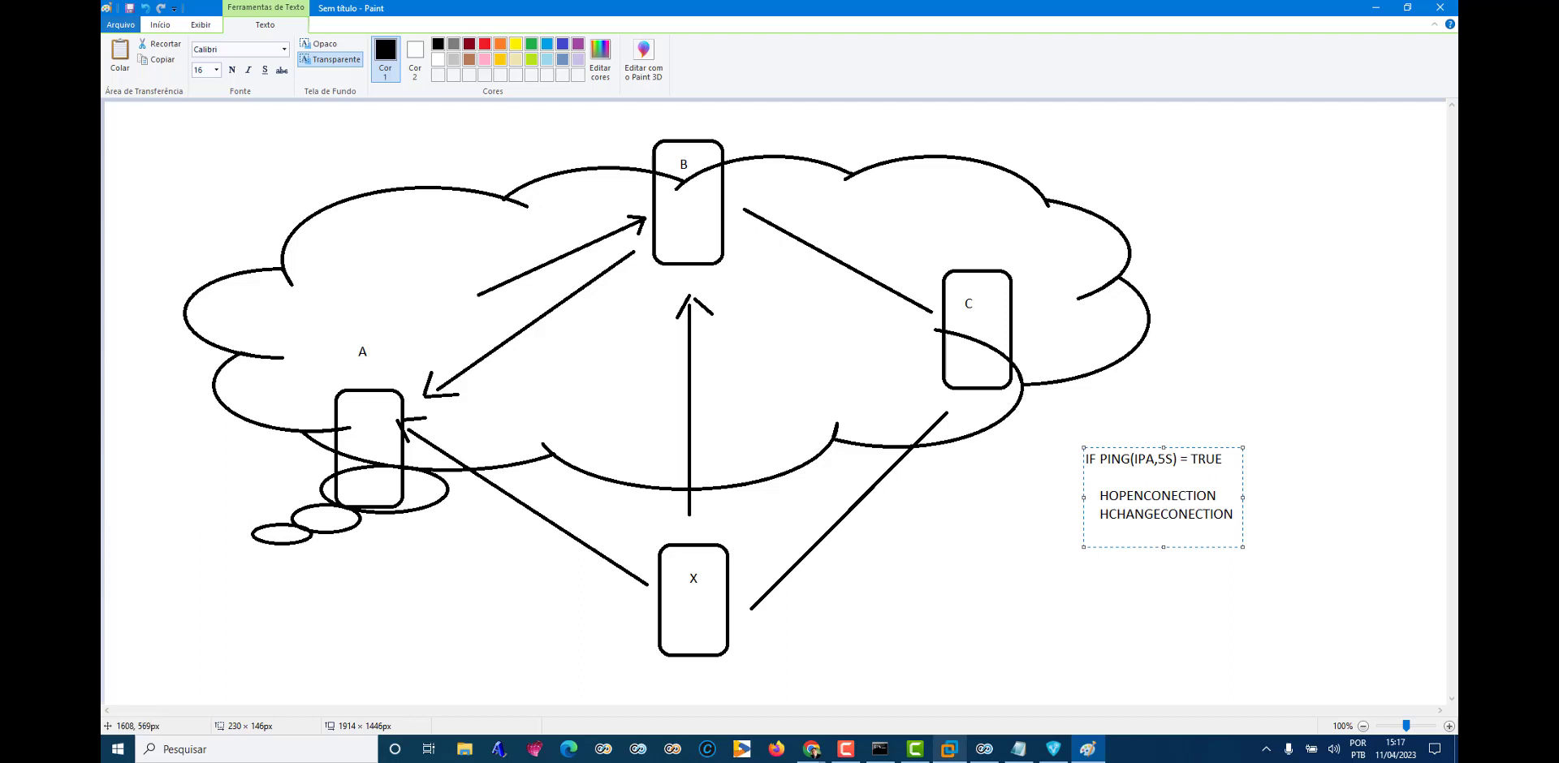
# Widen the text box, give both connection lines argument A, fix IP_A, and add END/ELSE IF.
pyautogui.moveTo(1242, 497); pyautogui.dragTo(1345, 506)
pyautogui.write('A')
pyautogui.write(' A')
pyautogui.write('_')
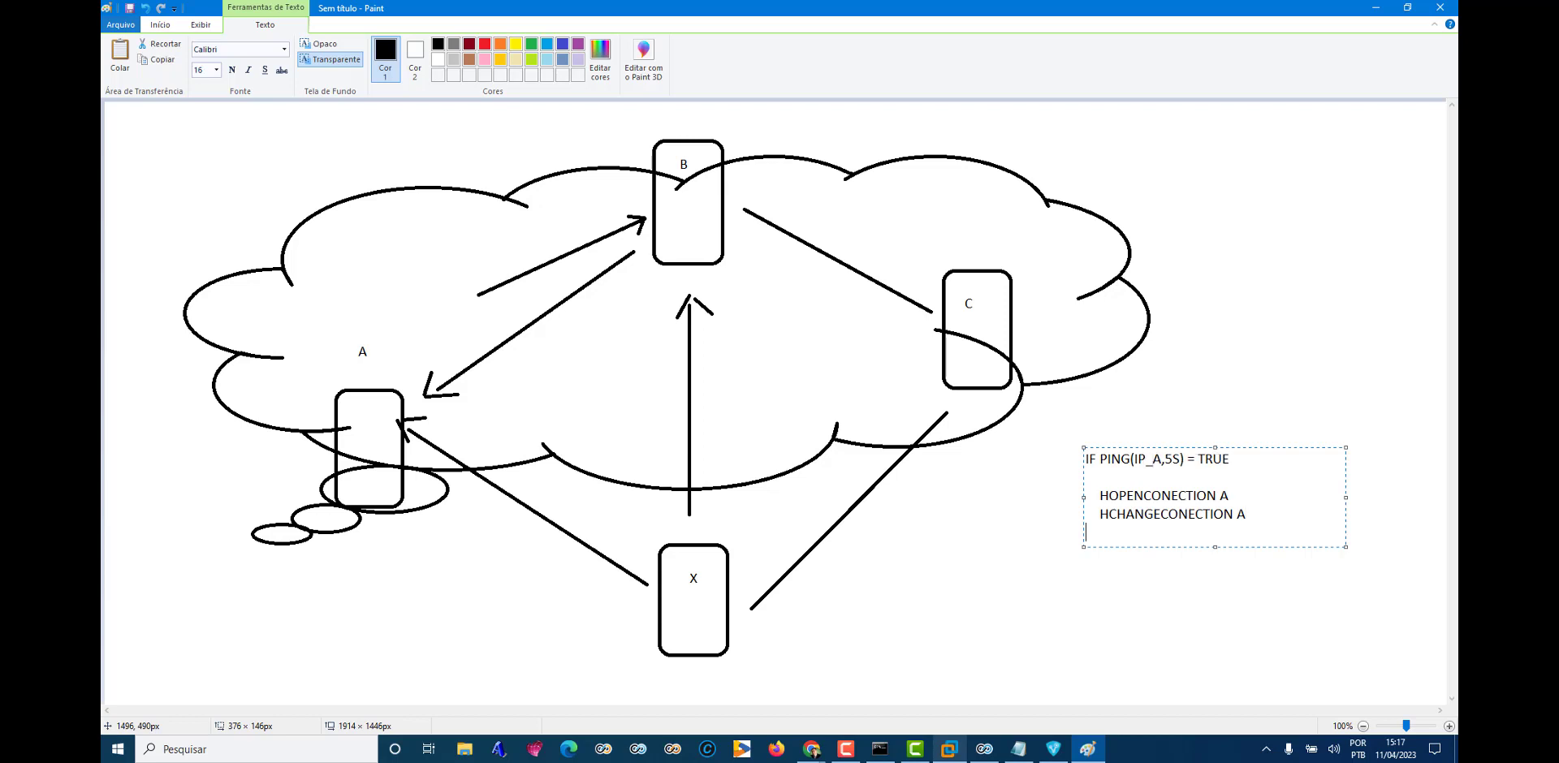
pyautogui.press('Return')
pyautogui.write('EN')
pyautogui.write('D')
pyautogui.write('ELSE ')
pyautogui.write('IF')
pyautogui.press('Return')
pyautogui.press('Return')
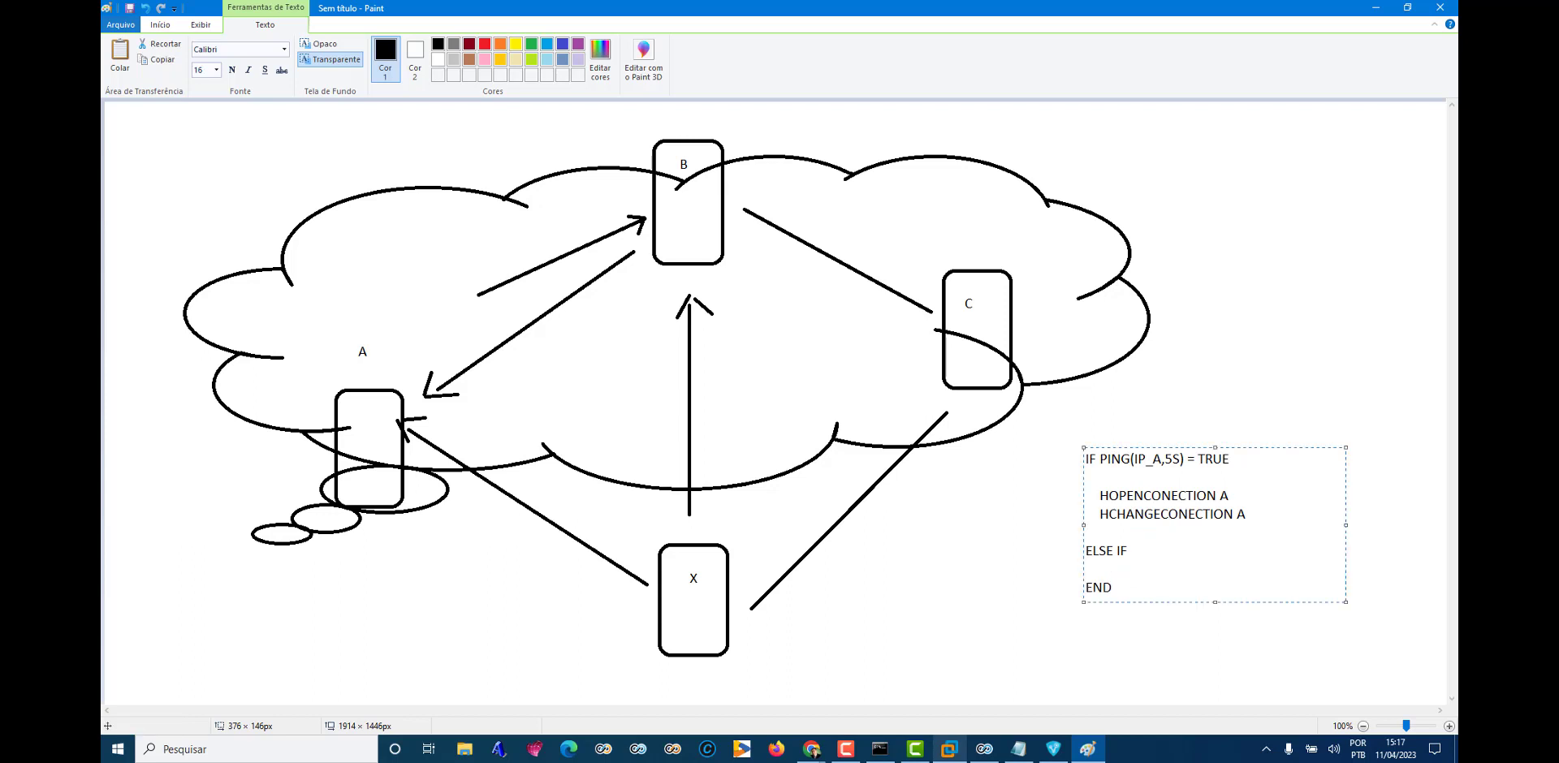
# Copy the two connection lines under ELSE IF and change them to connection B.
pyautogui.moveTo(1099, 496); pyautogui.dragTo(1248, 514)
pyautogui.hotkey('ctrl', 'c')
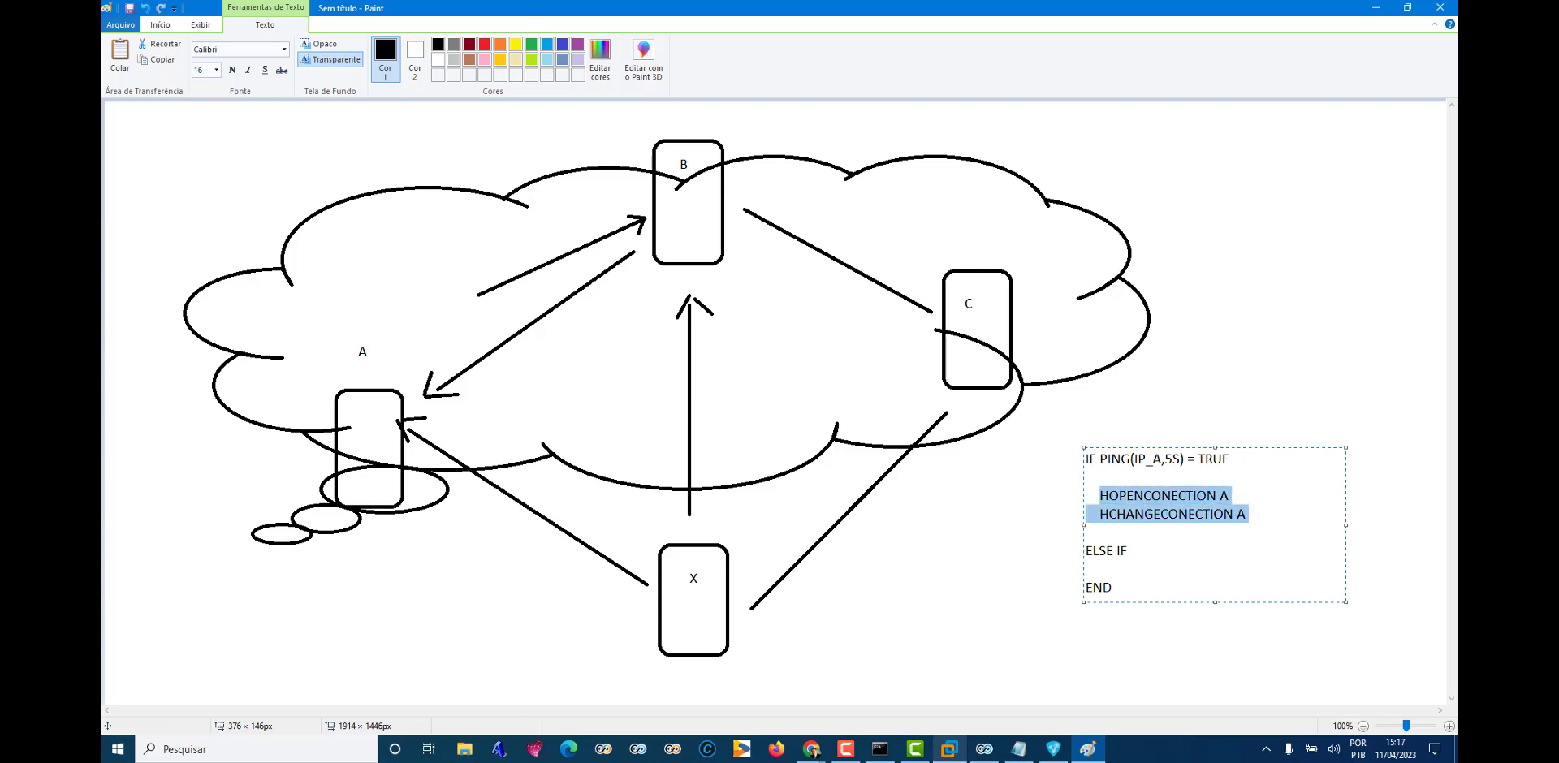
pyautogui.click(1086, 569)
pyautogui.press('Return')
pyautogui.hotkey('ctrl', 'v')
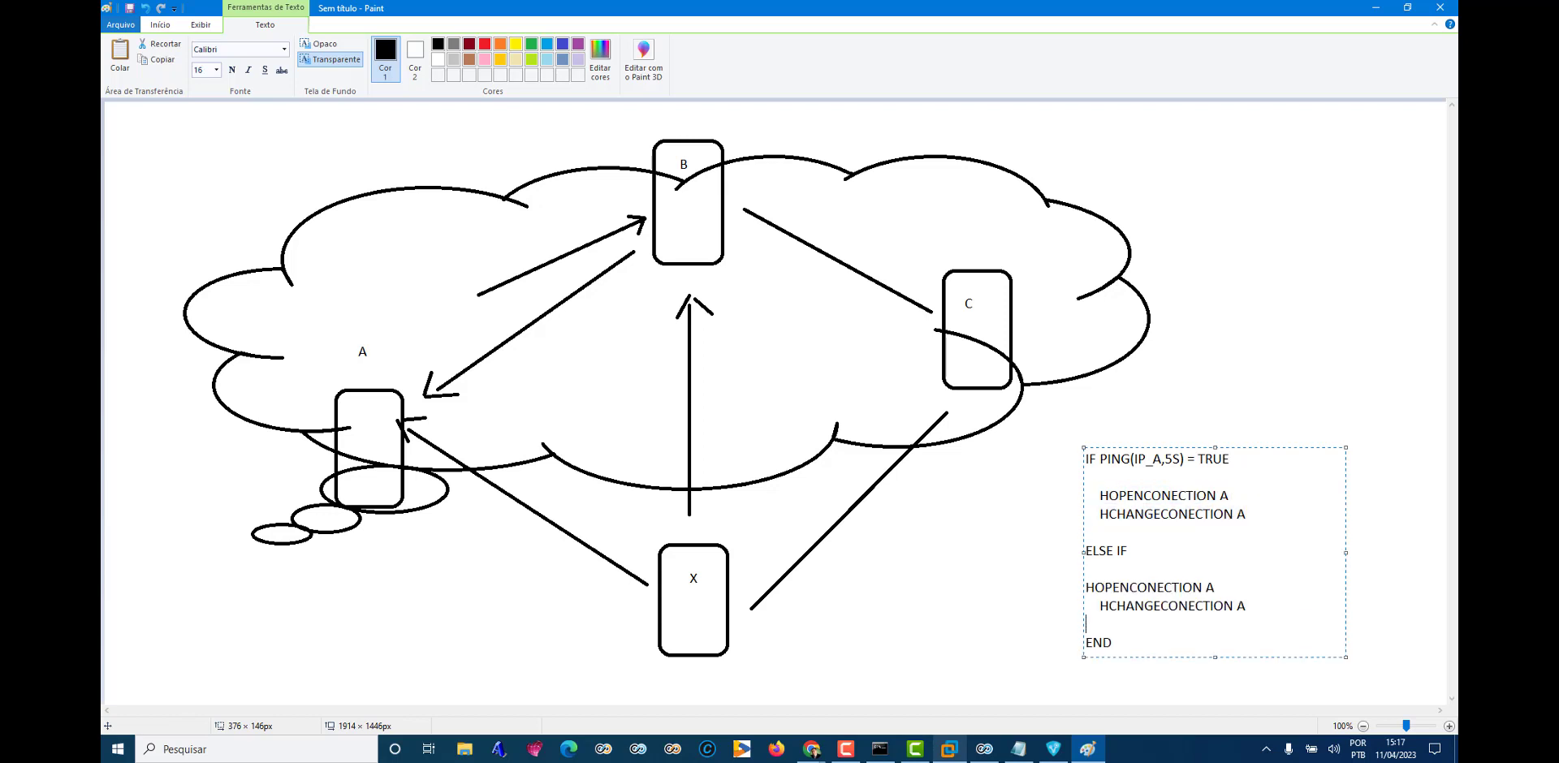
pyautogui.press('BackSpace')
pyautogui.write('B')
pyautogui.press('BackSpace')
pyautogui.write('B')
# Copy the ping condition after ELSE IF and change it to PING(IP_B,5S) = TRUE.
pyautogui.moveTo(1229, 459); pyautogui.dragTo(1100, 459)
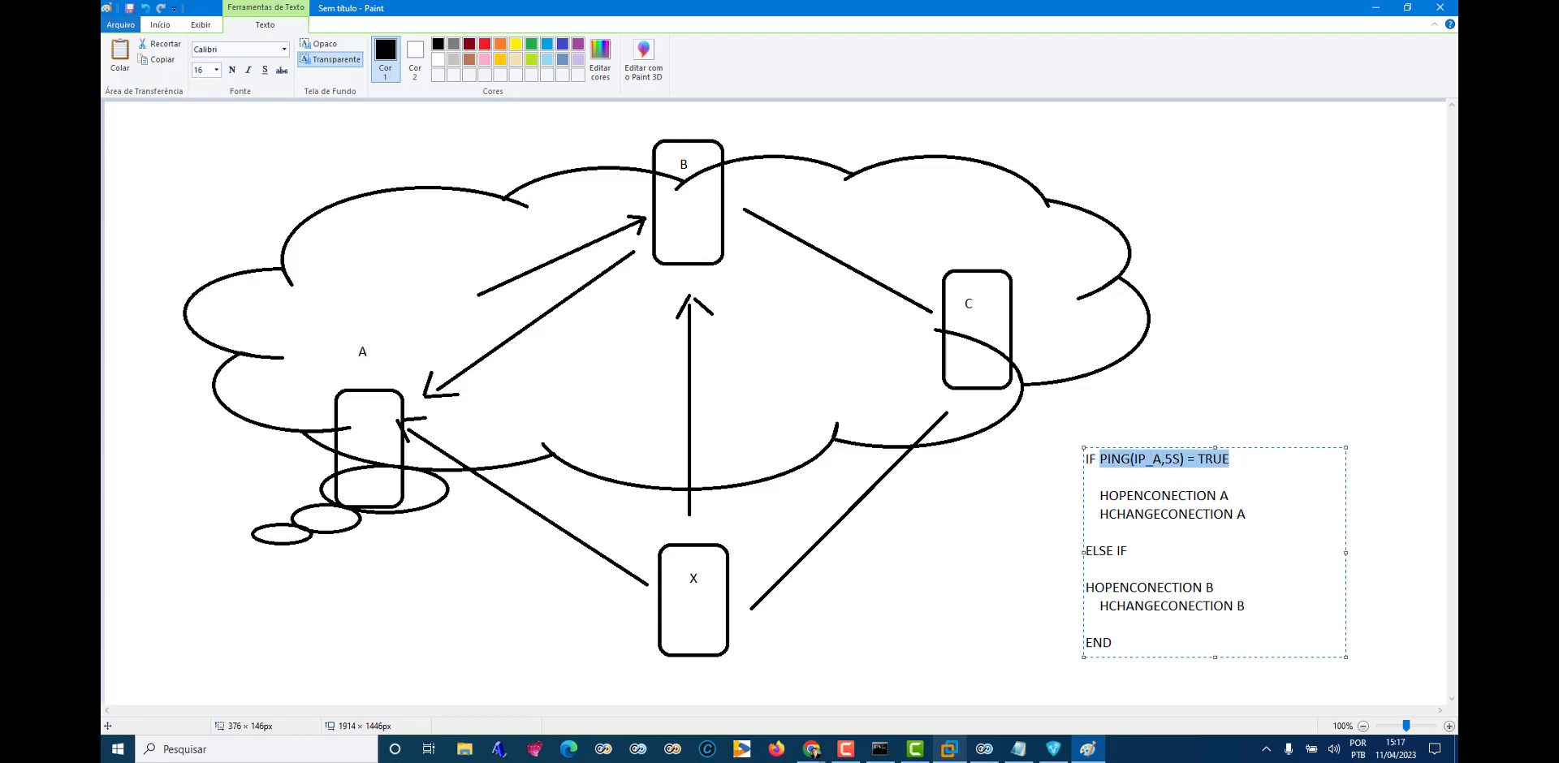
pyautogui.hotkey('ctrl', 'c')
pyautogui.click(1129, 550)
pyautogui.hotkey('ctrl', 'v')
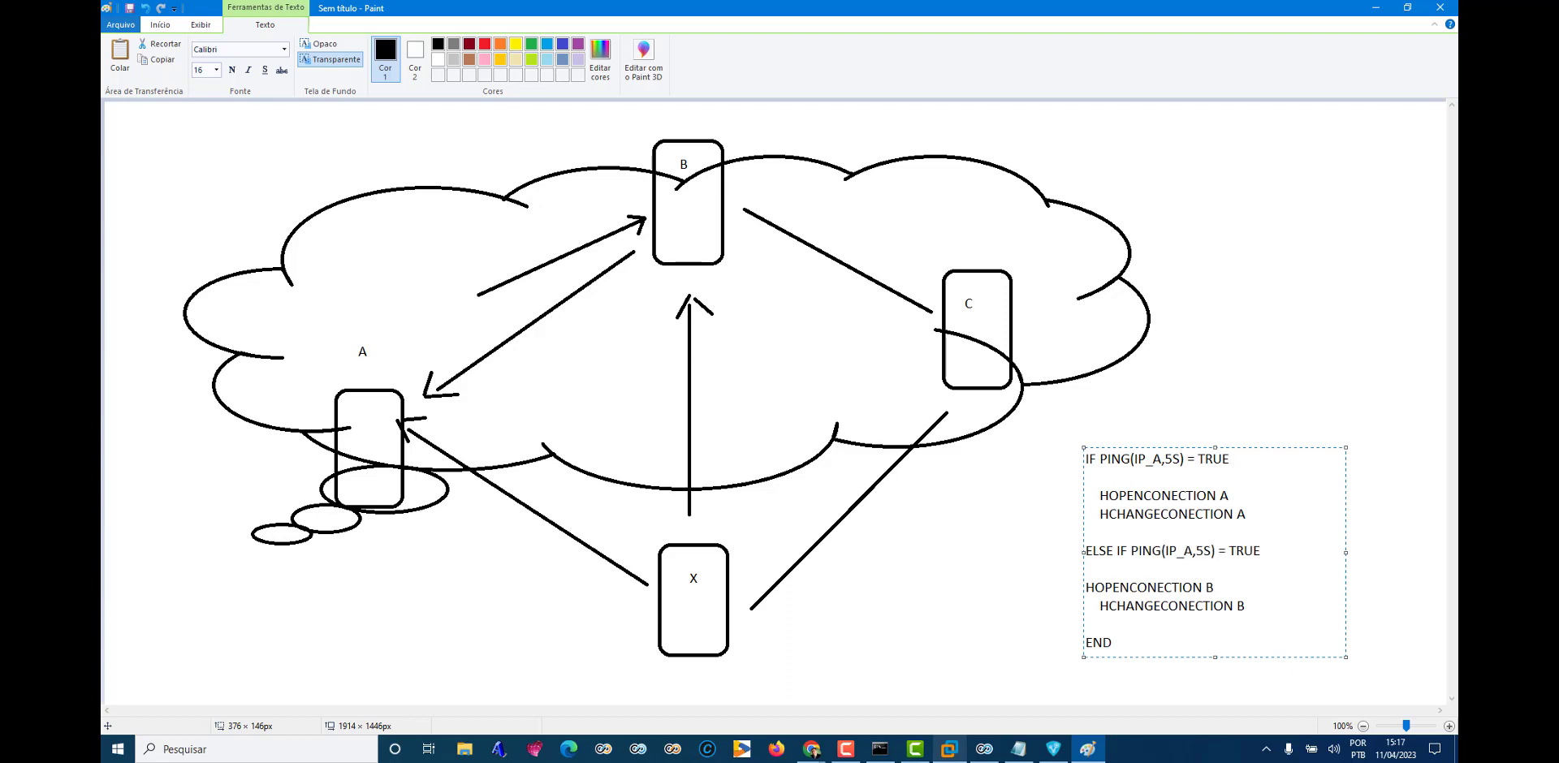
pyautogui.click(1184, 551)
pyautogui.press('BackSpace')
pyautogui.write('B')
# Paste a second copy of the B branch before END and extend the text box to show all code.
pyautogui.moveTo(1247, 606); pyautogui.dragTo(1087, 551)
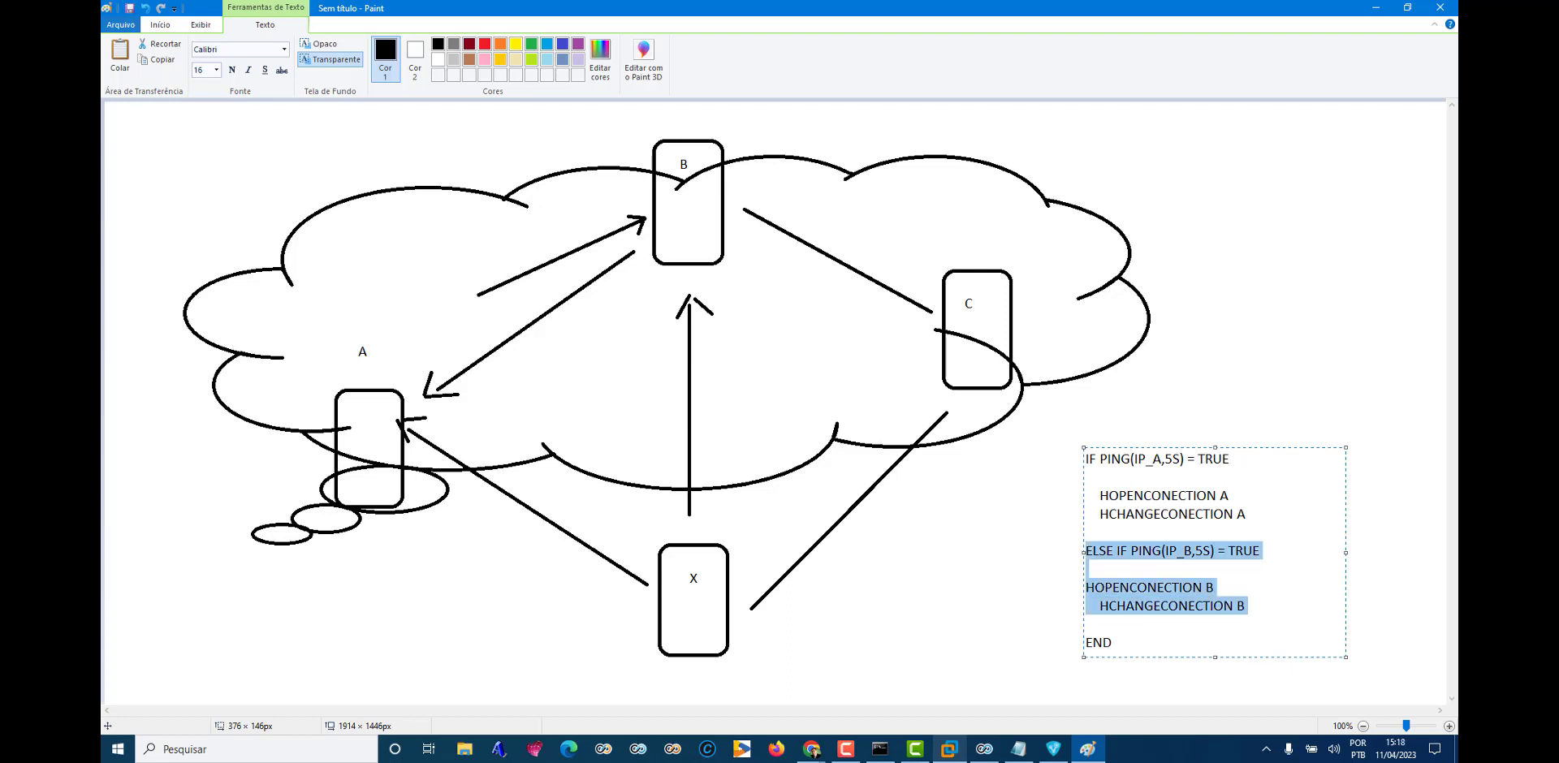
pyautogui.click(1247, 606)
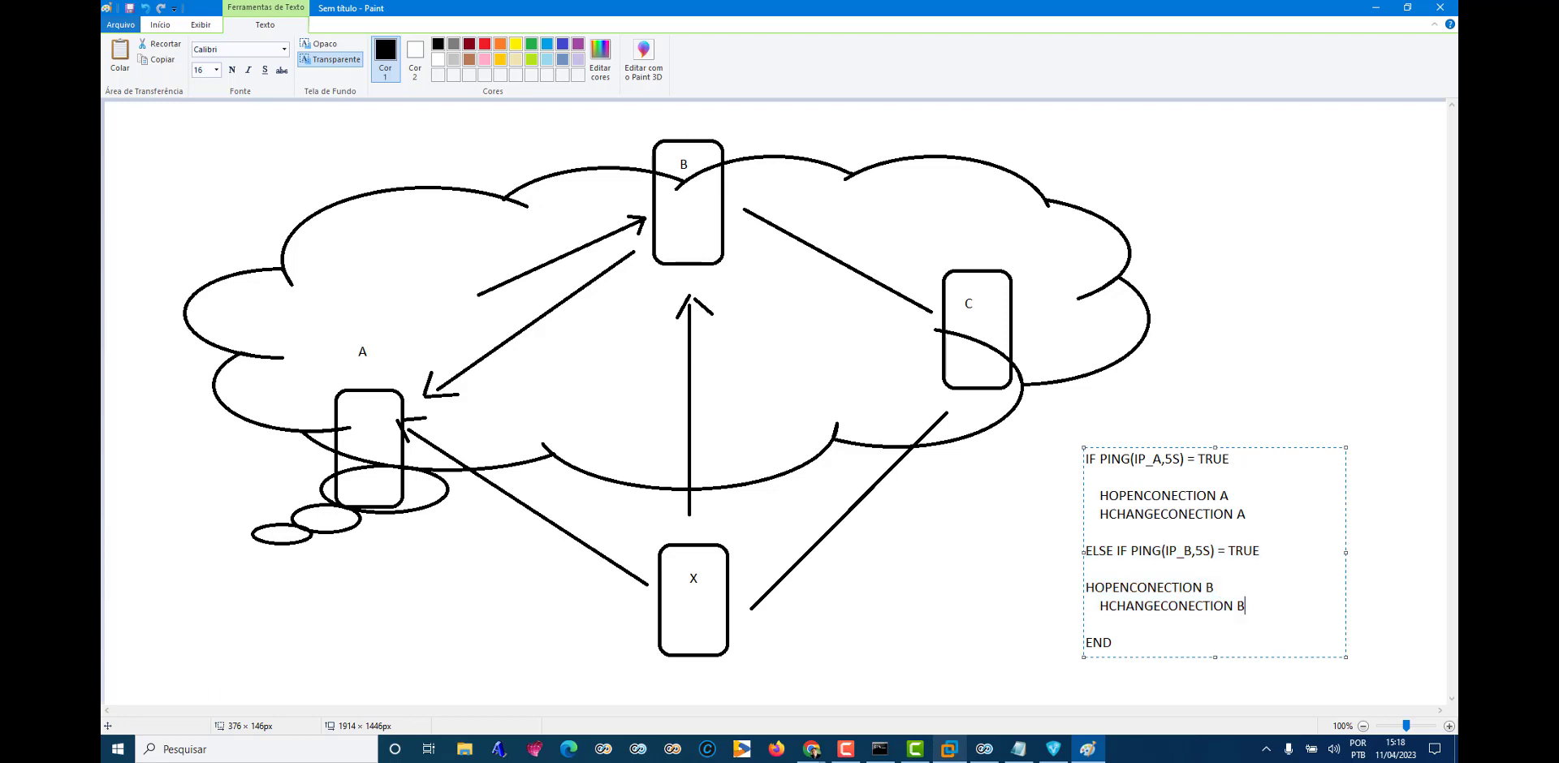
pyautogui.press('Return')
pyautogui.press('Return')
pyautogui.hotkey('ctrl', 'v')
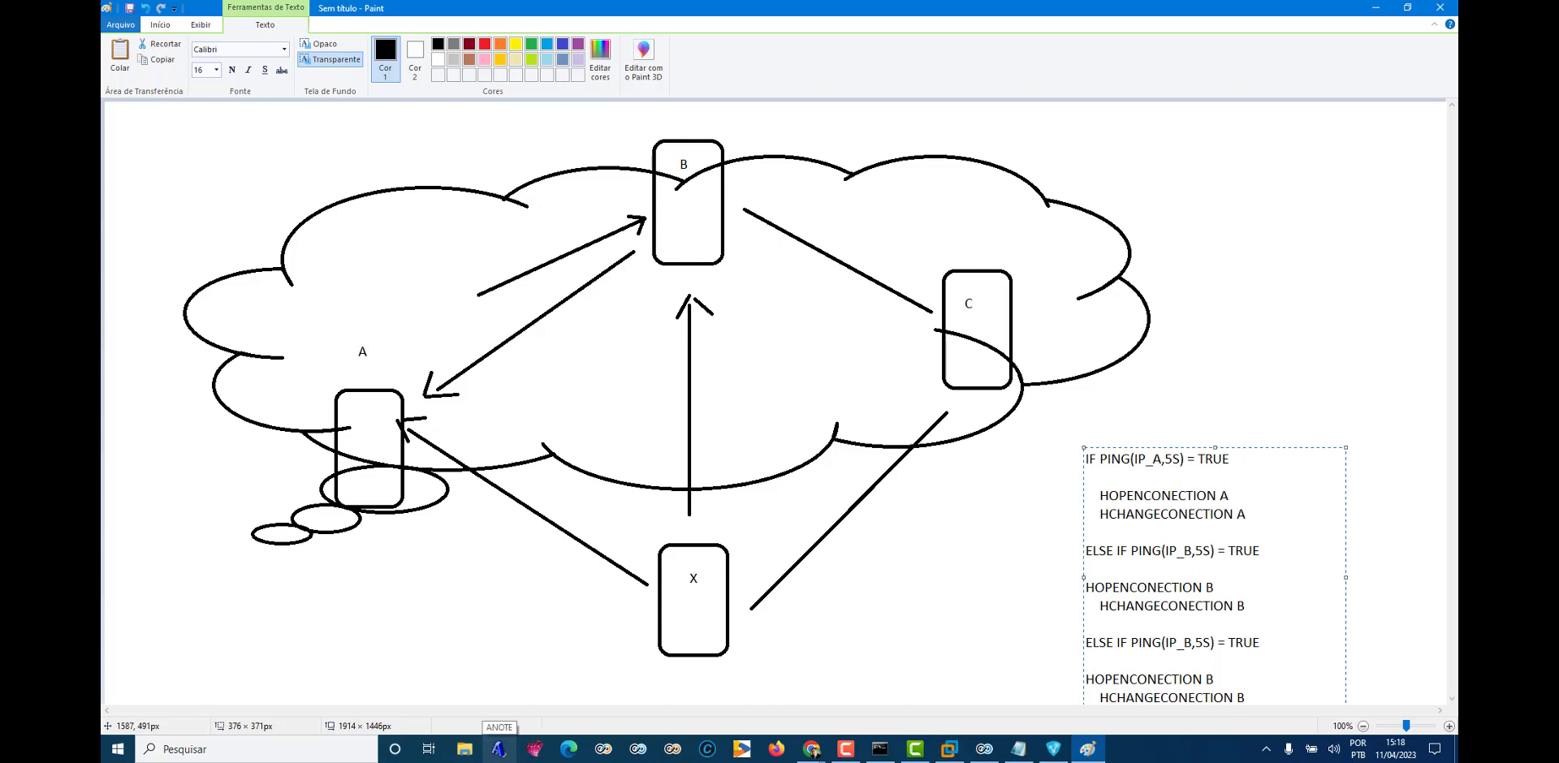
pyautogui.moveTo(1215, 447); pyautogui.dragTo(1215, 291)
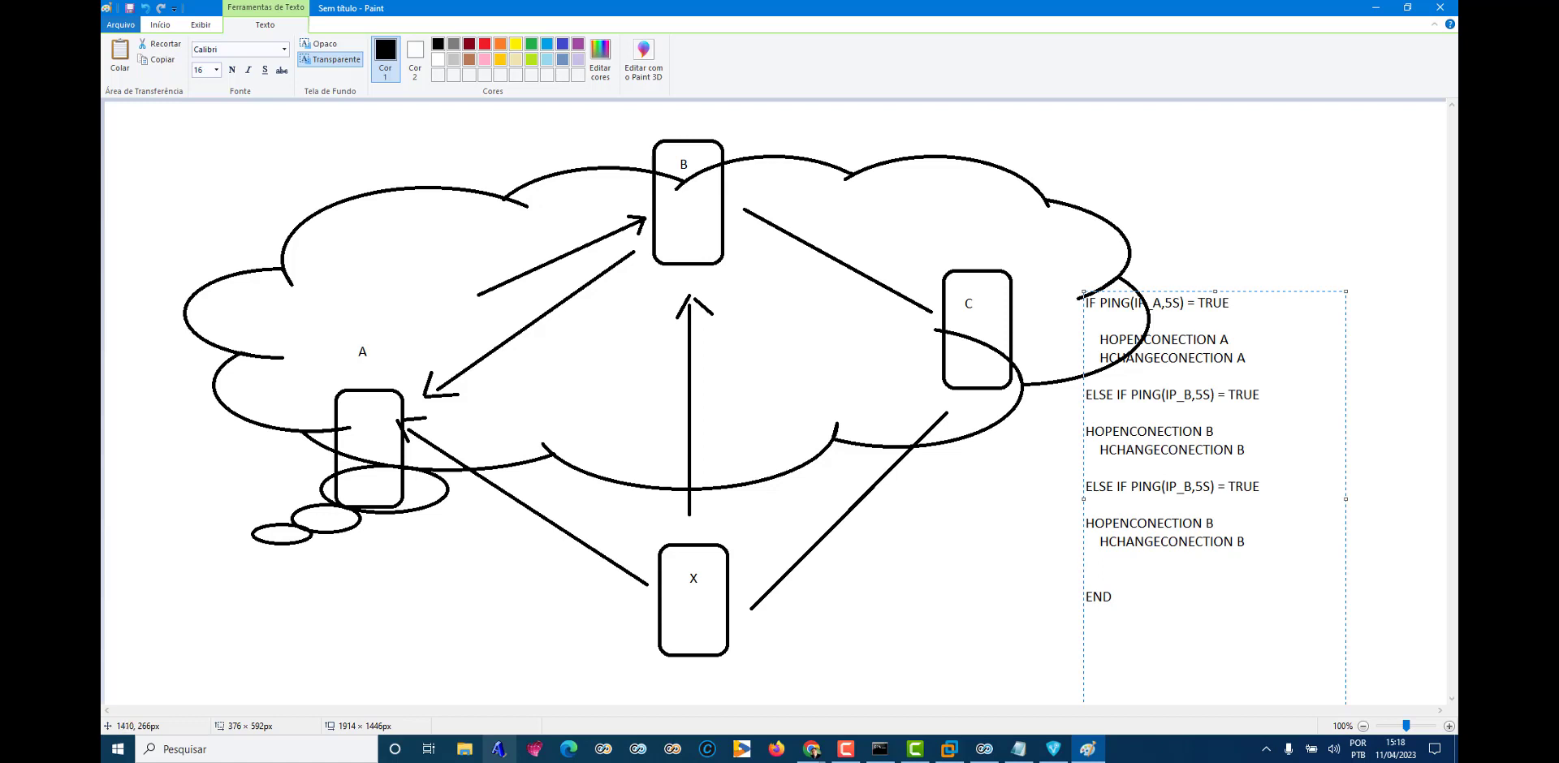
# Shift the code right, change the third branch to IP_C and connection C, and drop the blank line before END.
pyautogui.moveTo(1084, 318); pyautogui.dragTo(1167, 321)
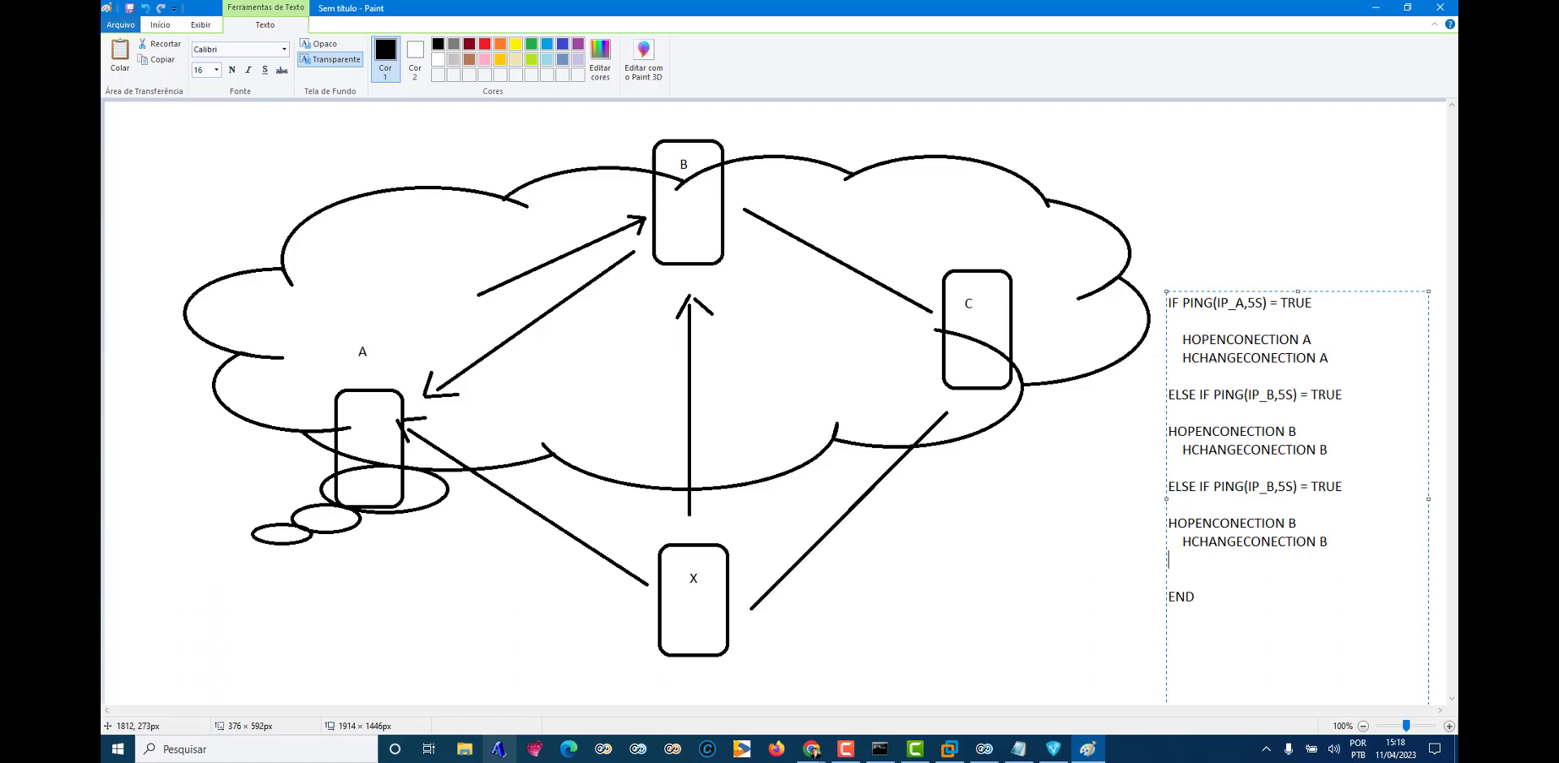
pyautogui.click(1273, 486)
pyautogui.press('BackSpace')
pyautogui.write('C')
pyautogui.press('BackSpace')
pyautogui.write('C')
pyautogui.click(1328, 542)
pyautogui.press('BackSpace')
pyautogui.write('C')
pyautogui.press('BackSpace')
pyautogui.press('BackSpace')
pyautogui.press('BackSpace')
pyautogui.press('BackSpace')
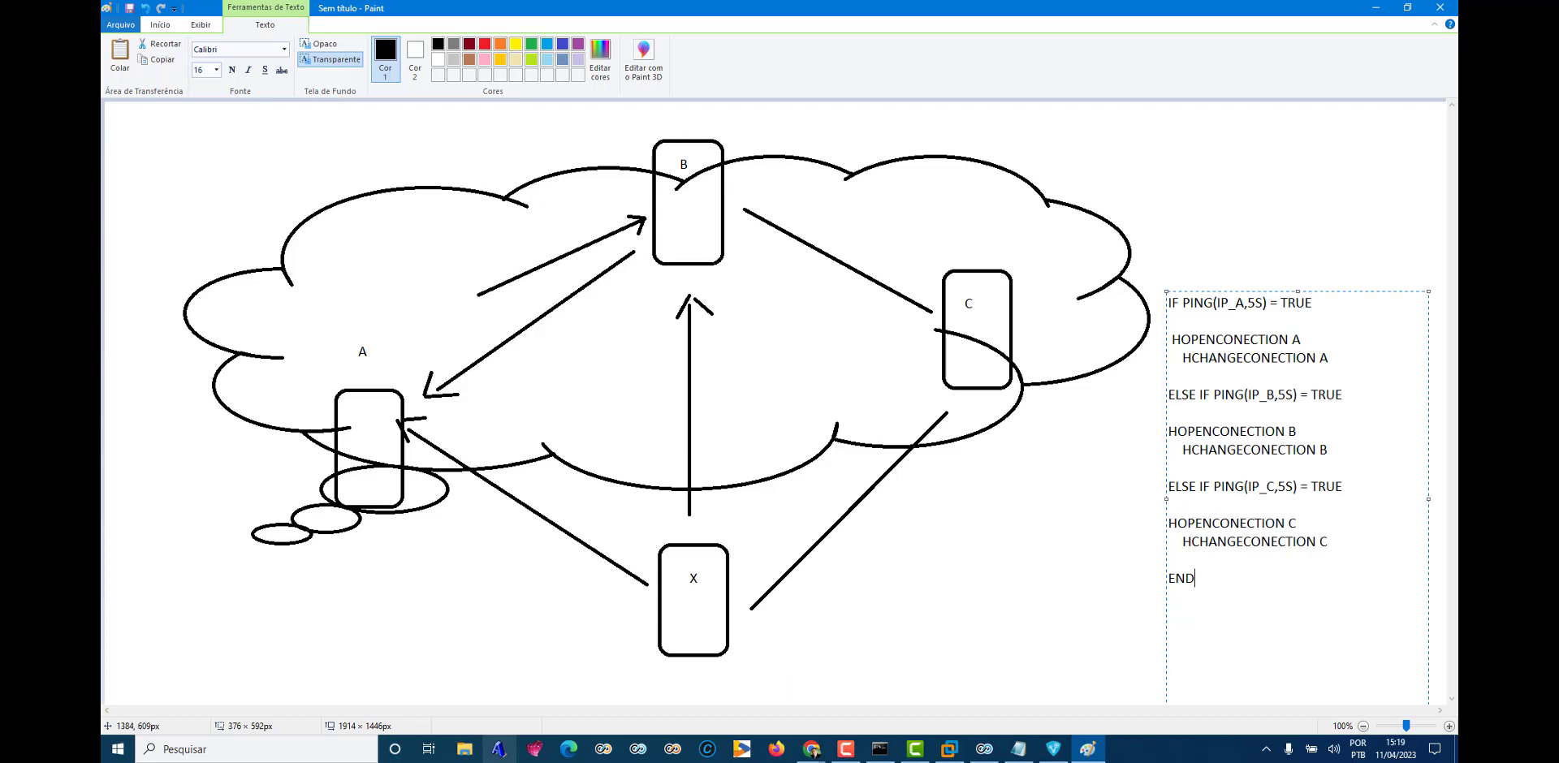
pyautogui.click(1083, 534)
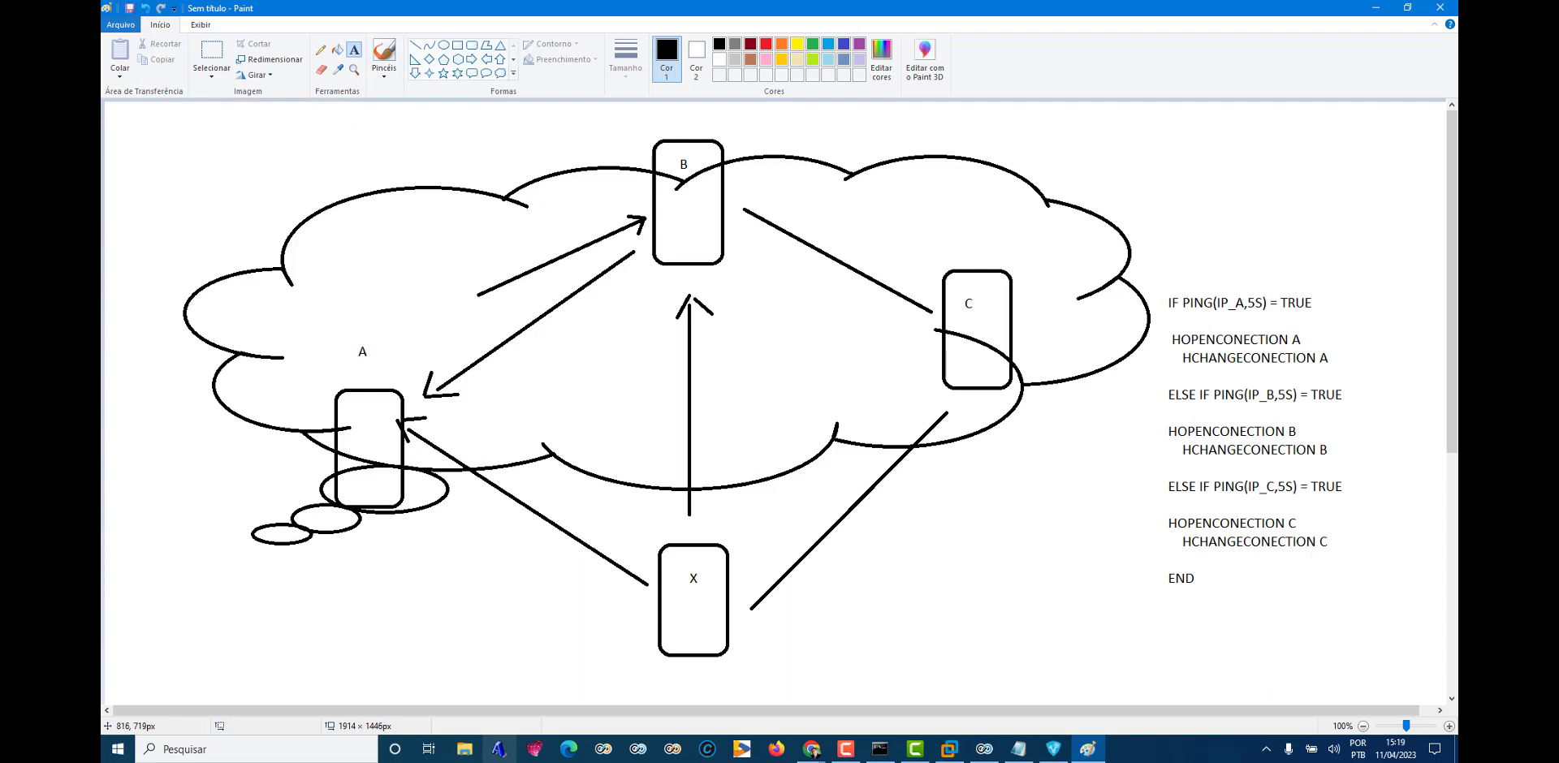
# Write 'HFSQL SLAVE' inside box X beneath the X and commit it to the canvas.
pyautogui.click(679, 598)
pyautogui.write('HFSQL')
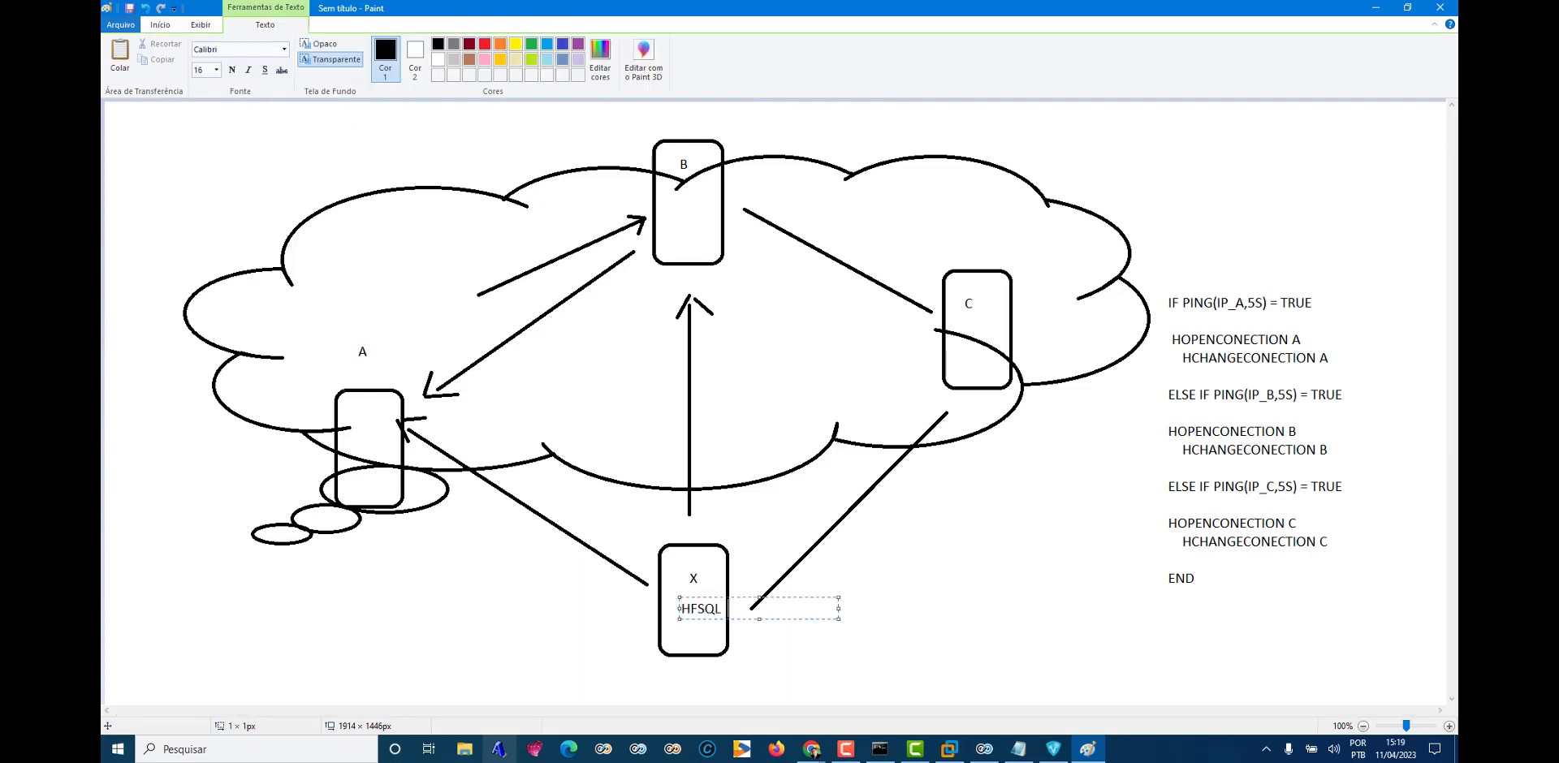
pyautogui.write('  SLAVE')
pyautogui.click(982, 354)
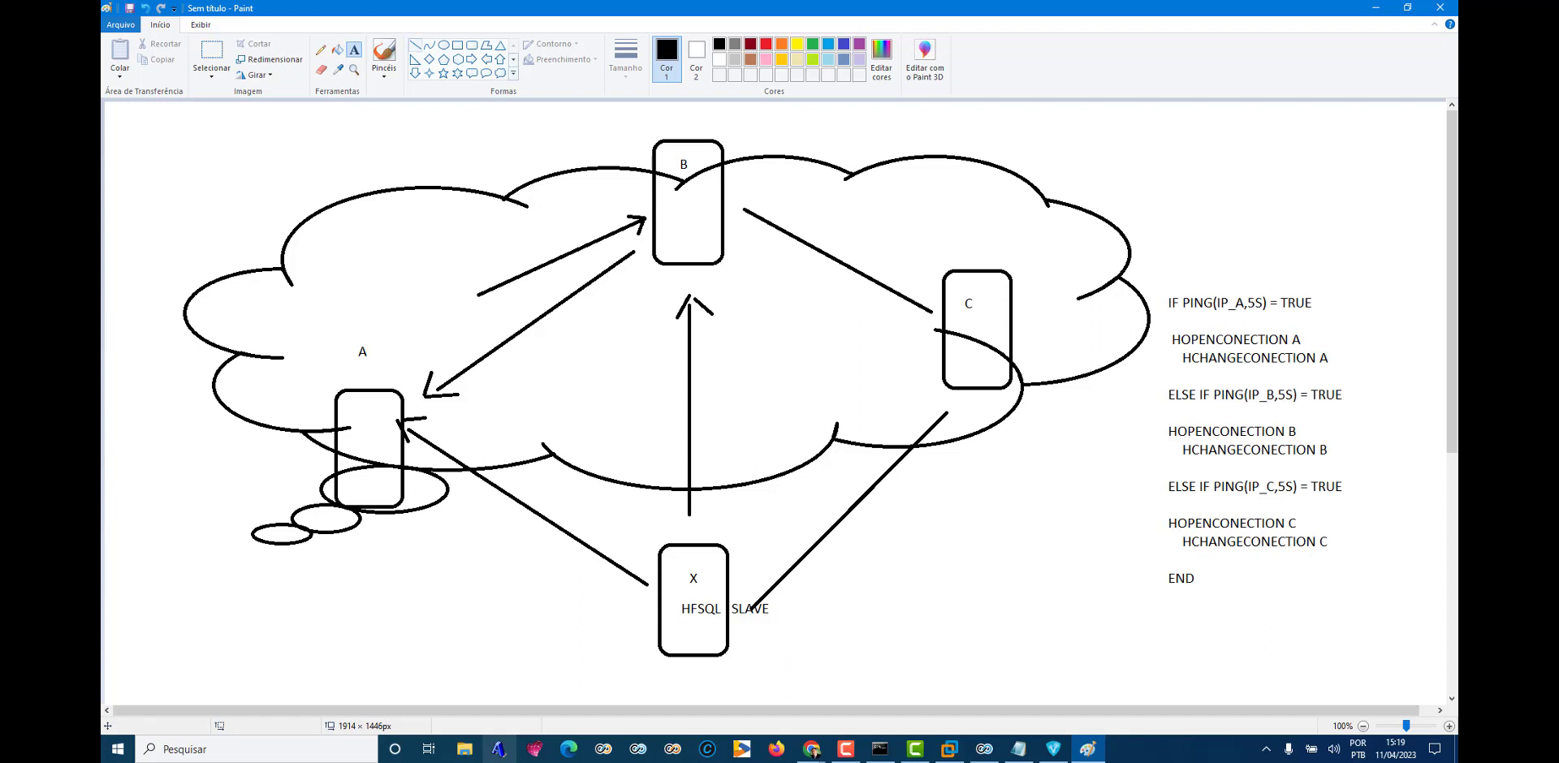
pyautogui.click(415, 45)
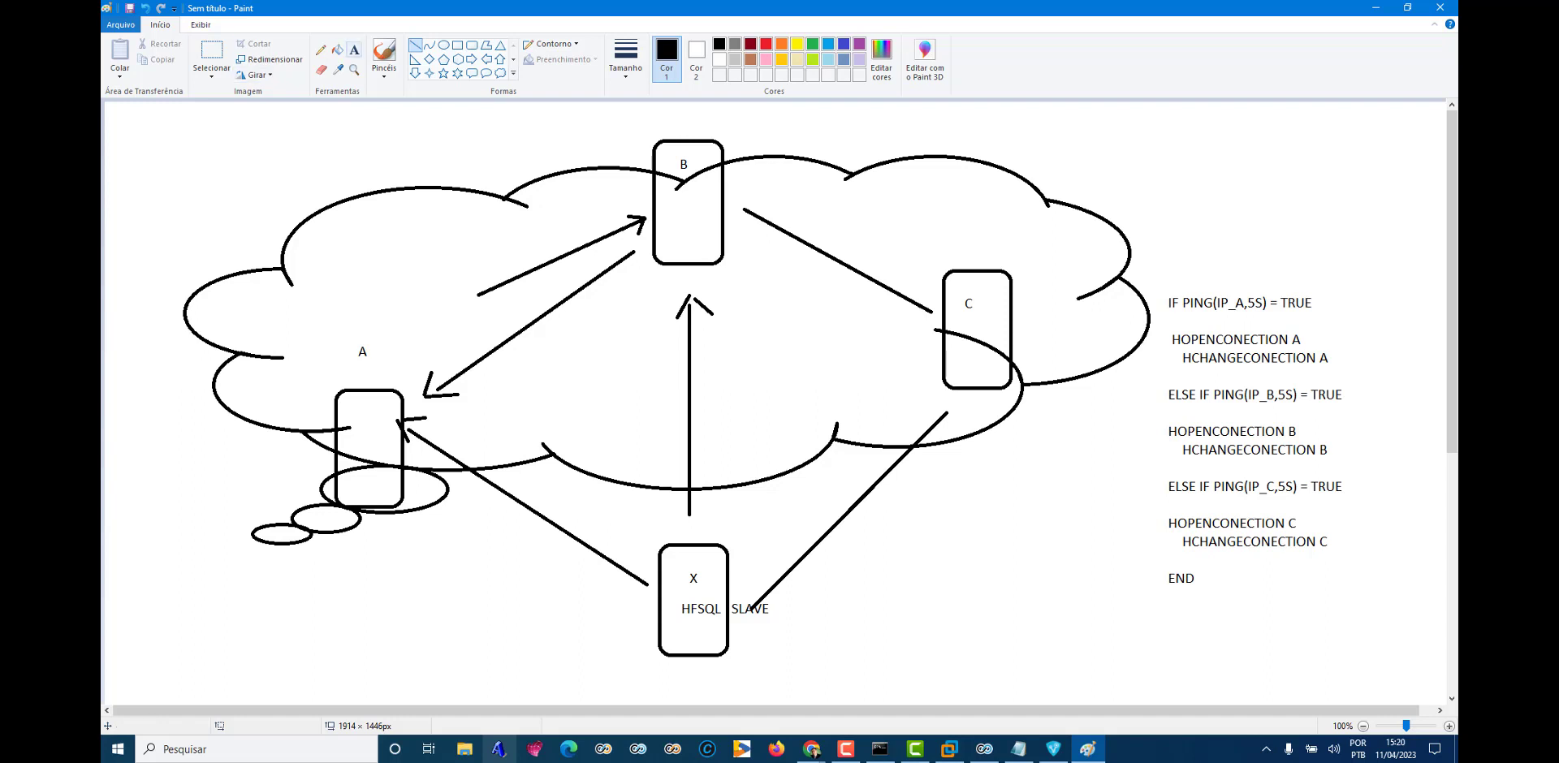
# Add a WXSOLUCOES text caption just below label A.
pyautogui.click(354, 50)
pyautogui.click(344, 362)
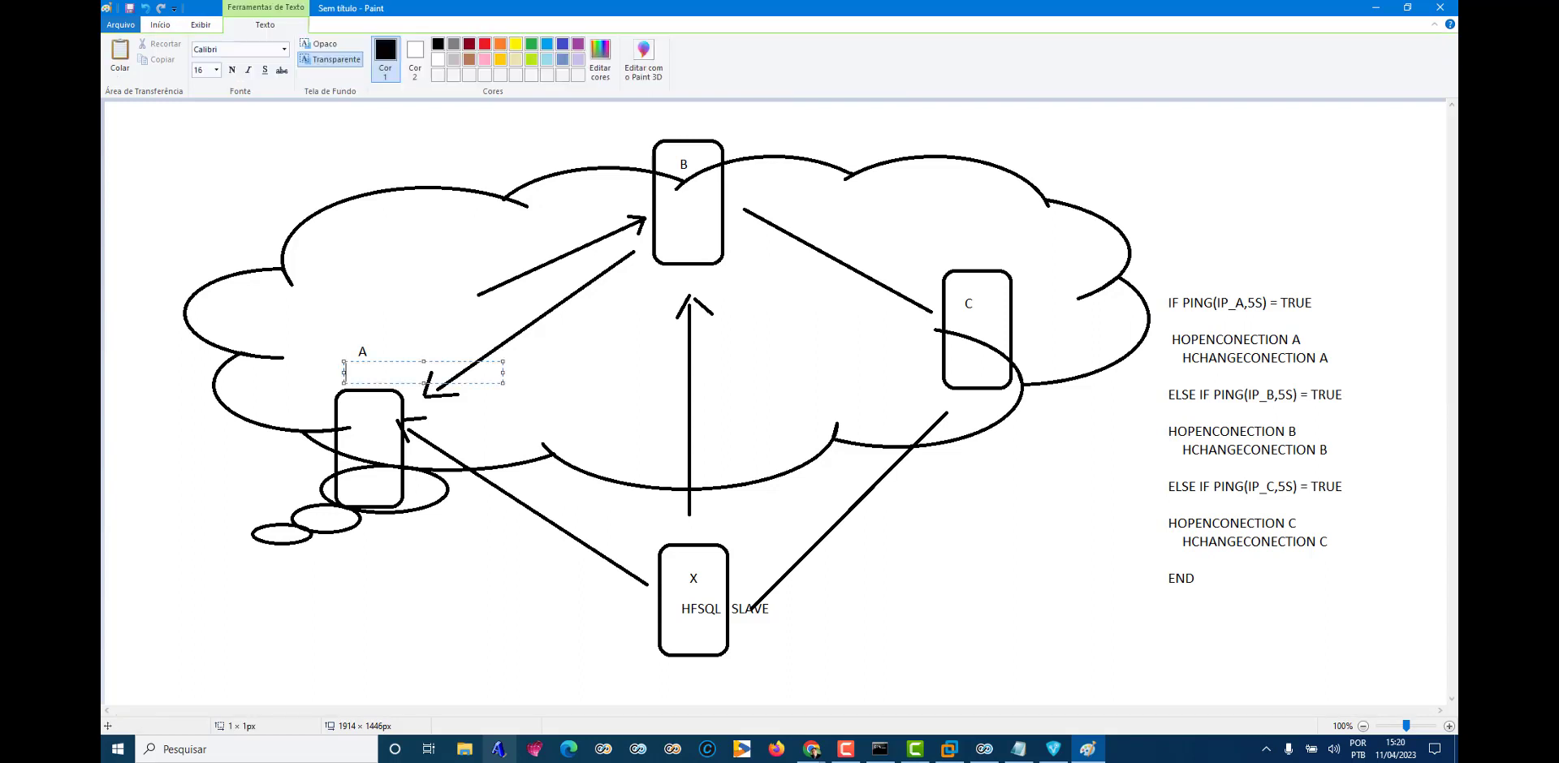
pyautogui.write('WXSOLUCOE')
pyautogui.write('S')
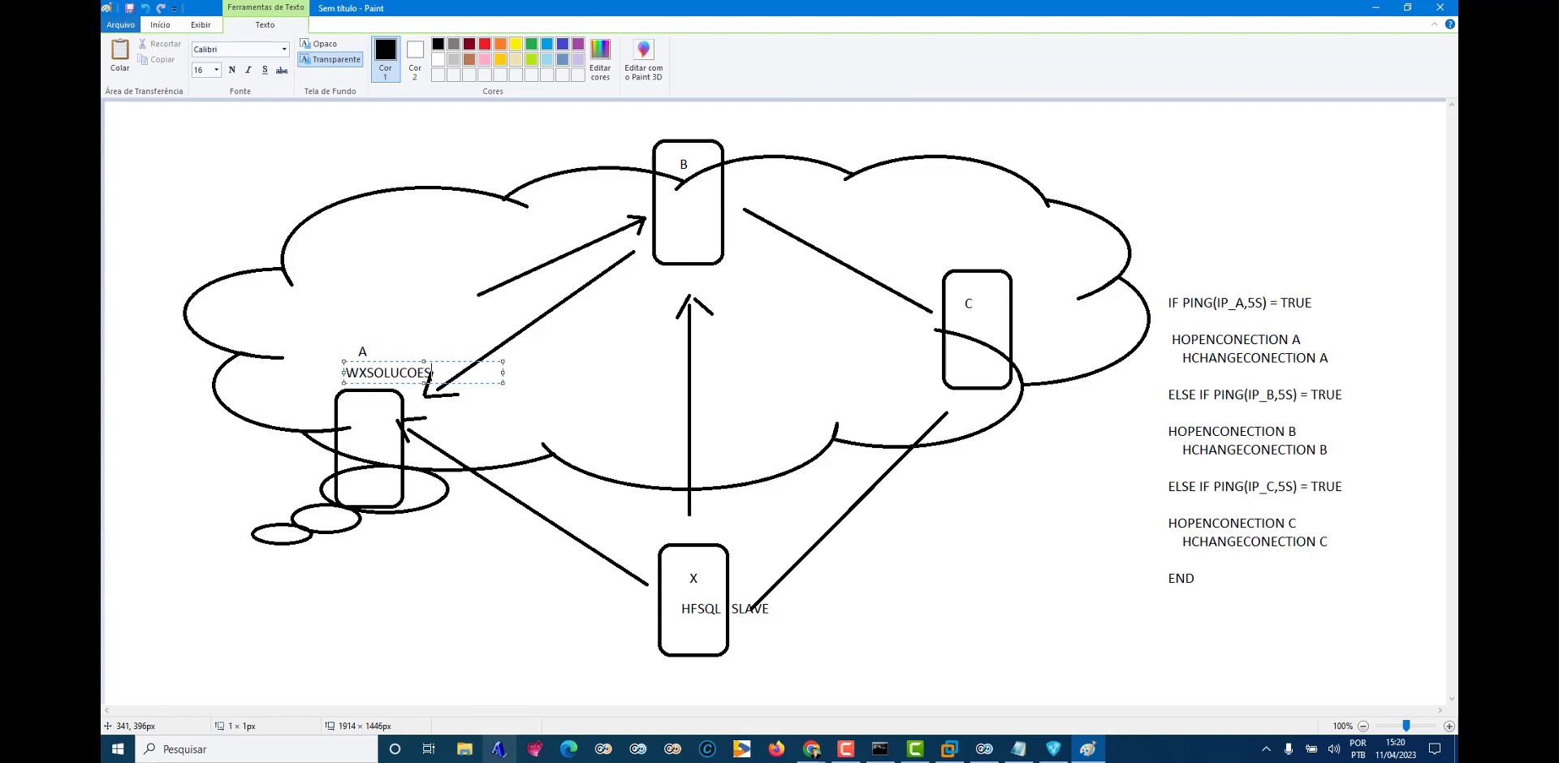
pyautogui.click(359, 403)
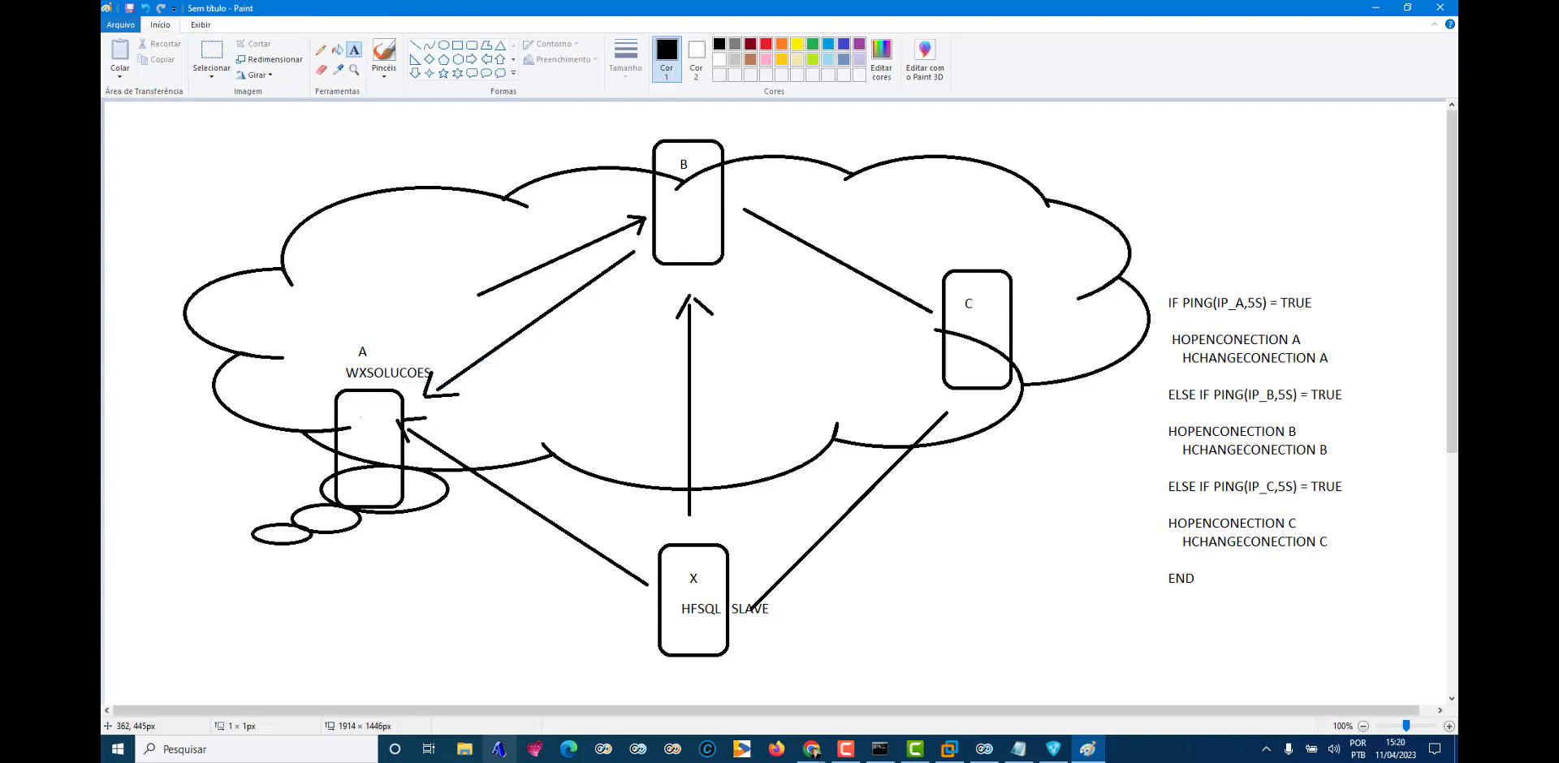
# Write SERVER1 and SERVER2 on two lines inside box A.
pyautogui.click(359, 404)
pyautogui.write('SERVER1')
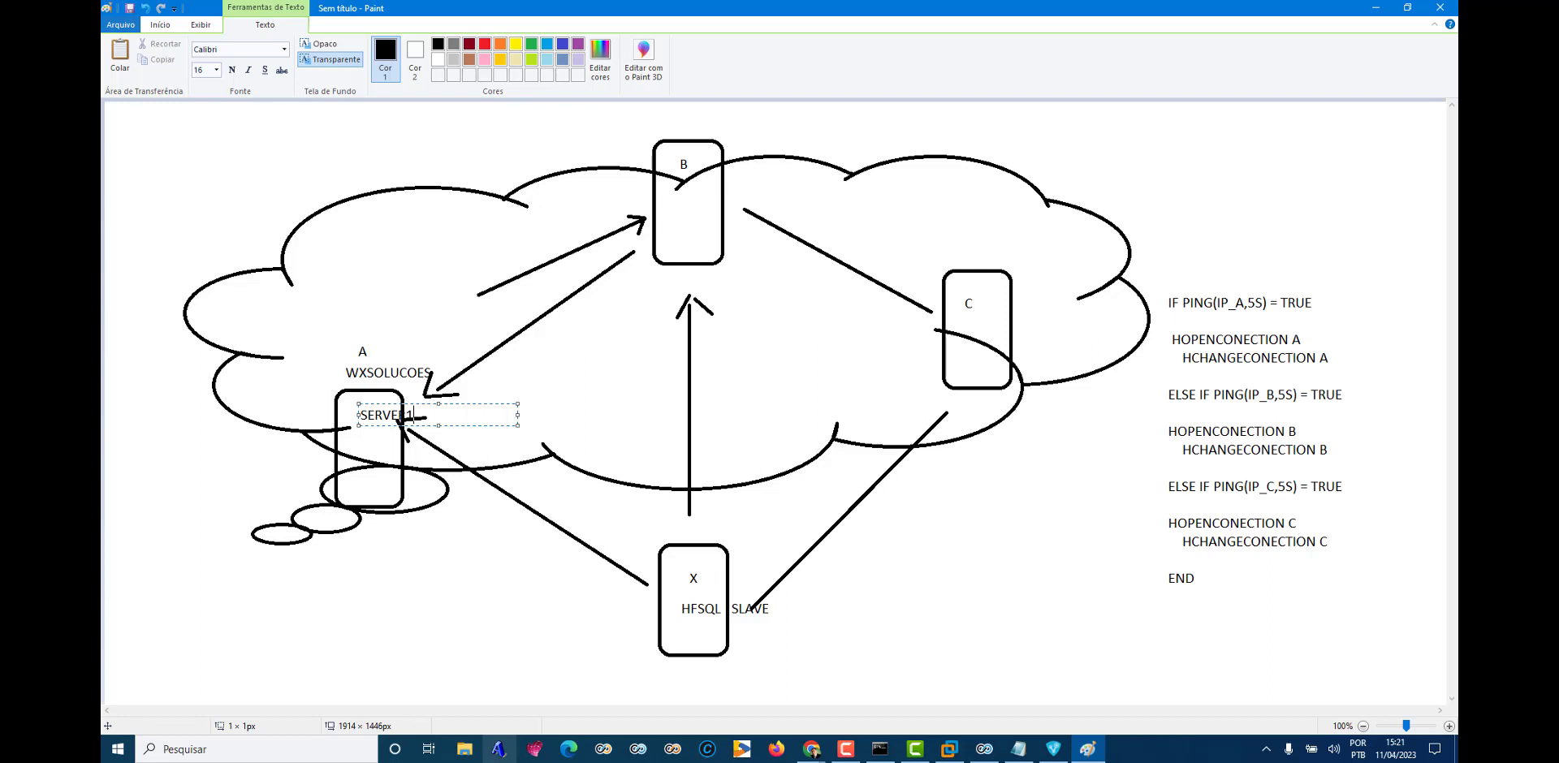
pyautogui.press('Return')
pyautogui.write('SERVER2')
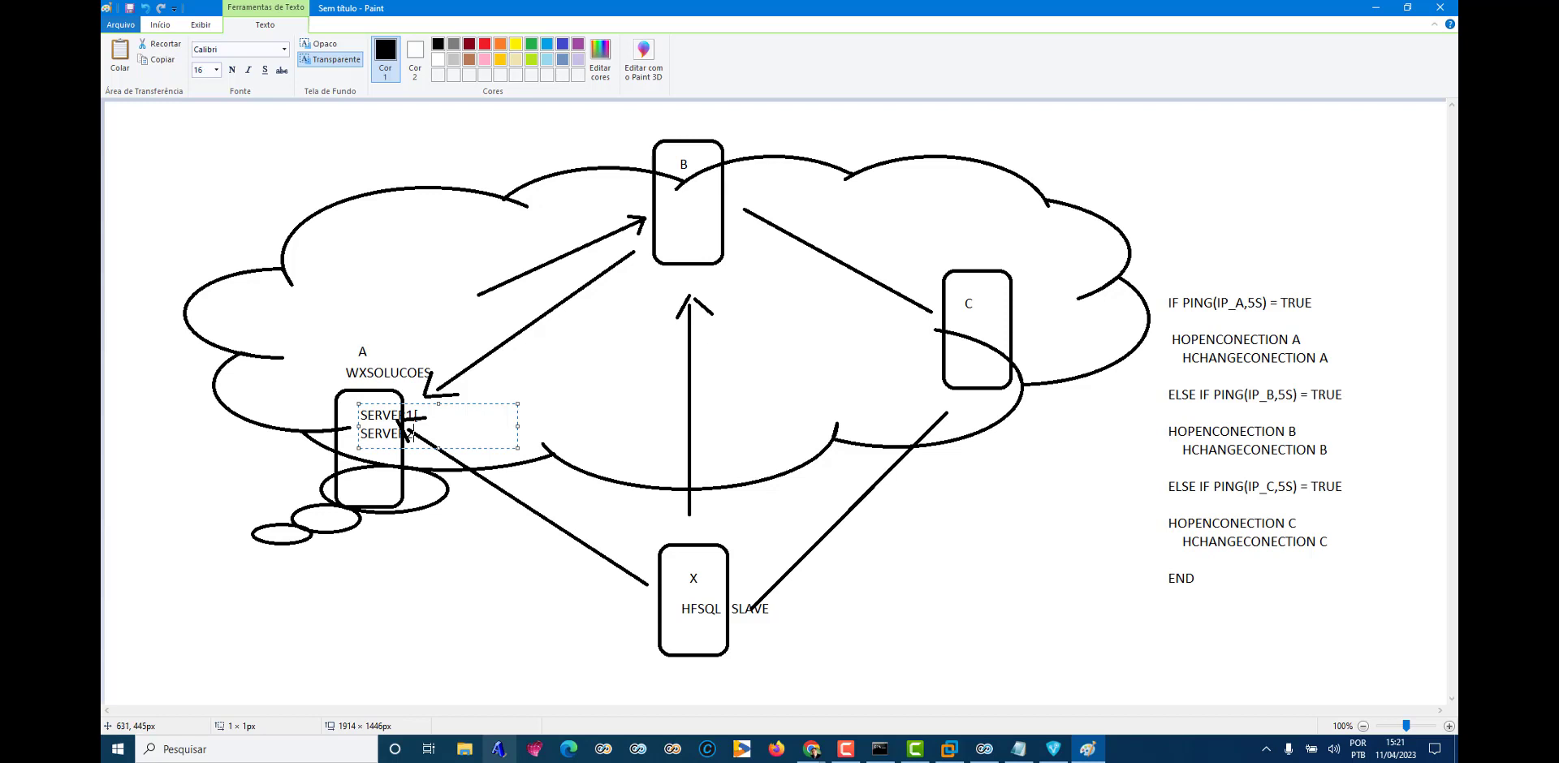
pyautogui.click(618, 445)
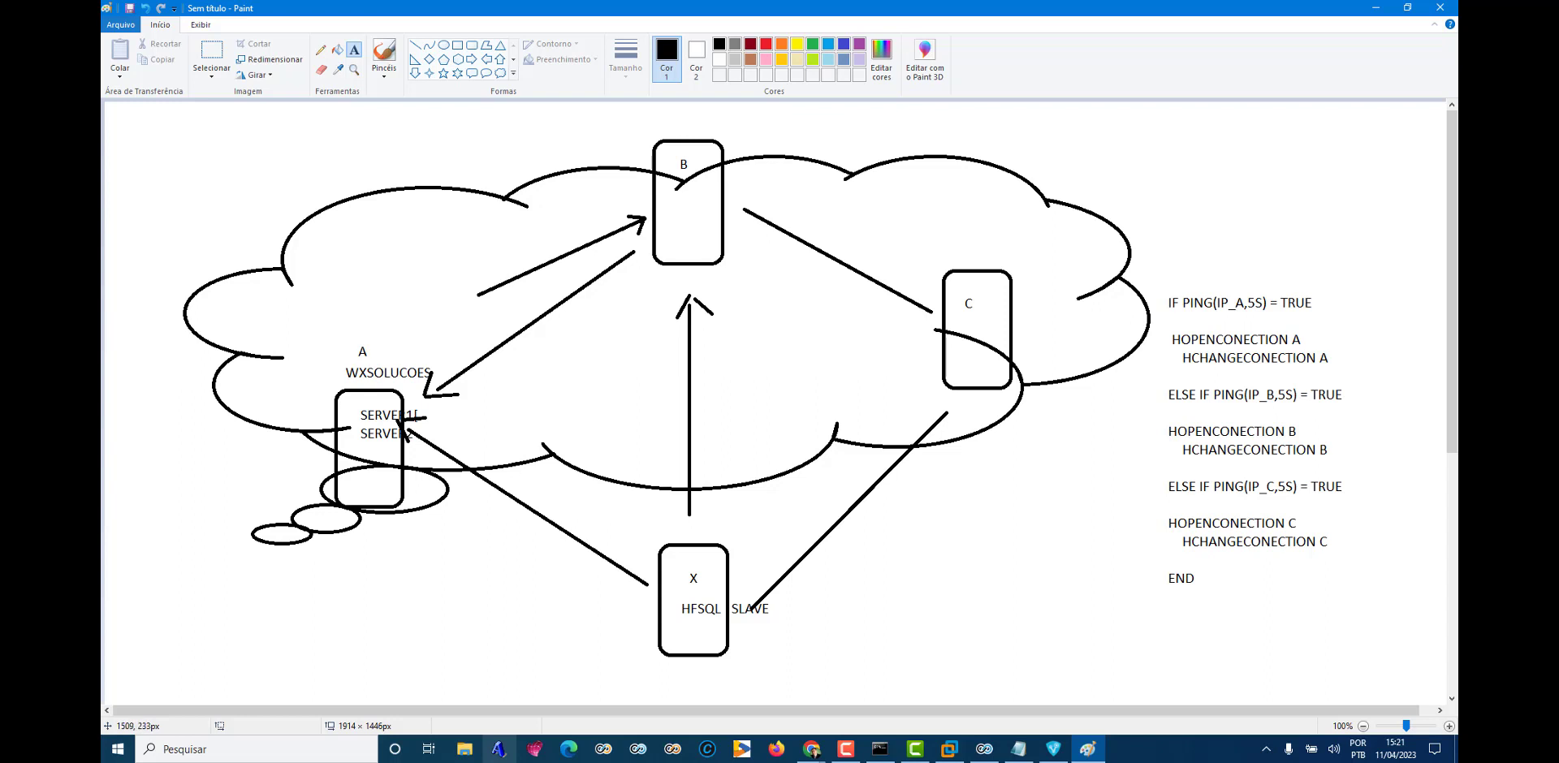
# Place HIBERNATE_CONNECTION() on a single widened line above the IF PING code.
pyautogui.click(1170, 251)
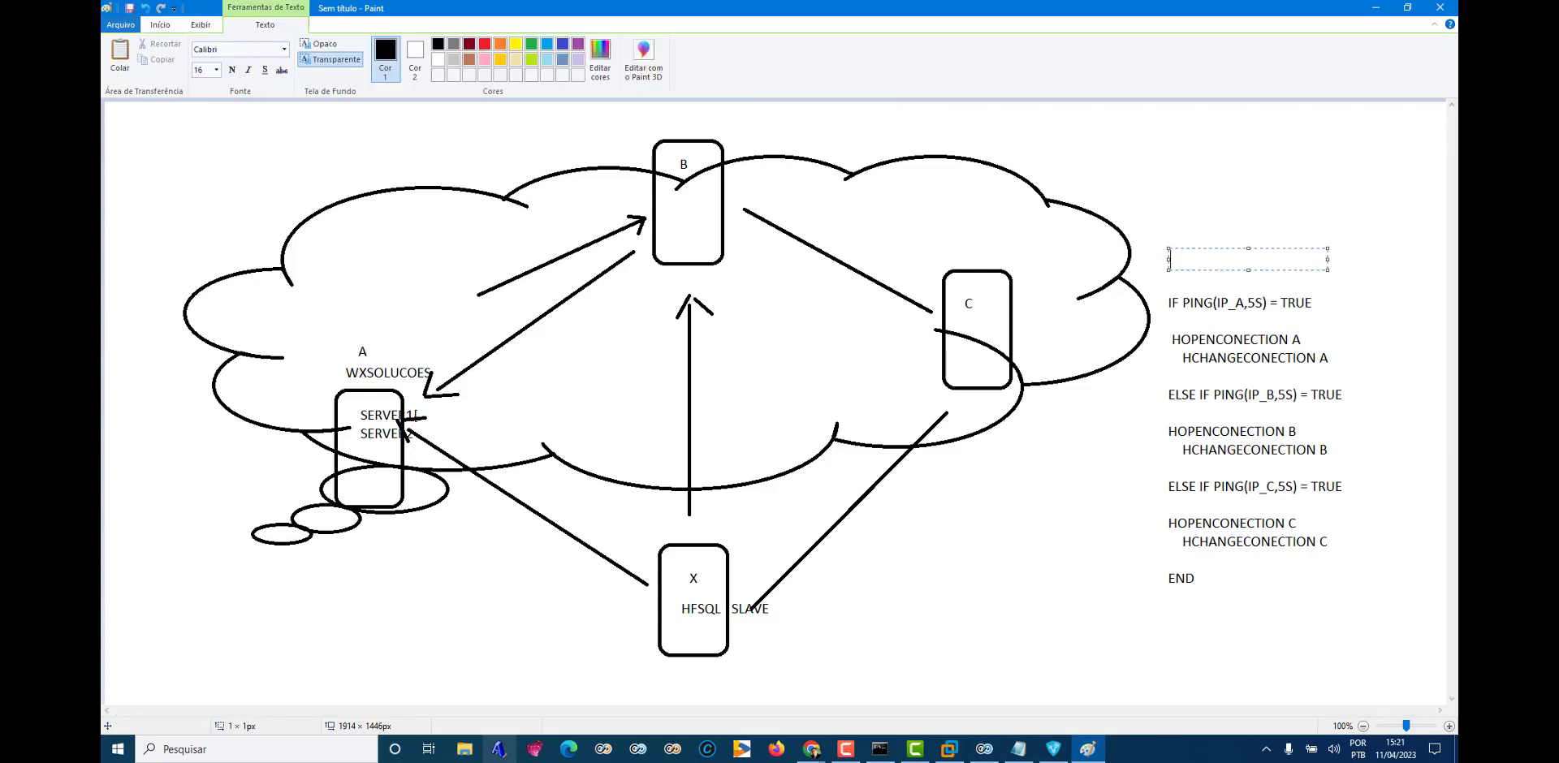
pyautogui.write('HIBERNATE_CONNECT')
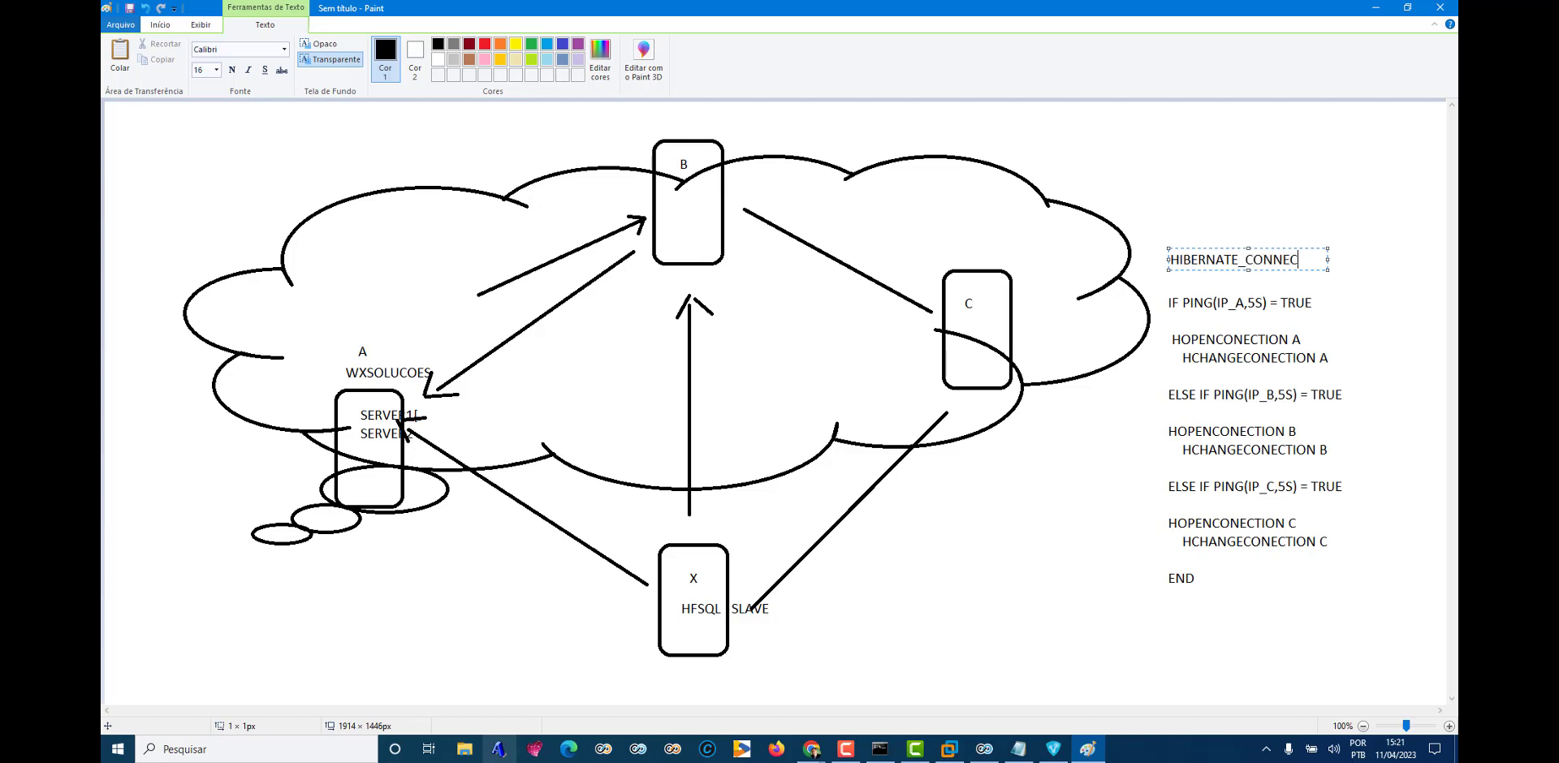
pyautogui.hotkey('ctrl', 'a')
pyautogui.press('BackSpace')
pyautogui.hotkey('ctrl', 'v')
pyautogui.write('()')
pyautogui.moveTo(1327, 270); pyautogui.dragTo(1366, 271)
pyautogui.press('Escape')
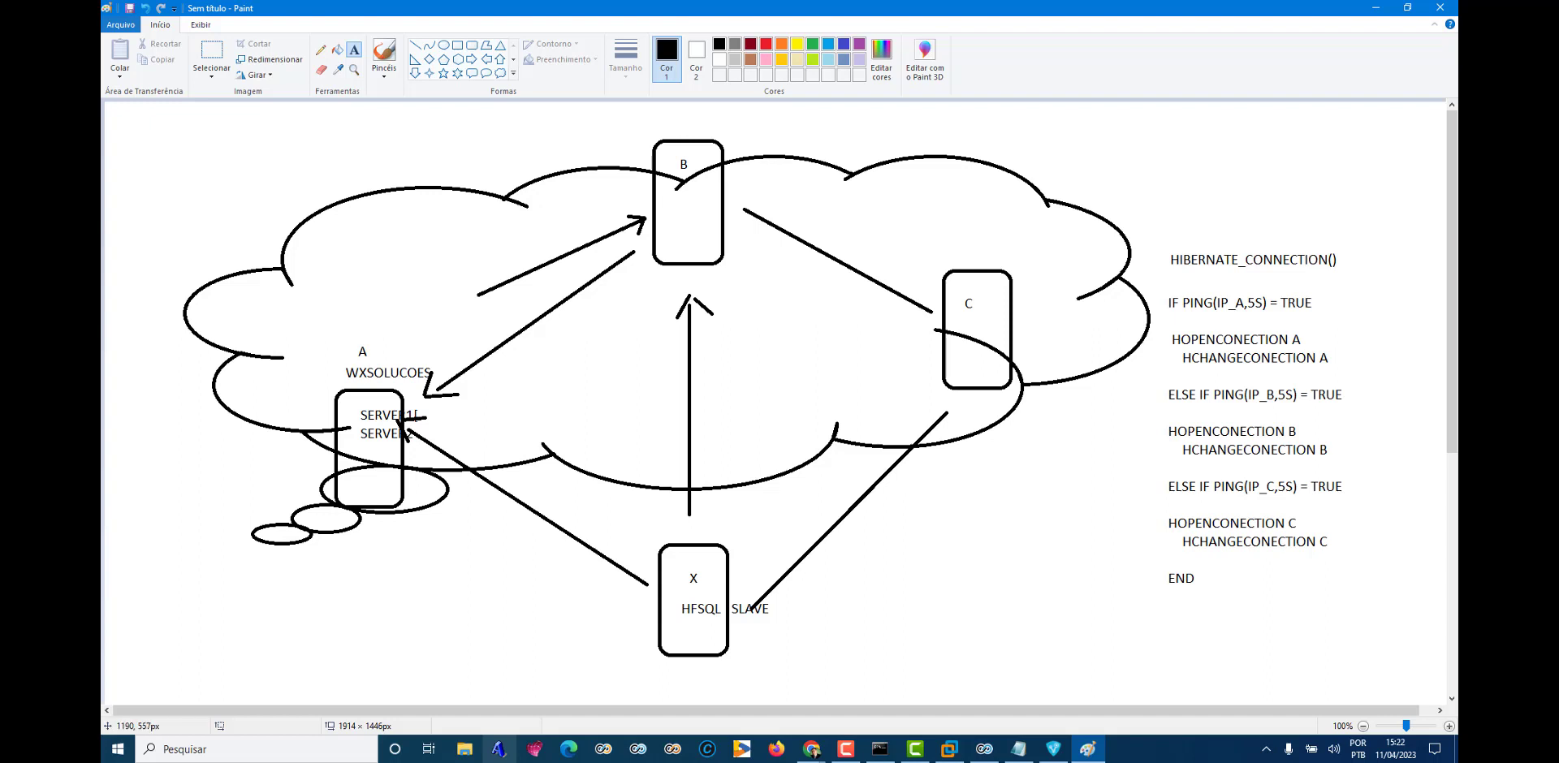
# Type a three-line block DATAHORAINI, PING, DATAHORAFIM beside the pseudocode.
pyautogui.click(944, 484)
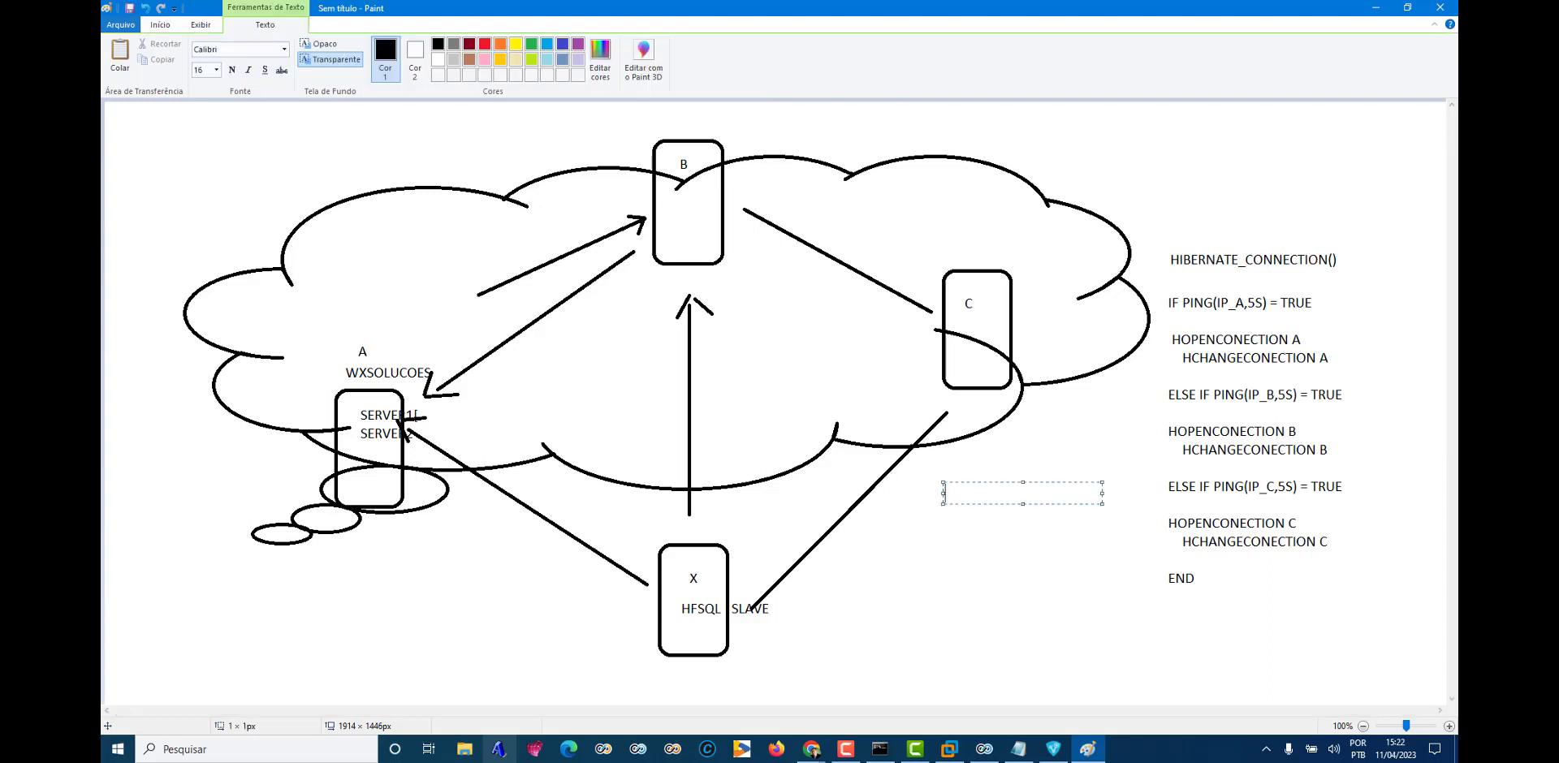
pyautogui.write('ATAHORAINI')
pyautogui.press('Return')
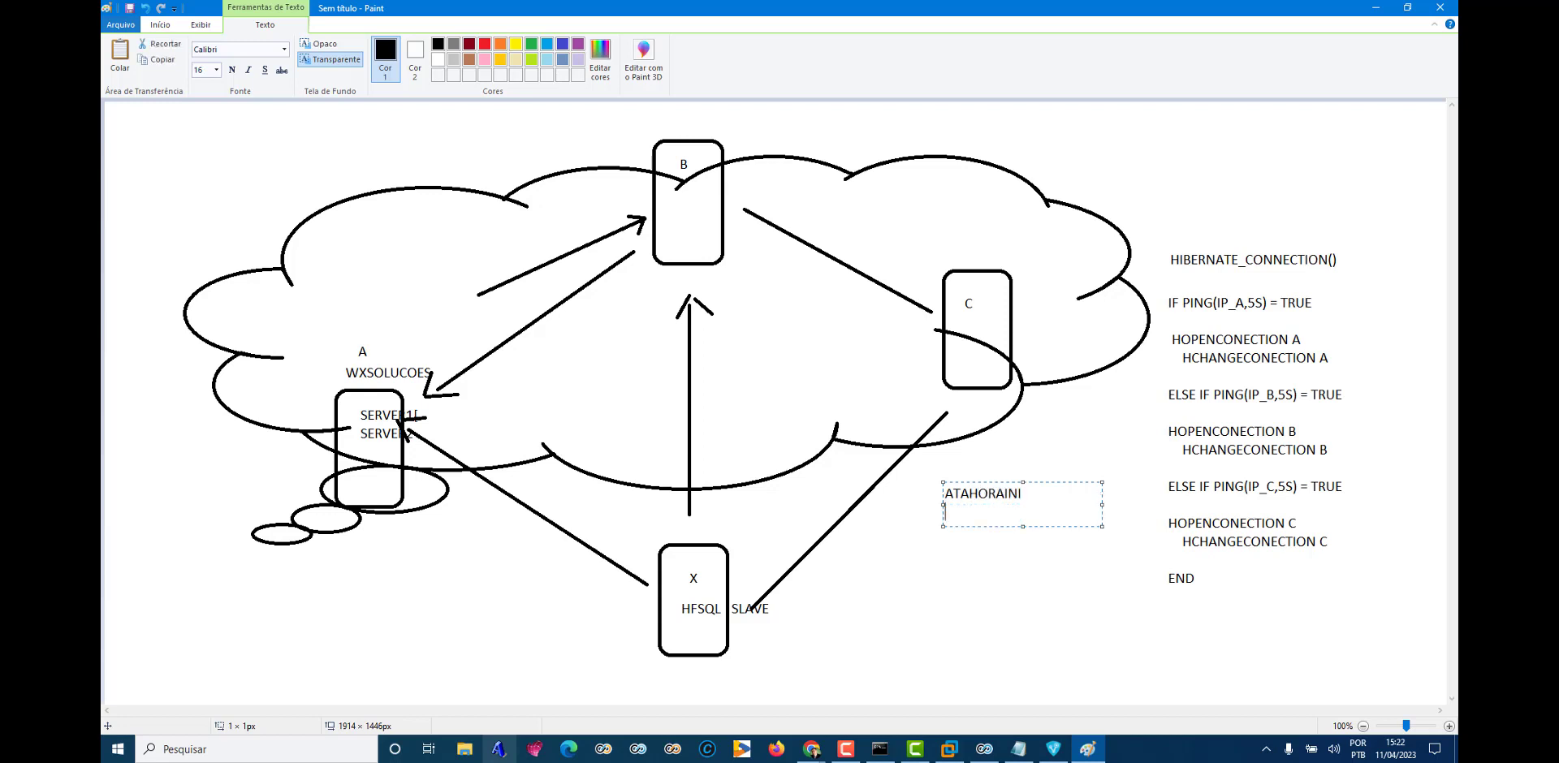
pyautogui.write('PING')
pyautogui.press('Return')
pyautogui.press('Up')
pyautogui.press('Up')
pyautogui.write('D')
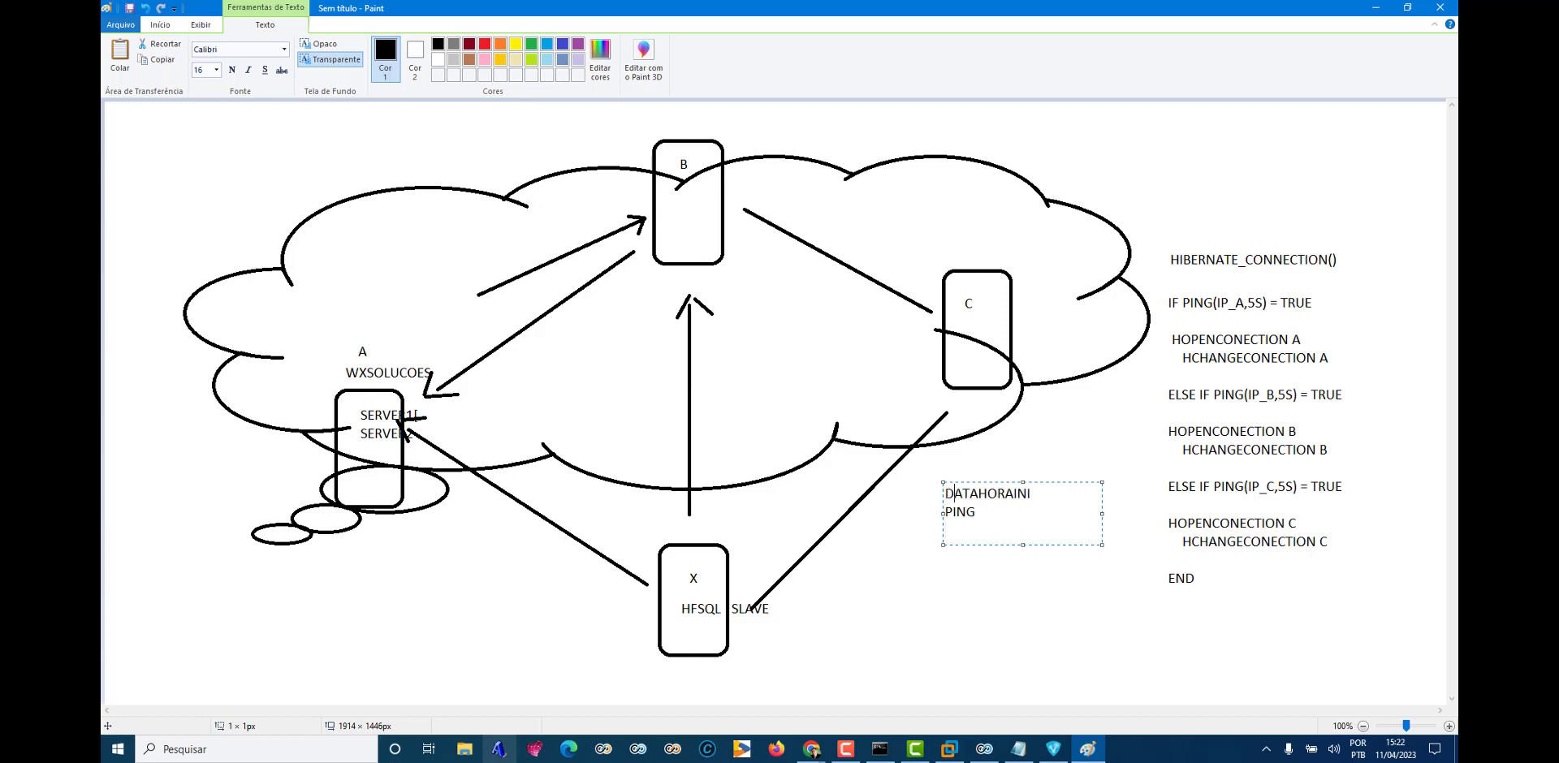
pyautogui.press('Left')
pyautogui.press('Return')
pyautogui.write('DATAHORAFIM')
pyautogui.press('Return')
pyautogui.press('Up')
pyautogui.press('Up')
pyautogui.press('Delete')
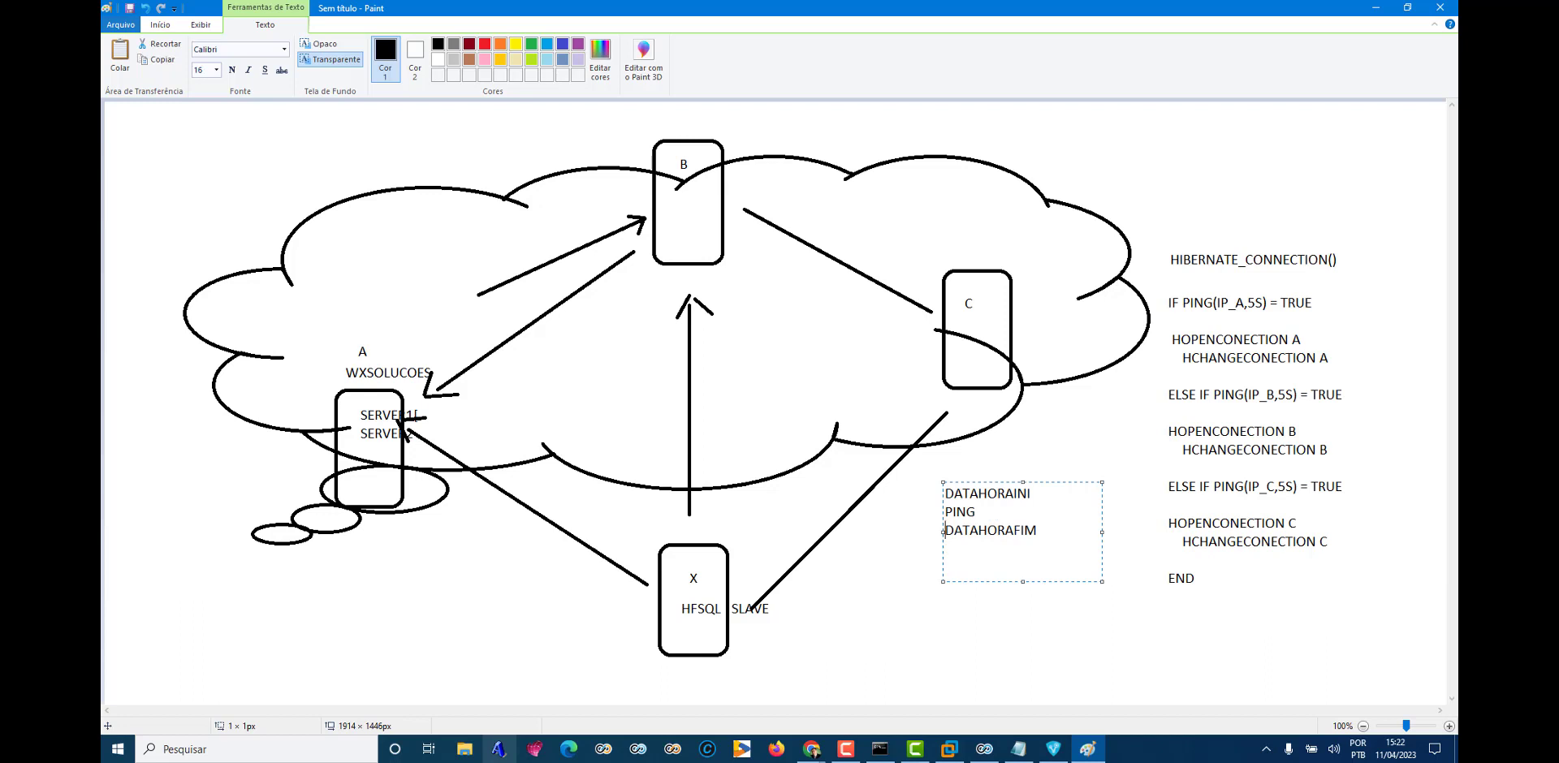
pyautogui.press('Down')
pyautogui.press('Return')
# Duplicate the block into three copies marked PING A, B and C, then switch to WINSERVER2022_A.
pyautogui.hotkey('shift', 'Up')
pyautogui.hotkey('shift', 'Up')
pyautogui.hotkey('shift', 'Up')
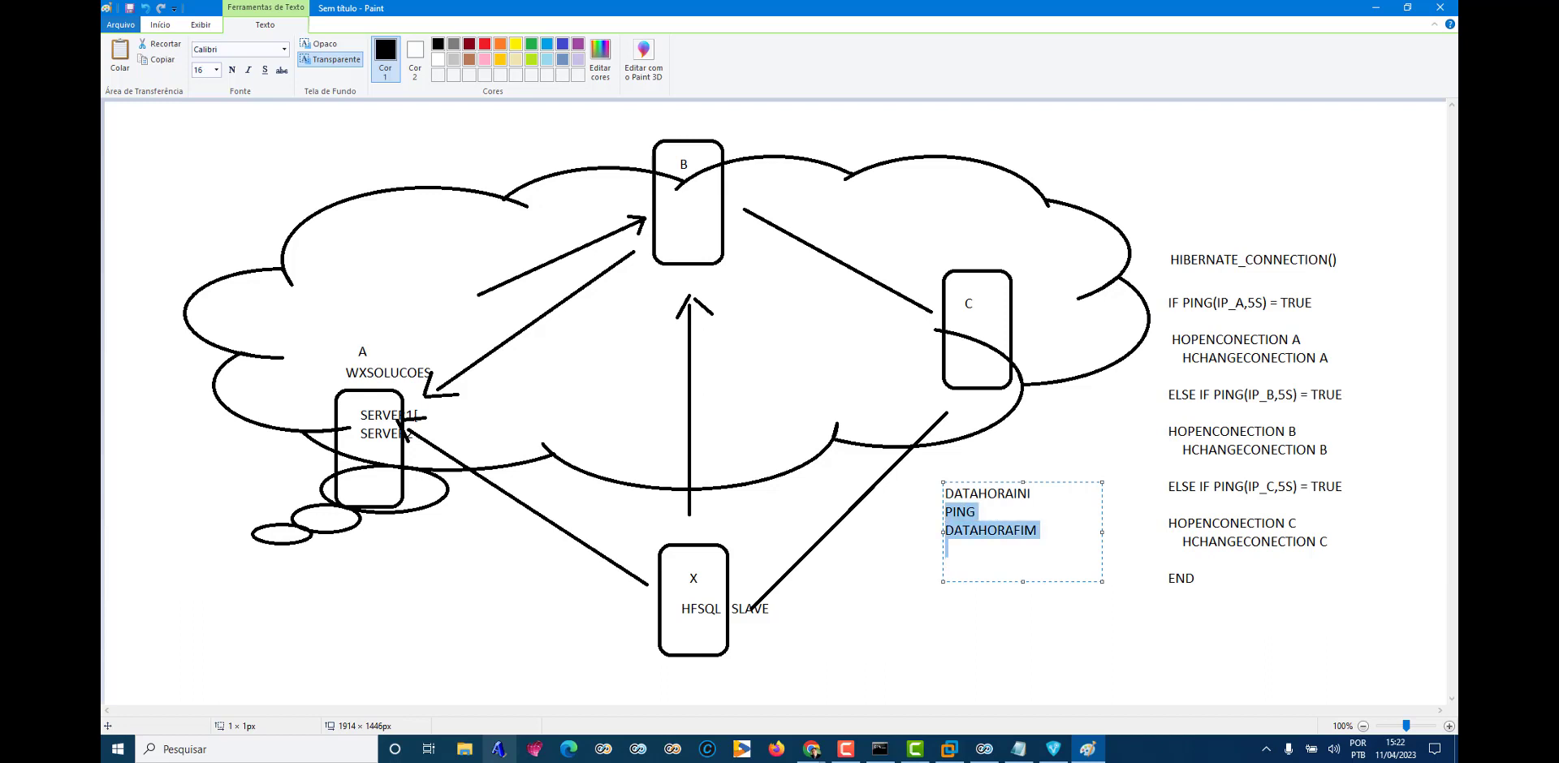
pyautogui.hotkey('shift', 'Up')
pyautogui.hotkey('ctrl', 'c')
pyautogui.press('Right')
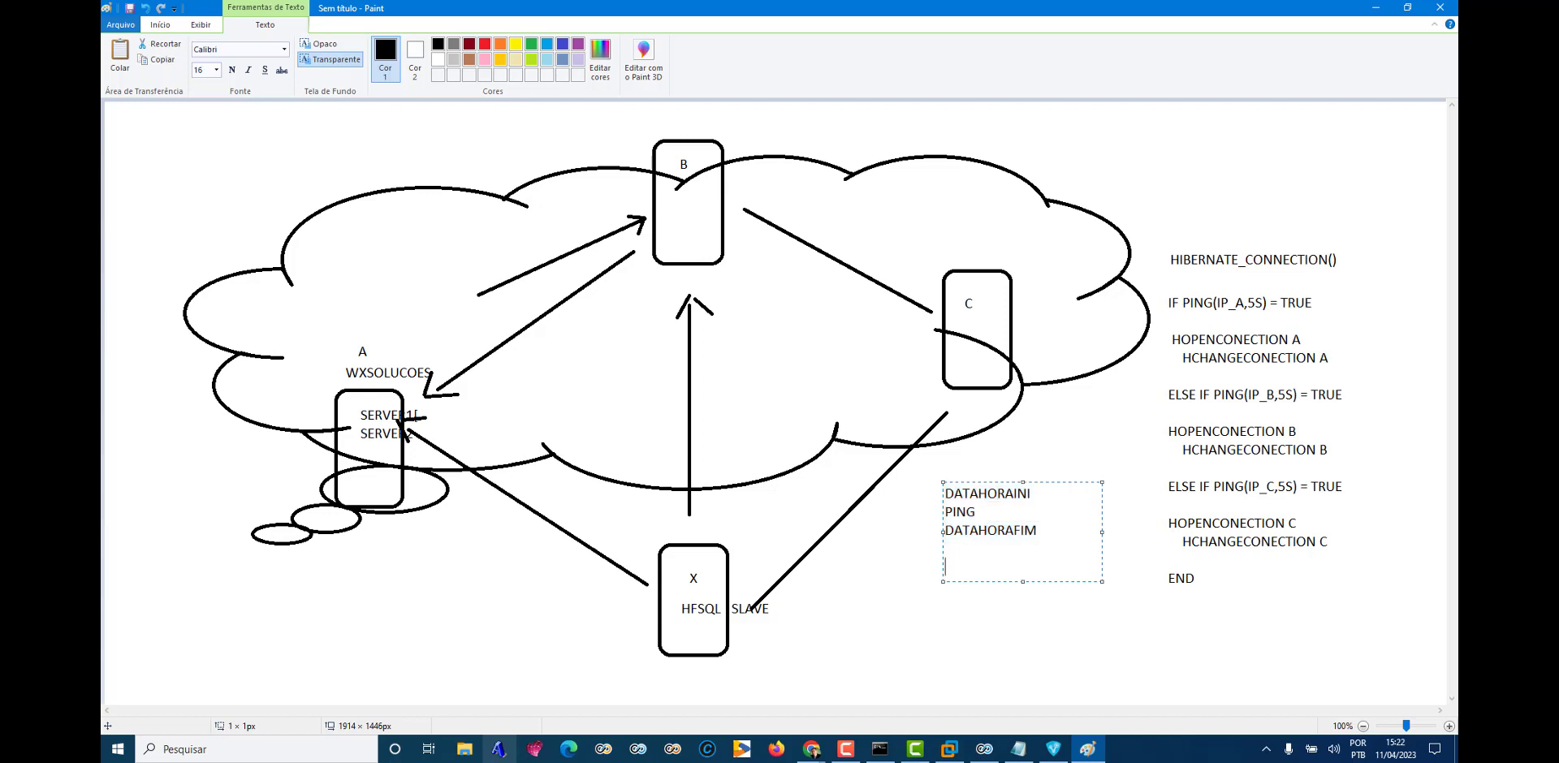
pyautogui.hotkey('ctrl', 'v')
pyautogui.hotkey('ctrl', 'v')
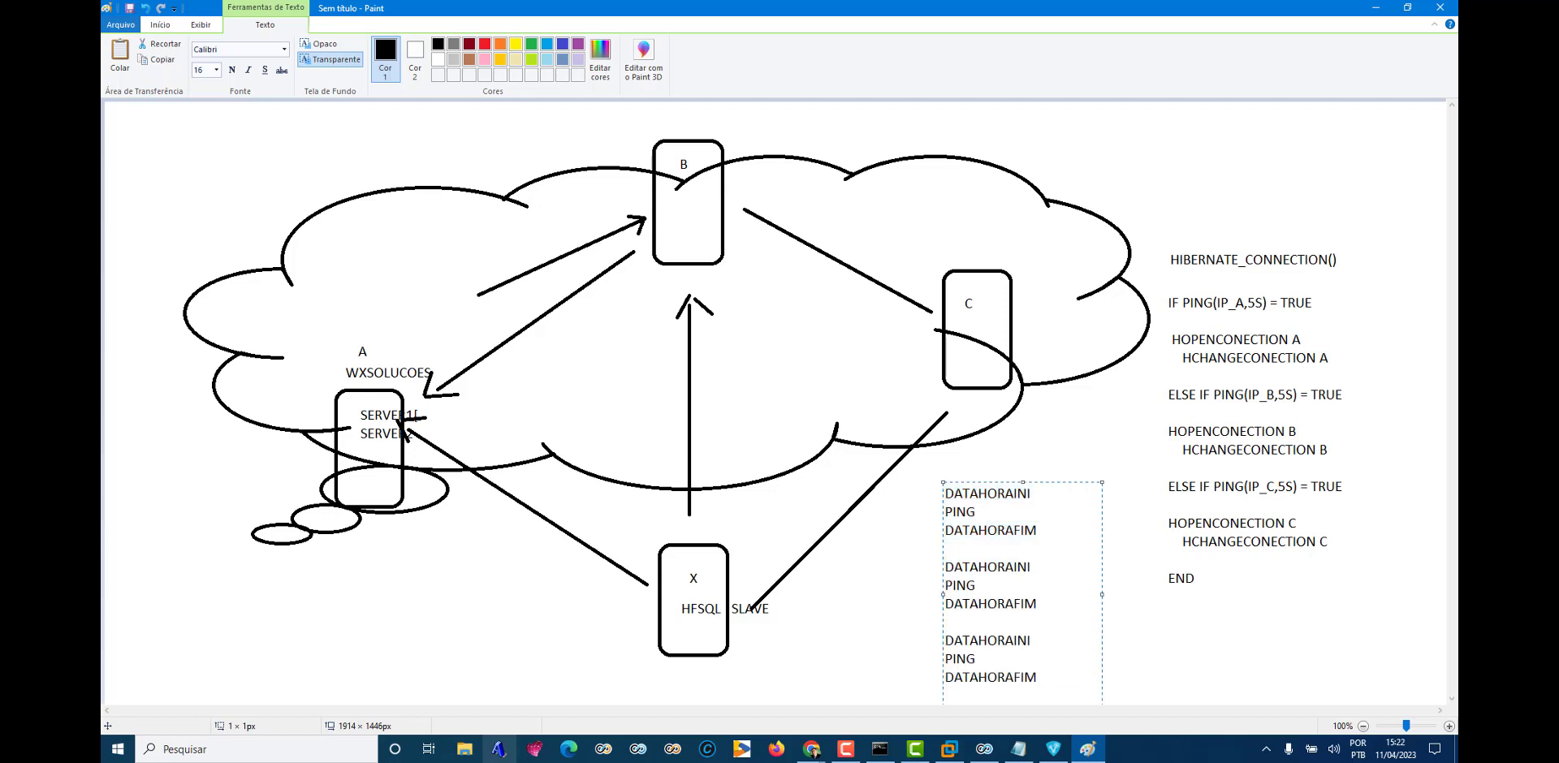
pyautogui.click(979, 511)
pyautogui.write('A')
pyautogui.write(' B')
pyautogui.write('C')
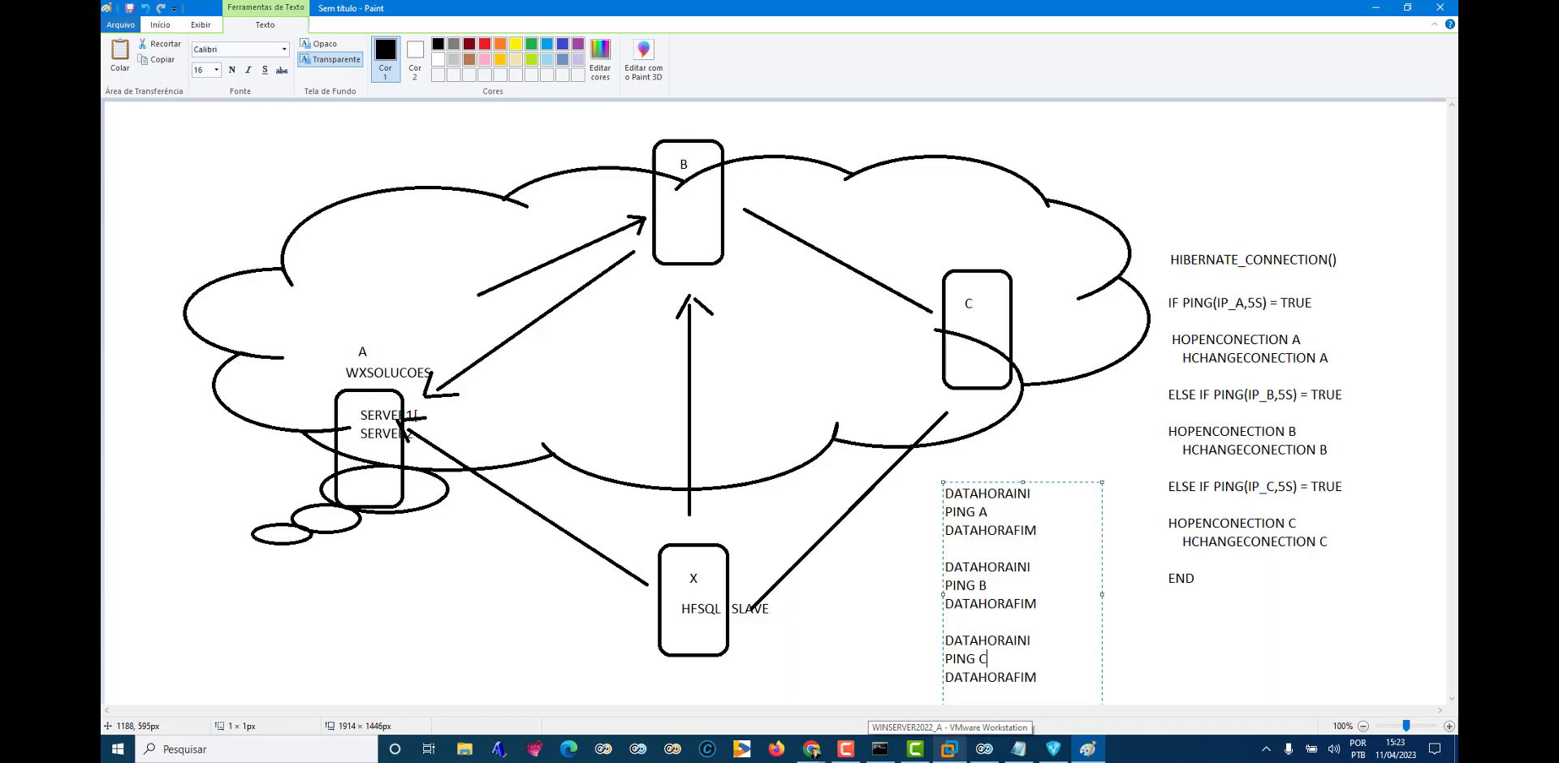
pyautogui.press('Escape')
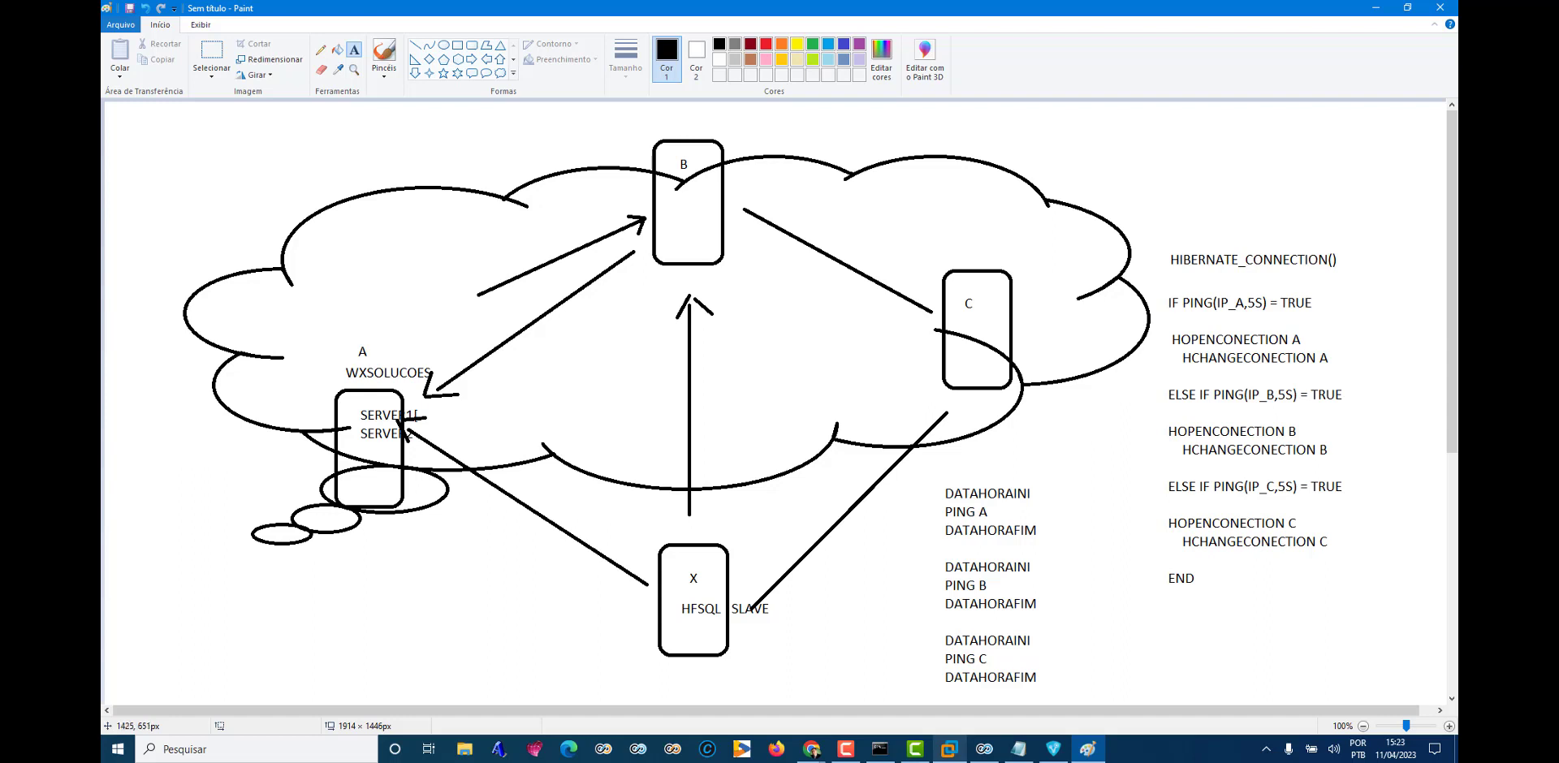
pyautogui.hotkey('alt', 'Tab')
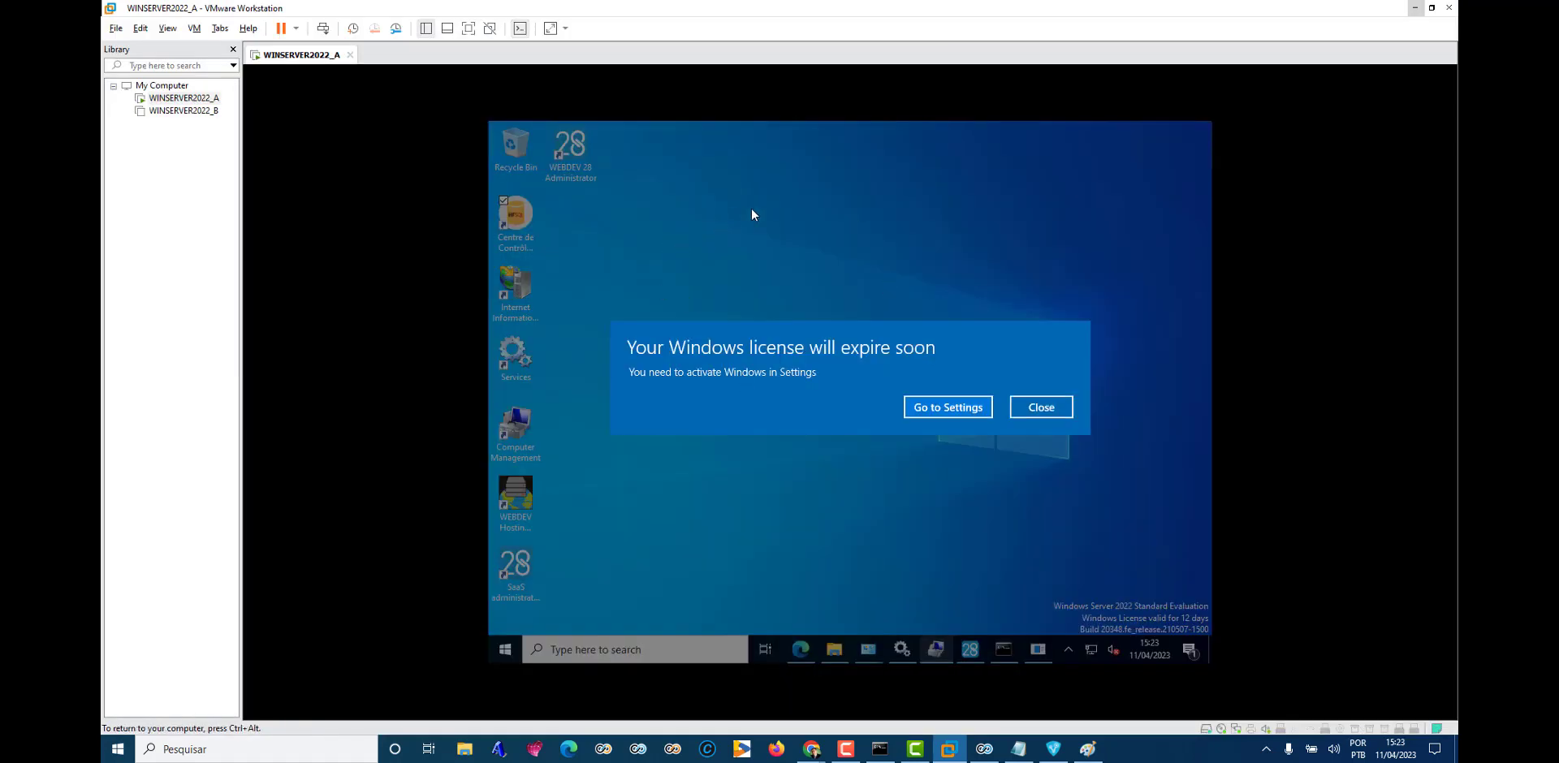
# Close the 'Your Windows license will expire soon' notice on WINSERVER2022_A.
pyautogui.click(1046, 414)
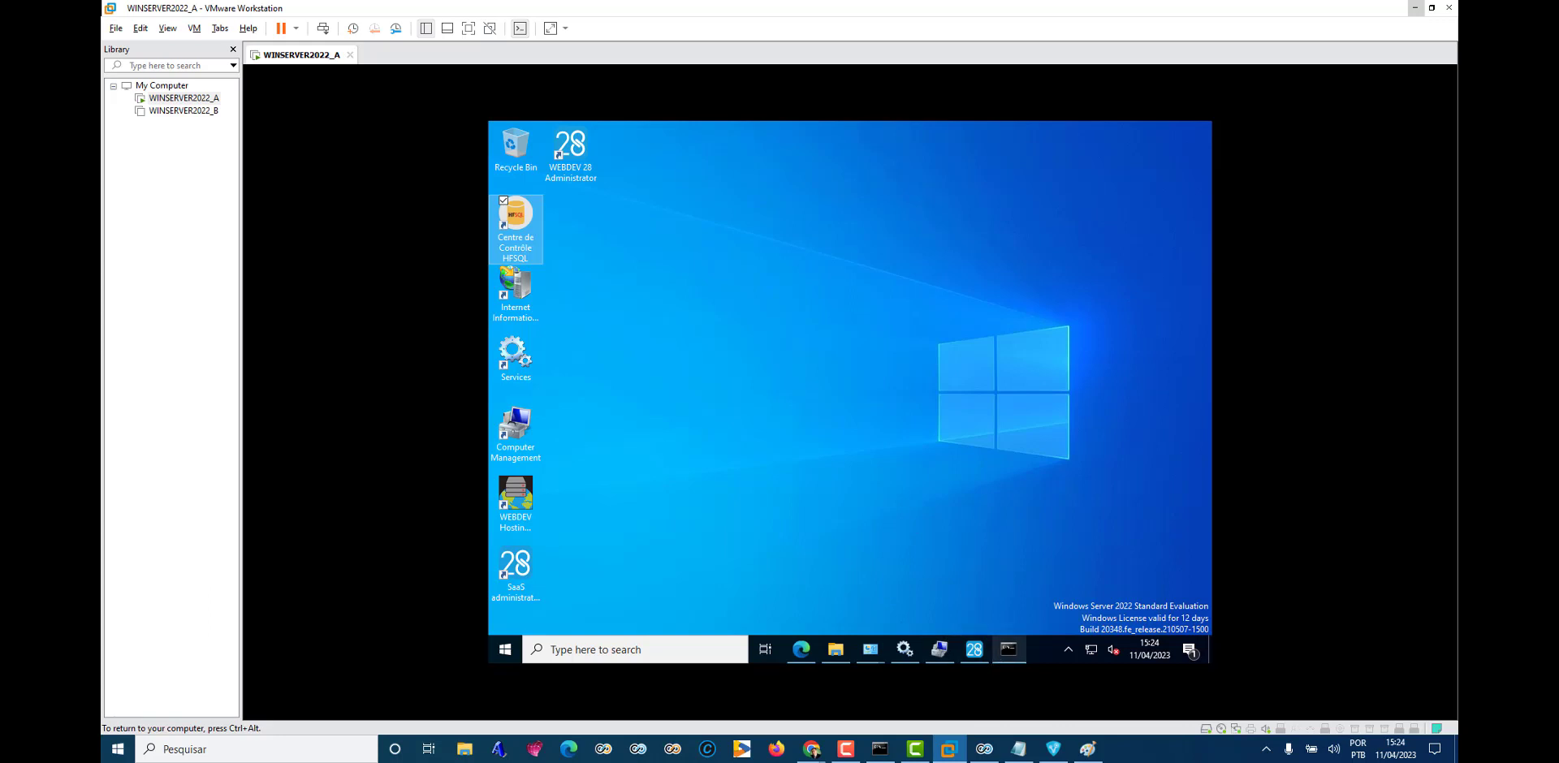
# In the VM's Command Prompt, run PATH = ; then try EXEPROGRAMA.EXE, which is not recognized.
pyautogui.click(1012, 655)
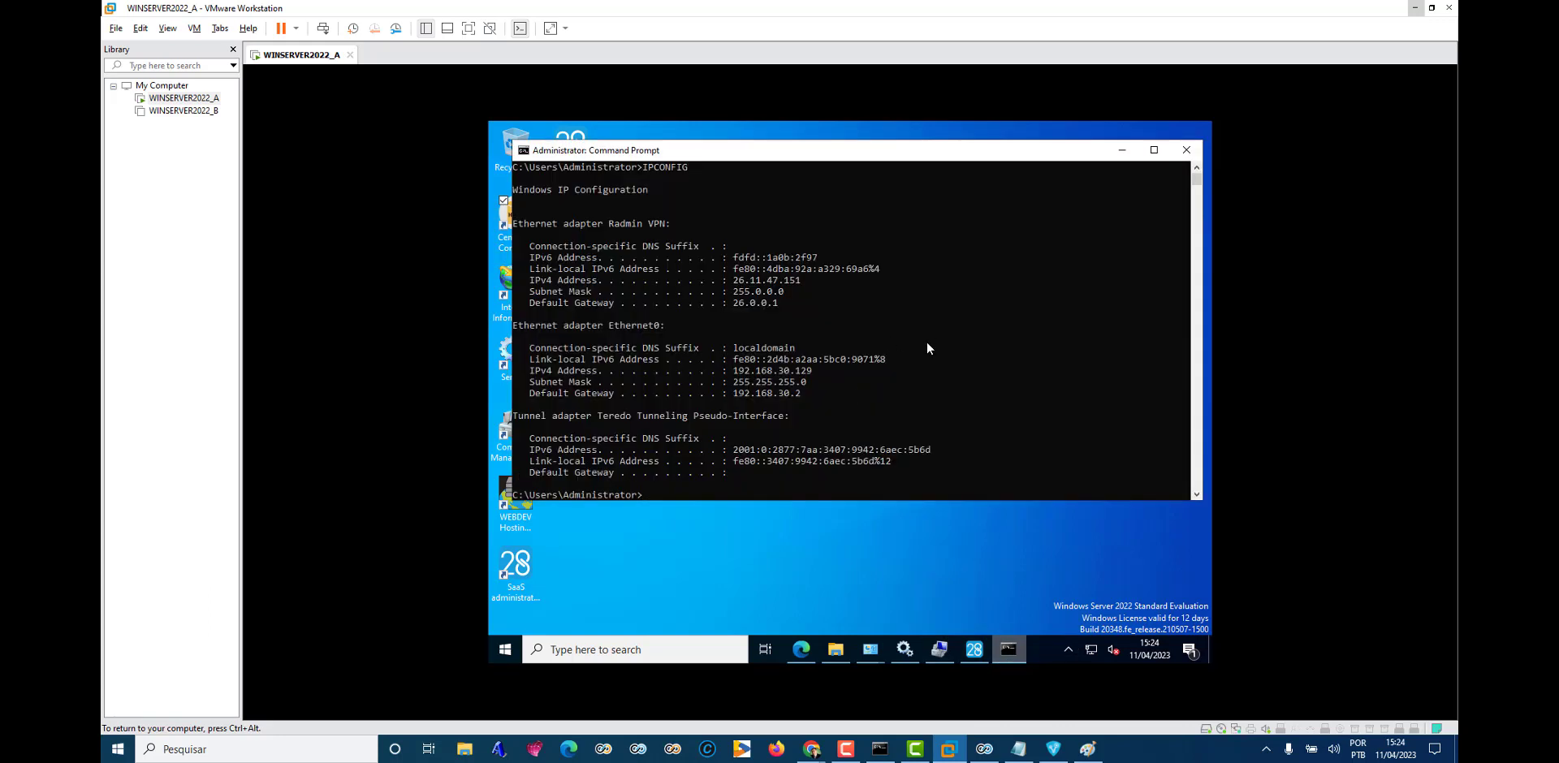
pyautogui.write('PATH = ;')
pyautogui.press('Return')
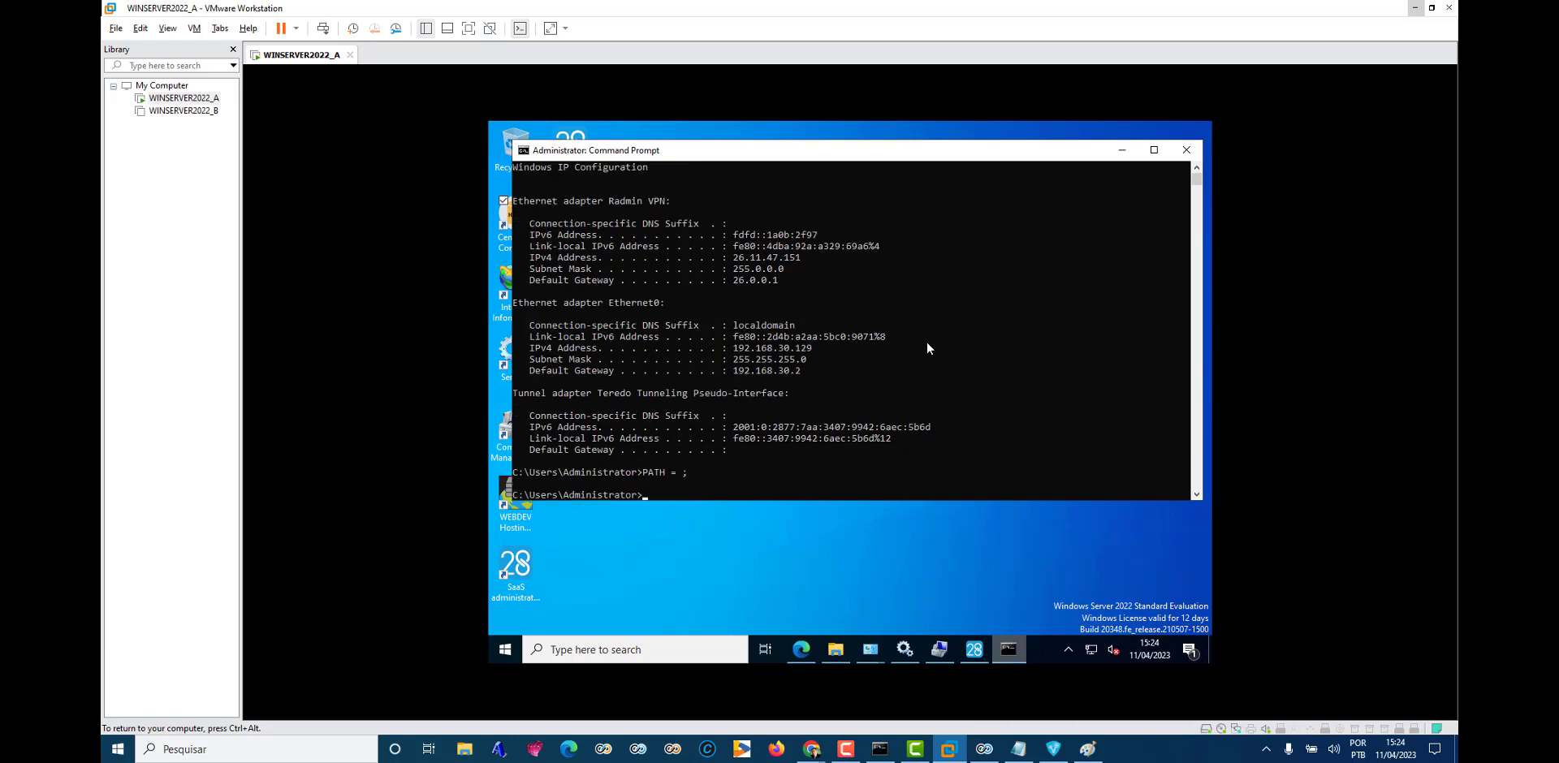
pyautogui.write('EXEPROGRAMA.EXE')
pyautogui.press('Return')
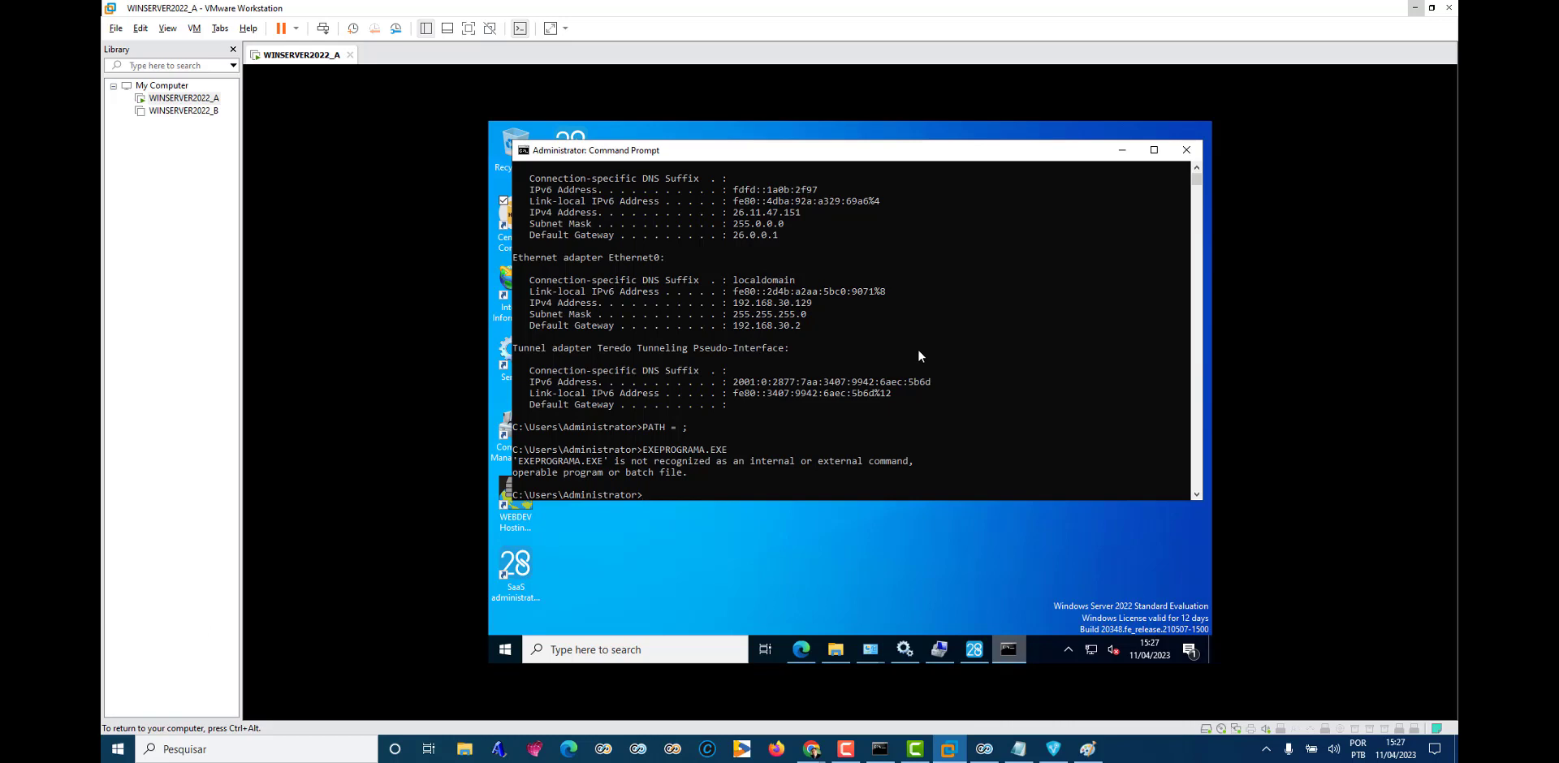
# Run PATH in the Command Prompt to confirm it shows PATH=(null).
pyautogui.write('PATH')
pyautogui.press('Return')
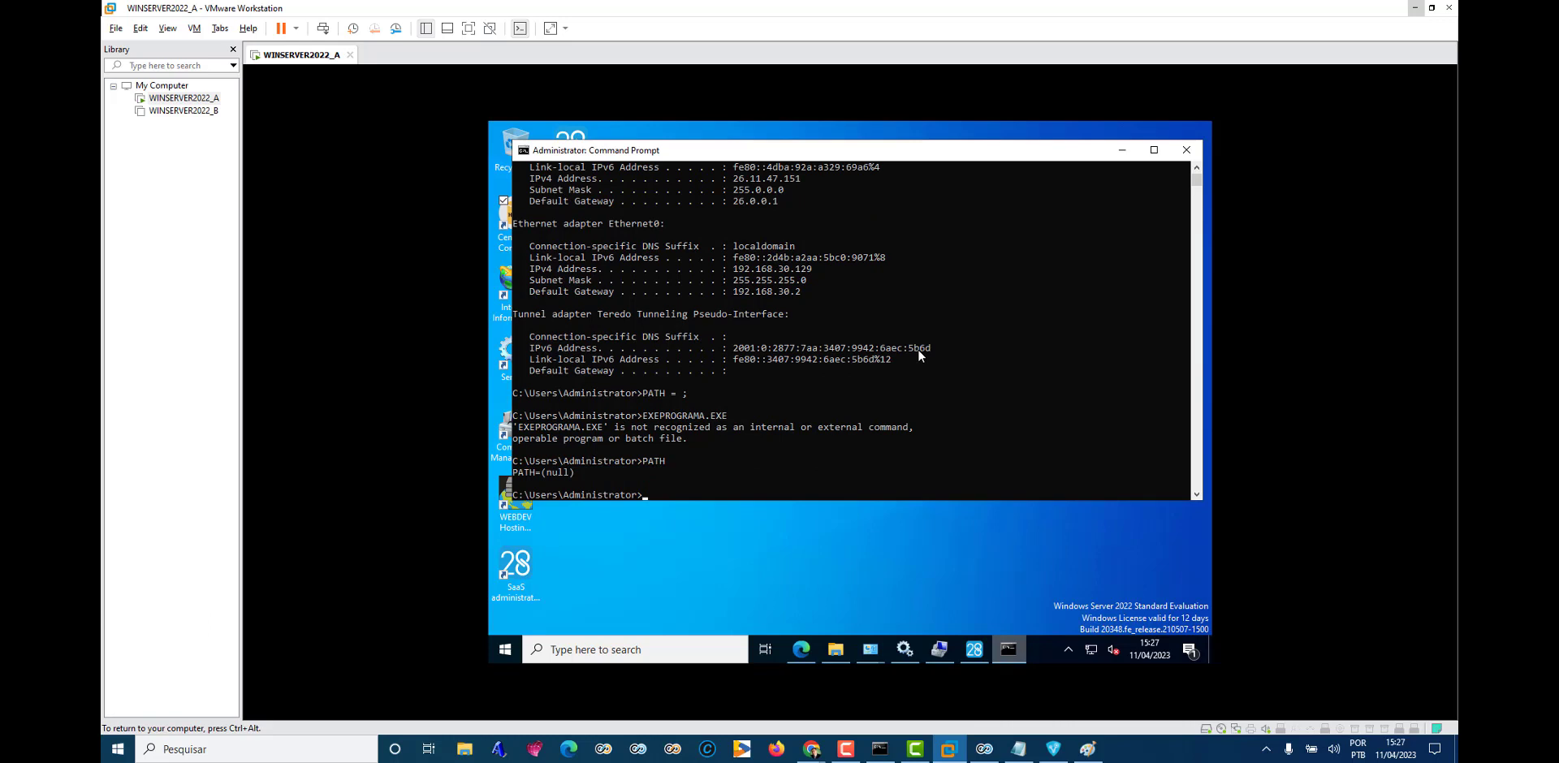
pyautogui.write('T')
# Close the old Command Prompt and launch a fresh one via the Start menu CMD search.
pyautogui.click(1187, 151)
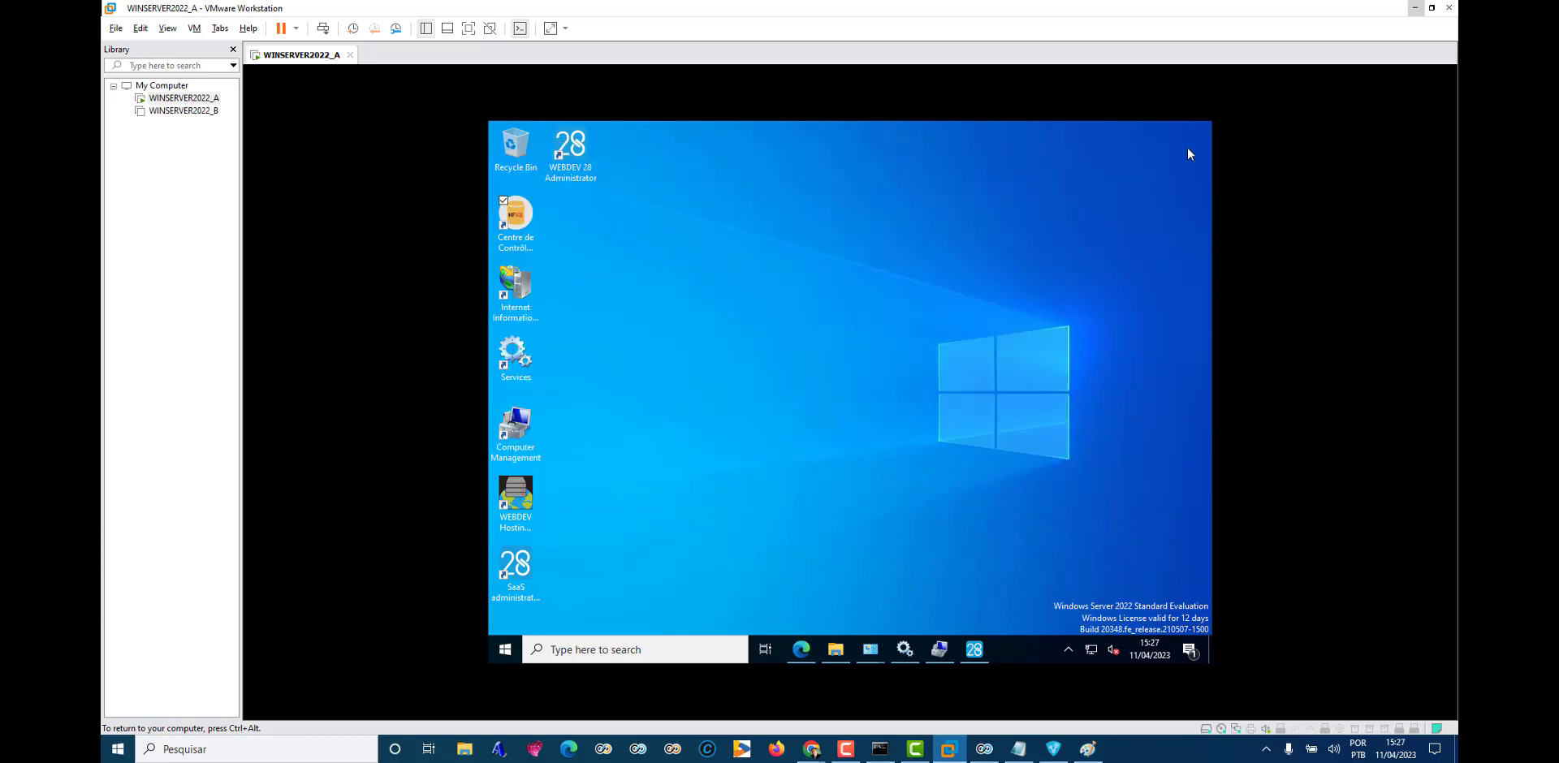
pyautogui.click(503, 650)
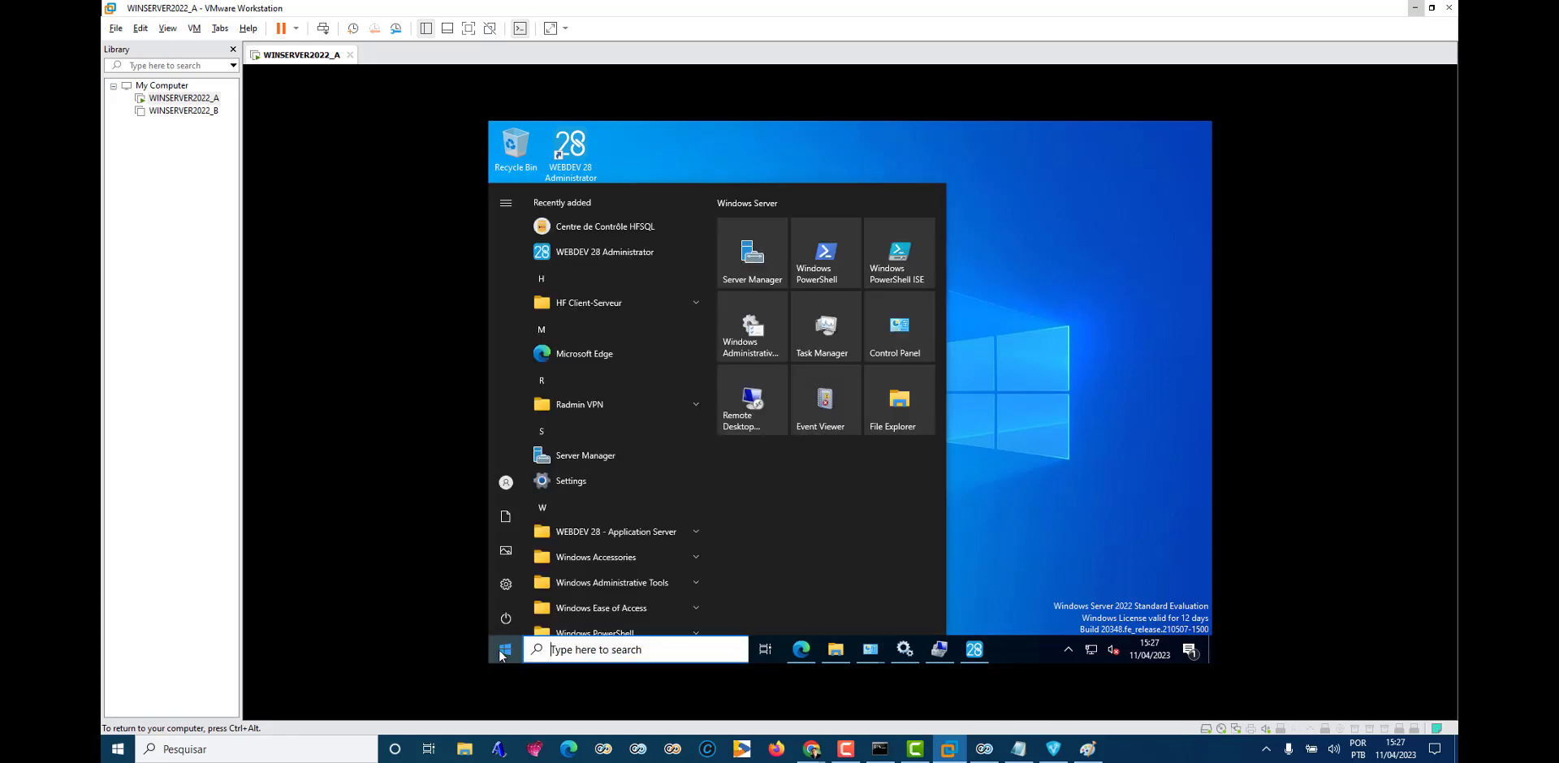
pyautogui.write('CMD')
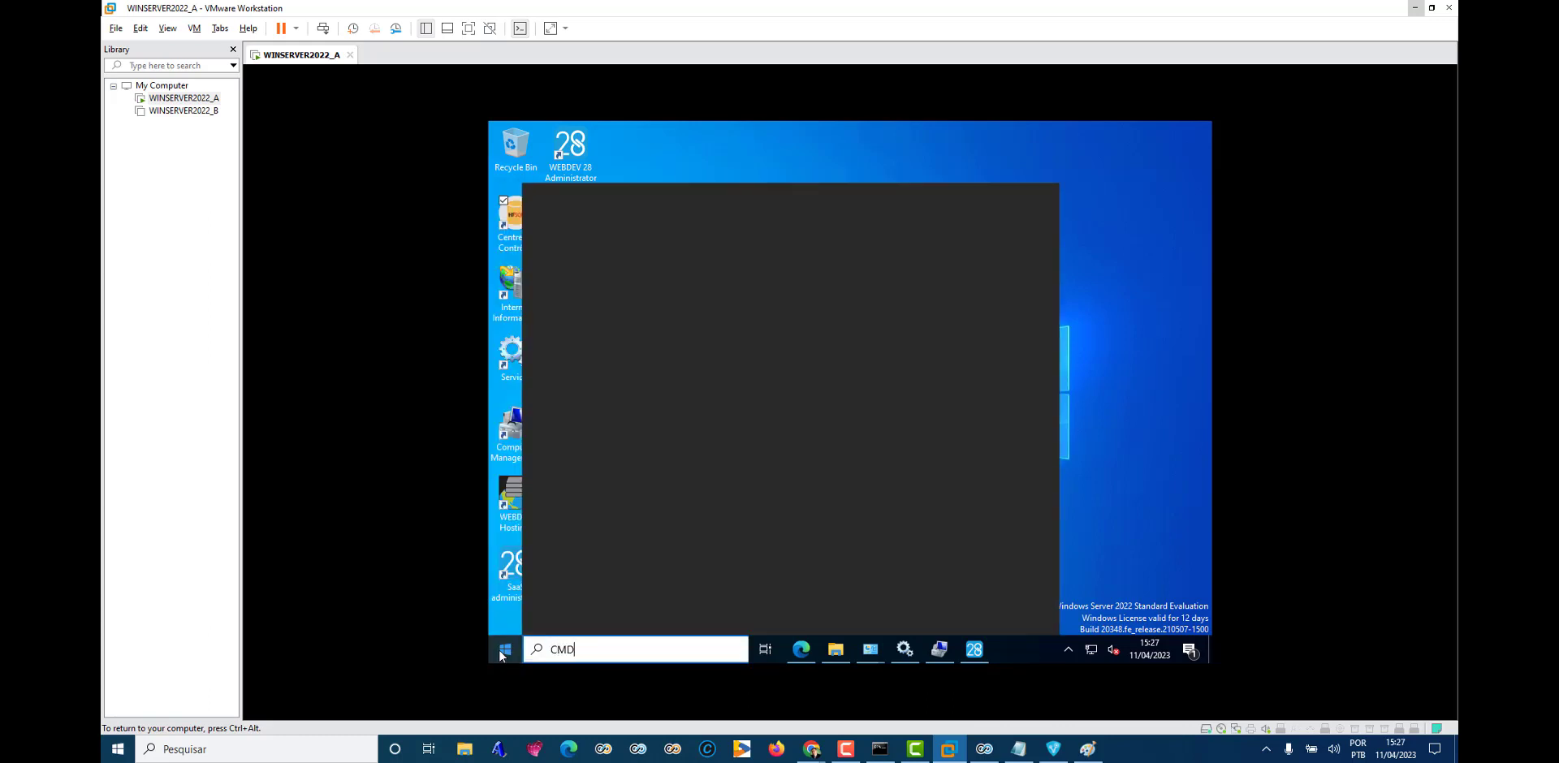
pyautogui.press('Return')
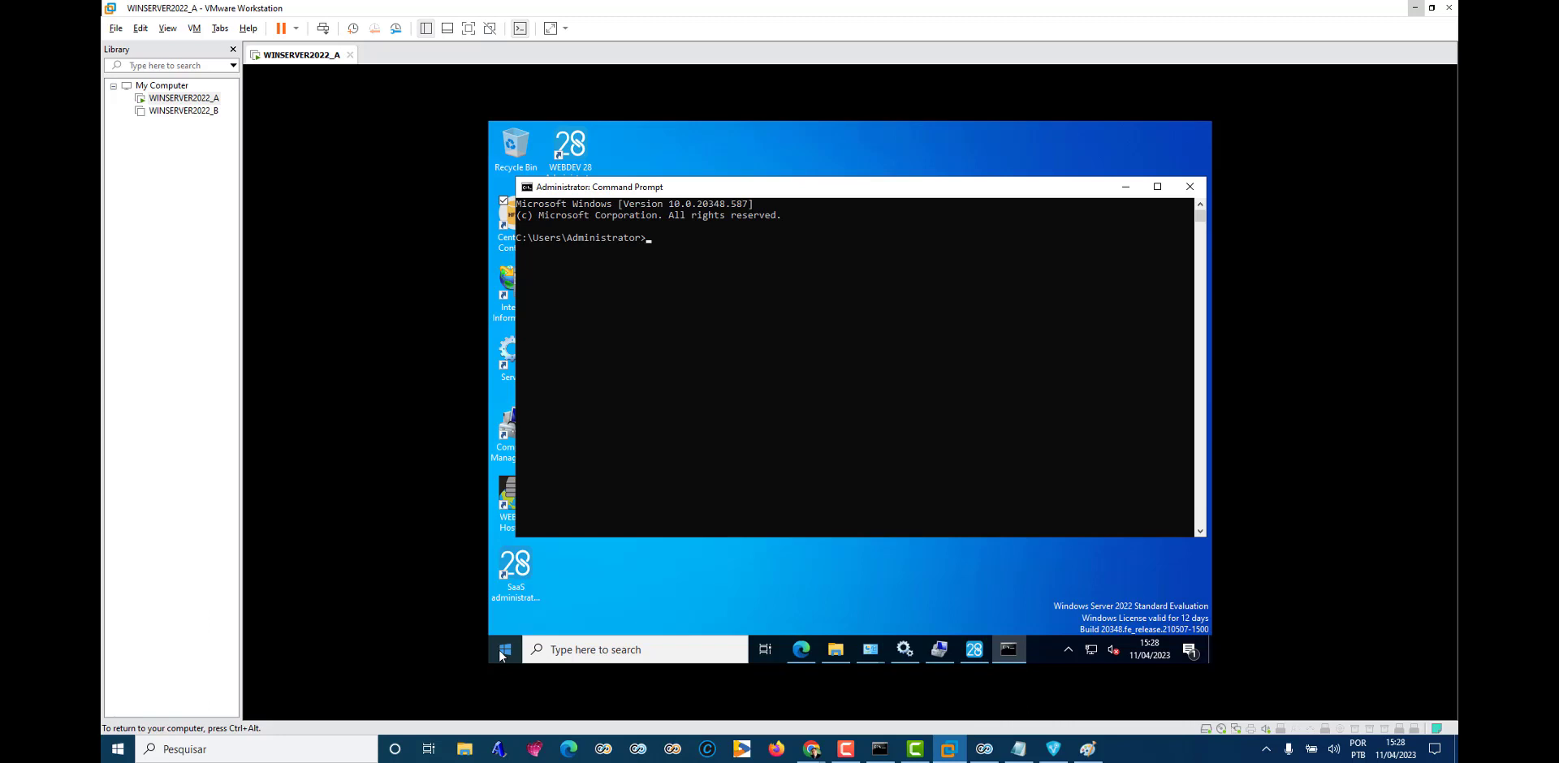
# Show PATH, clear it with PATH = ;, confirm it is (null), then run NOME.EXE twice.
pyautogui.write('PATH')
pyautogui.press('Return')
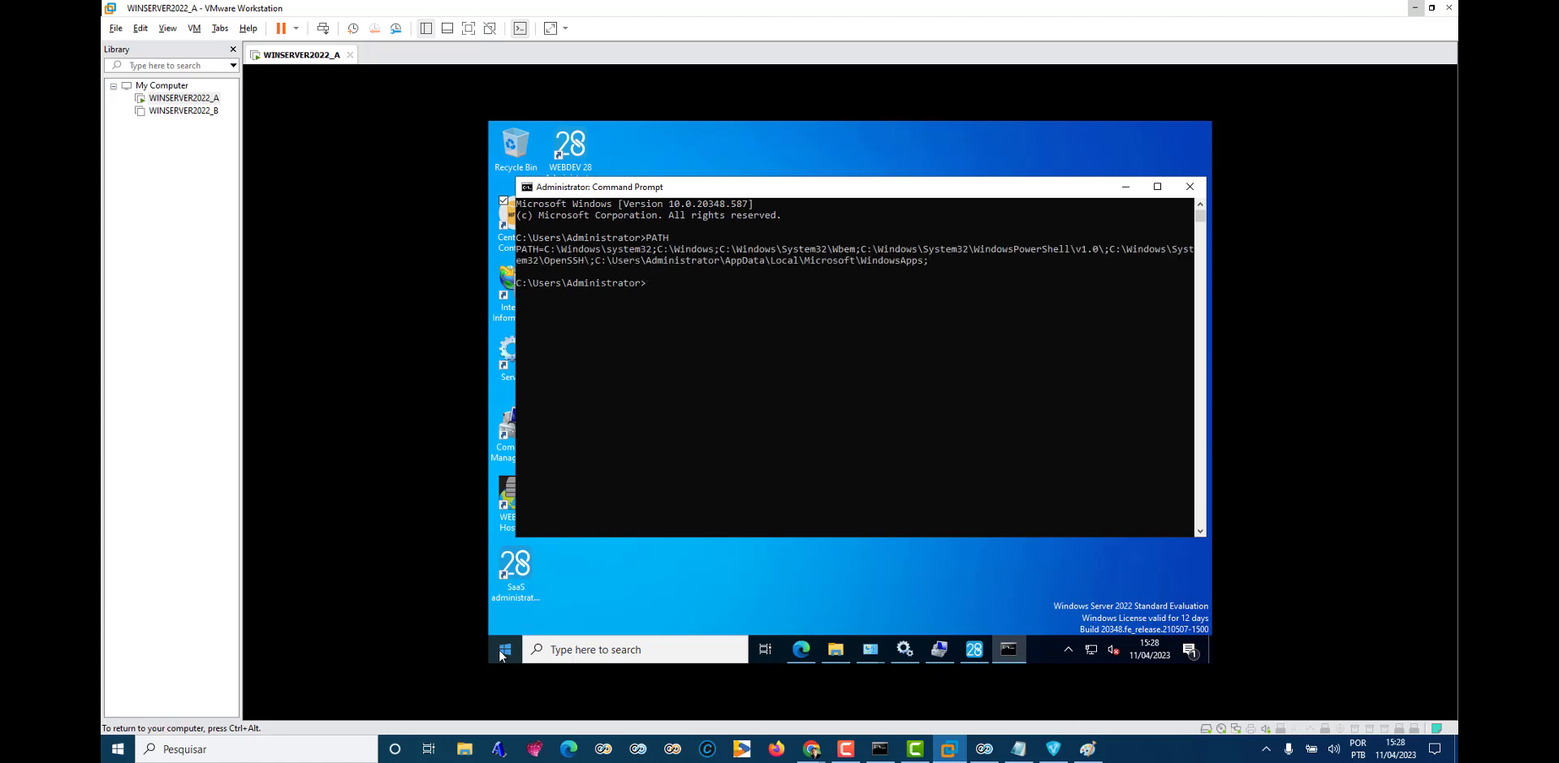
pyautogui.write('PATH = ;')
pyautogui.press('Return')
pyautogui.write('PATH')
pyautogui.press('Return')
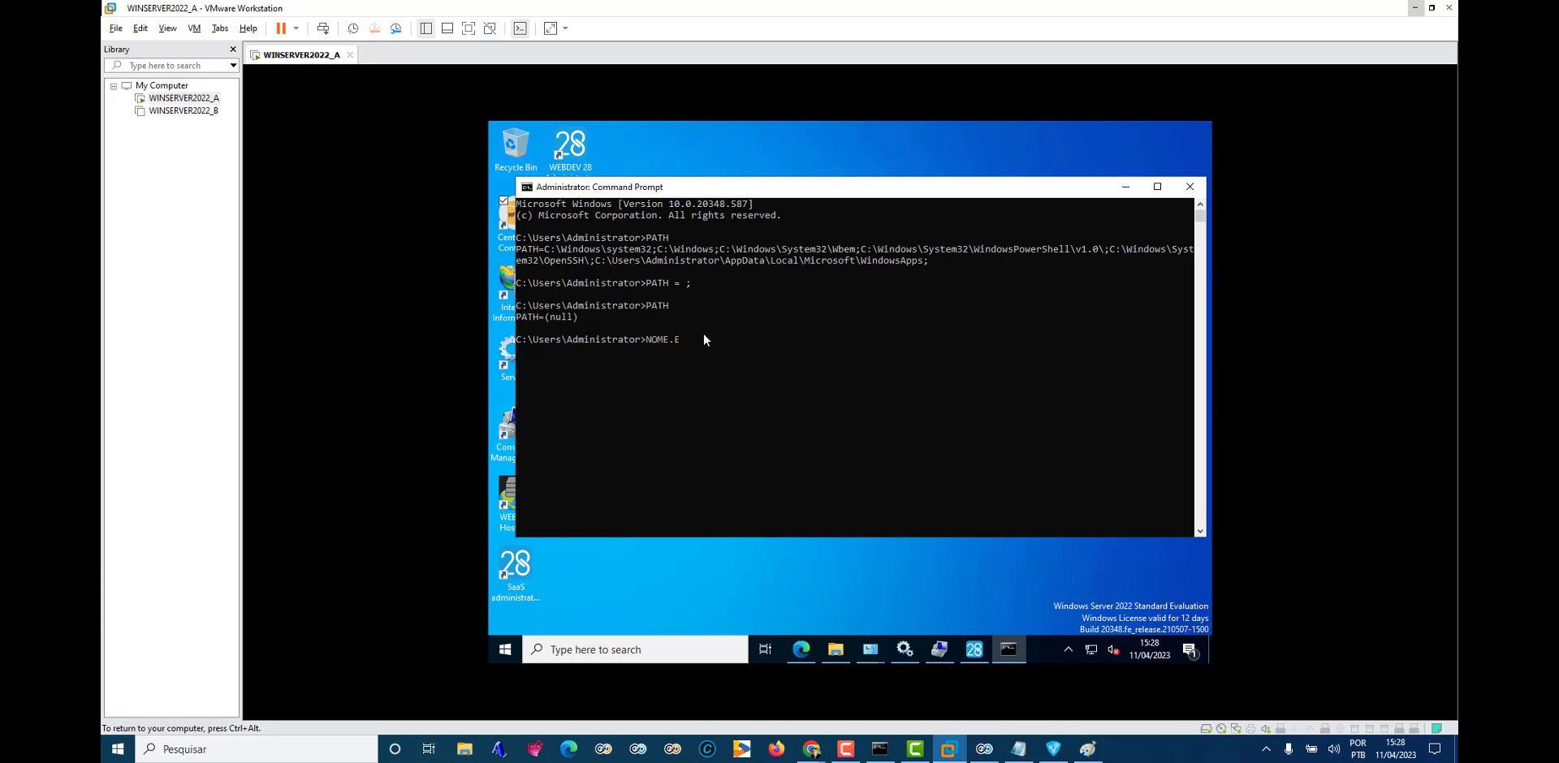
pyautogui.press('Return')
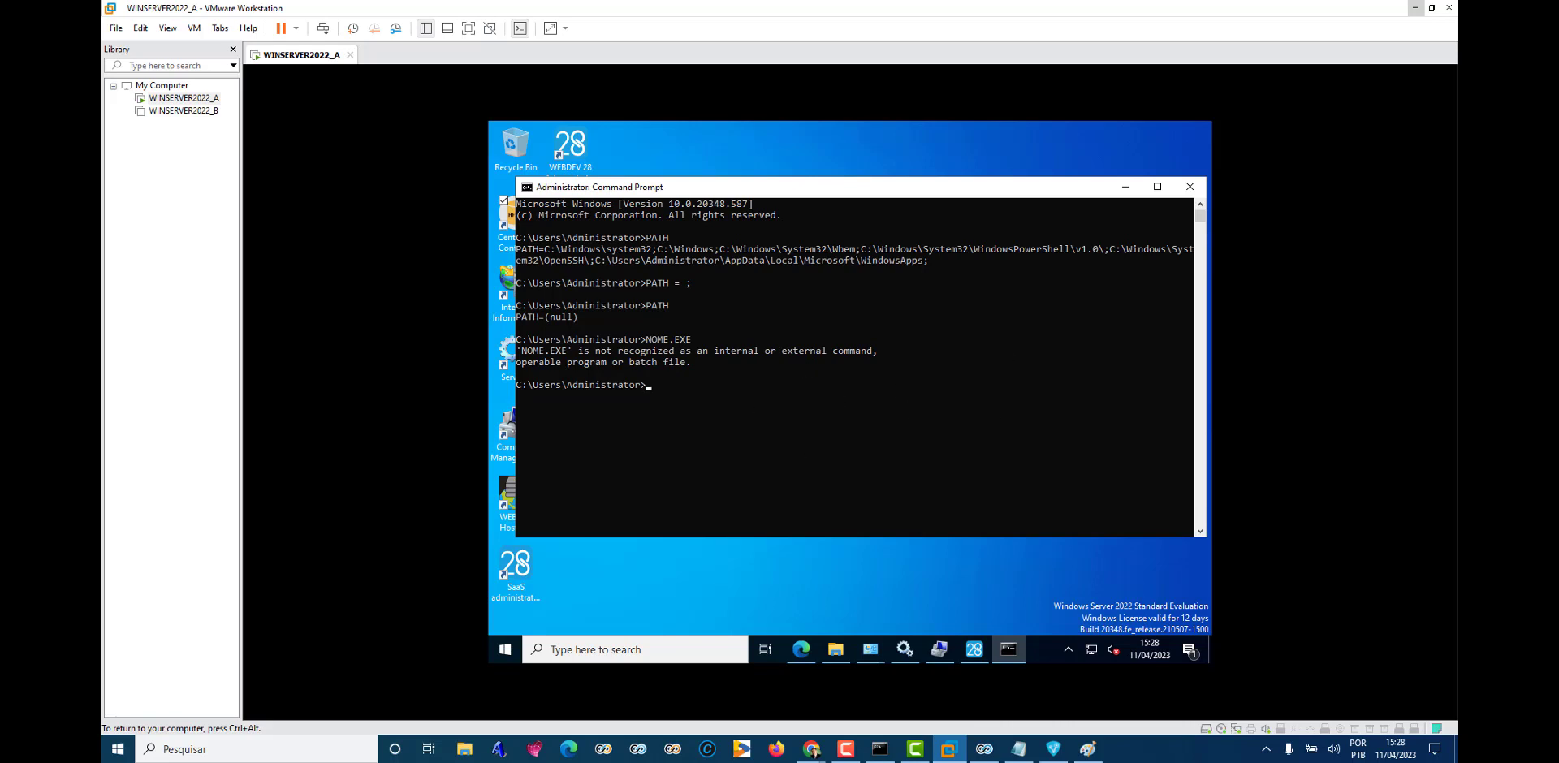
pyautogui.press('Up')
pyautogui.press('Return')
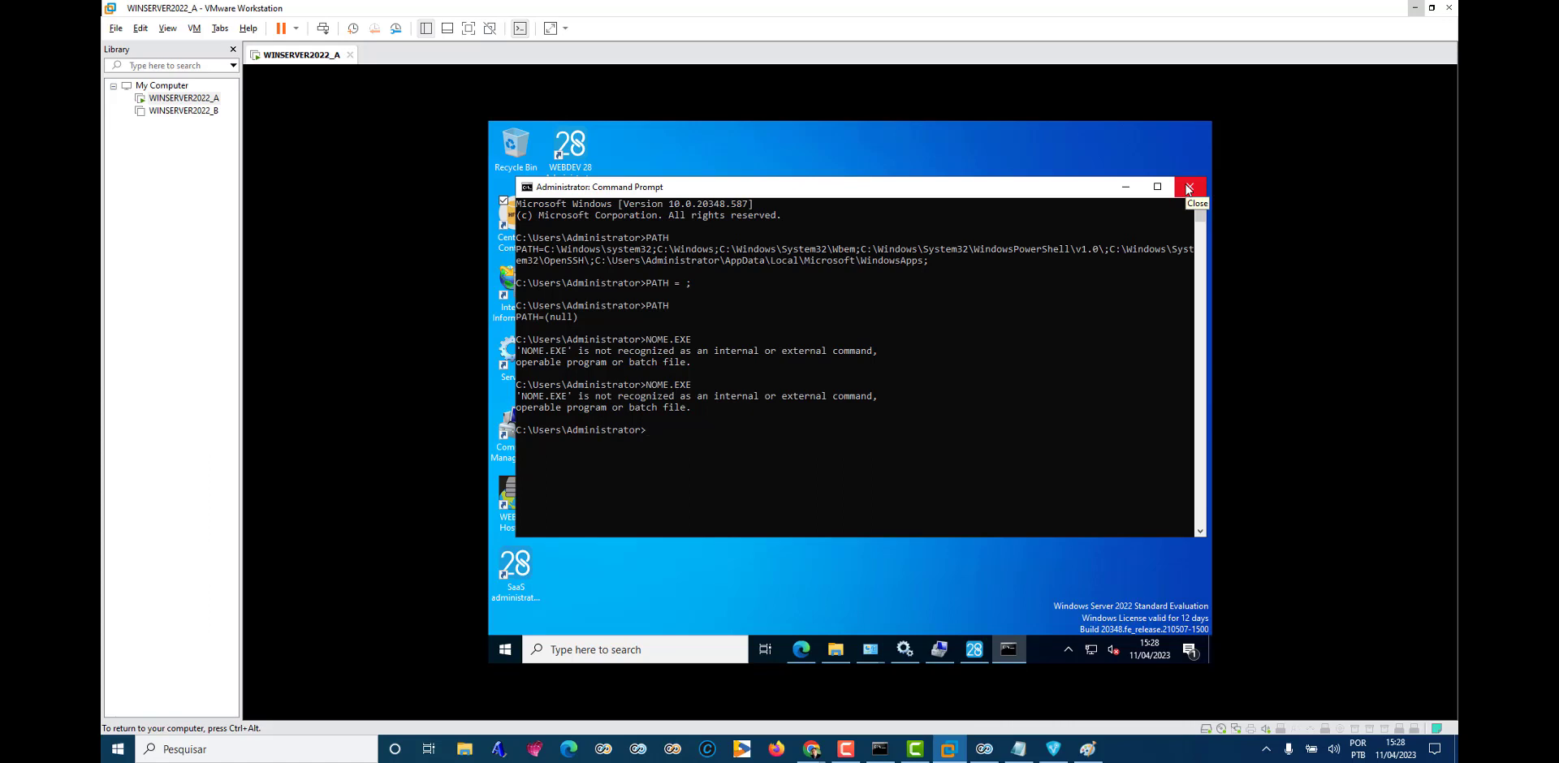
# Close the VM's Command Prompt and return to the Paint failover diagram.
pyautogui.click(1187, 188)
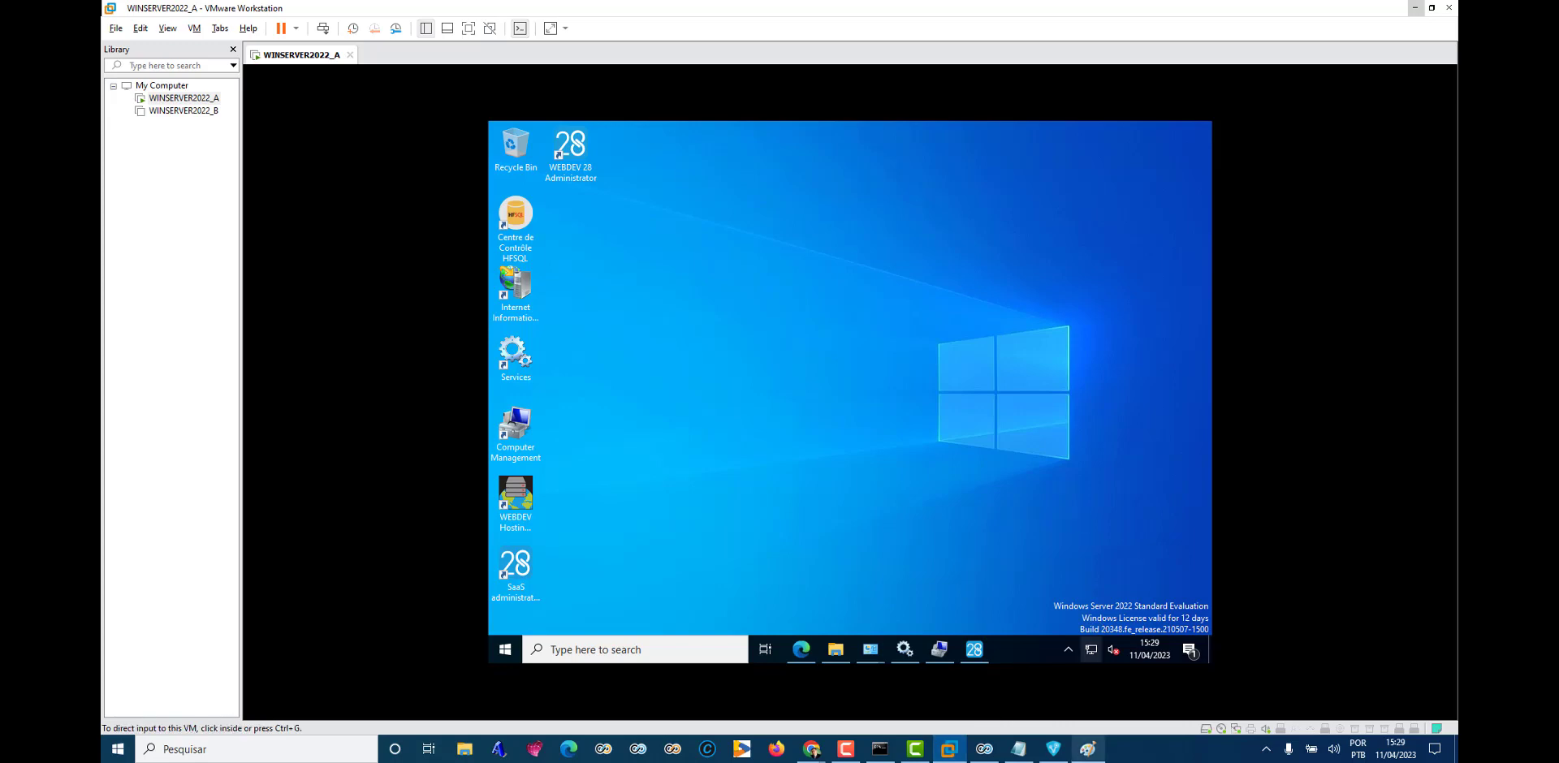
pyautogui.click(1088, 749)
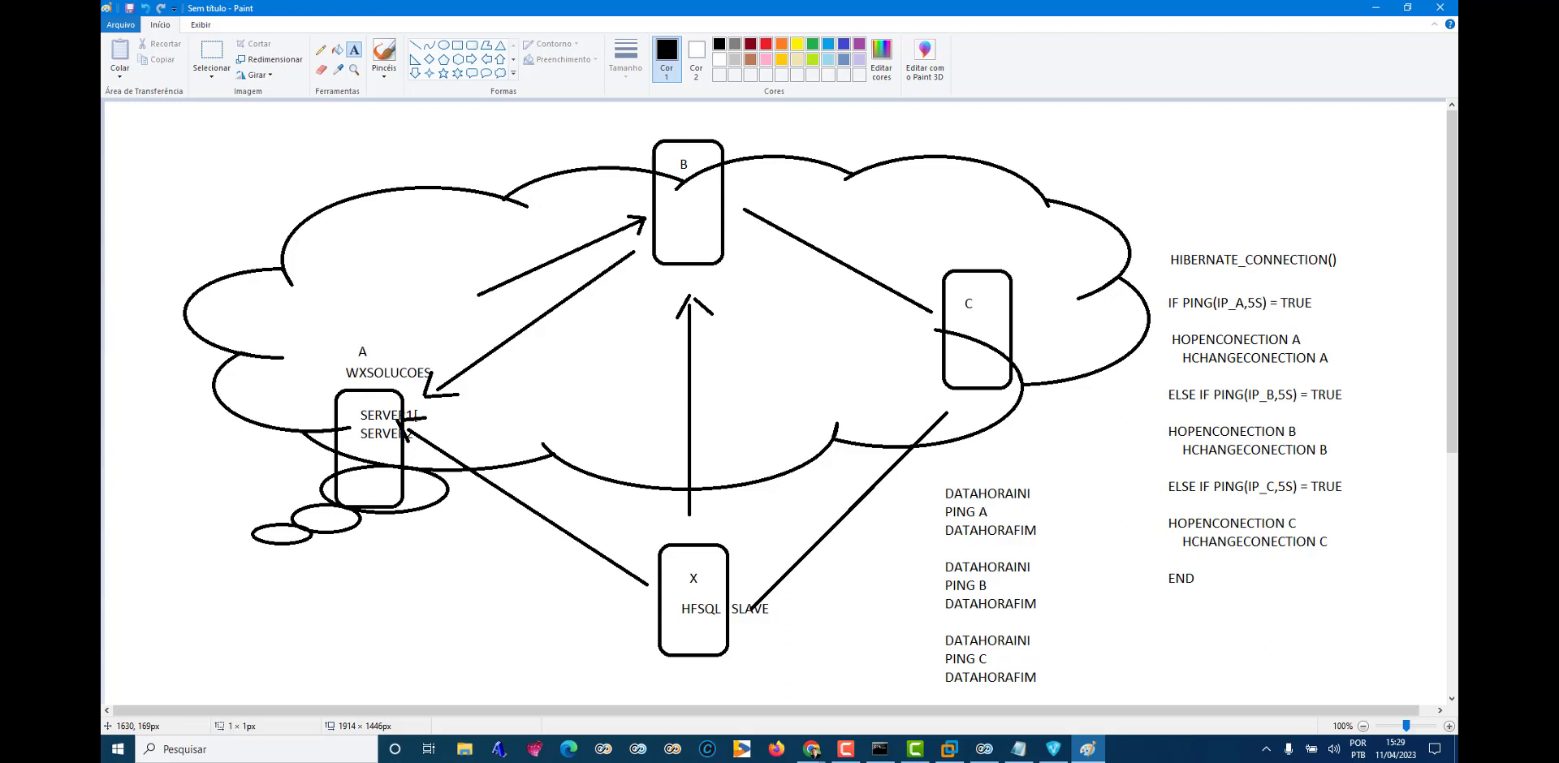
# Discard a stray empty text box in Paint and minimize Paint to reveal the VM desktop.
pyautogui.click(1256, 210)
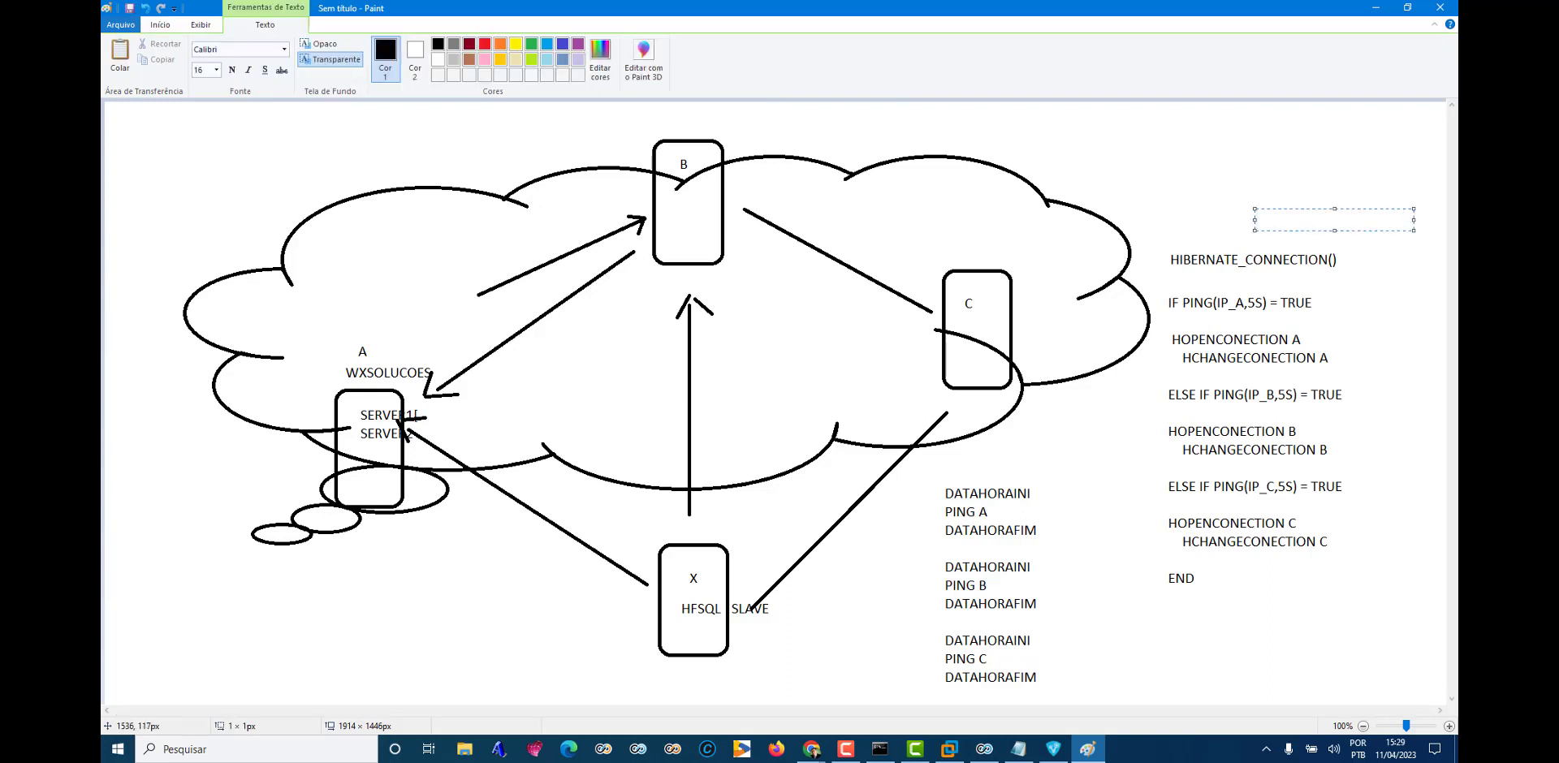
pyautogui.moveTo(1299, 210); pyautogui.dragTo(1233, 172)
pyautogui.click(1325, 199)
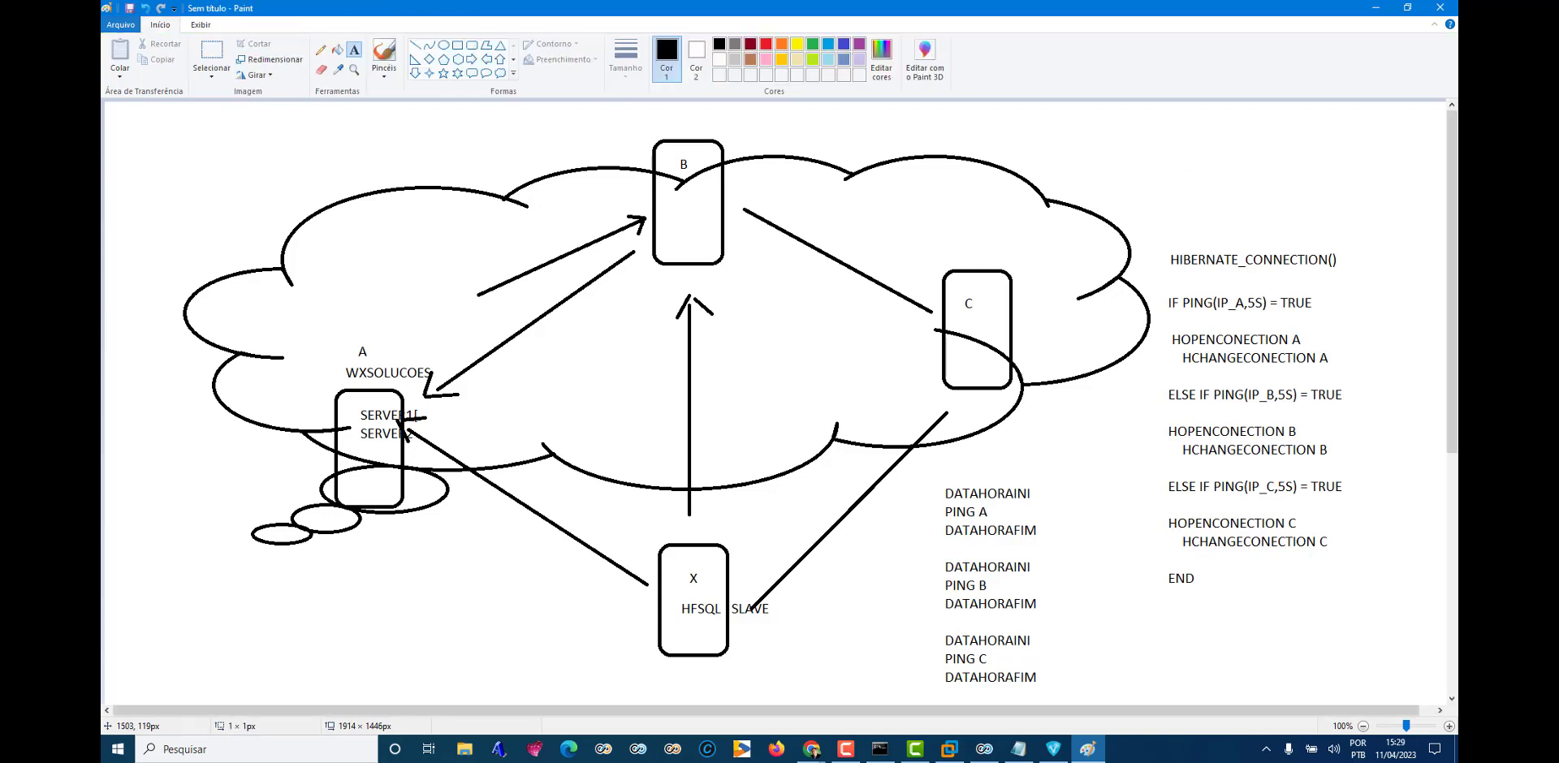
pyautogui.click(1166, 174)
pyautogui.press('Escape')
pyautogui.click(1376, 8)
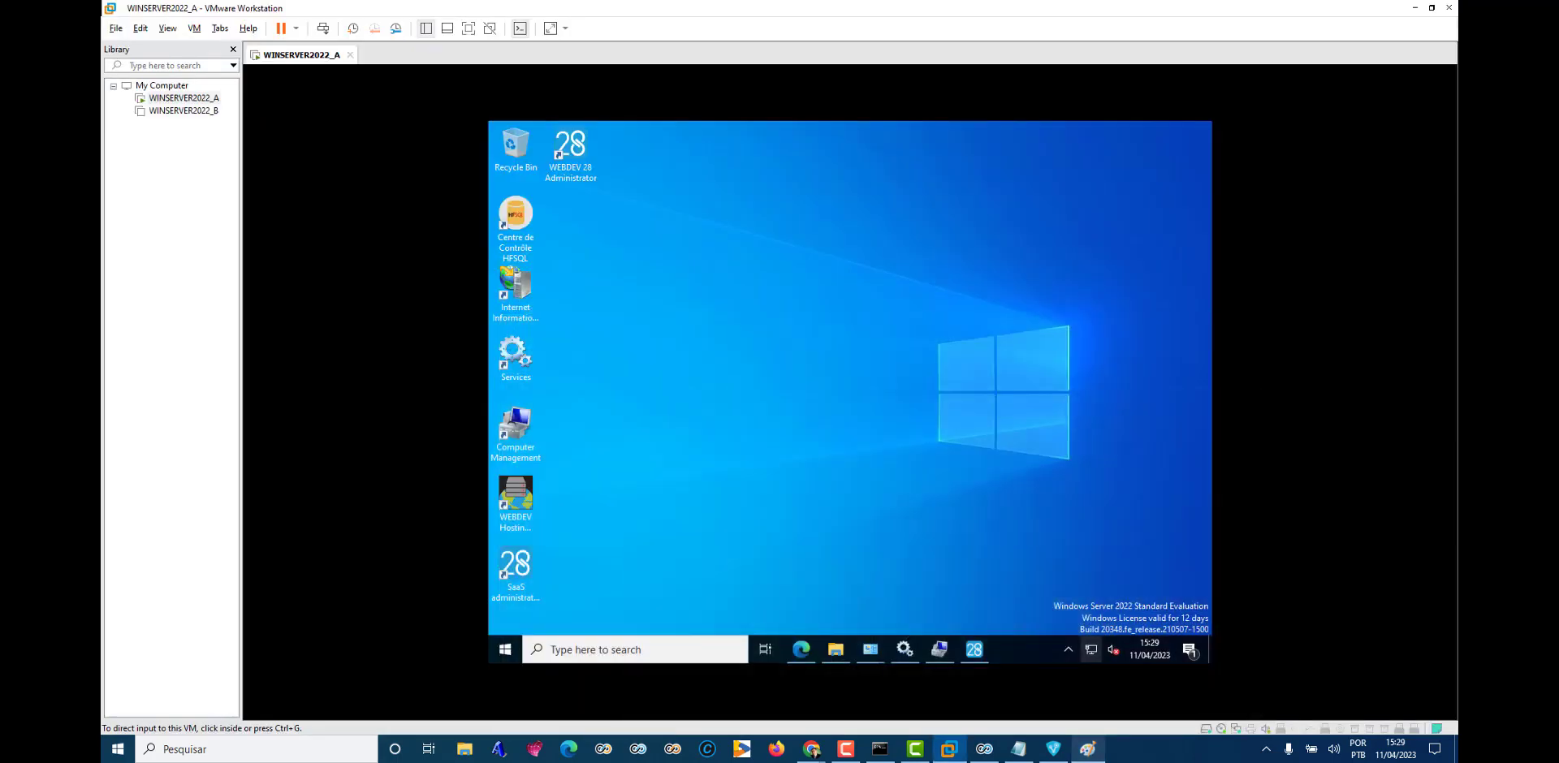
# Minimize VMware, bring the Notepad notes forward, and put the cursor at the end of the Bolle port line.
pyautogui.click(1415, 7)
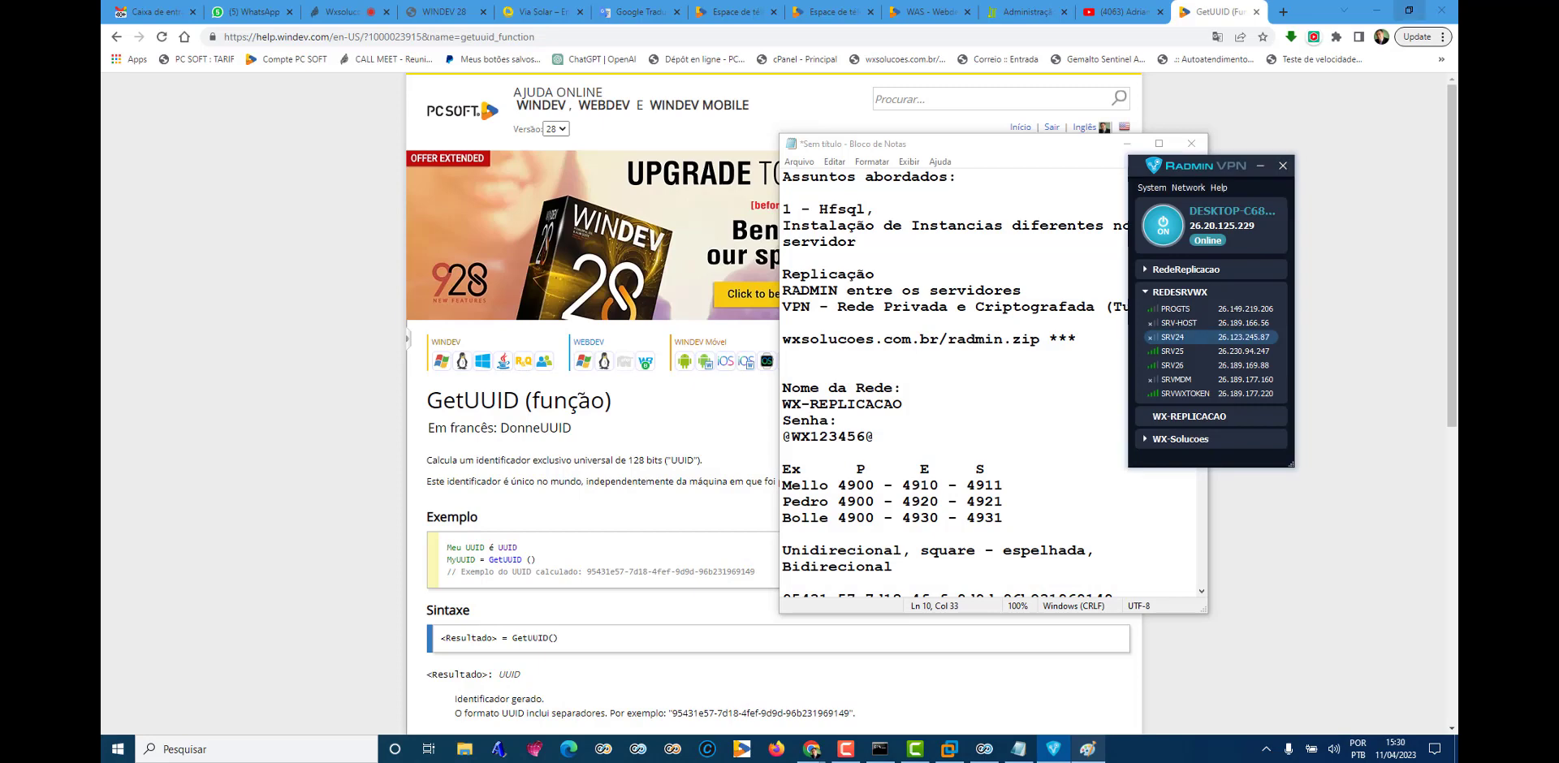
pyautogui.click(911, 388)
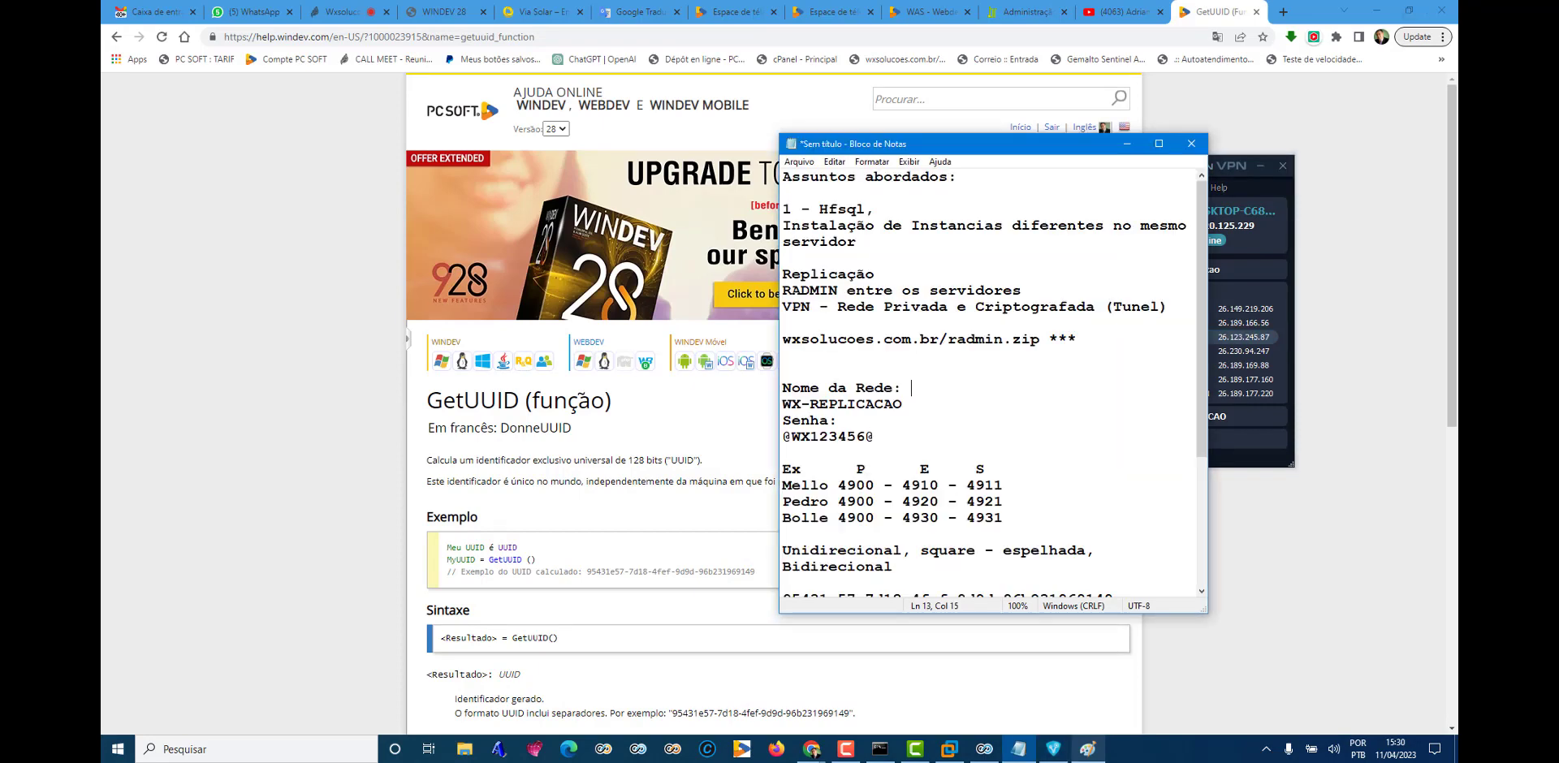
pyautogui.scroll(-2, 991, 382)
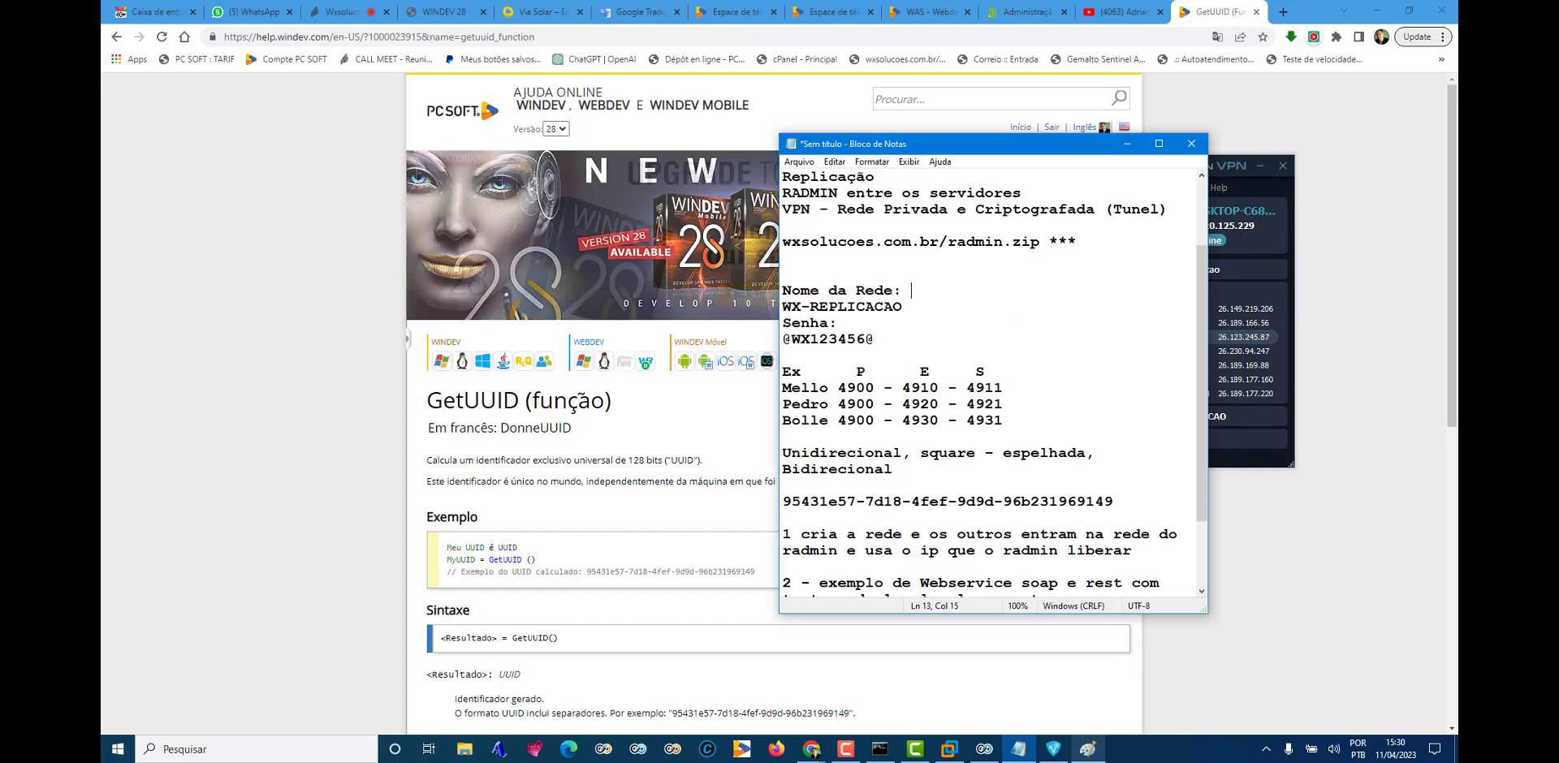
pyautogui.click(1004, 420)
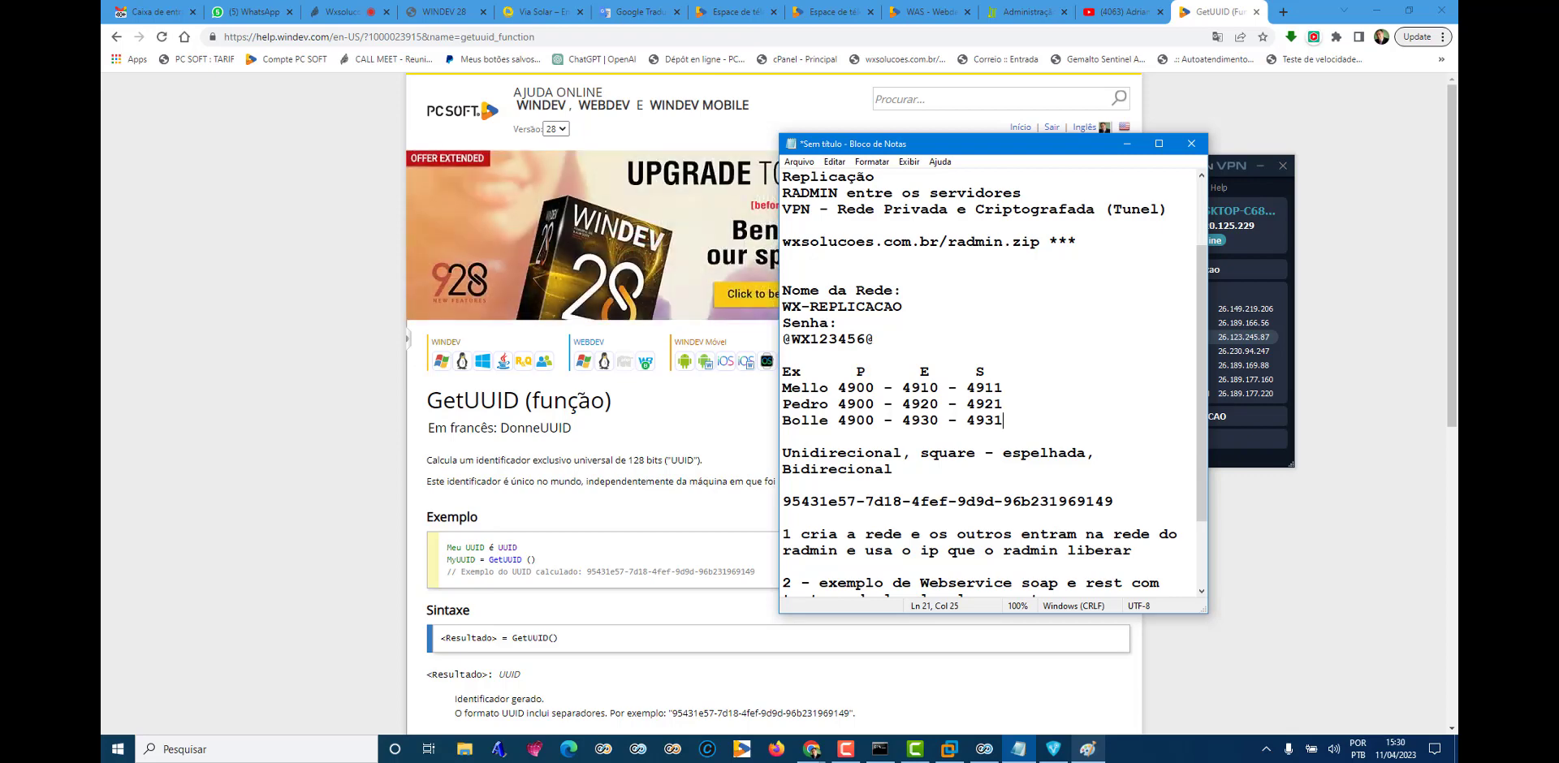
# Add the lines 'MESMA SENHA EM TUDO' and 'FIREWALL DEVE AS PORTAS DE ENTRADA E SAIDA' below the ports.
pyautogui.press('Return')
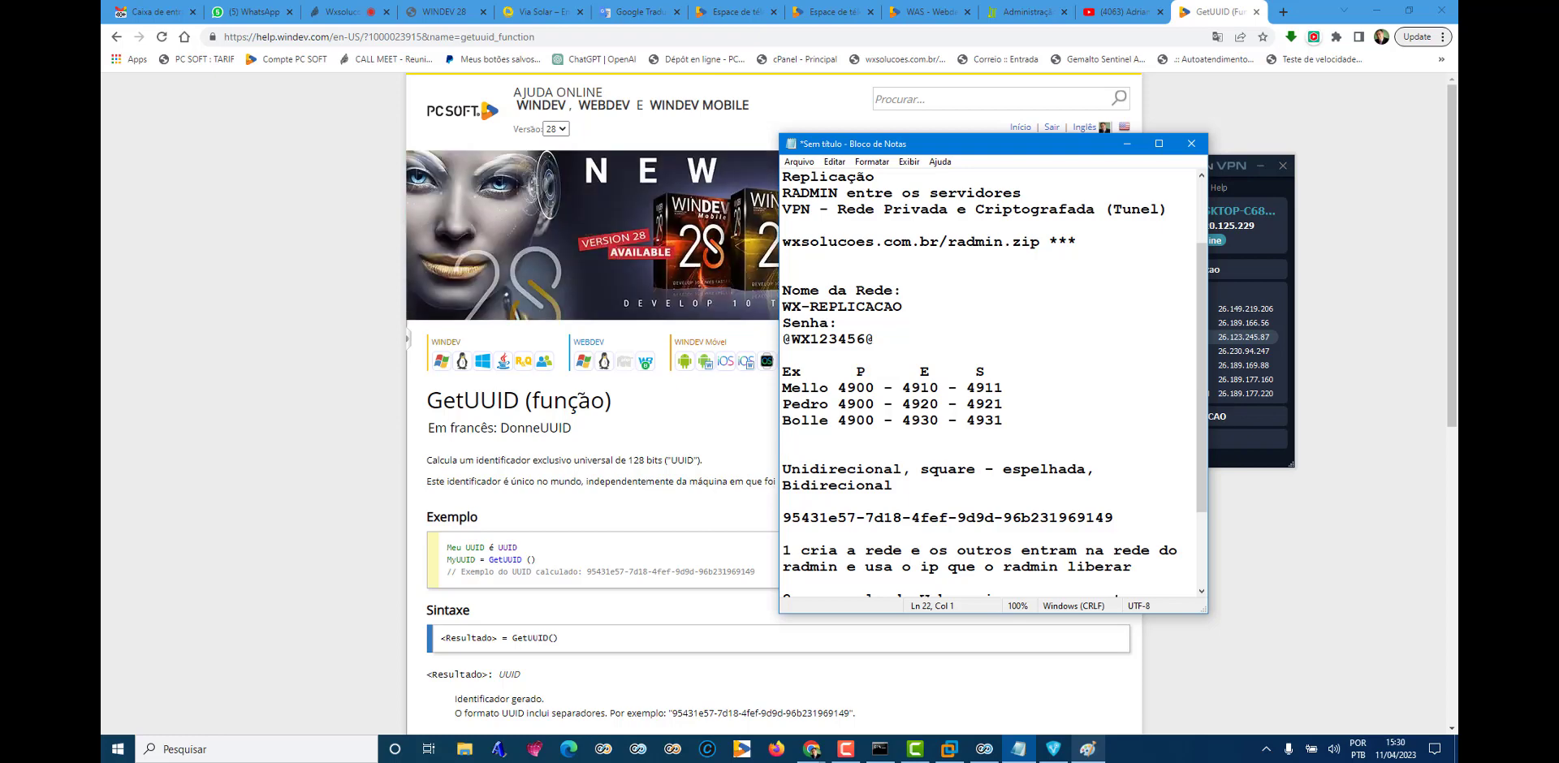
pyautogui.press('Return')
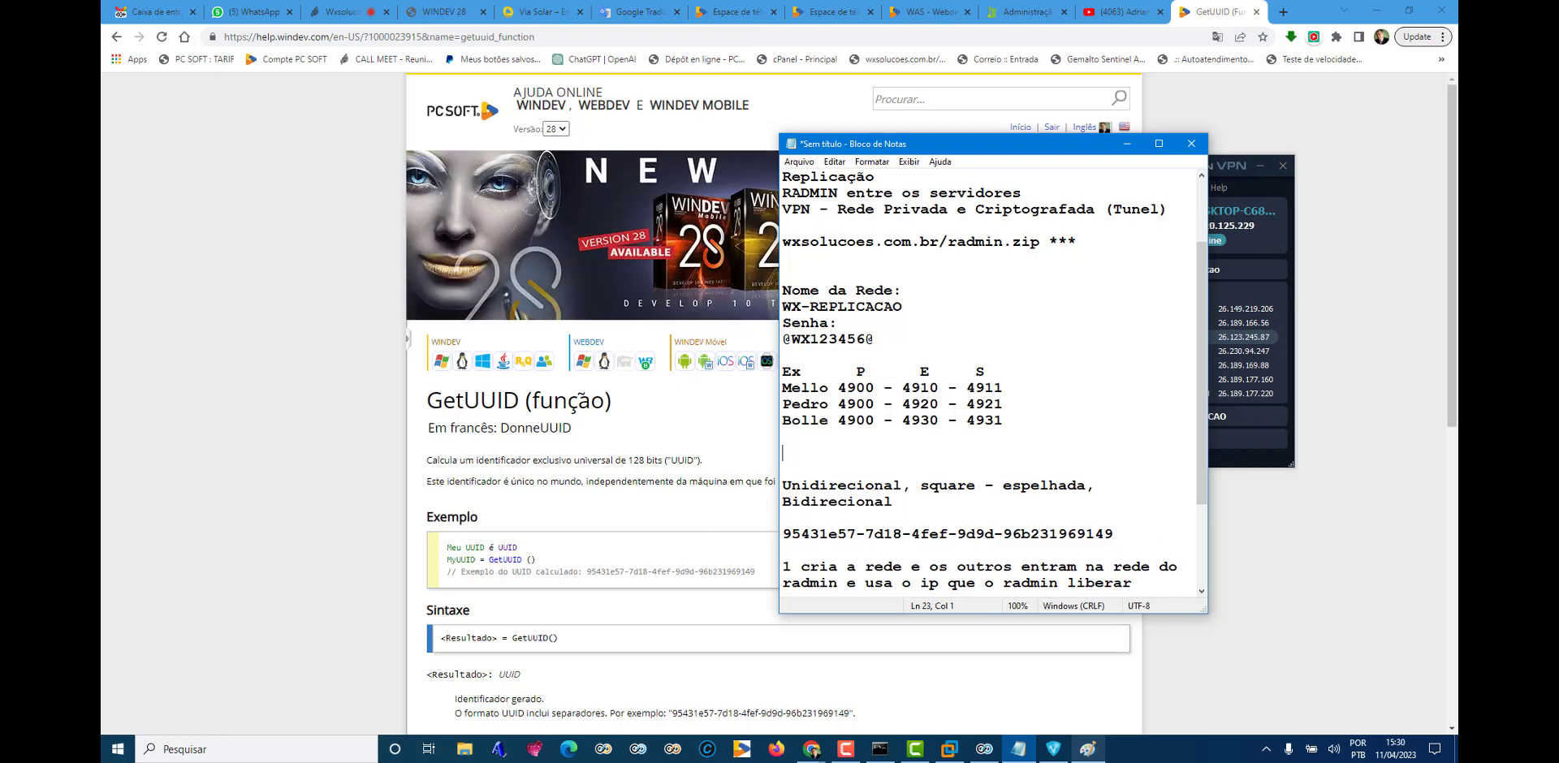
pyautogui.write('MESMA SENHA EM TUDO')
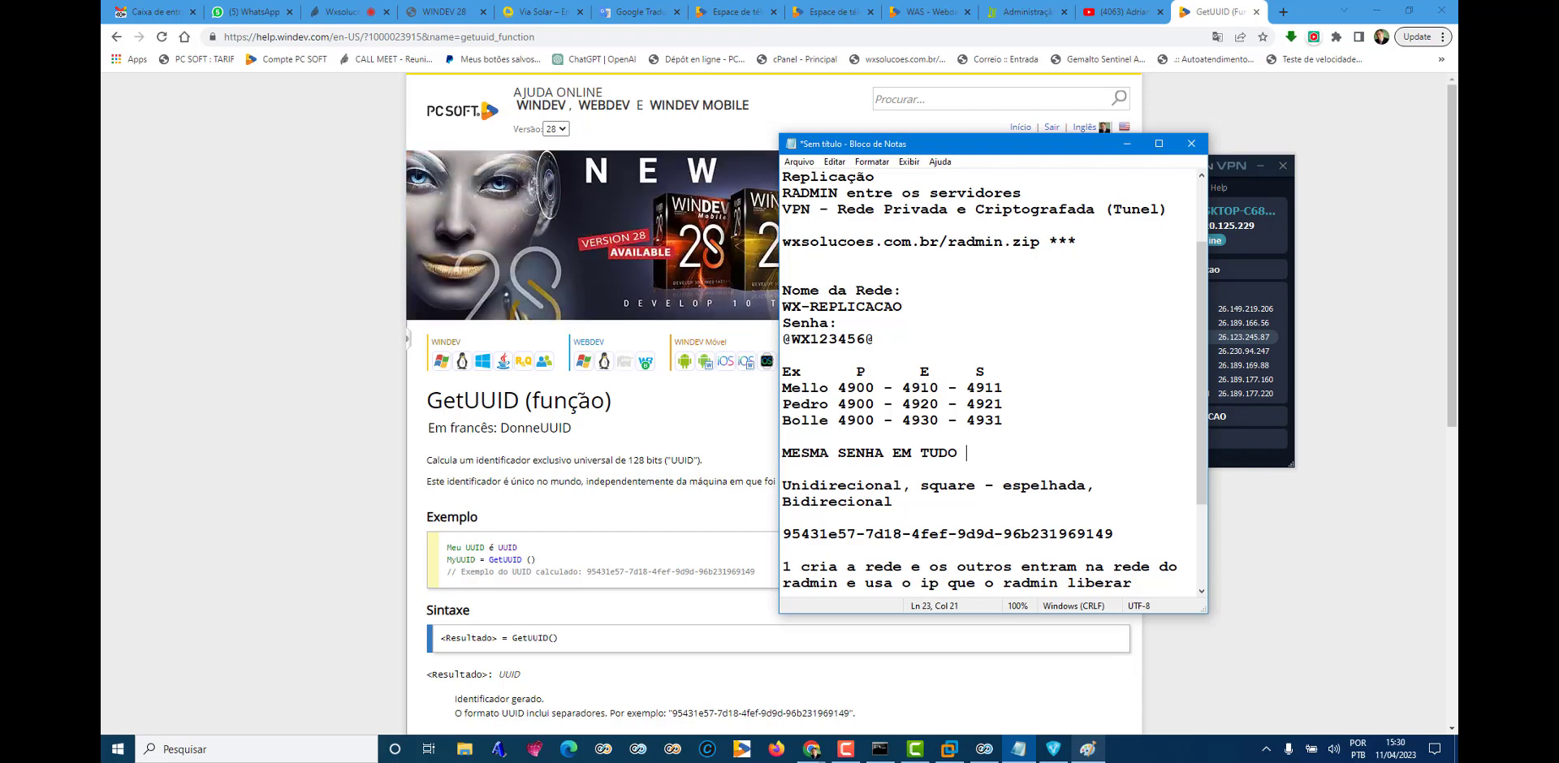
pyautogui.press('Return')
pyautogui.press('Return')
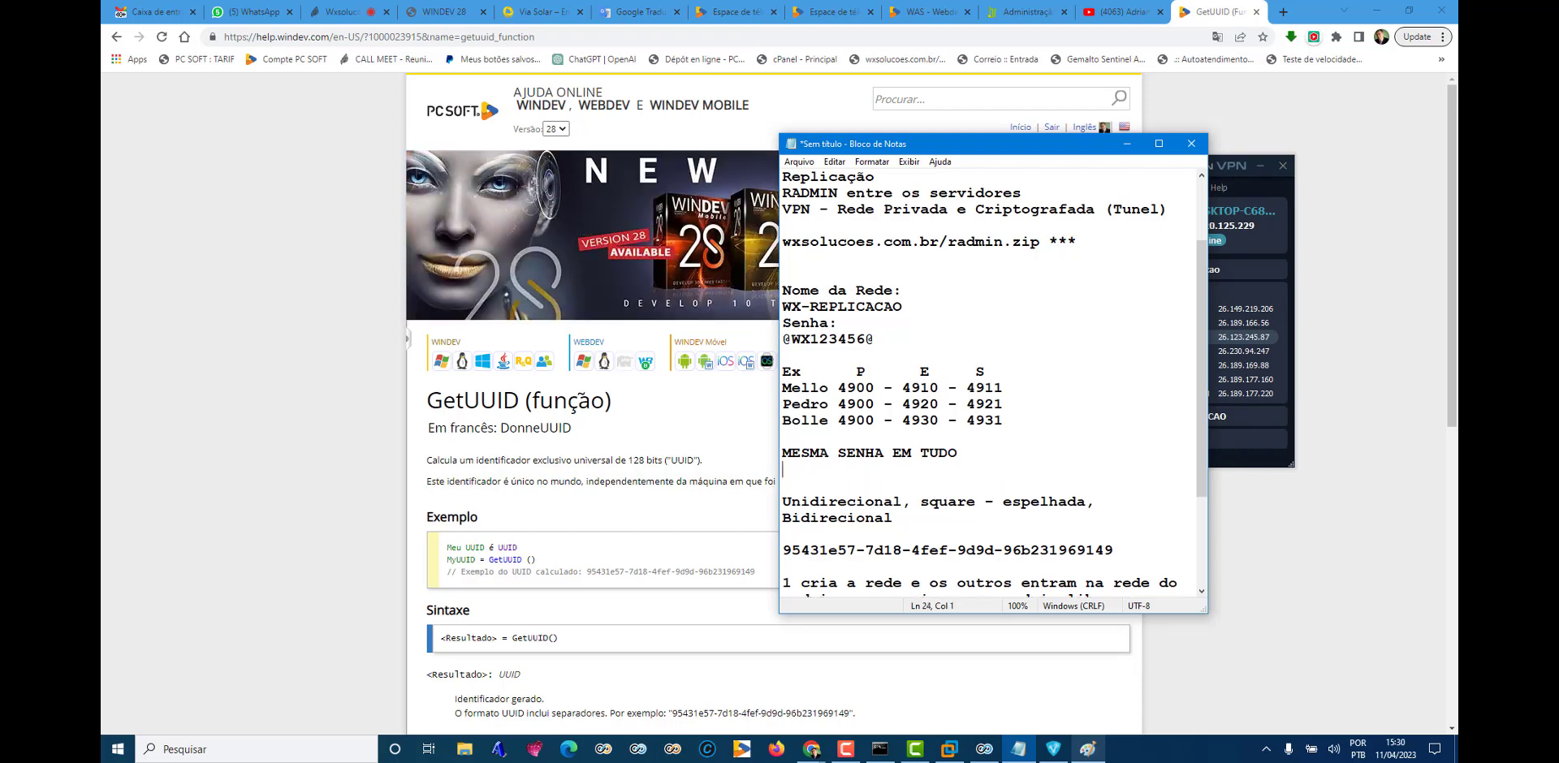
pyautogui.write('FIREWALL')
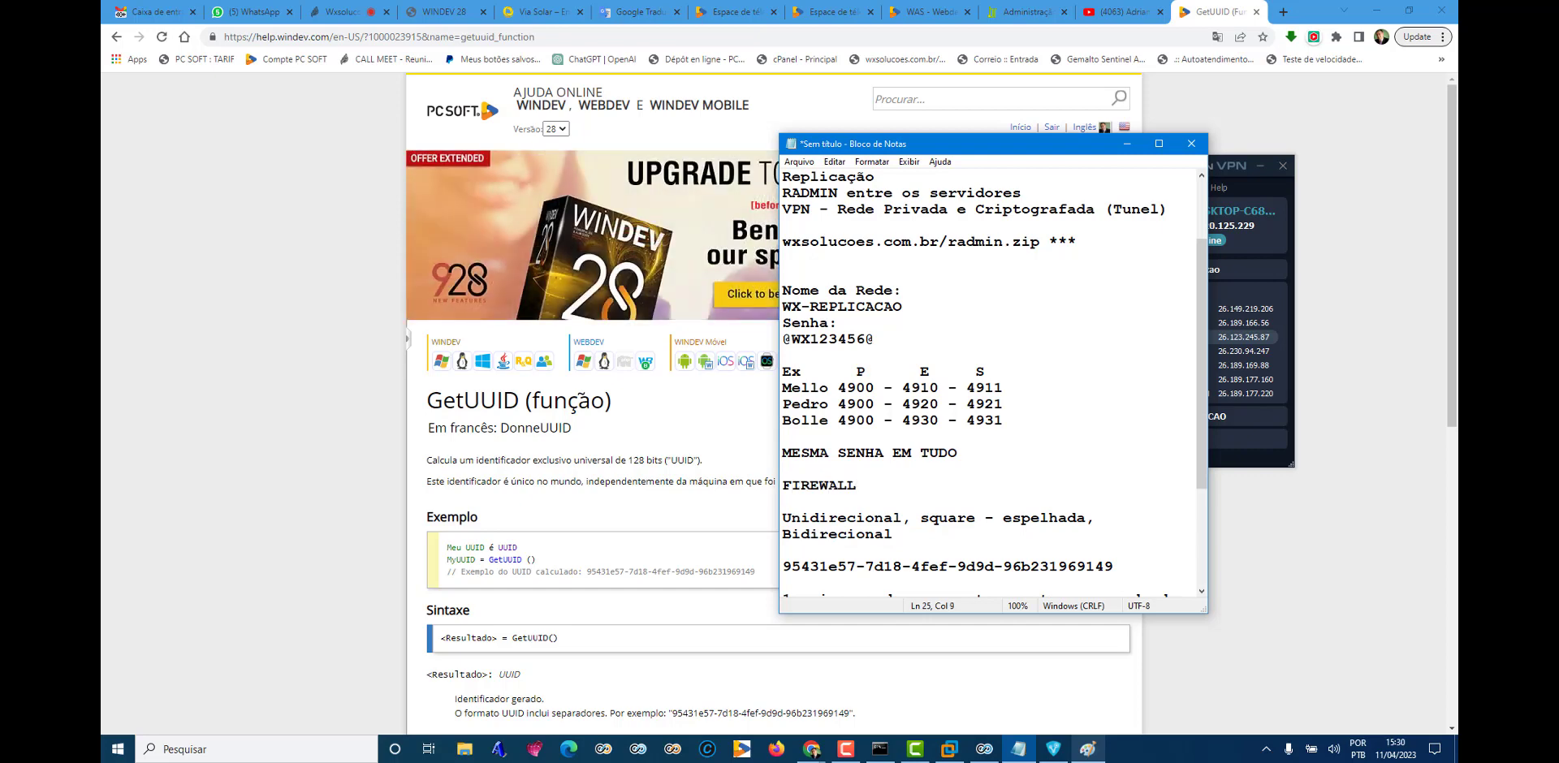
pyautogui.write(' DEVE AS PORTAS DE EN')
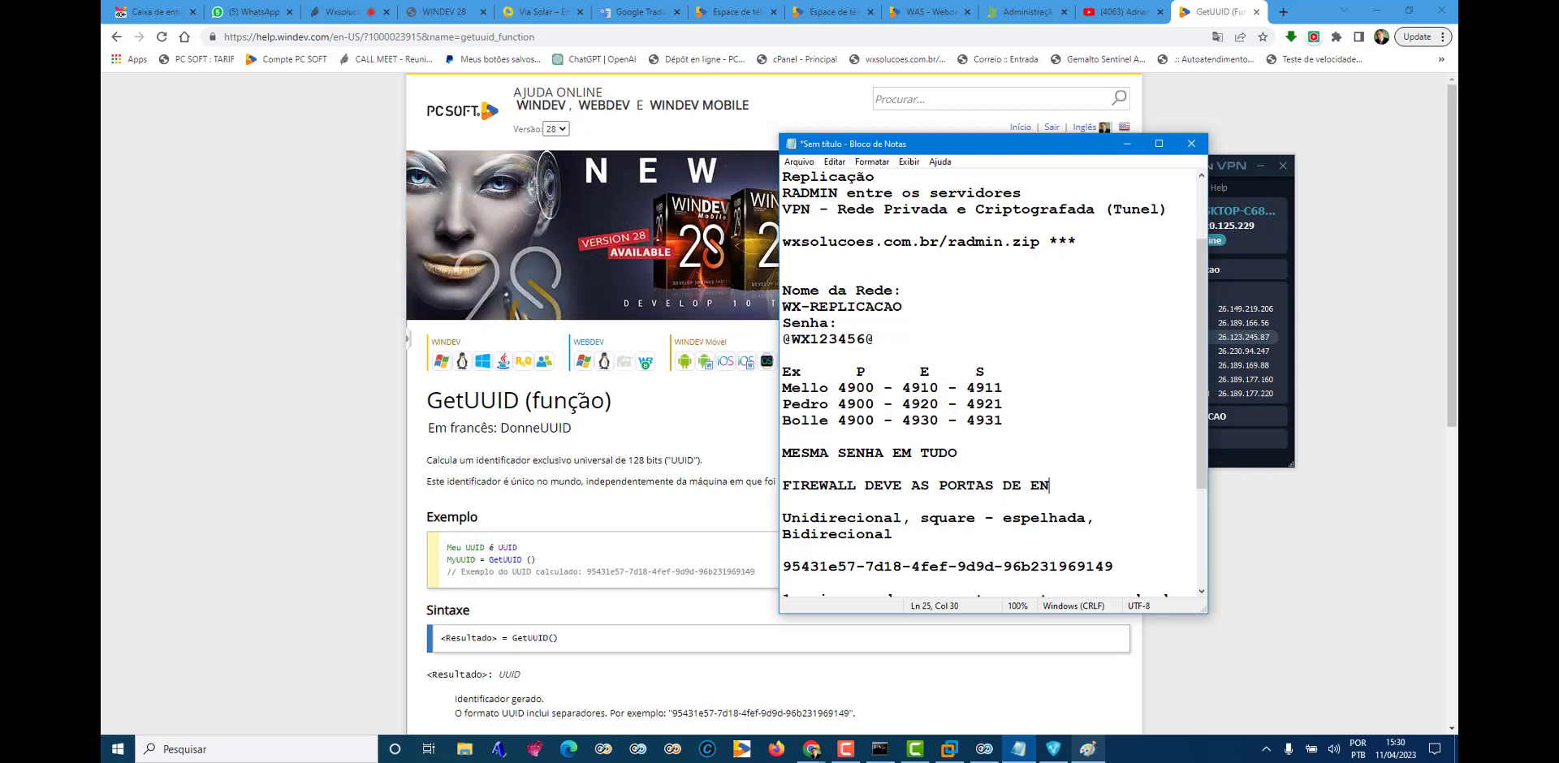
pyautogui.write('TRADA E SA')
pyautogui.write('IDA')
# Copy all of the session notes and bring up WhatsApp Web in Chrome.
pyautogui.hotkey('ctrl', 'a')
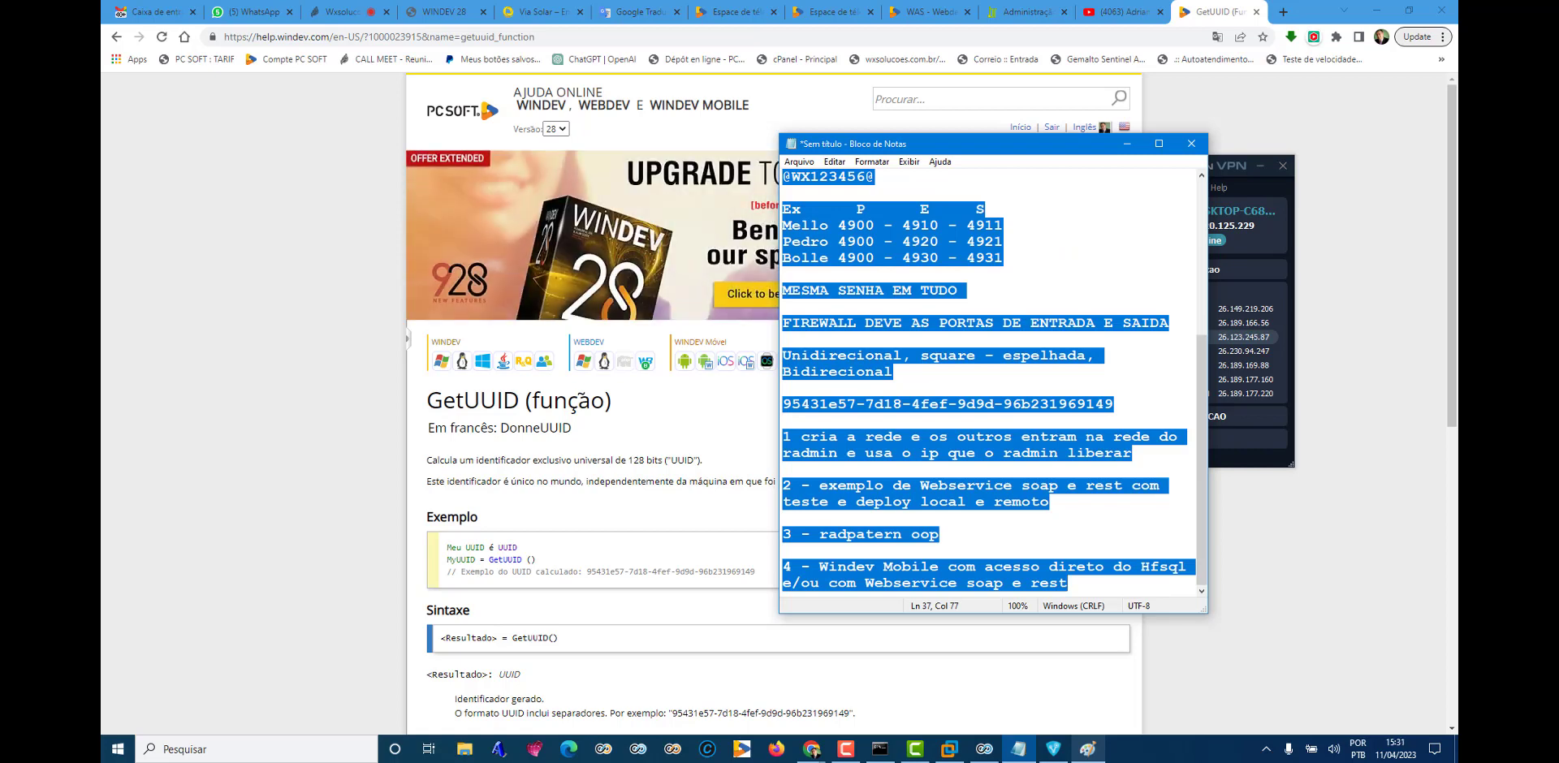
pyautogui.moveTo(812, 752)
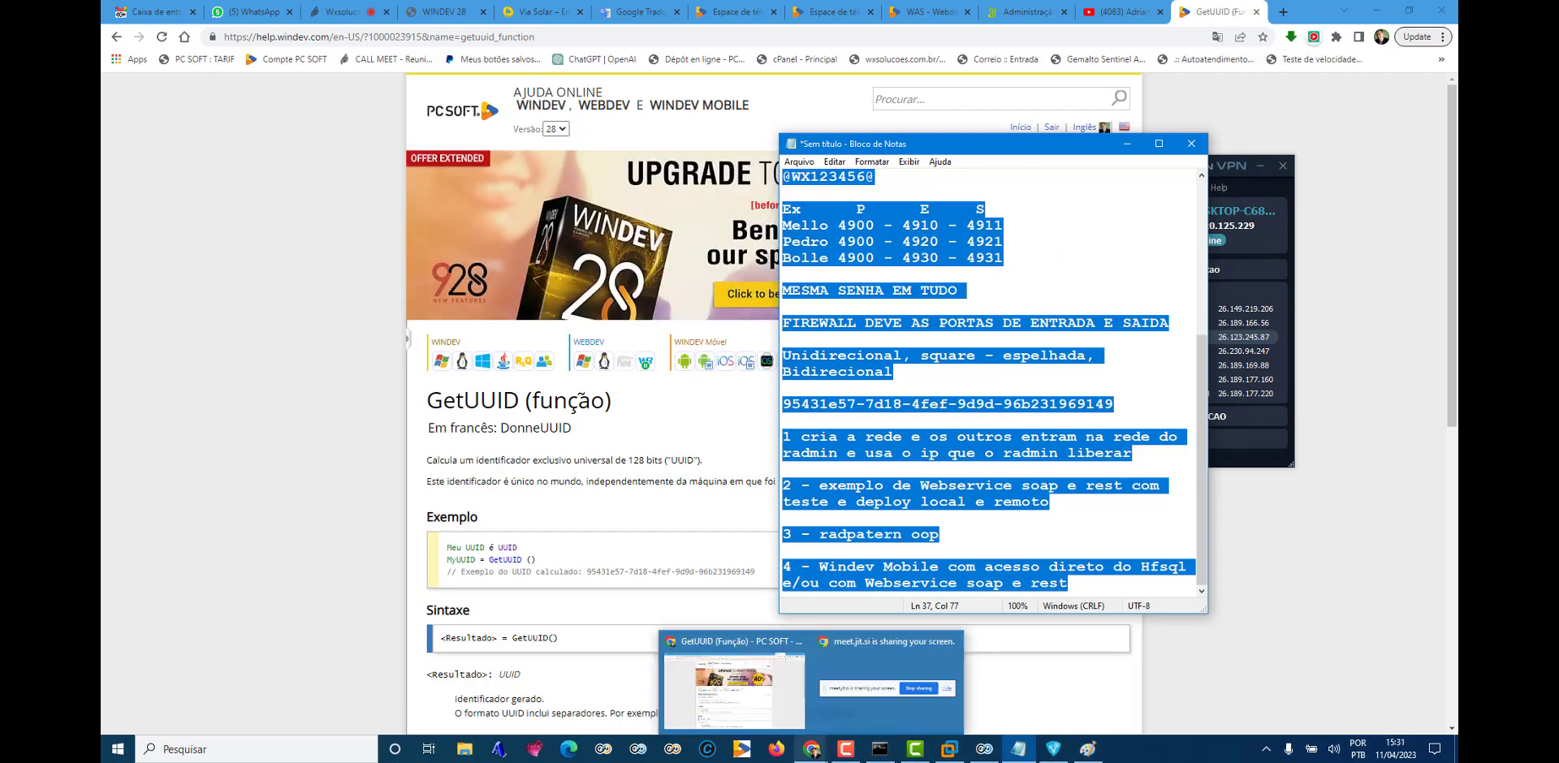
pyautogui.moveTo(735, 690)
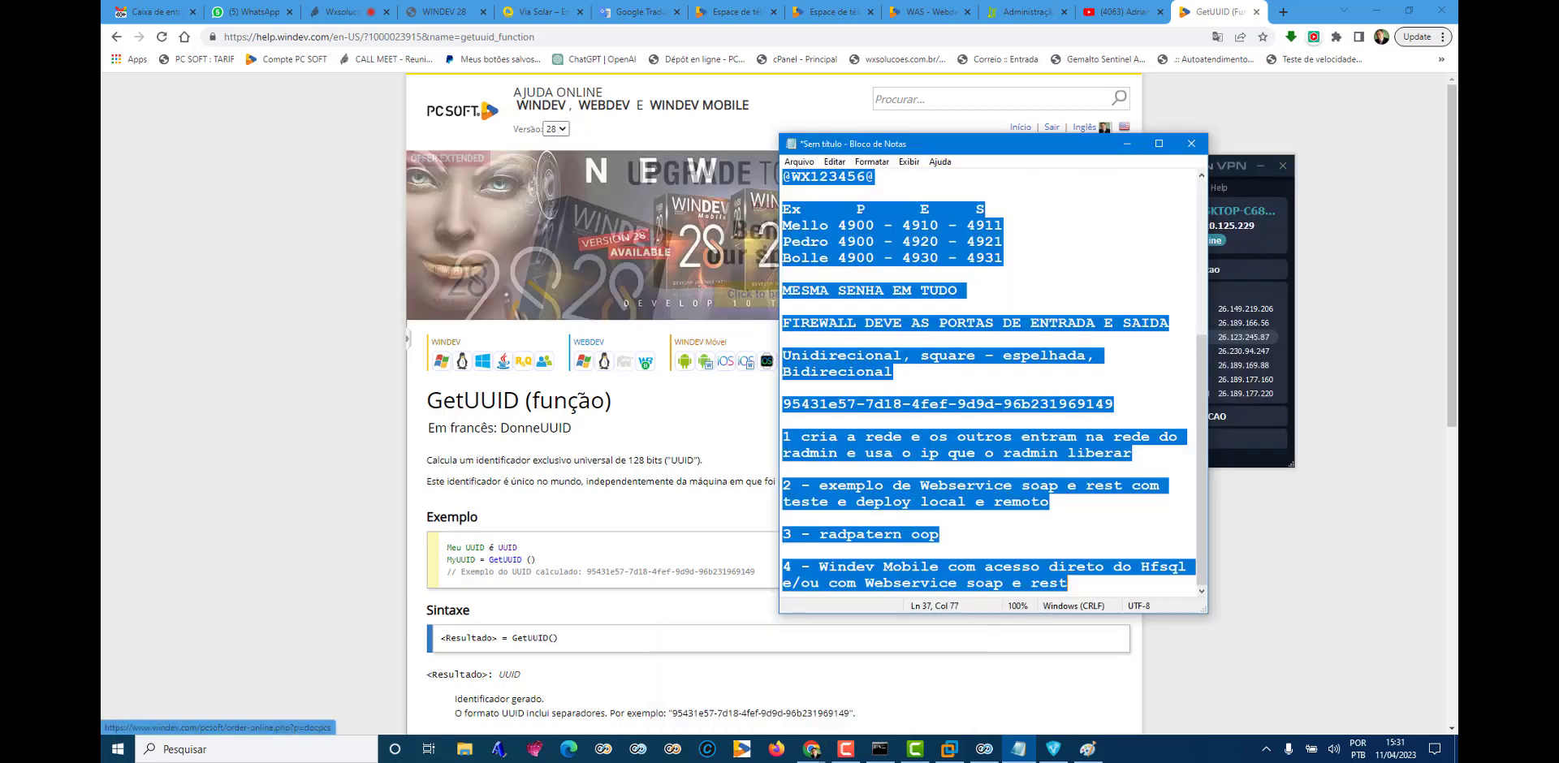
pyautogui.click(254, 12)
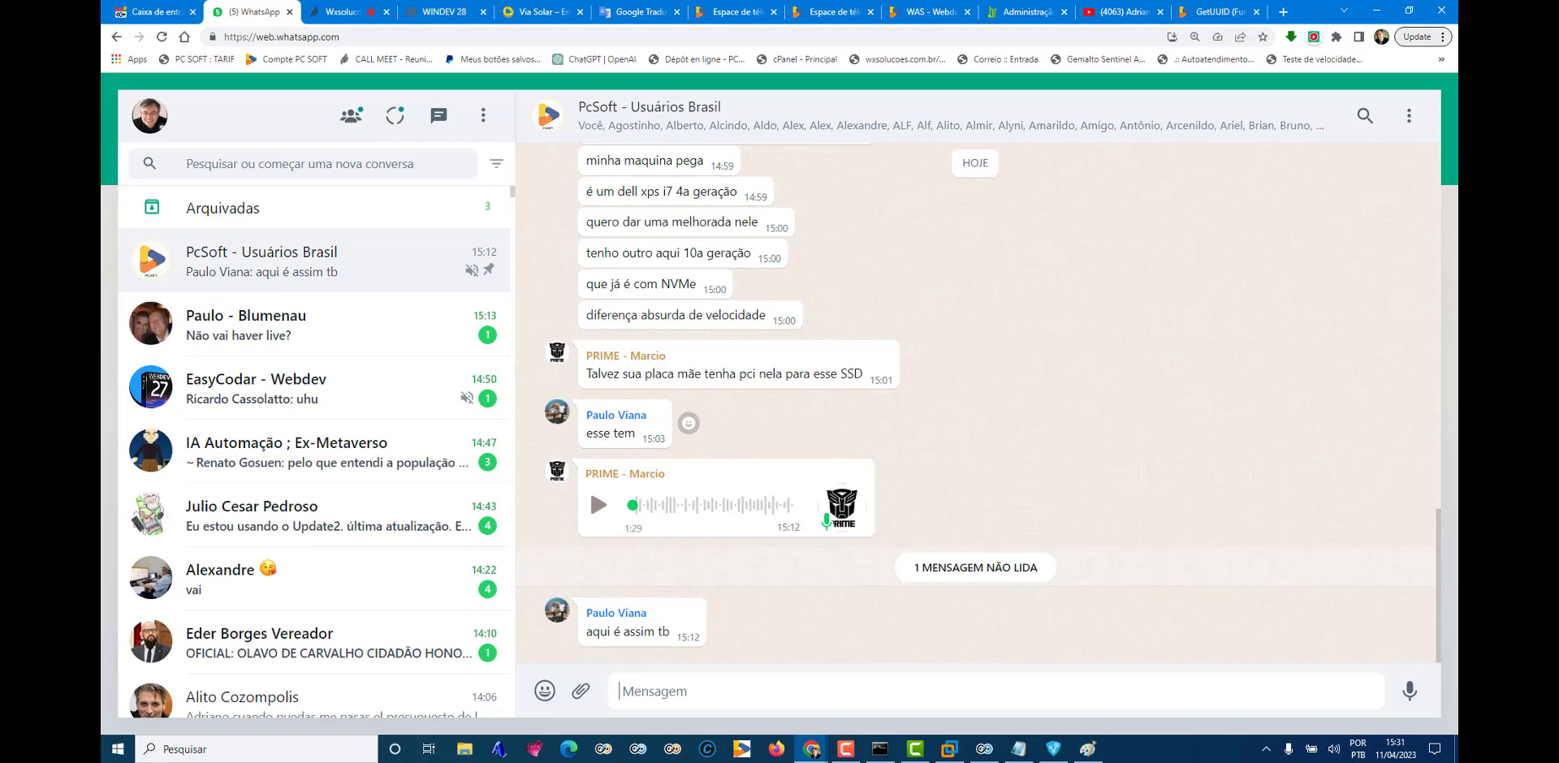
# Paste the full session notes into the PcSoft - Usuários Brasil group and send them.
pyautogui.write('2 - exemplo de Webservice soap e rest com teste e deploy local e remoto  3 - radpatern oop  4 - Windev Mobile com acesso direto do Hfsql e/ou com Webservice soap e rest')
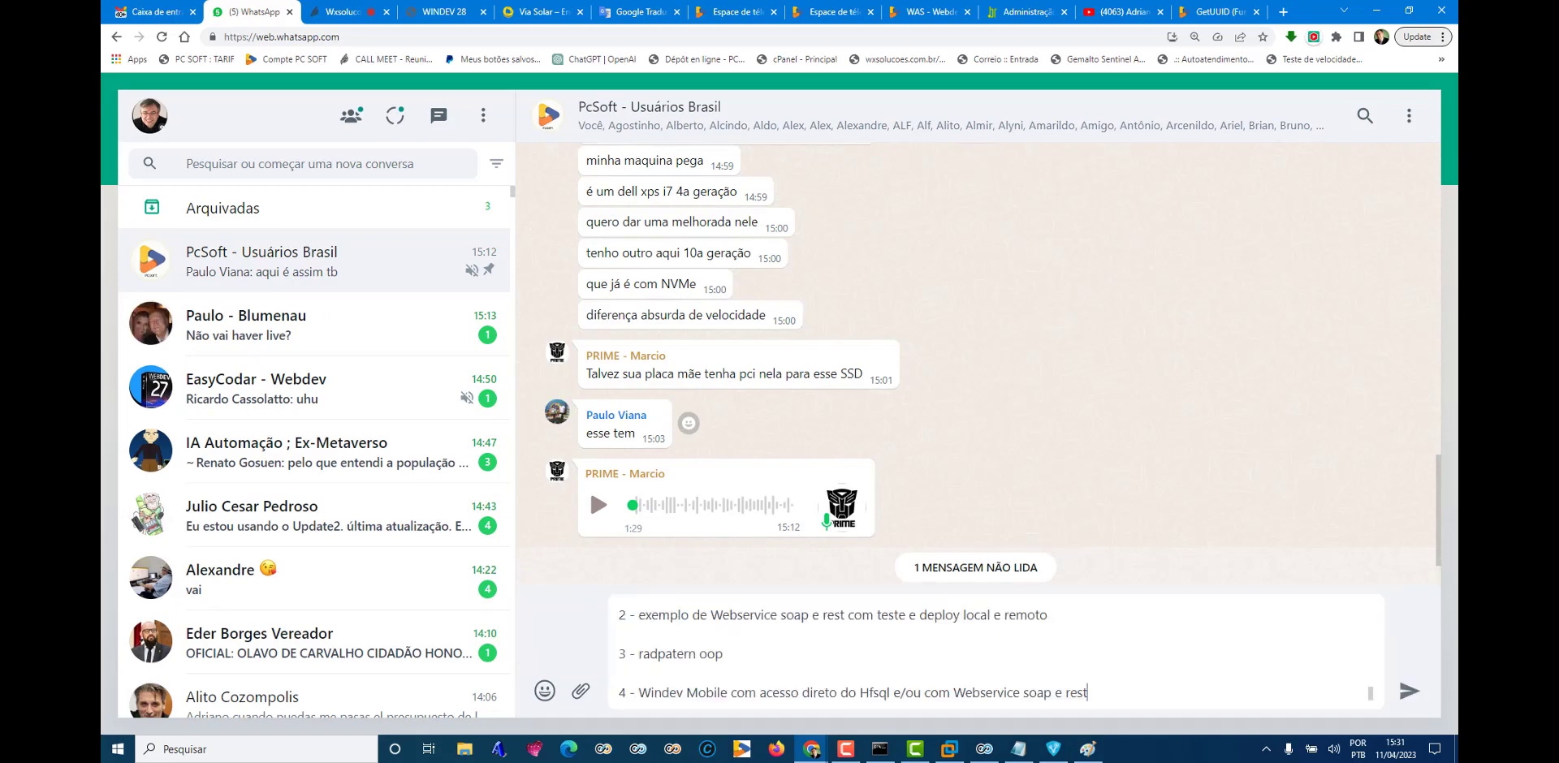
pyautogui.press('Return')
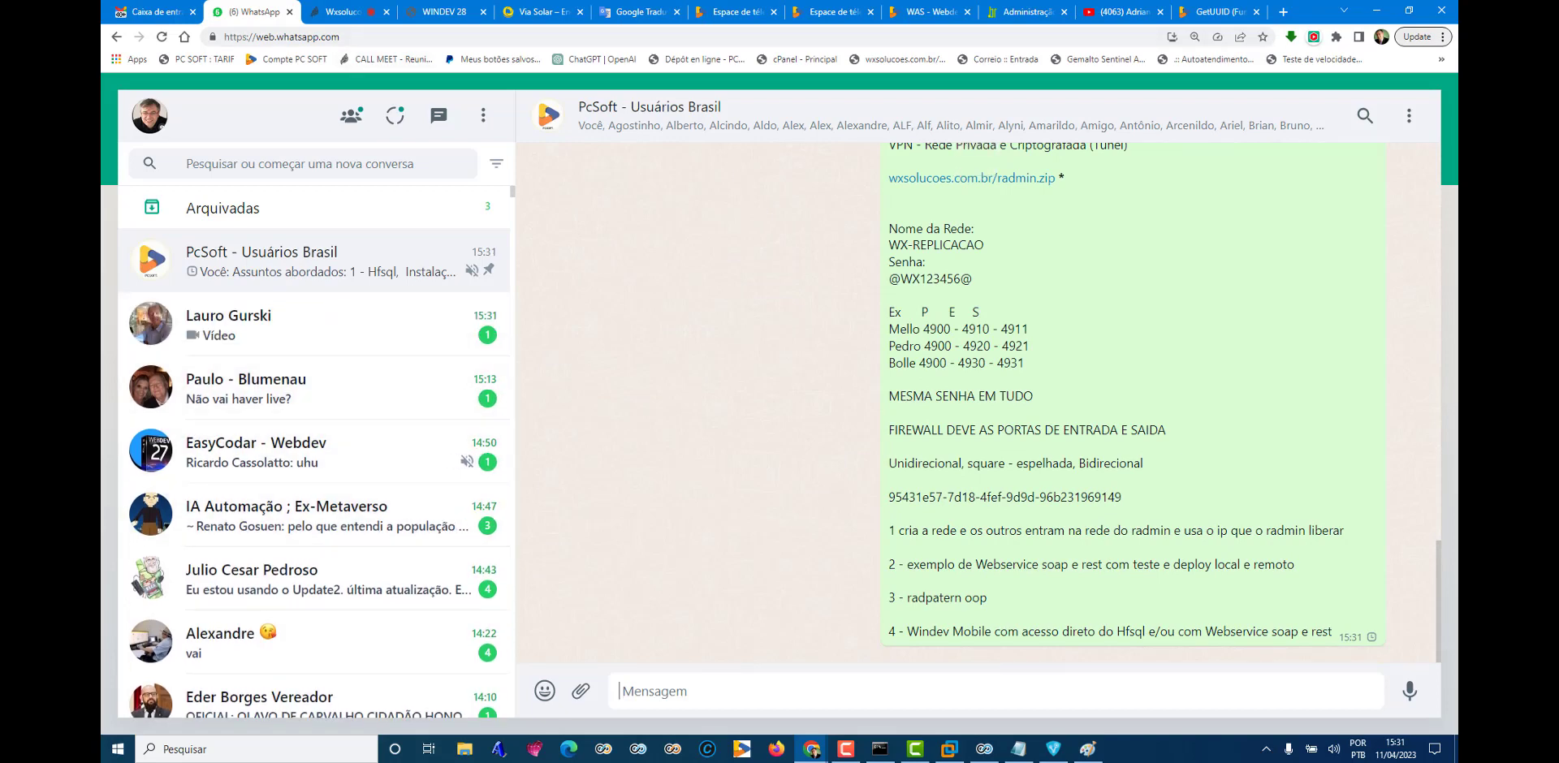
pyautogui.hotkey('ctrl', 'Tab')
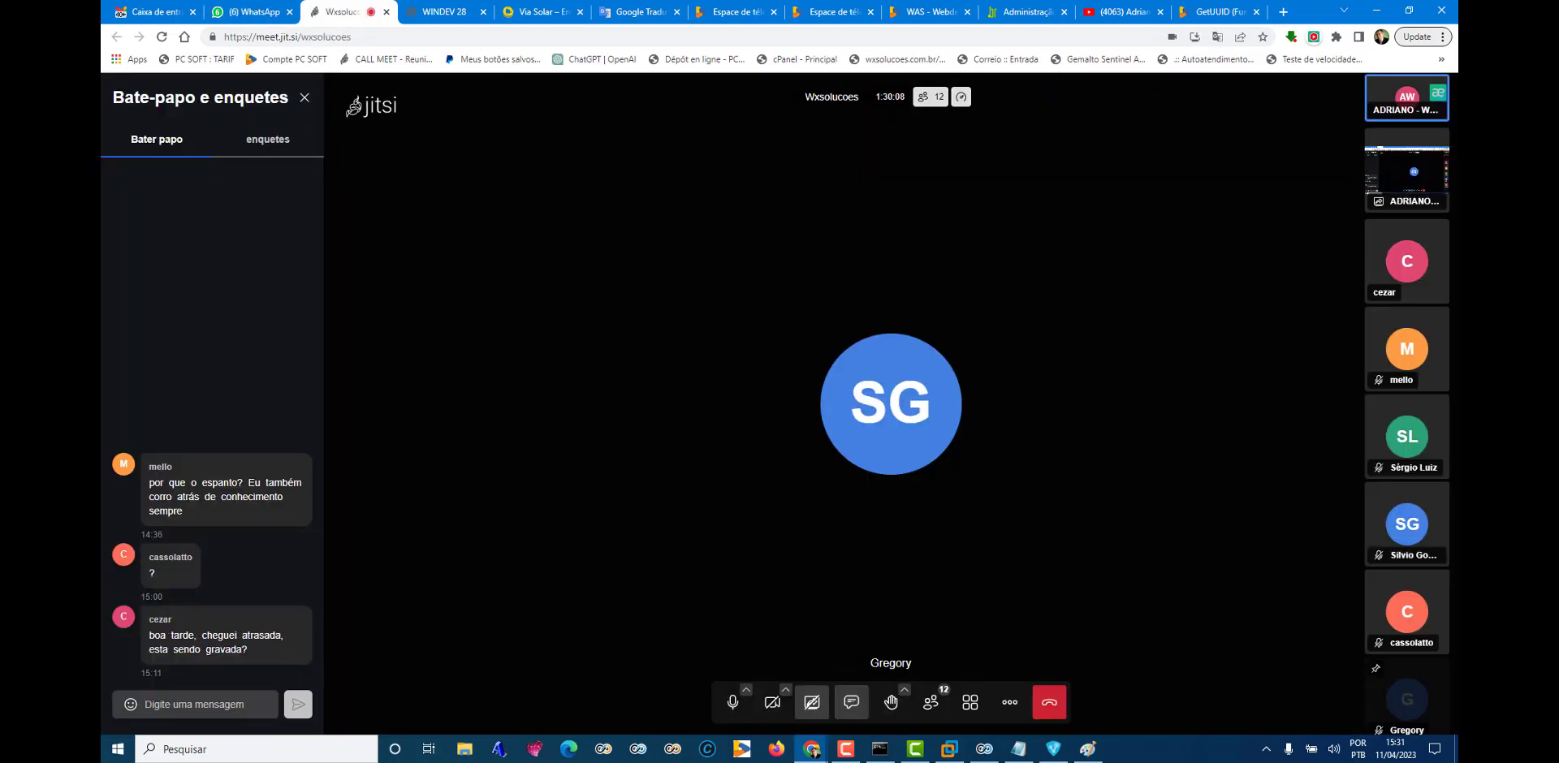
# Paste the session notes into the Jitsi meeting chat and send them.
pyautogui.click(203, 704)
pyautogui.hotkey('ctrl', 'v')
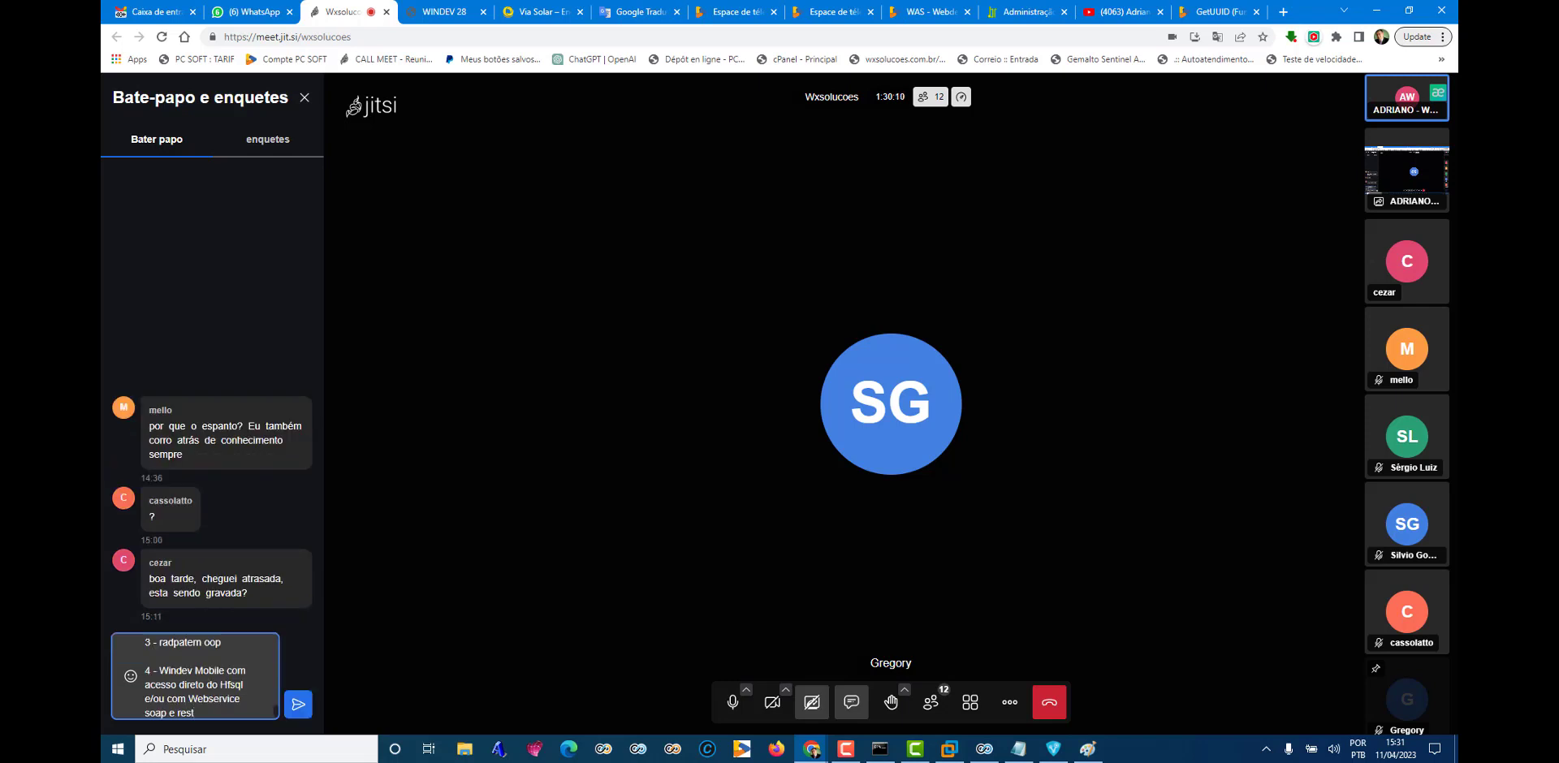
pyautogui.press('Return')
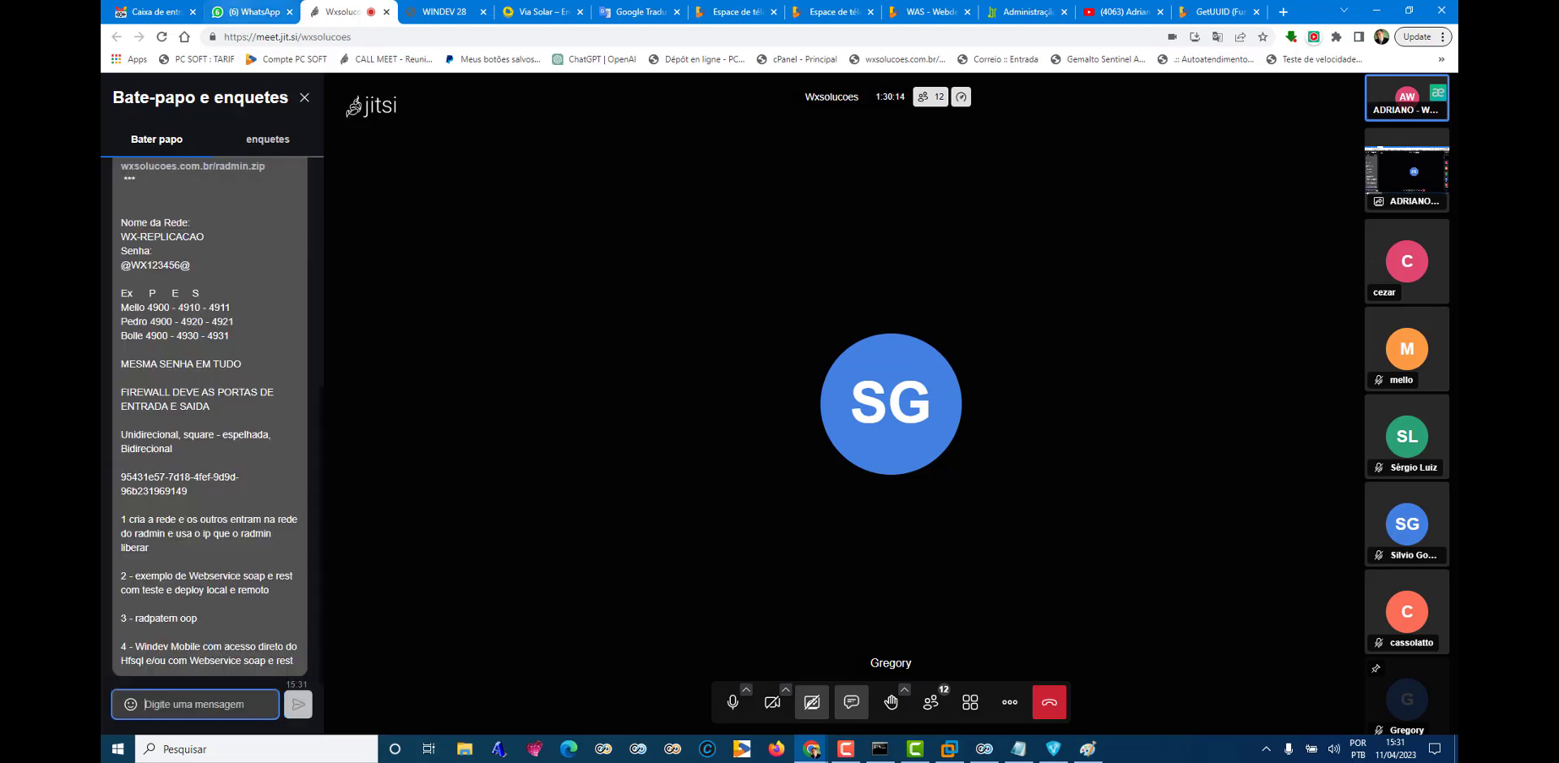
pyautogui.hotkey('ctrl', 'shift', 'Tab')
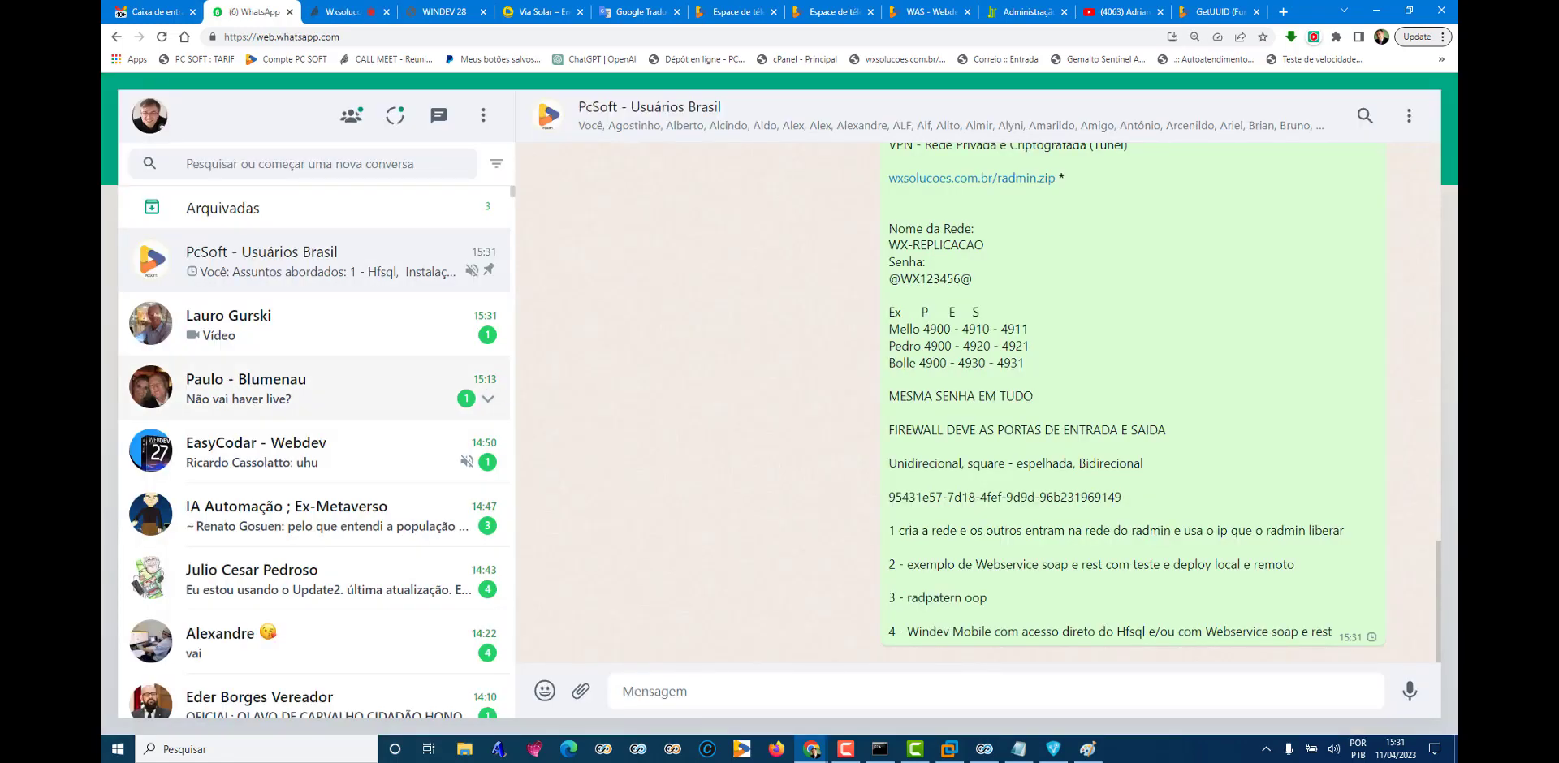
# Reply 'POSTEI NO GRUPO' and 'ESTOU DESDE AS 14H' to the contact, then return to the PcSoft group.
pyautogui.click(244, 388)
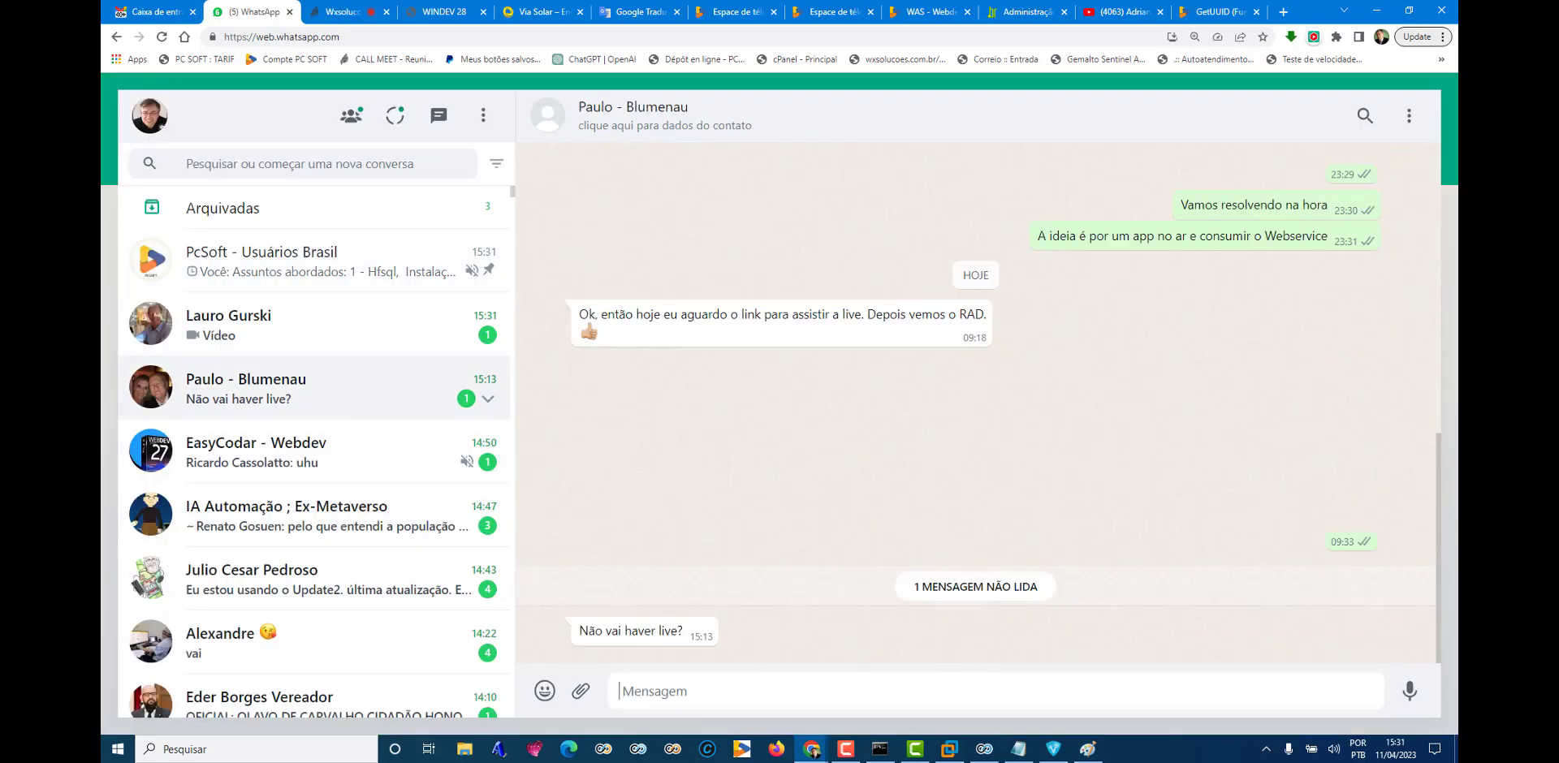
pyautogui.write('POSTEI NO GRUP')
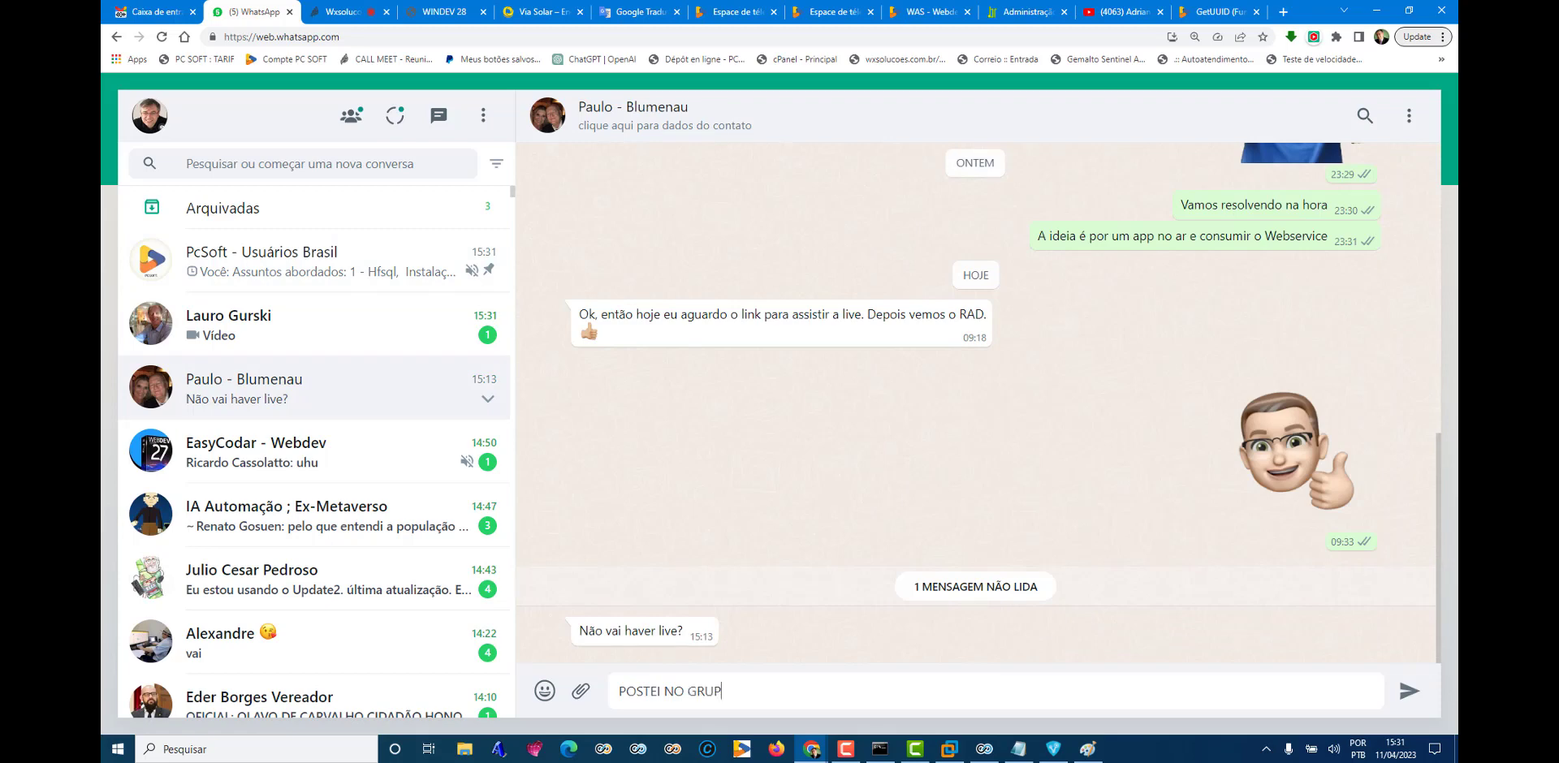
pyautogui.write('O')
pyautogui.press('Return')
pyautogui.write('ESTO')
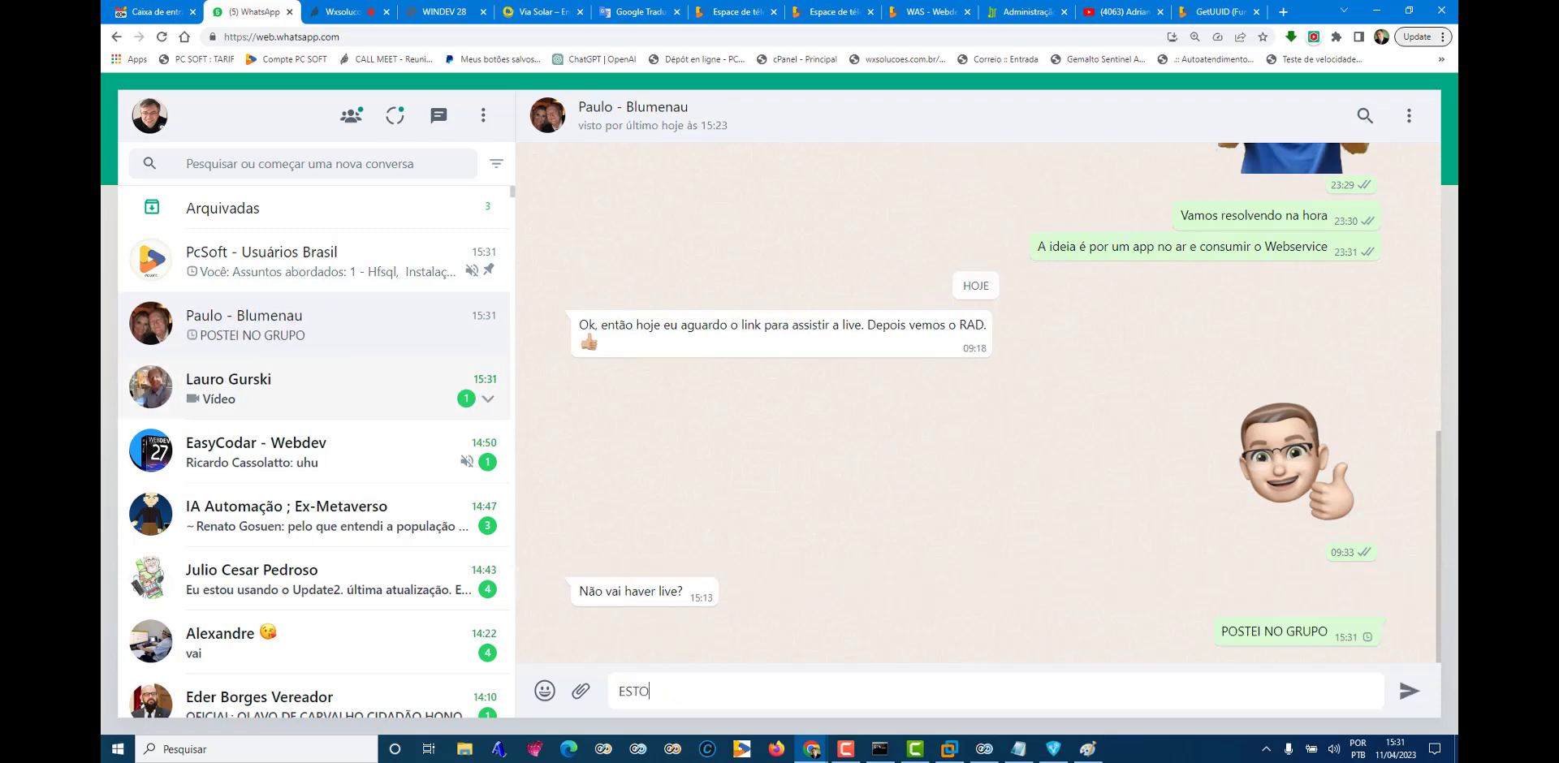
pyautogui.write('U DESDE AS ')
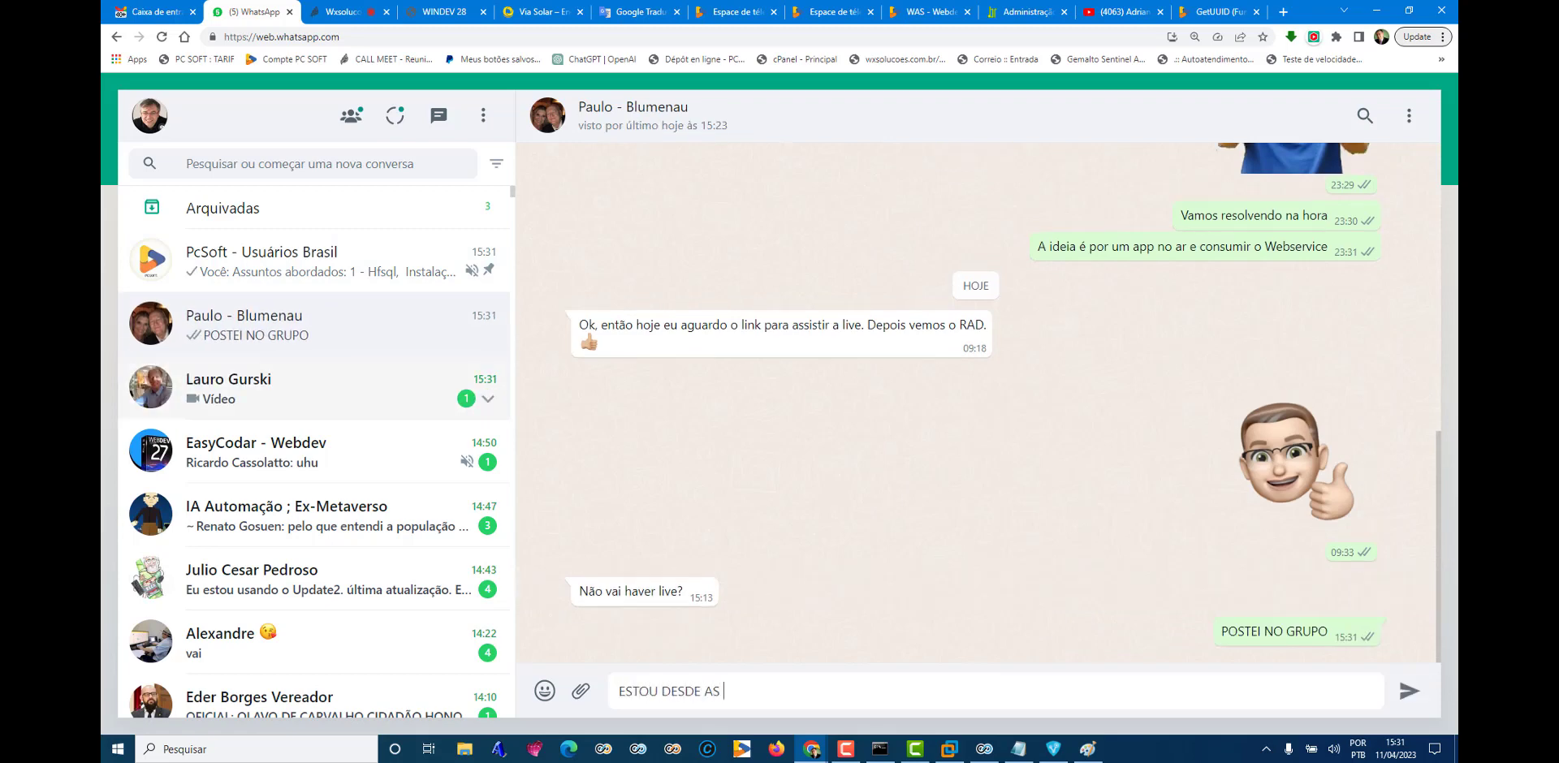
pyautogui.write('14H')
pyautogui.press('Return')
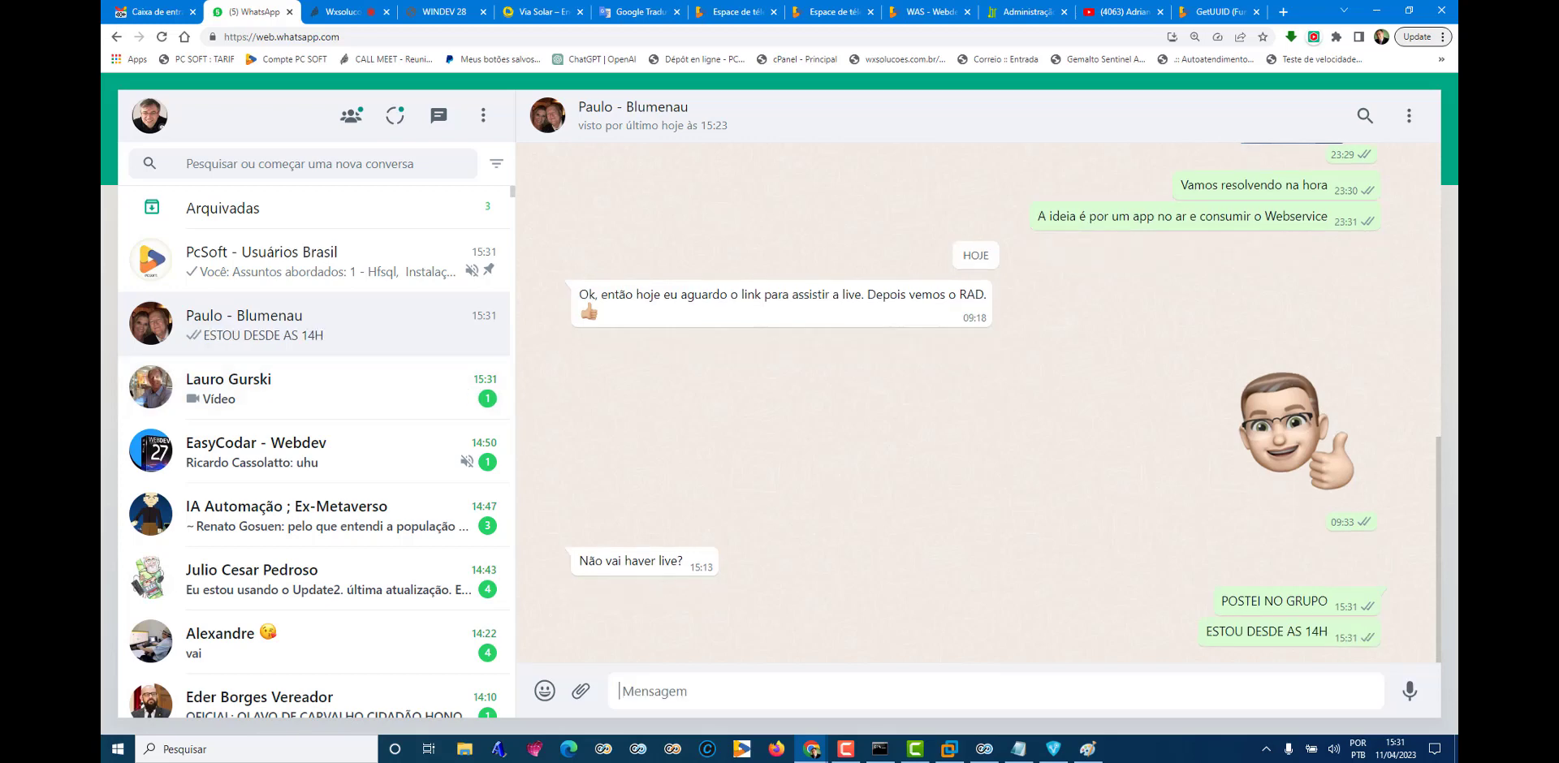
pyautogui.click(324, 260)
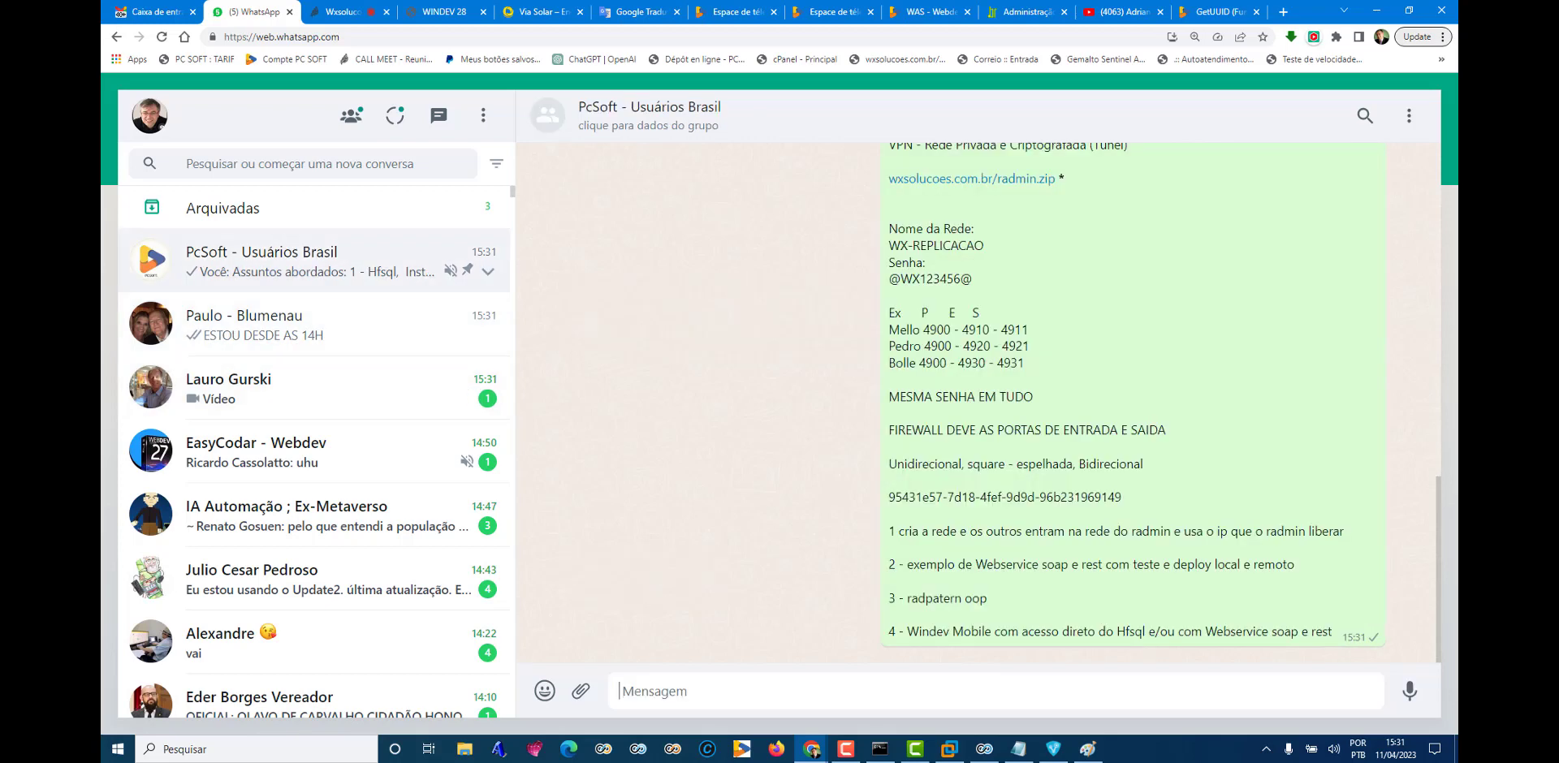
pyautogui.scroll(-1, 325, 487)
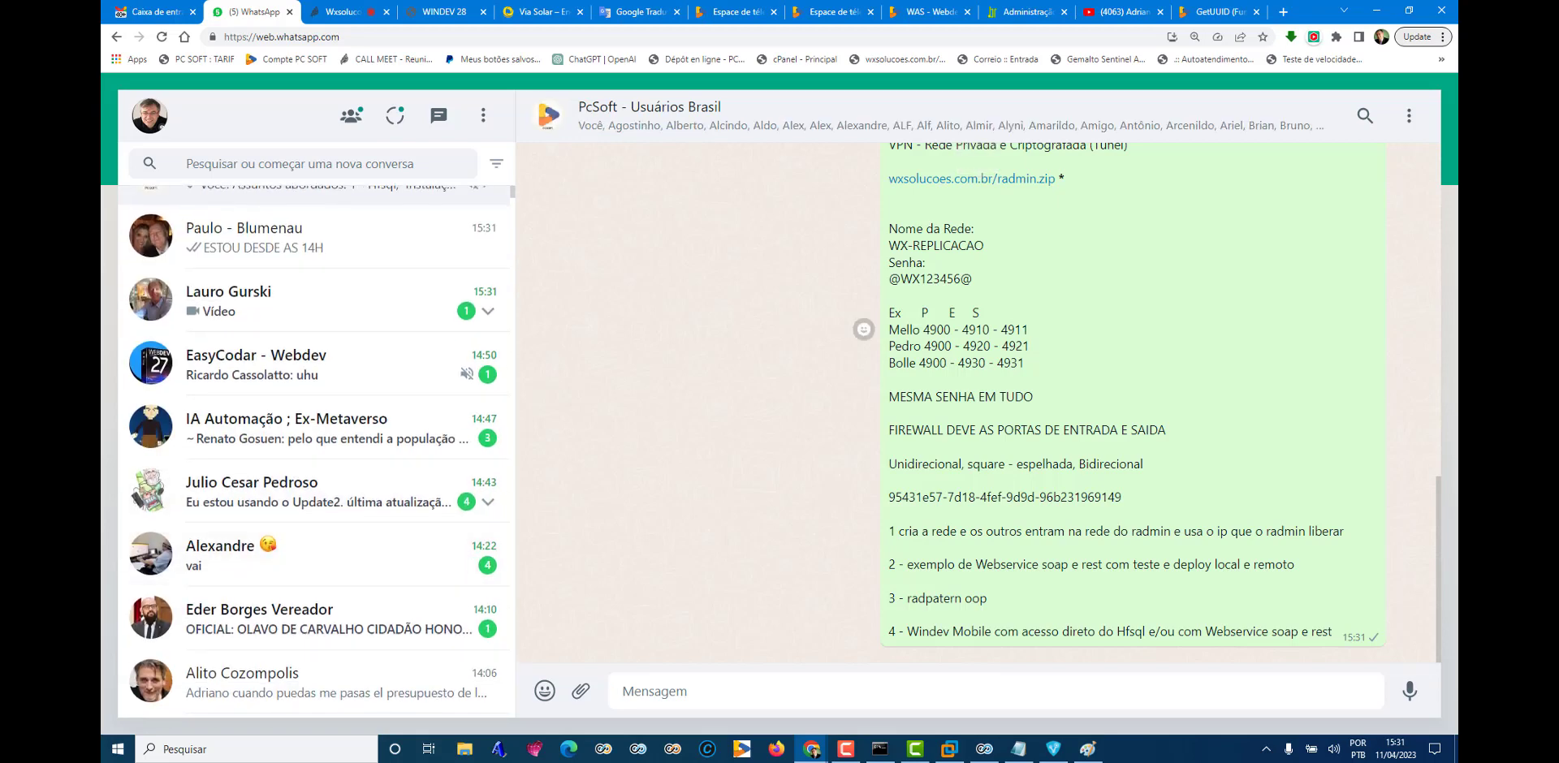
# Bring the Notepad session notes over the Paint diagram and review topics 1–4 below the UUID.
pyautogui.click(1088, 749)
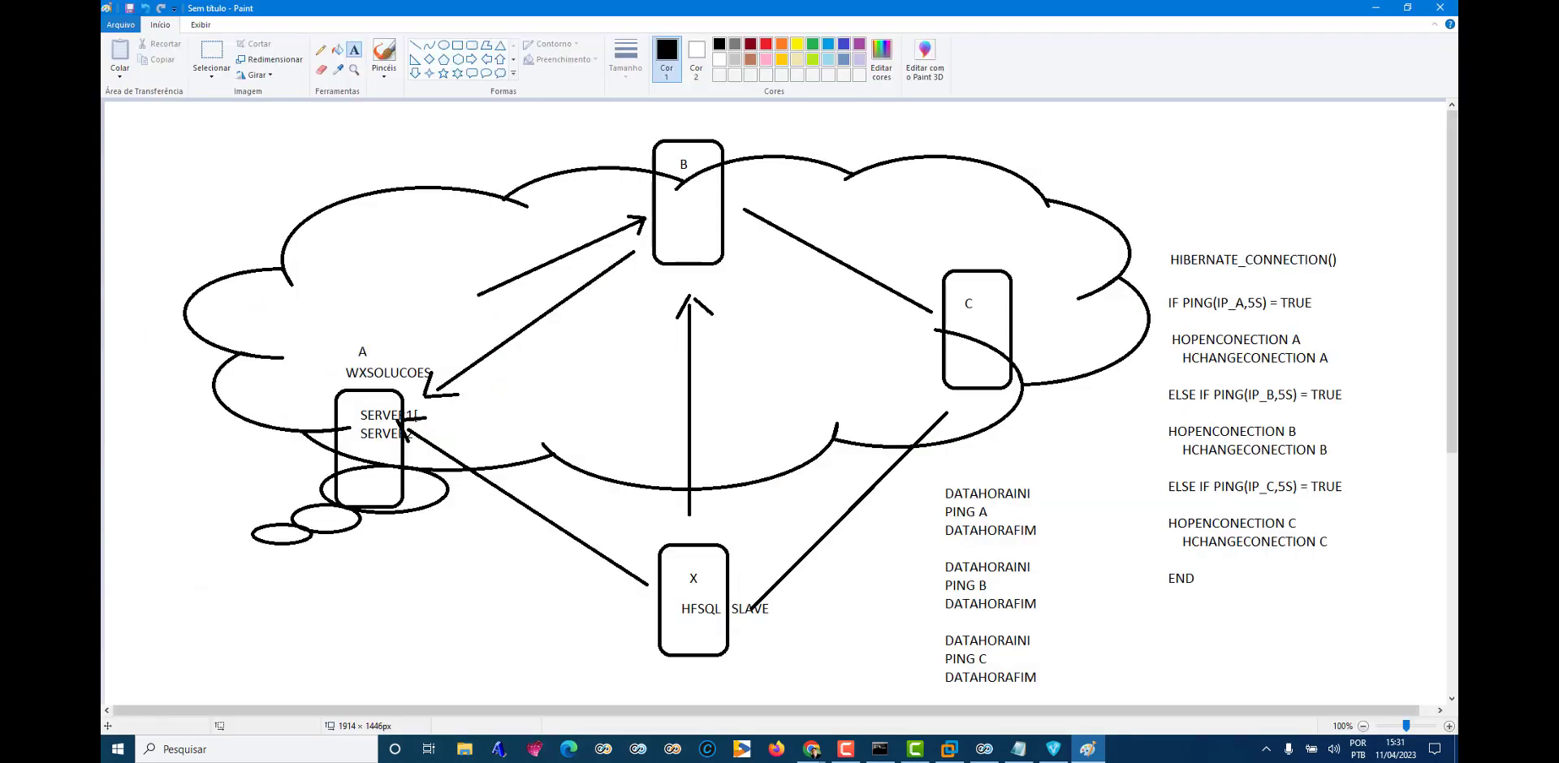
pyautogui.click(1019, 749)
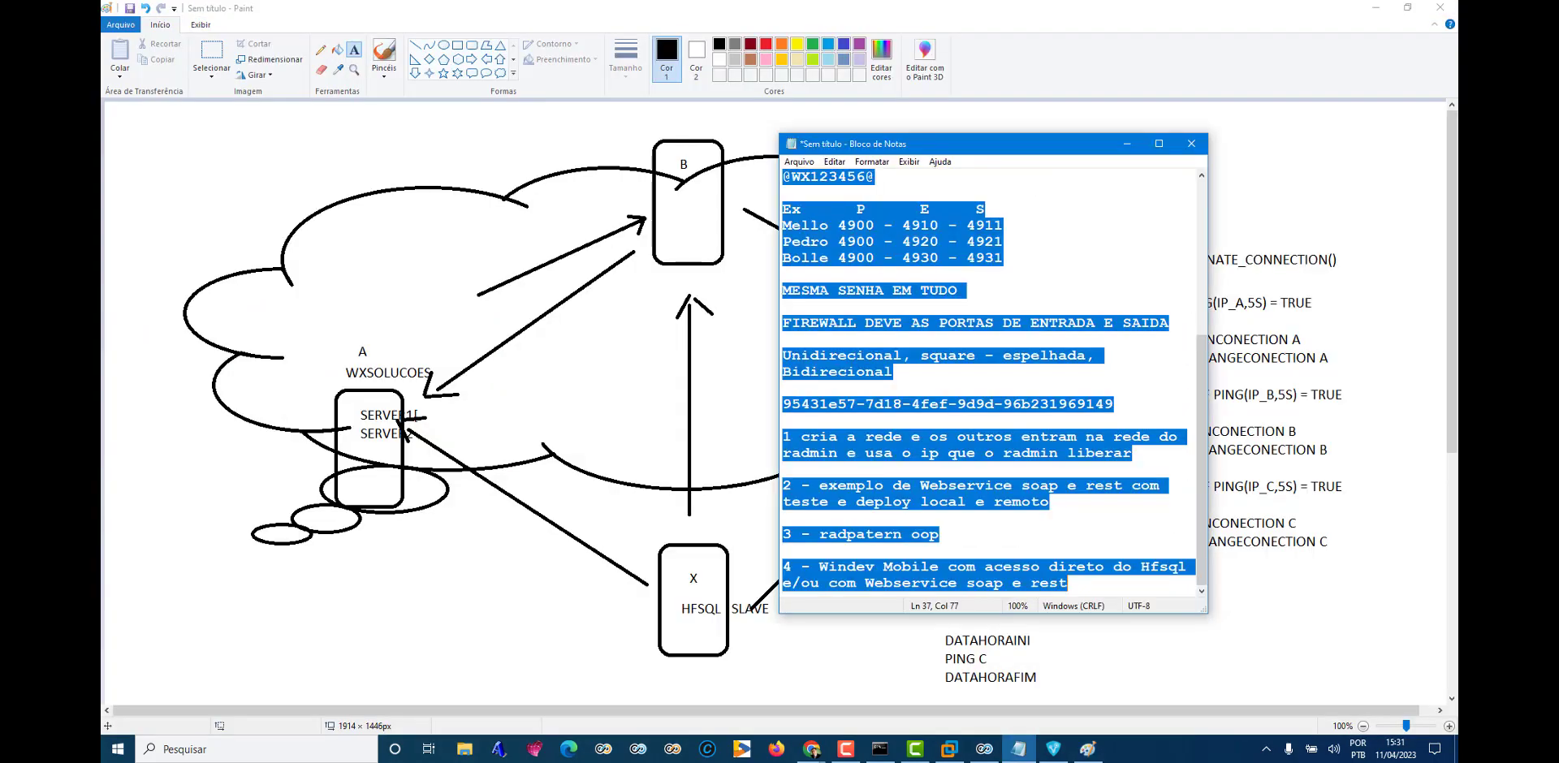
pyautogui.scroll(5, 986, 379)
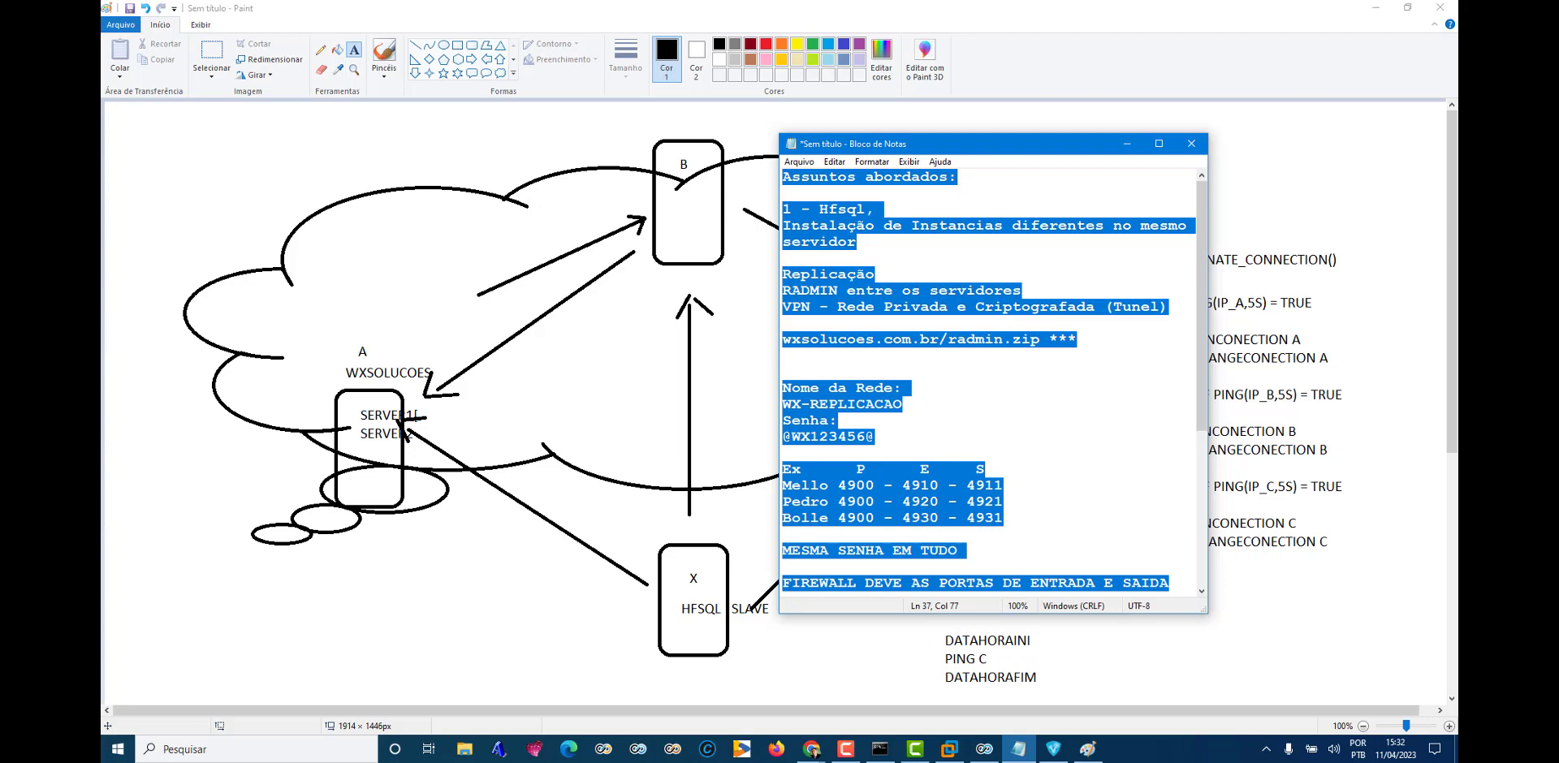
pyautogui.scroll(-2, 989, 380)
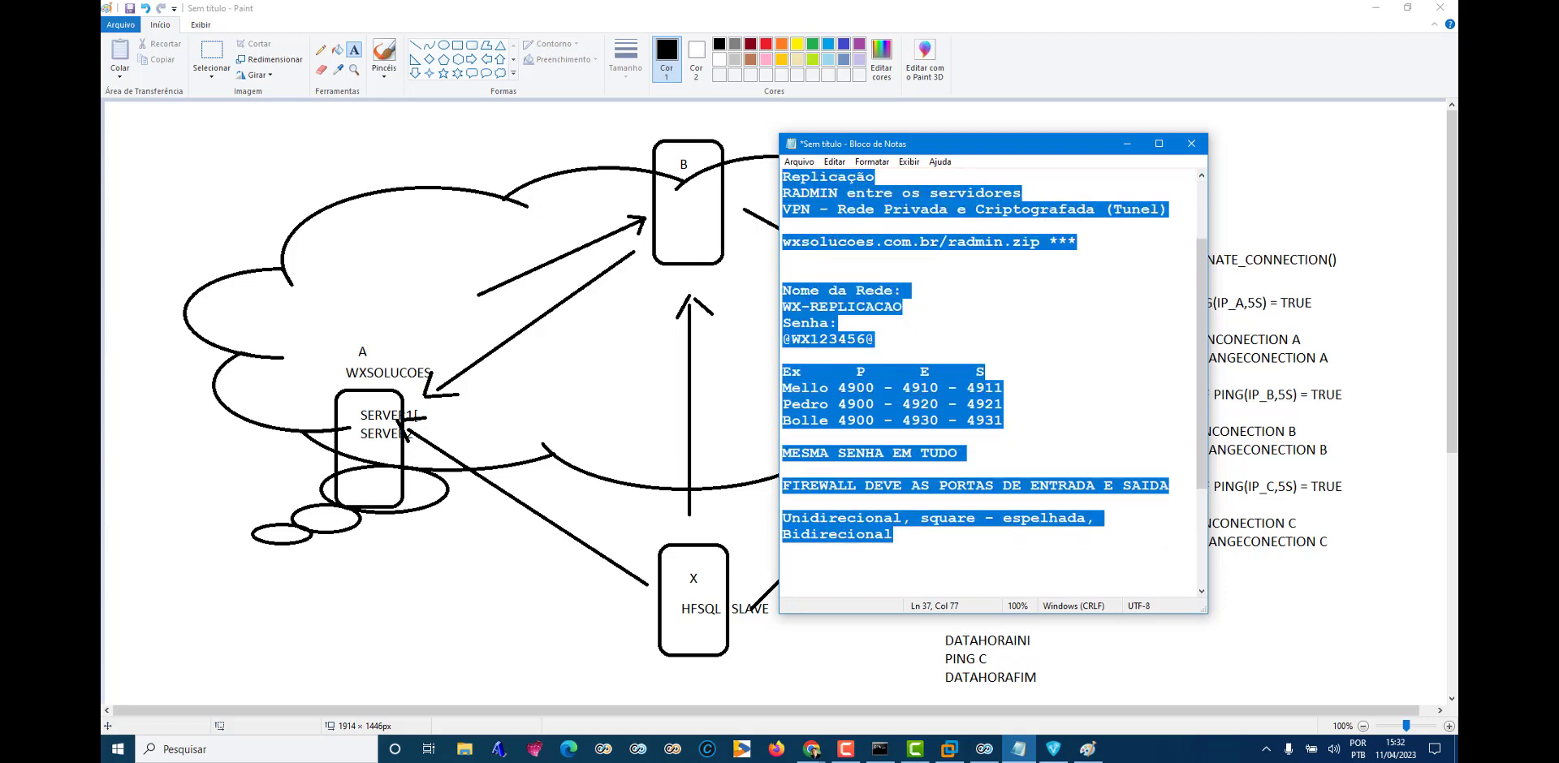
pyautogui.scroll(-1, 990, 382)
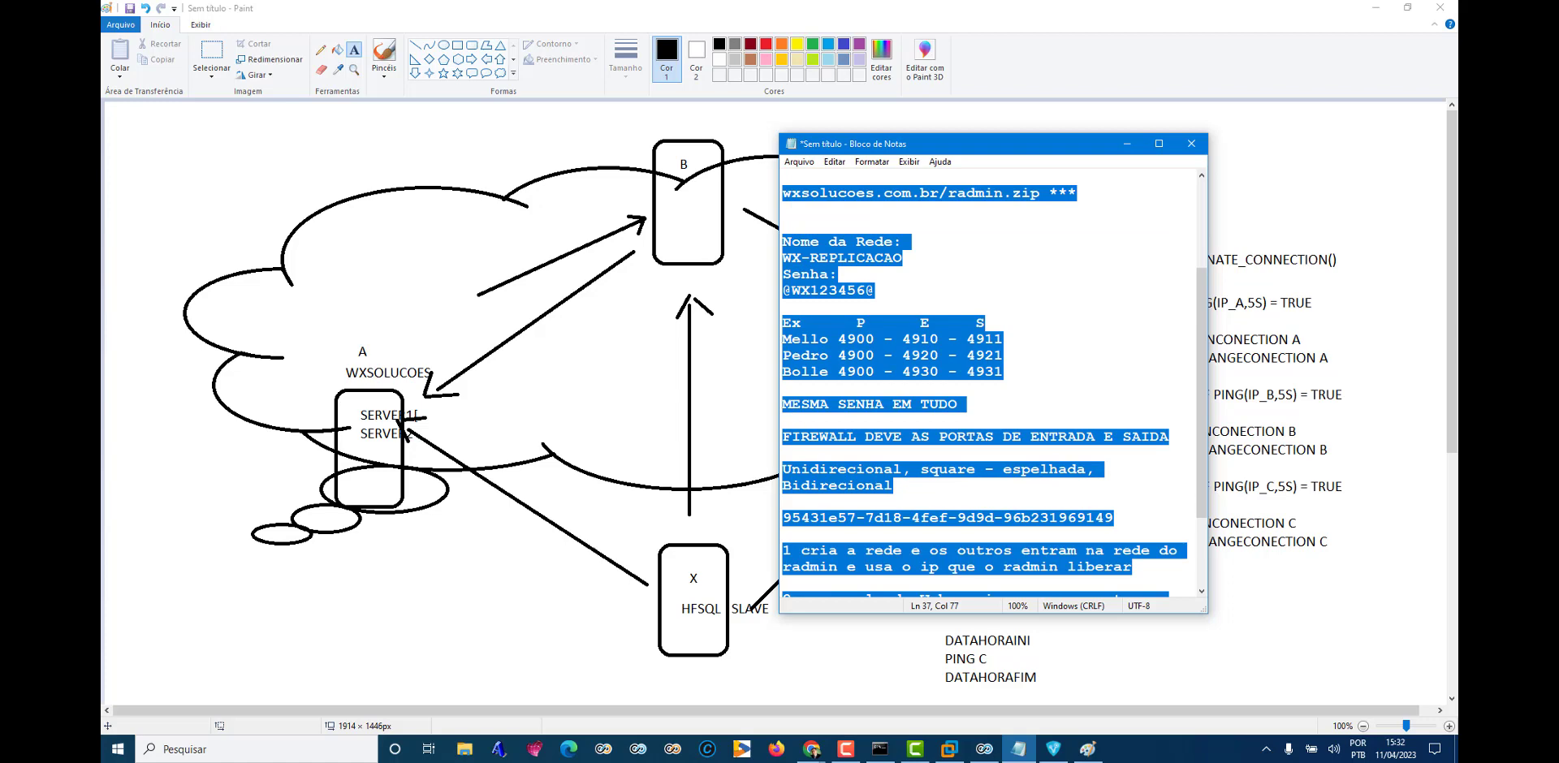
pyautogui.scroll(-1, 989, 381)
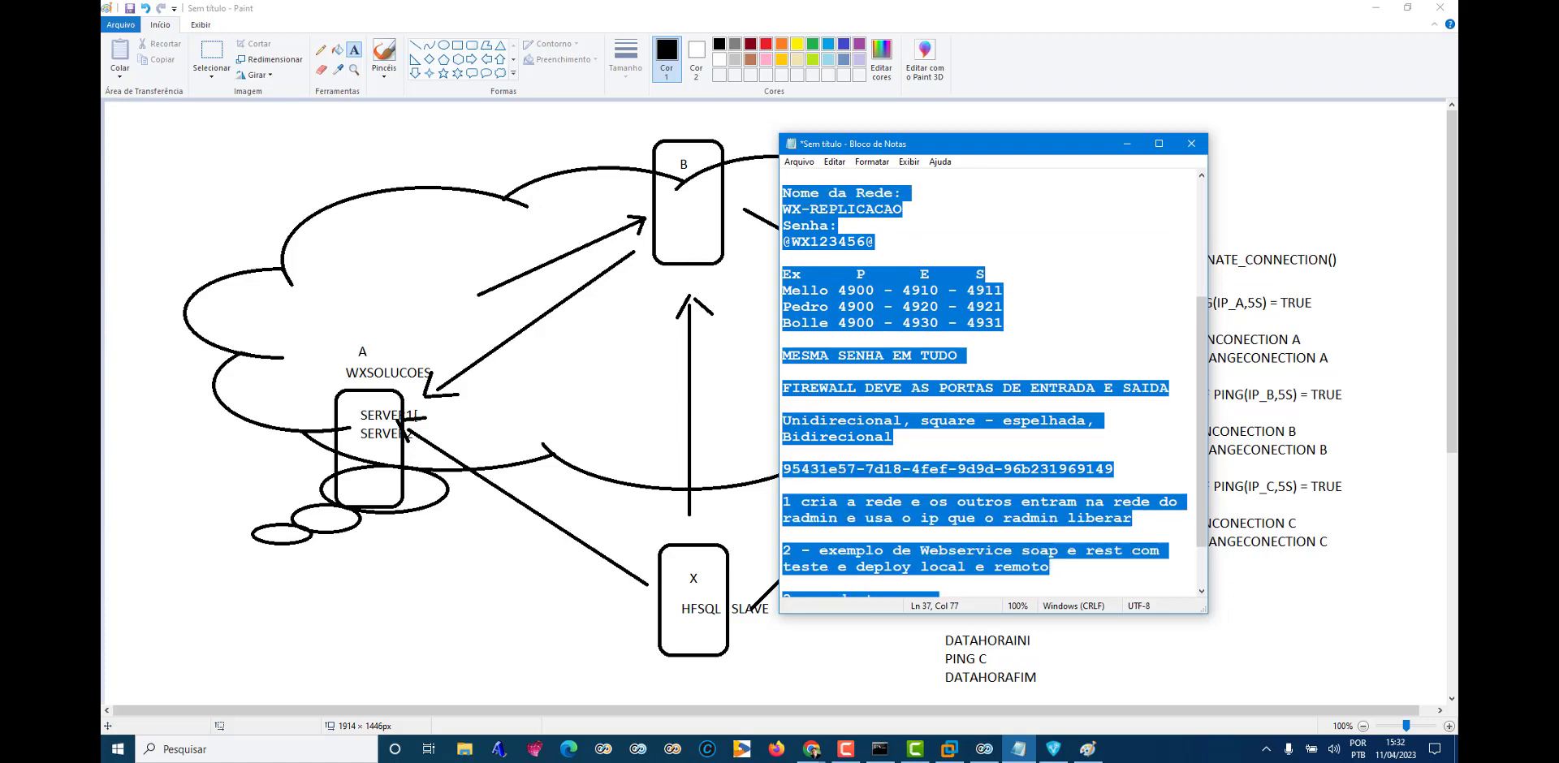
pyautogui.scroll(-2, 989, 382)
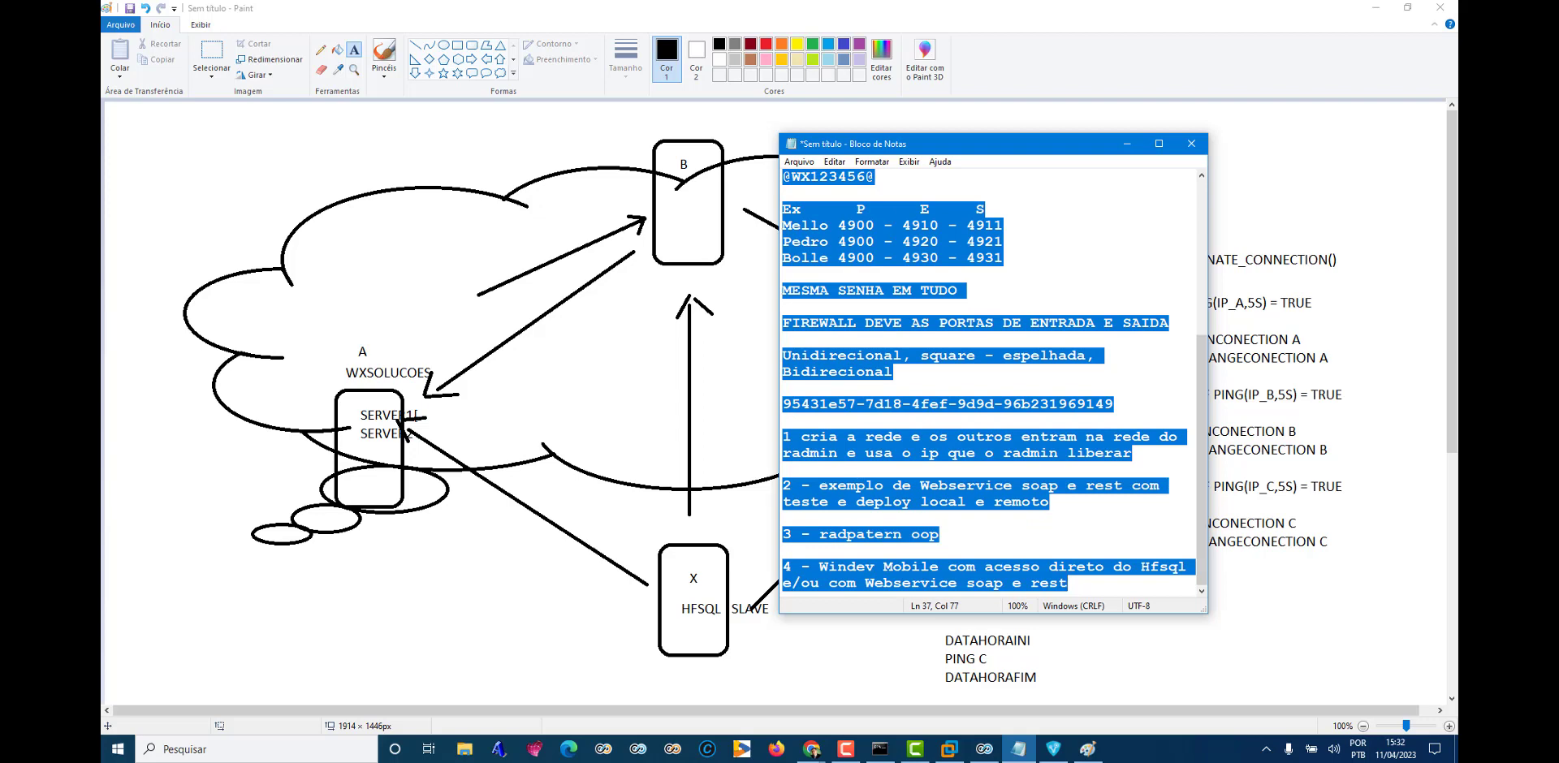
pyautogui.click(783, 387)
# Write the line 'CAMPOCHAVE = GETUUID()' above the sample UUID and copy it.
pyautogui.press('Return')
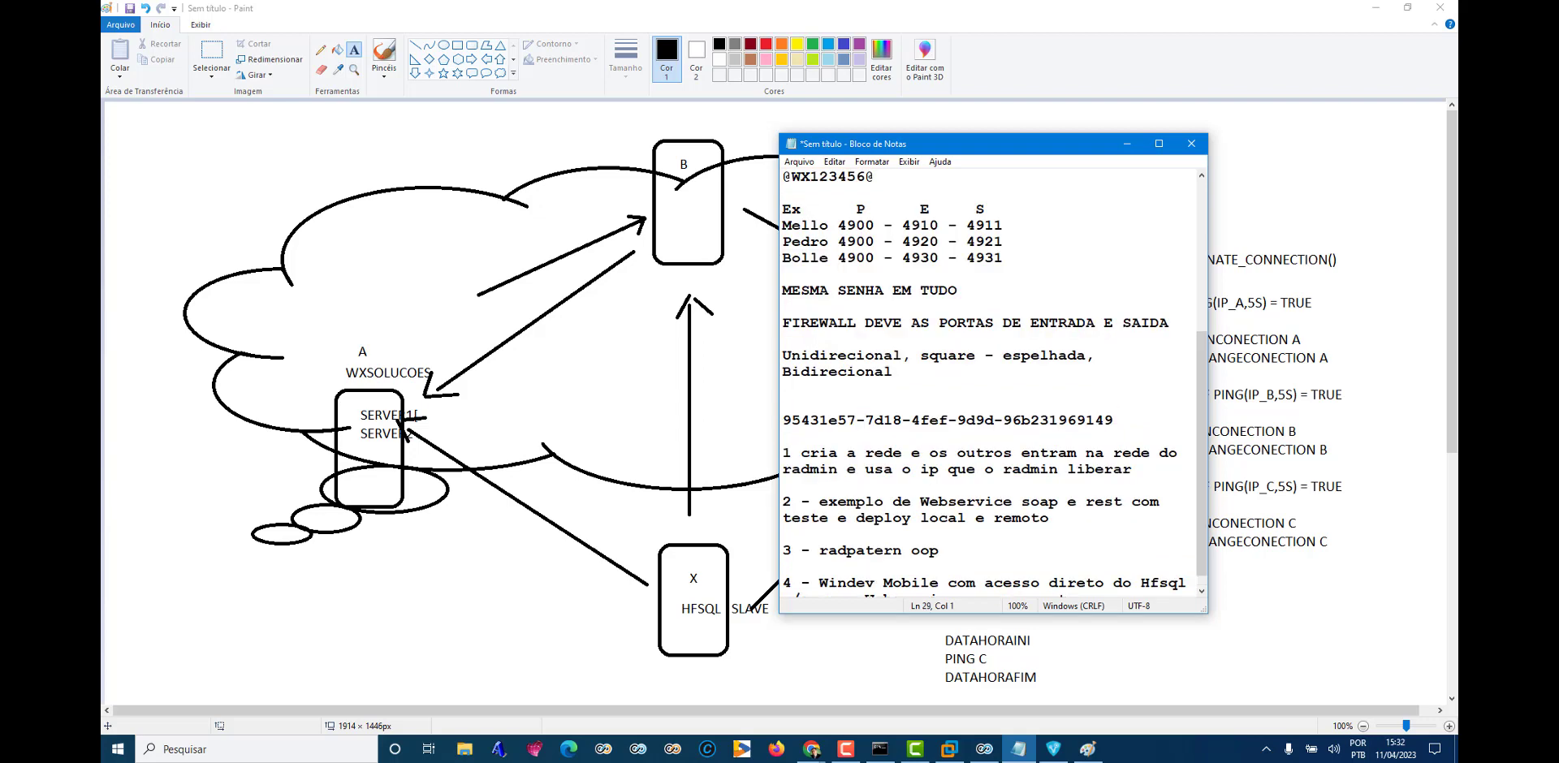
pyautogui.write('GETUU')
pyautogui.write('ID()')
pyautogui.write('CAMPO')
pyautogui.write('C')
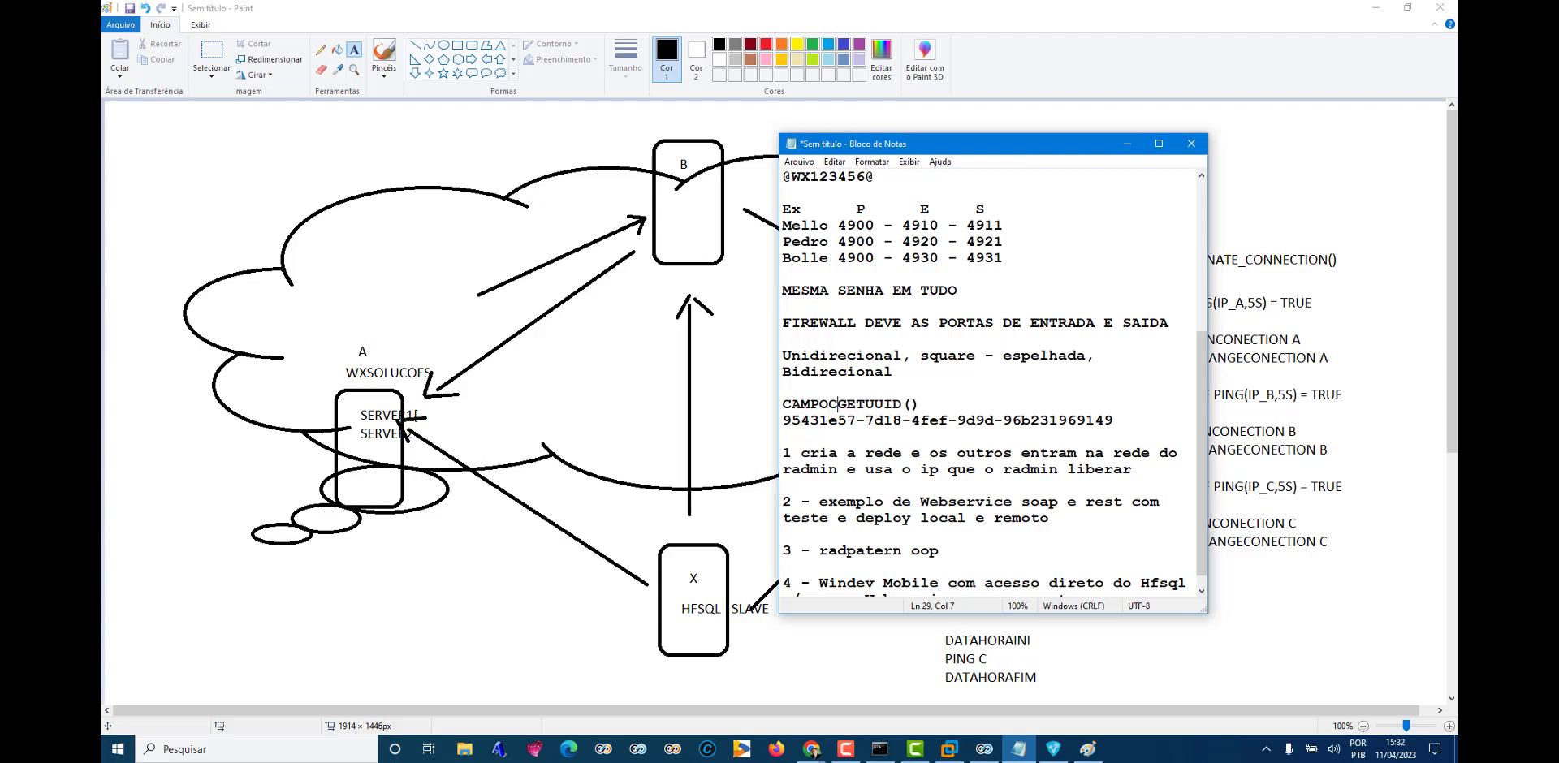
pyautogui.write('HAVE =')
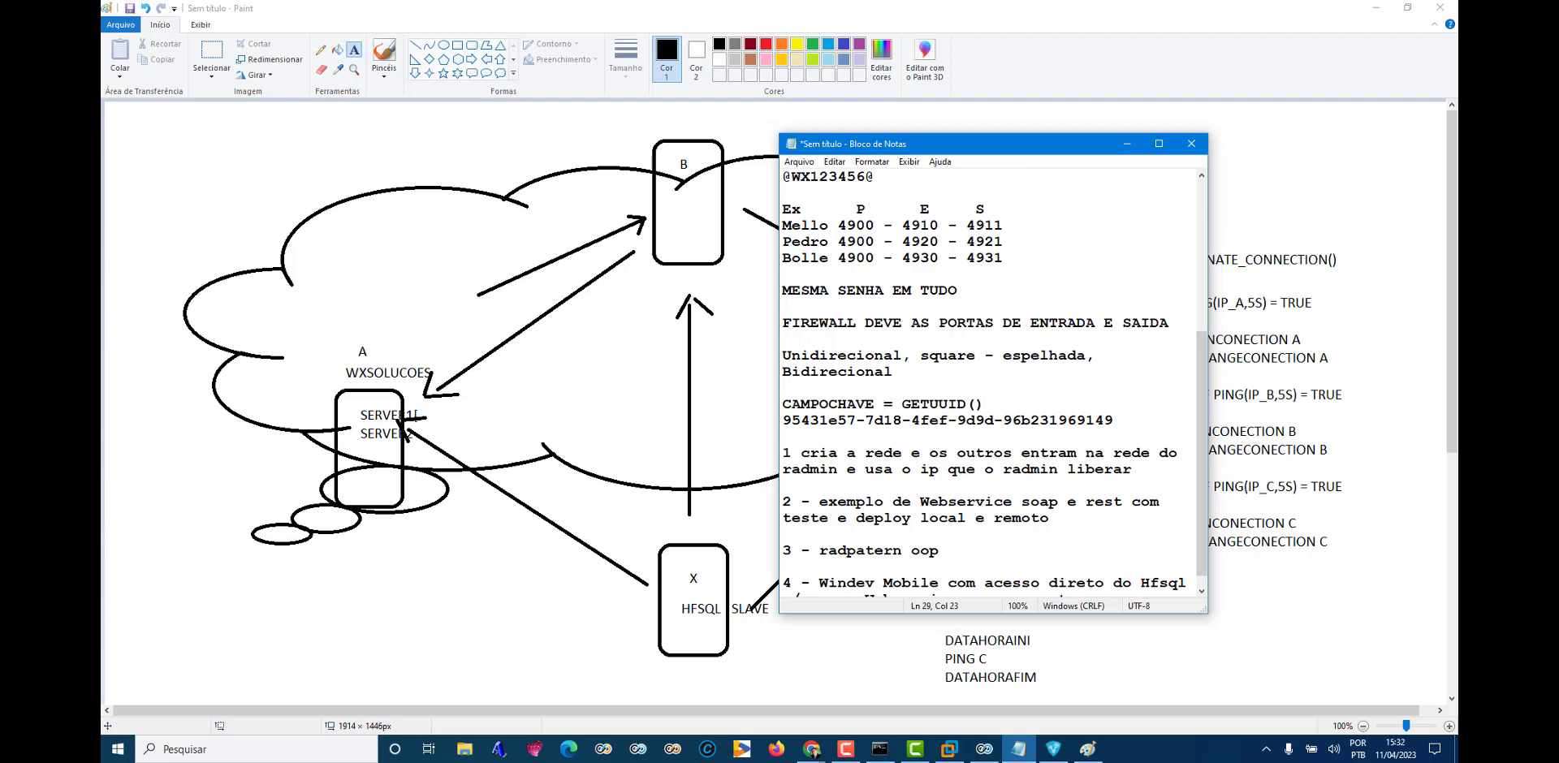
pyautogui.press('Left')
pyautogui.press('Left')
pyautogui.press('Left')
pyautogui.press('Left')
pyautogui.press('Left')
pyautogui.press('Left')
pyautogui.press('Left')
pyautogui.press('Left')
pyautogui.press('Left')
pyautogui.press('Left')
pyautogui.press('Left')
pyautogui.press('Left')
pyautogui.hotkey('shift', 'Left')
pyautogui.hotkey('shift', 'Left')
pyautogui.hotkey('shift', 'Left')
pyautogui.hotkey('shift', 'Left')
pyautogui.hotkey('shift', 'Left')
pyautogui.hotkey('shift', 'Left')
pyautogui.hotkey('shift', 'Left')
pyautogui.hotkey('shift', 'Left')
pyautogui.hotkey('shift', 'Left')
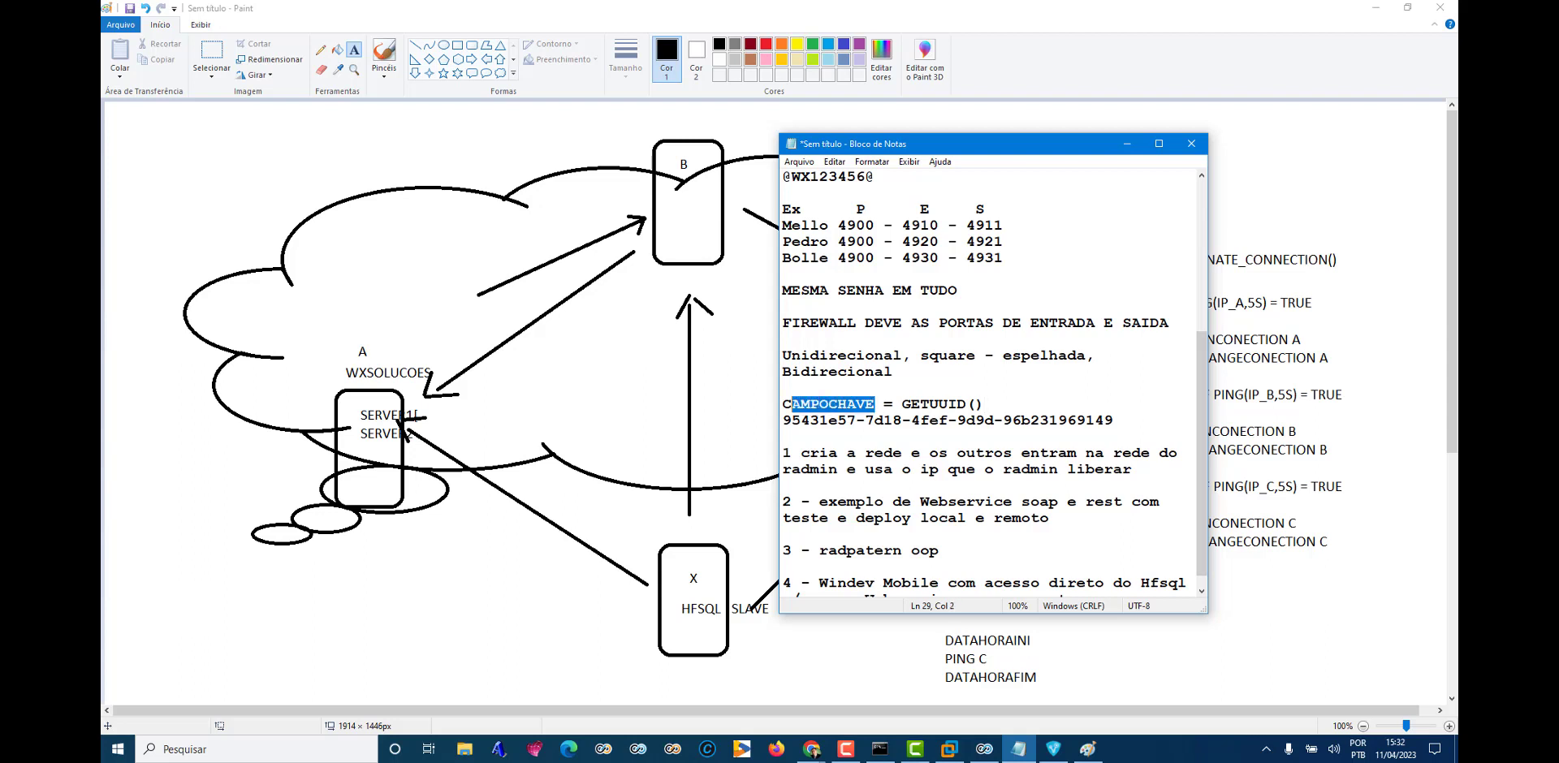
pyautogui.press('Home')
pyautogui.hotkey('shift', 'End')
pyautogui.hotkey('ctrl', 'c')
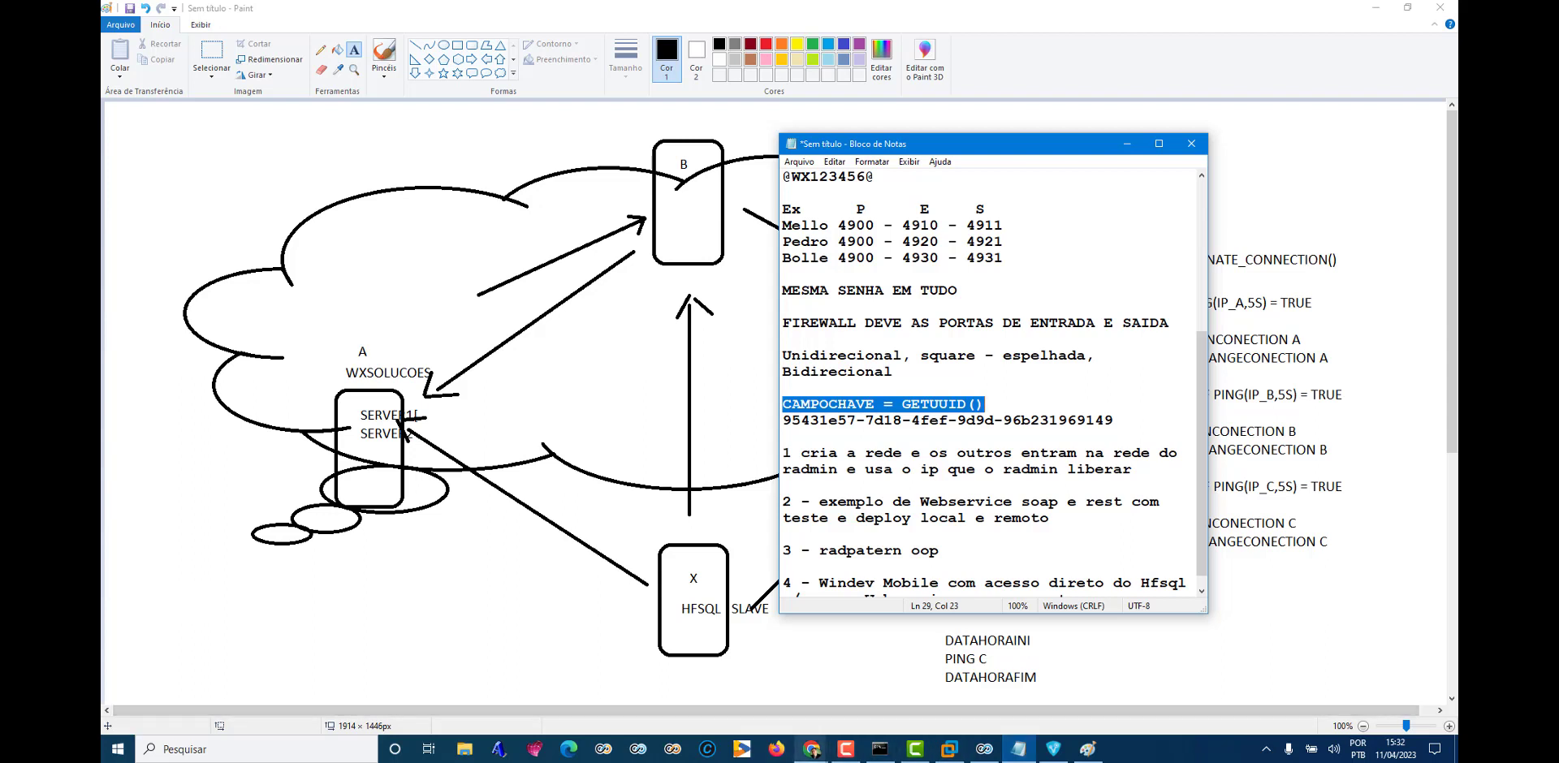
# Post 'CAMPOCHAVE = GETUUID()' as a message in the WhatsApp group chat.
pyautogui.moveTo(811, 749)
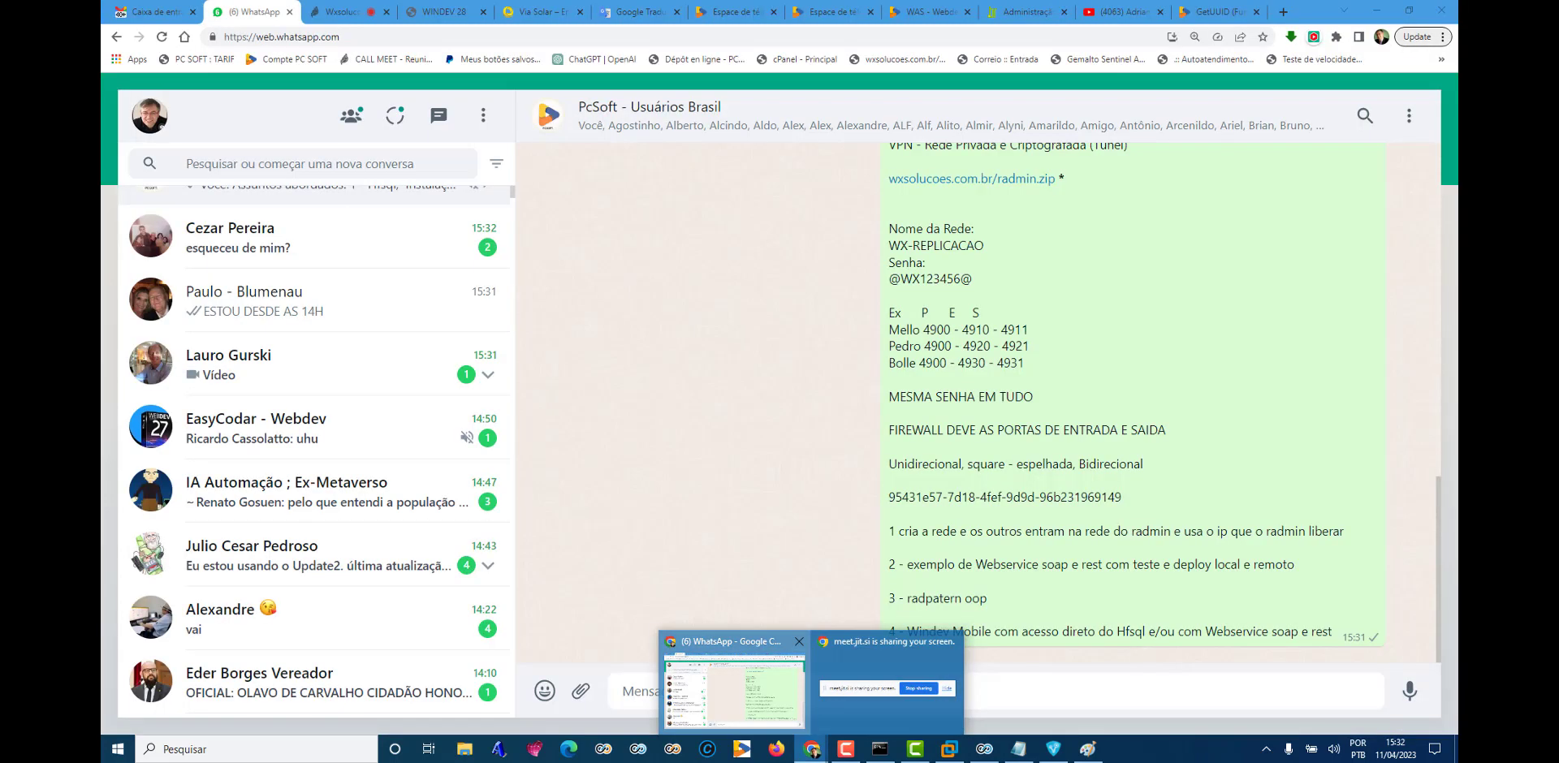
pyautogui.click(733, 687)
pyautogui.hotkey('ctrl', 'v')
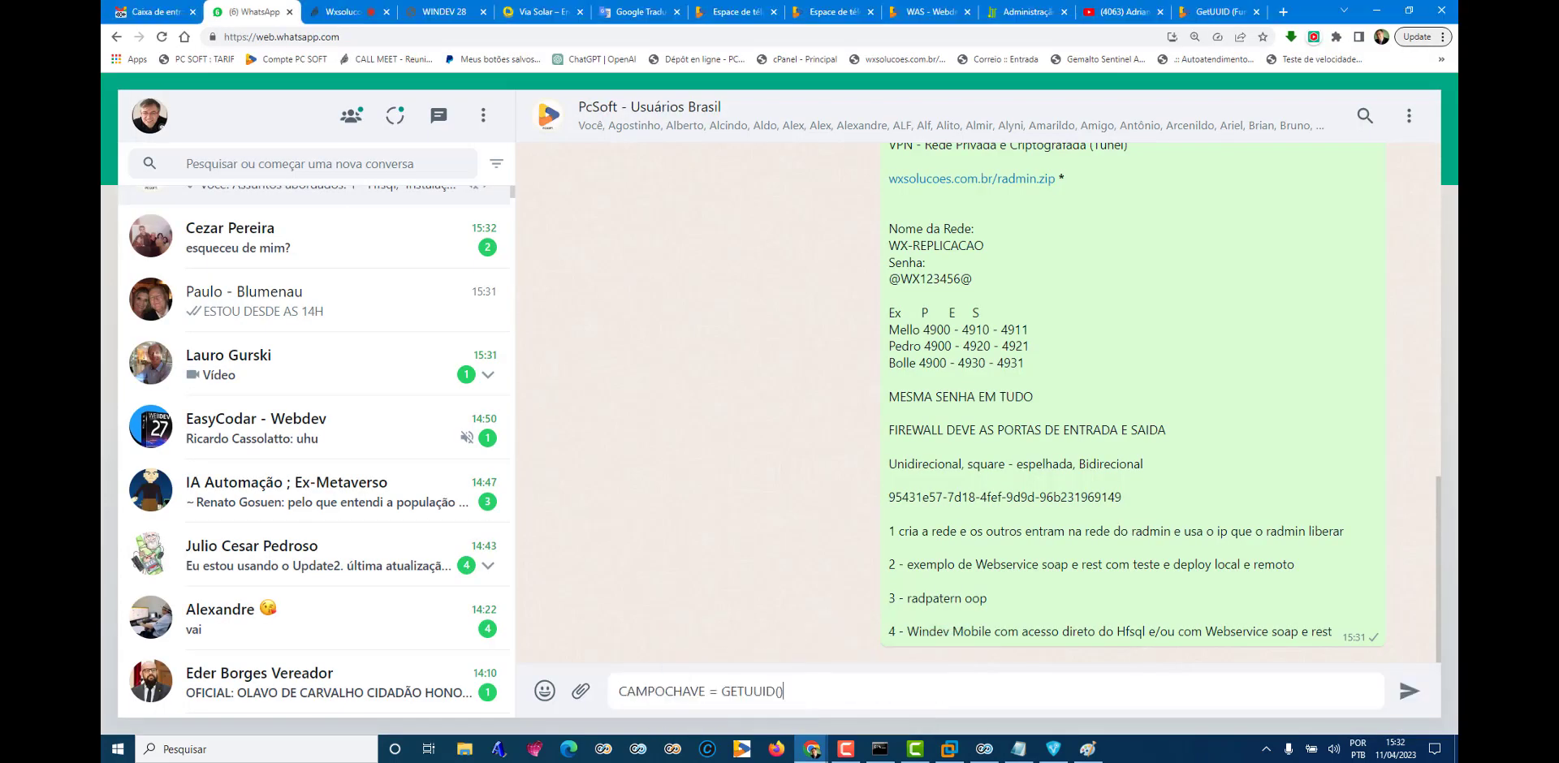
pyautogui.press('Return')
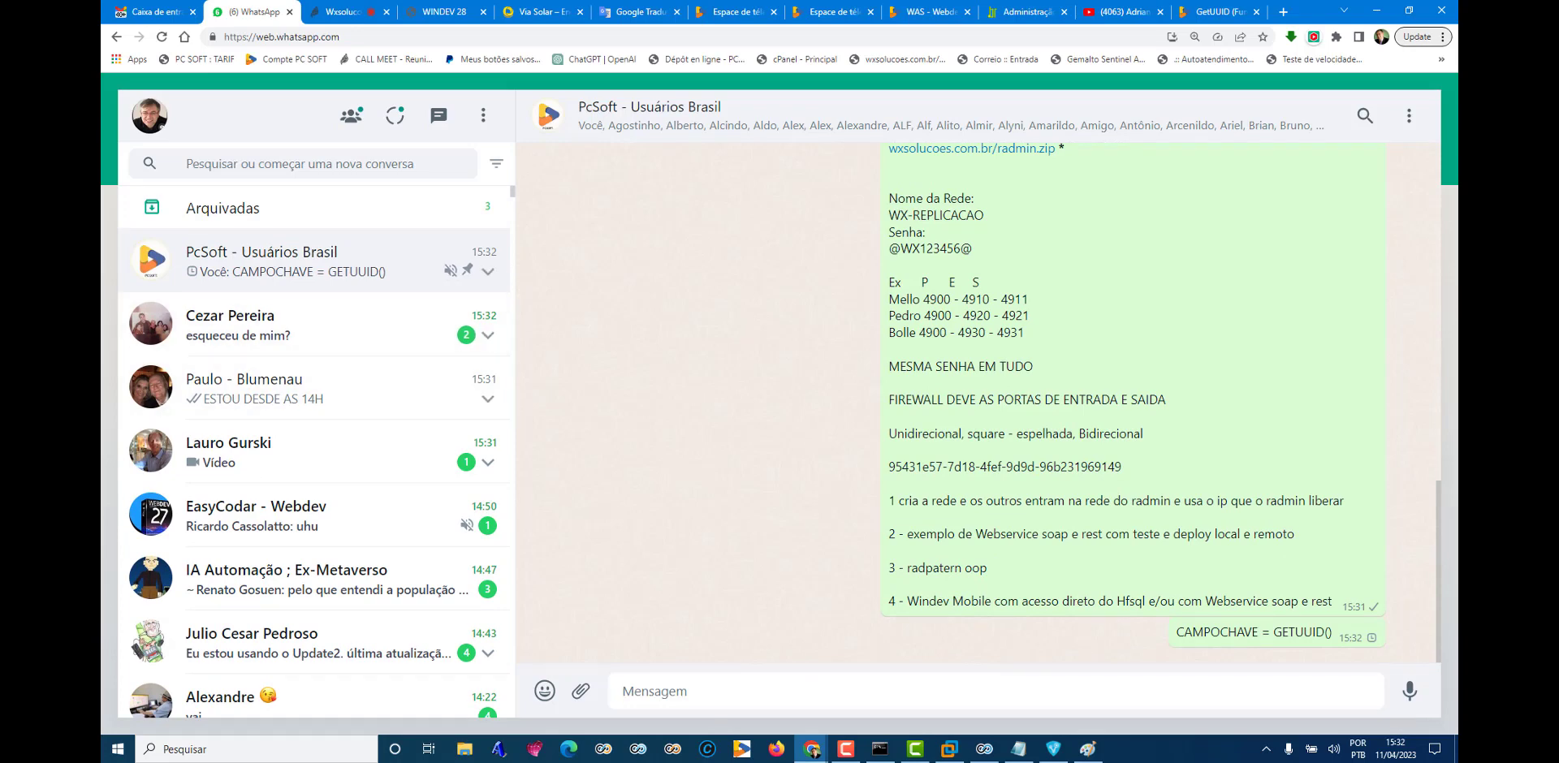
# Send 'CAMPOCHAVE = GETUUID()' in the Jitsi meeting chat below the session notes.
pyautogui.hotkey('ctrl', 'Tab')
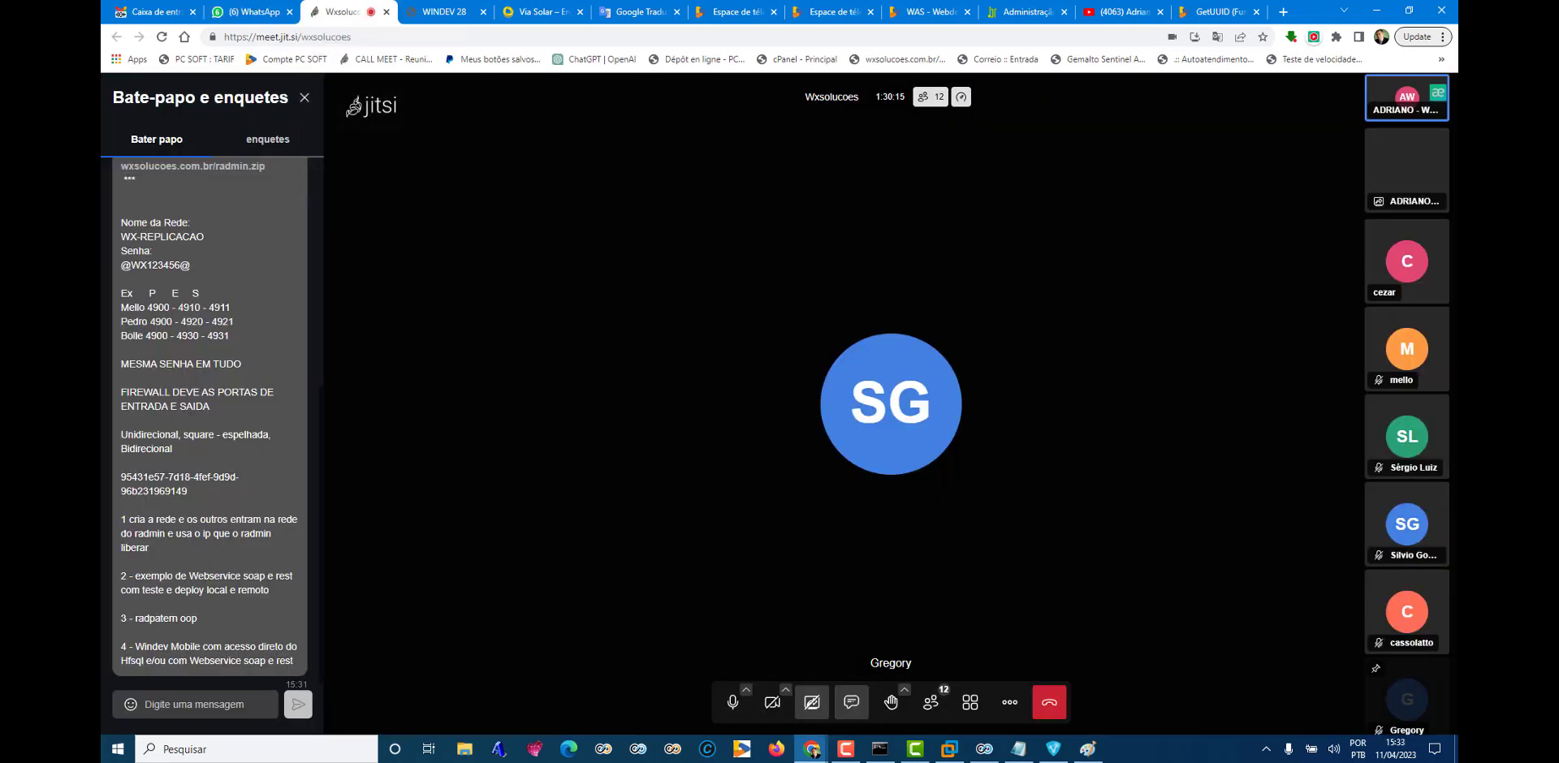
pyautogui.hotkey('ctrl', 'v')
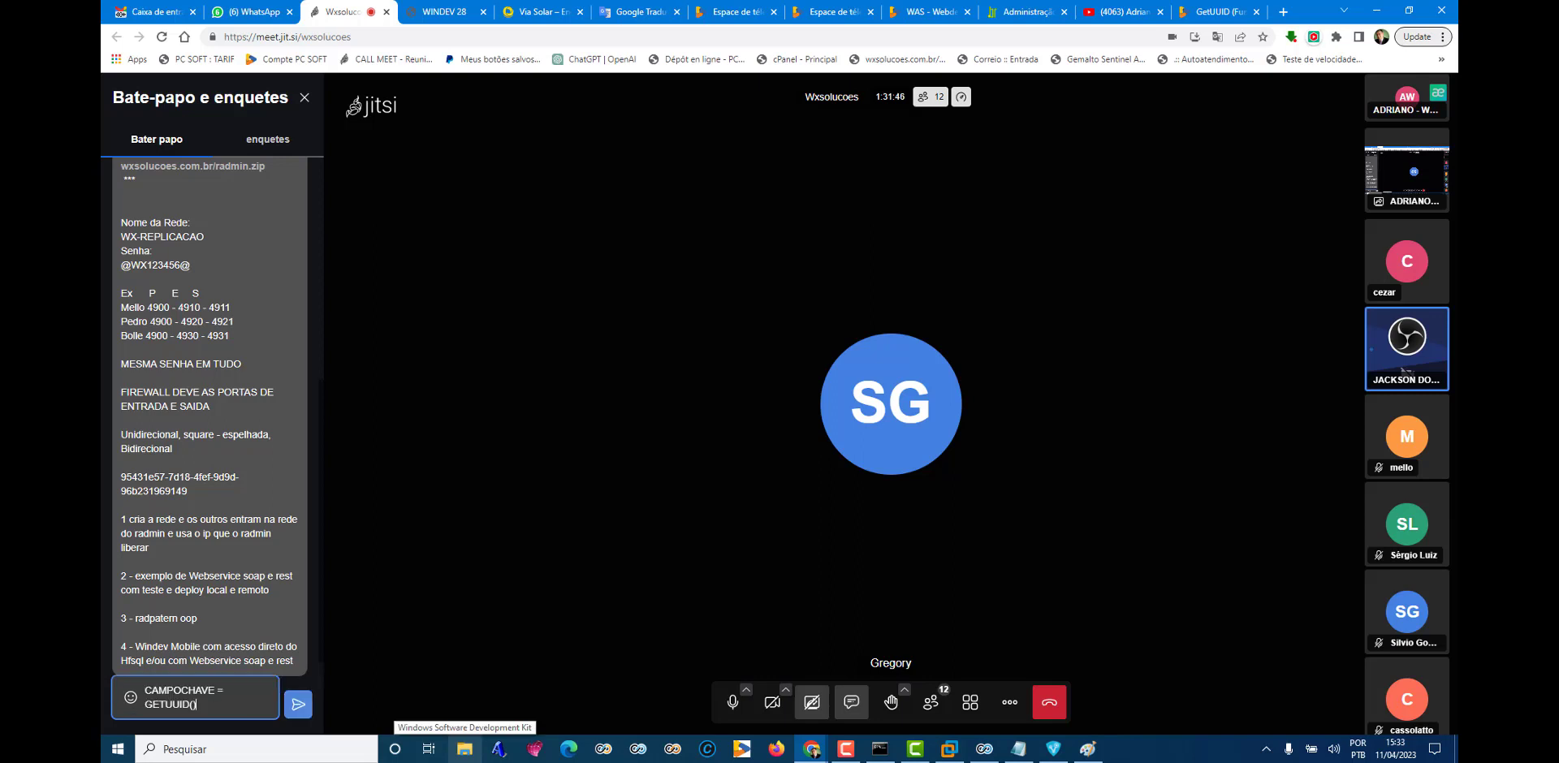
pyautogui.press('Return')
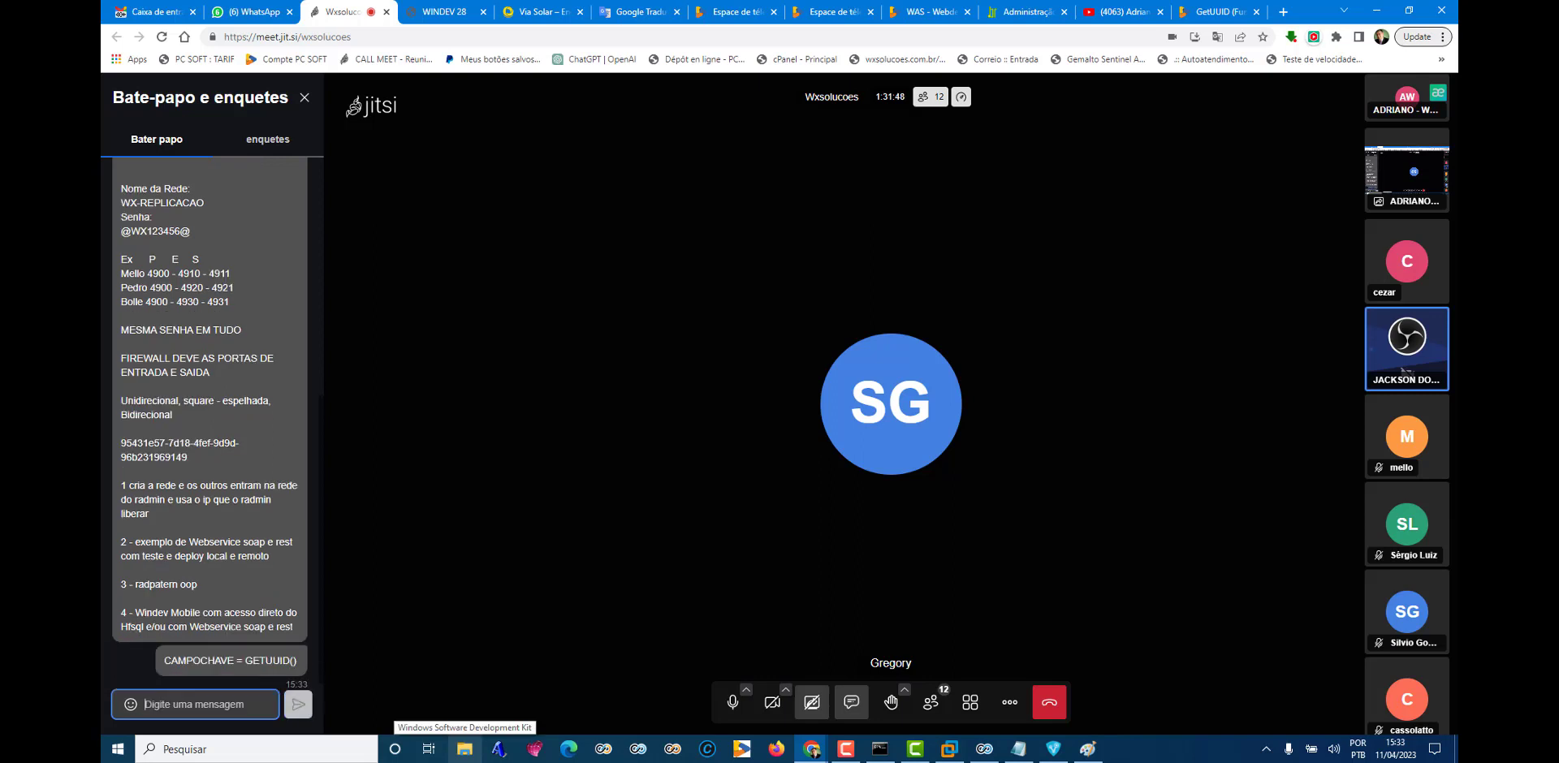
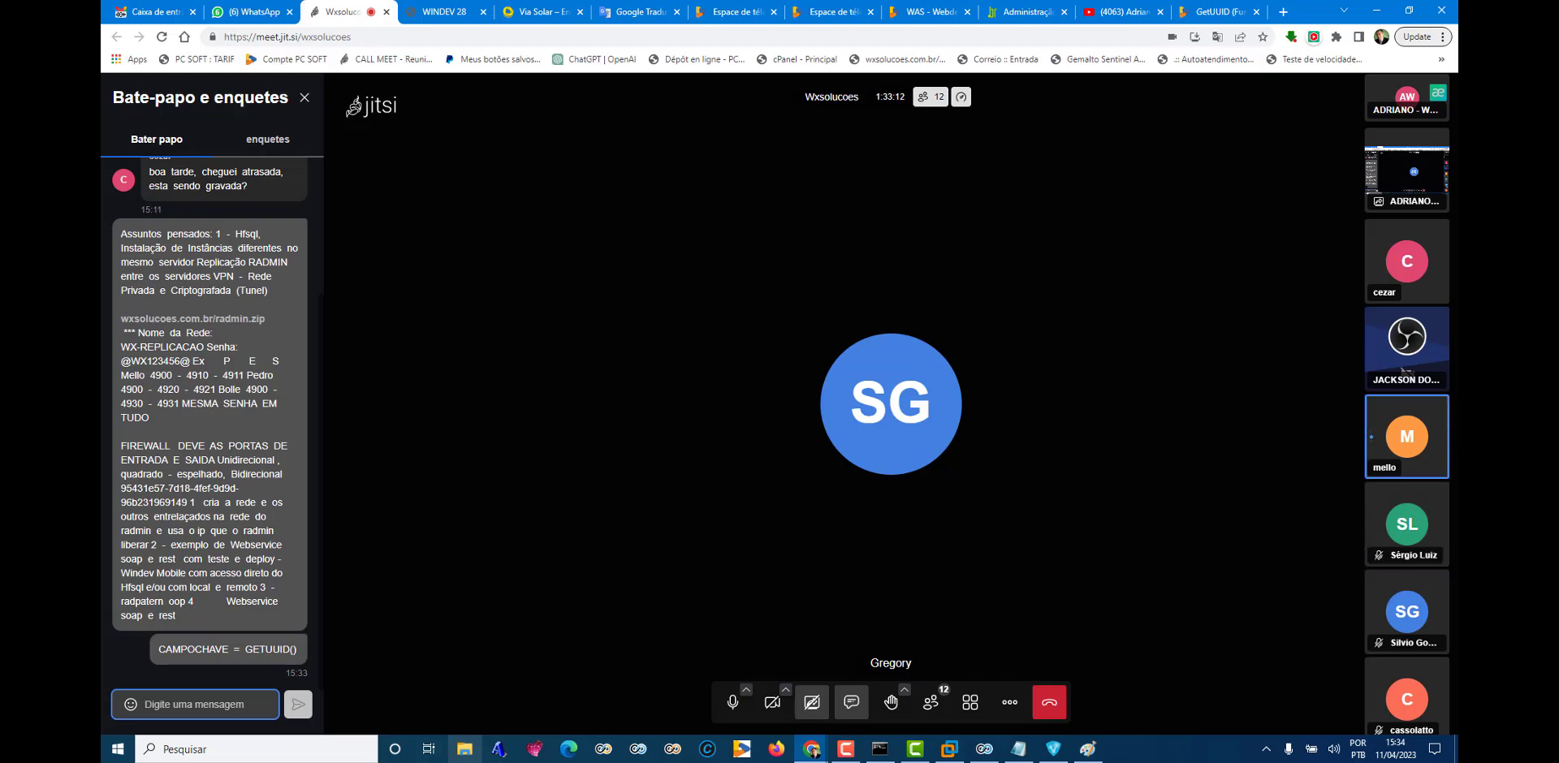
# Switch from the Jitsi meeting to the WhatsApp Web tab.
pyautogui.click(248, 12)
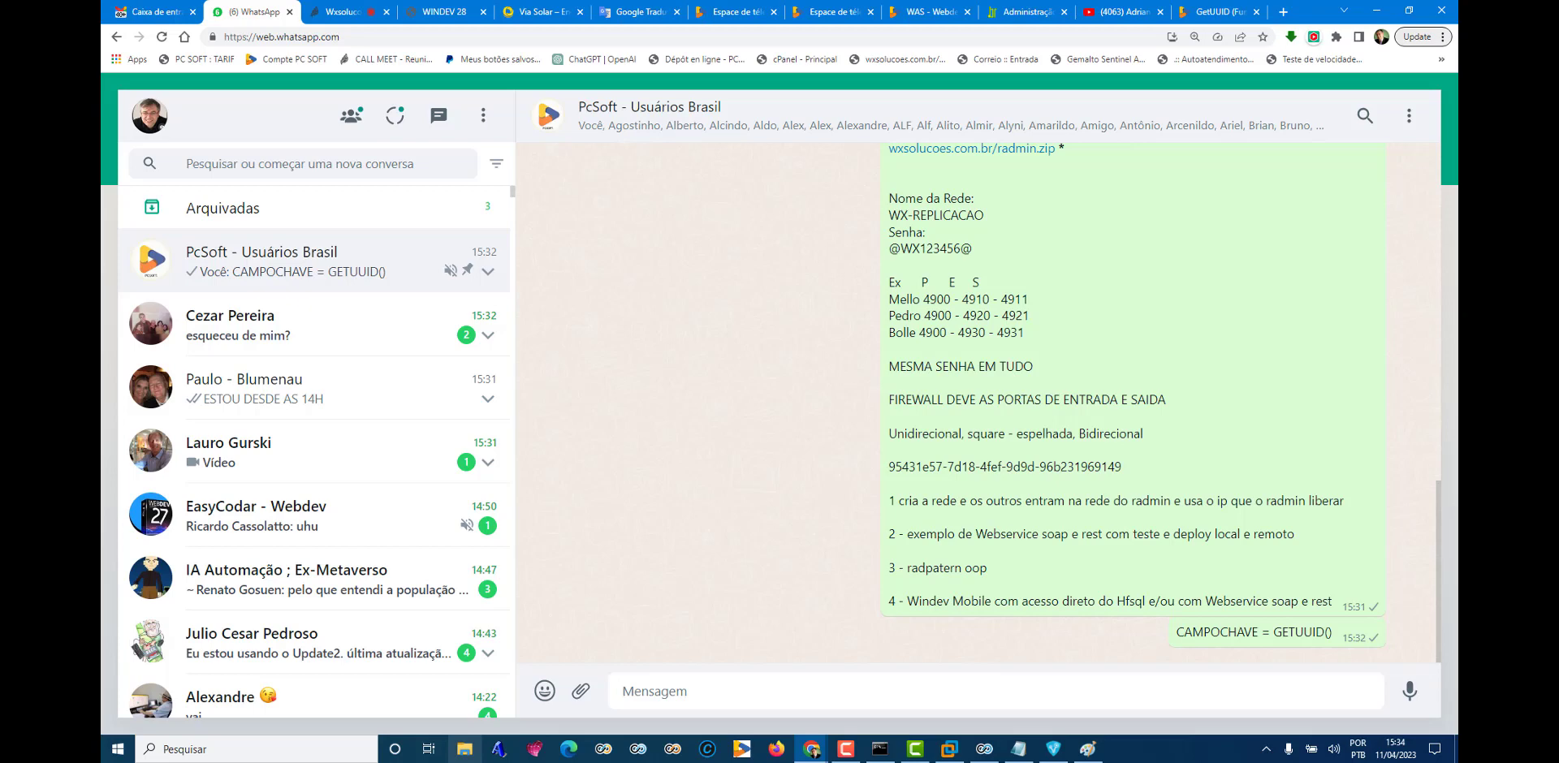
# Reply EM AULA in the contact's unread chat.
pyautogui.click(325, 325)
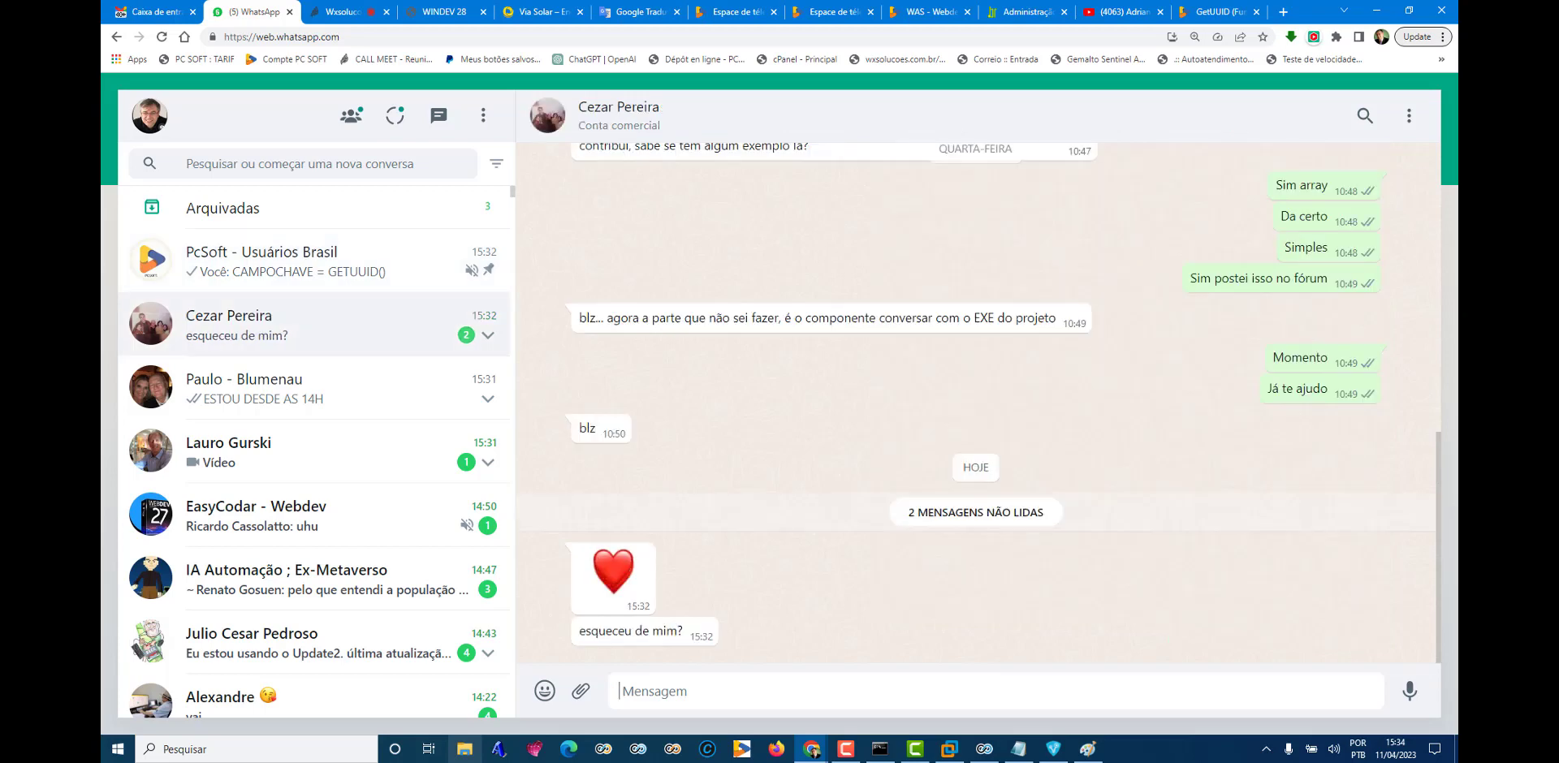
pyautogui.write('EM AULA')
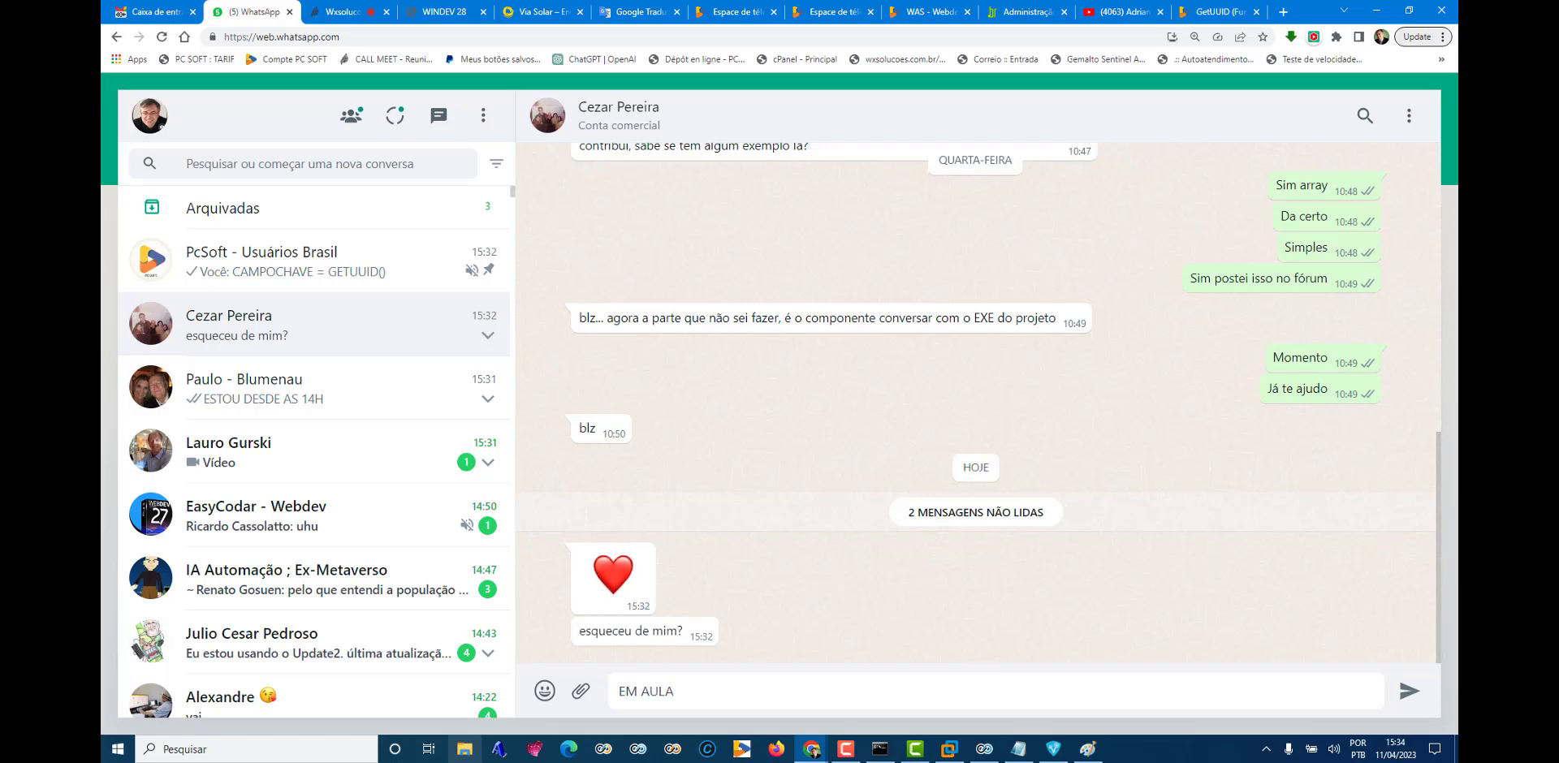
pyautogui.press('Return')
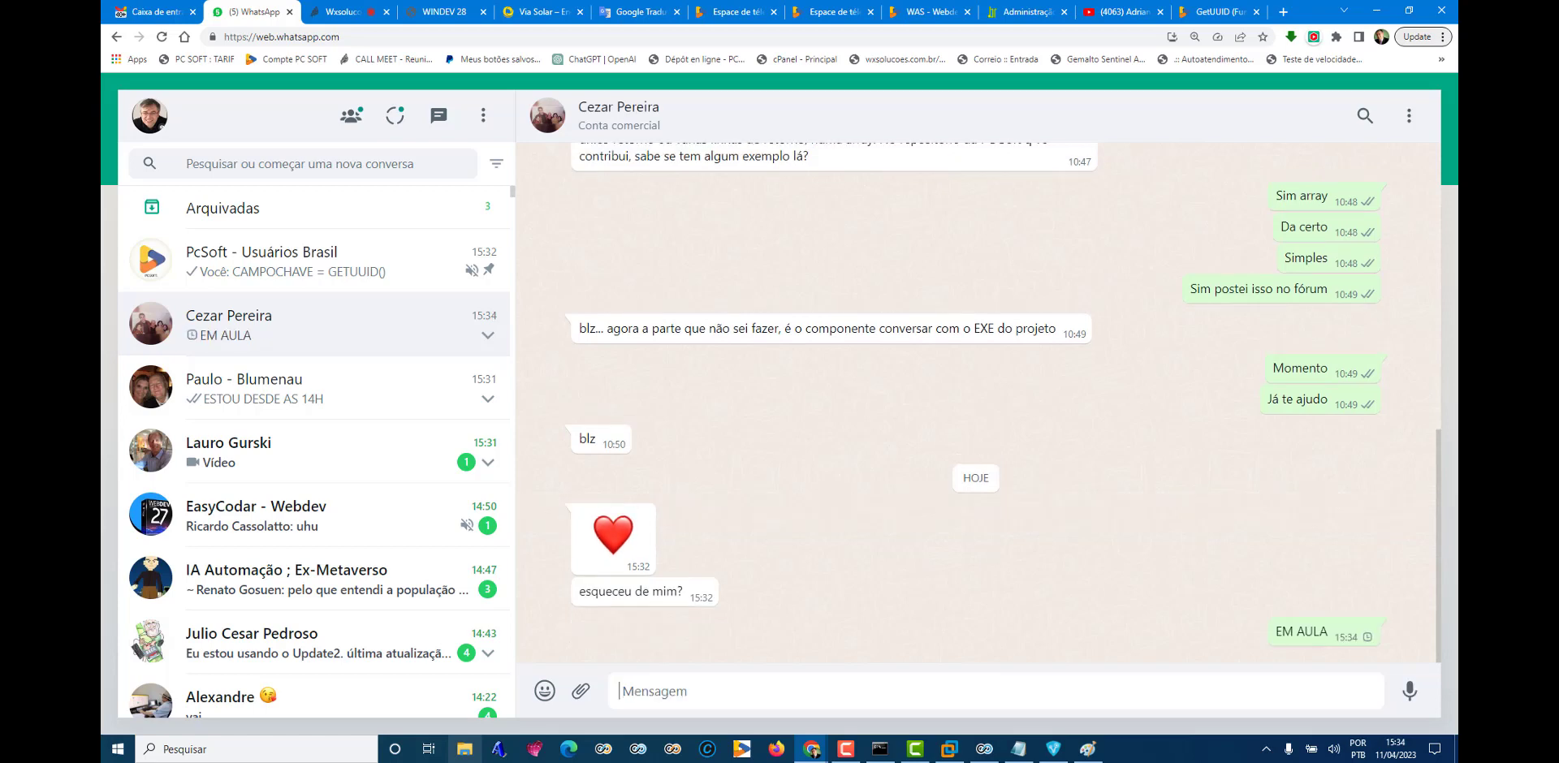
# Open and read two more unread chats further down the list.
pyautogui.scroll(-3, 314, 451)
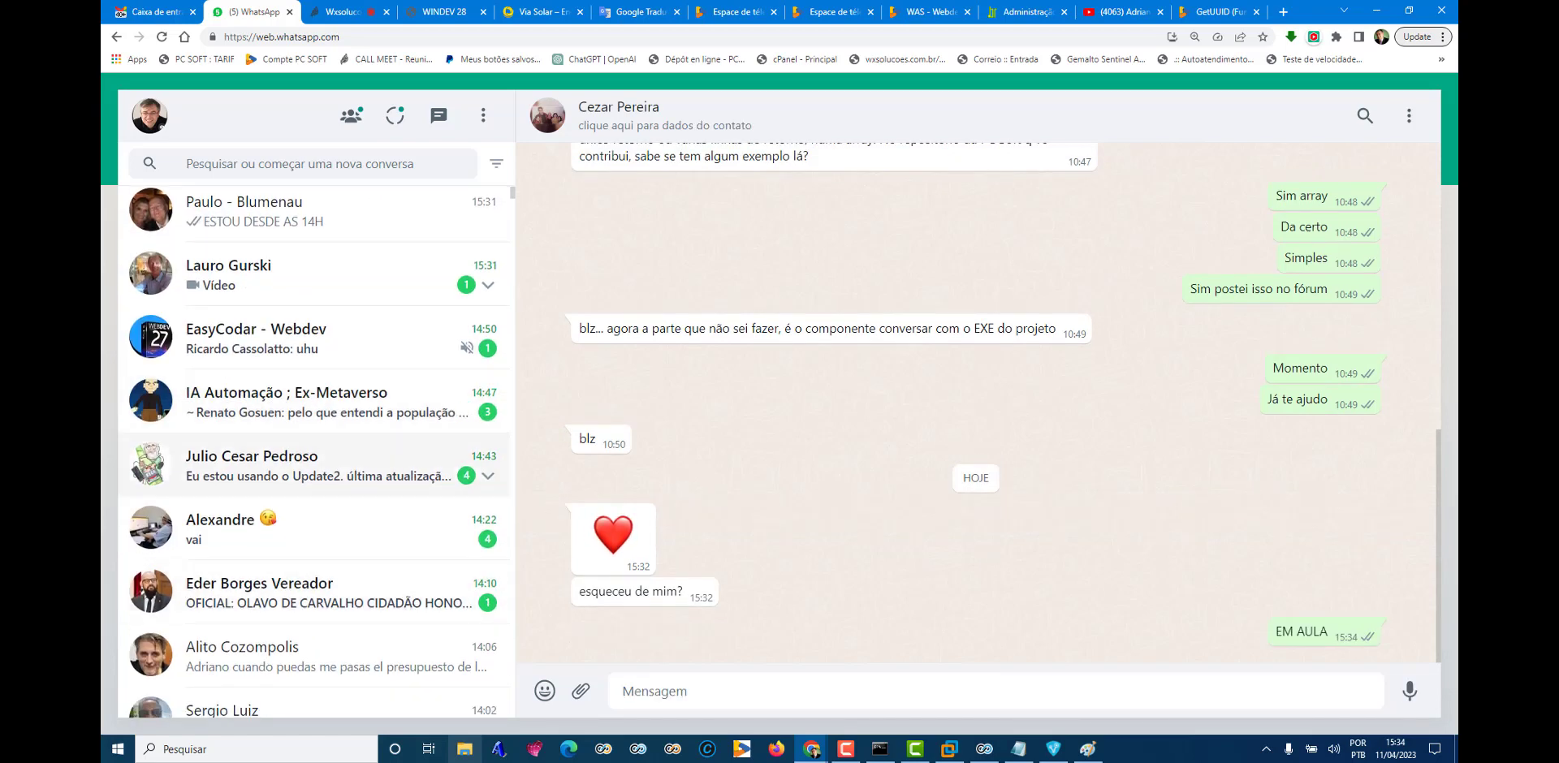
pyautogui.click(317, 464)
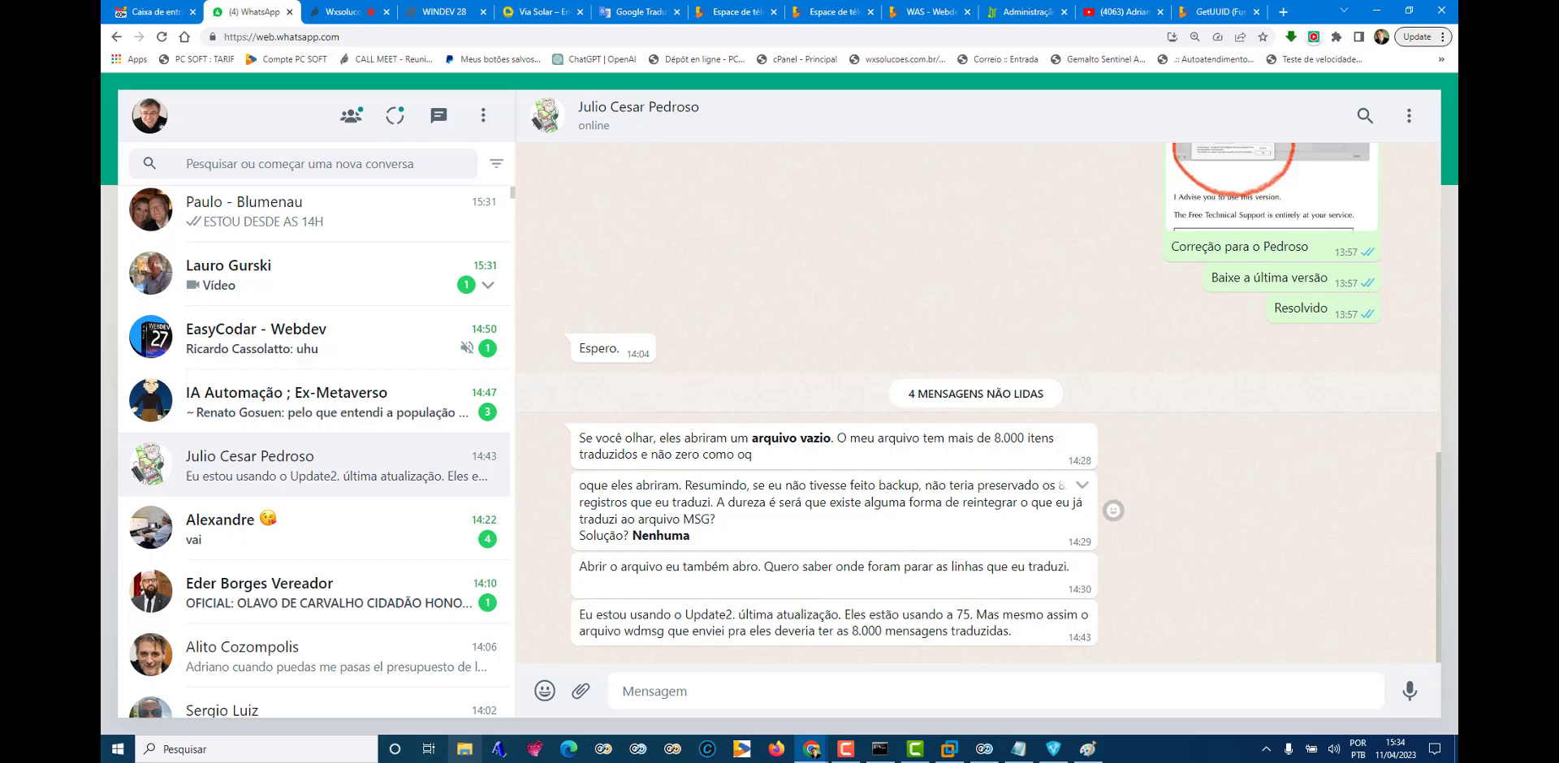
pyautogui.click(325, 527)
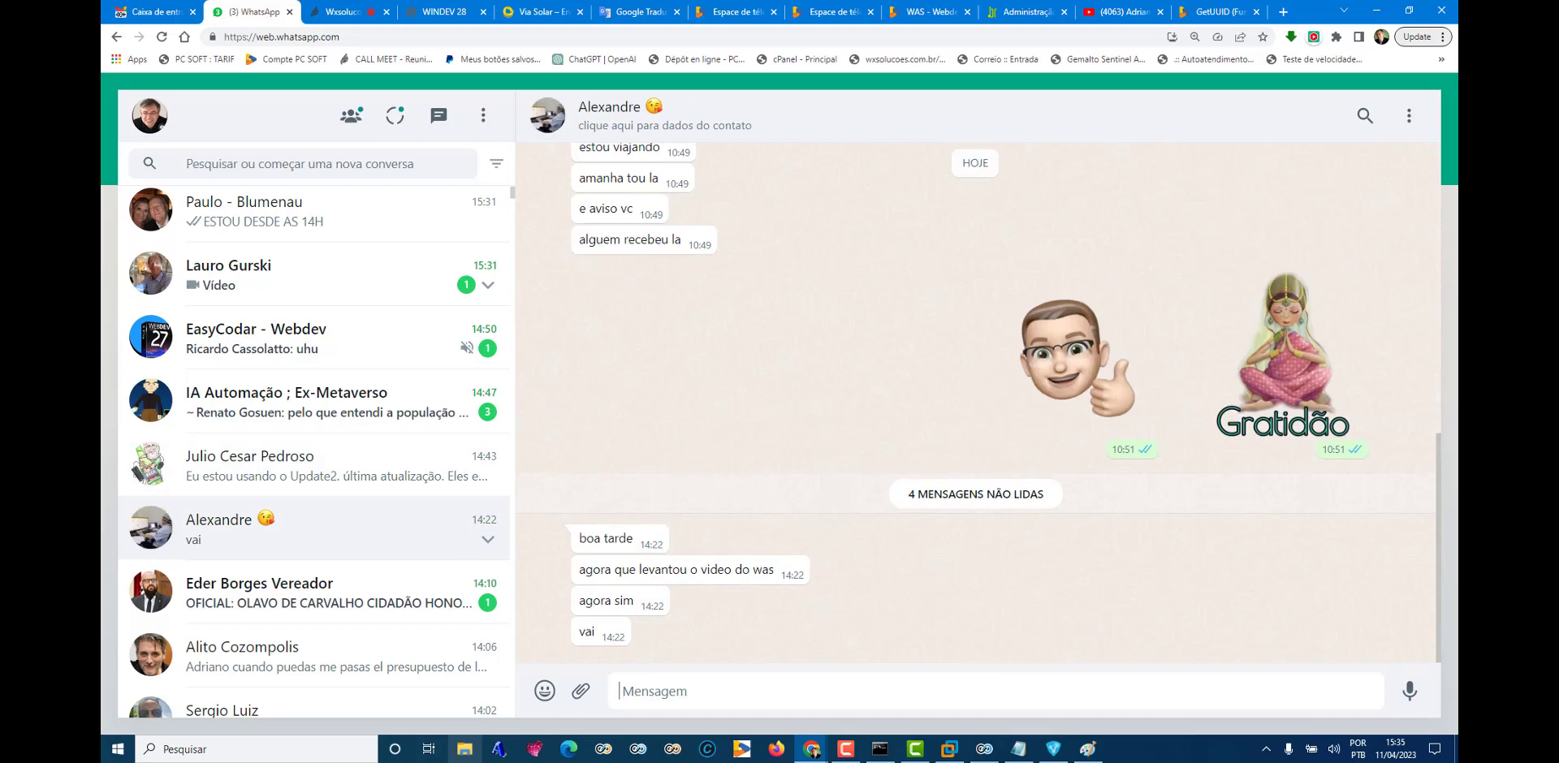
# Go back through the Jitsi meeting tab to the Paint network diagram.
pyautogui.click(341, 11)
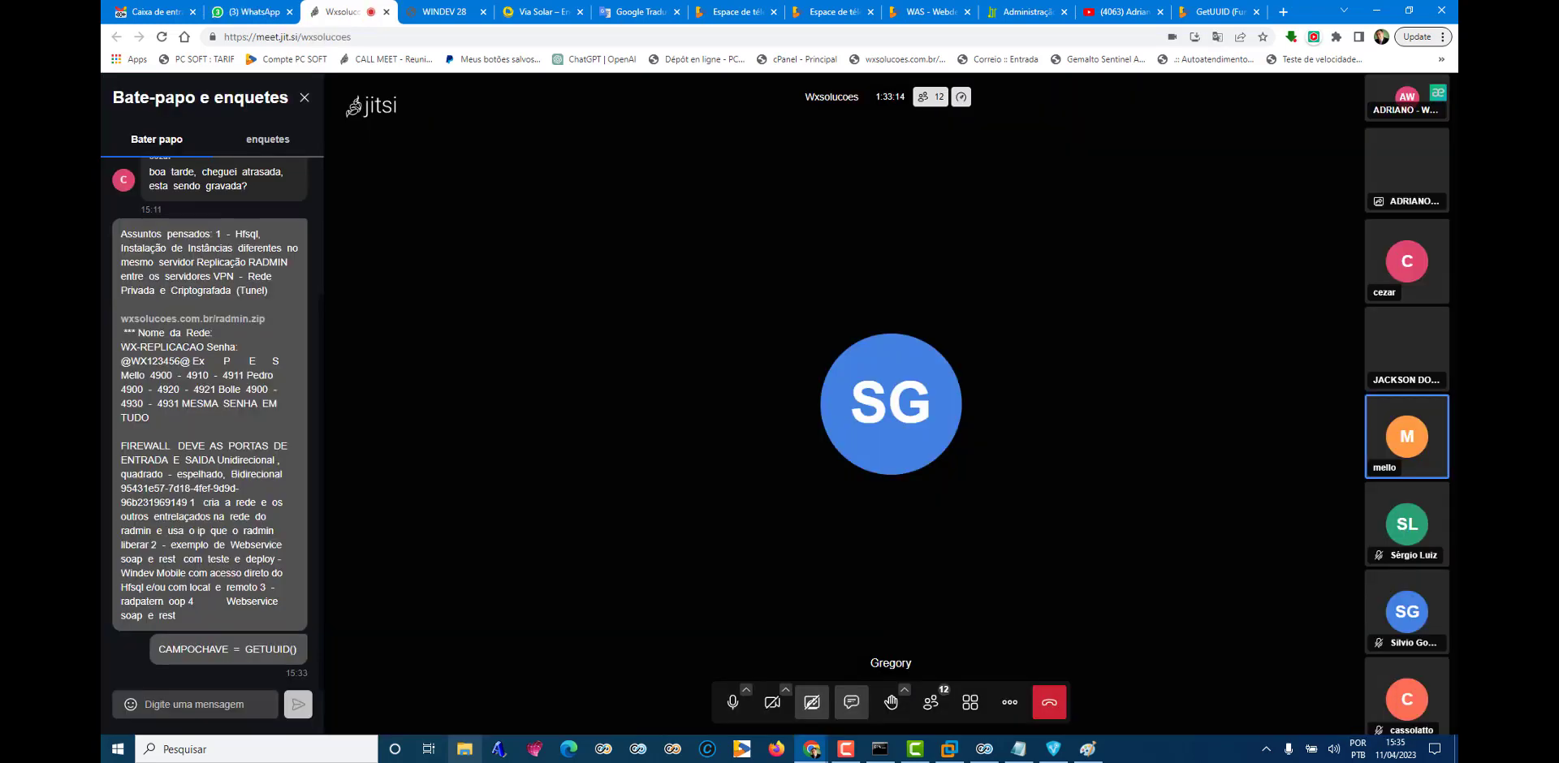
pyautogui.click(146, 704)
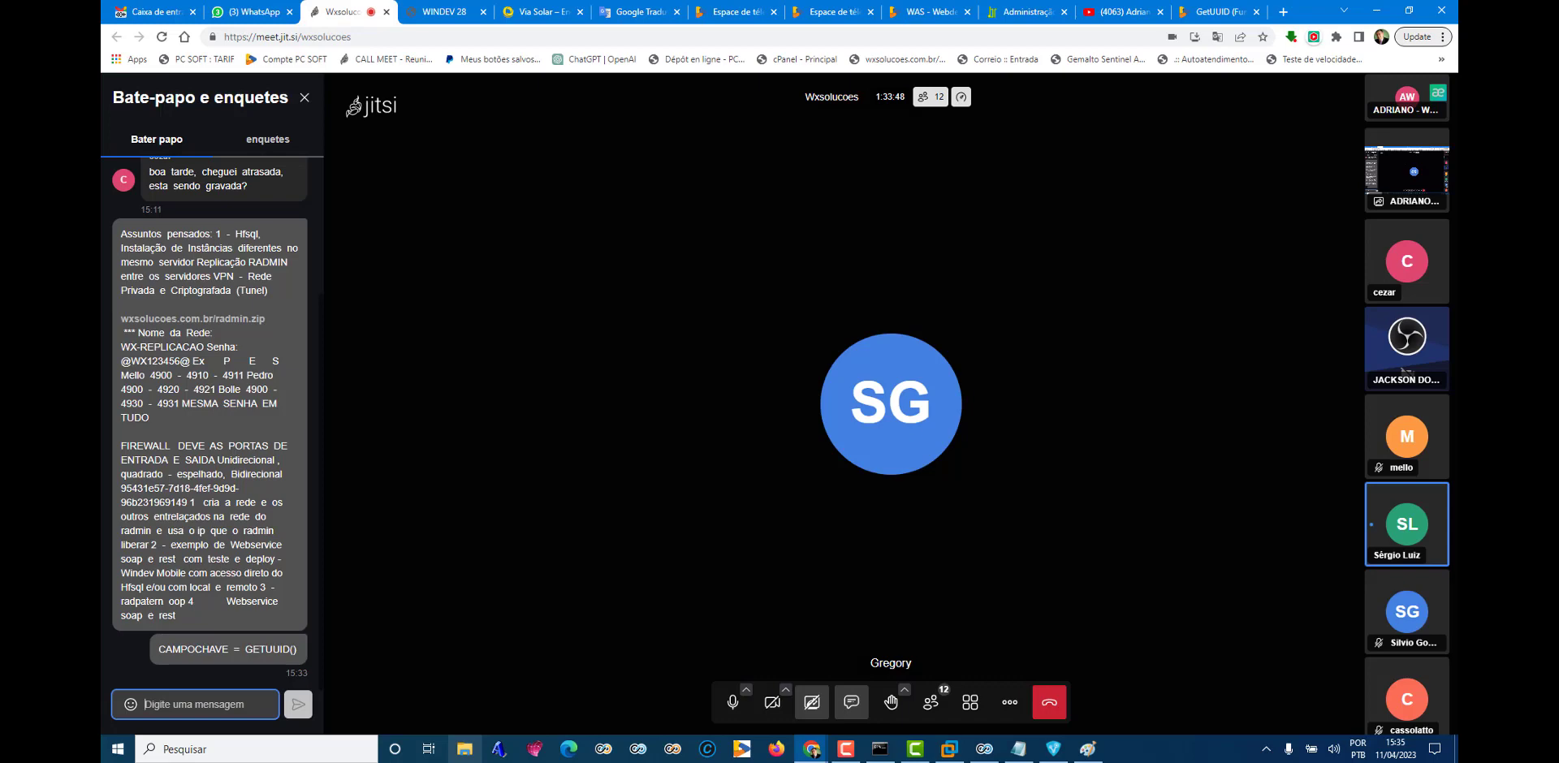
pyautogui.click(1086, 748)
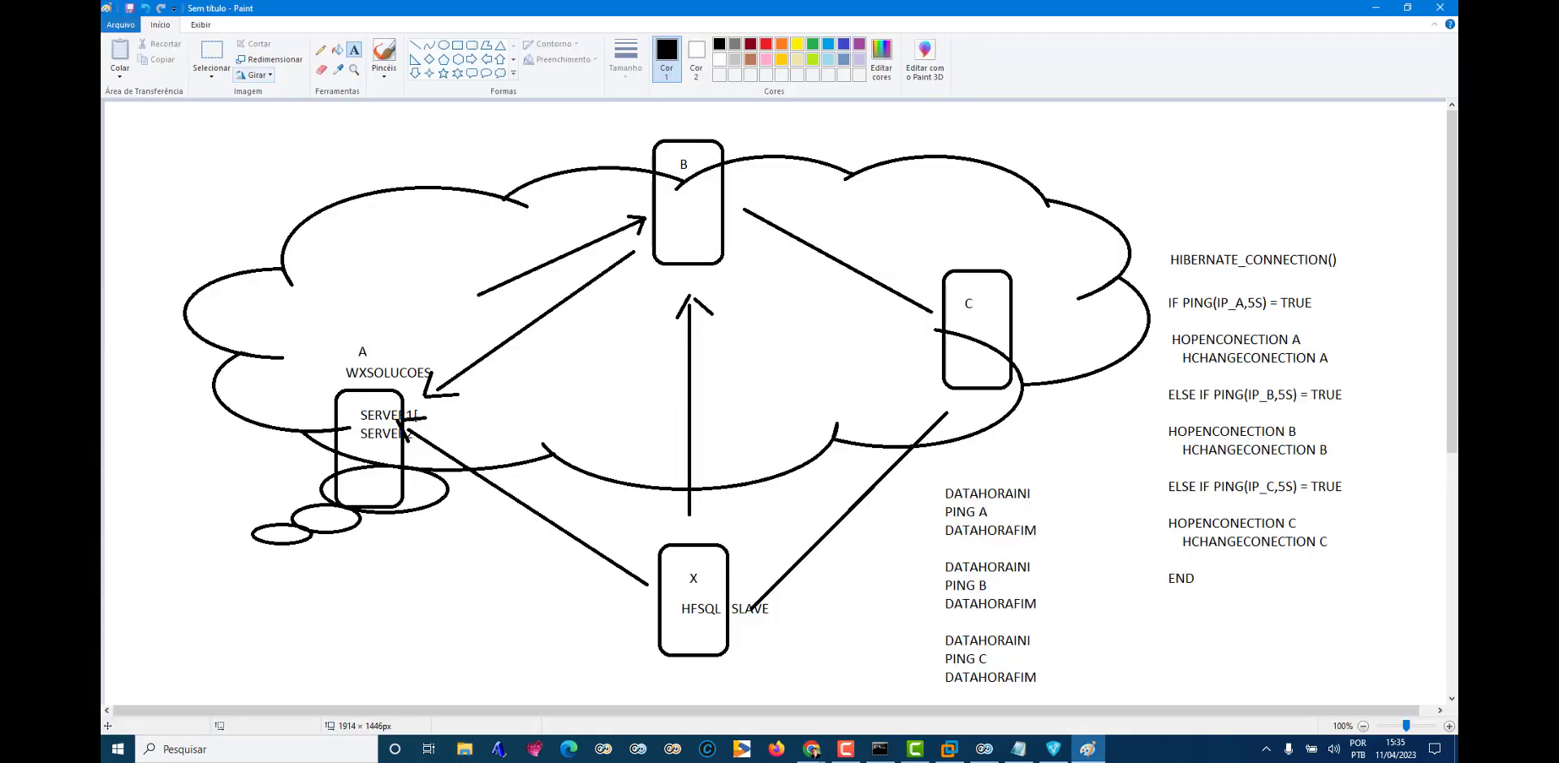
# Start a new image with Arquivo > Novo, choosing Não Salvar for the old diagram.
pyautogui.click(121, 24)
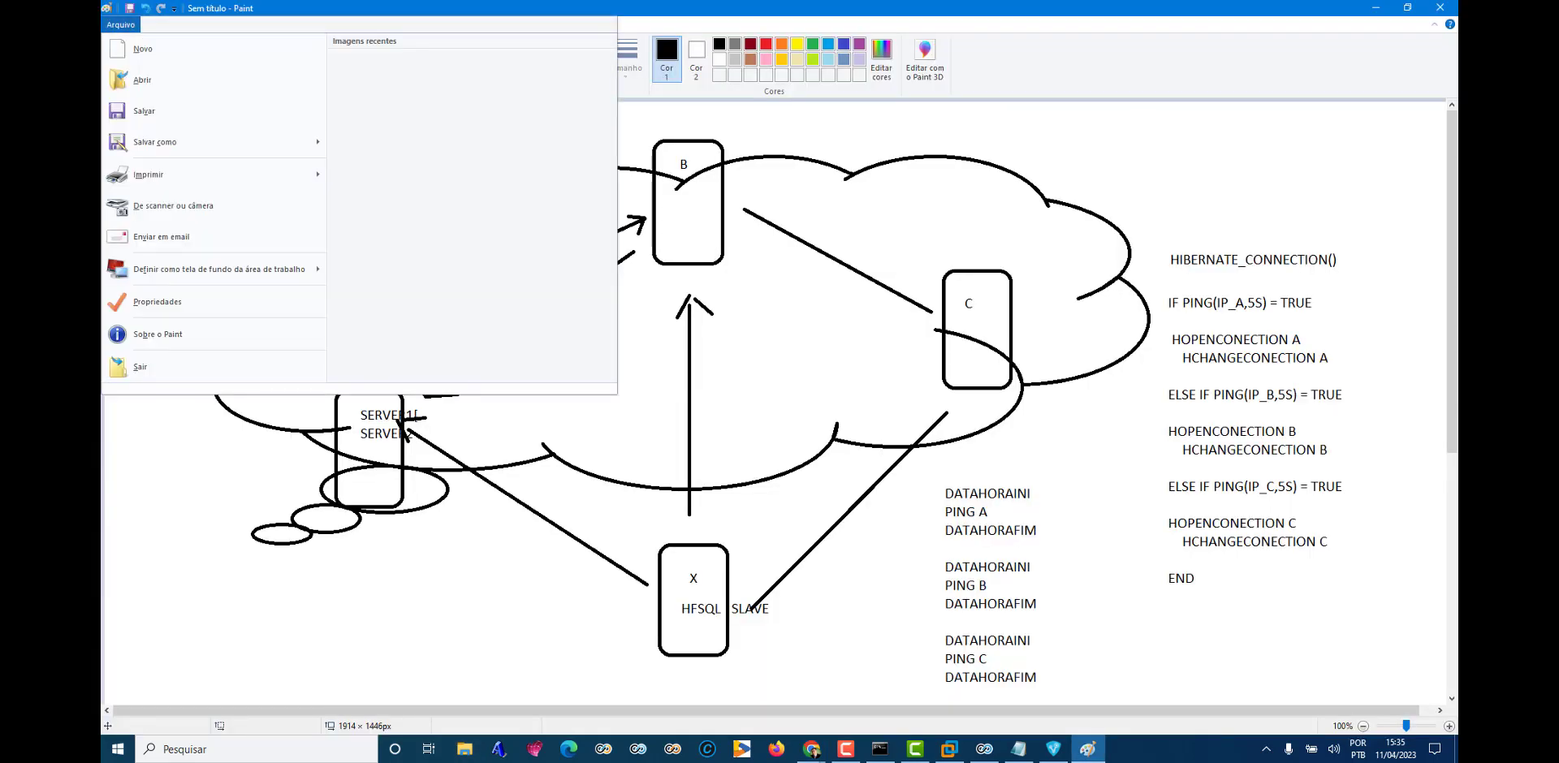
pyautogui.click(143, 49)
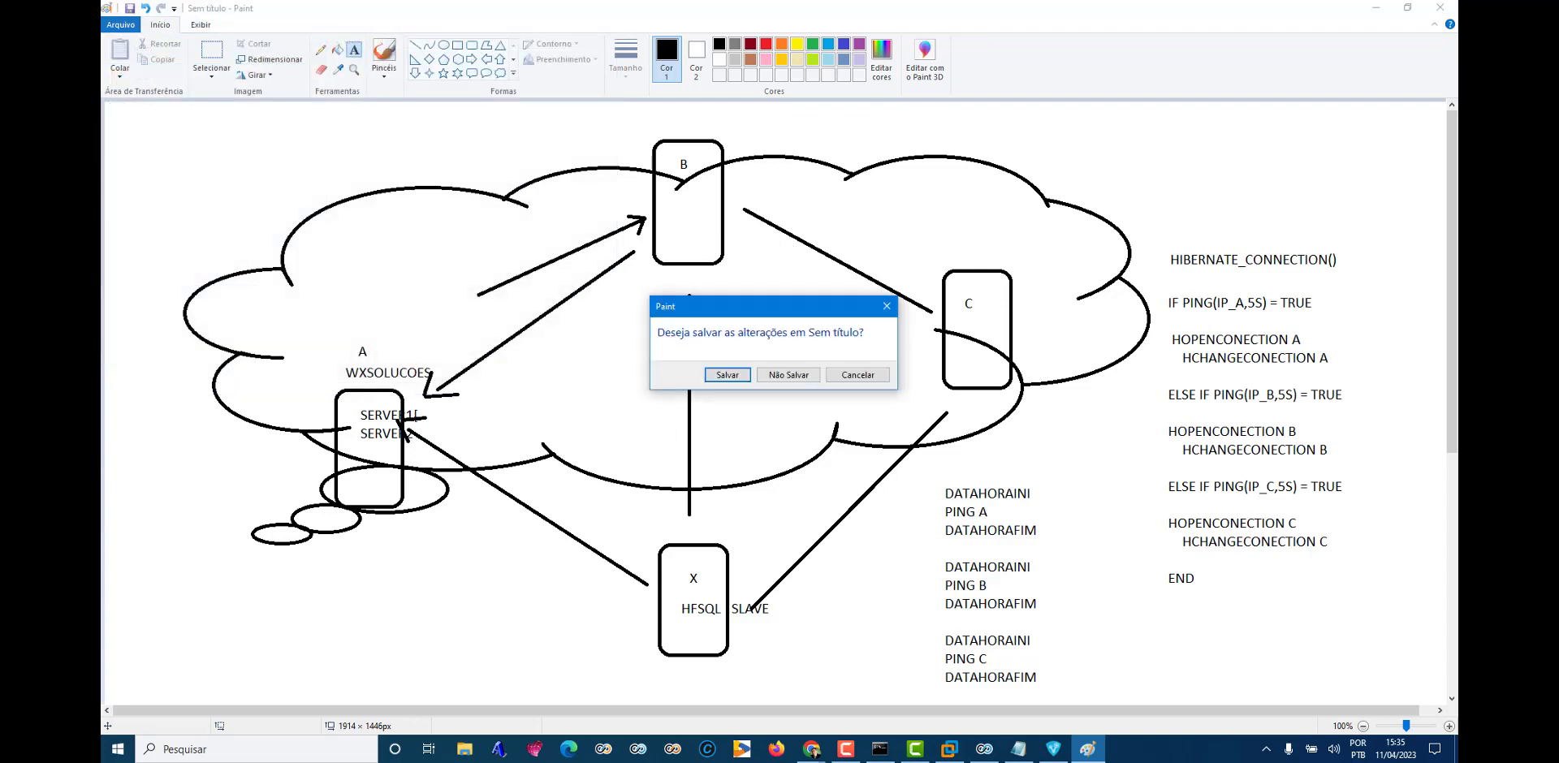
pyautogui.click(788, 374)
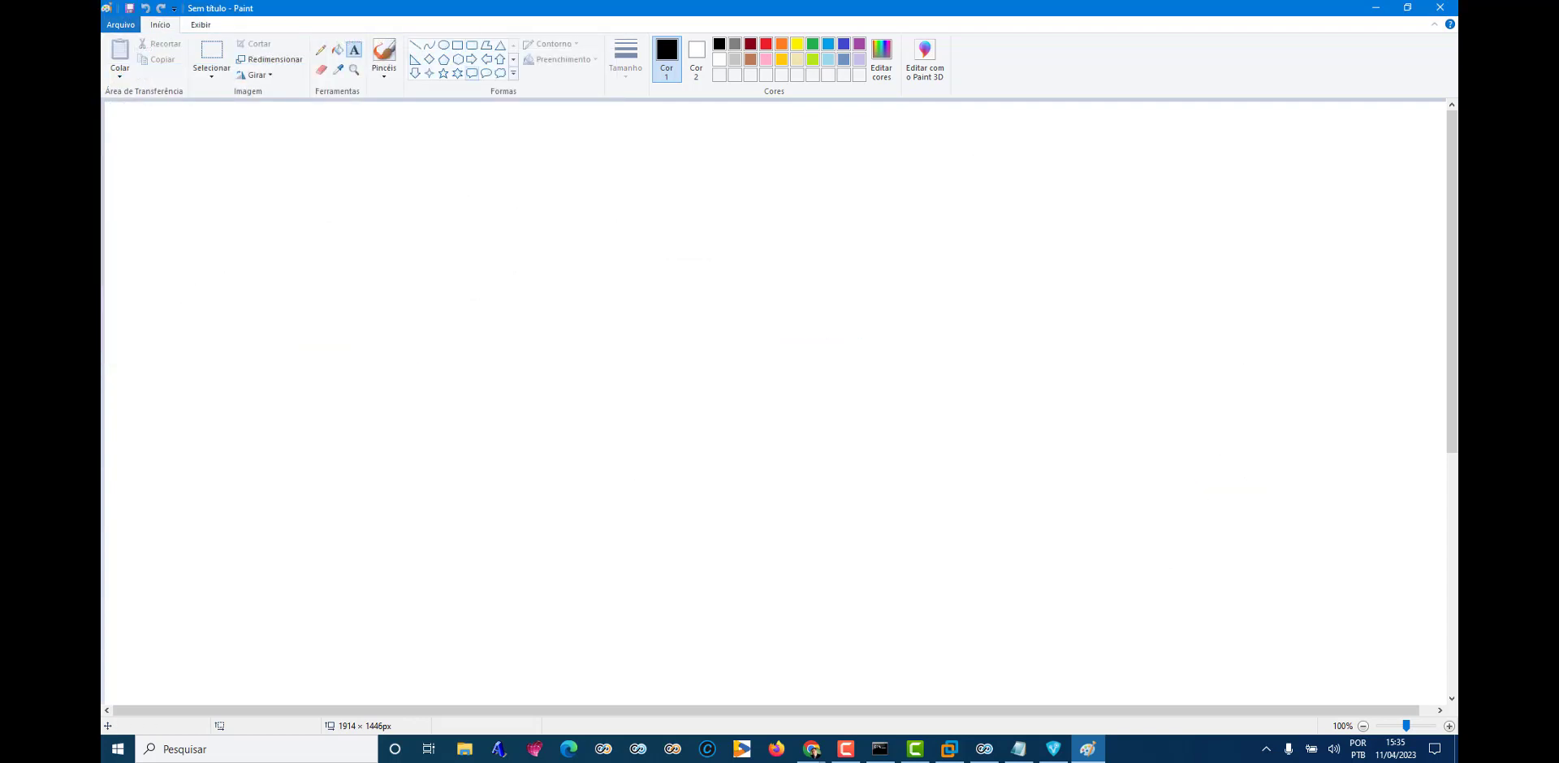
# Draw the rounded server box near the top centre of the canvas.
pyautogui.click(457, 45)
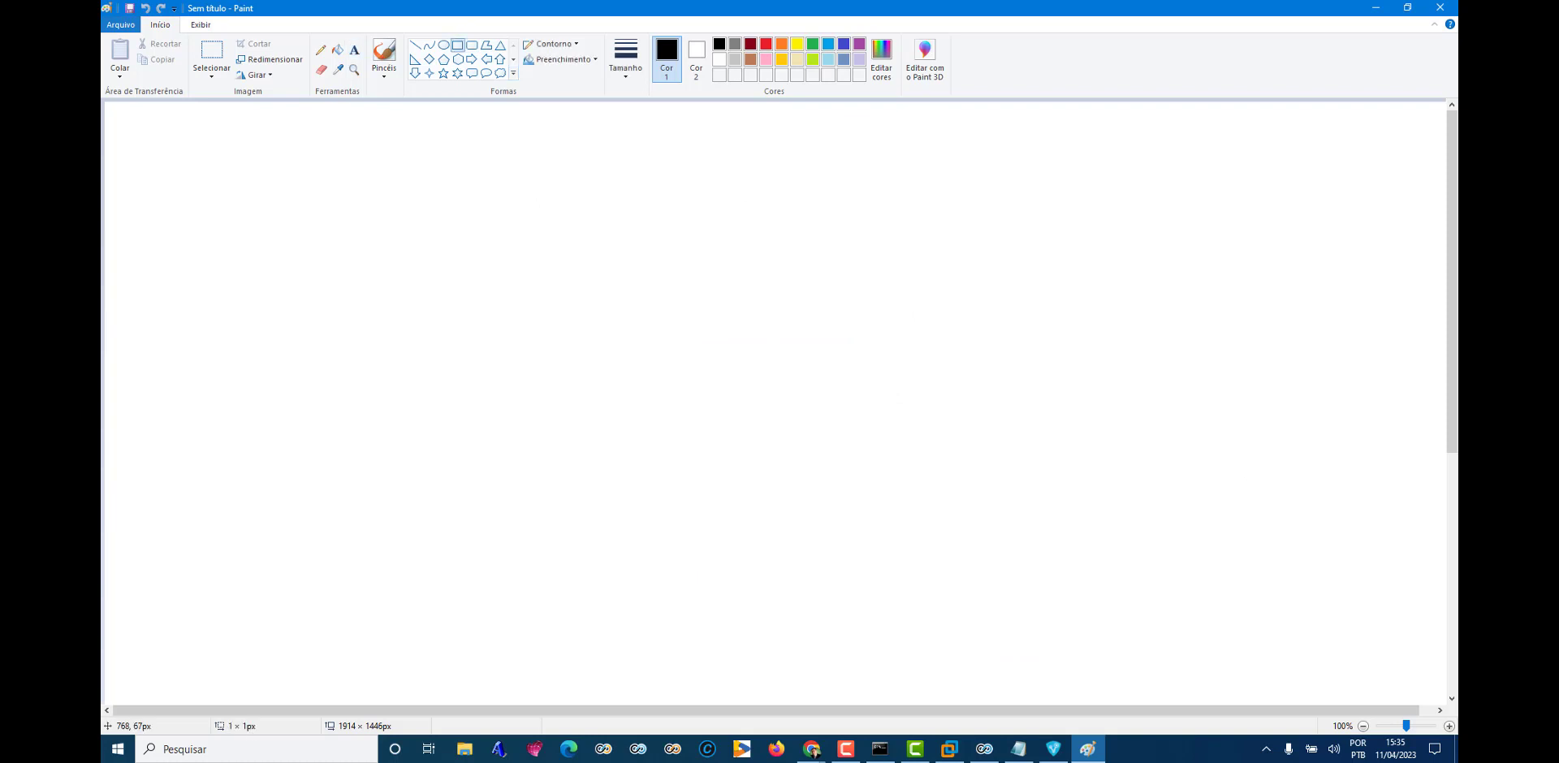
pyautogui.moveTo(655, 168); pyautogui.dragTo(707, 280)
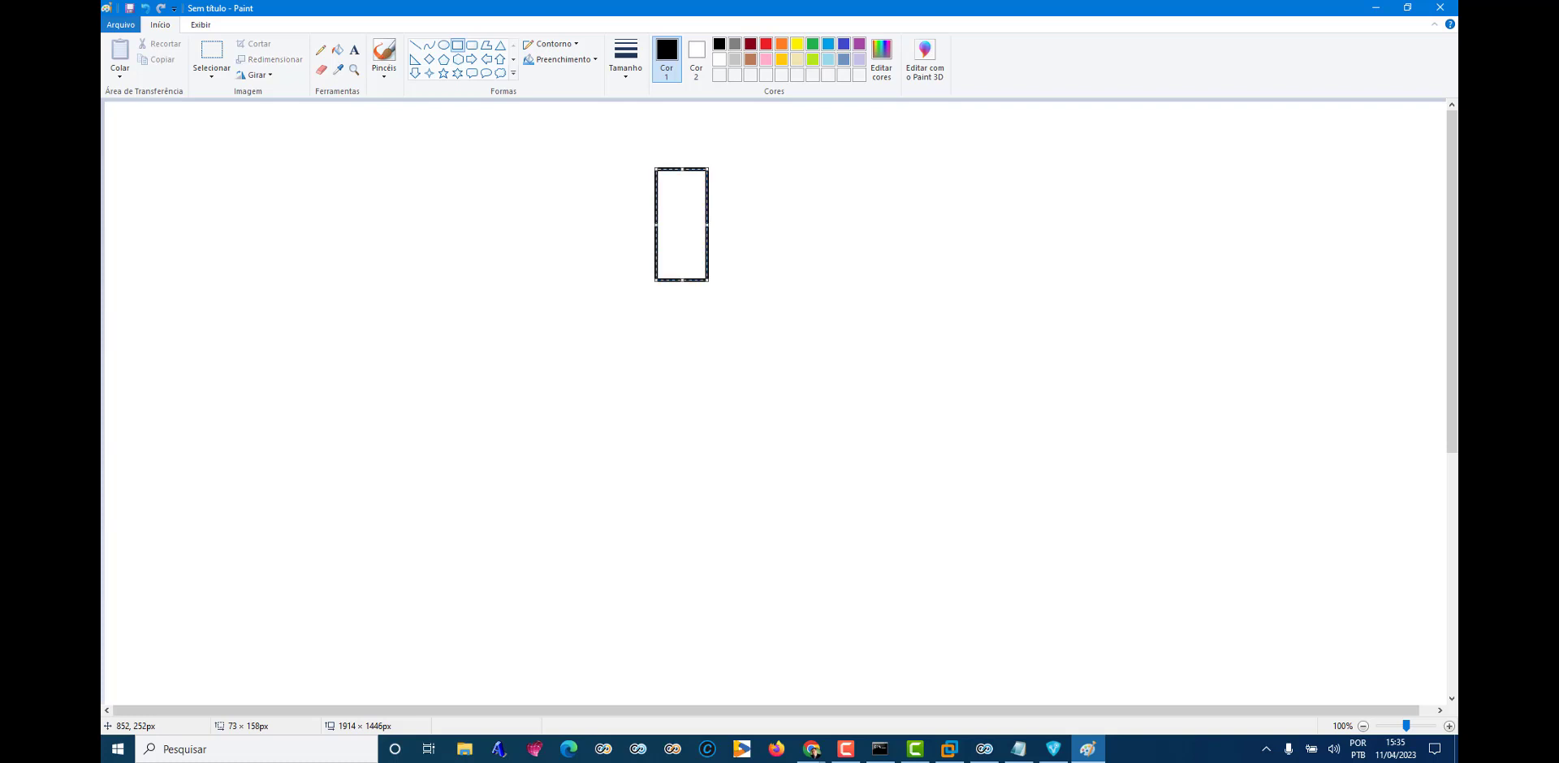
pyautogui.hotkey('ctrl', 'z')
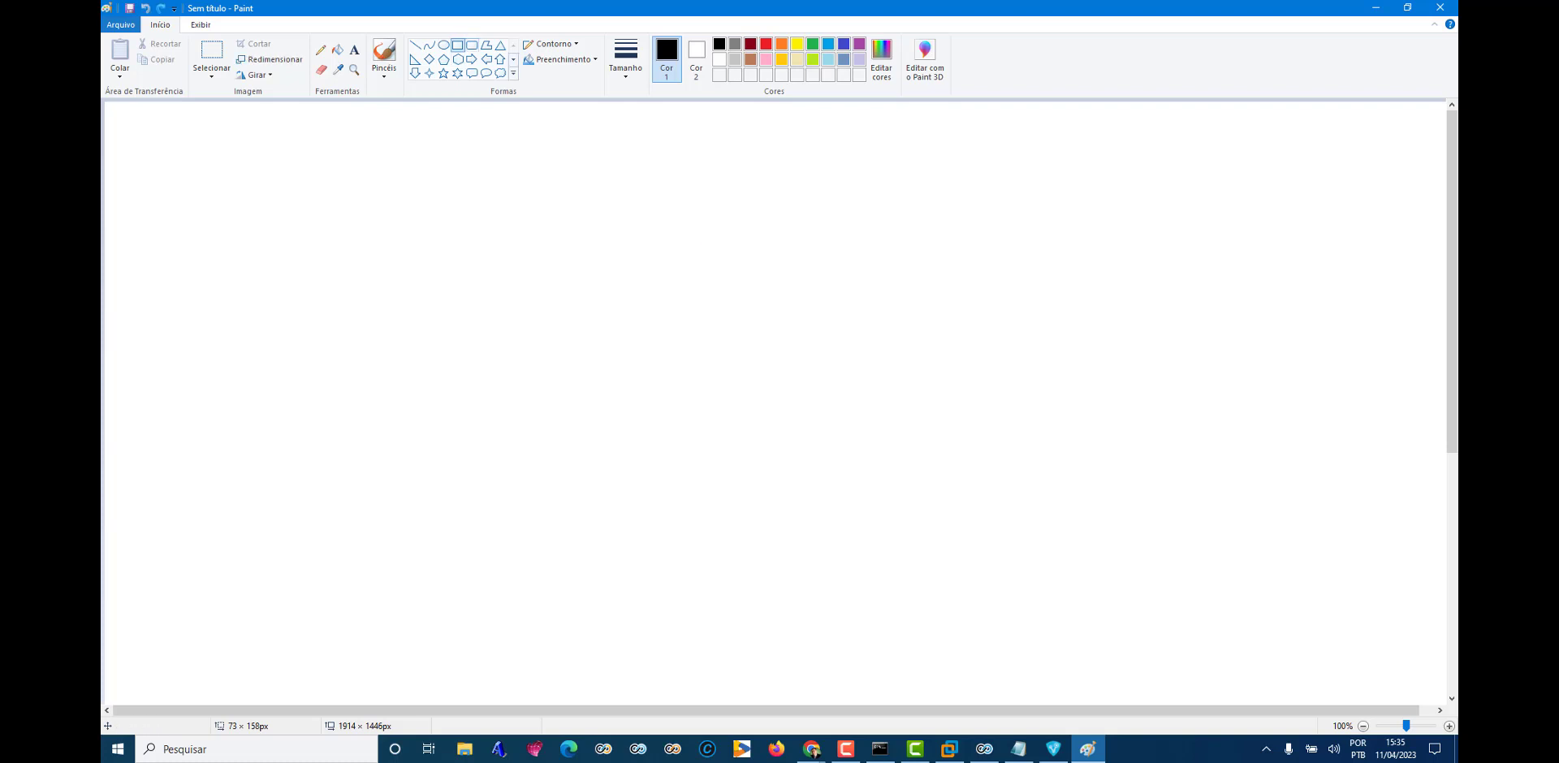
pyautogui.click(472, 45)
pyautogui.moveTo(599, 118); pyautogui.dragTo(675, 240)
pyautogui.click(608, 358)
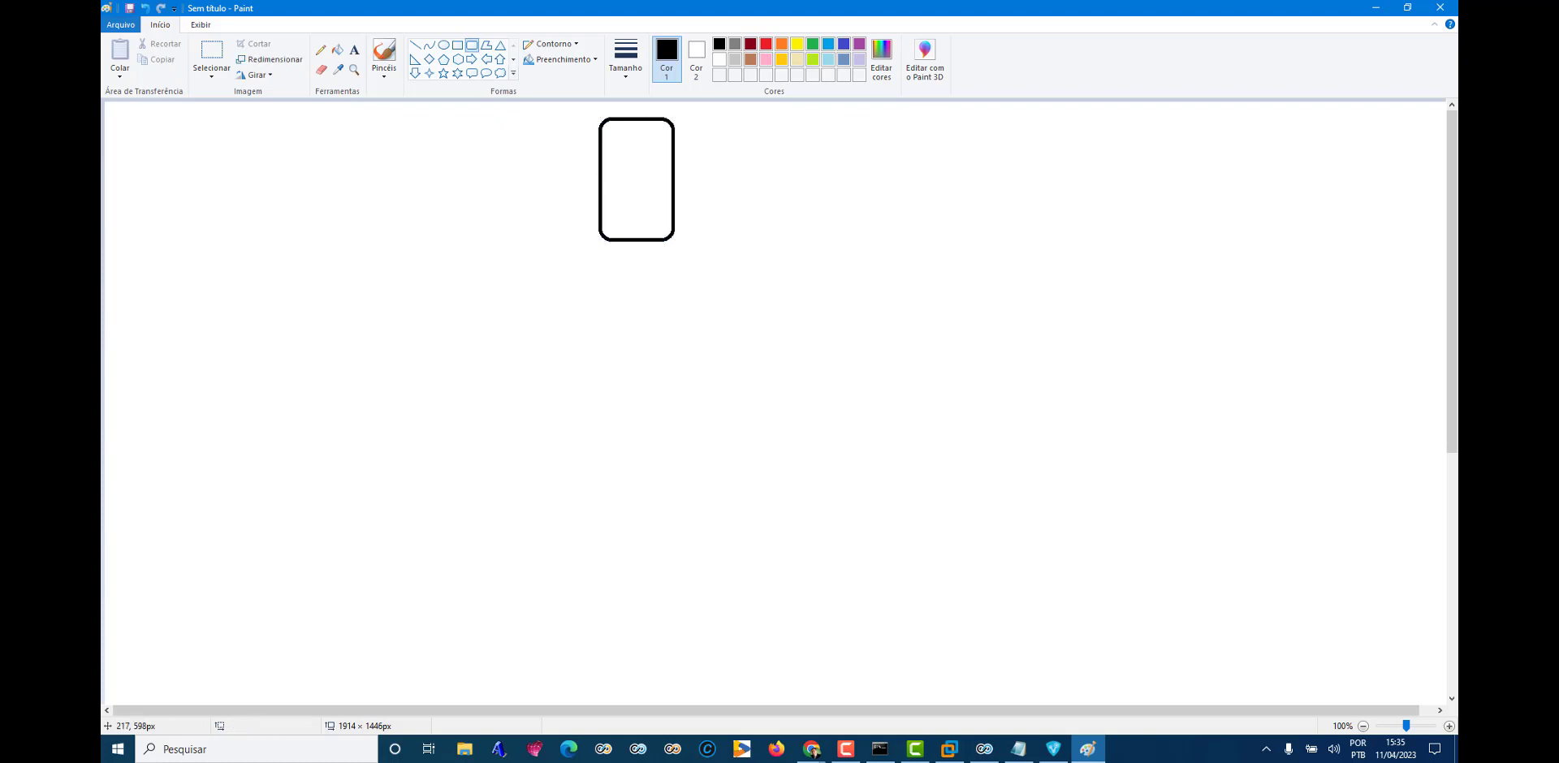
pyautogui.scroll(-3, 281, 587)
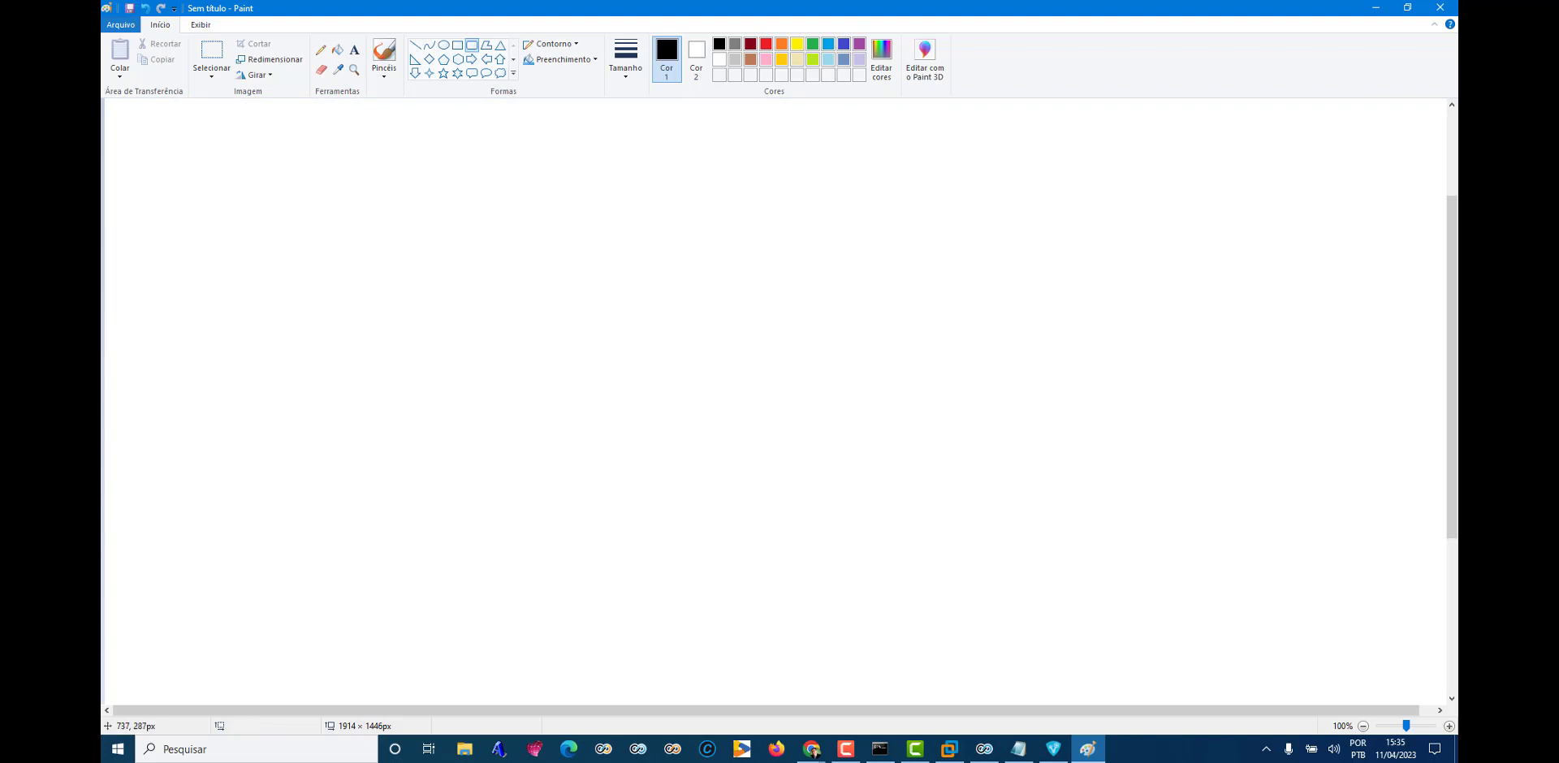
pyautogui.moveTo(614, 115); pyautogui.dragTo(683, 225)
pyautogui.click(505, 390)
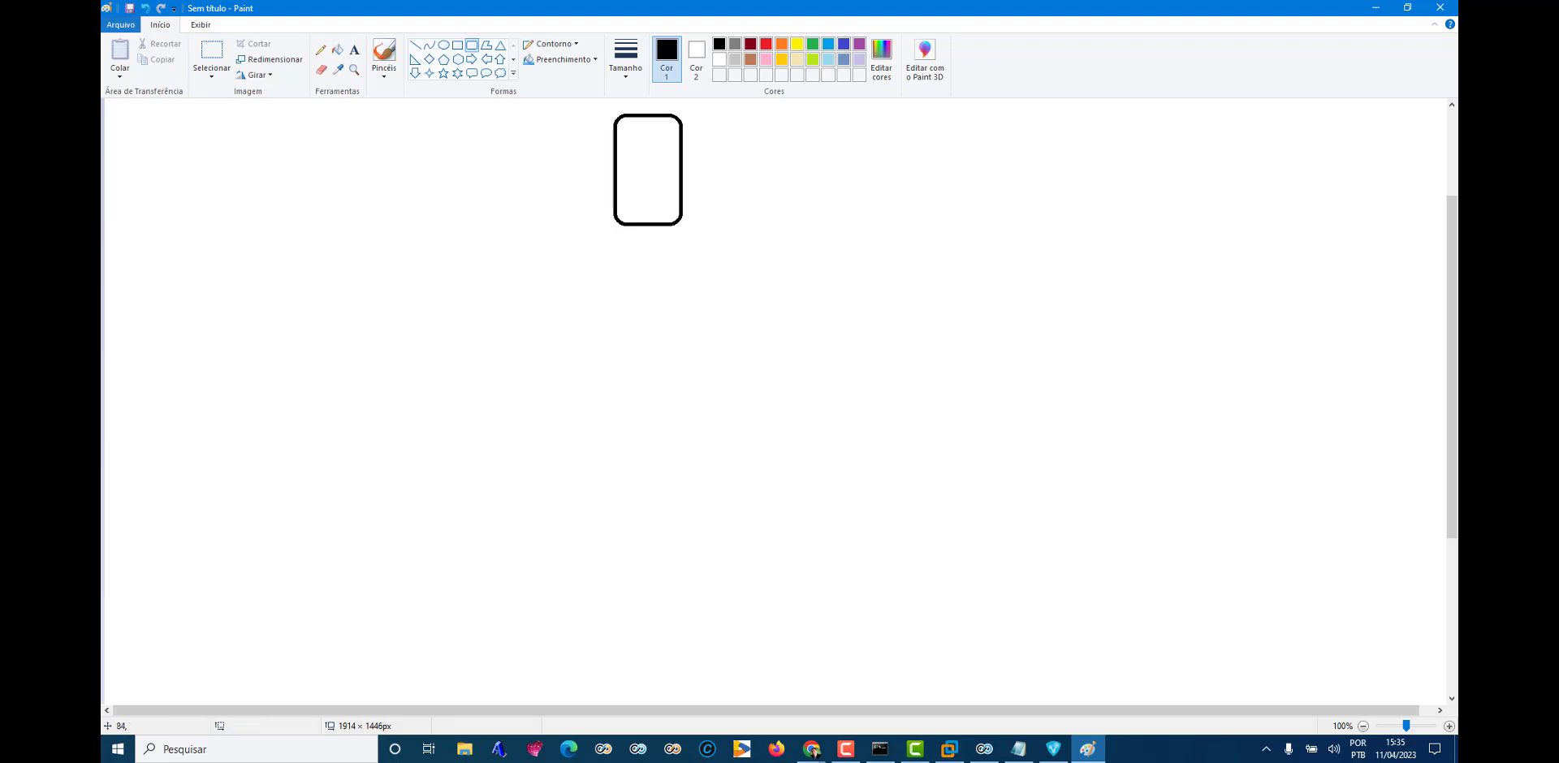
# Draw three rounded boxes in a row along the bottom, undoing stray shapes.
pyautogui.moveTo(141, 510); pyautogui.dragTo(201, 632)
pyautogui.click(331, 577)
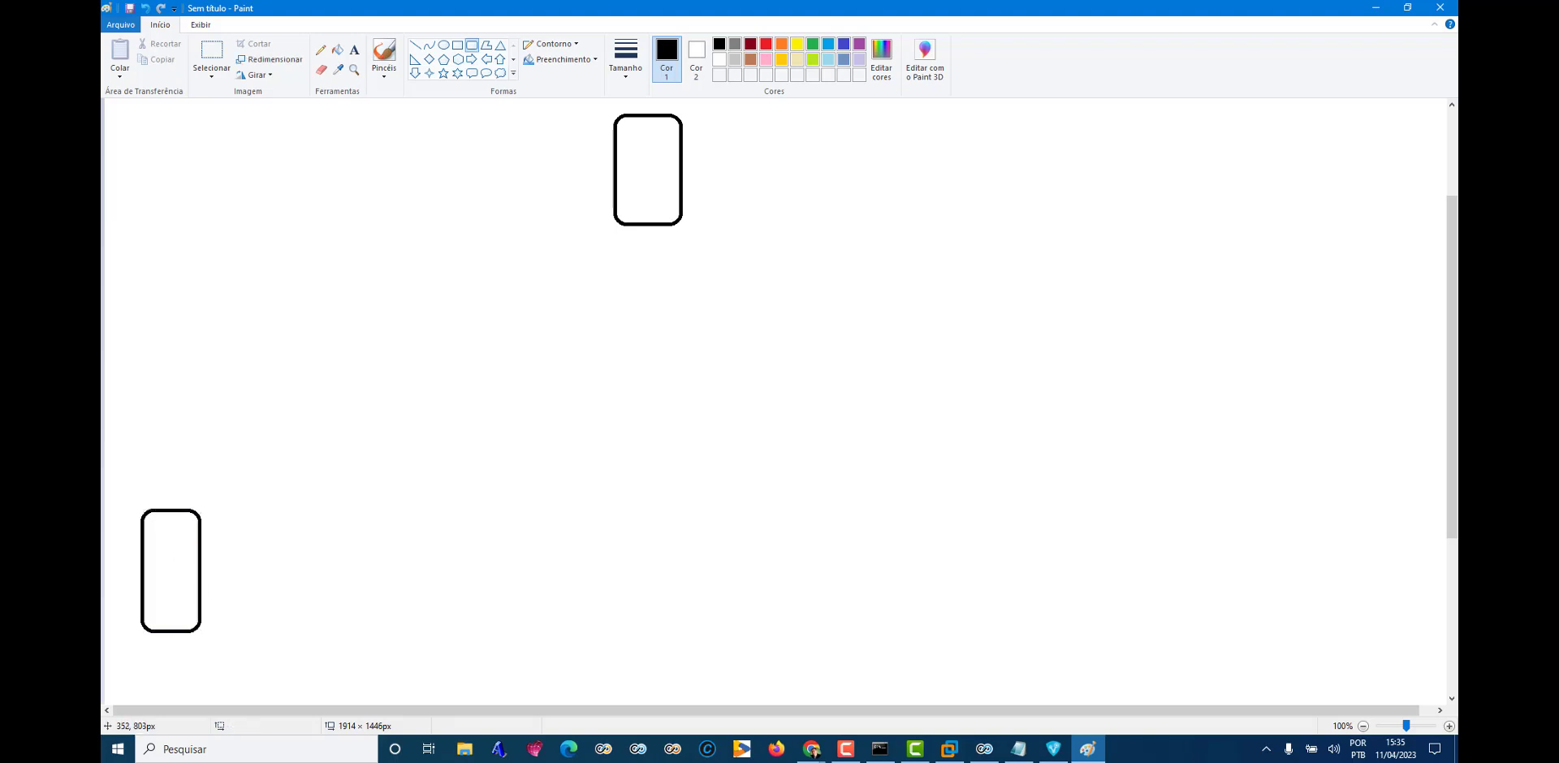
pyautogui.moveTo(370, 538); pyautogui.dragTo(373, 543)
pyautogui.press('Escape')
pyautogui.hotkey('ctrl', 'z')
pyautogui.moveTo(339, 507); pyautogui.dragTo(398, 636)
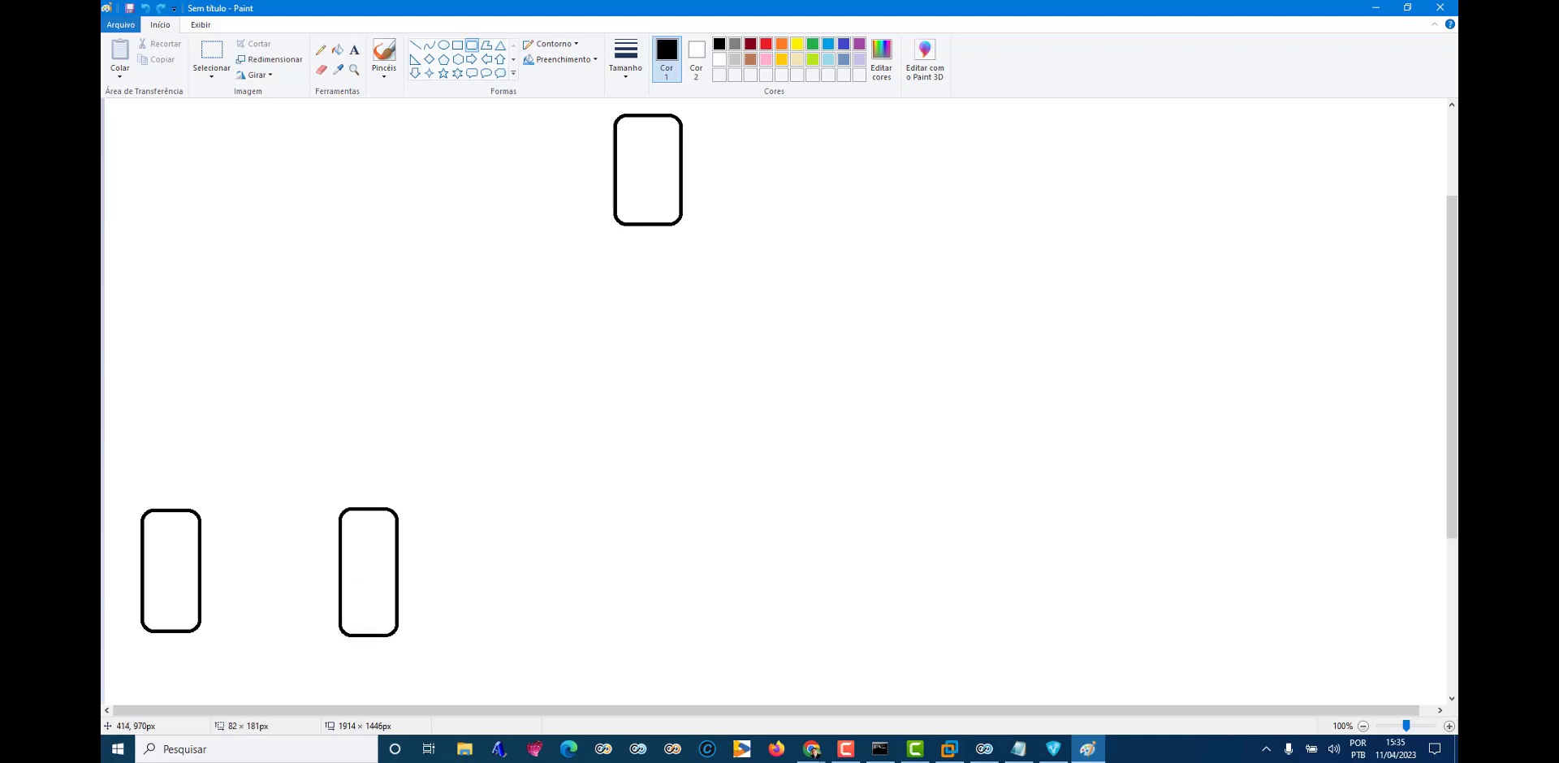
pyautogui.press('Escape')
pyautogui.moveTo(509, 503)
pyautogui.mouseDown()
pyautogui.moveTo(539, 520)
pyautogui.moveTo(550, 578)
pyautogui.mouseUp()
pyautogui.hotkey('ctrl', 'z')
pyautogui.hotkey('ctrl', 'z')
pyautogui.moveTo(501, 506); pyautogui.dragTo(565, 636)
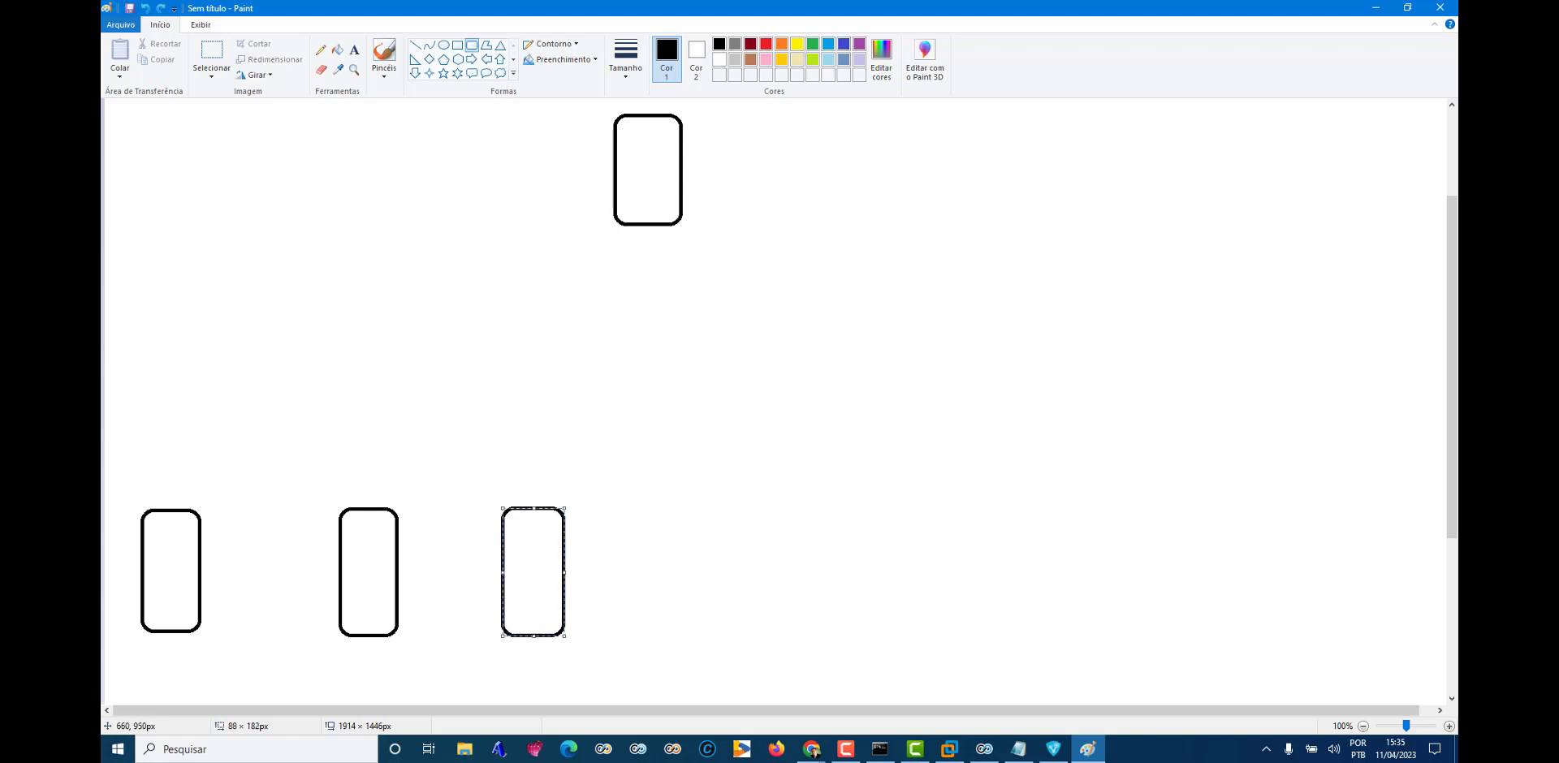
pyautogui.press('Escape')
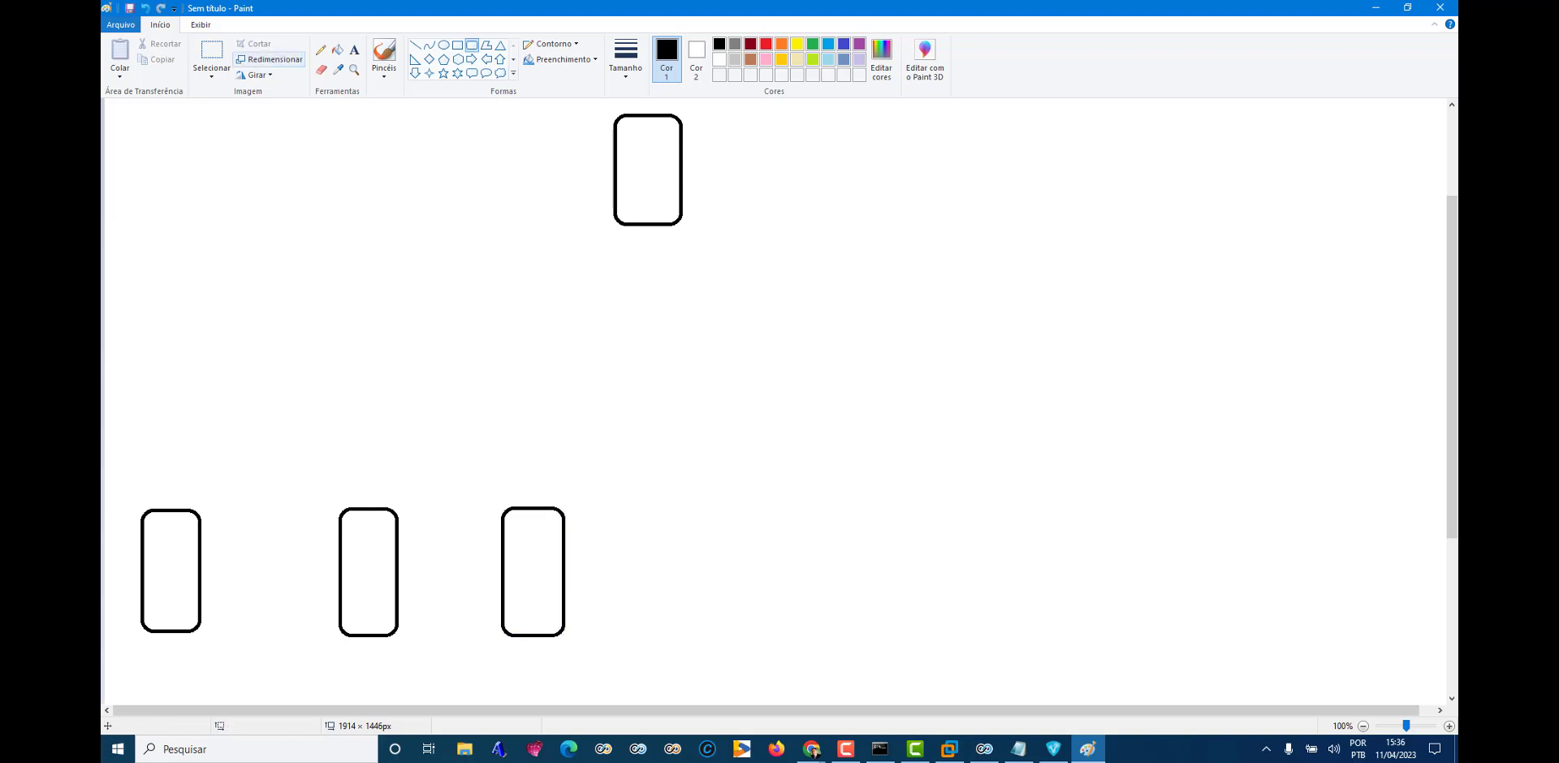
# Select the middle bottom box and move it slightly left.
pyautogui.click(212, 53)
pyautogui.moveTo(308, 482); pyautogui.dragTo(422, 654)
pyautogui.press('Escape')
pyautogui.moveTo(370, 572); pyautogui.dragTo(345, 573)
# Copy the three bottom boxes and paste the copy to their right, making six.
pyautogui.click(504, 597)
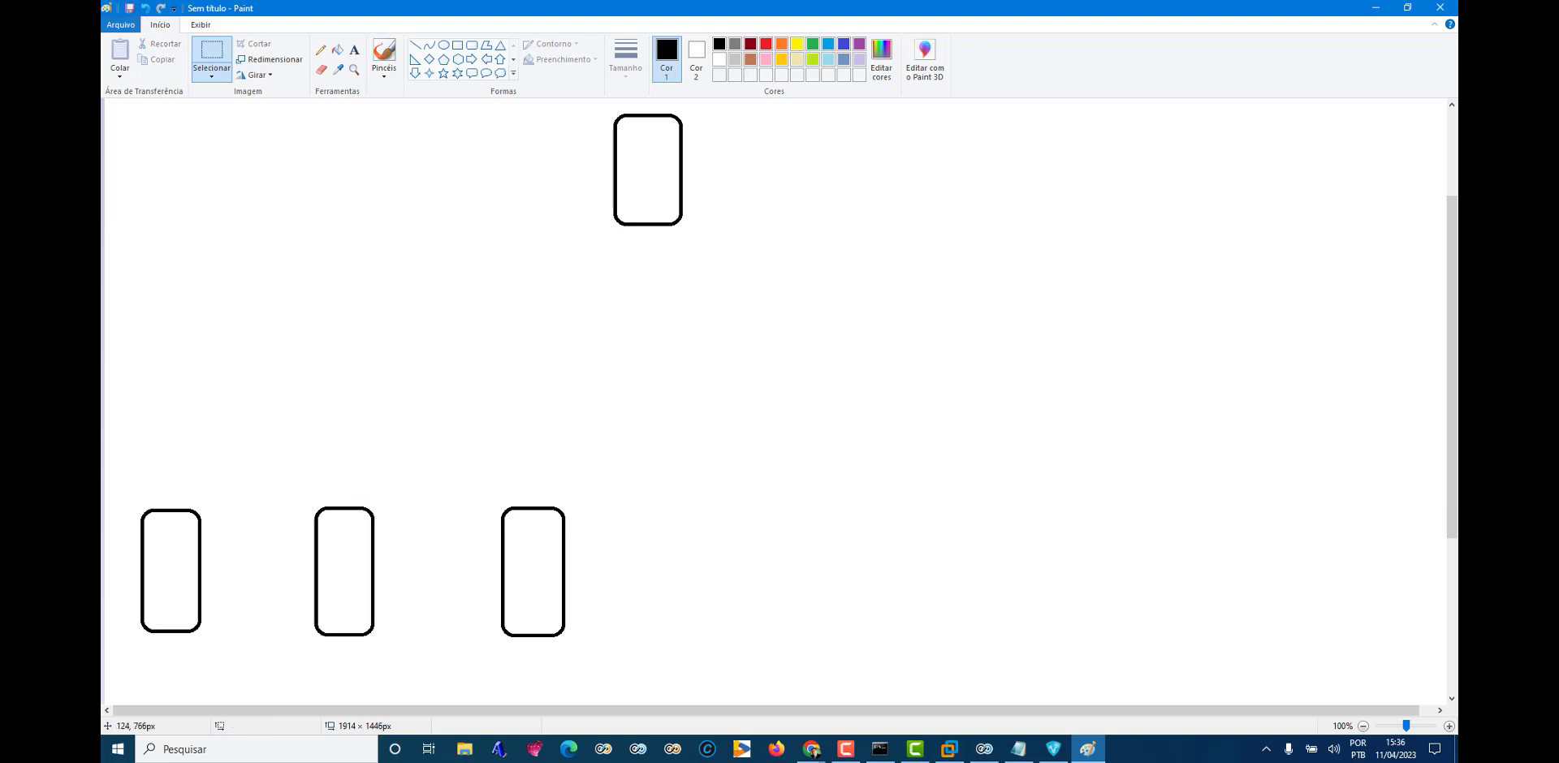
pyautogui.moveTo(119, 495); pyautogui.dragTo(584, 651)
pyautogui.hotkey('ctrl', 'c')
pyautogui.hotkey('ctrl', 'v')
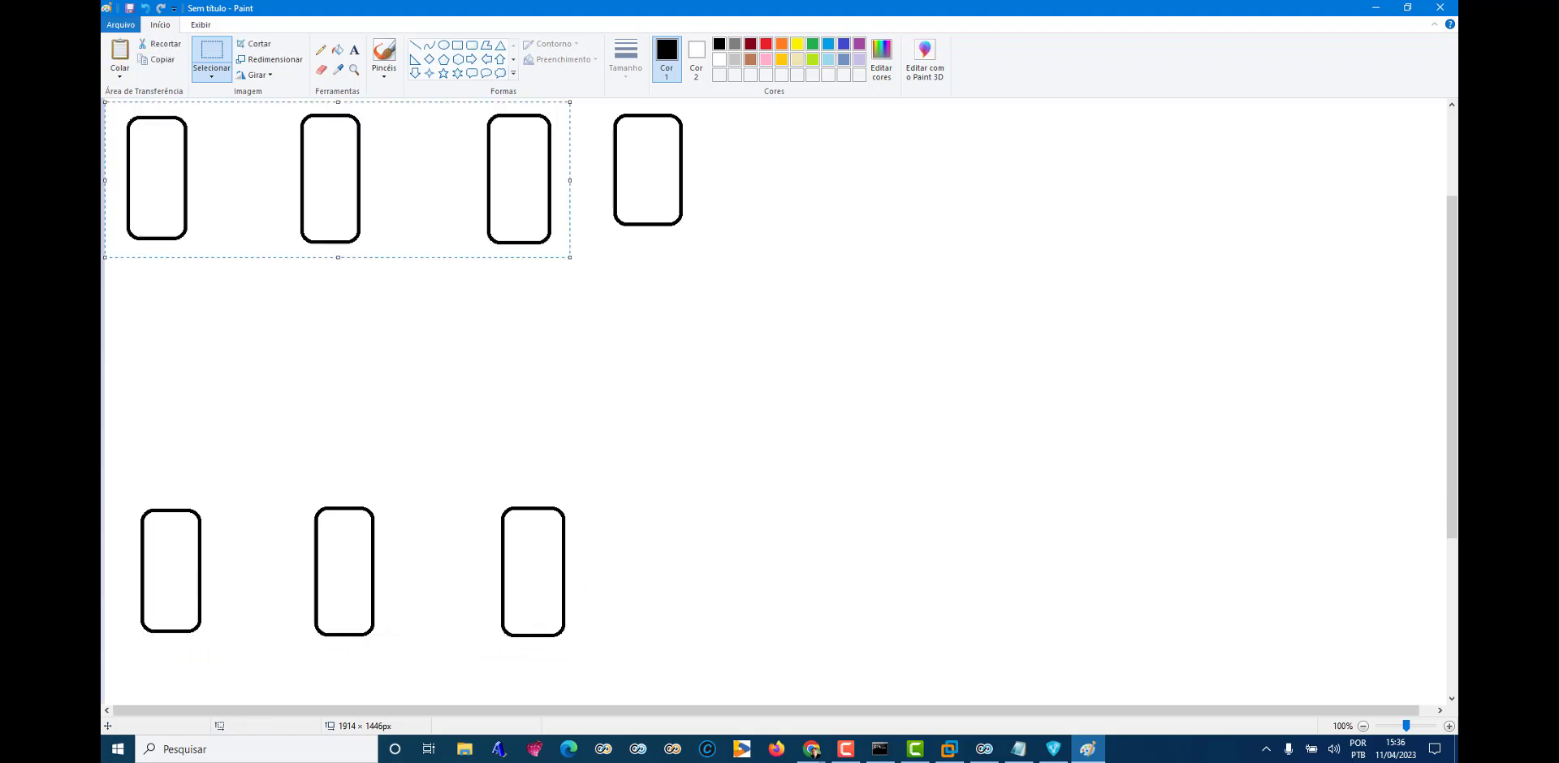
pyautogui.press('Escape')
pyautogui.moveTo(464, 226); pyautogui.dragTo(1000, 618)
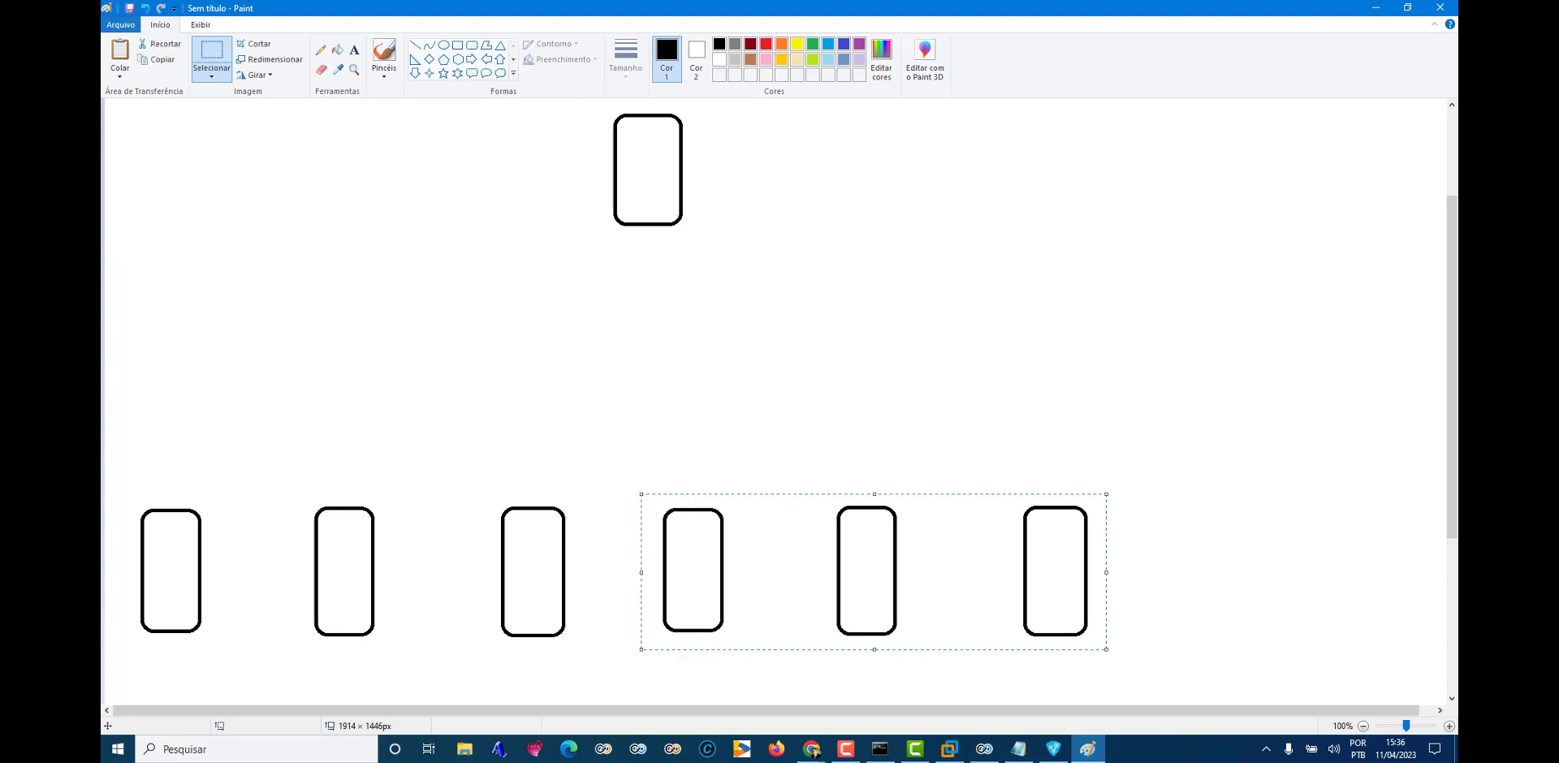
pyautogui.press('Escape')
pyautogui.click(354, 50)
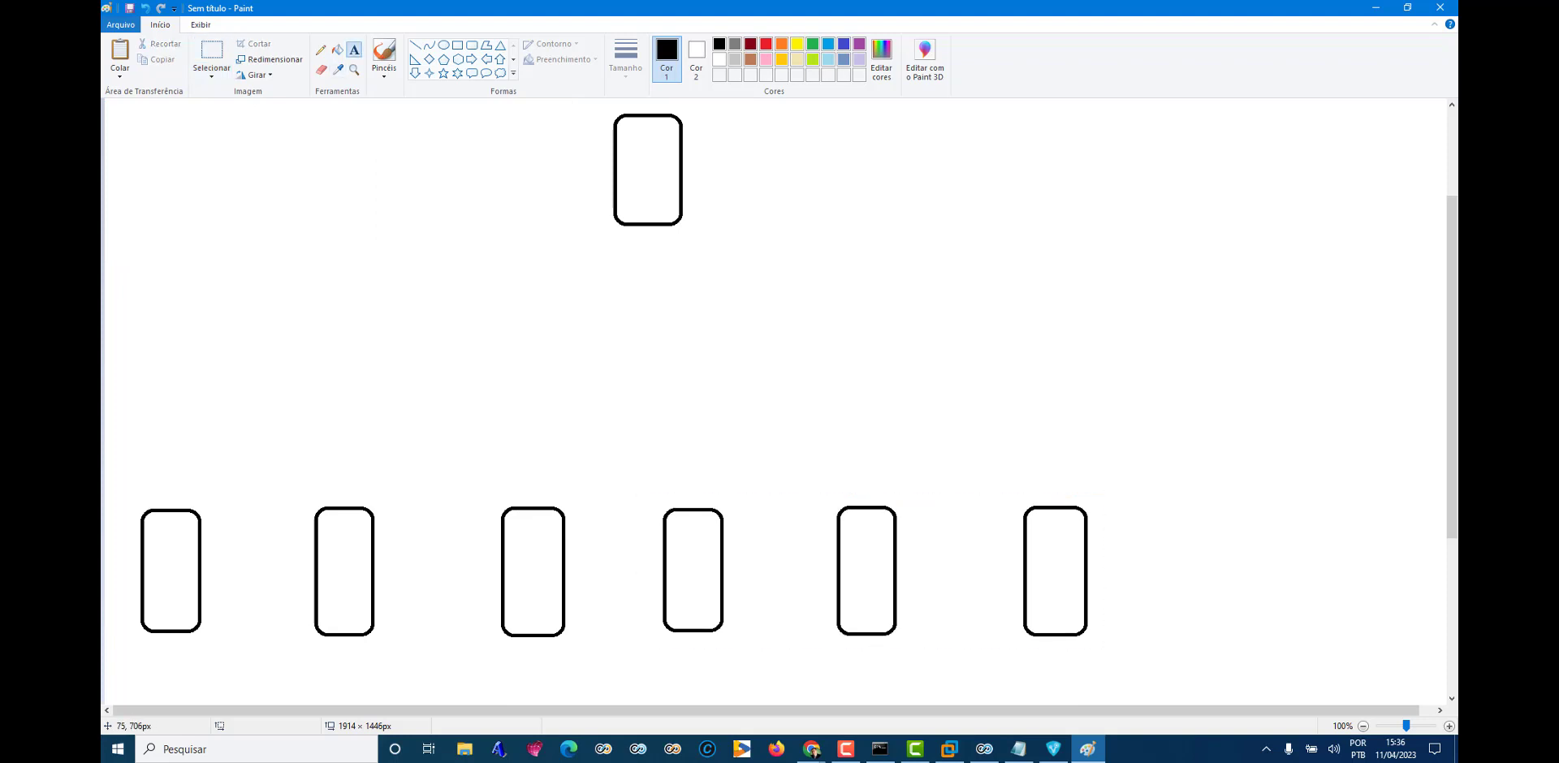
pyautogui.click(146, 434)
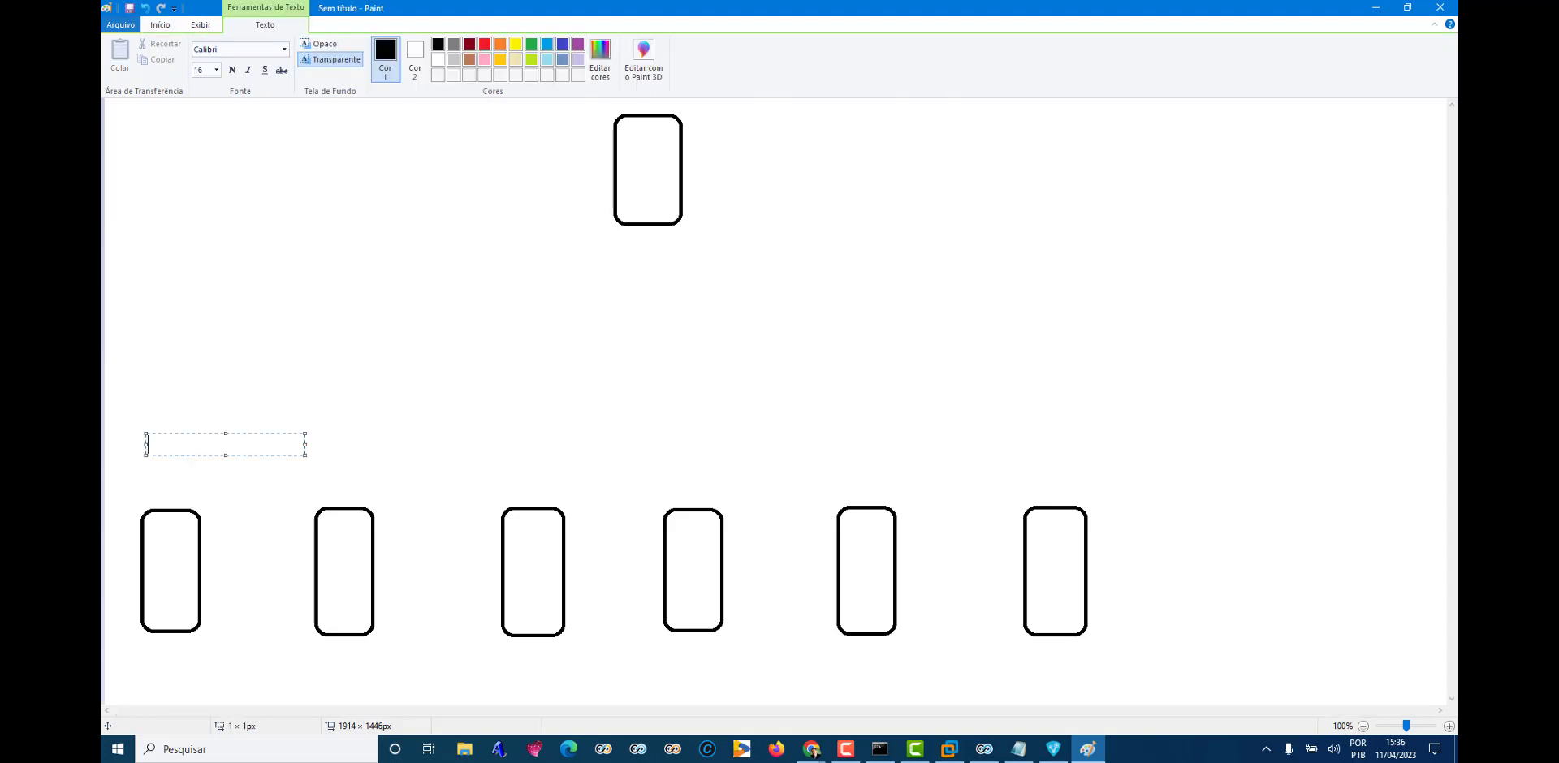
# Label the first three bottom boxes DB_CAIXA_01, DB_CAIXA_02 and DB_CAIXA_03.
pyautogui.write('DB_CAIXA_01')
pyautogui.click(363, 695)
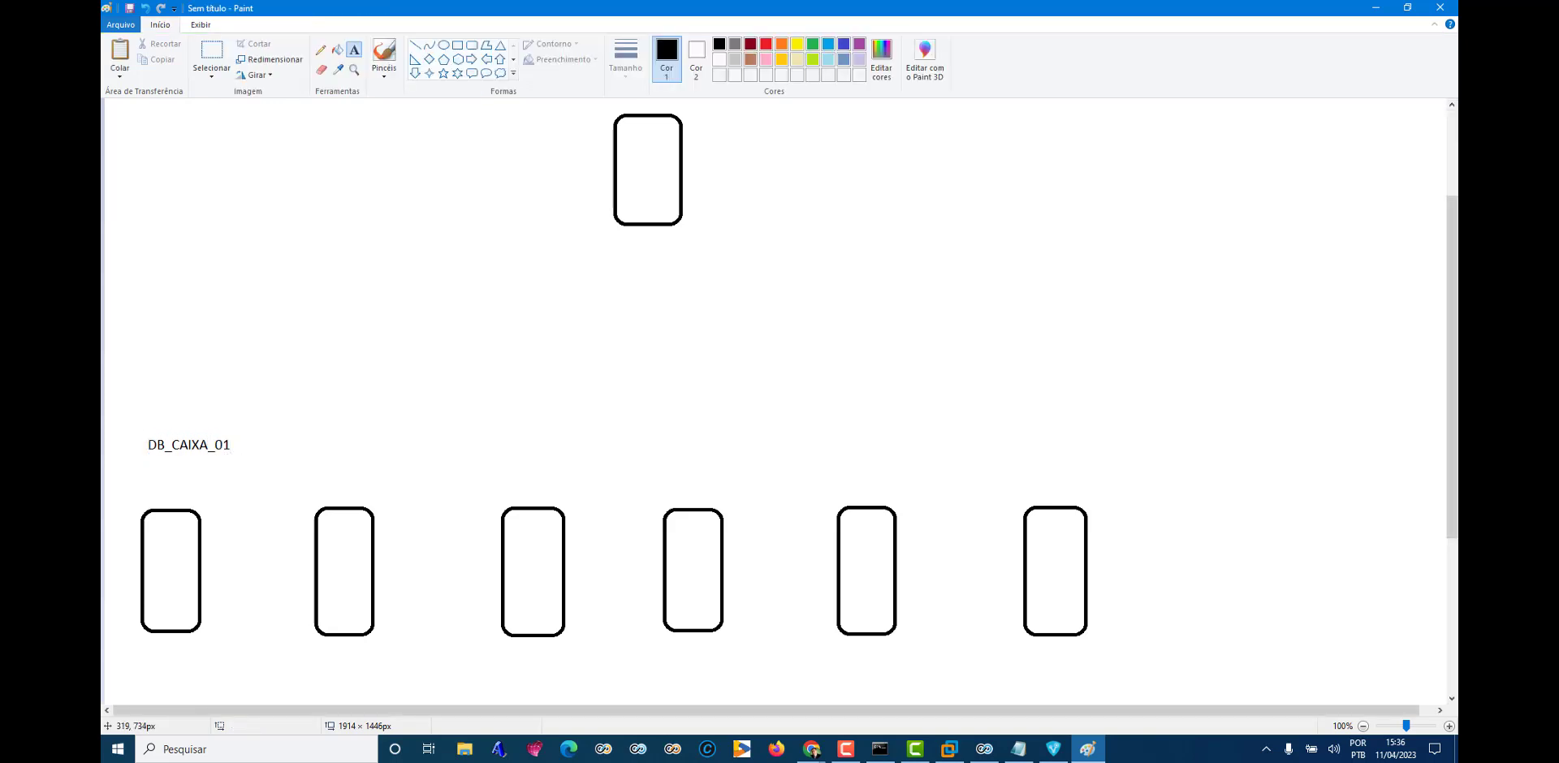
pyautogui.click(306, 437)
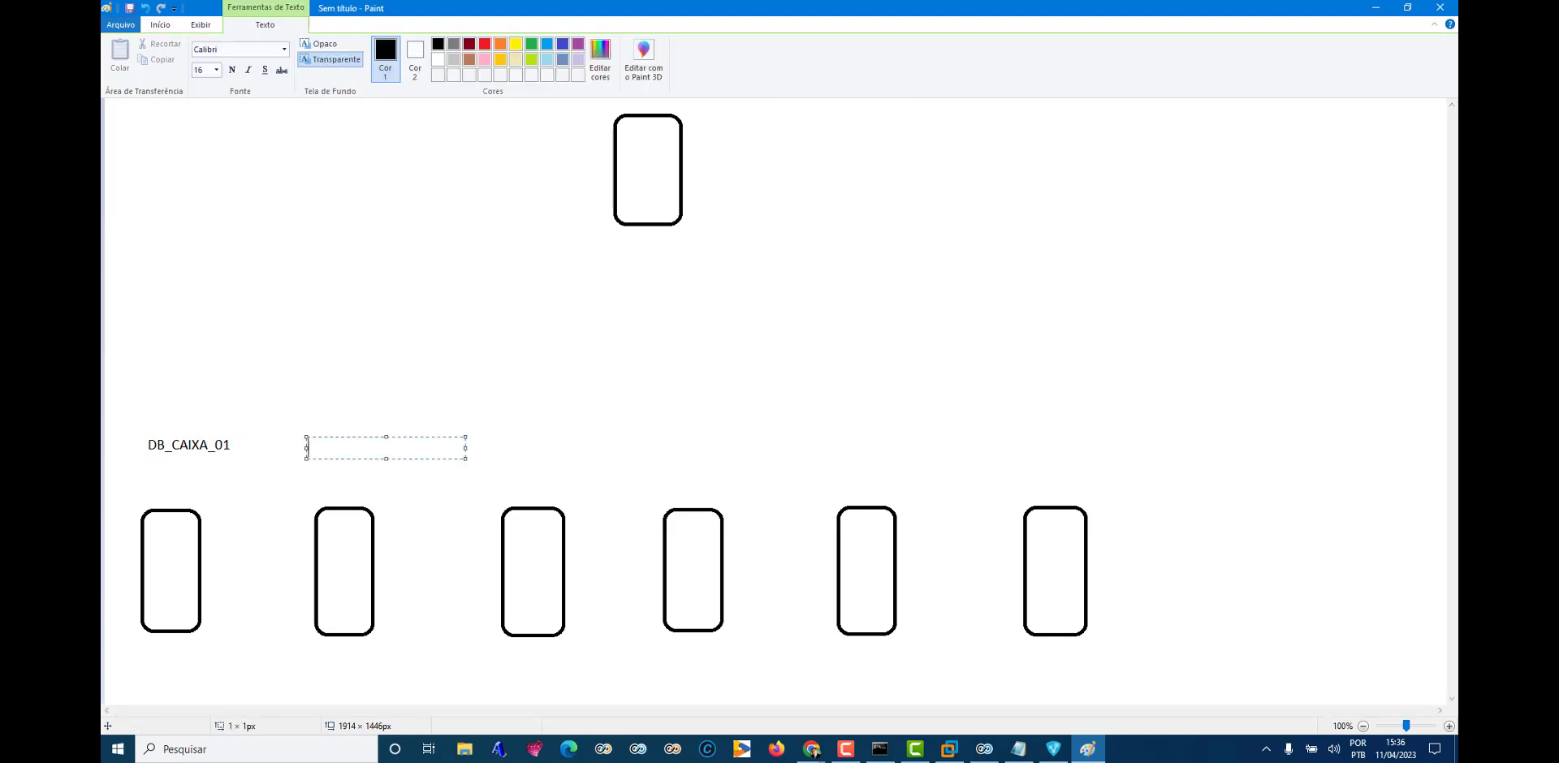
pyautogui.write('DB_CAIXA_02')
pyautogui.click(585, 484)
pyautogui.click(500, 436)
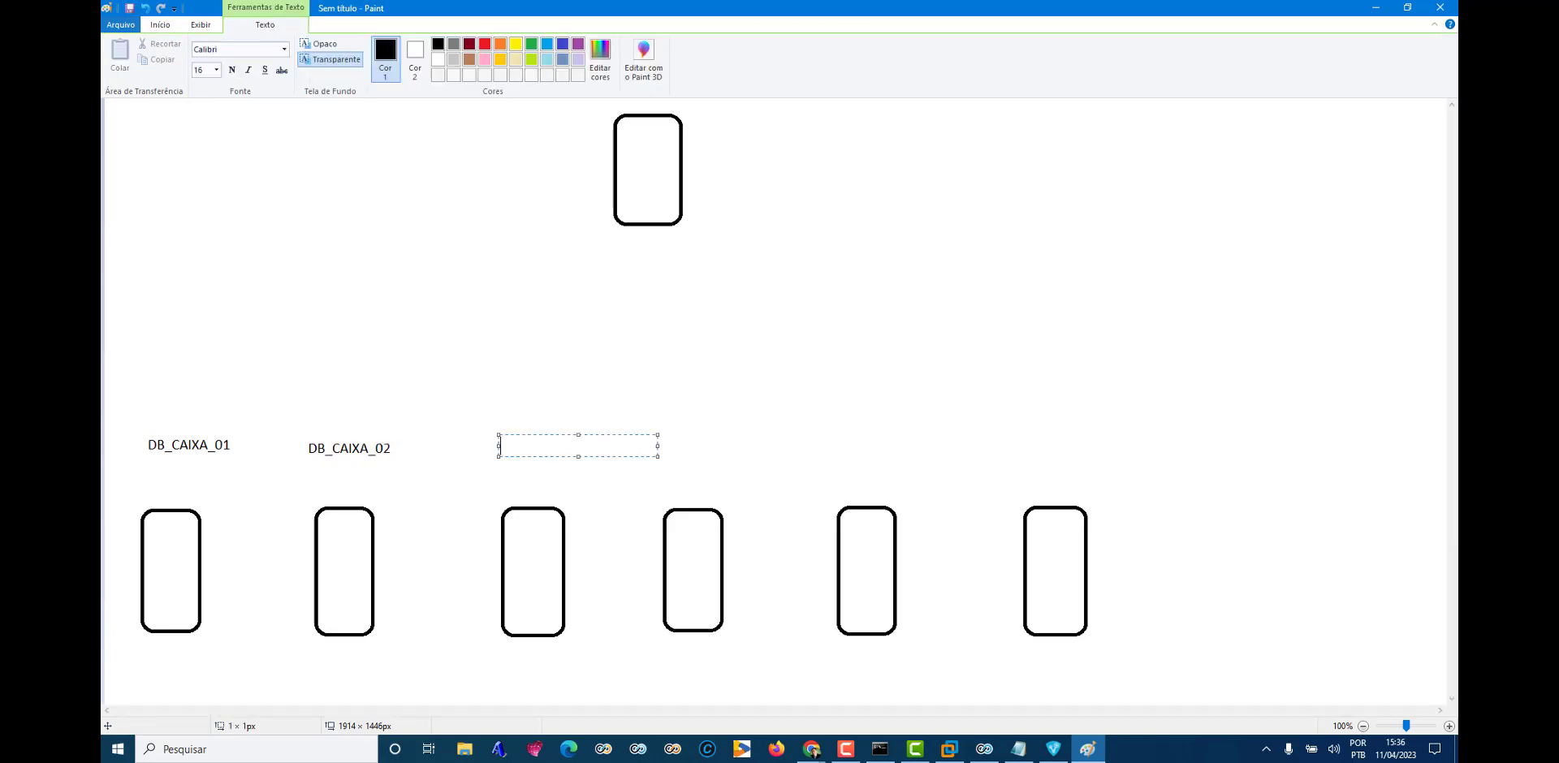
pyautogui.write('DB_CAIXA_03')
pyautogui.click(660, 430)
# Label the remaining boxes DB_CAIXA_04, DB_CAIXA_05 and DB_CAIXA_06.
pyautogui.click(660, 430)
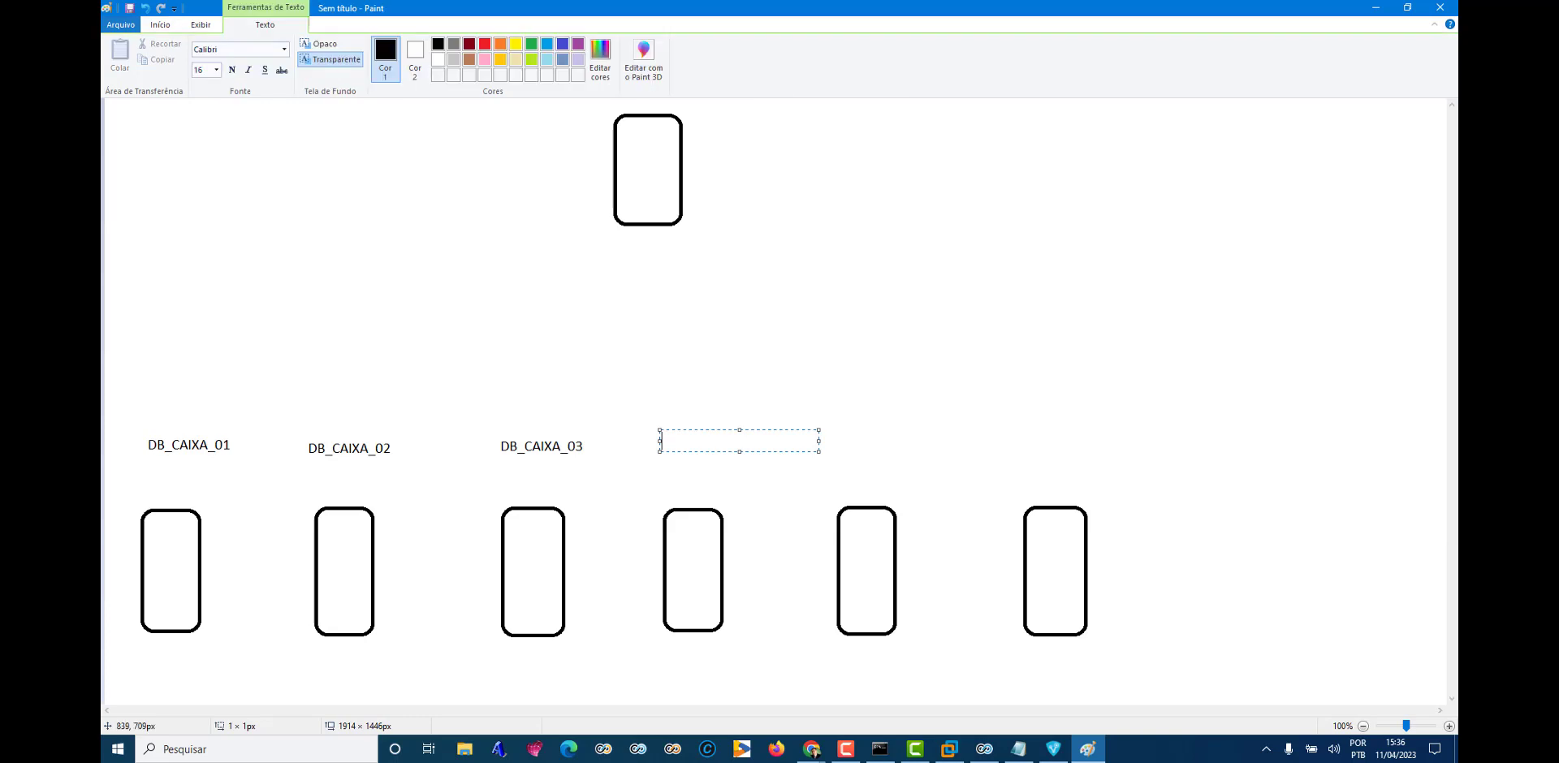
pyautogui.write('DB_CAIXA_04')
pyautogui.click(928, 656)
pyautogui.click(821, 424)
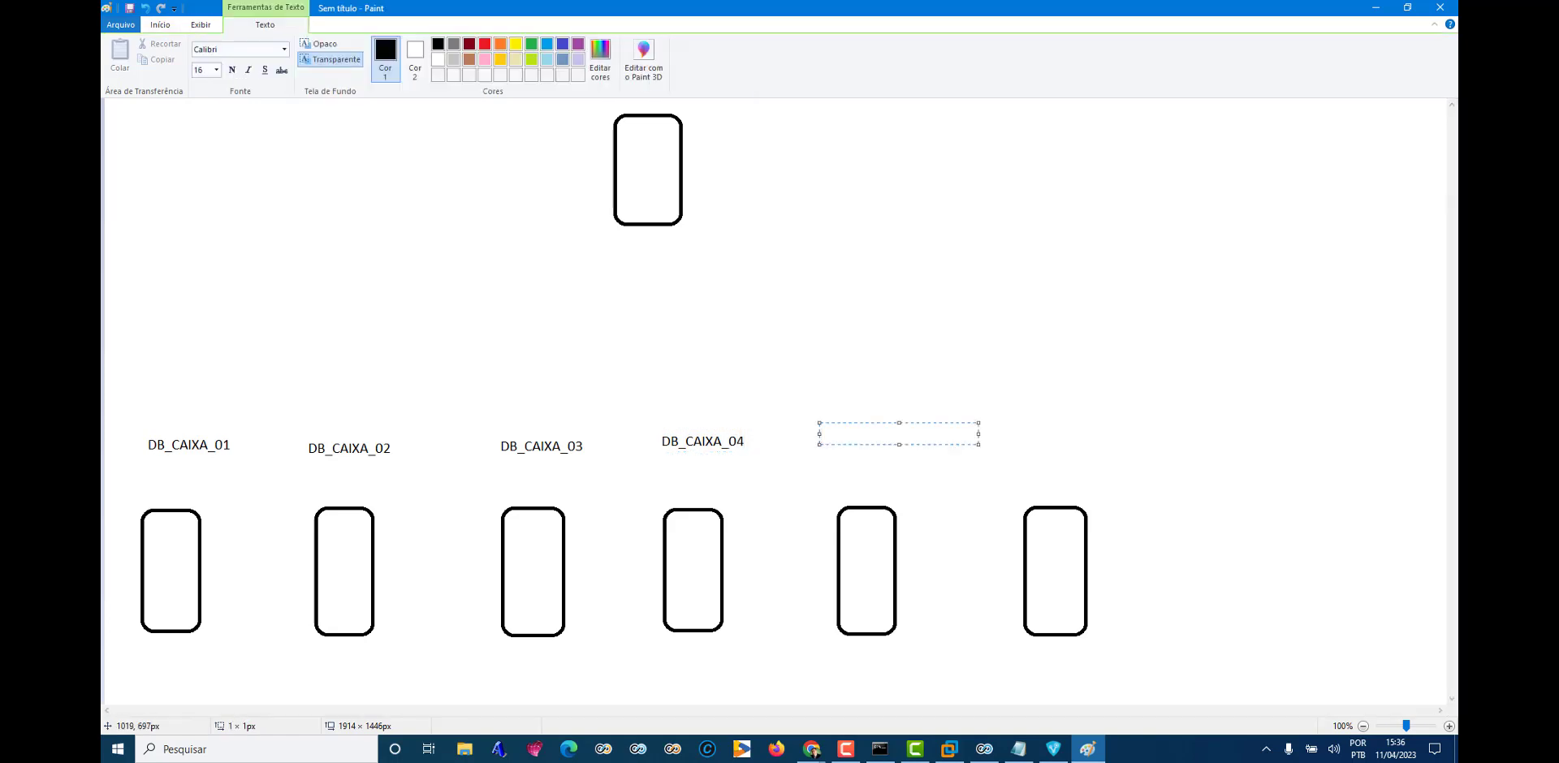
pyautogui.write('DB_CAIXA_05')
pyautogui.click(1008, 427)
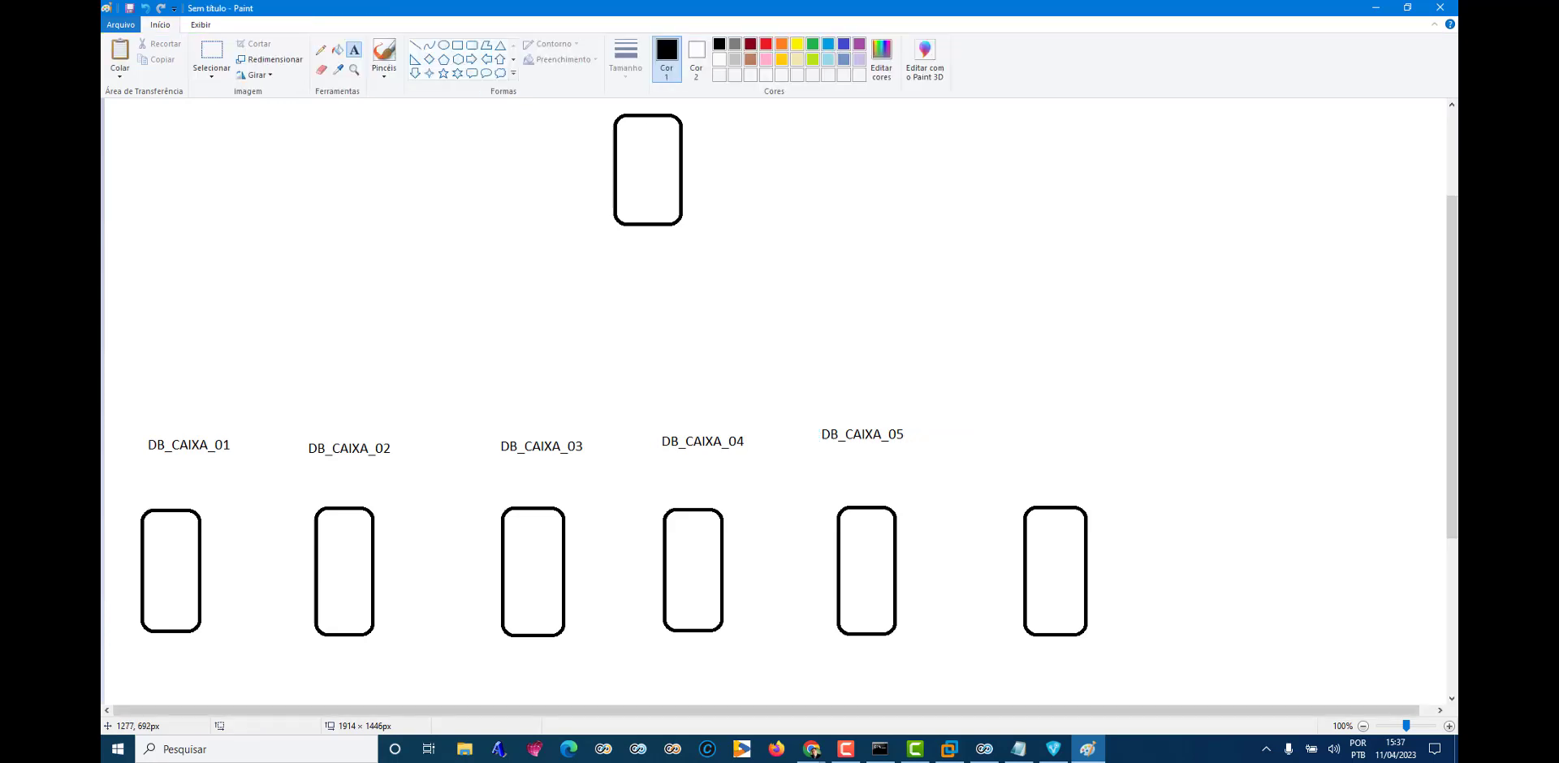
pyautogui.click(1008, 427)
pyautogui.write('DB')
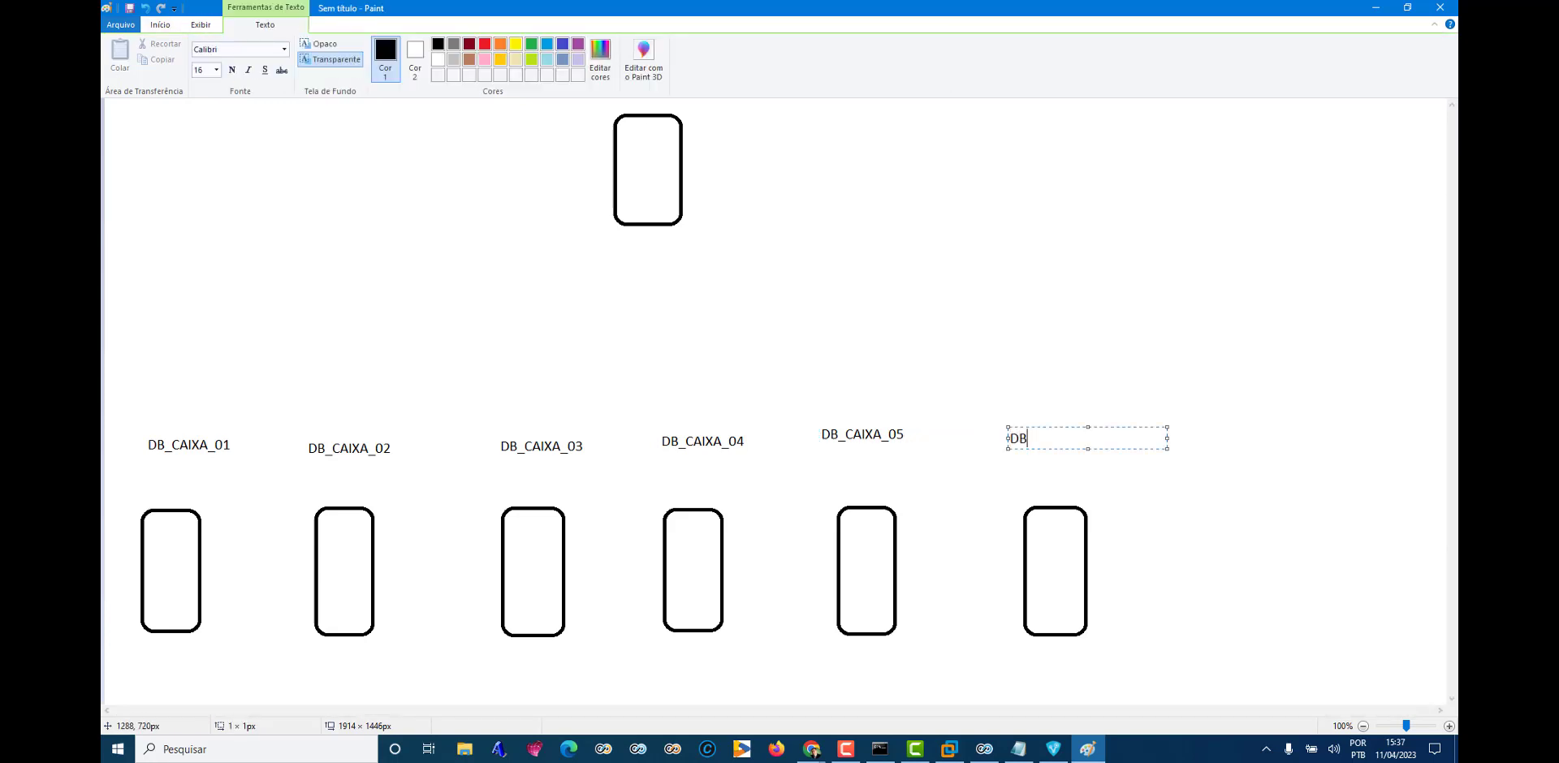
pyautogui.write('_CAIXA_06')
pyautogui.click(1163, 517)
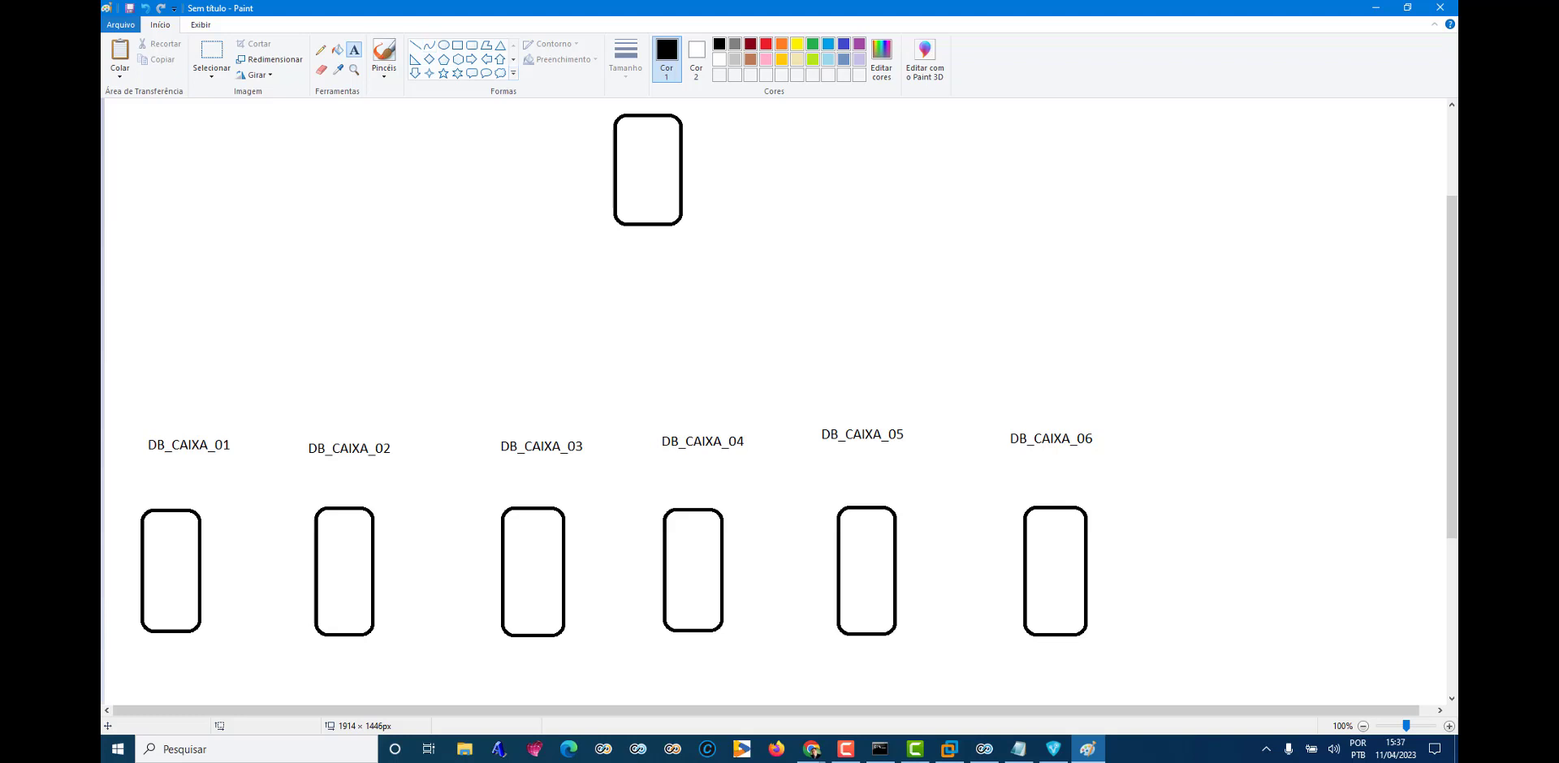
# Type CAD_PRODUTOS and TAB_PRECO on two lines beneath the DB_CAIXA_01 label.
pyautogui.click(143, 456)
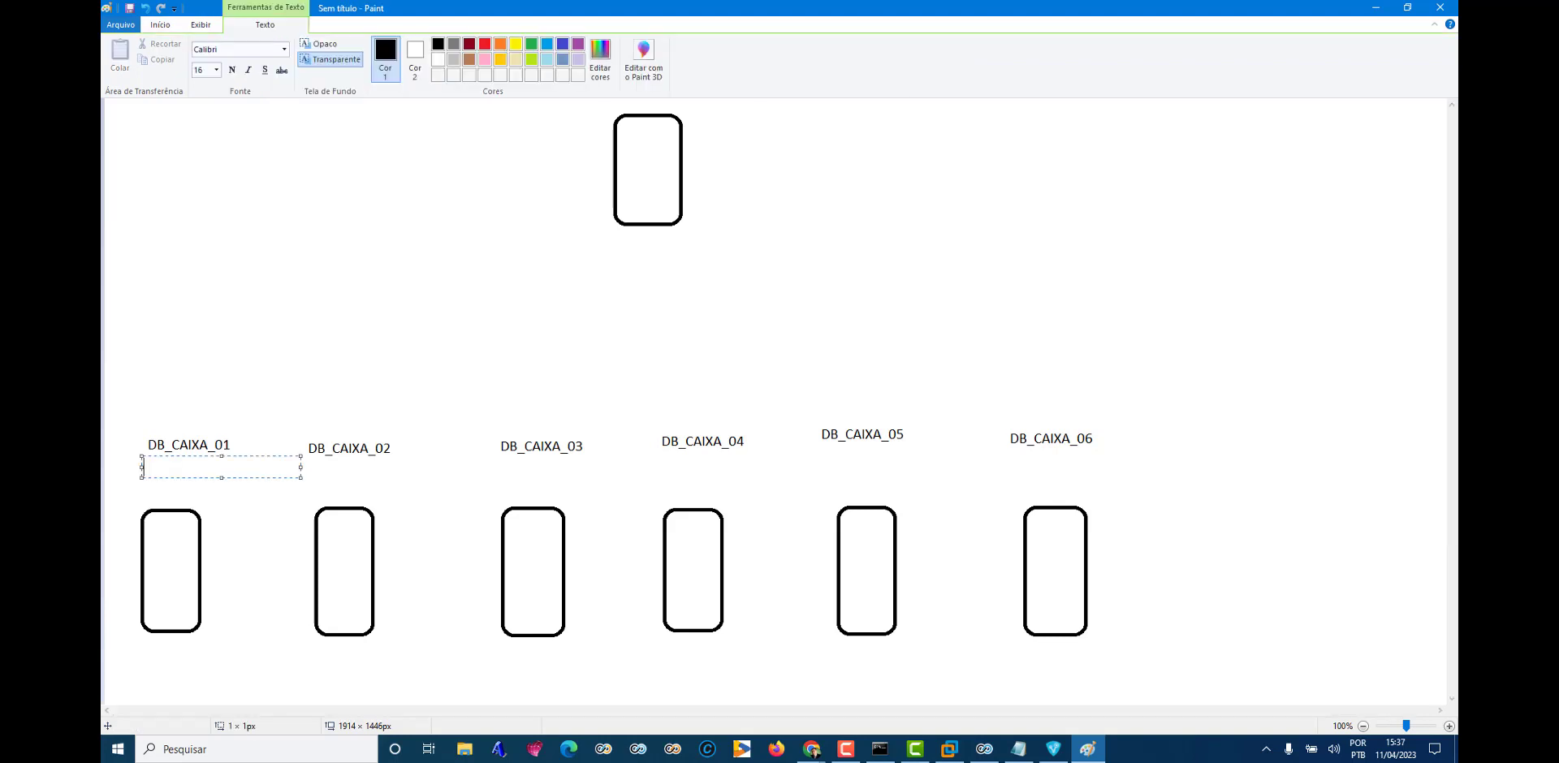
pyautogui.write('CAD_PRODUTOS')
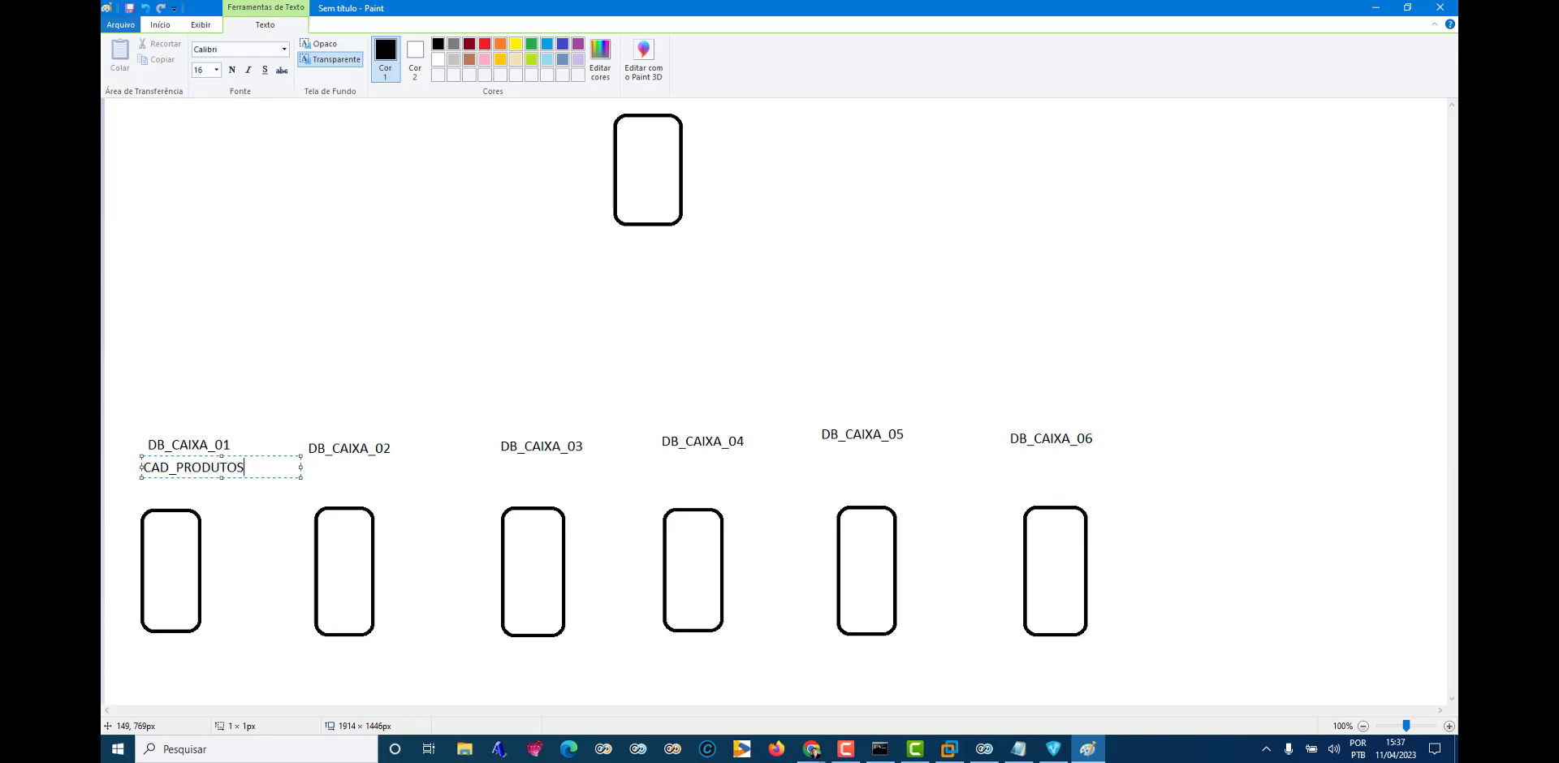
pyautogui.press('Return')
pyautogui.write('TAB')
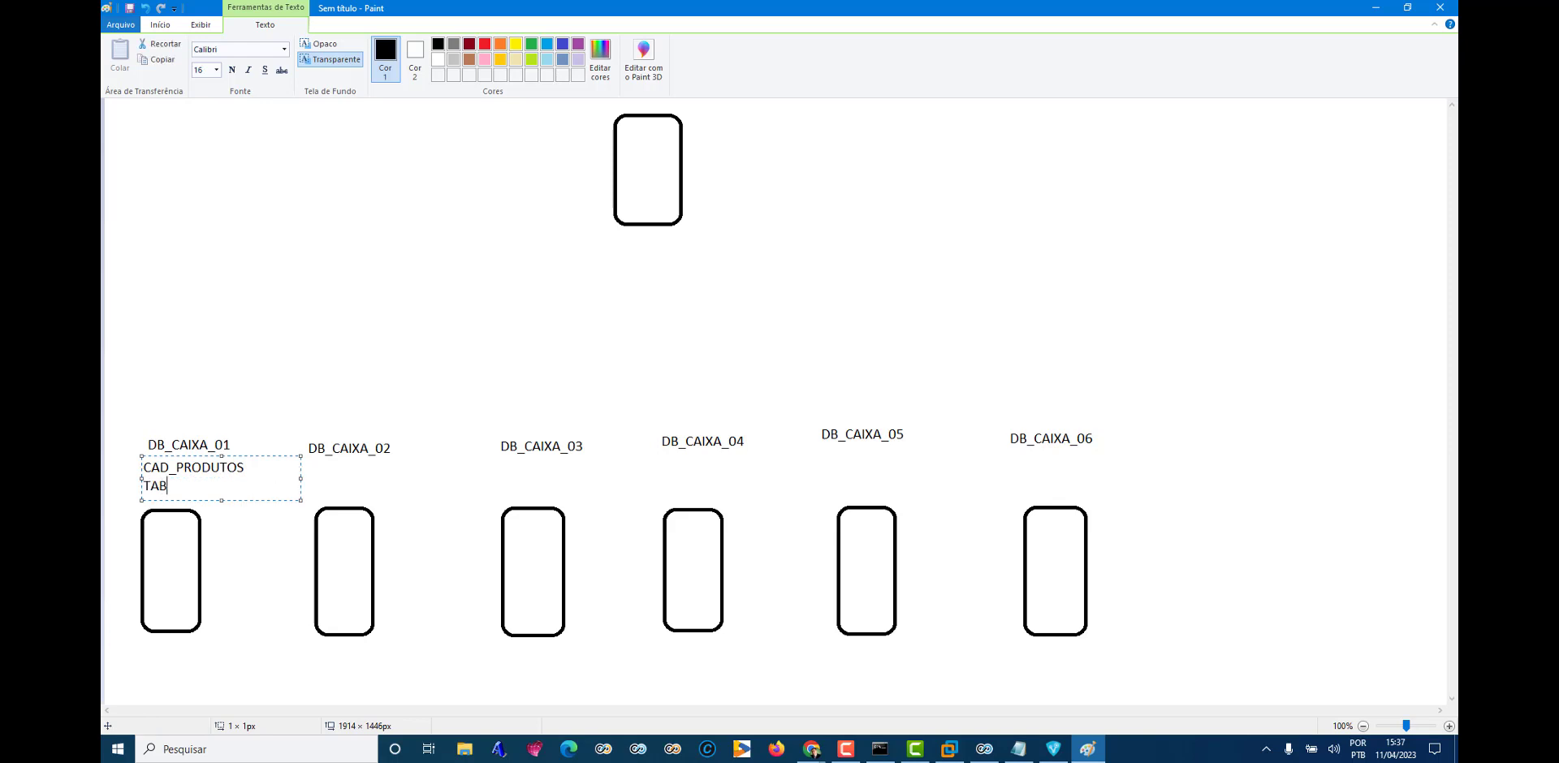
pyautogui.write('_PRECO')
pyautogui.moveTo(494, 469); pyautogui.dragTo(336, 449)
pyautogui.press('Escape')
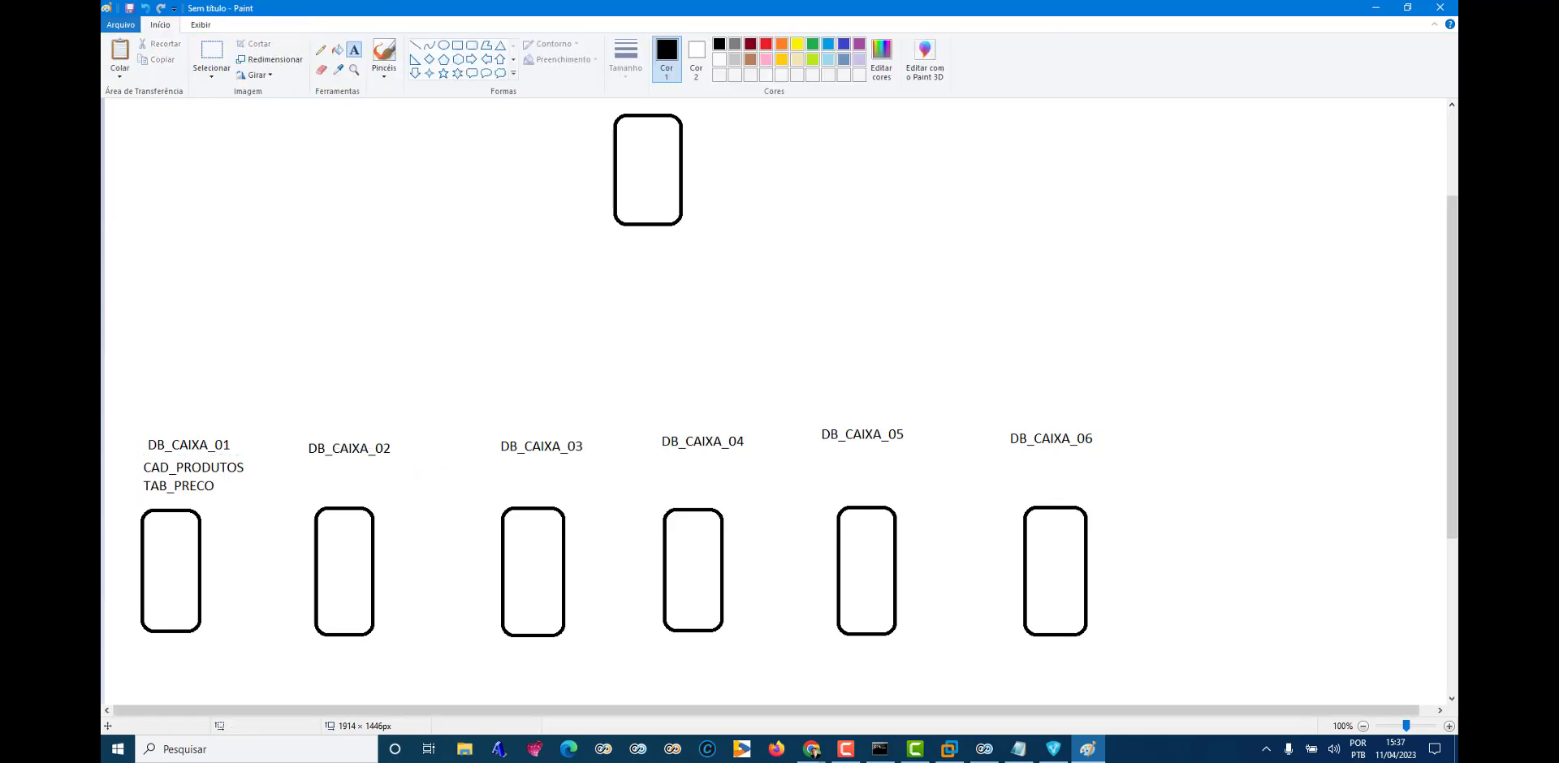
pyautogui.click(211, 53)
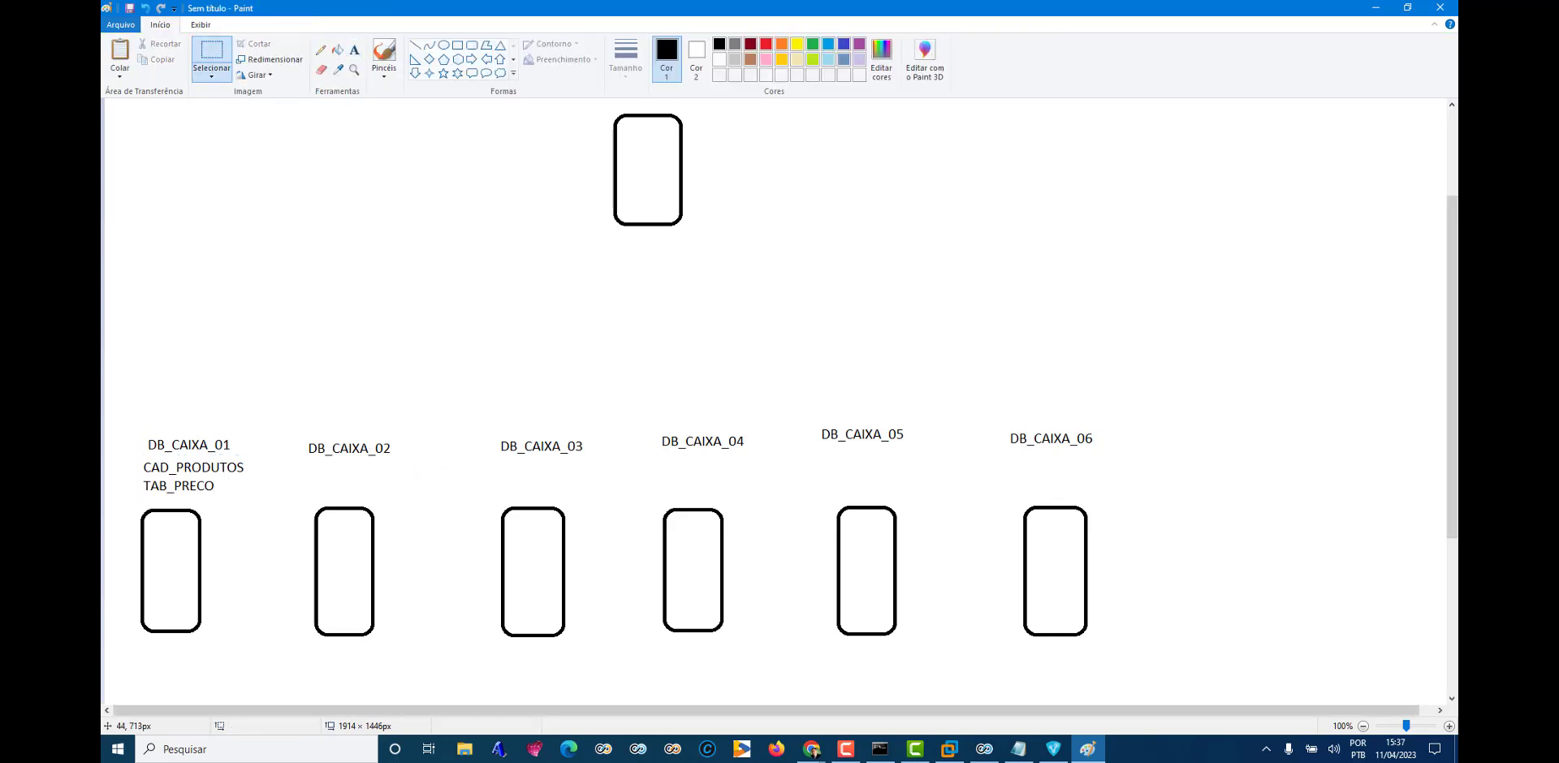
# Select the CAD_PRODUTOS/TAB_PRECO block and paste copies under DB_CAIXA_02 and DB_CAIXA_03.
pyautogui.moveTo(135, 459); pyautogui.dragTo(250, 495)
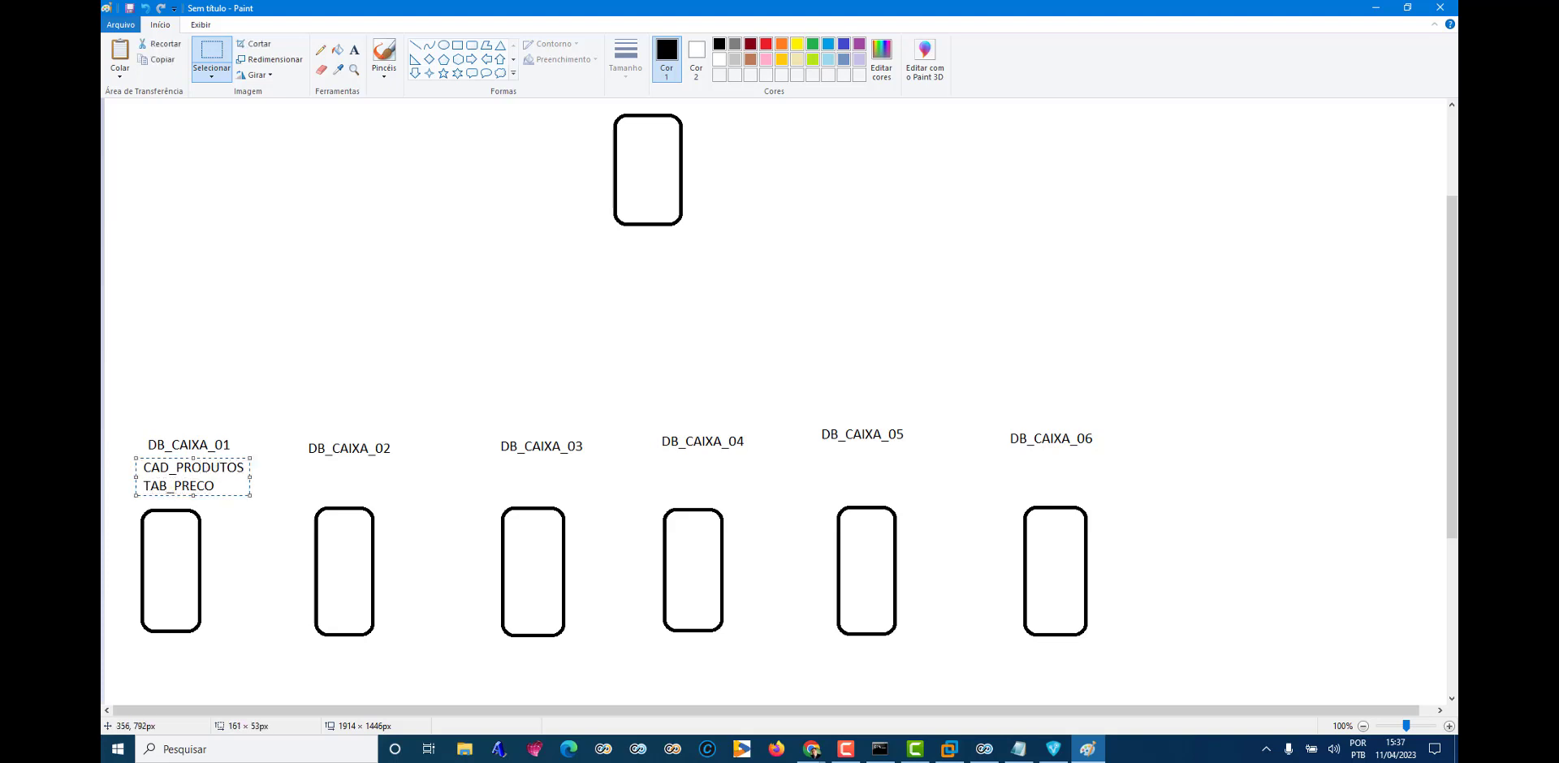
pyautogui.hotkey('ctrl', 'v')
pyautogui.moveTo(201, 122); pyautogui.dragTo(394, 480)
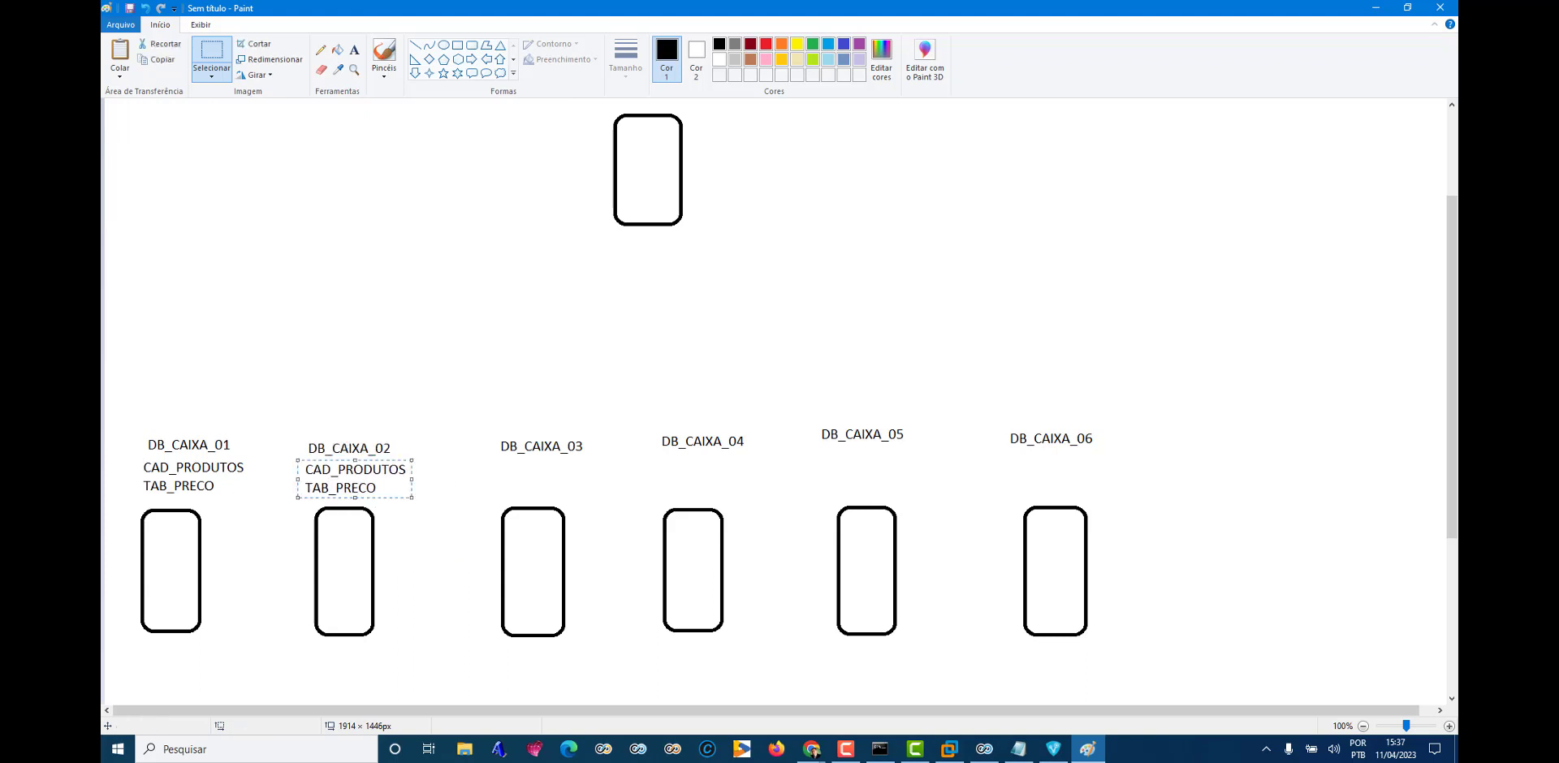
pyautogui.hotkey('ctrl', 'v')
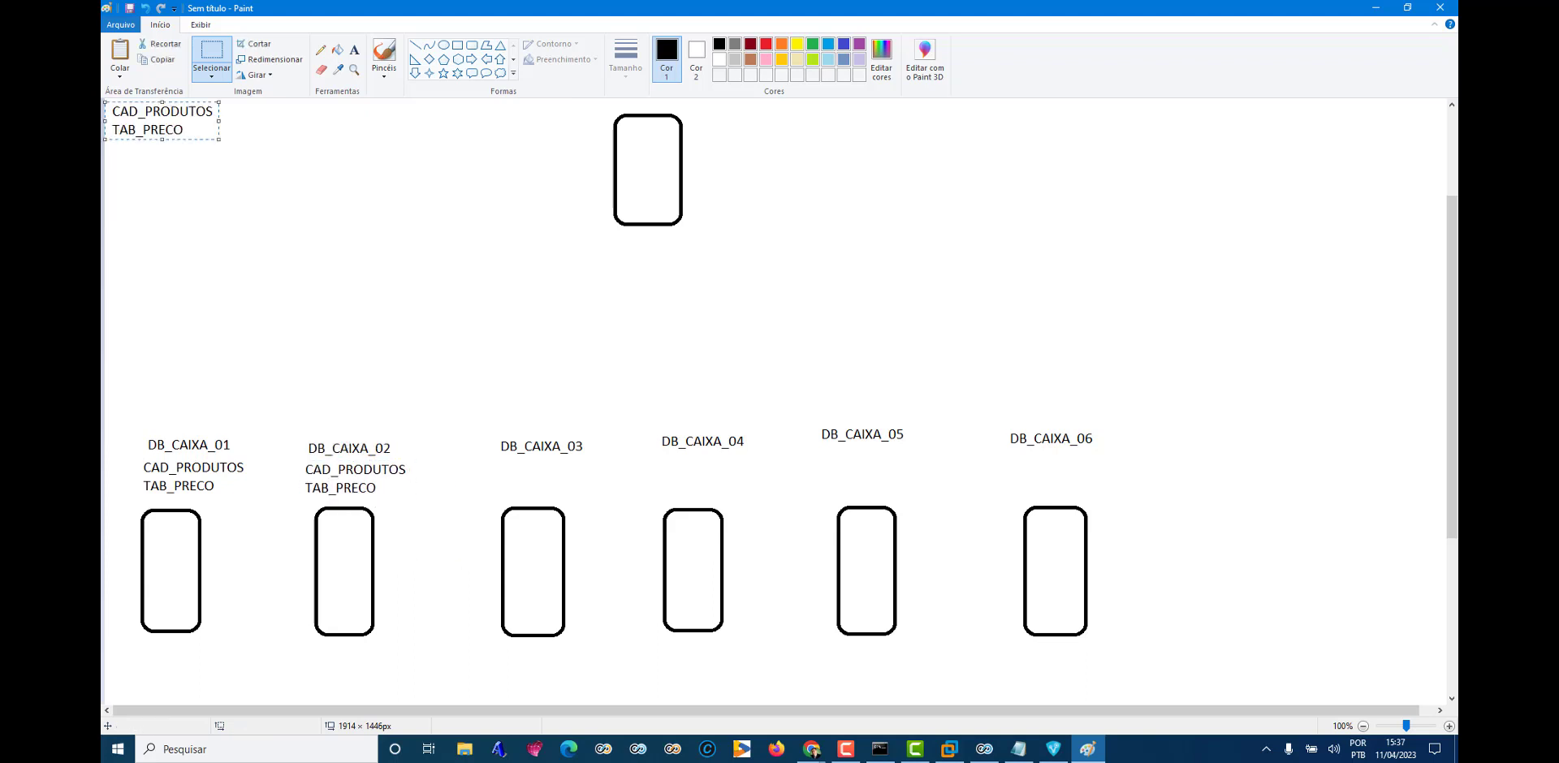
pyautogui.moveTo(162, 122); pyautogui.dragTo(550, 491)
# Paste further copies of the table list under DB_CAIXA_04, DB_CAIXA_05 and DB_CAIXA_06.
pyautogui.hotkey('ctrl', 'v')
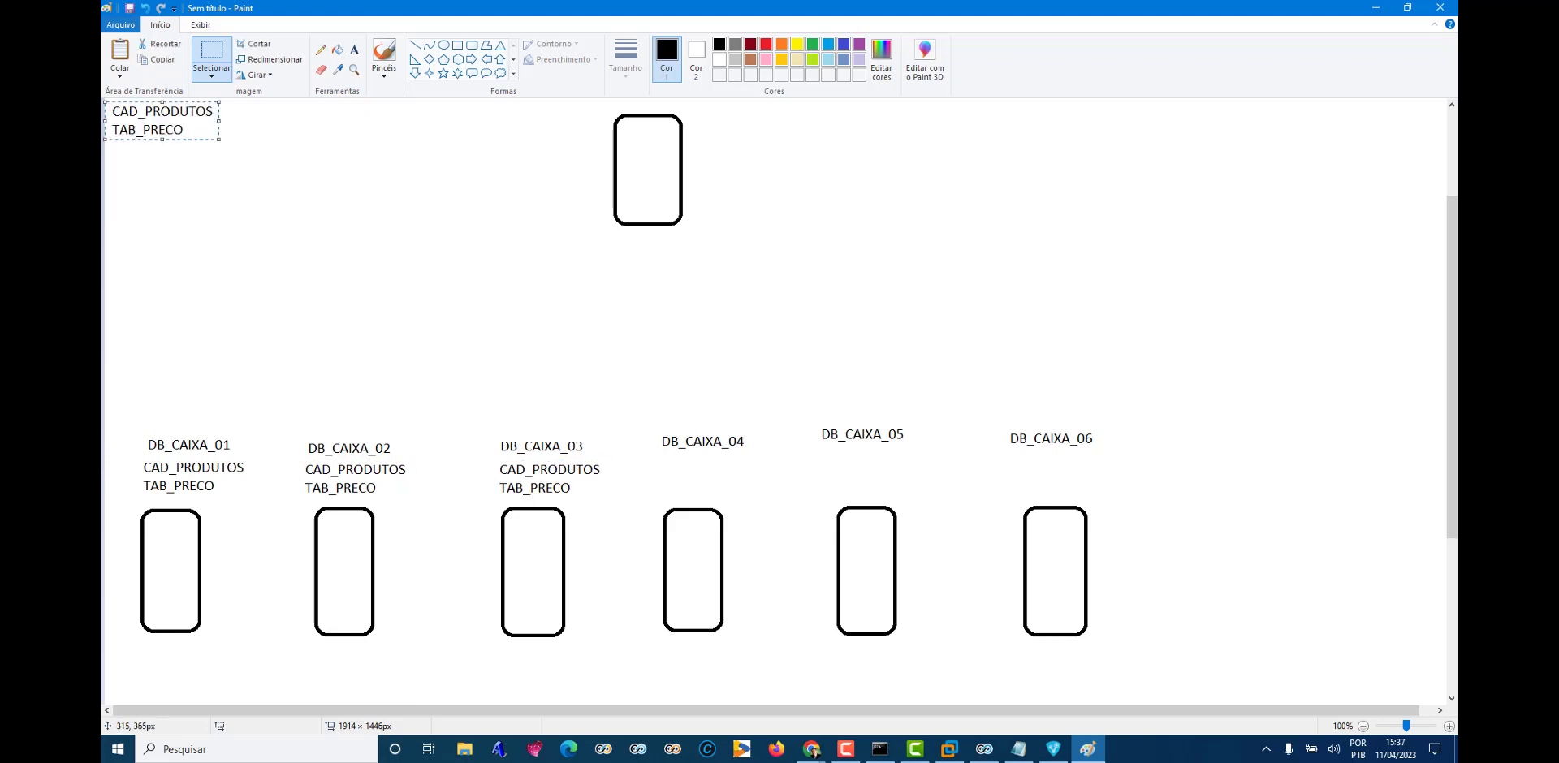
pyautogui.moveTo(163, 122); pyautogui.dragTo(712, 478)
pyautogui.press('Escape')
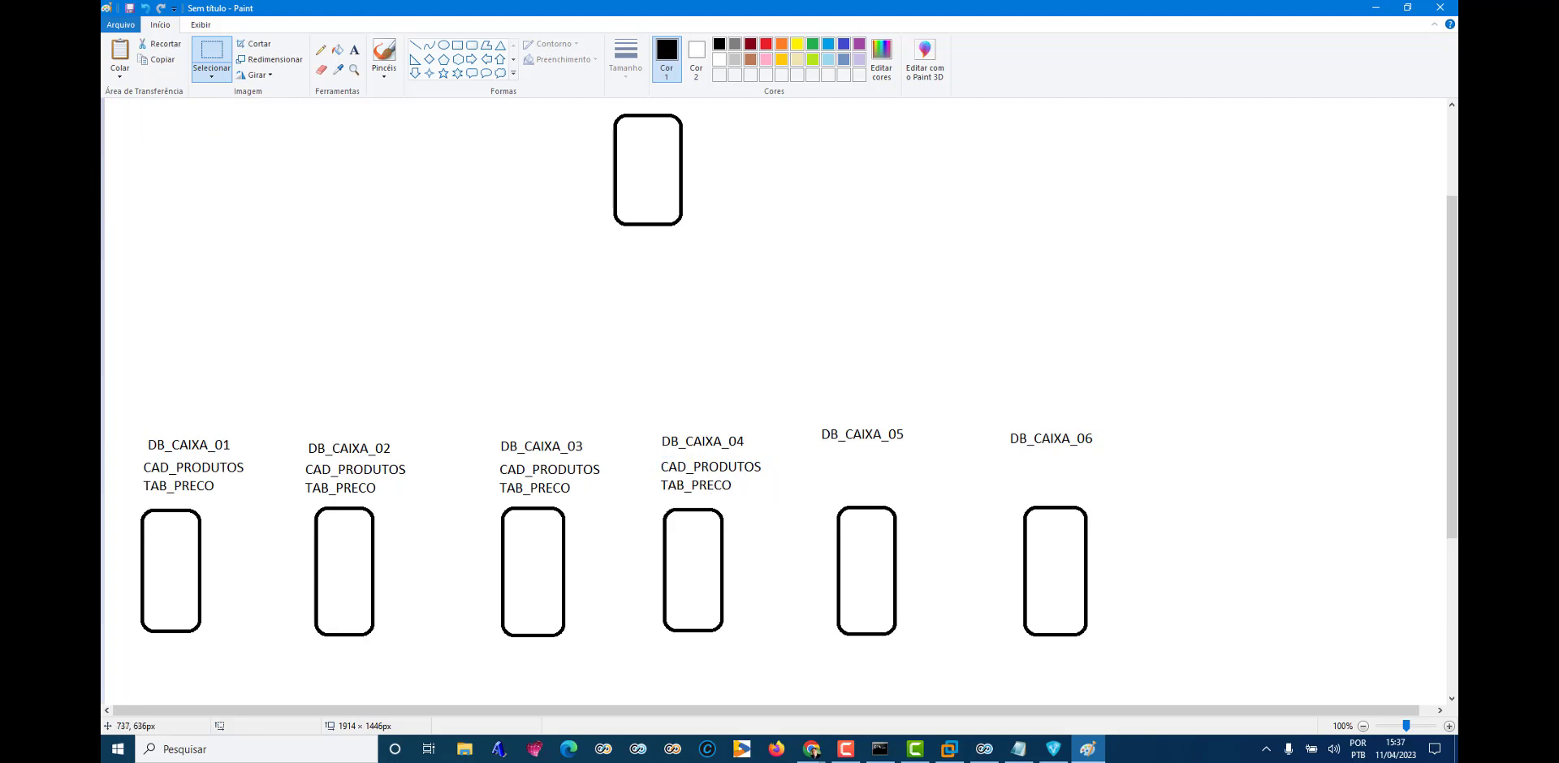
pyautogui.hotkey('ctrl', 'v')
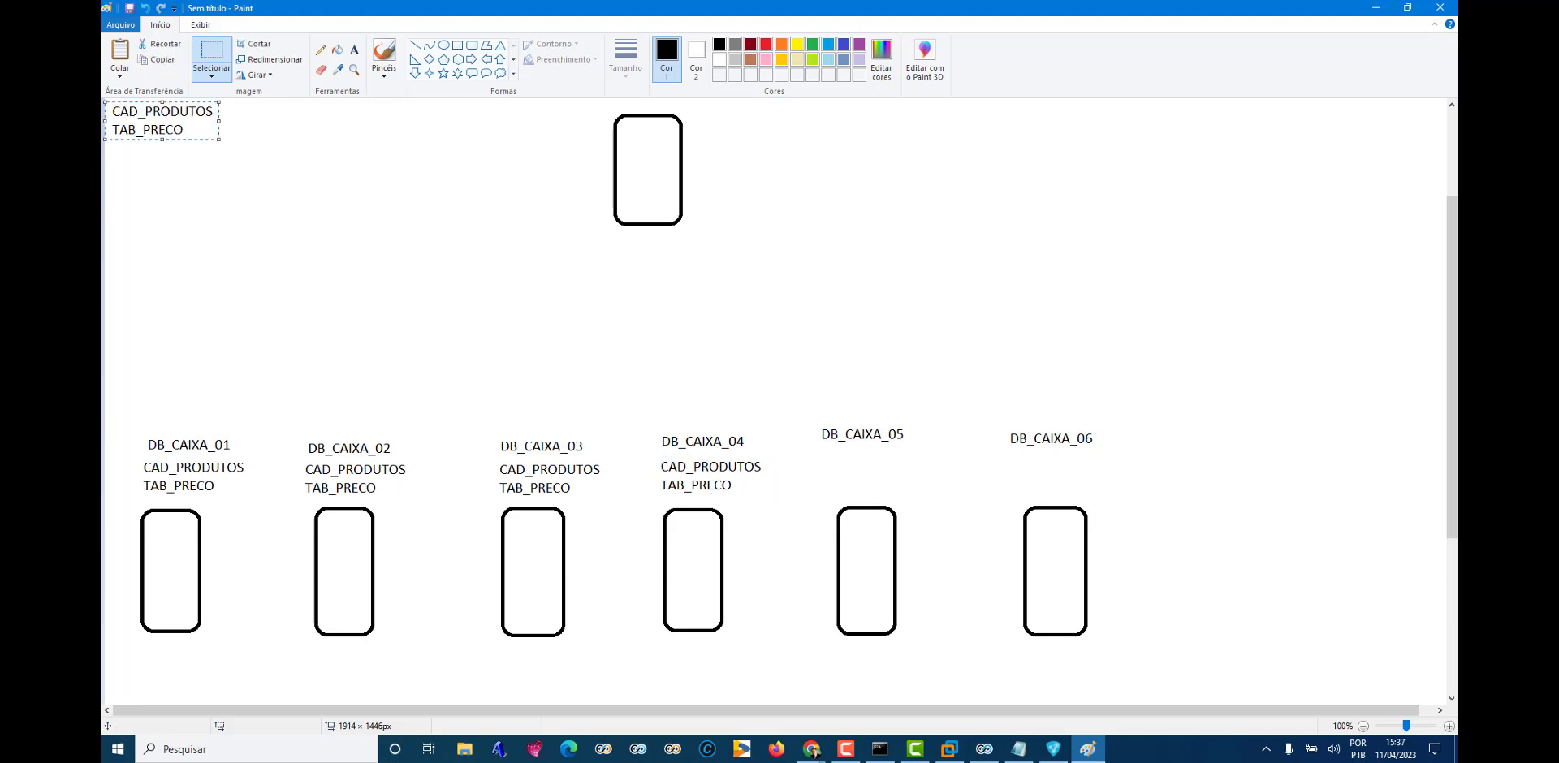
pyautogui.moveTo(162, 122); pyautogui.dragTo(870, 472)
pyautogui.hotkey('ctrl', 'v')
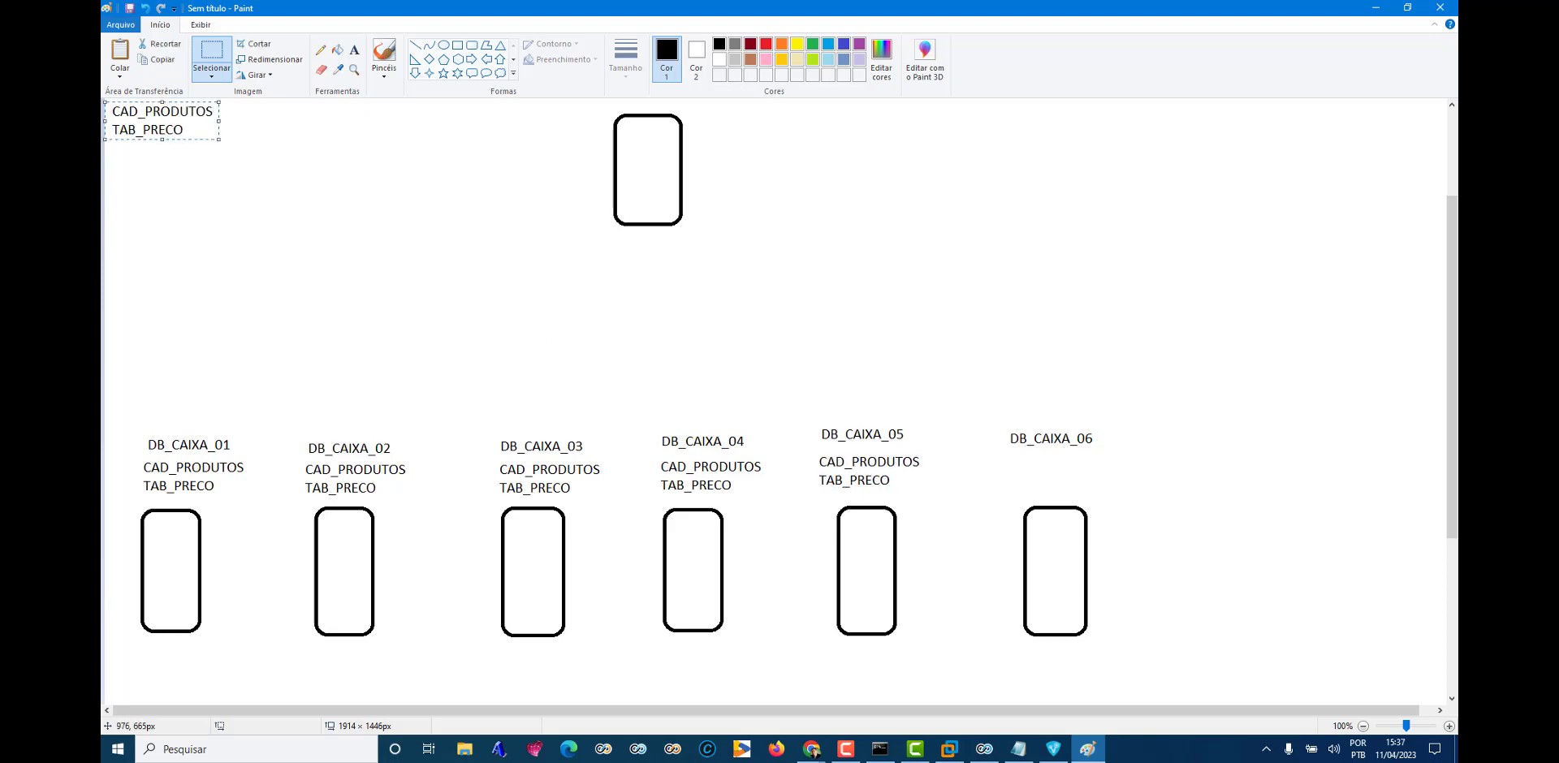
pyautogui.moveTo(162, 122); pyautogui.dragTo(1060, 474)
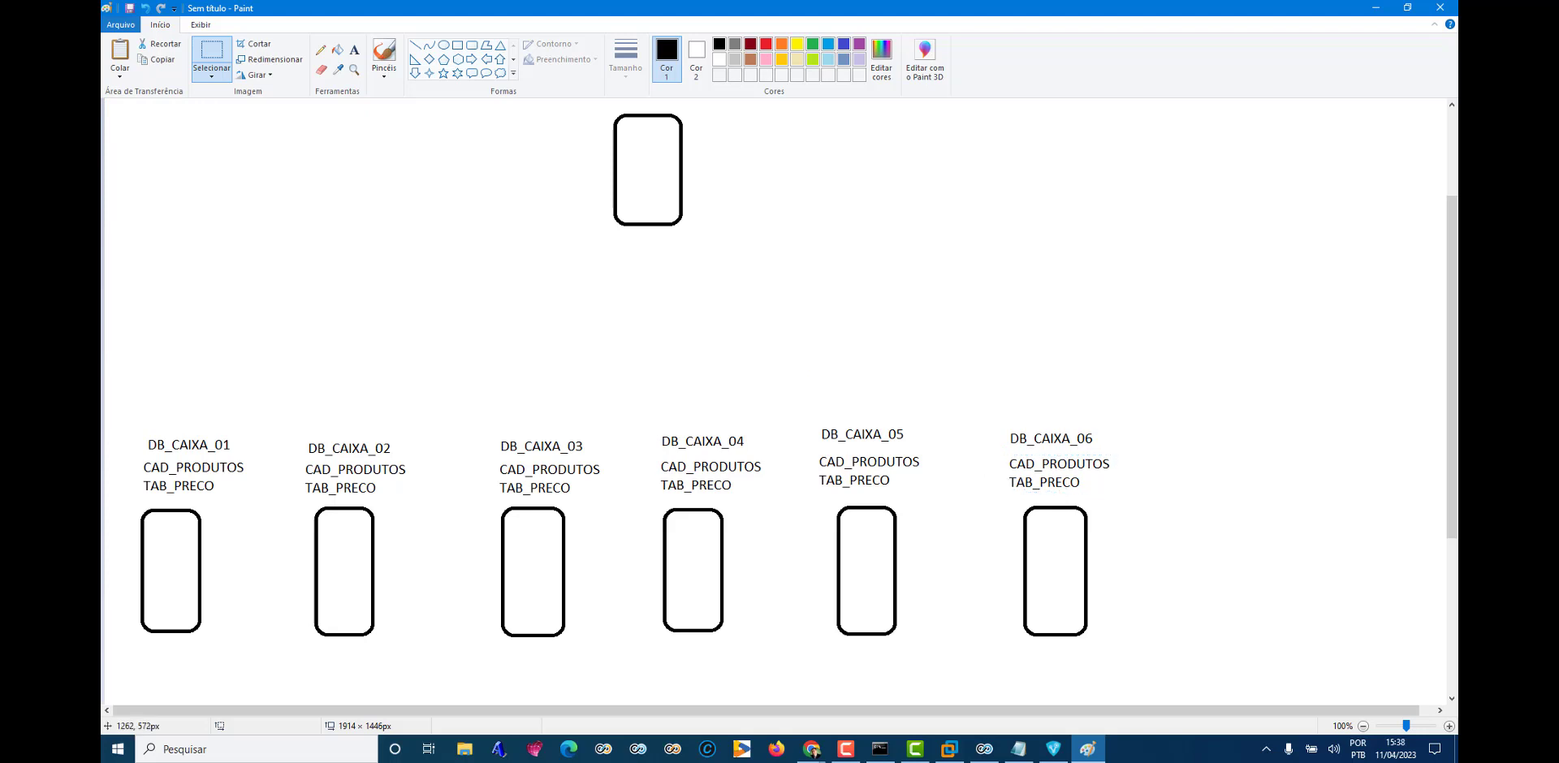
pyautogui.click(969, 357)
# Duplicate the DB_CAIXA title row higher up and delete the stray CAD_PRODUTOS fragments.
pyautogui.moveTo(129, 425); pyautogui.dragTo(1098, 461)
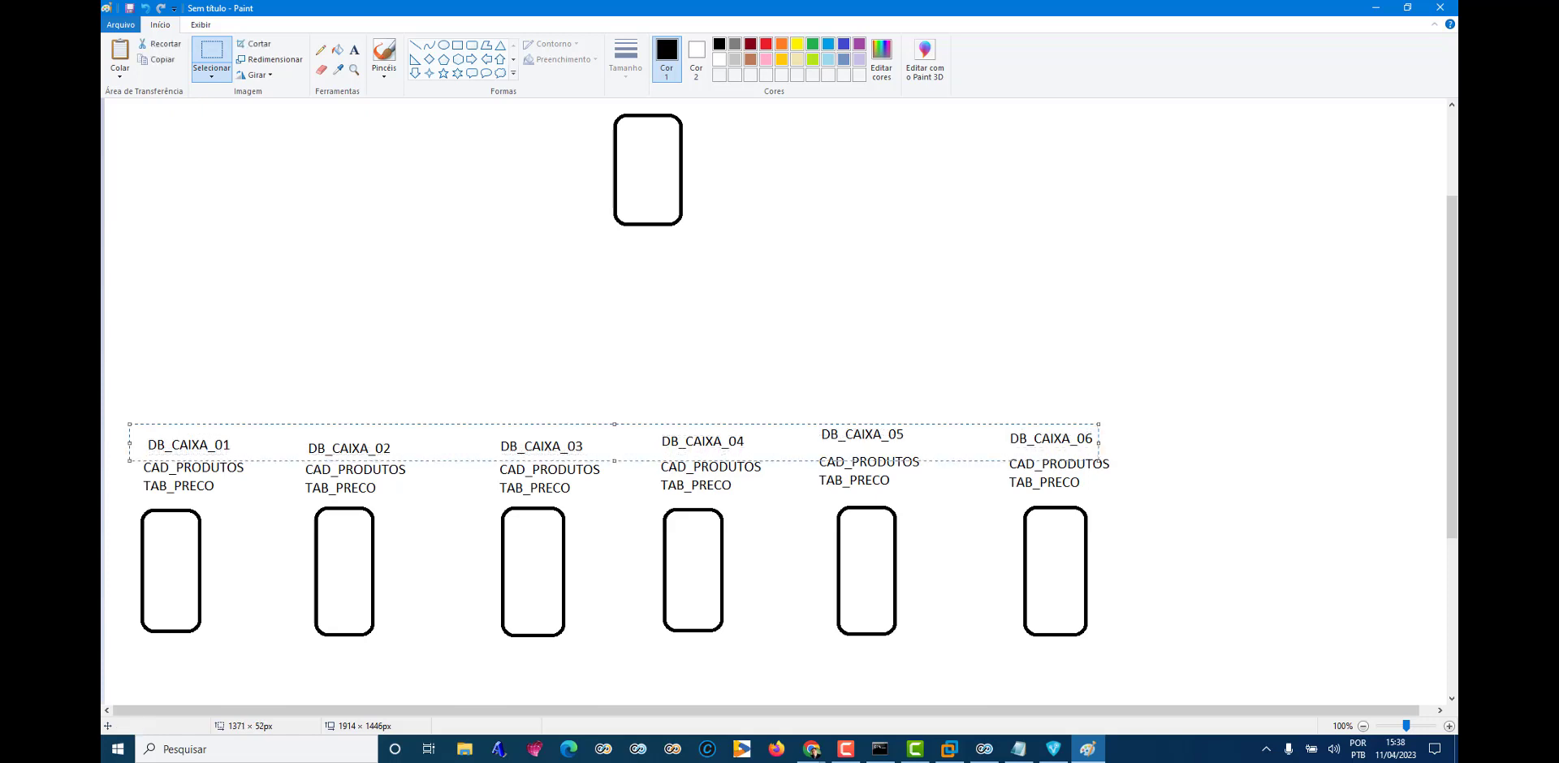
pyautogui.hotkey('ctrl', 'c')
pyautogui.hotkey('ctrl', 'v')
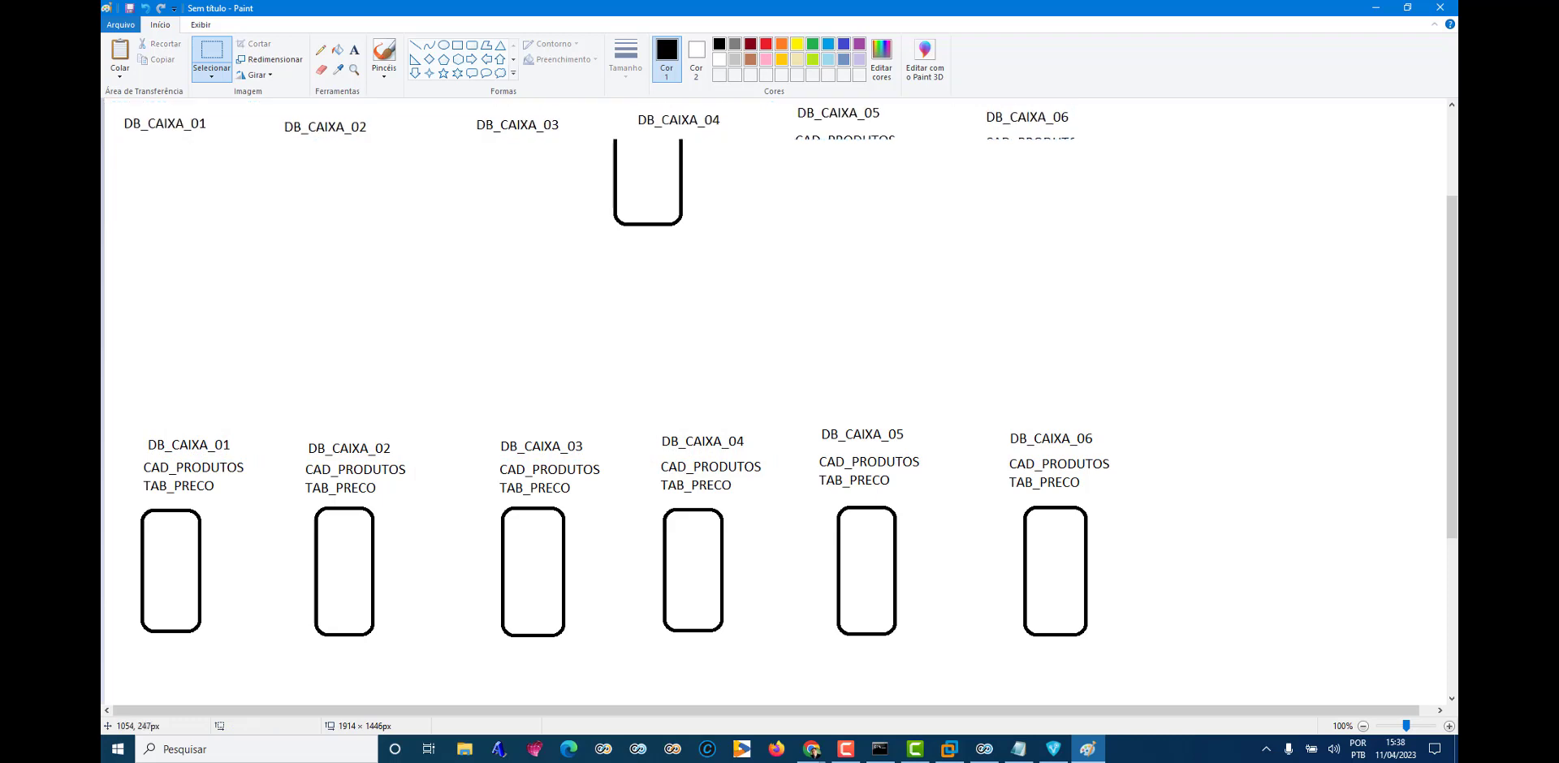
pyautogui.moveTo(965, 134); pyautogui.dragTo(792, 260)
pyautogui.click(963, 317)
pyautogui.moveTo(950, 271); pyautogui.dragTo(1130, 291)
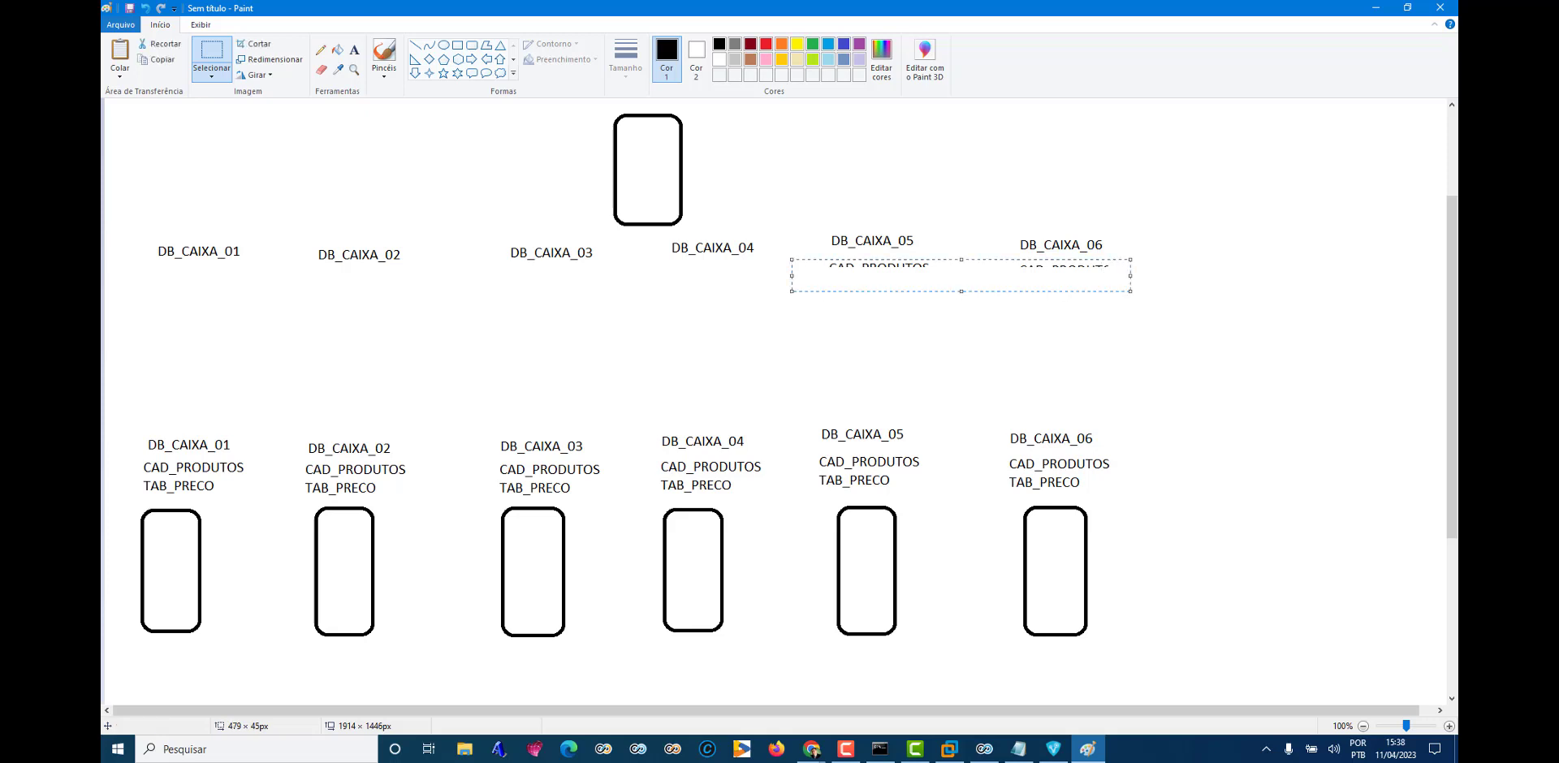
pyautogui.press('Delete')
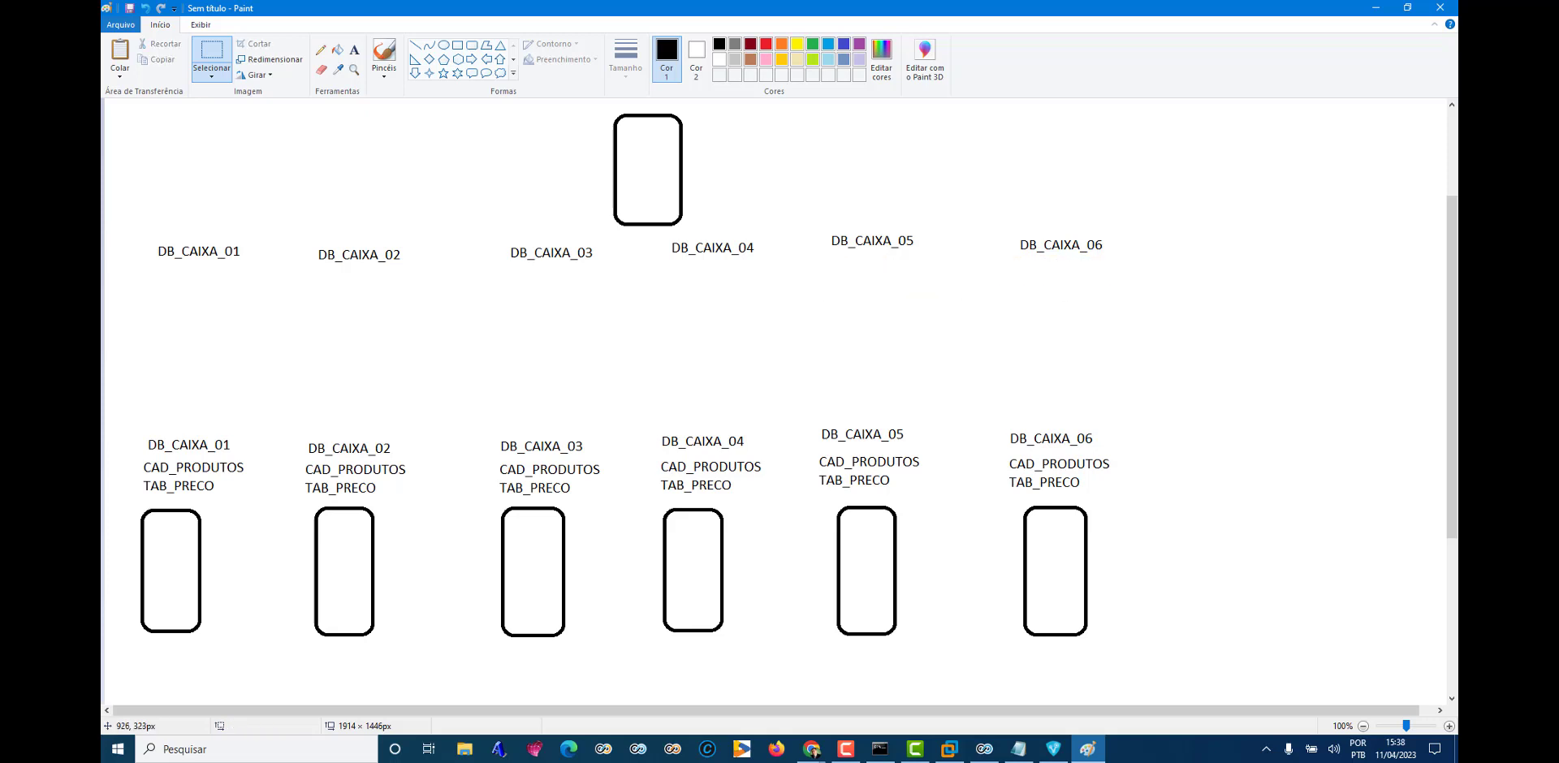
# Write DB_SERVER as a text label to the right of the top box.
pyautogui.click(354, 50)
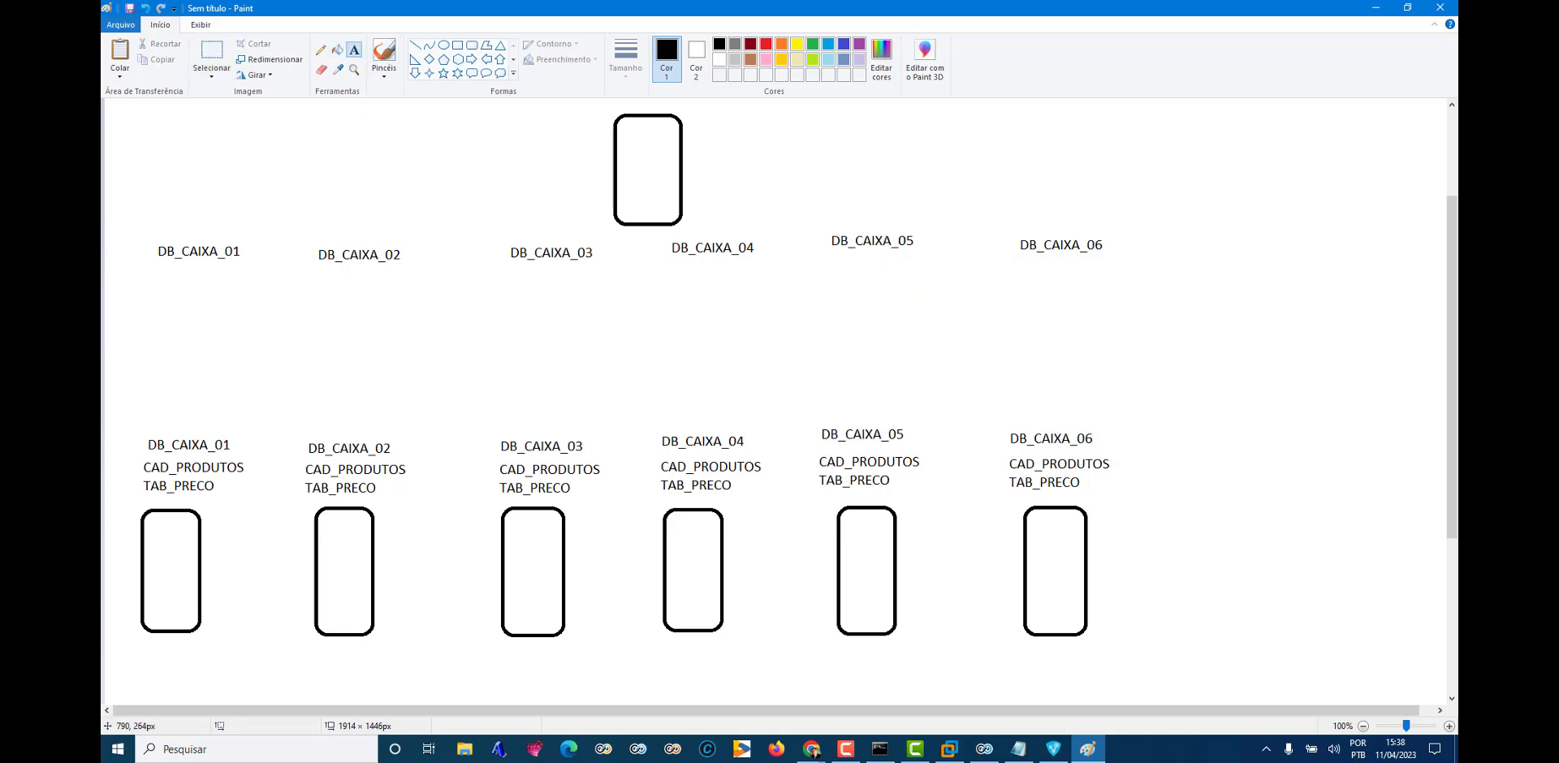
pyautogui.click(714, 128)
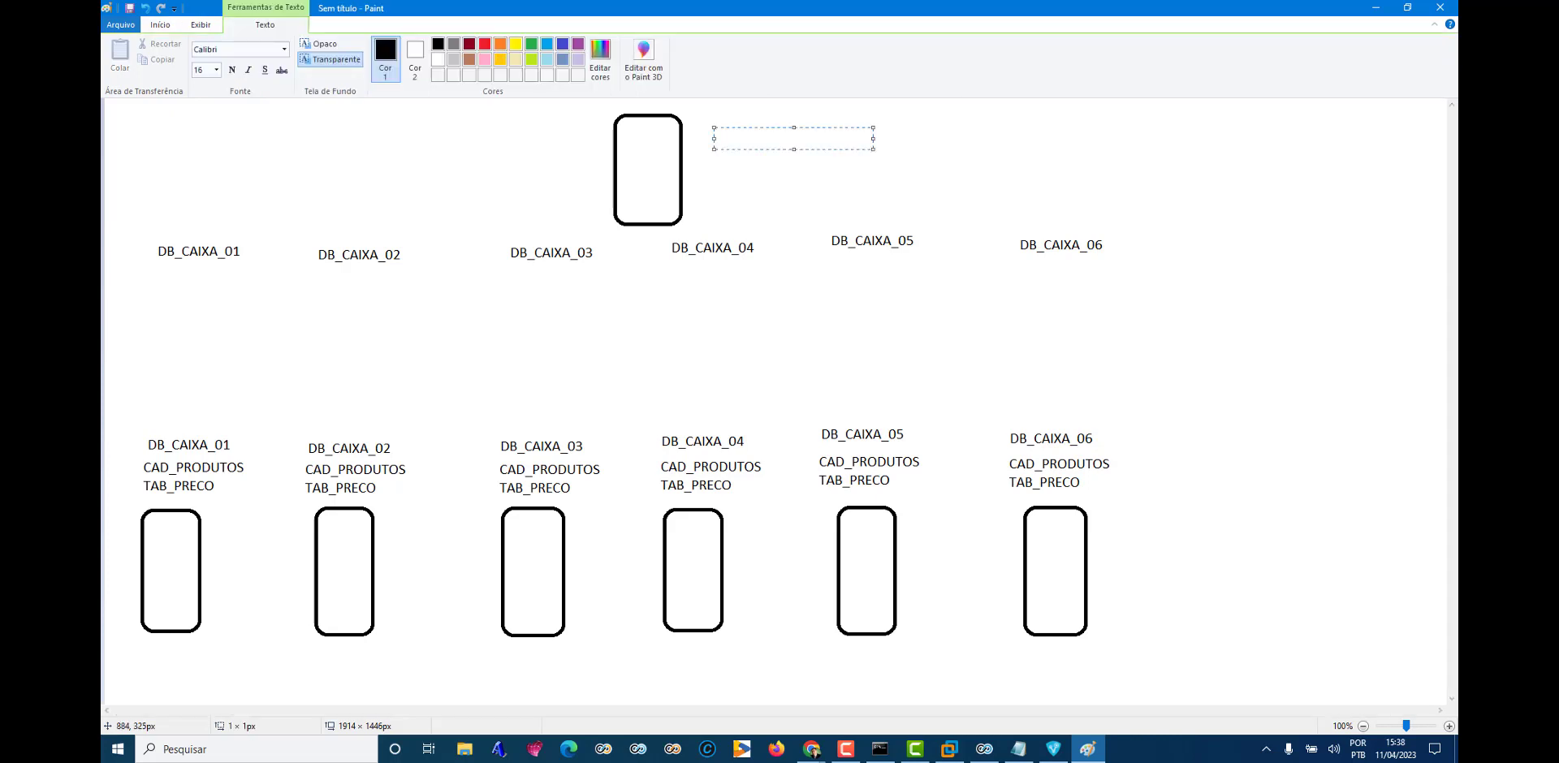
pyautogui.write('DB_SERVER')
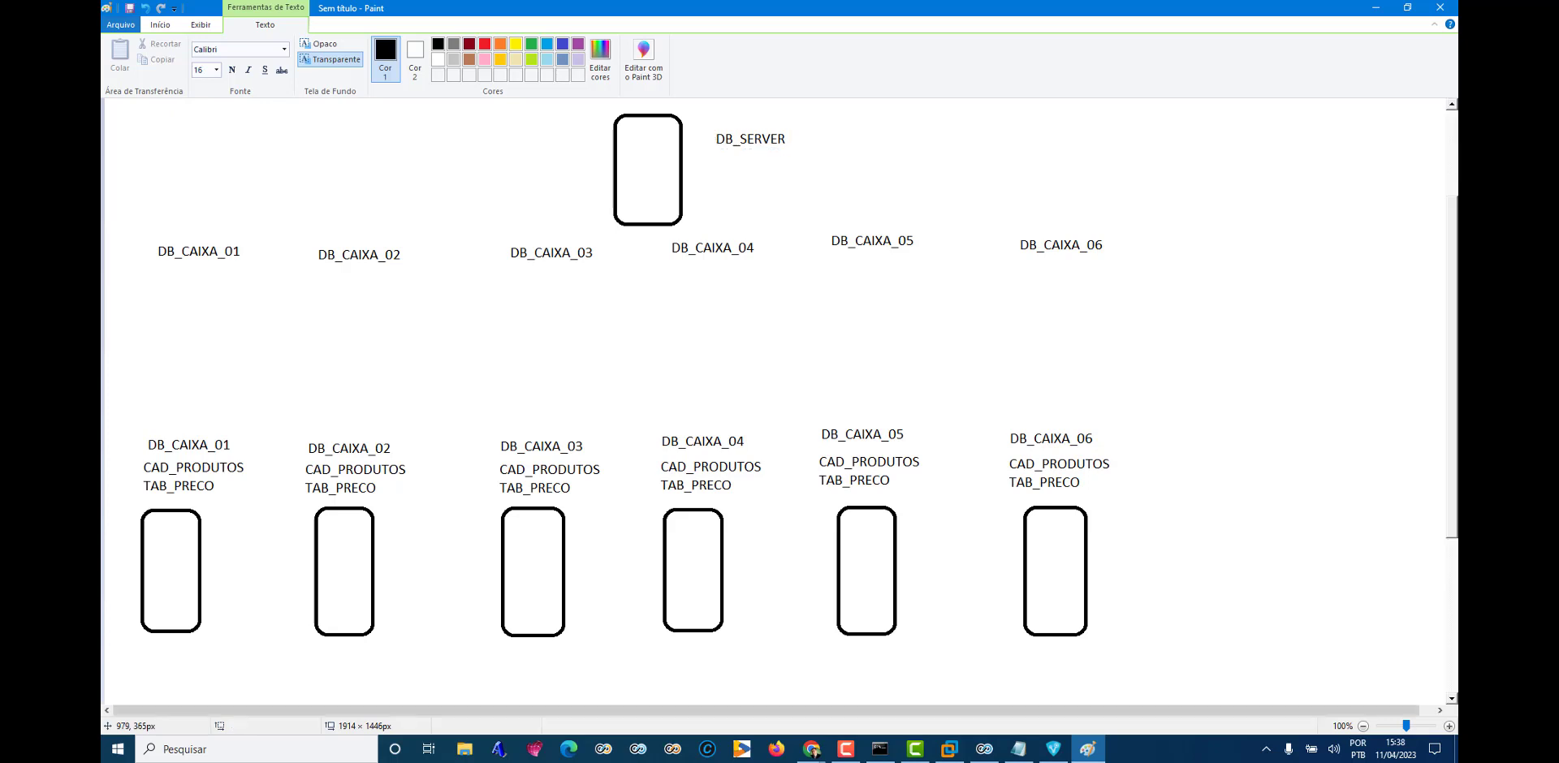
pyautogui.click(341, 585)
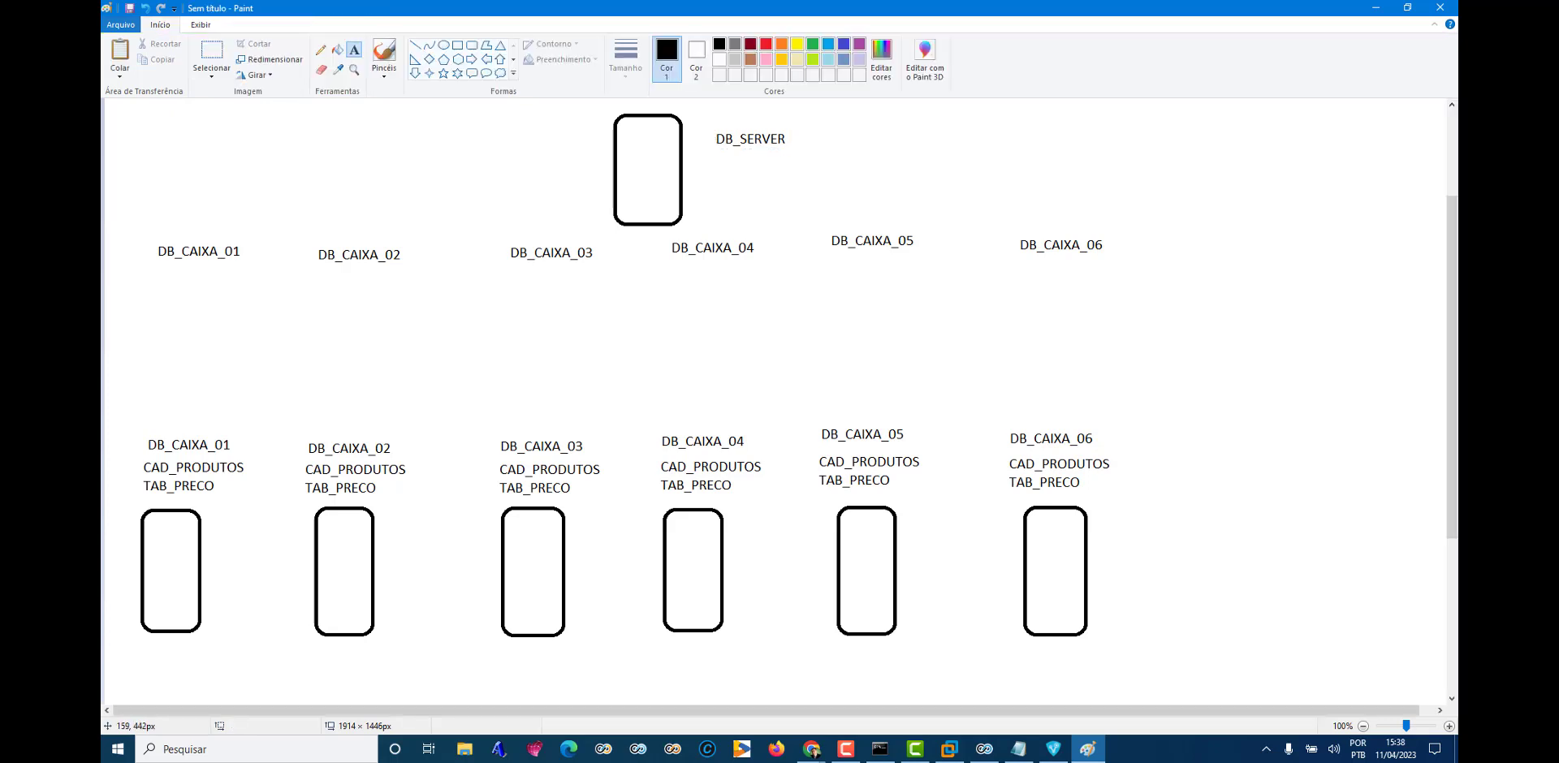
# With the Line shape, join each upper DB_CAIXA_01 to DB_CAIXA_06 label to its lower box.
pyautogui.click(415, 45)
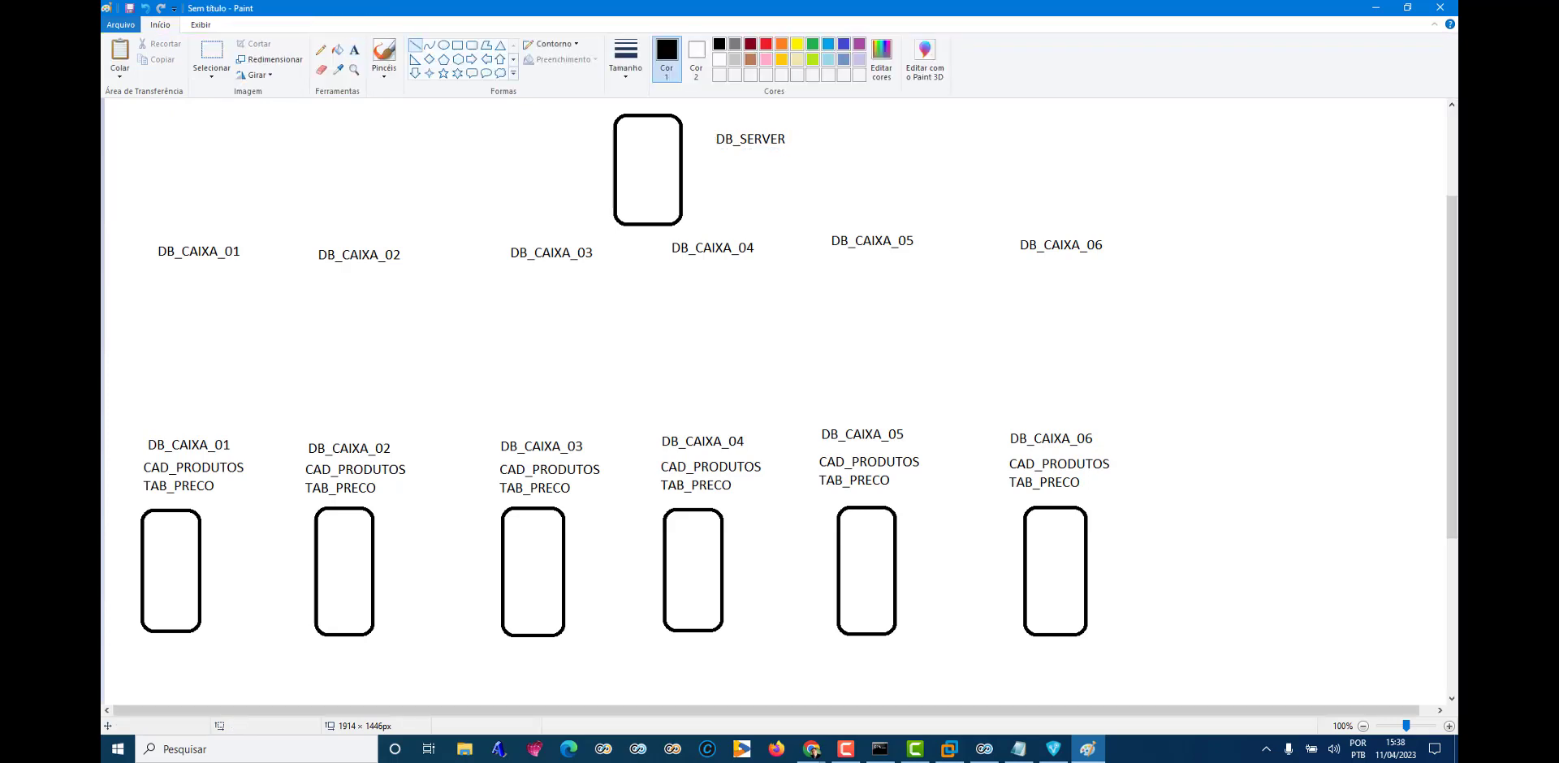
pyautogui.moveTo(202, 279); pyautogui.dragTo(189, 422)
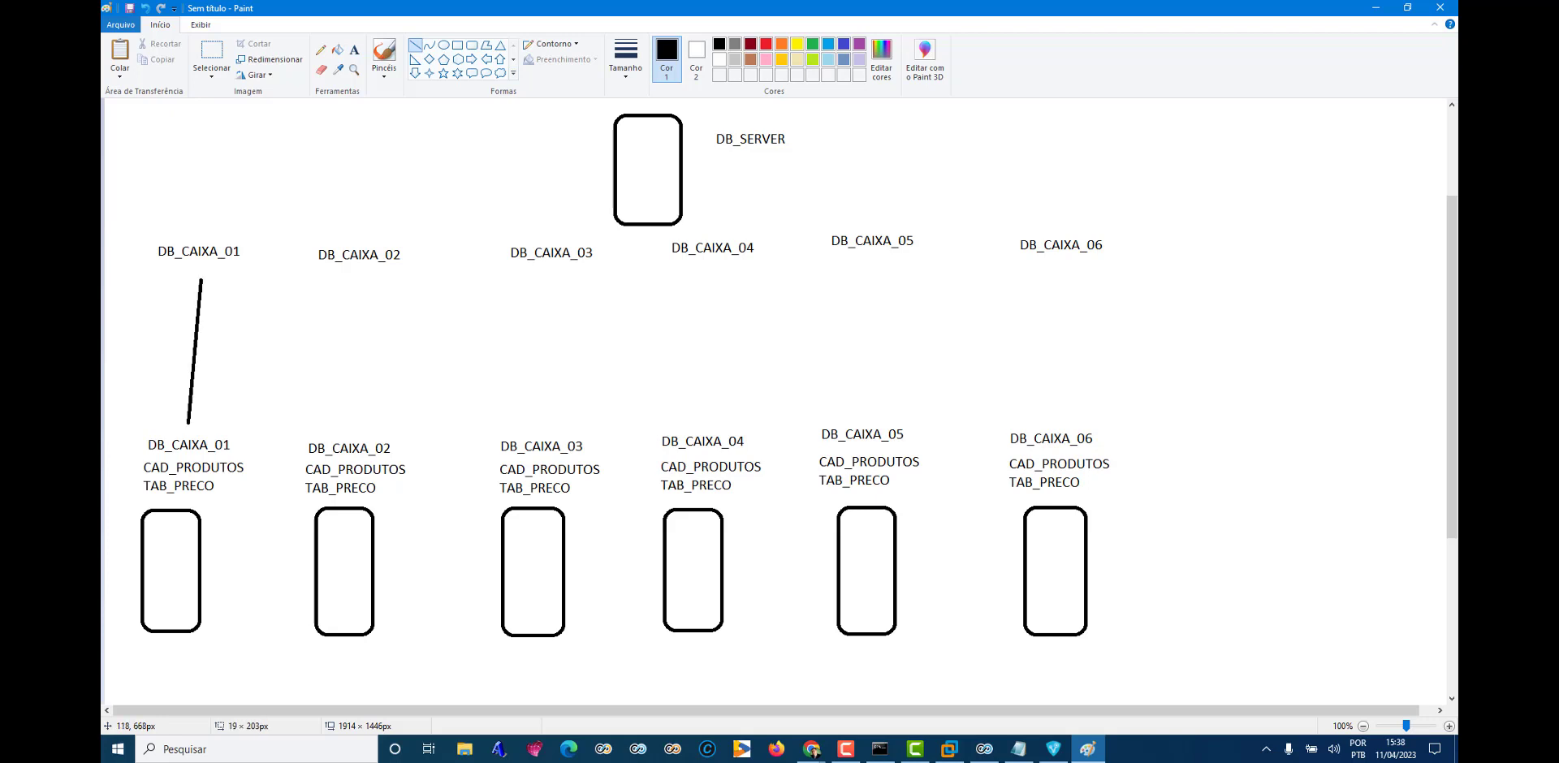
pyautogui.moveTo(375, 275); pyautogui.dragTo(357, 447)
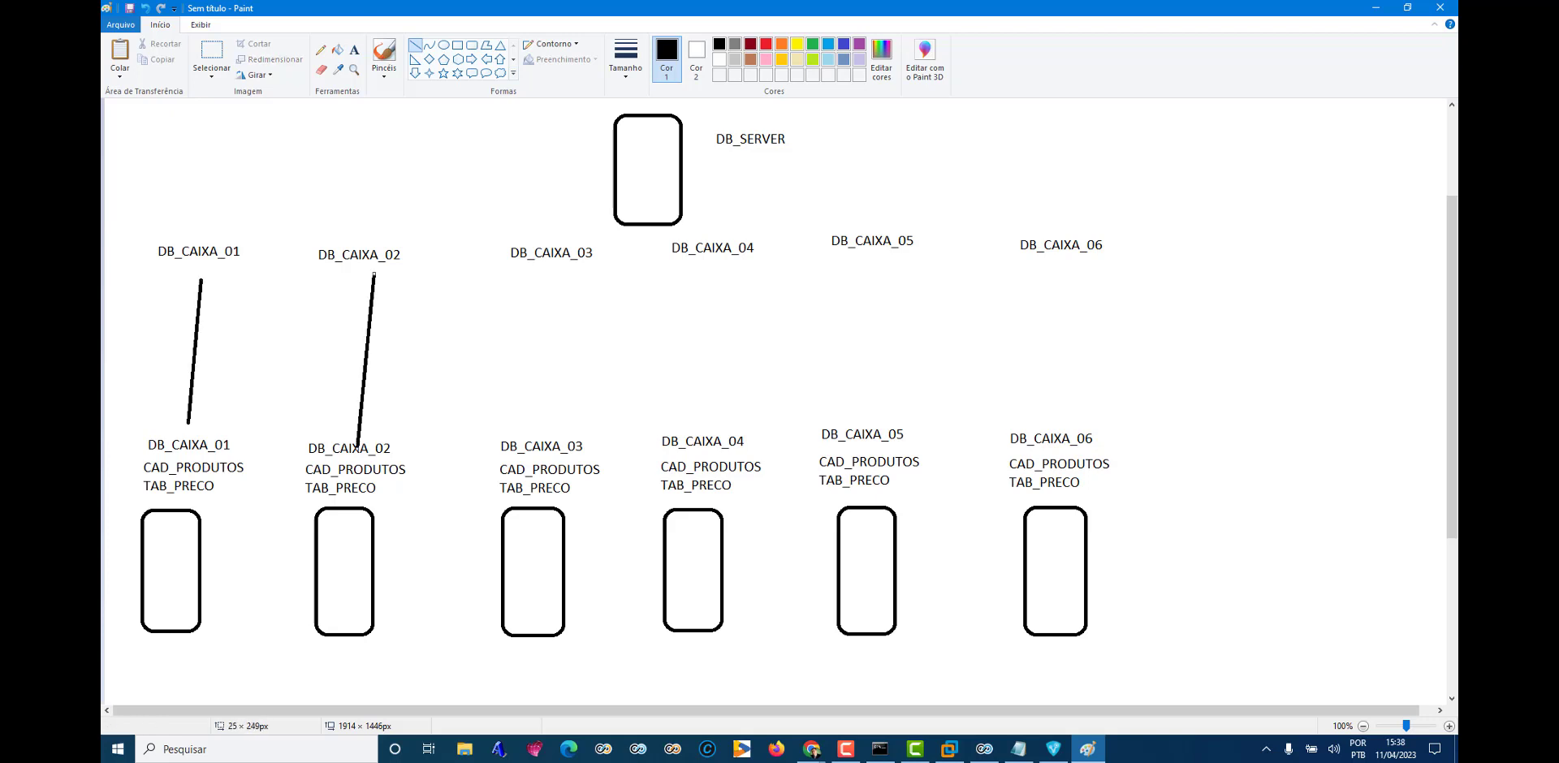
pyautogui.moveTo(563, 289); pyautogui.dragTo(566, 423)
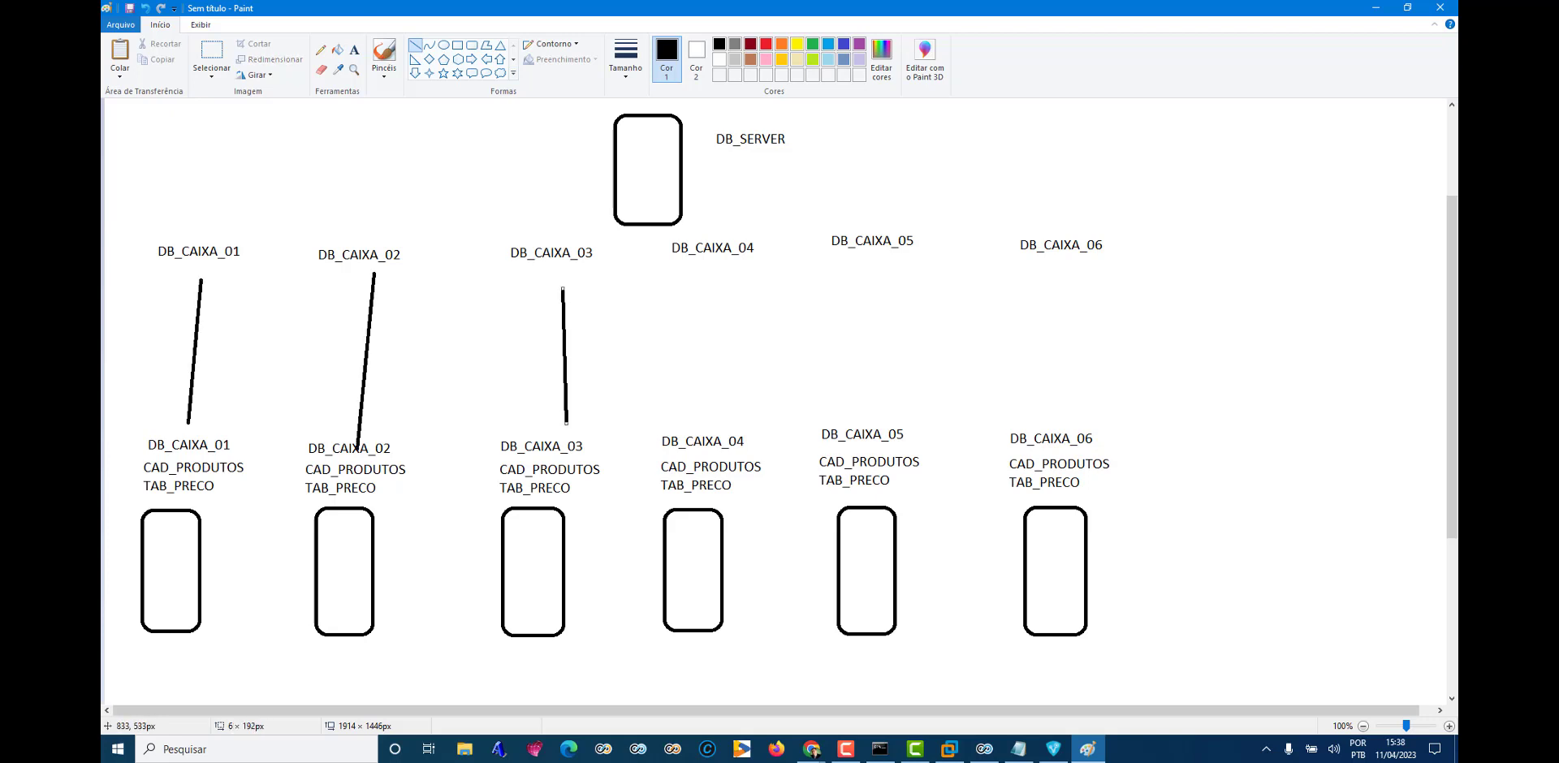
pyautogui.moveTo(723, 270); pyautogui.dragTo(726, 421)
pyautogui.moveTo(870, 274); pyautogui.dragTo(875, 399)
pyautogui.moveTo(1056, 277); pyautogui.dragTo(1075, 405)
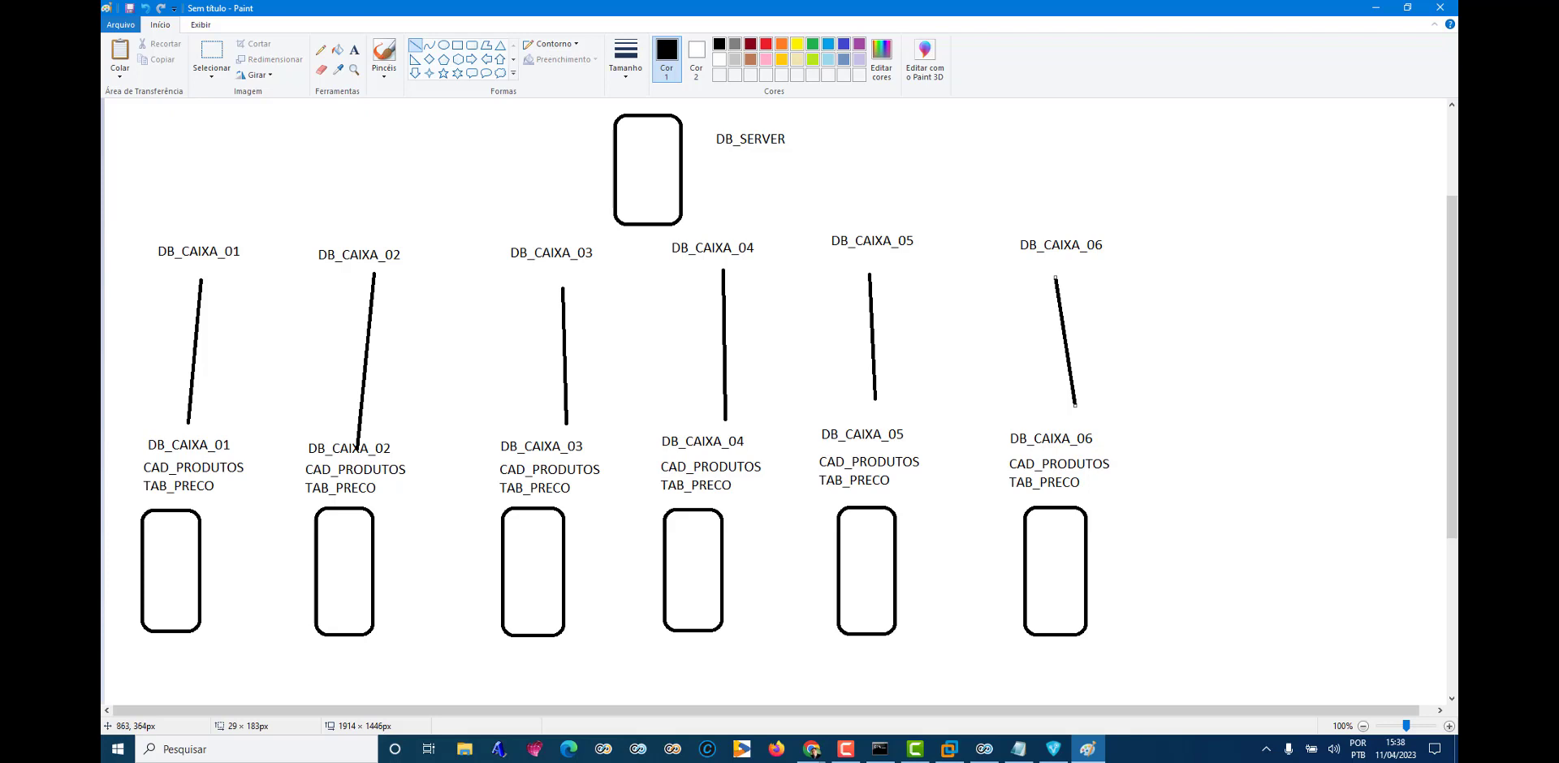
# Draw lines from DB_SERVER to DB_CAIXA_01, 02, 03, 04 and 06, plus one down toward DB_CAIXA_05.
pyautogui.moveTo(715, 208)
pyautogui.mouseDown()
pyautogui.moveTo(731, 153)
pyautogui.moveTo(834, 199)
pyautogui.mouseUp()
pyautogui.moveTo(794, 153); pyautogui.dragTo(1028, 206)
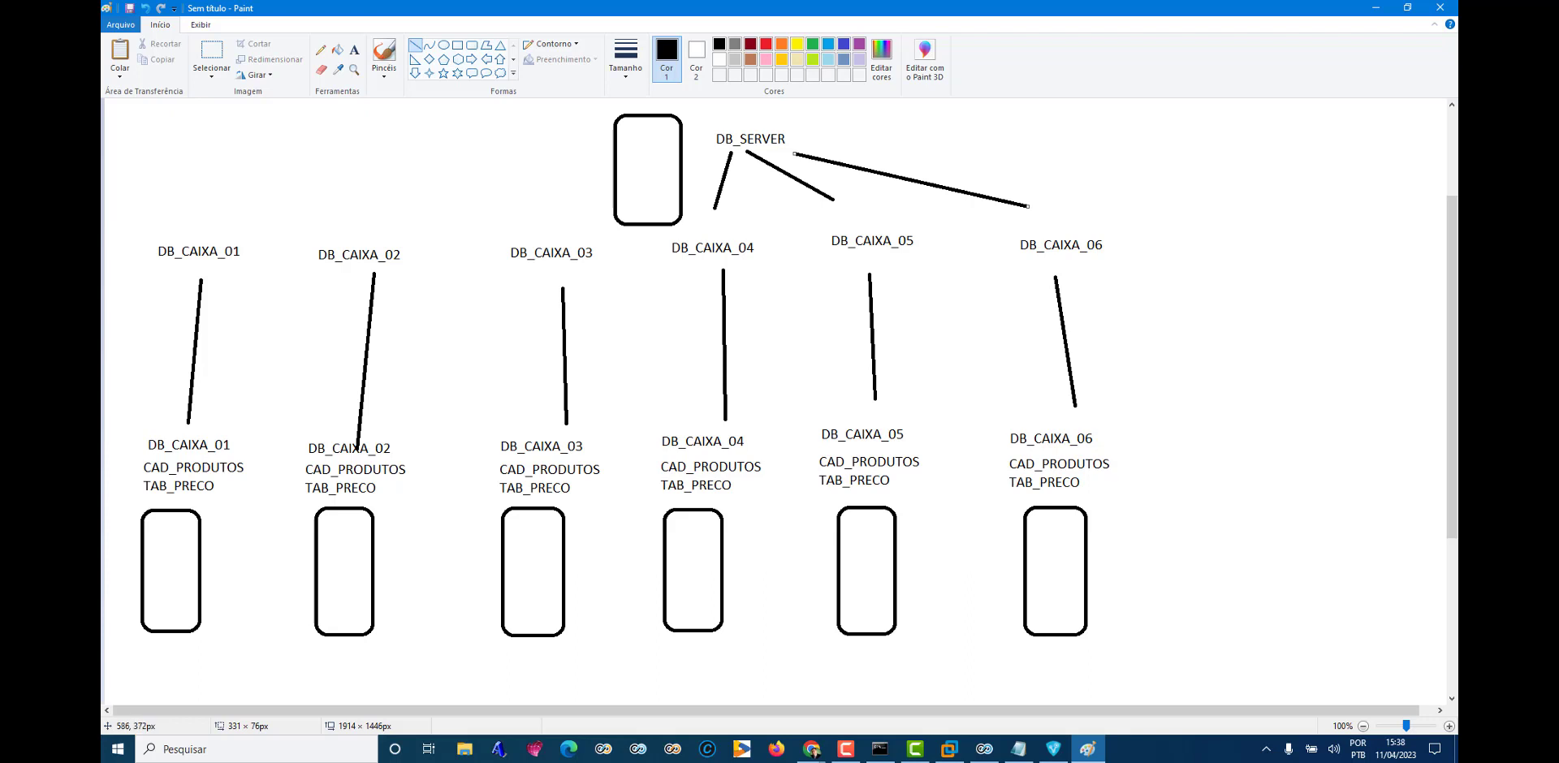
pyautogui.moveTo(520, 233); pyautogui.dragTo(590, 173)
pyautogui.moveTo(352, 231)
pyautogui.mouseDown()
pyautogui.moveTo(515, 161)
pyautogui.moveTo(560, 163)
pyautogui.mouseUp()
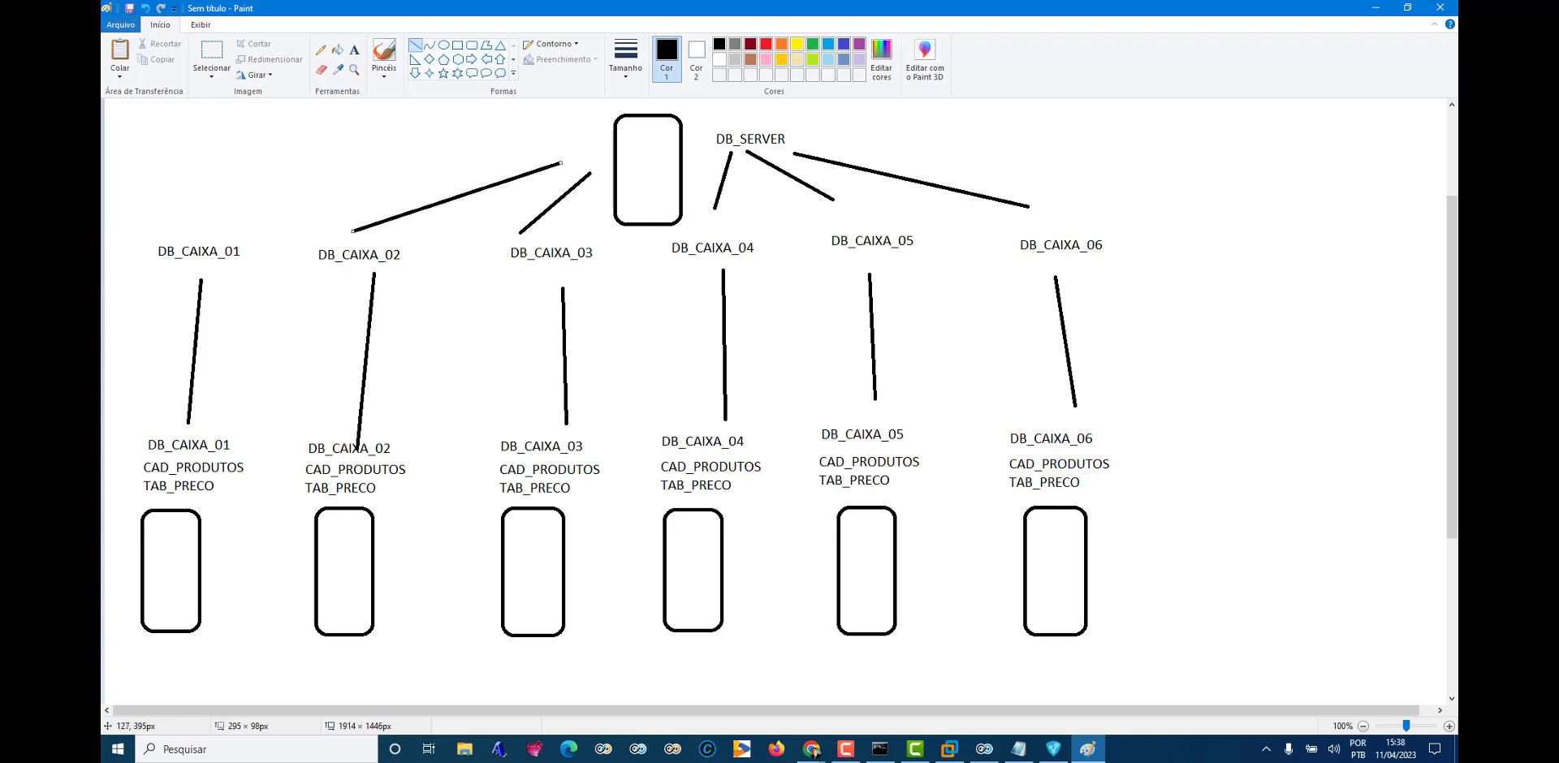
pyautogui.moveTo(195, 232); pyautogui.dragTo(558, 141)
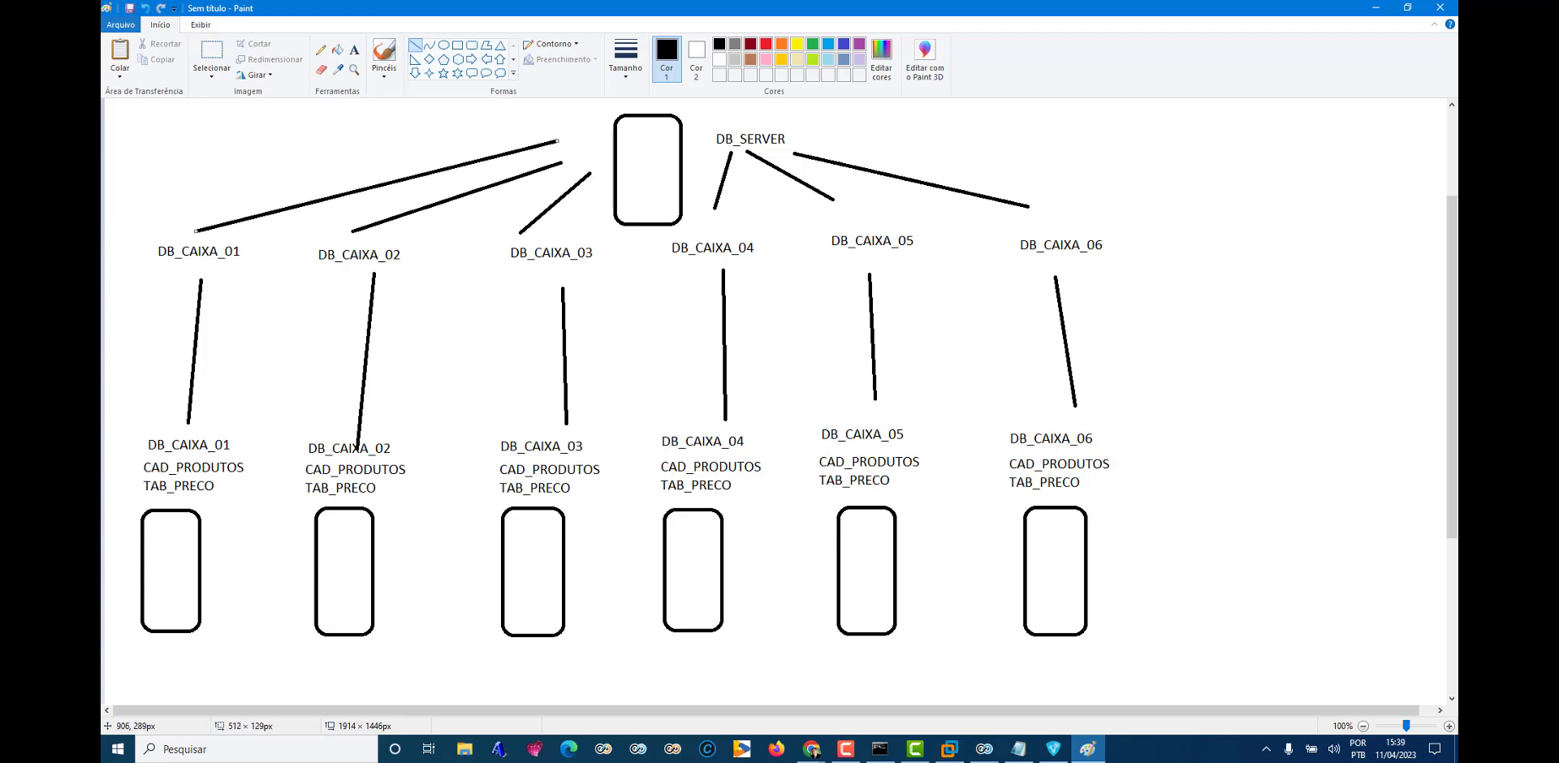
pyautogui.moveTo(745, 156)
pyautogui.mouseDown()
pyautogui.moveTo(777, 497)
pyautogui.moveTo(825, 378)
pyautogui.mouseUp()
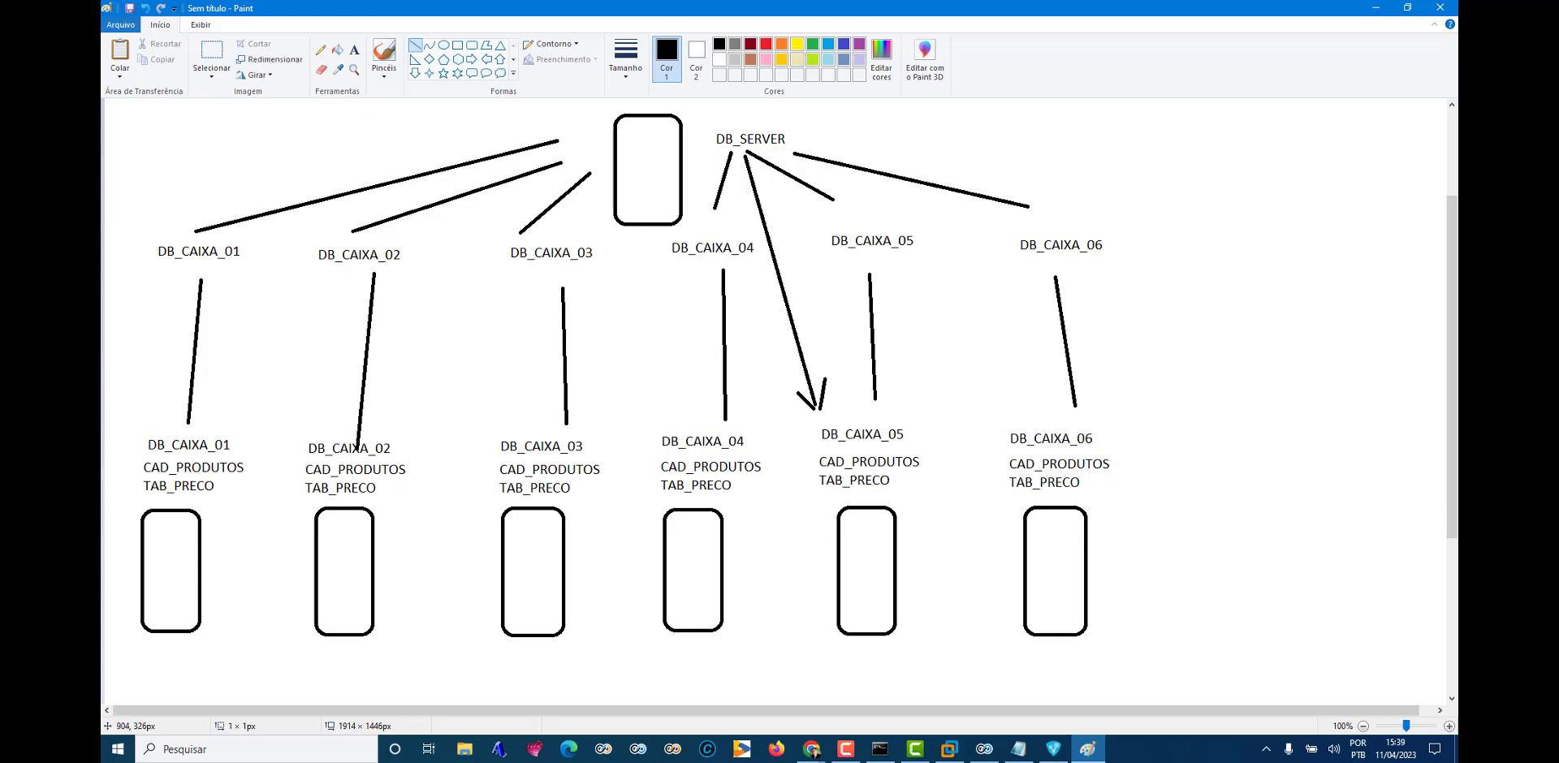
# Draw two short strokes under DB_SERVER to form an arrowhead on the DB_CAIXA_05 line.
pyautogui.moveTo(746, 153); pyautogui.dragTo(743, 184)
pyautogui.click(856, 345)
pyautogui.moveTo(745, 154); pyautogui.dragTo(765, 176)
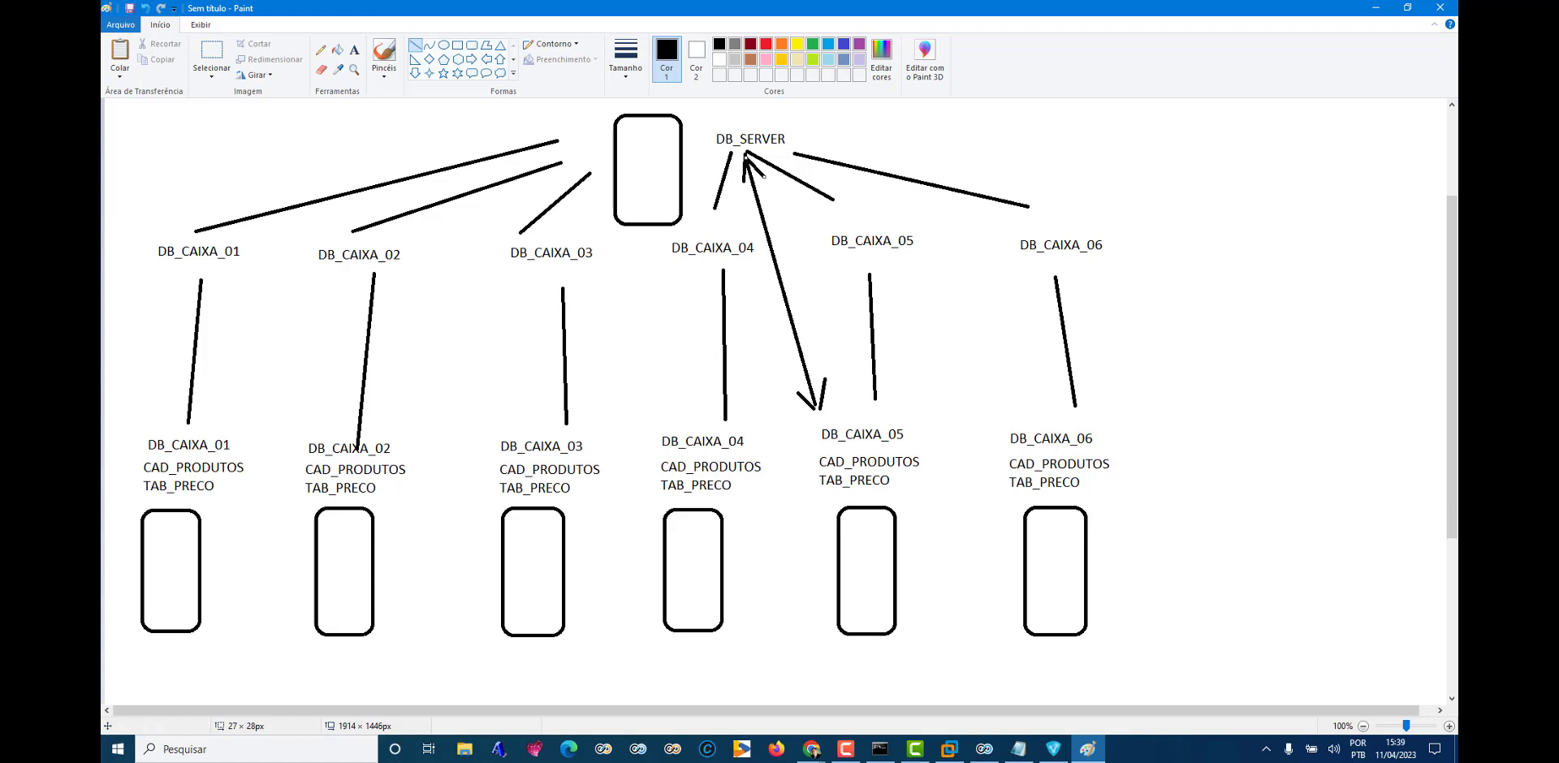
# Draw a rectangle above DB_CAIXA_06 and undo the stray long rectangle across the row.
pyautogui.click(458, 45)
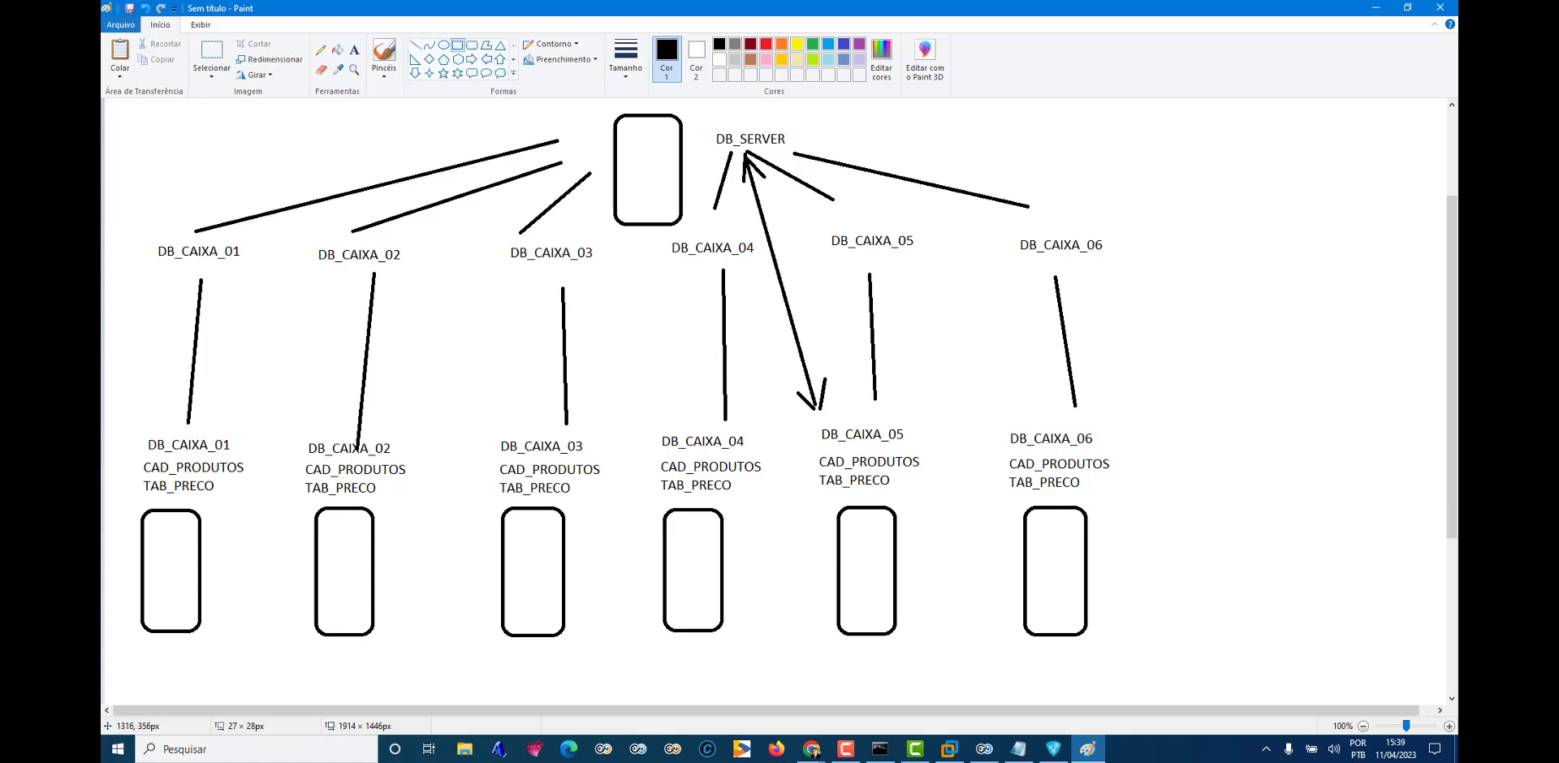
pyautogui.moveTo(1027, 195); pyautogui.dragTo(118, 311)
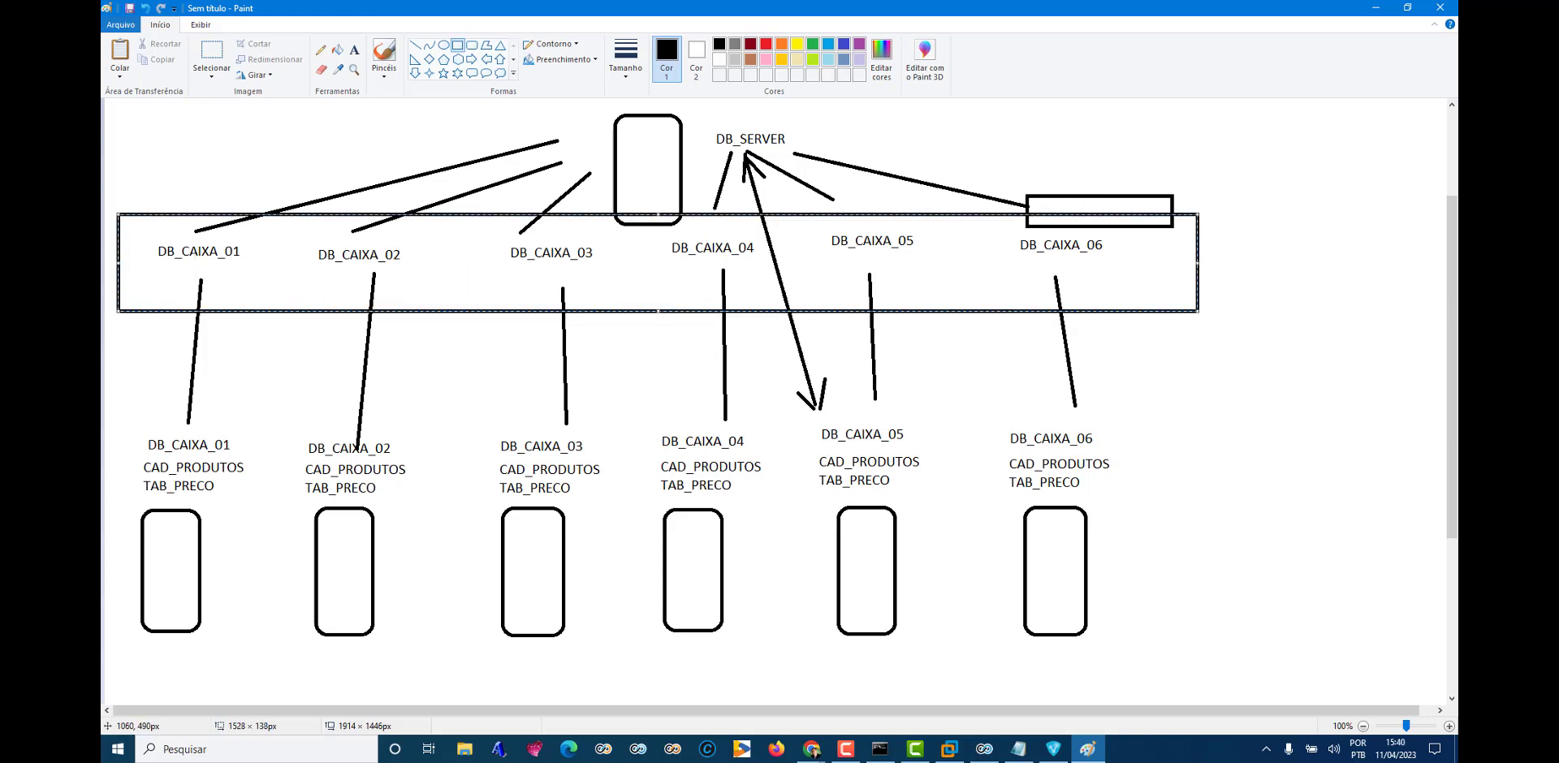
pyautogui.hotkey('ctrl', 'z')
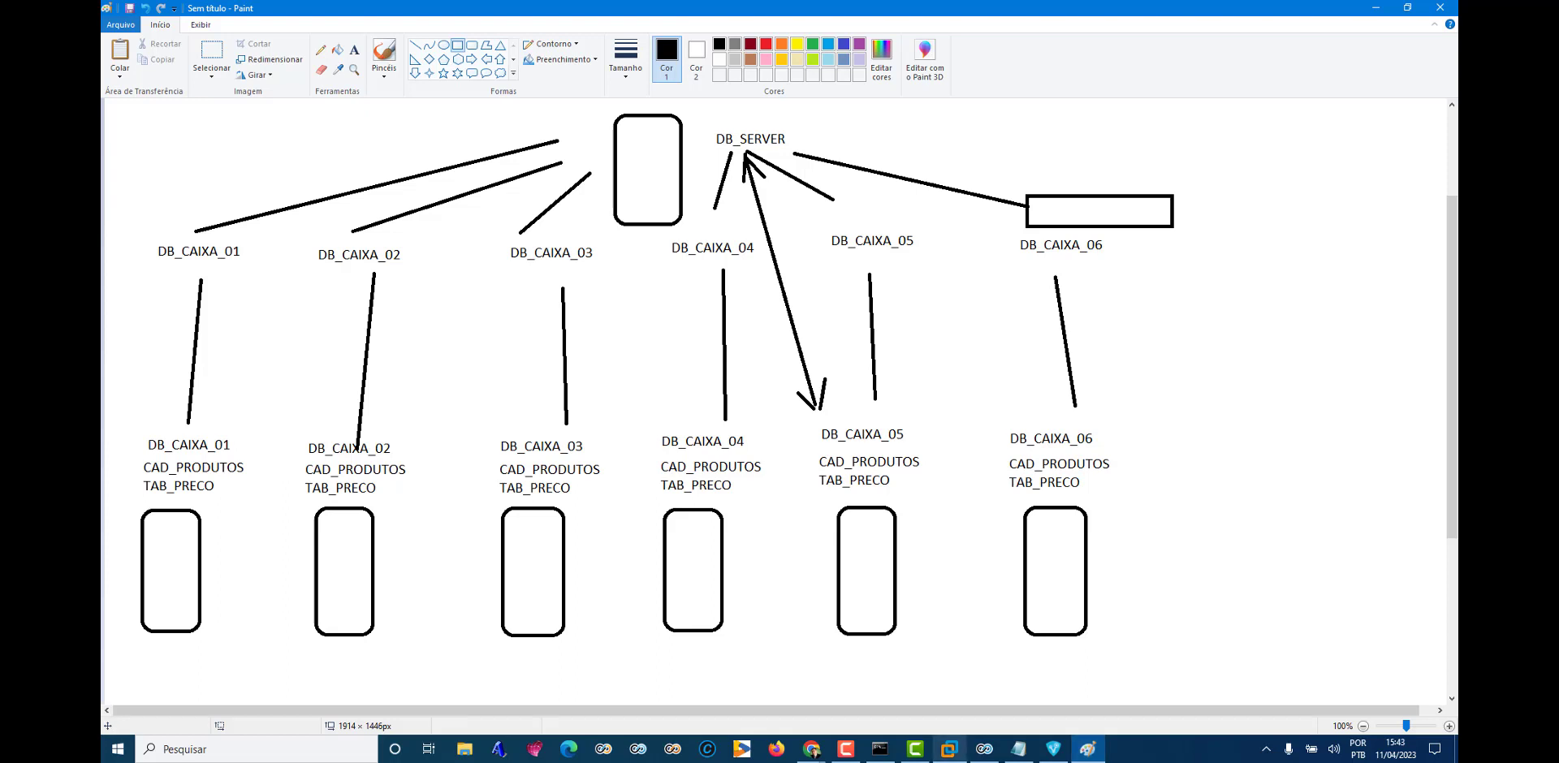
# In the WINSERVER2022_A VM, browse the Hfsql folder to Instancia_seu_nome, then close Explorer.
pyautogui.click(949, 748)
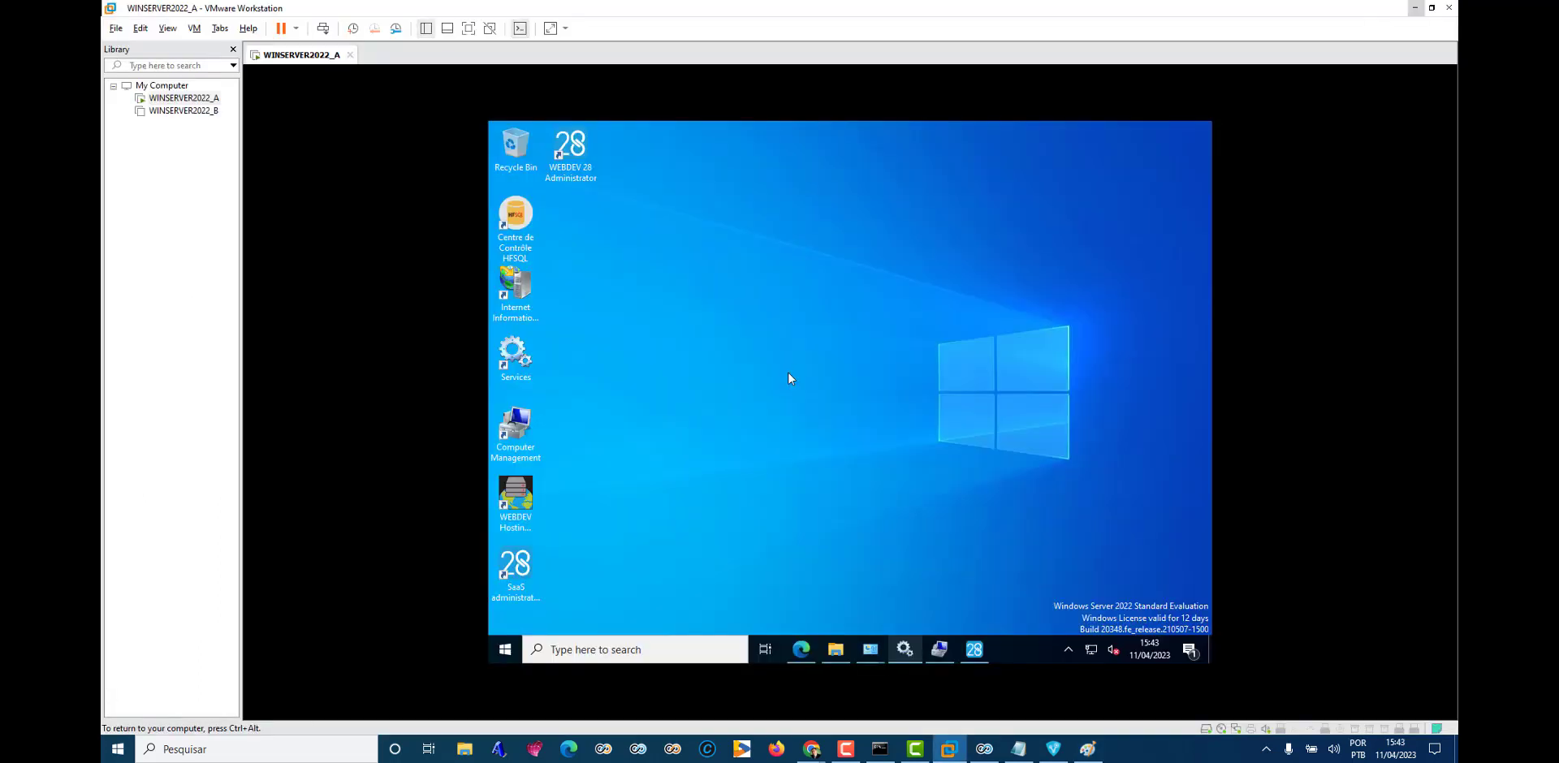
pyautogui.click(840, 655)
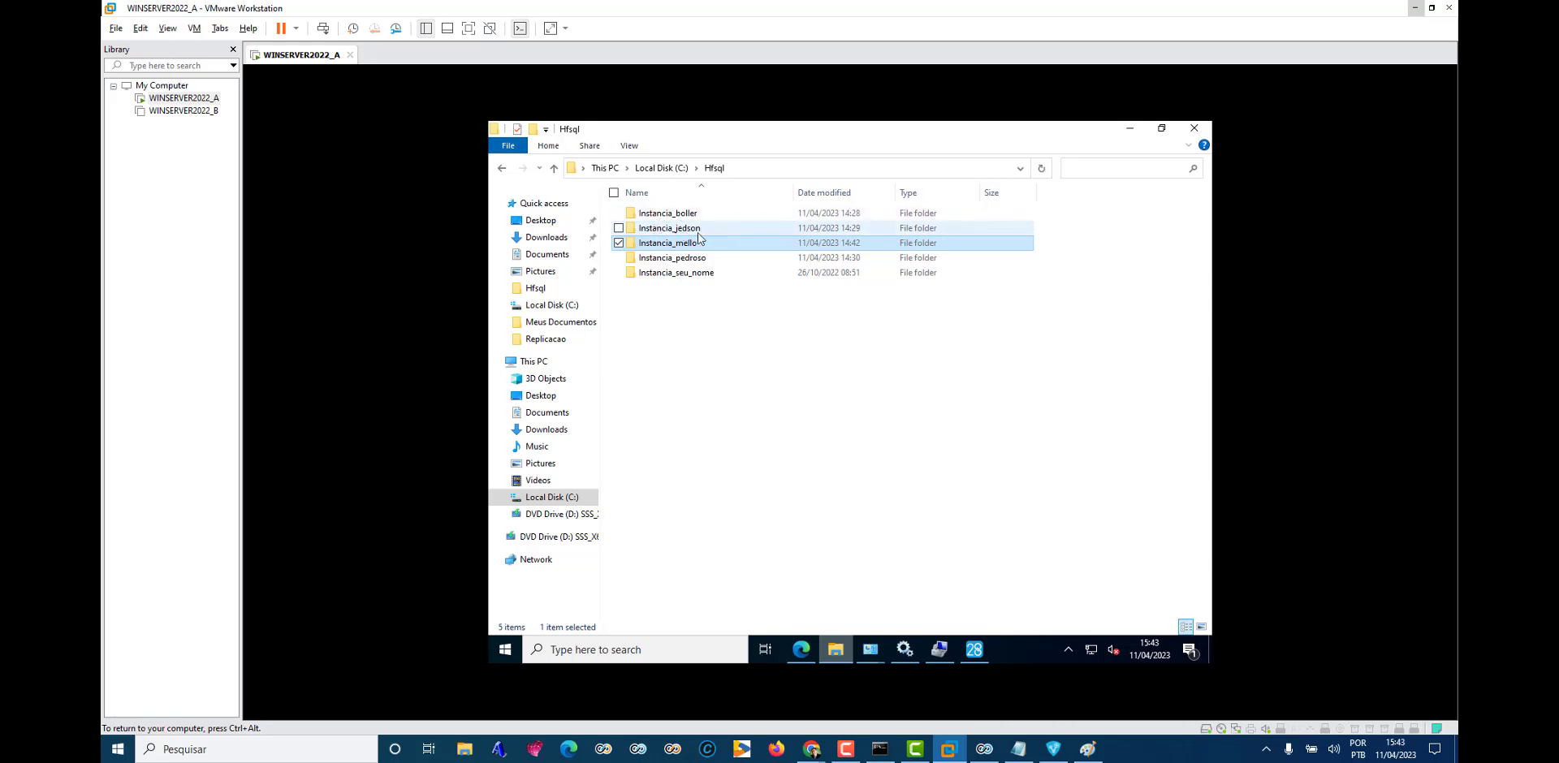
pyautogui.click(680, 277)
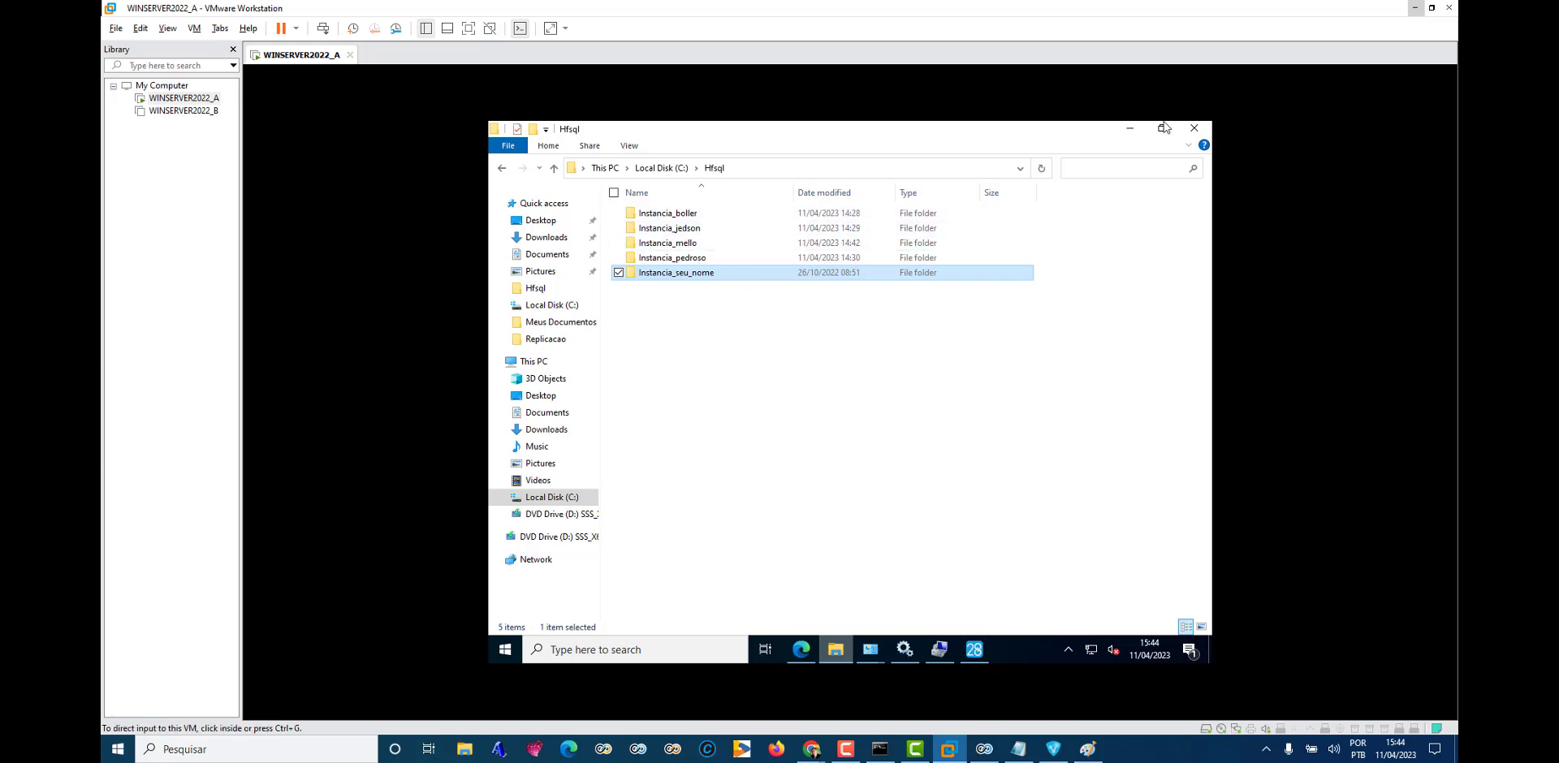
pyautogui.click(1194, 129)
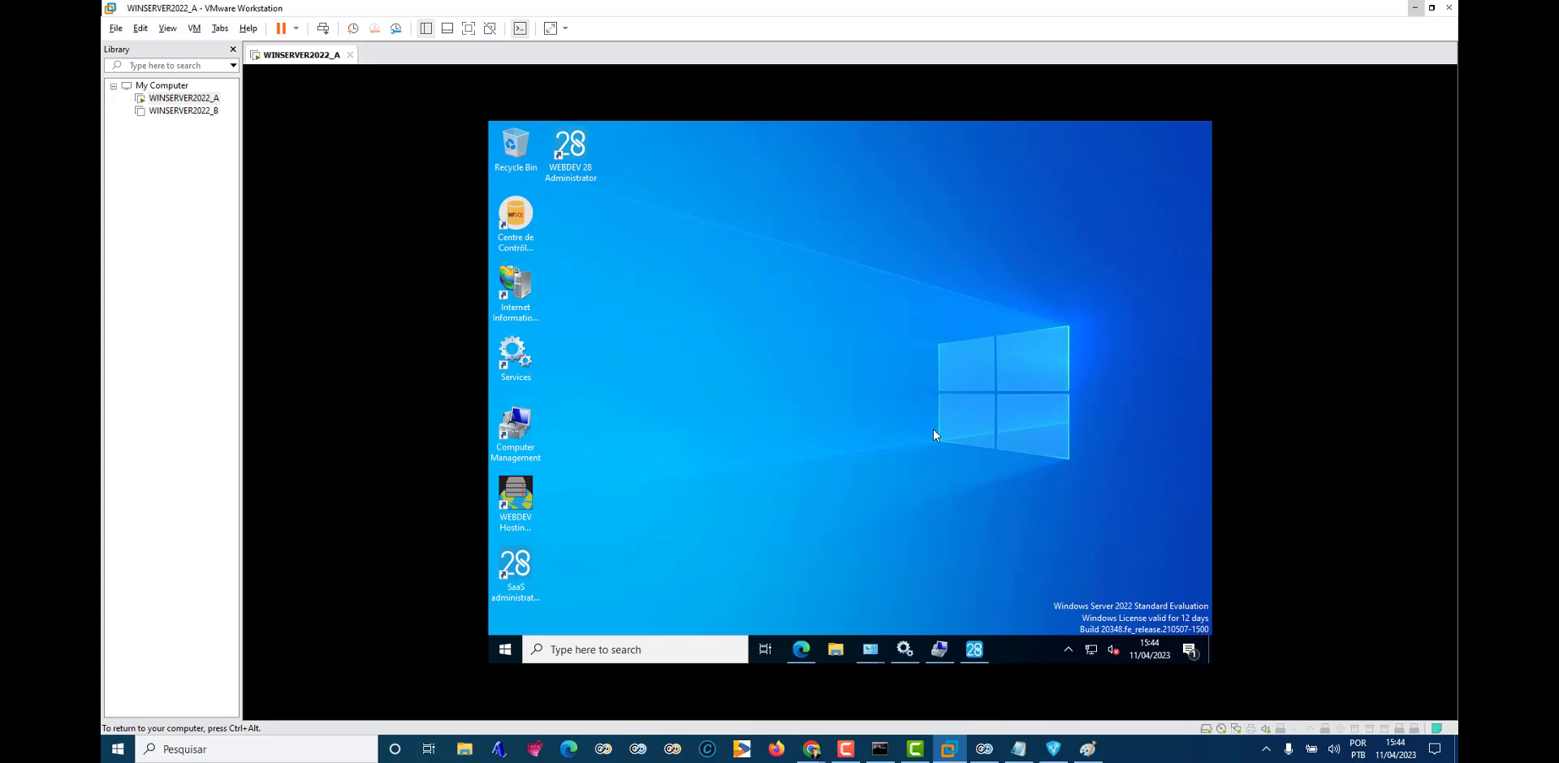
# Review the guest's Hyper File Server services, minimize them, and Alt+Tab back to Paint.
pyautogui.click(904, 647)
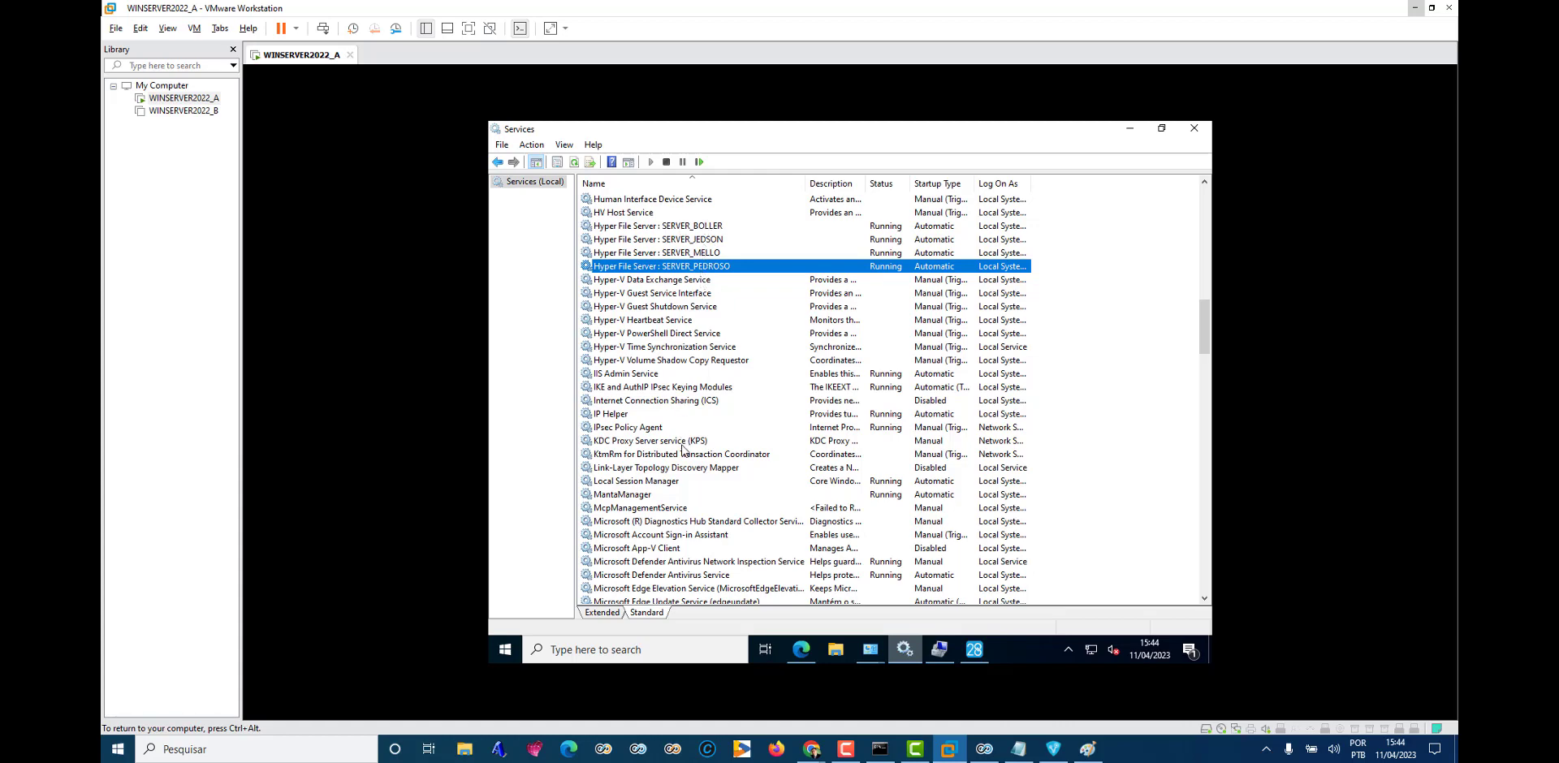
pyautogui.click(1127, 129)
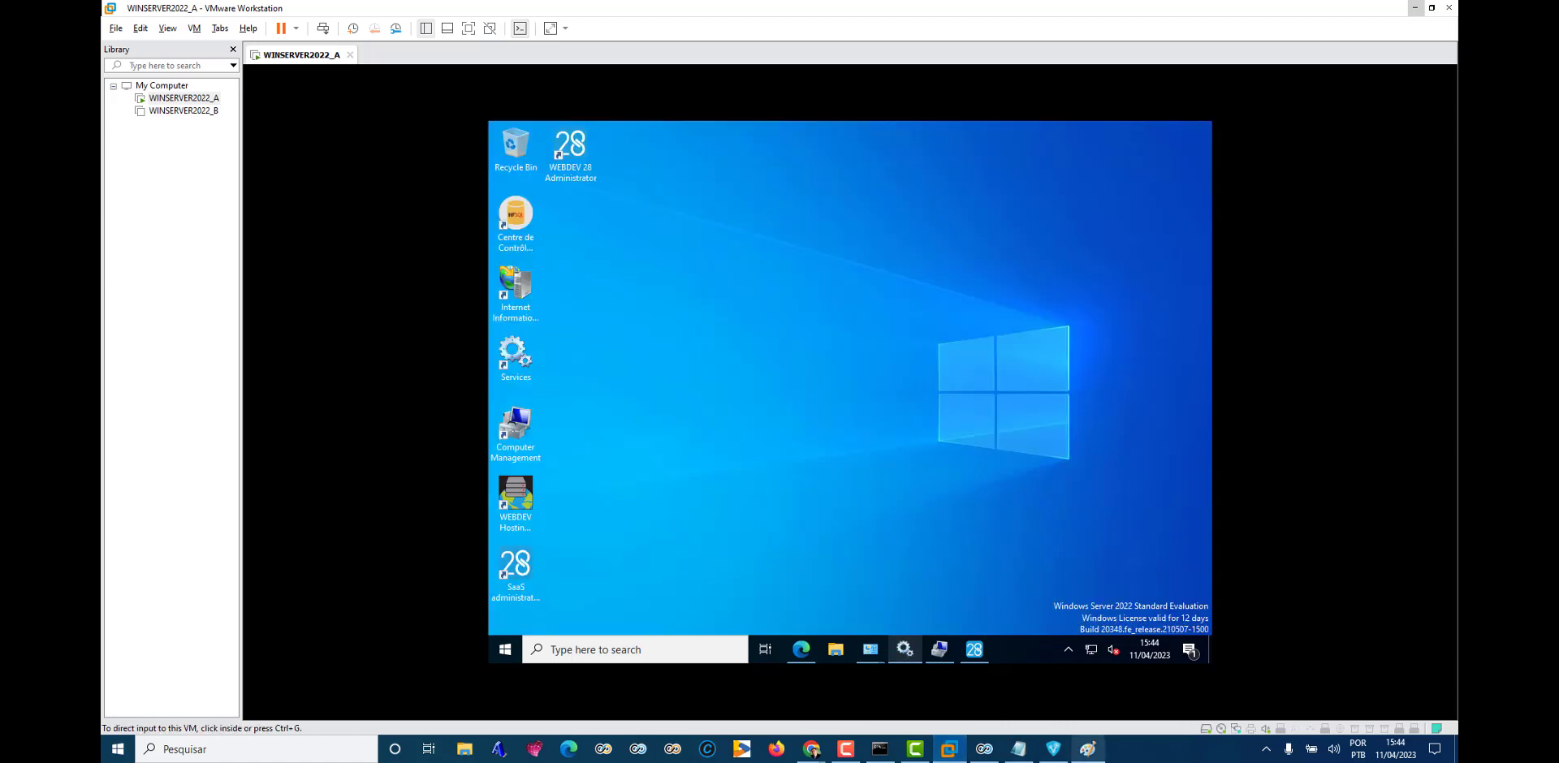
pyautogui.hotkey('alt', 'Tab')
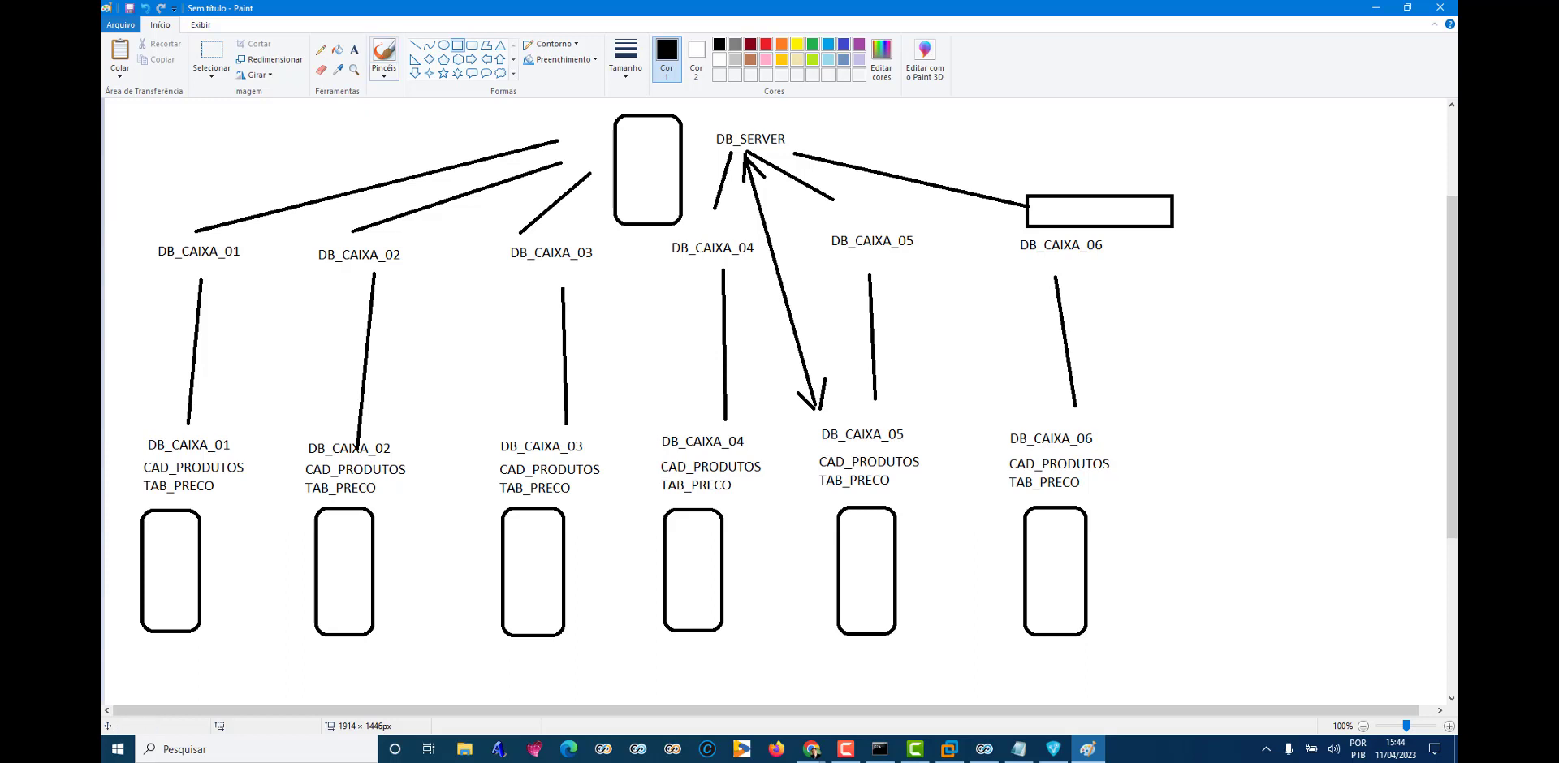
# Add text labels 4900 beside DB_SERVER and 4901 under the DB_CAIXA_01 link.
pyautogui.click(354, 49)
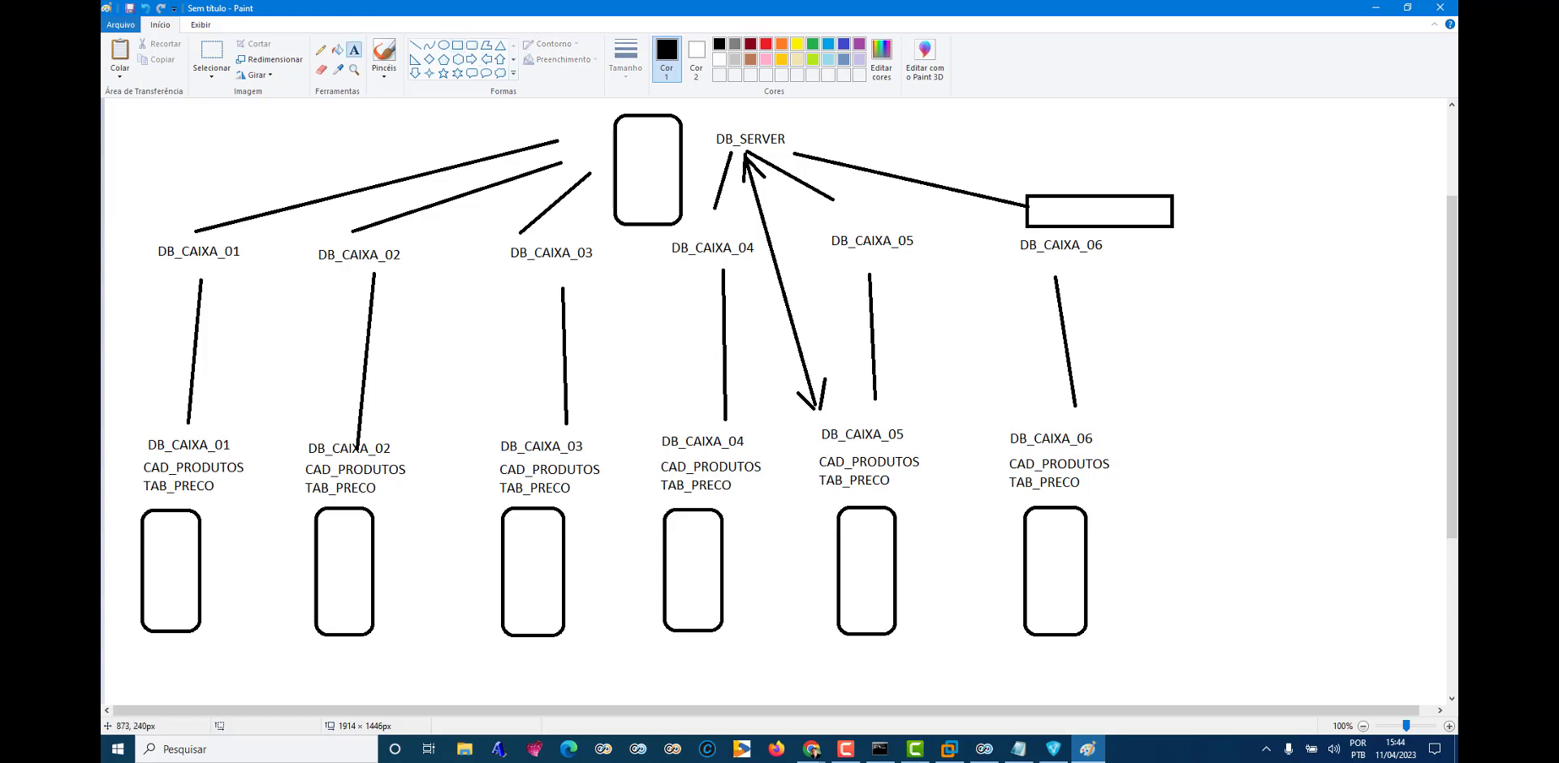
pyautogui.click(725, 104)
pyautogui.write('4900')
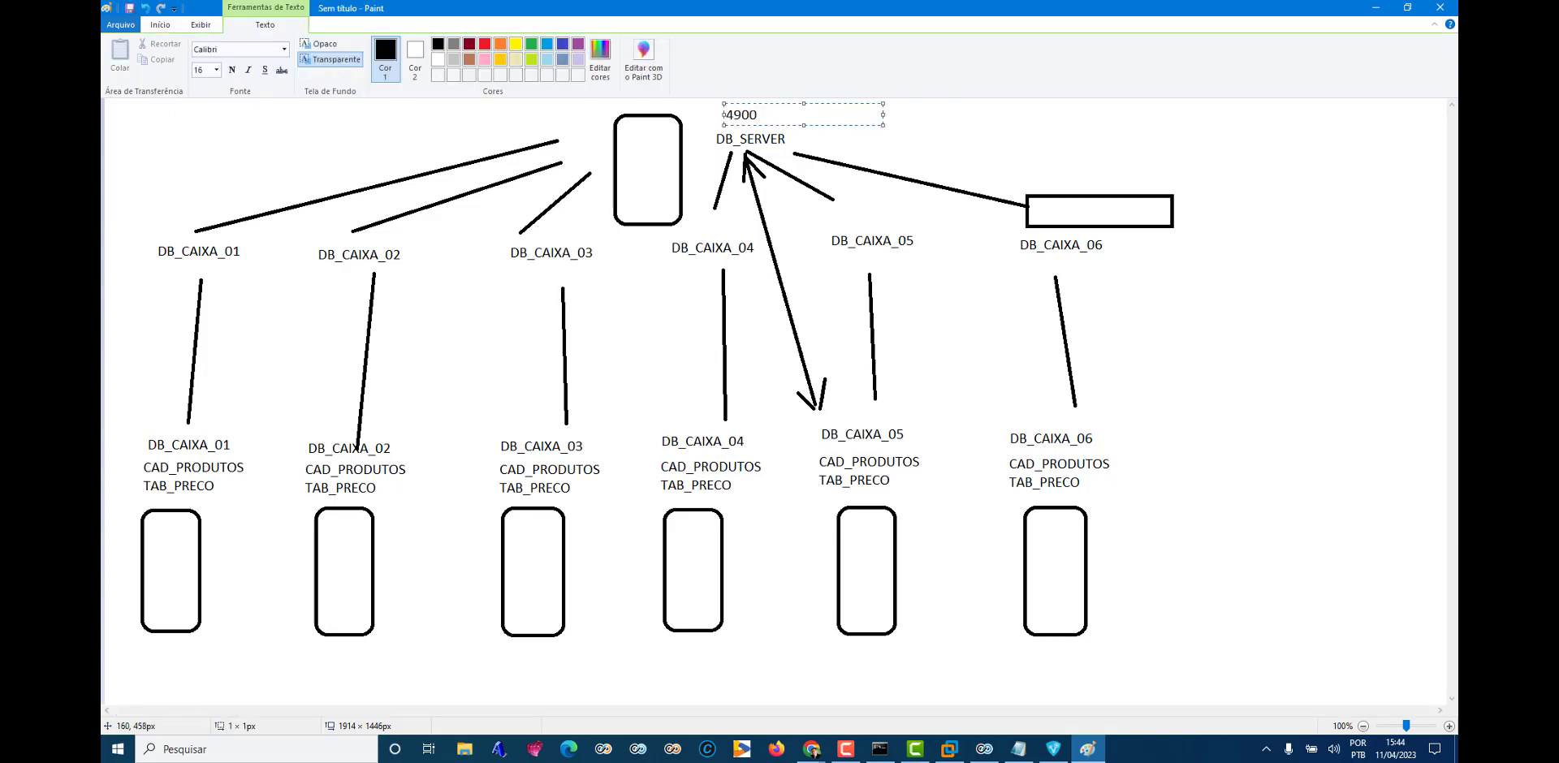
pyautogui.click(217, 262)
pyautogui.write('4901')
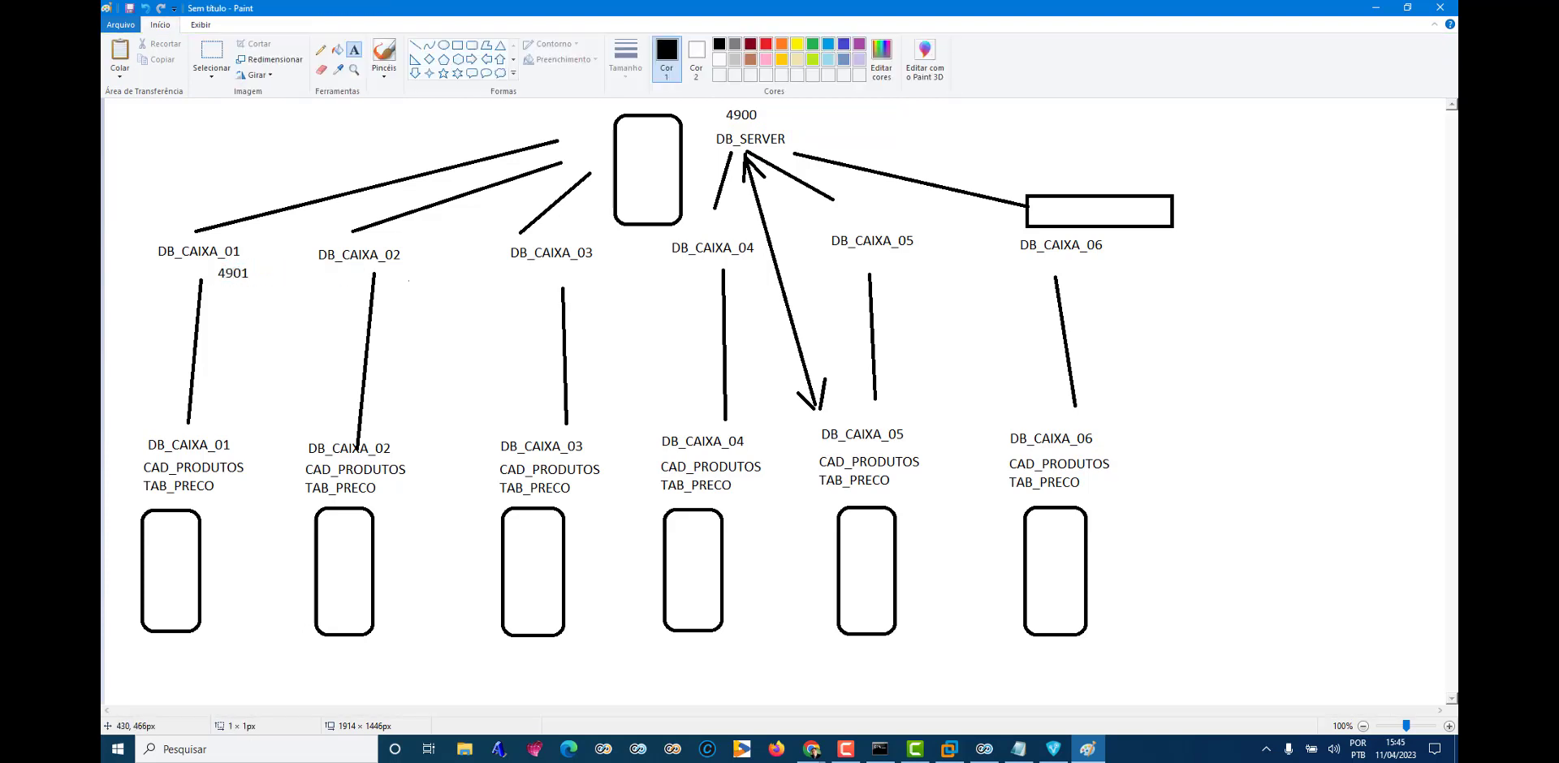
# Add port labels 4902 and 4903 by the DB_CAIXA_02 and DB_CAIXA_03 links.
pyautogui.click(408, 268)
pyautogui.write('4902')
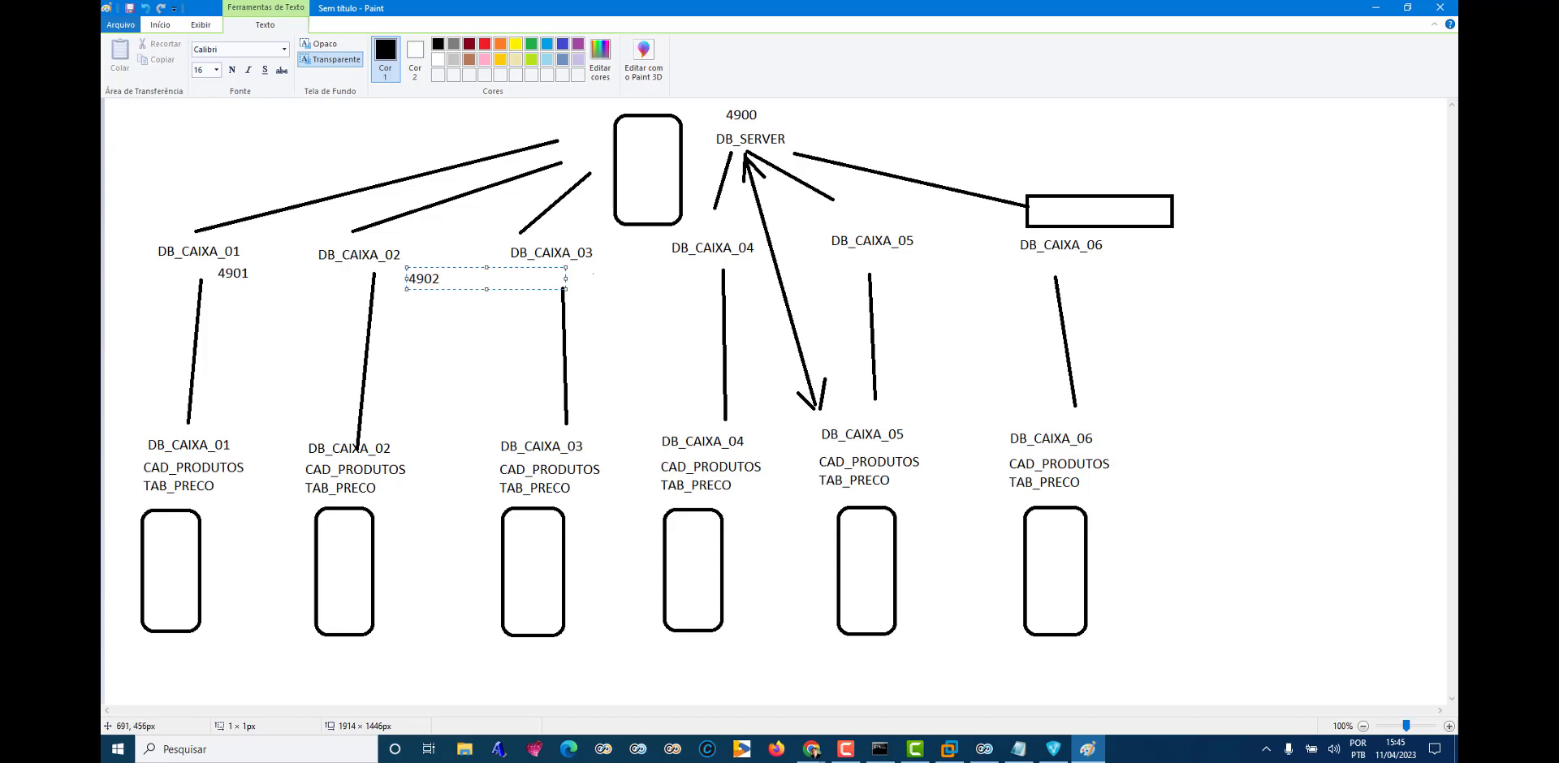
pyautogui.click(665, 470)
pyautogui.click(591, 261)
pyautogui.write('4903')
pyautogui.click(667, 291)
# Add port labels 4904 and 4905 by the DB_CAIXA_04 and DB_CAIXA_05 links.
pyautogui.click(667, 291)
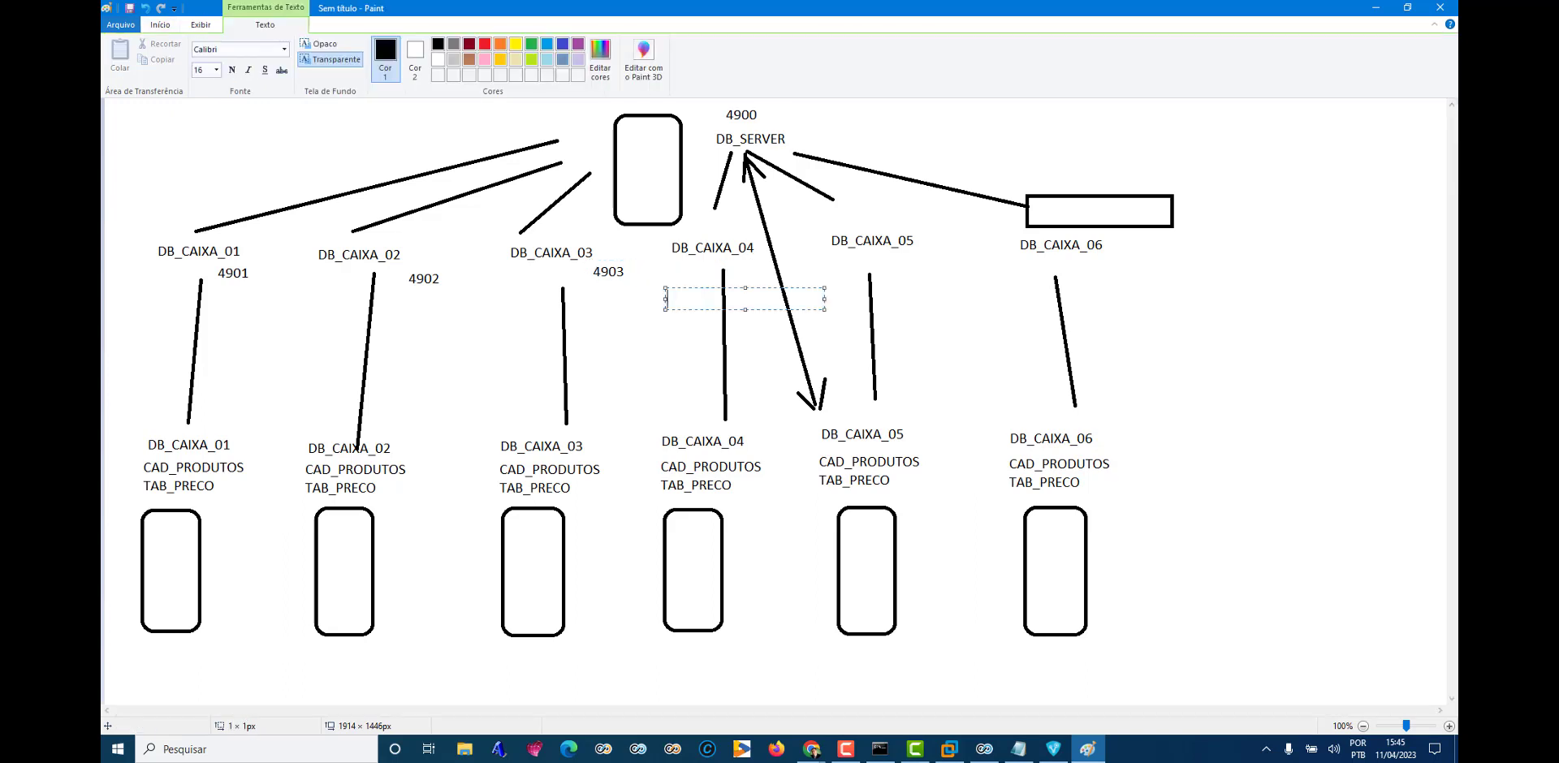
pyautogui.write('4904')
pyautogui.click(884, 274)
pyautogui.click(884, 274)
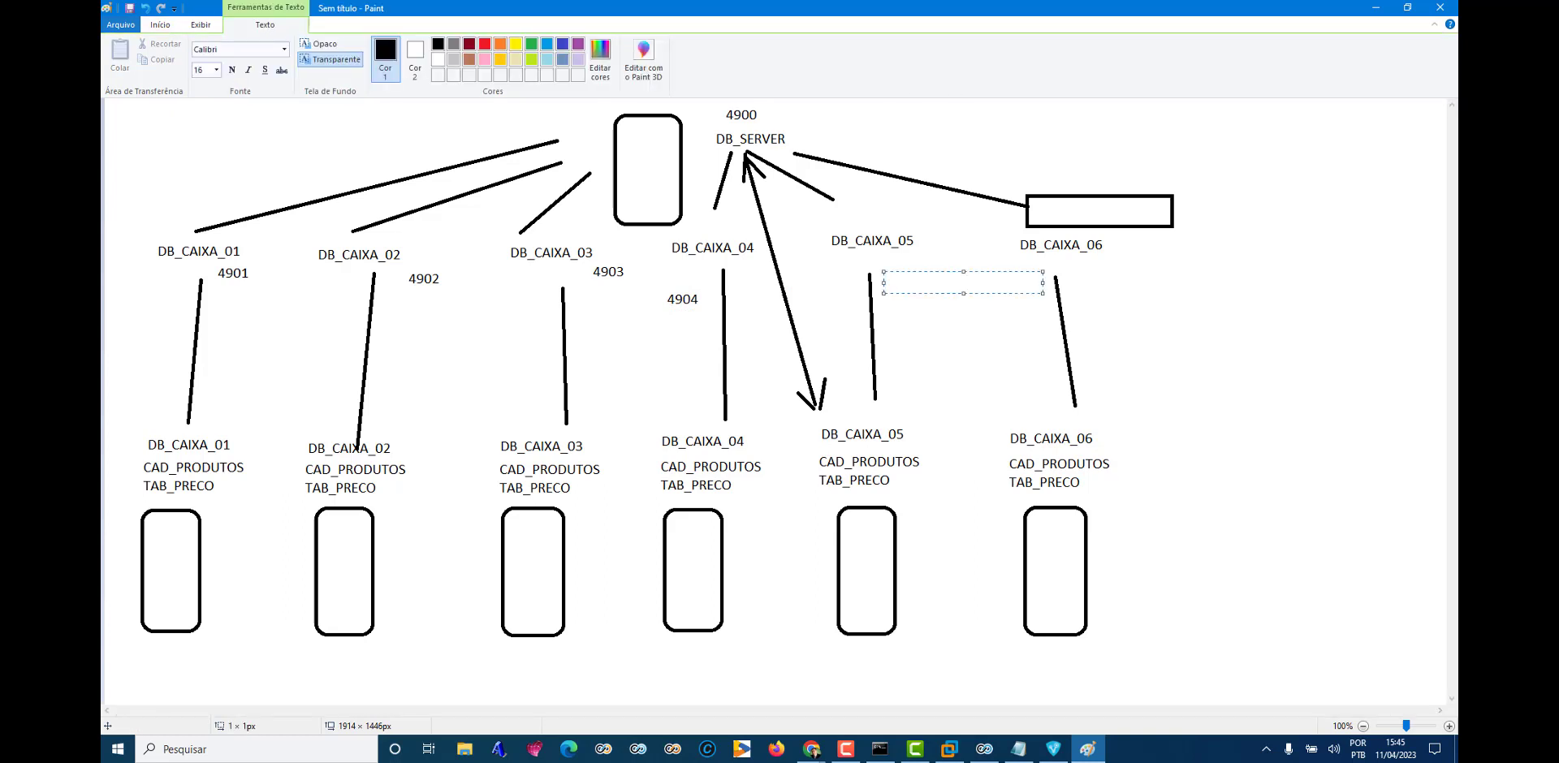
pyautogui.write('4905')
pyautogui.click(1068, 270)
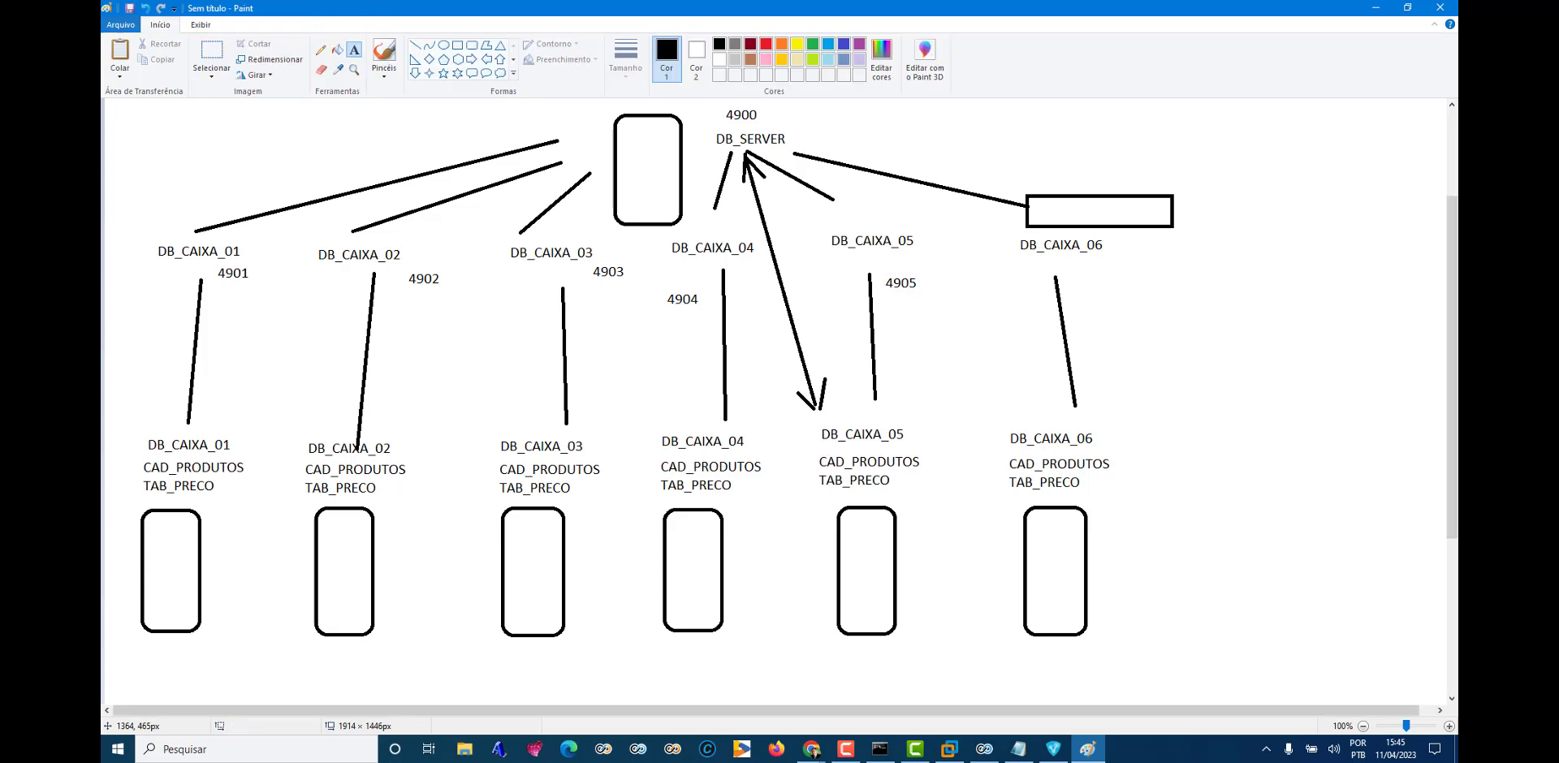
pyautogui.click(1068, 269)
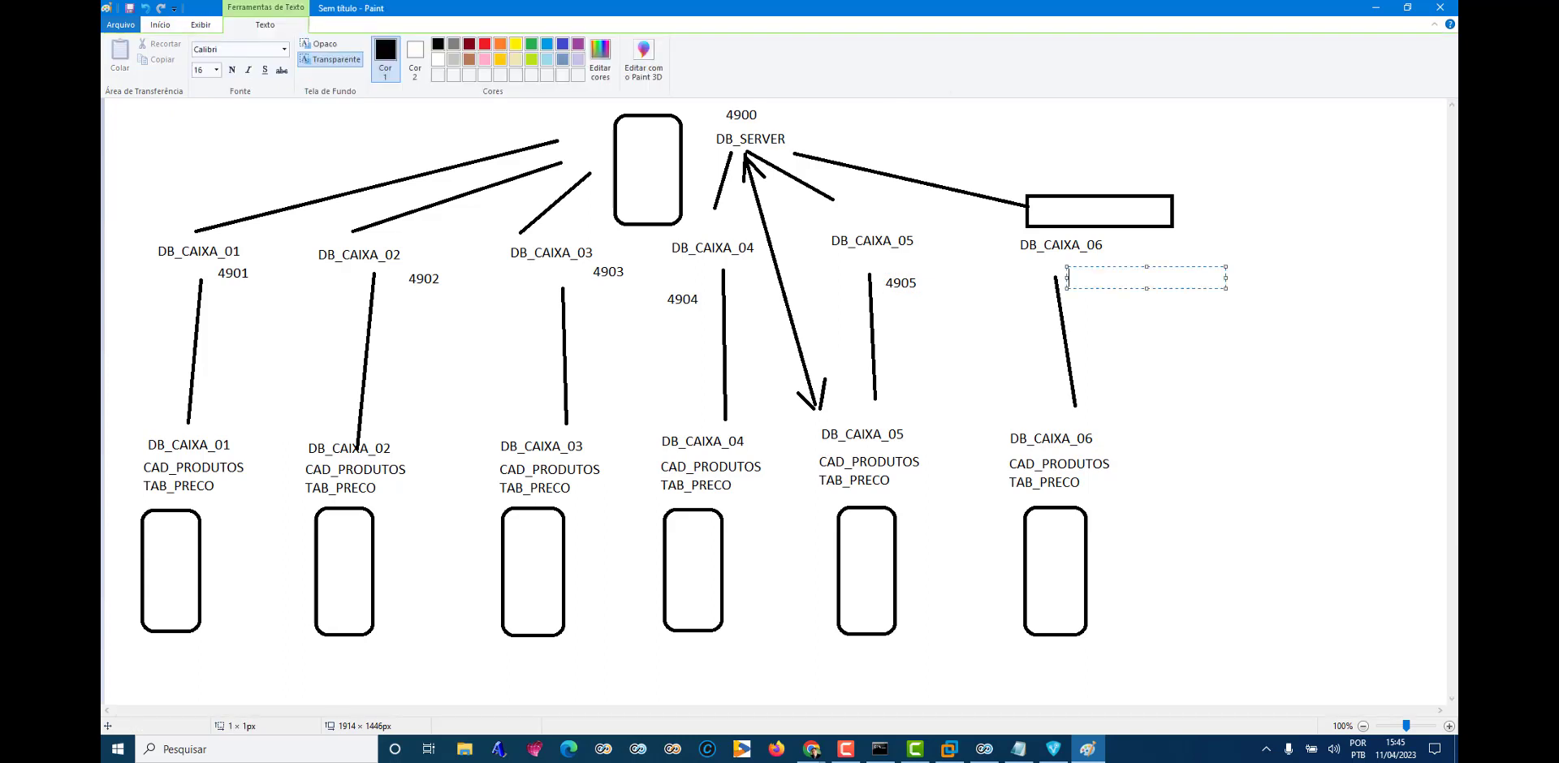